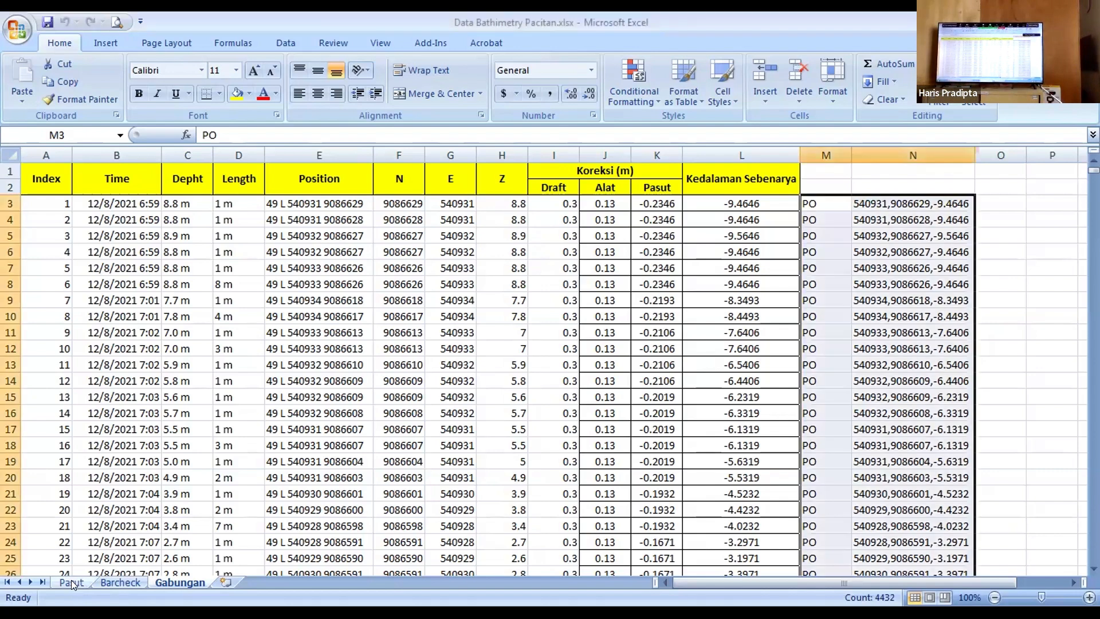
Step: Examine the tide readings by date and time and the interpolated correction table beside them on the Pasut sheet
click(71, 581)
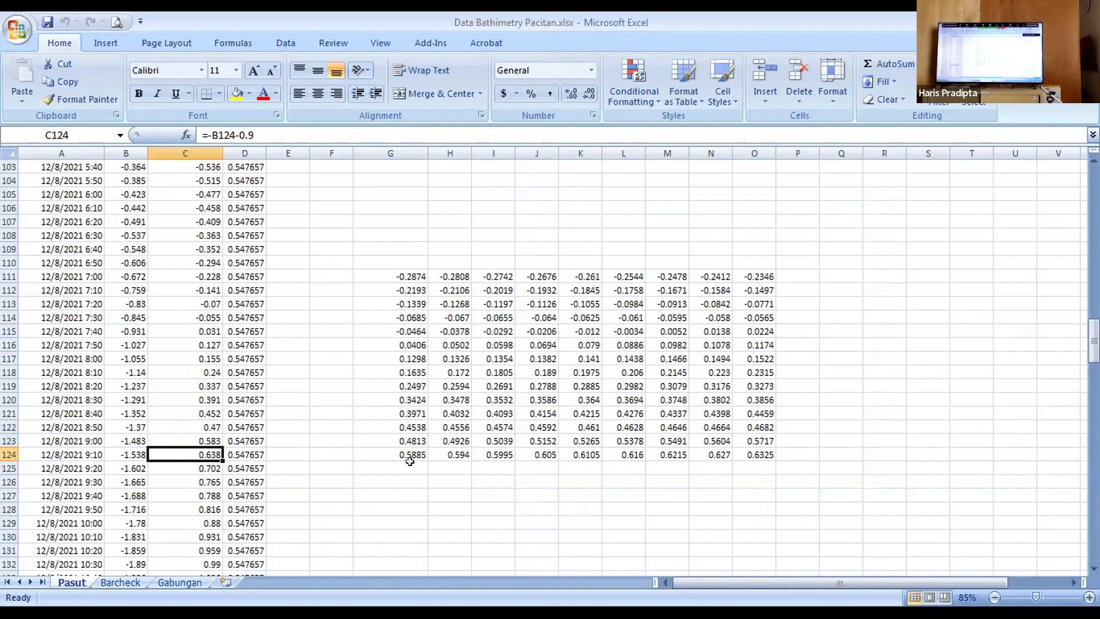
scroll(267, 393, up, 6)
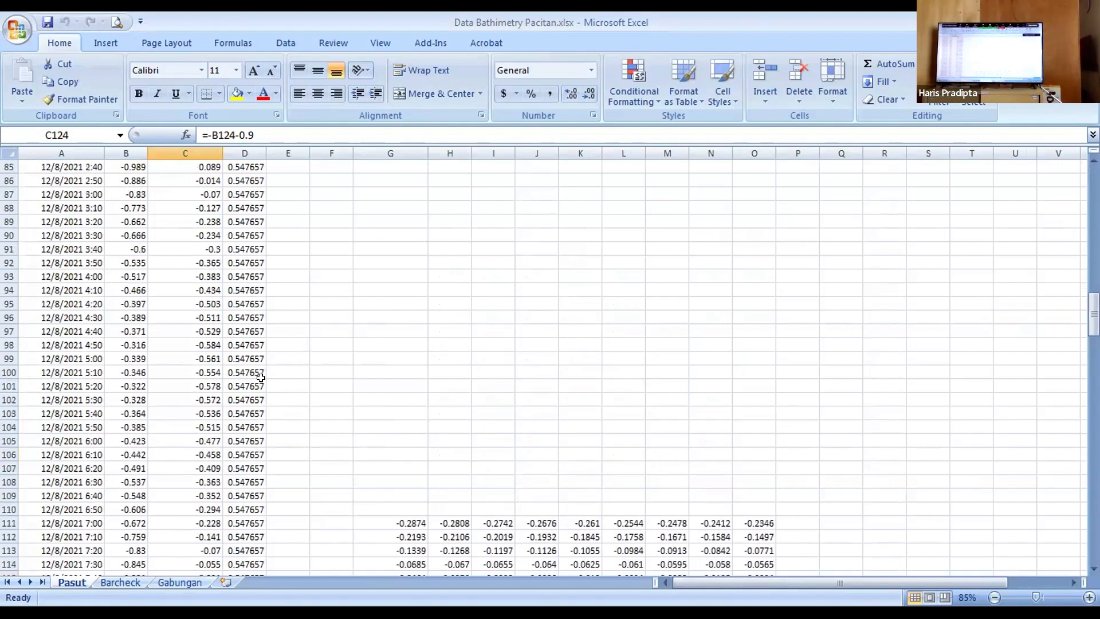
scroll(261, 376, up, 3)
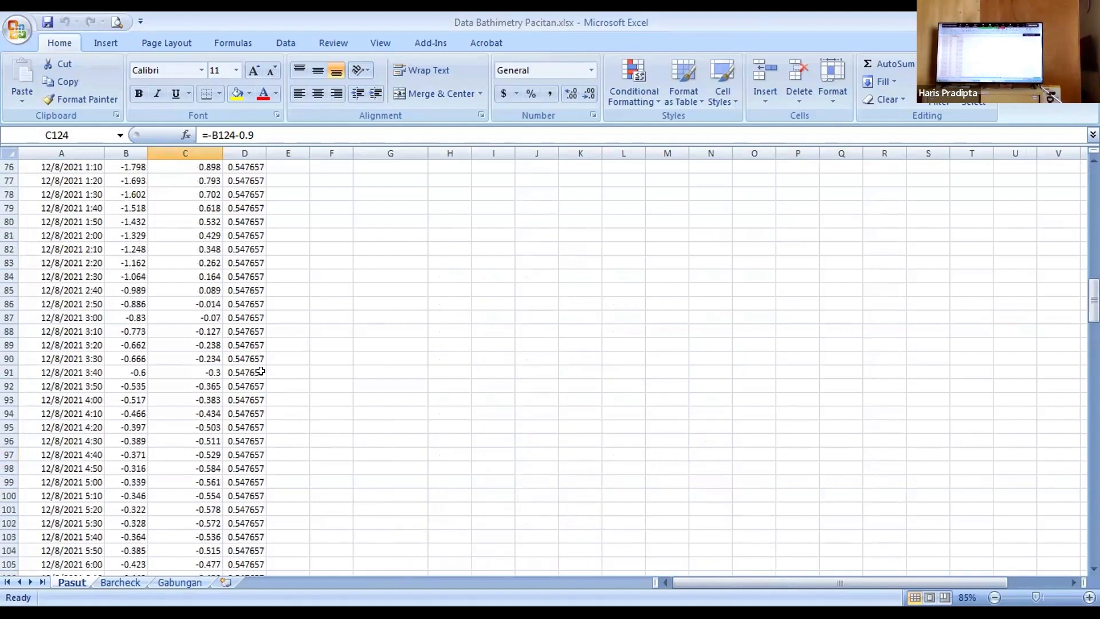
scroll(261, 372, down, 2)
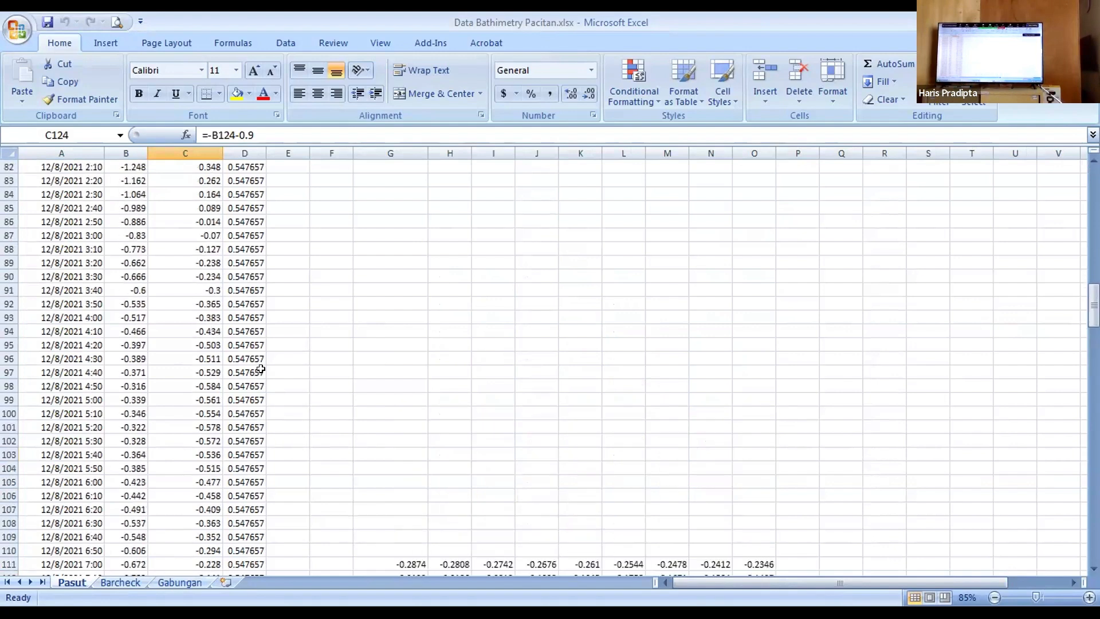
scroll(260, 367, down, 5)
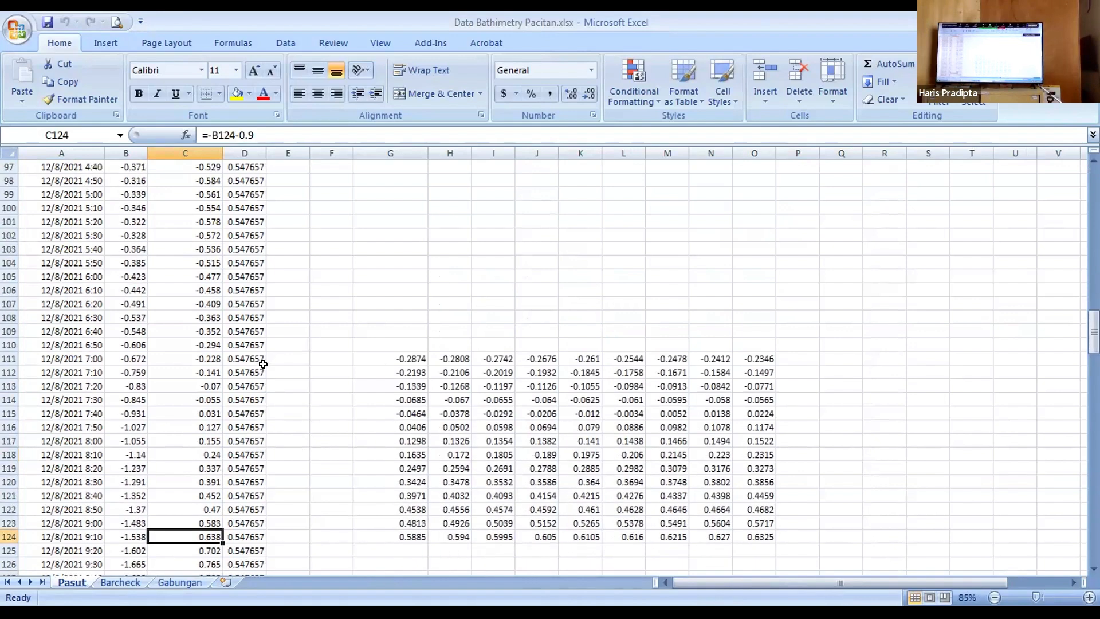
scroll(263, 365, up, 4)
scroll(265, 366, down, 5)
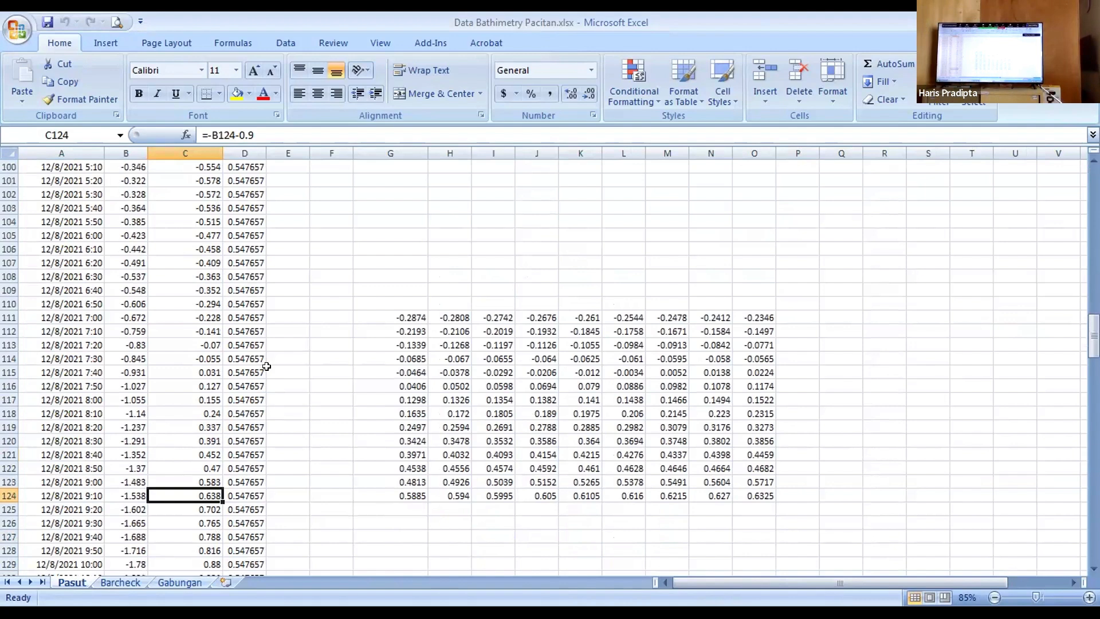
scroll(267, 366, down, 4)
scroll(231, 341, up, 3)
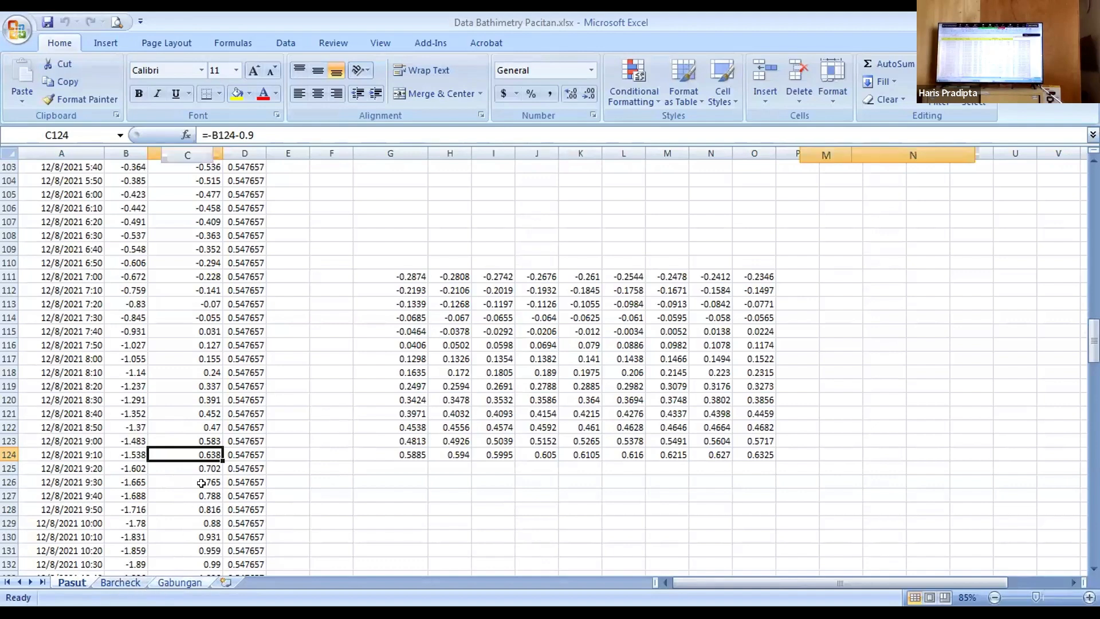
Step: Compare the measurement times and tide corrections on the Gabungan sheet with the tide table on the Pasut sheet, ending on Gabungan
key(ctrl+Page_Down)
key(ctrl+Page_Down)
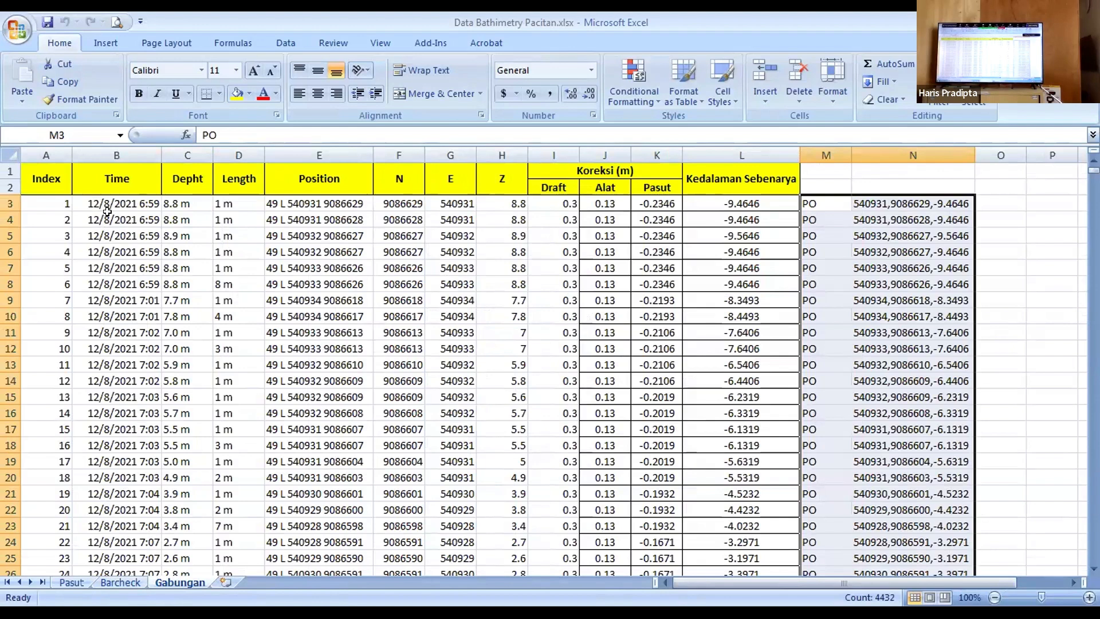
click(71, 581)
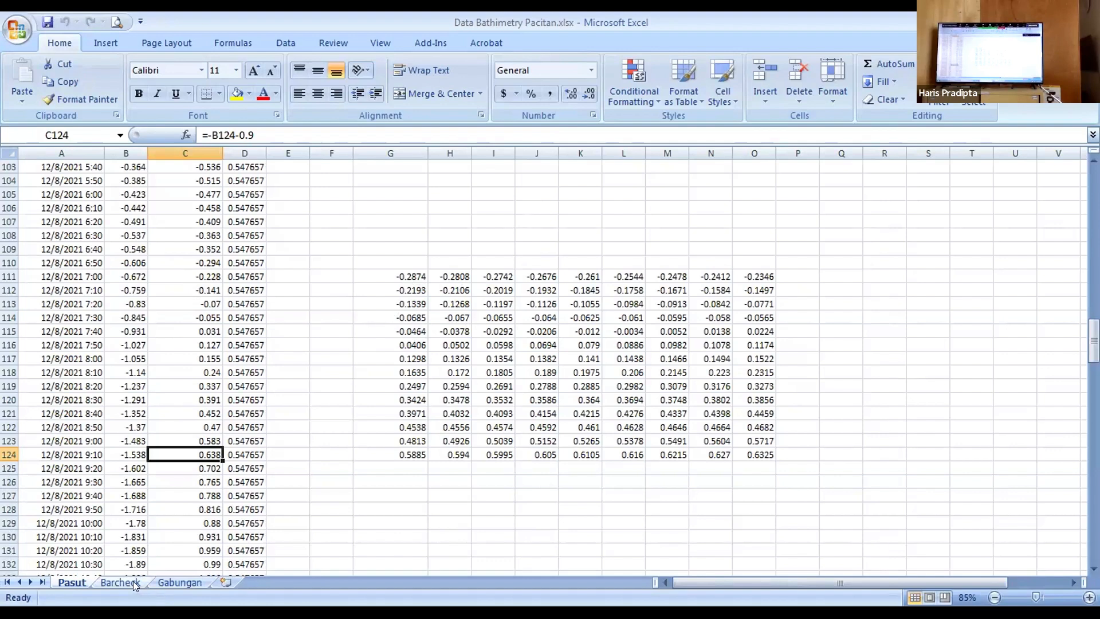
click(180, 581)
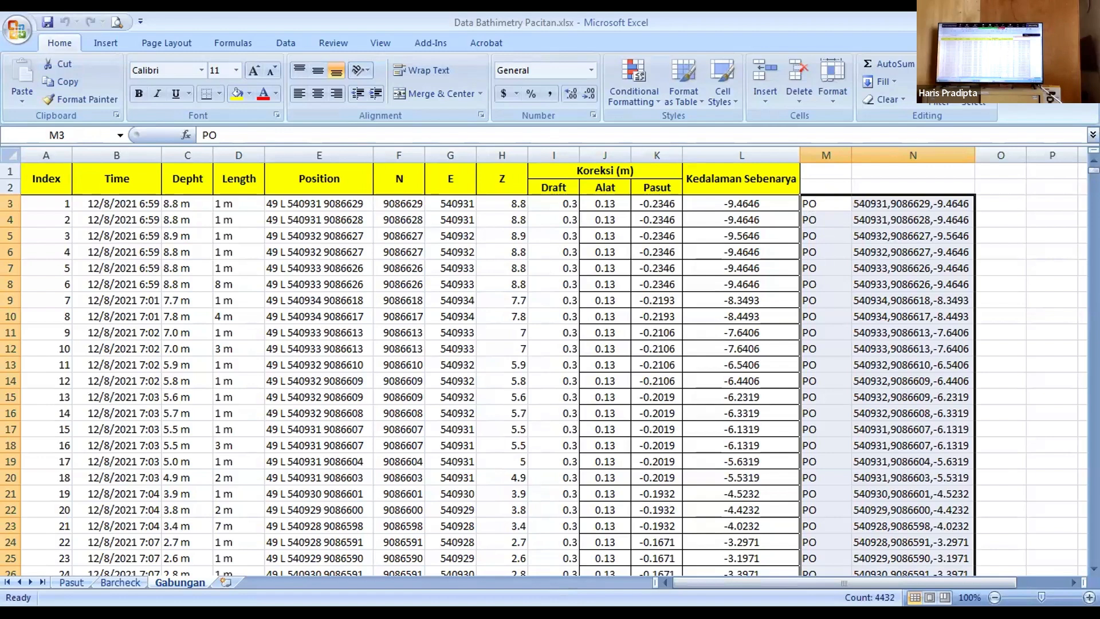
Step: Switch from the Gabungan sheet to the AutoCAD window that is already running
click(72, 610)
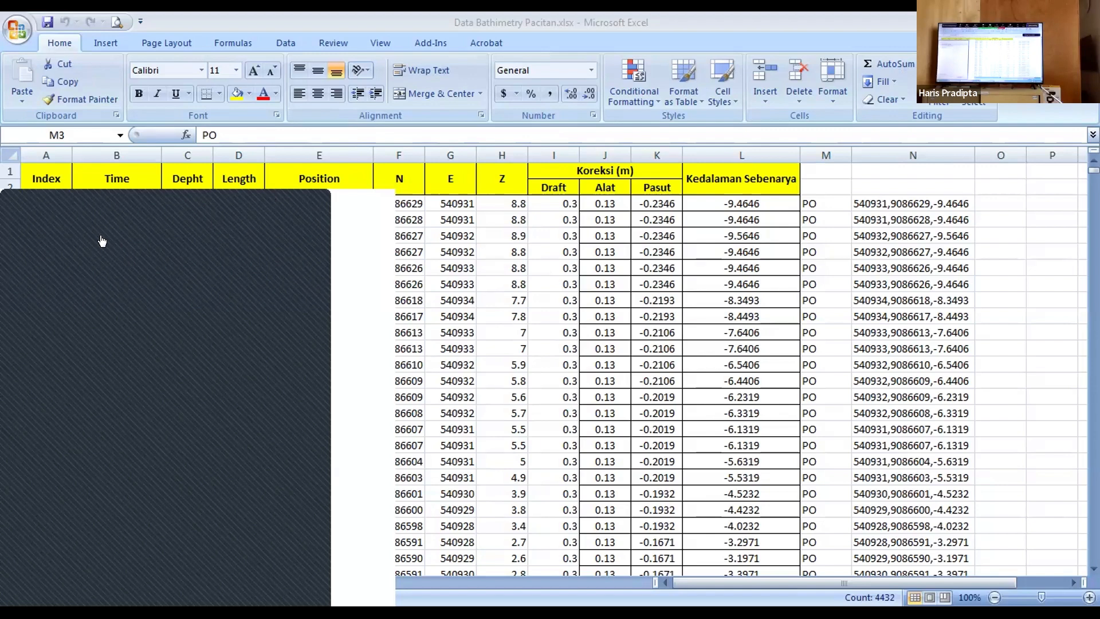
click(579, 75)
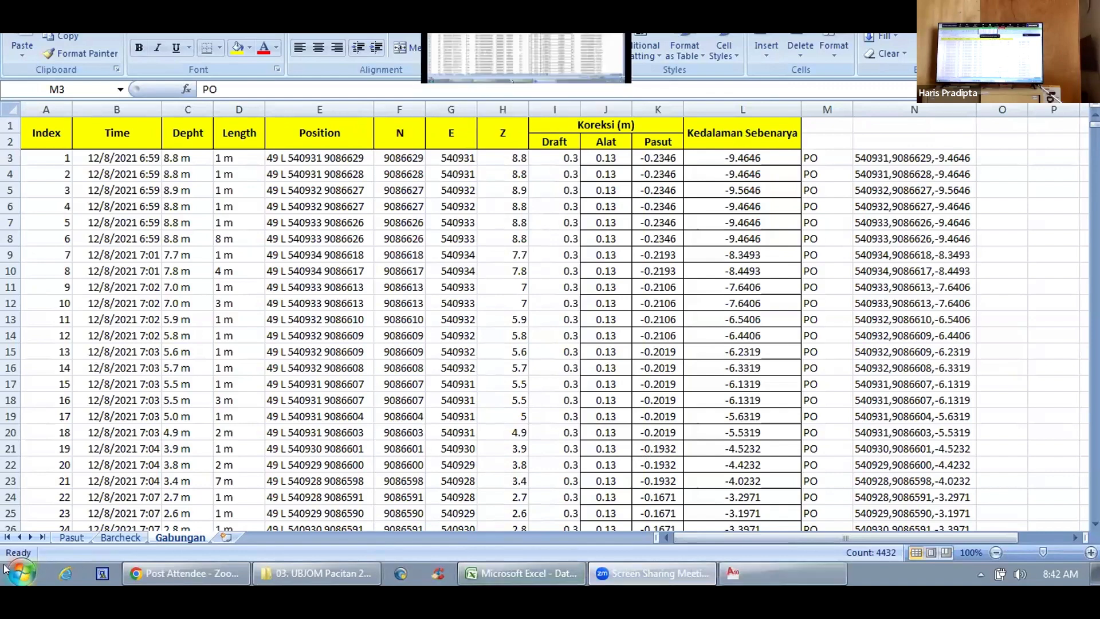
click(22, 571)
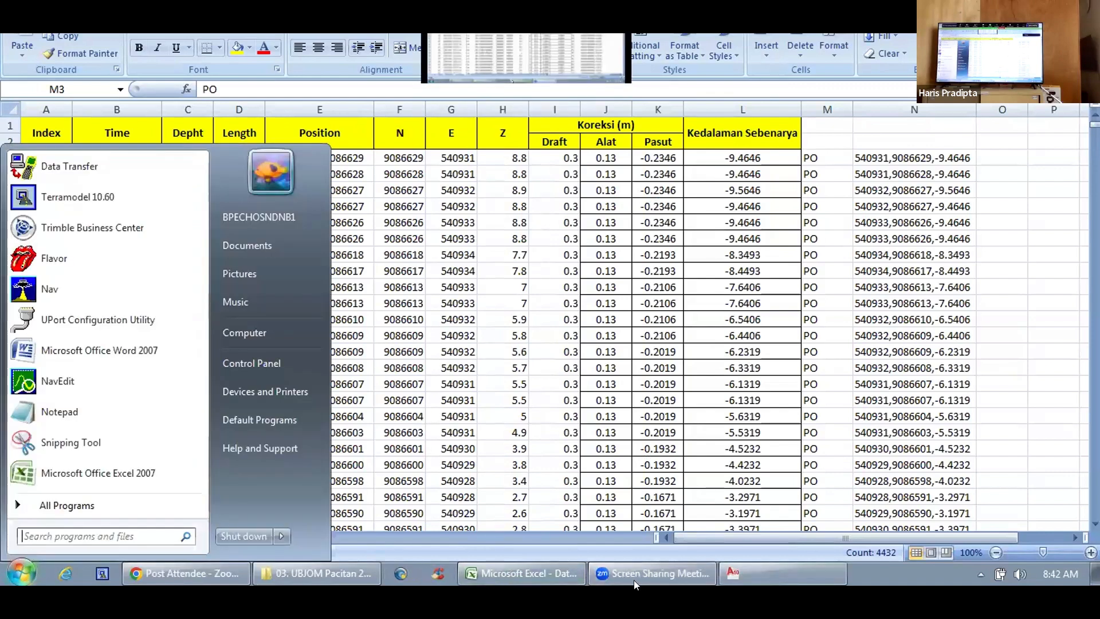
click(763, 572)
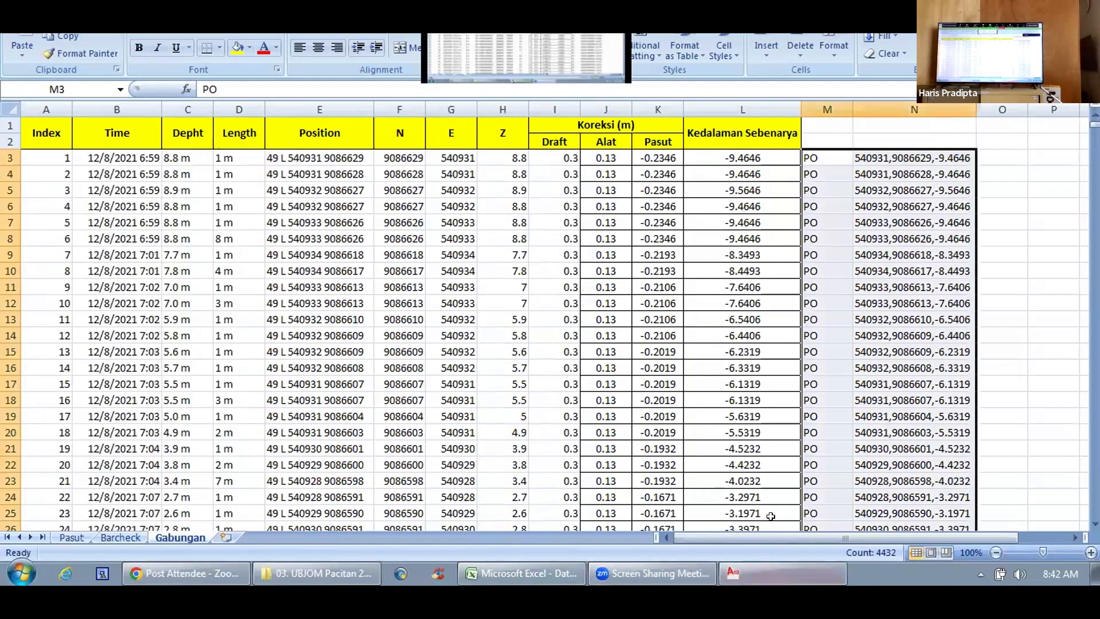
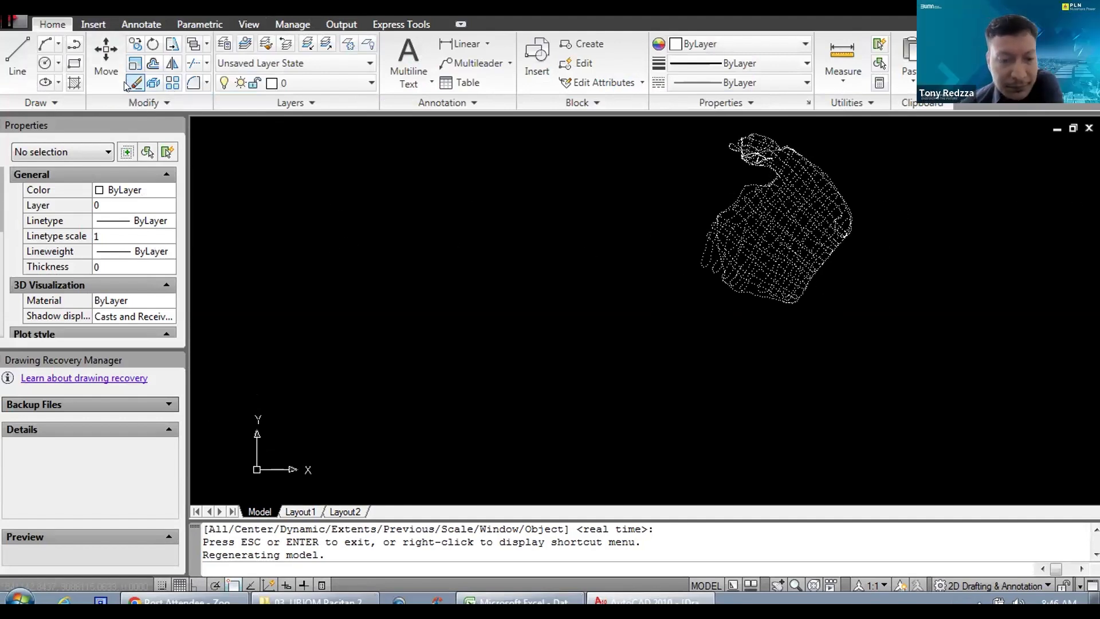
Step: Examine the plotted sounding points along the southwestern edge of the survey area, at both close and wider range
scroll(732, 243, up, 5)
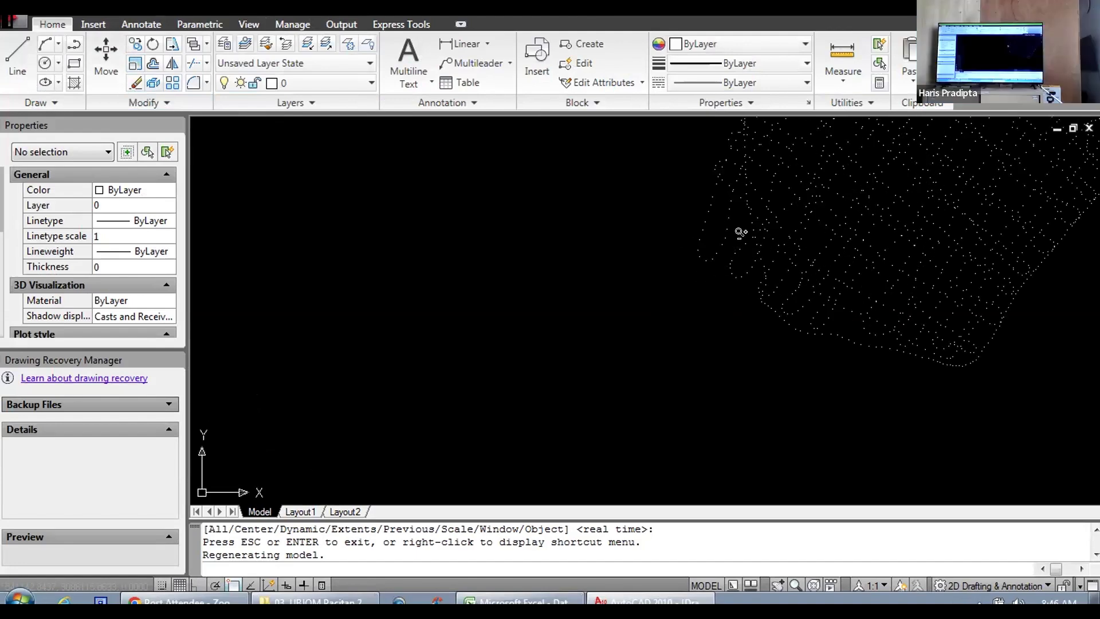
scroll(750, 216, down, 3)
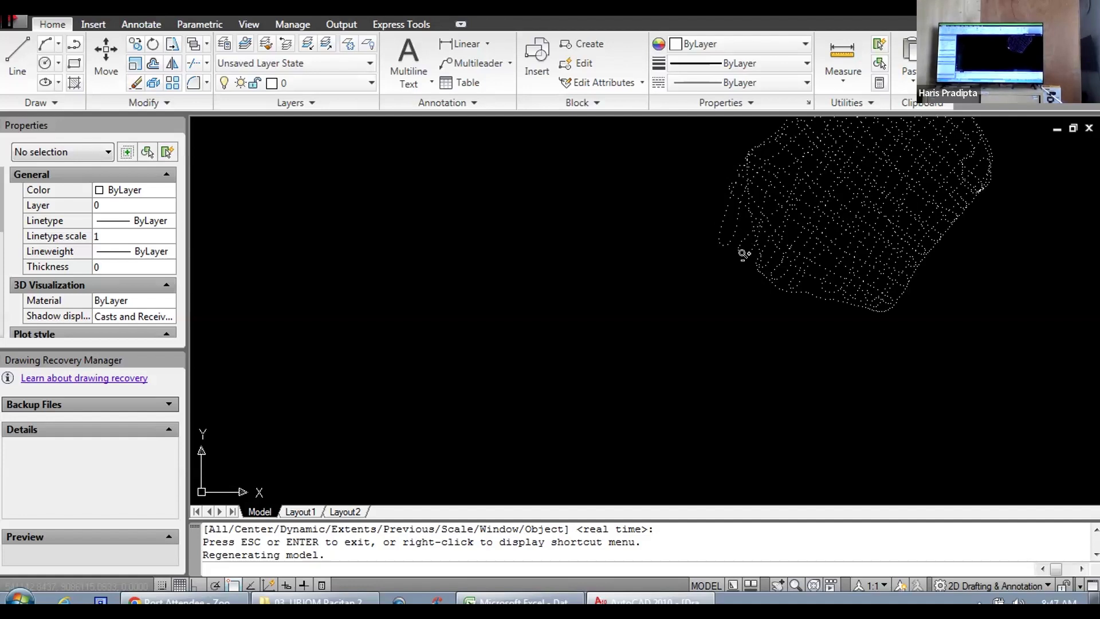
scroll(733, 238, up, 3)
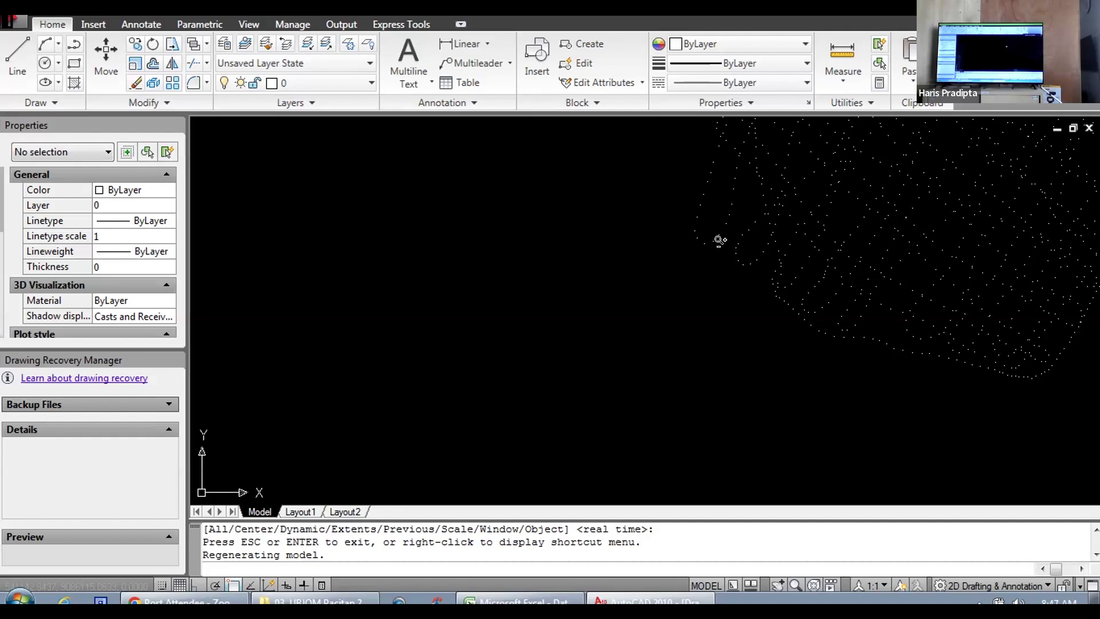
scroll(754, 280, down, 3)
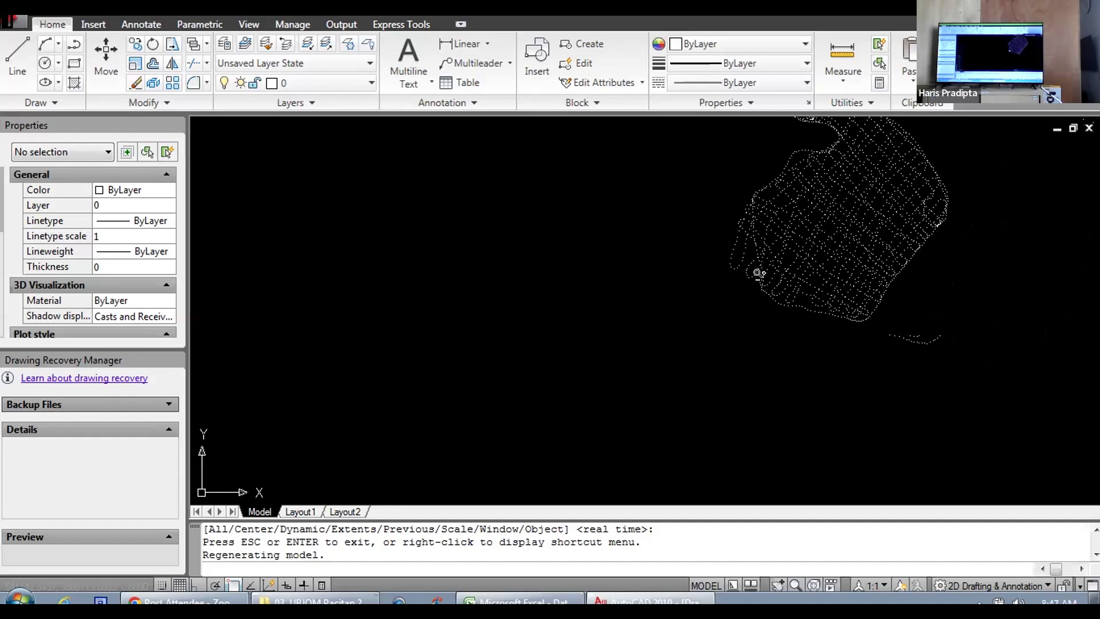
scroll(751, 287, up, 5)
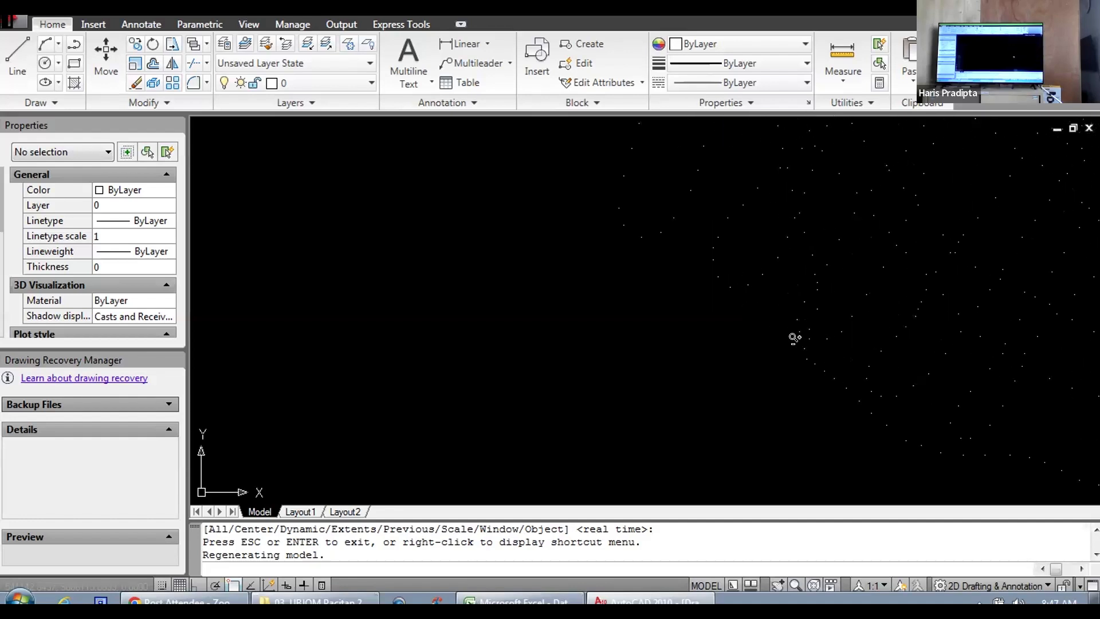
scroll(691, 260, down, 2)
scroll(710, 221, down, 2)
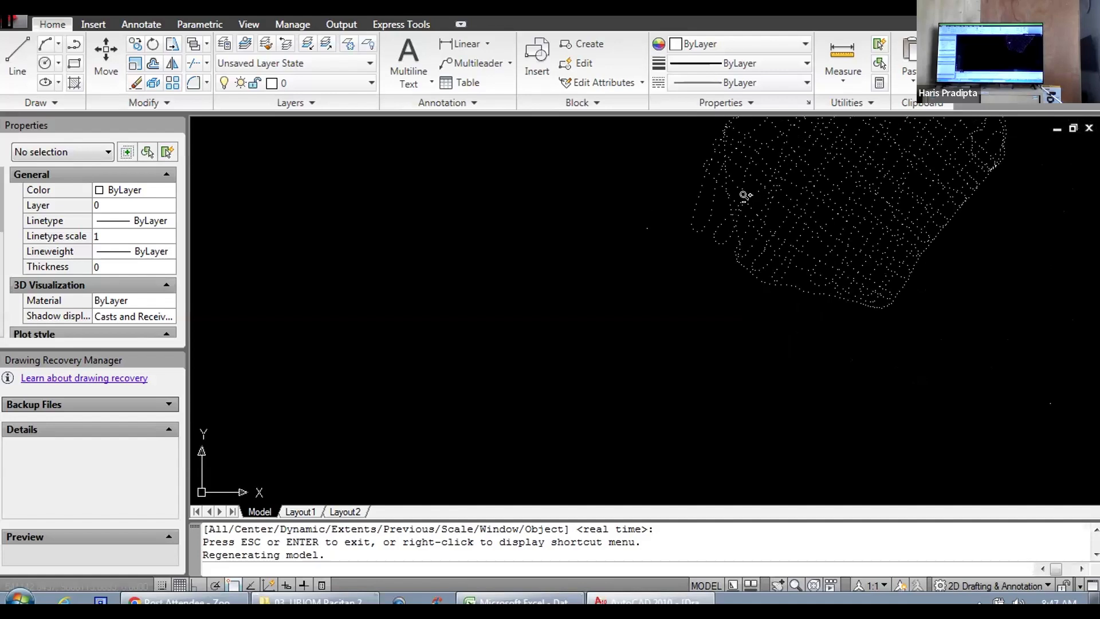
scroll(750, 192, down, 1)
scroll(811, 202, up, 3)
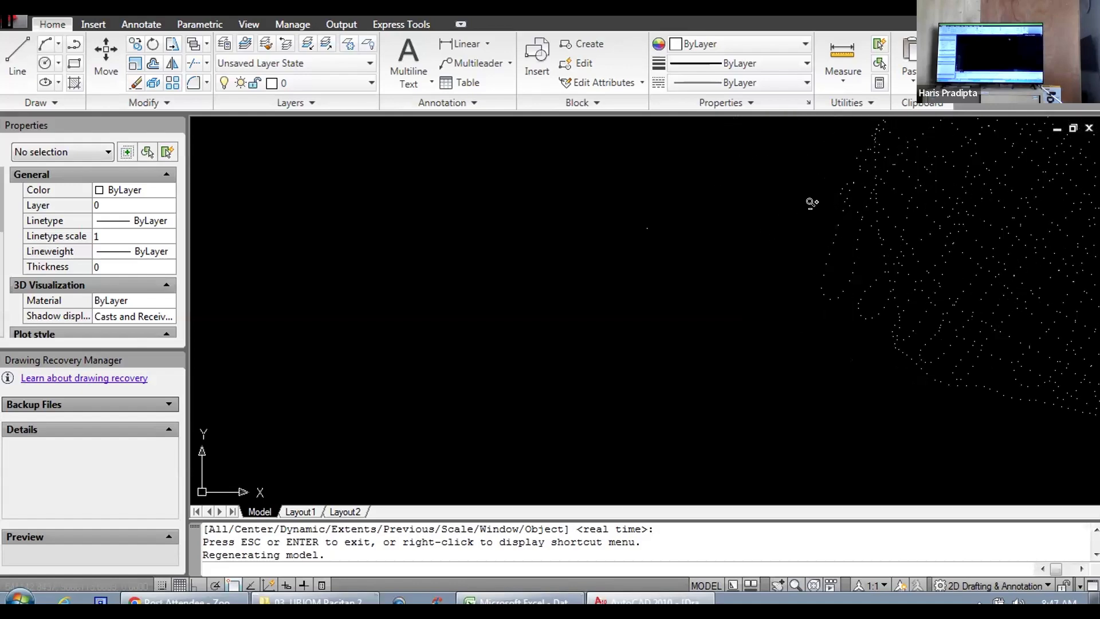
Step: Examine the overall outline of the plotted survey and its northern tip, ending close in on the individual points at the southwestern edge
scroll(859, 160, down, 4)
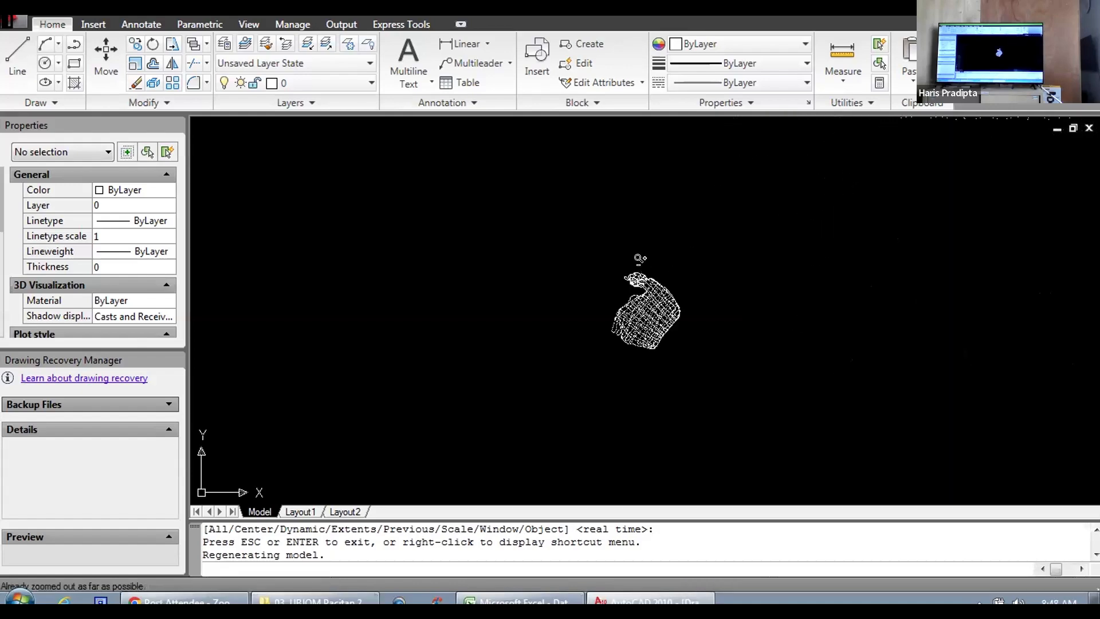
scroll(640, 259, up, 5)
scroll(573, 281, down, 4)
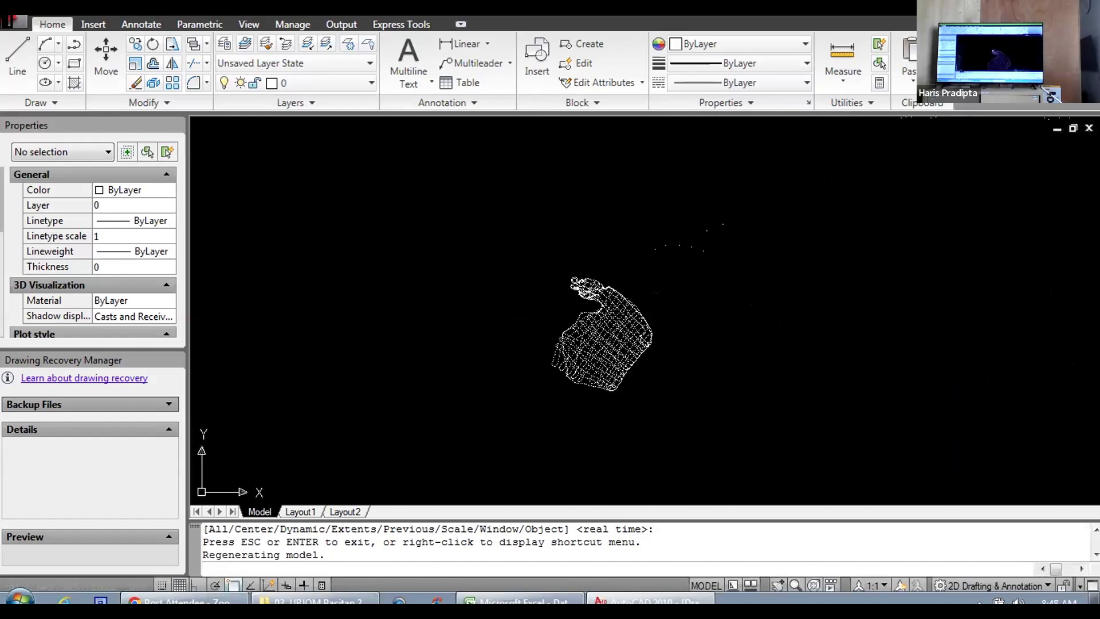
scroll(630, 280, up, 4)
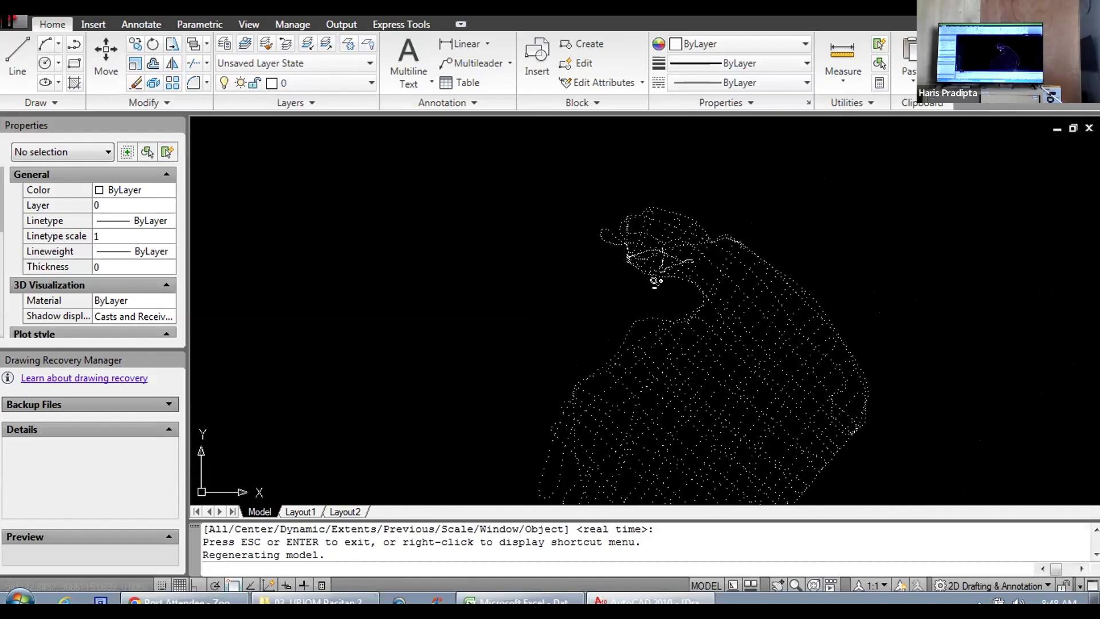
scroll(655, 282, down, 2)
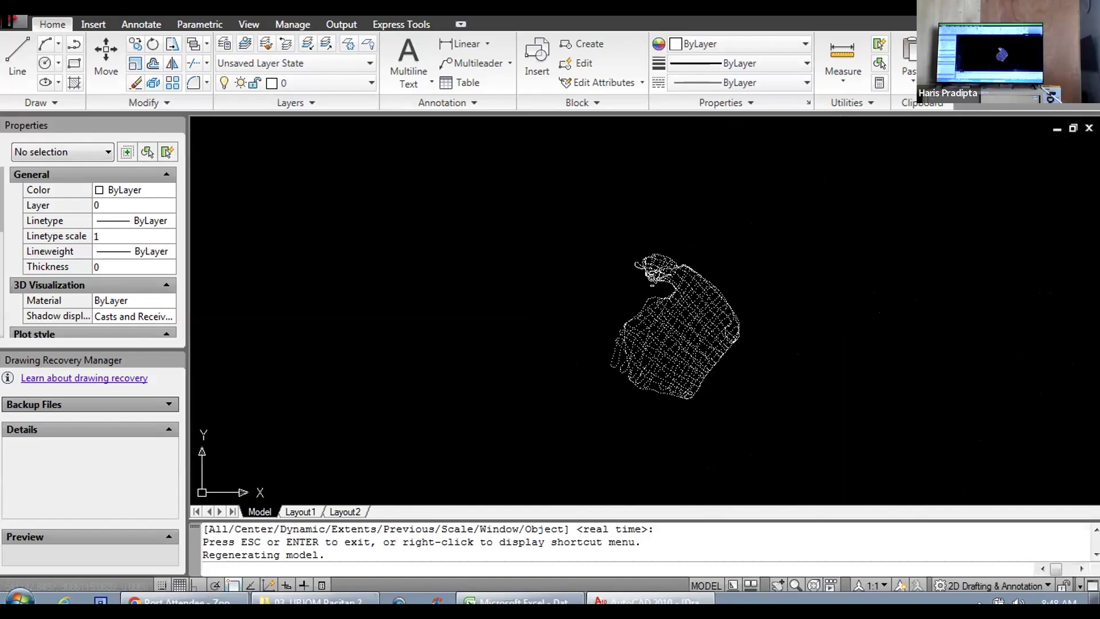
scroll(652, 279, up, 2)
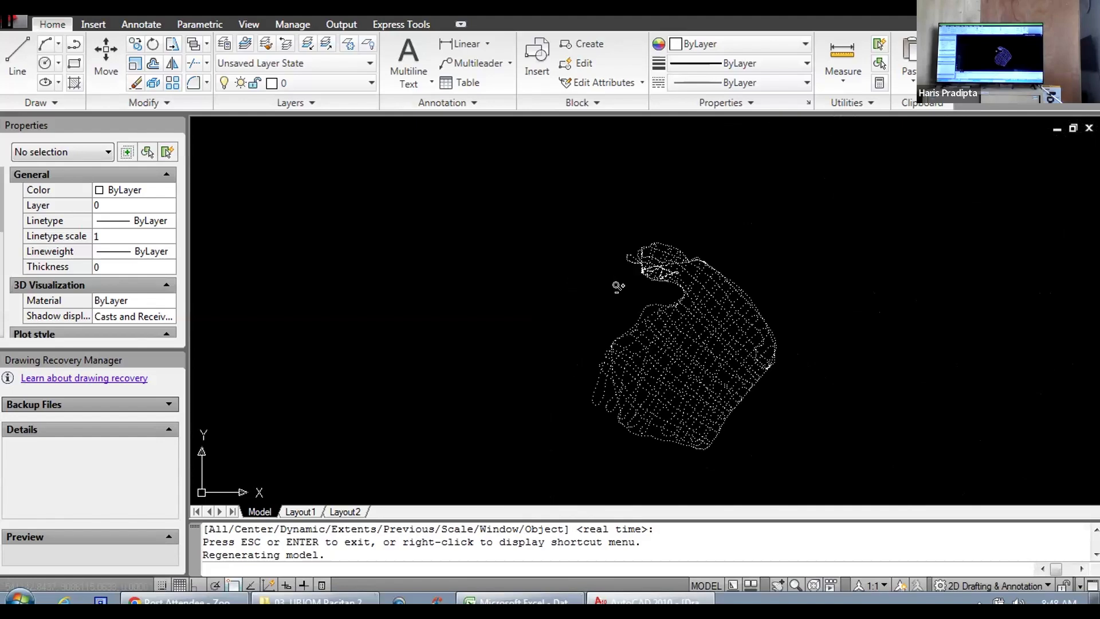
scroll(602, 368, up, 3)
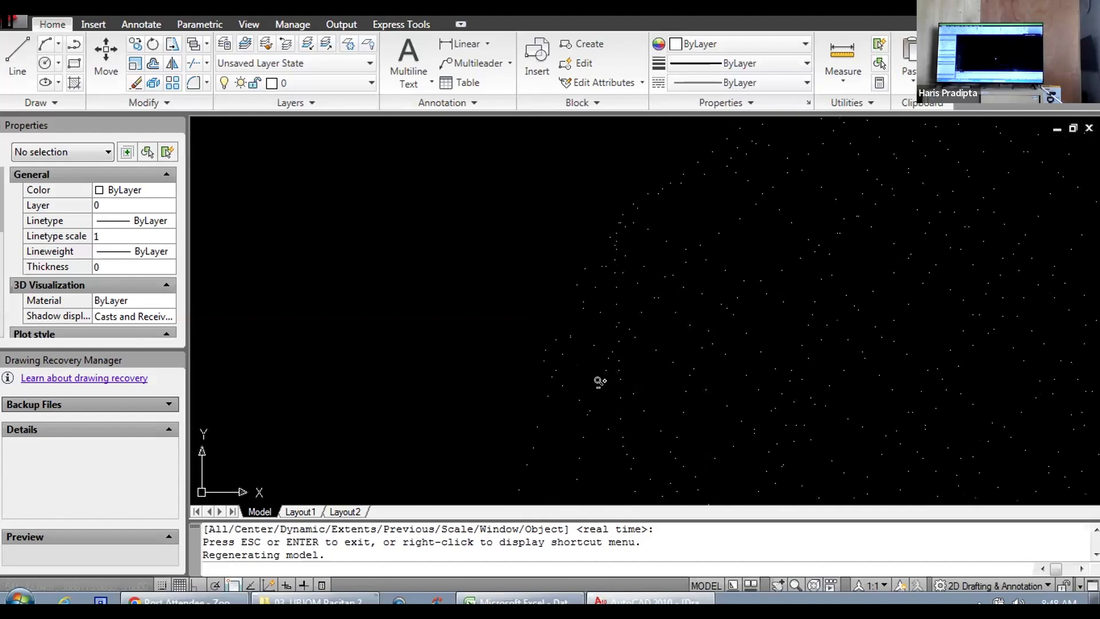
drag(576, 452, 529, 338)
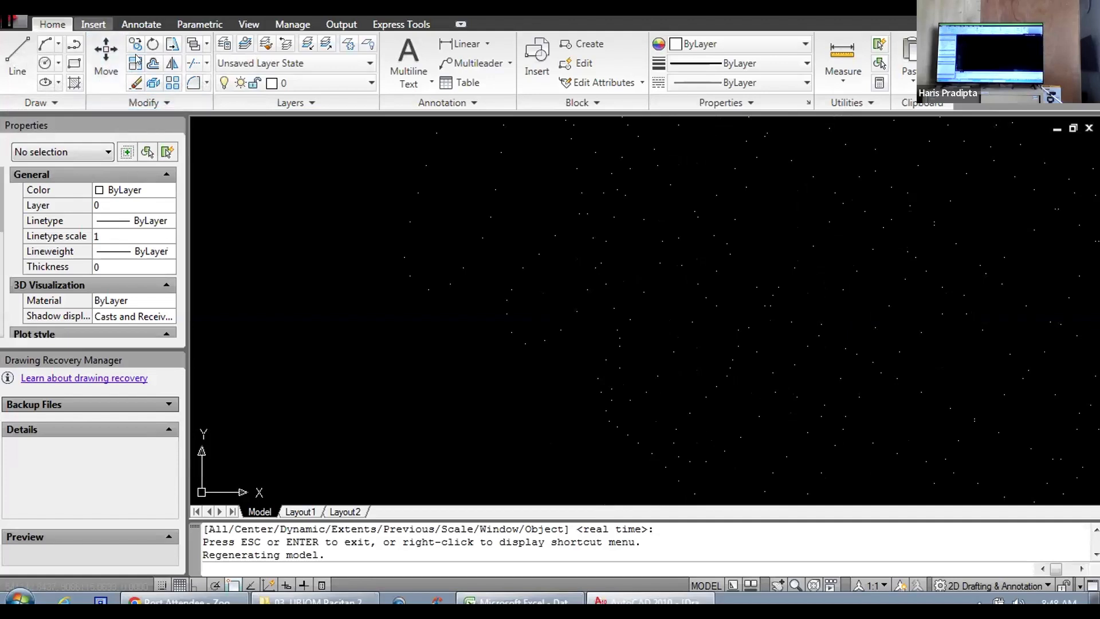
click(94, 23)
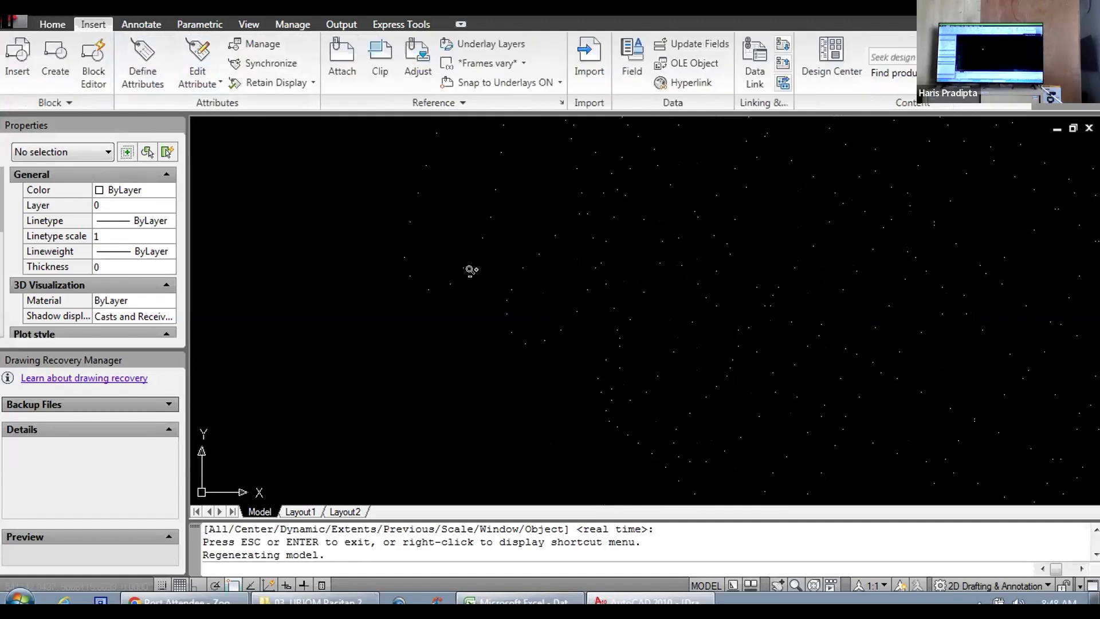
click(58, 24)
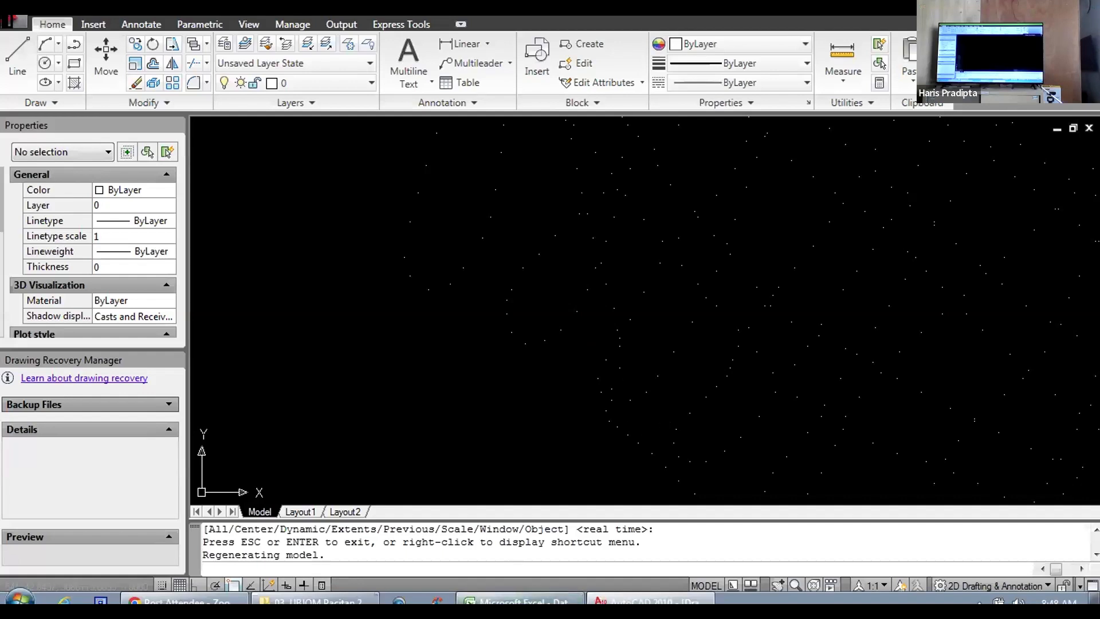
Step: Switch to the Excel workbook and review the PO and coordinate strings in columns M and N of Gabungan, back to the first record
click(515, 600)
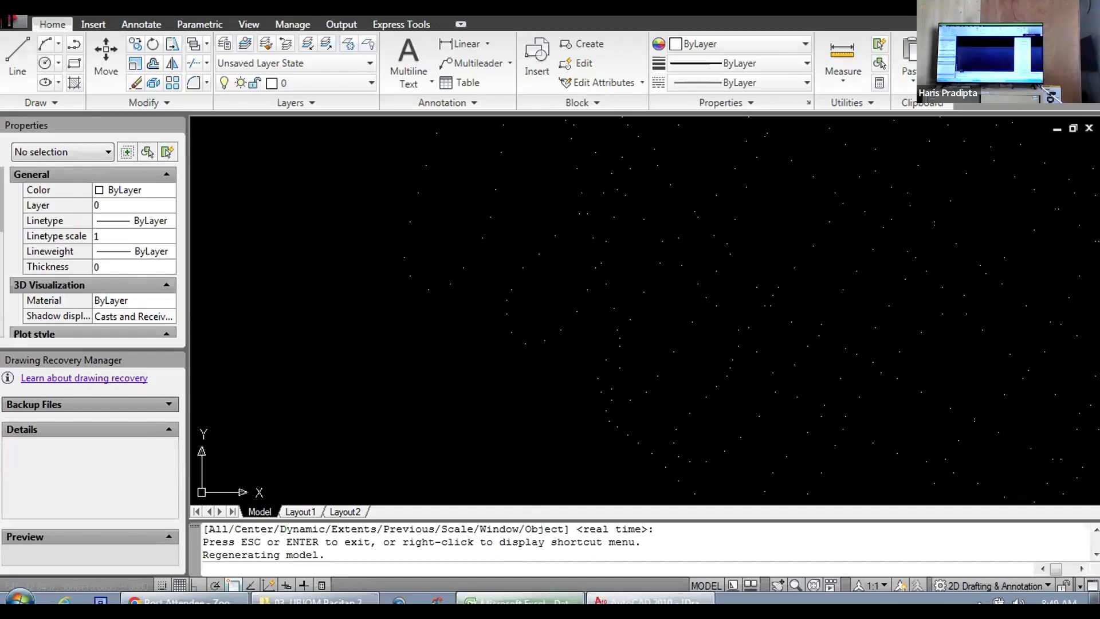
scroll(871, 289, up, 17)
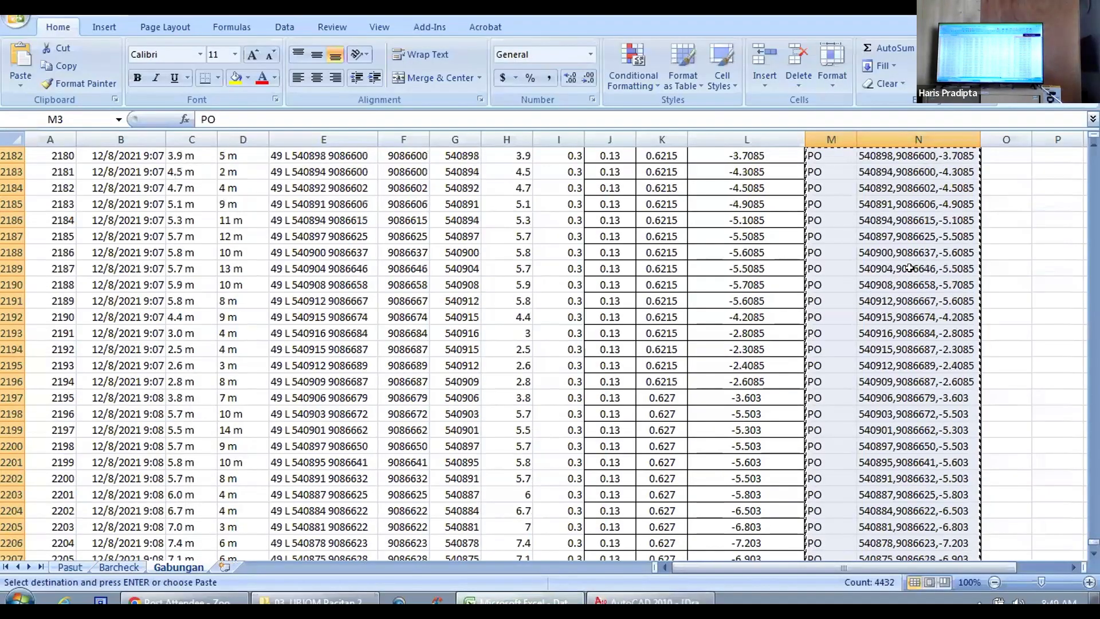
scroll(550, 352, up, 4)
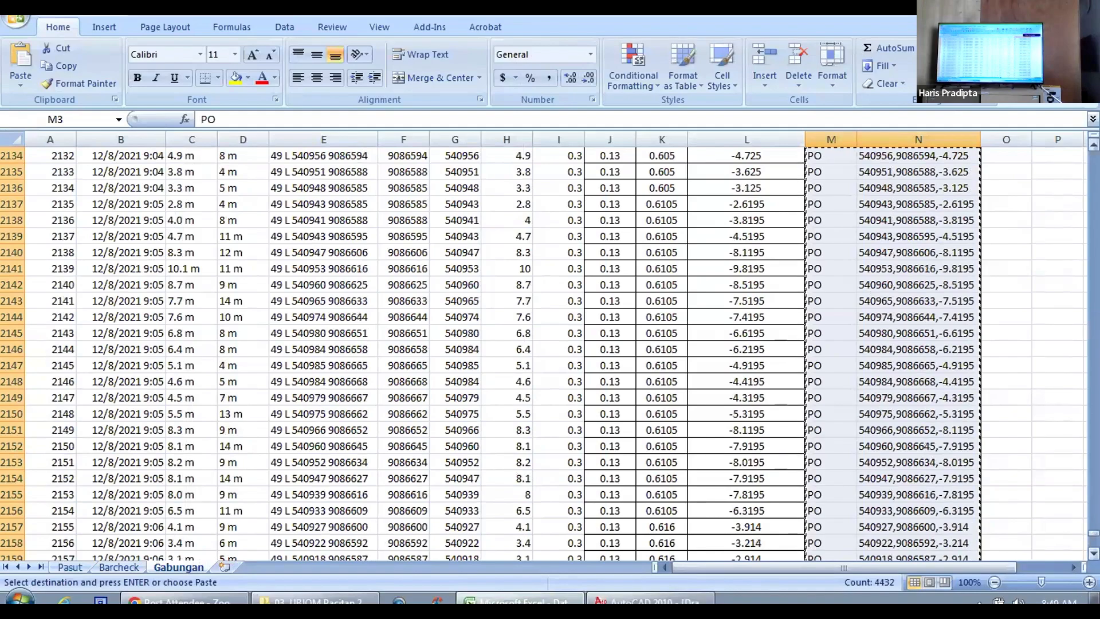
drag(1094, 533, 1093, 154)
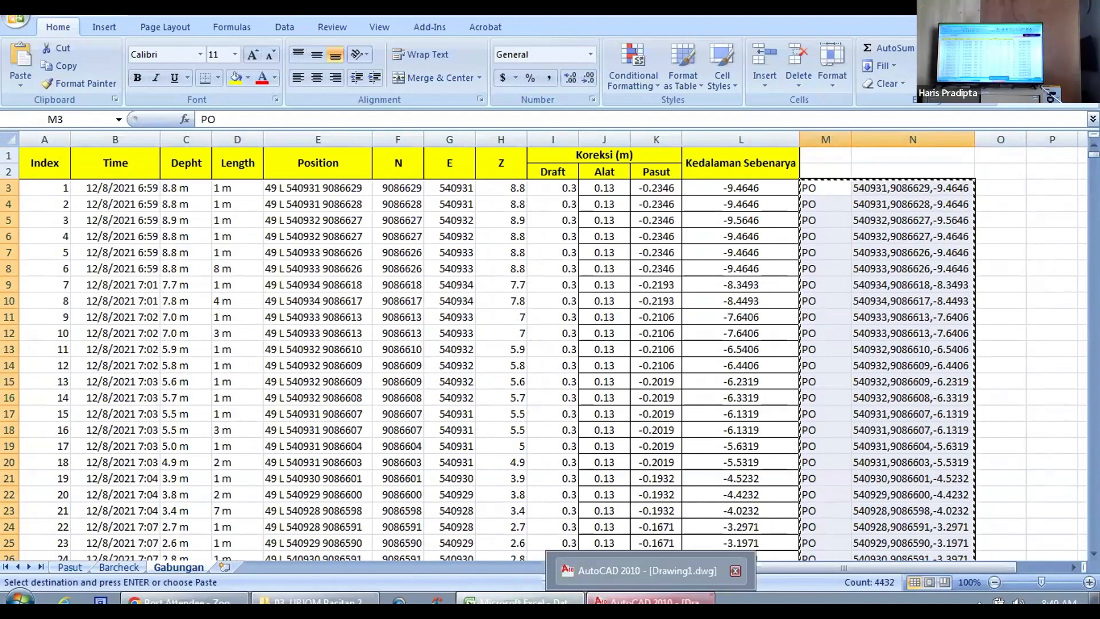
Step: Switch back to the AutoCAD drawing and inspect the X, Y and Z positions of two neighbouring points at the survey's southwestern edge
click(653, 598)
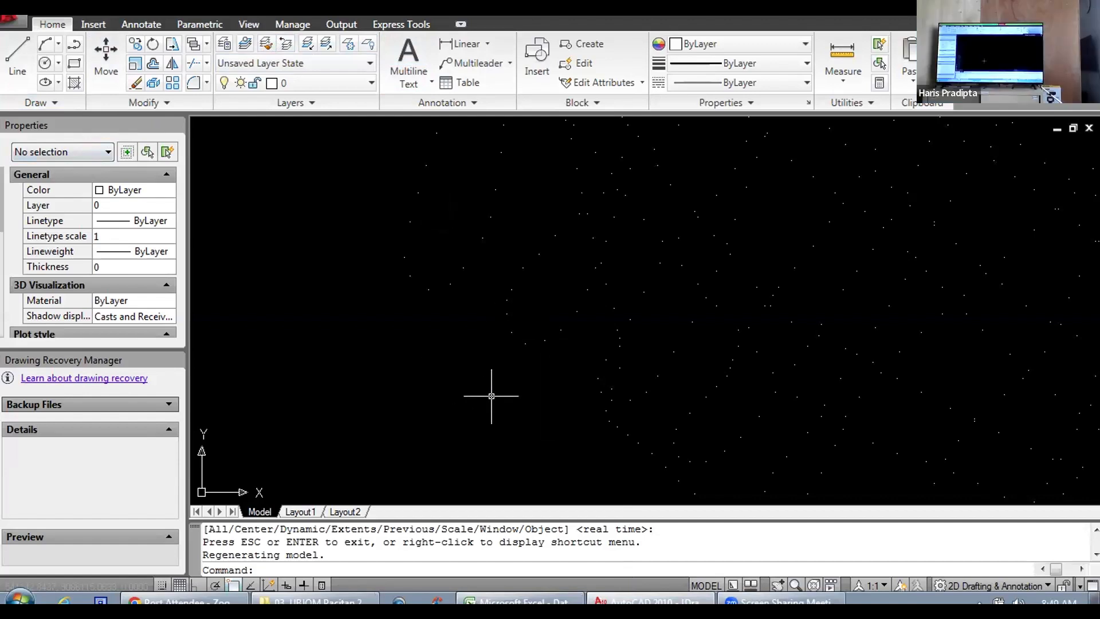
click(545, 339)
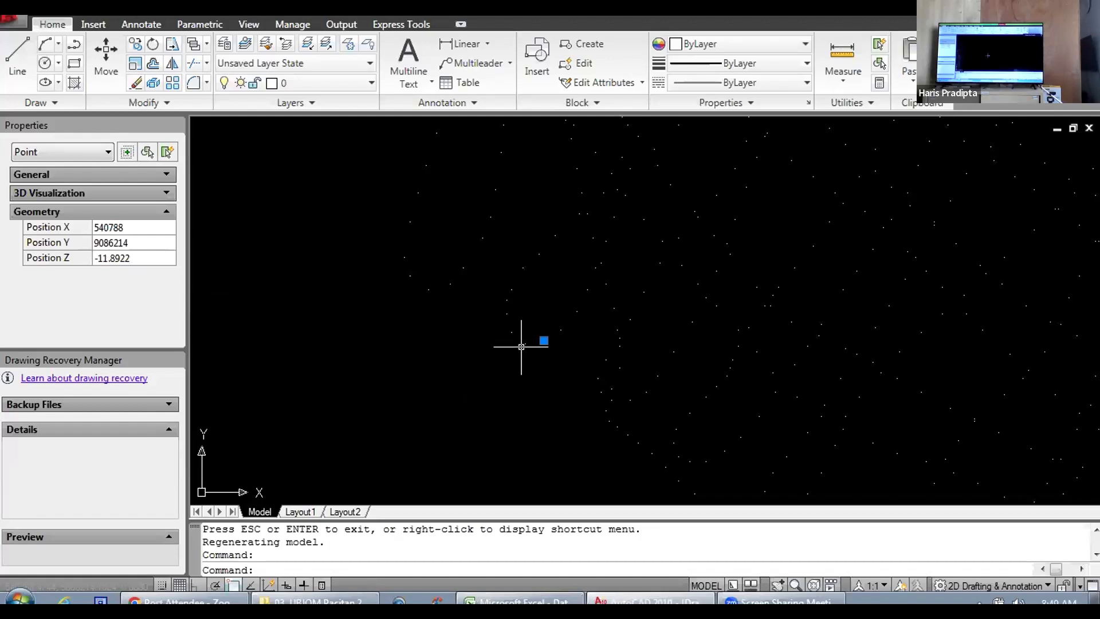
click(560, 330)
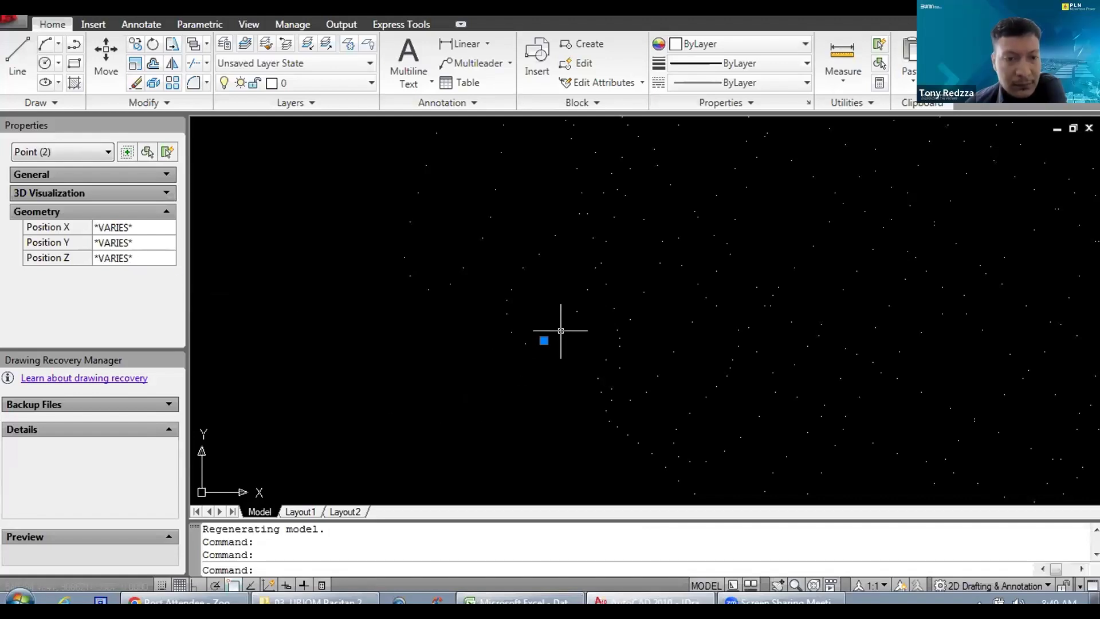
key(Escape)
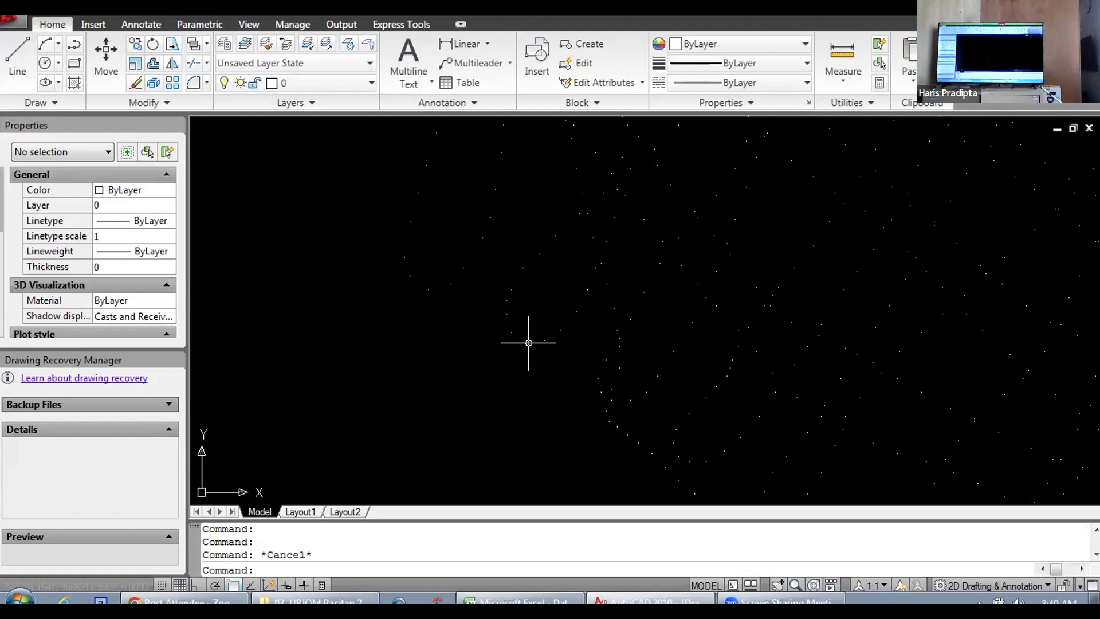
click(528, 342)
click(525, 344)
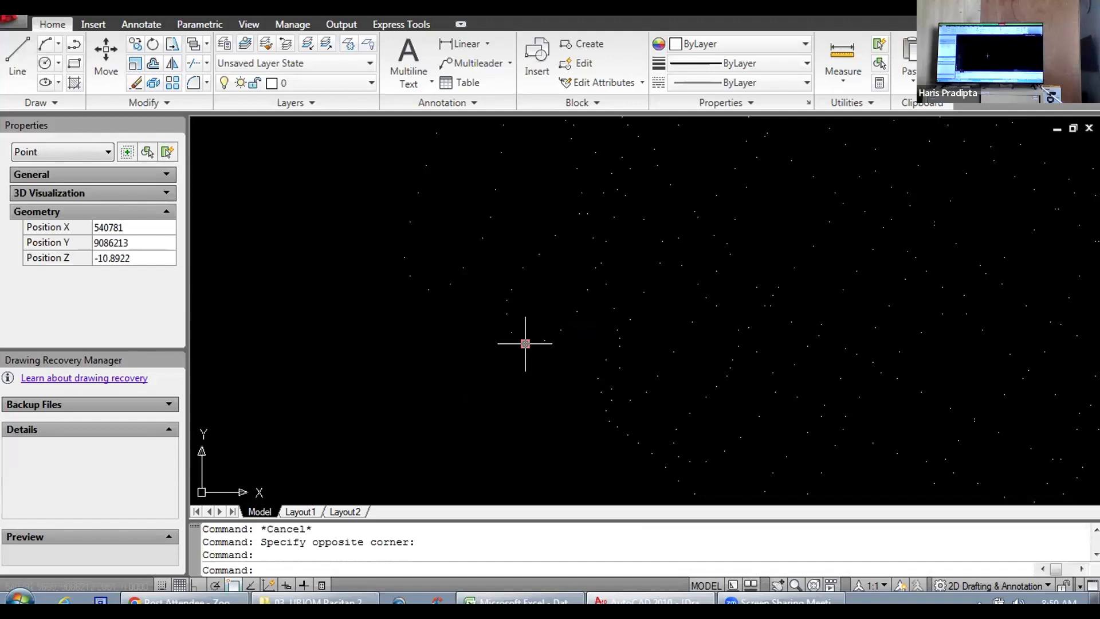
key(Escape)
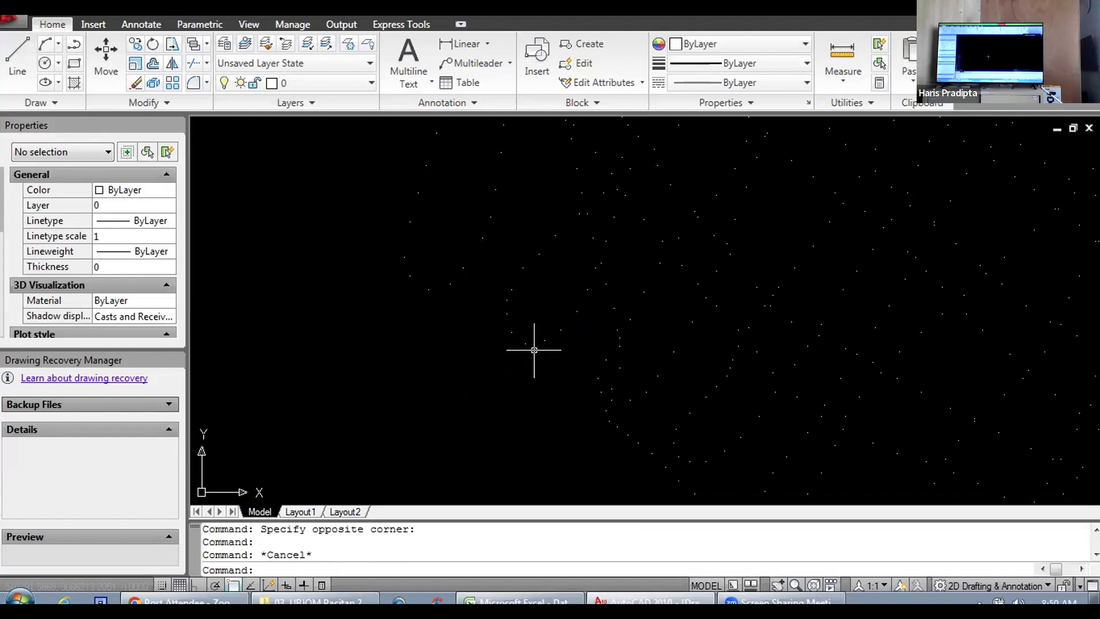
mouse_move(525, 344)
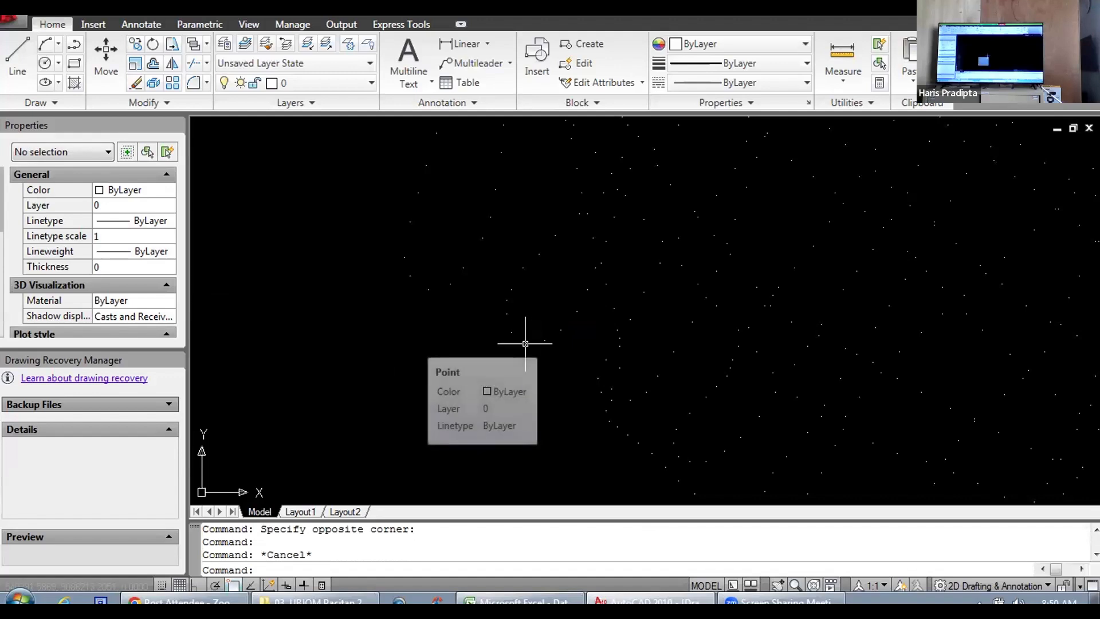
click(526, 344)
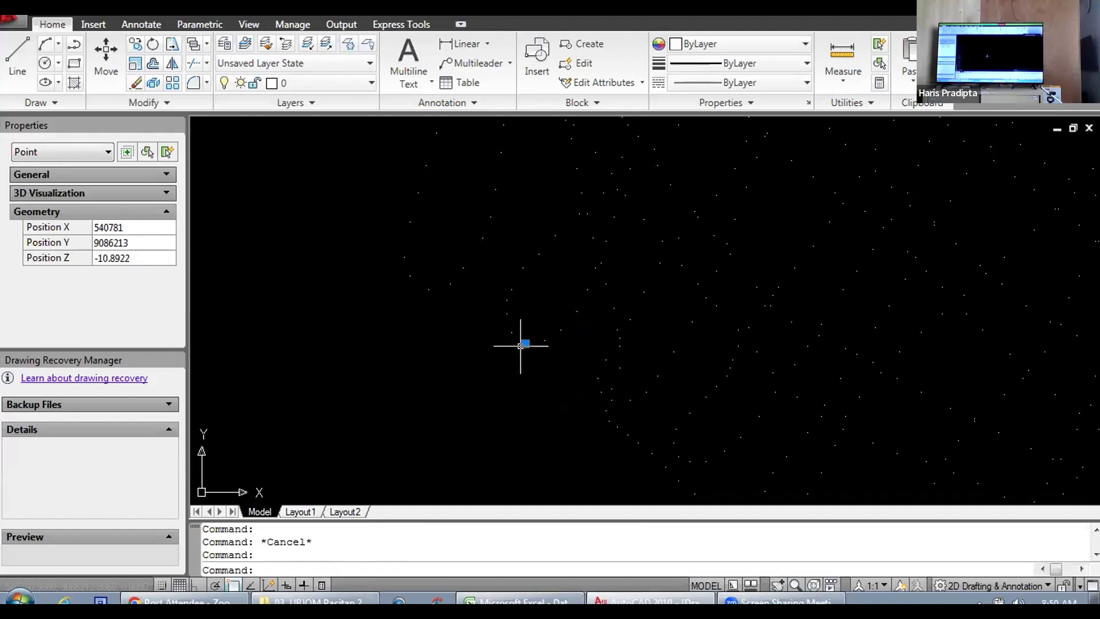
key(Escape)
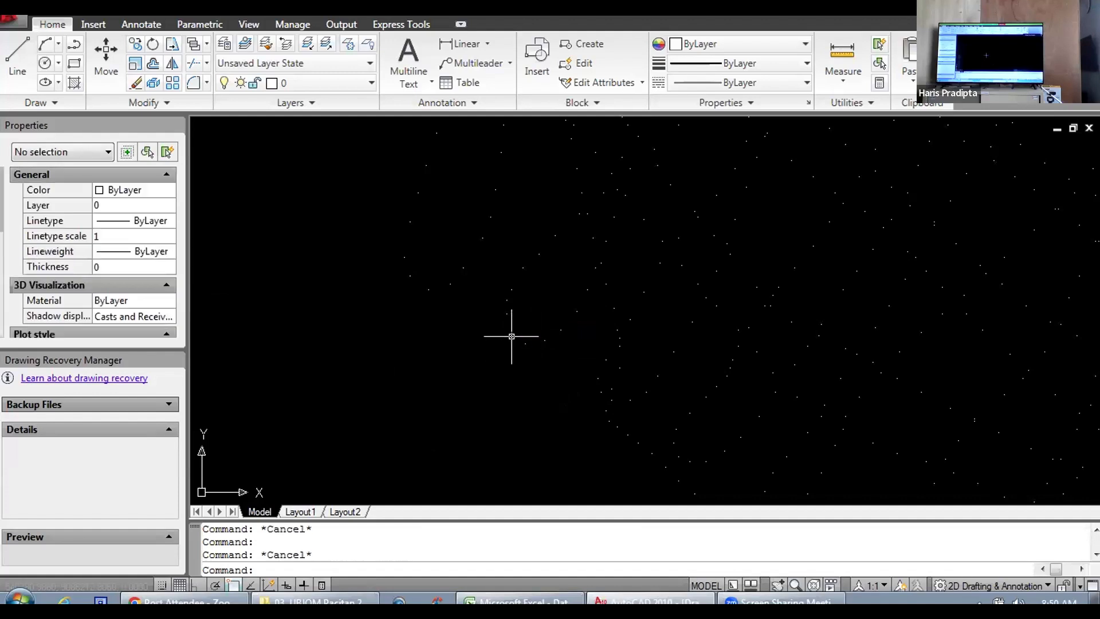
Step: Inspect the position and depth of several more individual points along the southwestern edge, clearing the selection between them
click(512, 332)
key(Escape)
click(601, 391)
key(Escape)
click(606, 410)
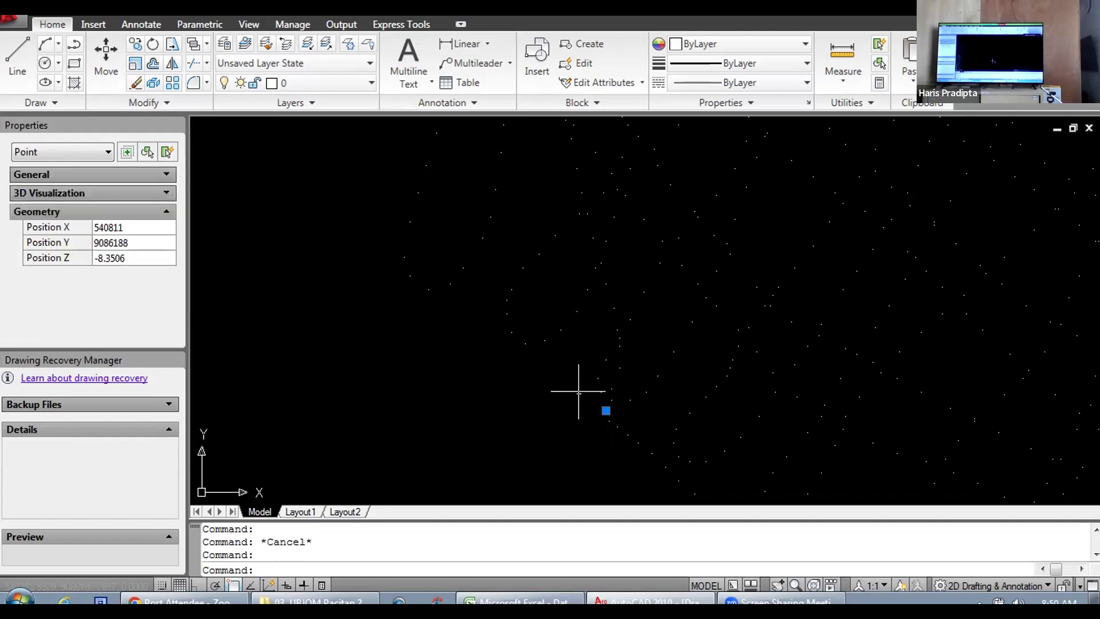
key(Escape)
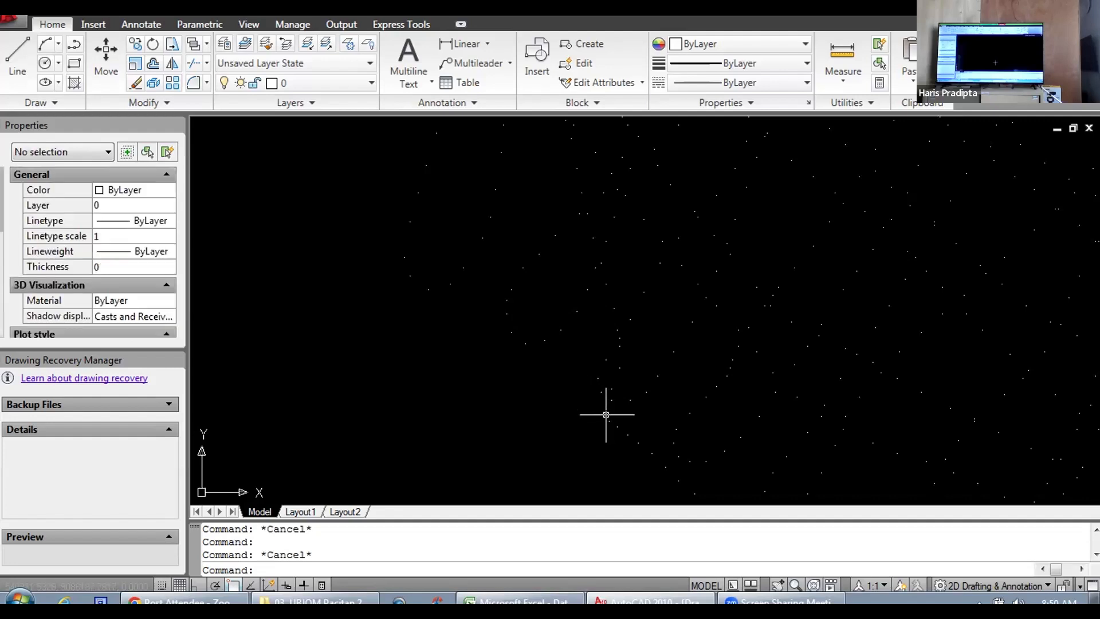
click(610, 424)
key(Escape)
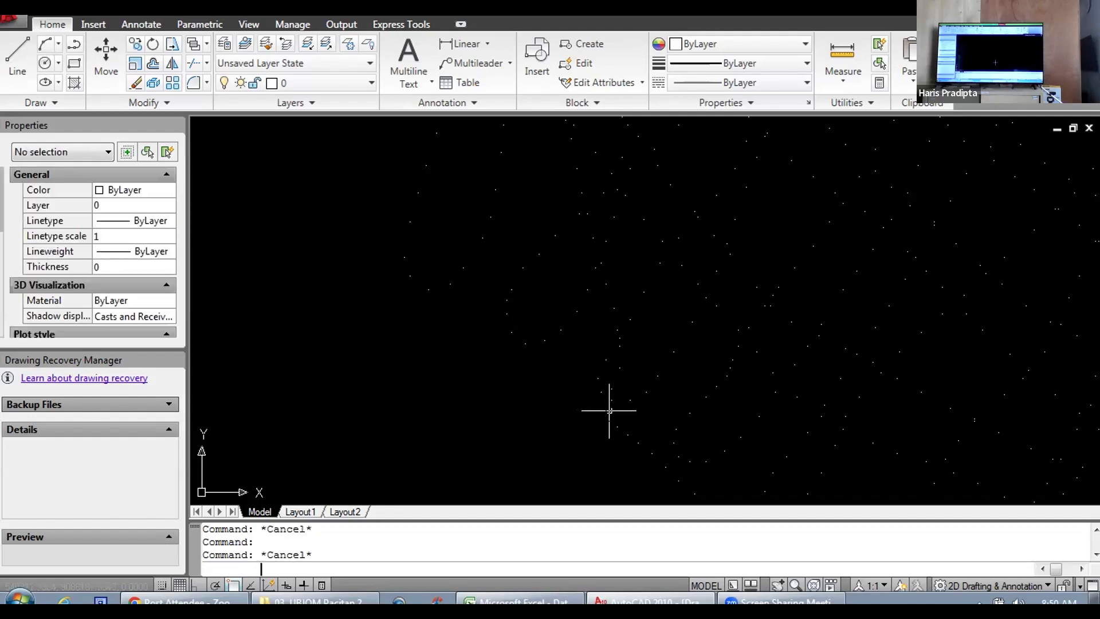
click(605, 411)
key(Escape)
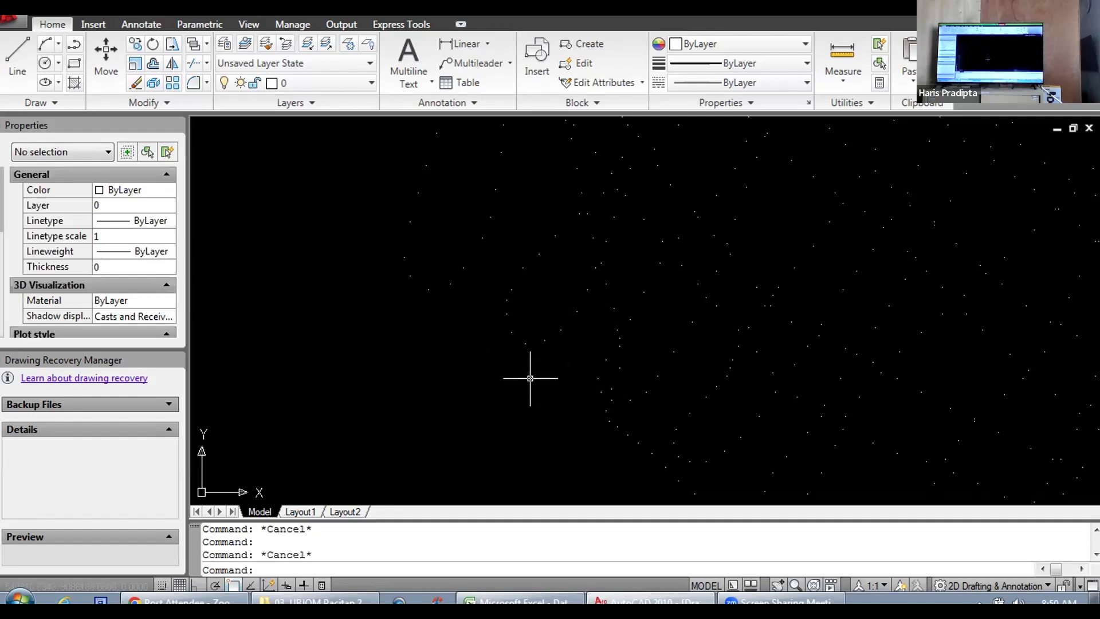
click(429, 288)
key(Escape)
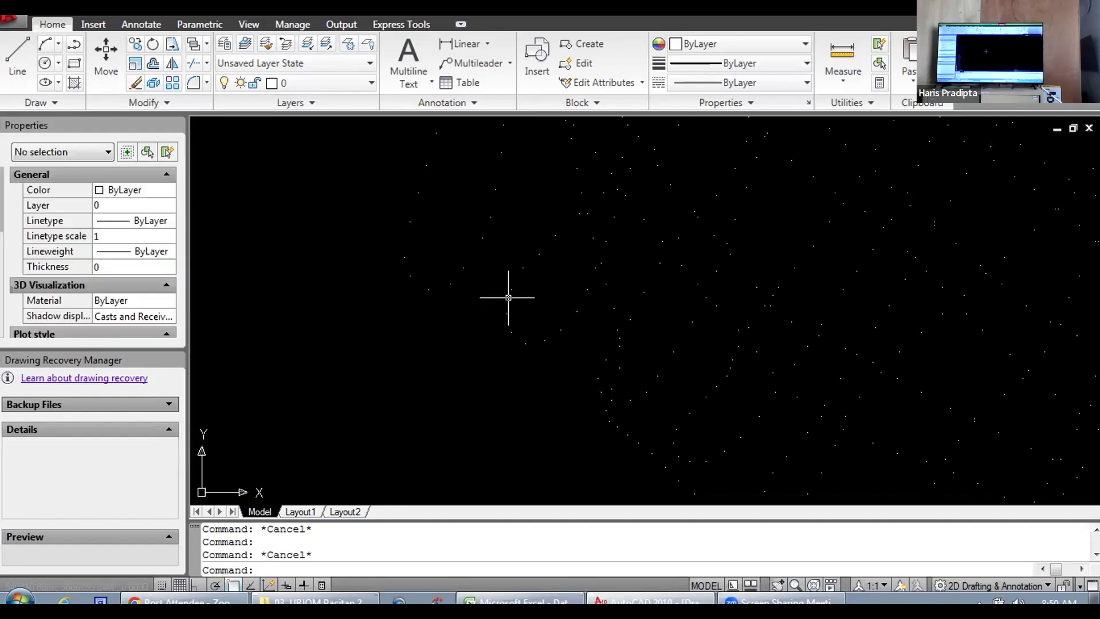
click(507, 314)
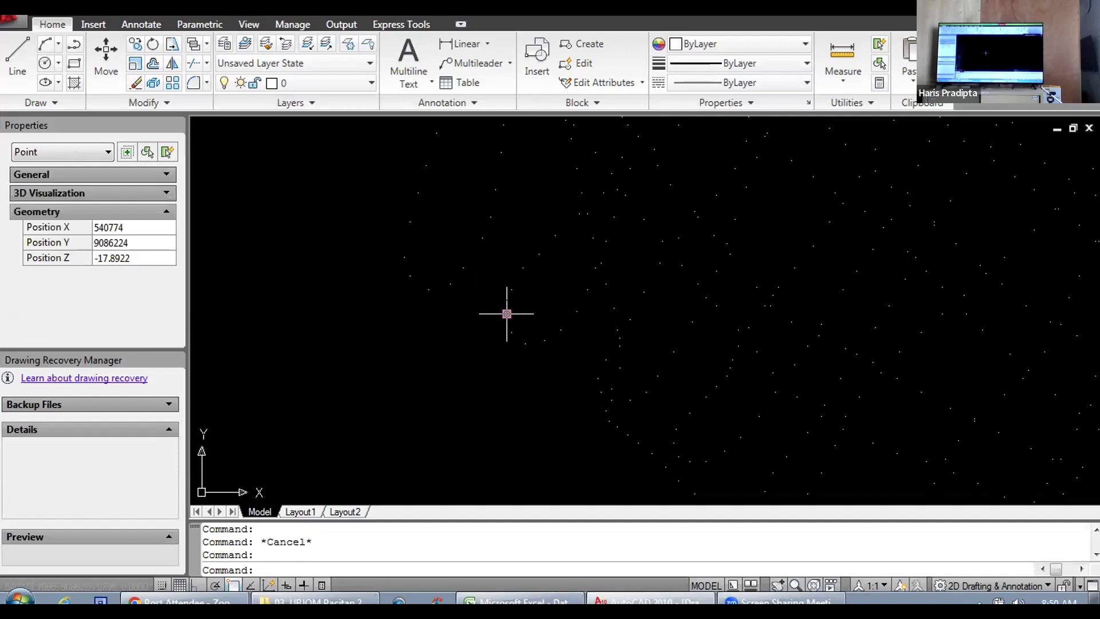
Step: Paste a clipboard copy of the southwestern edge point at X 540745, Y 9086233 a short distance south, inspect the copy and delete it
key(Escape)
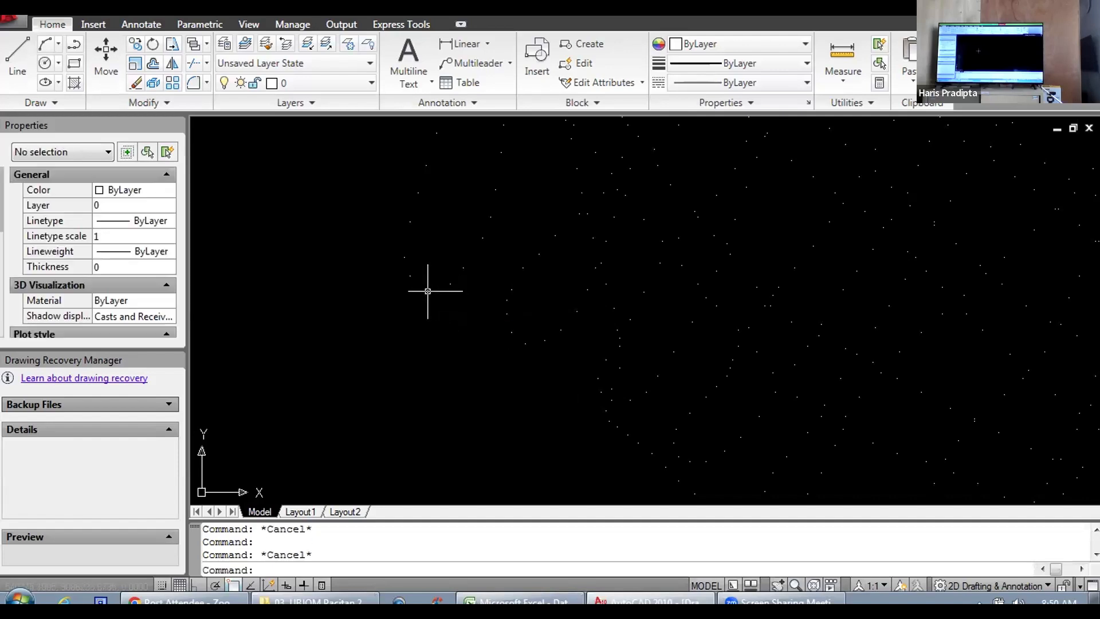
click(428, 289)
key(Escape)
click(427, 290)
click(429, 289)
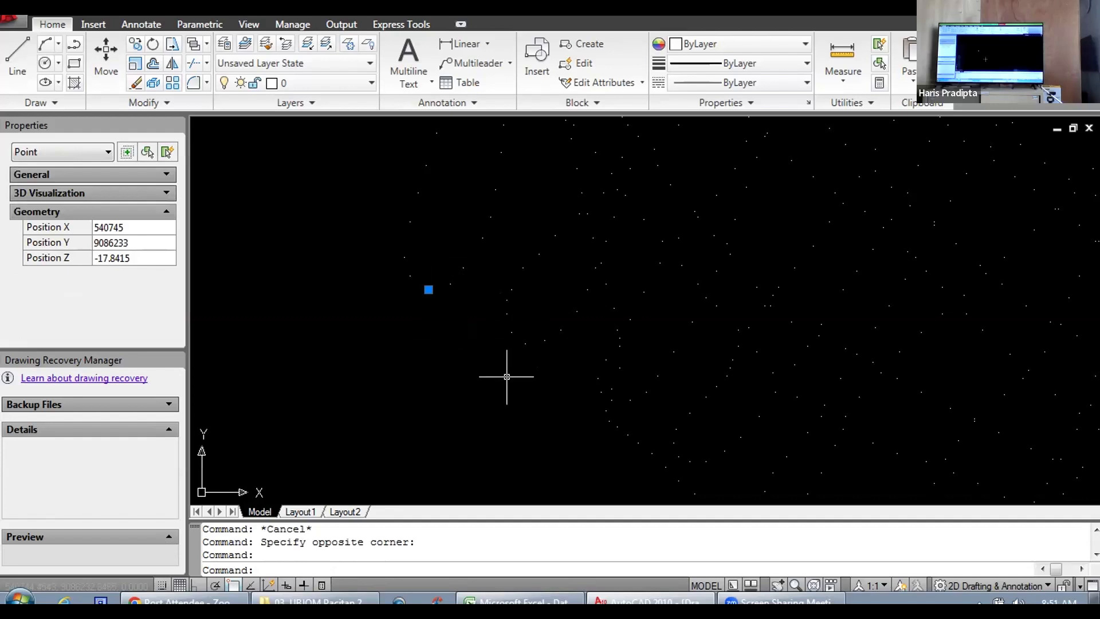
key(ctrl+c)
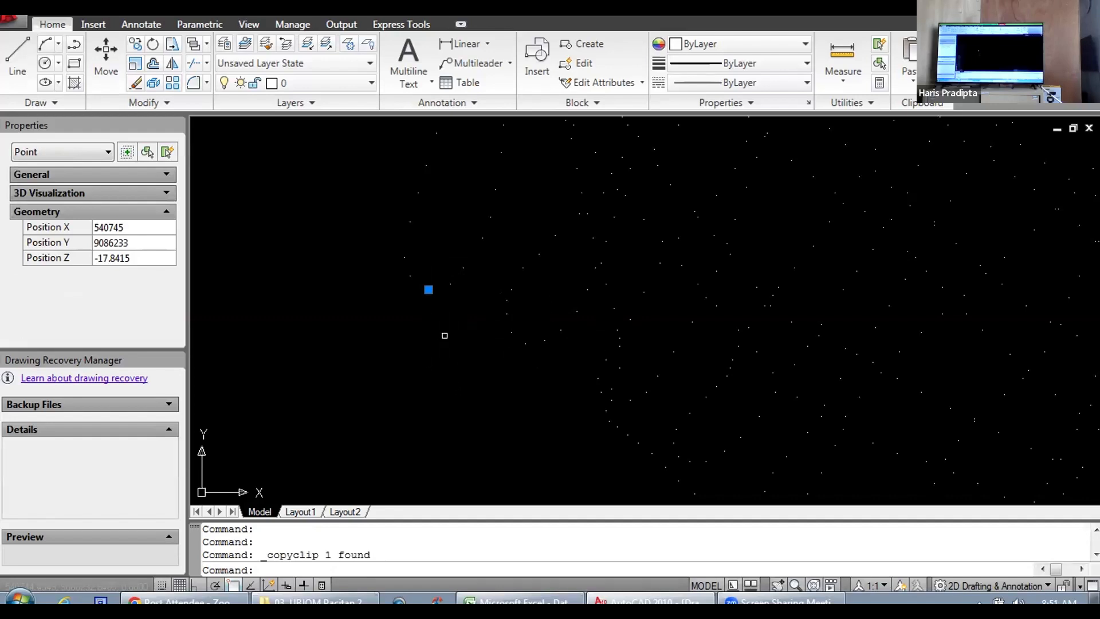
key(ctrl+v)
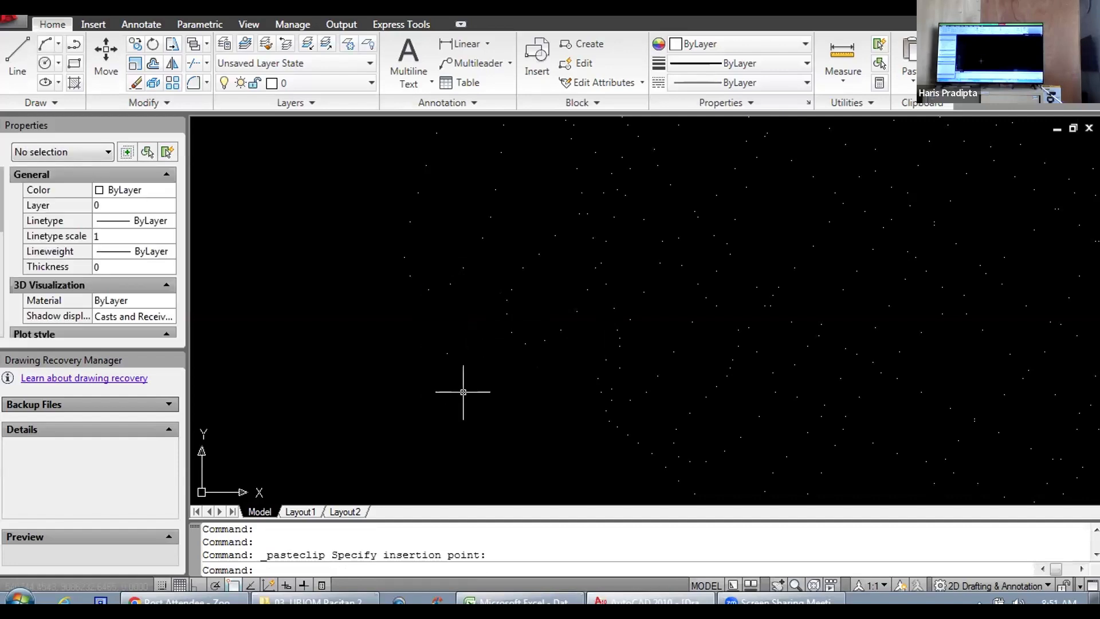
click(432, 347)
key(Escape)
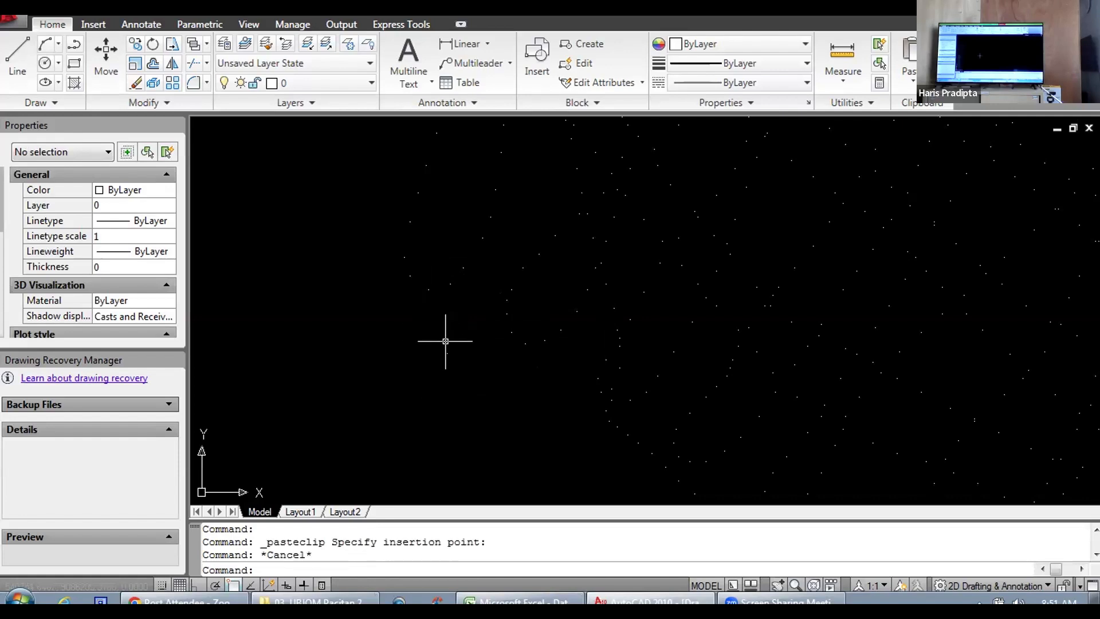
click(447, 354)
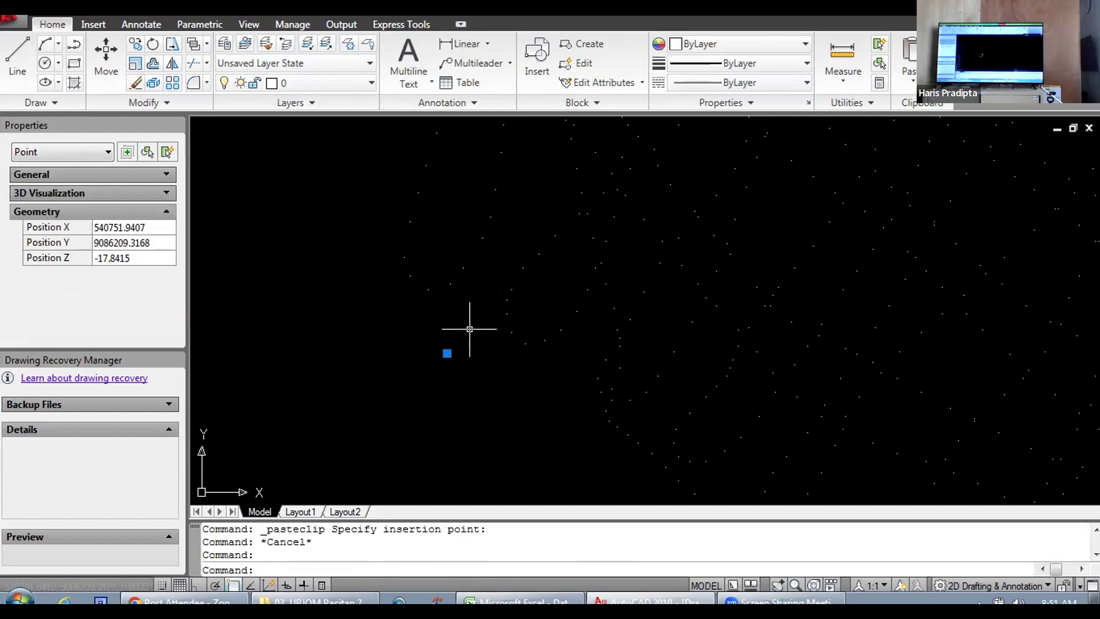
key(Delete)
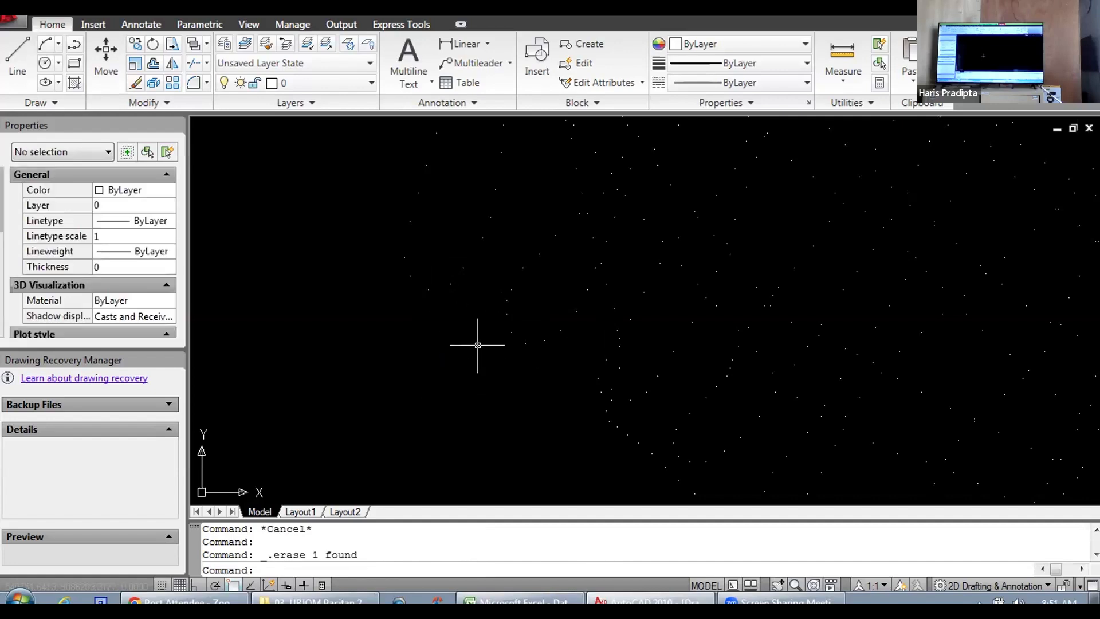
Step: Copy the edge point at X 540745, Y 9086233 to the clipboard again and paste it a short distance southeast of the original
click(429, 289)
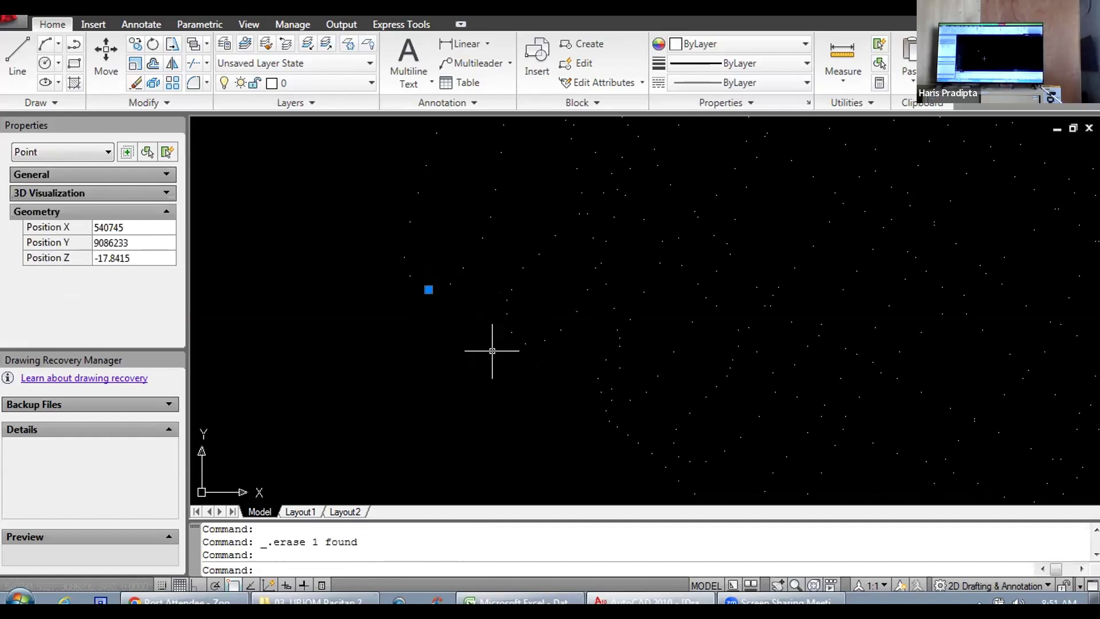
key(ctrl+c)
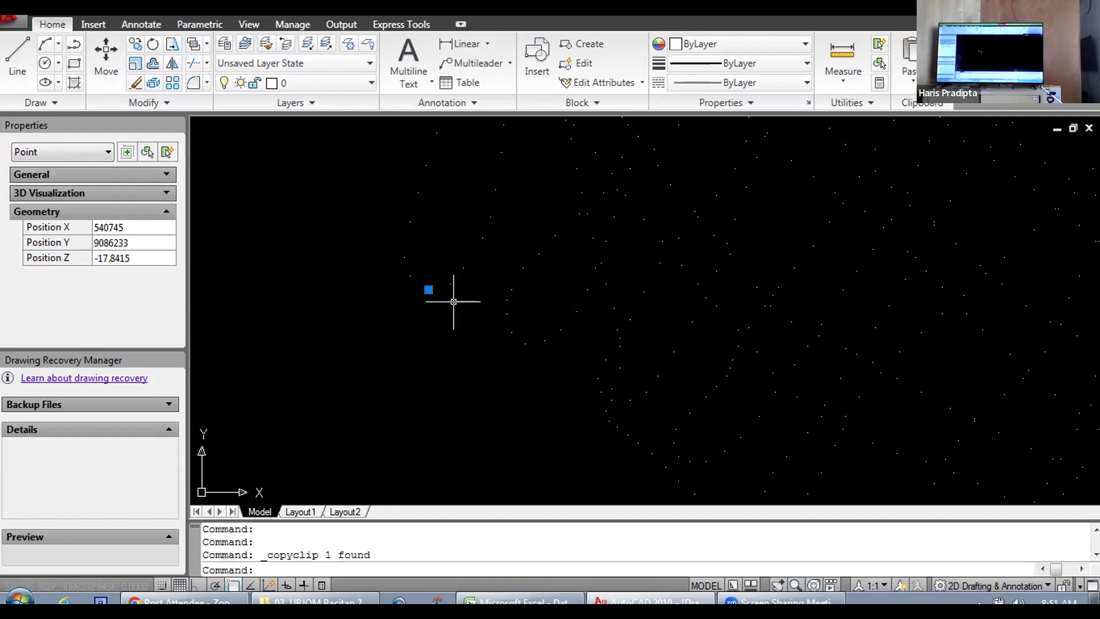
click(458, 319)
click(452, 307)
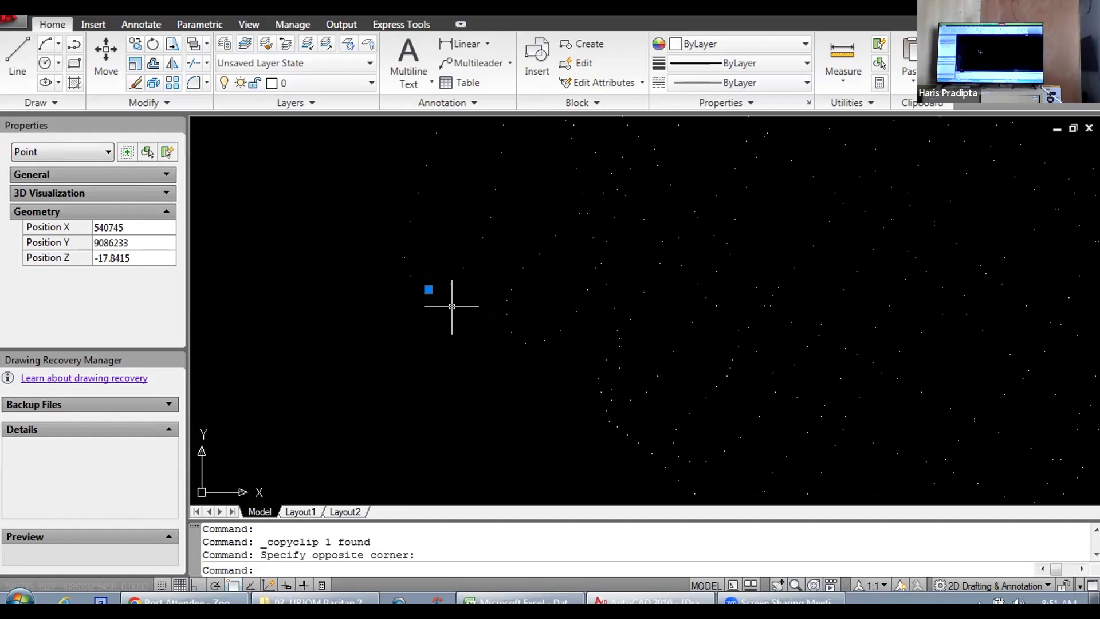
key(ctrl+v)
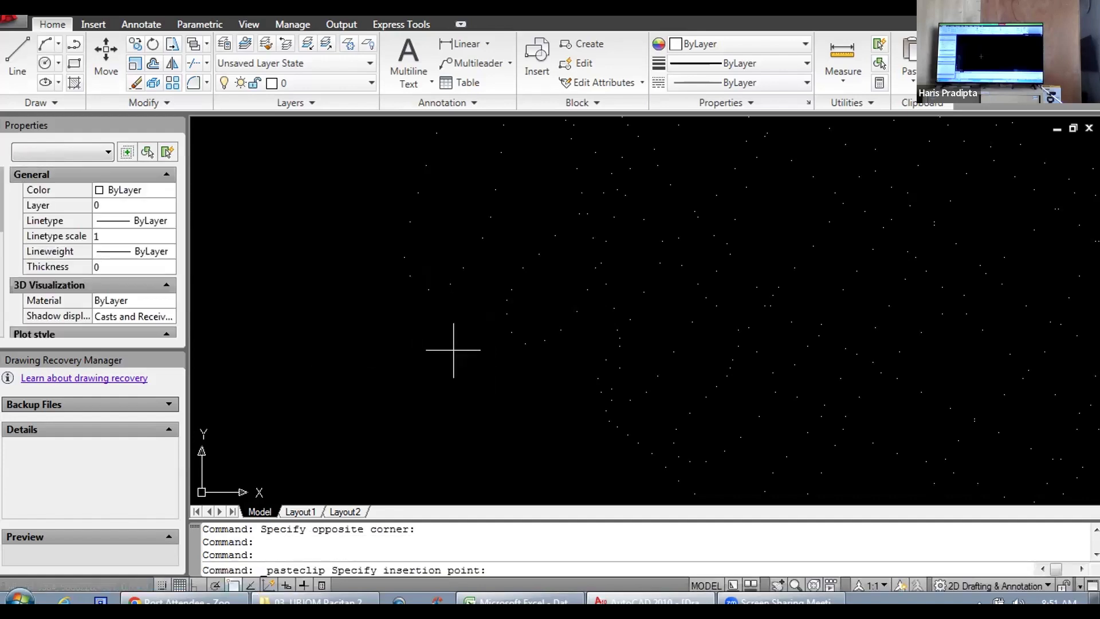
click(457, 301)
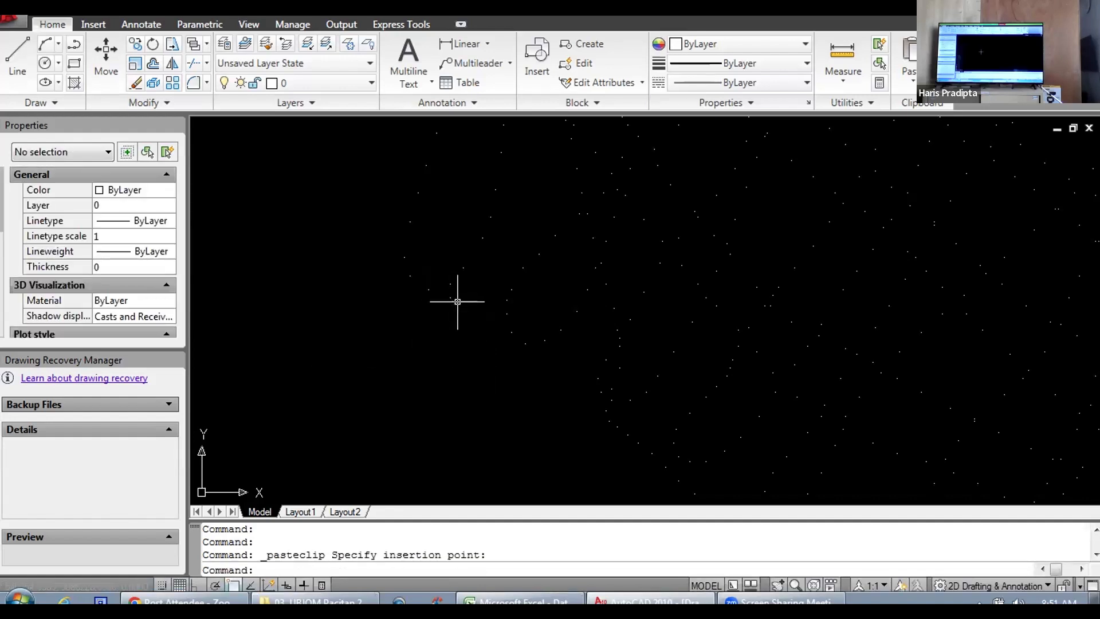
double_click(465, 305)
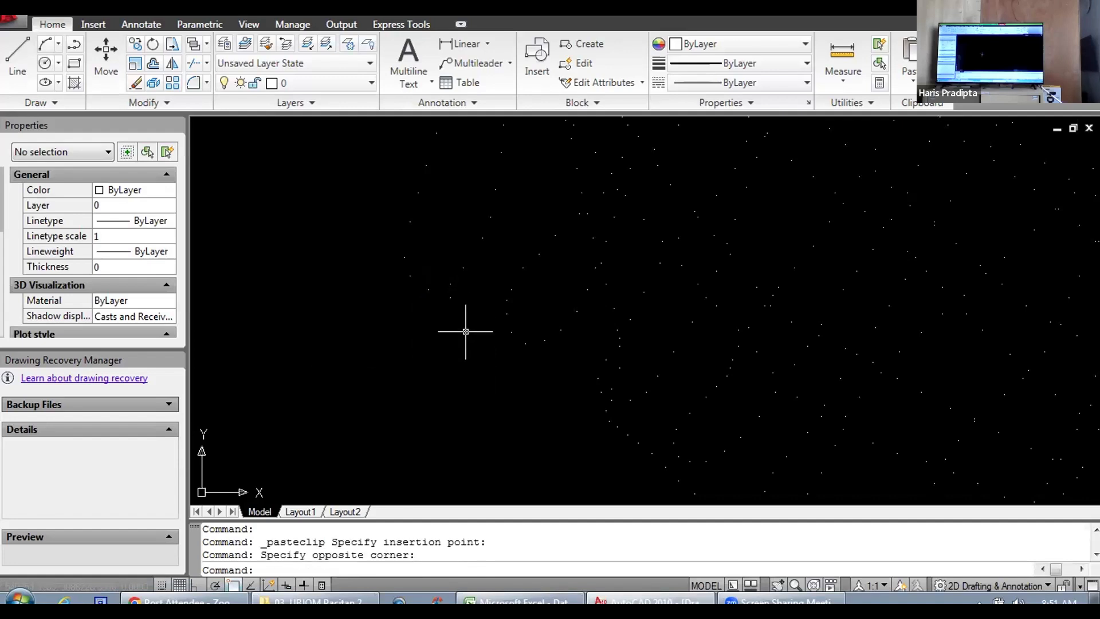
Step: Use Copy on the same edge point, with the point itself as base point, to place copies in a line toward the southeast
click(428, 289)
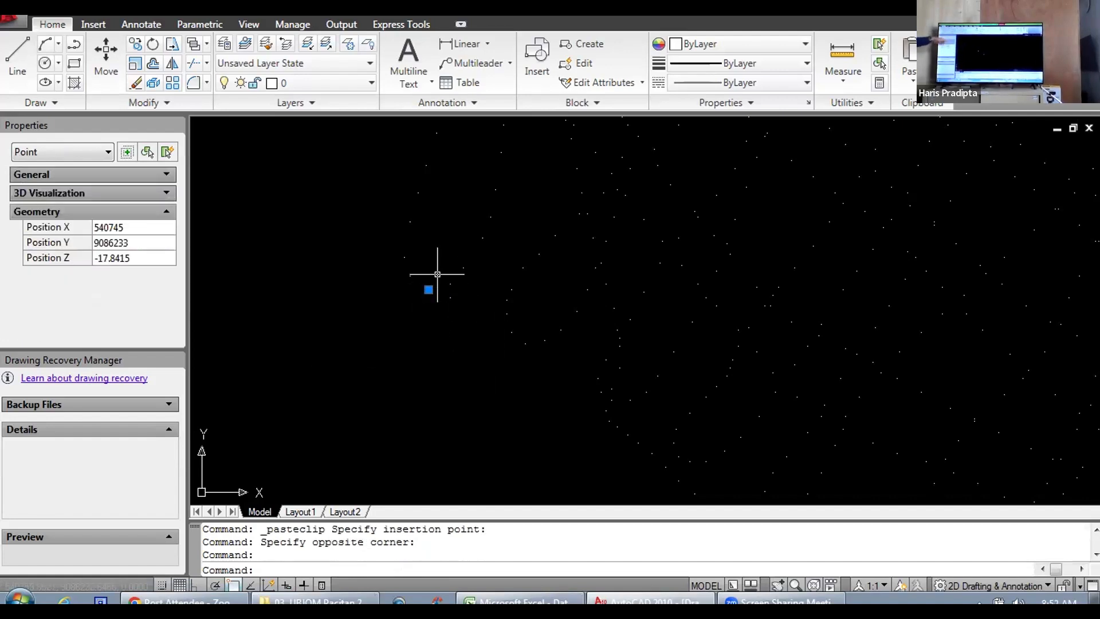
click(152, 63)
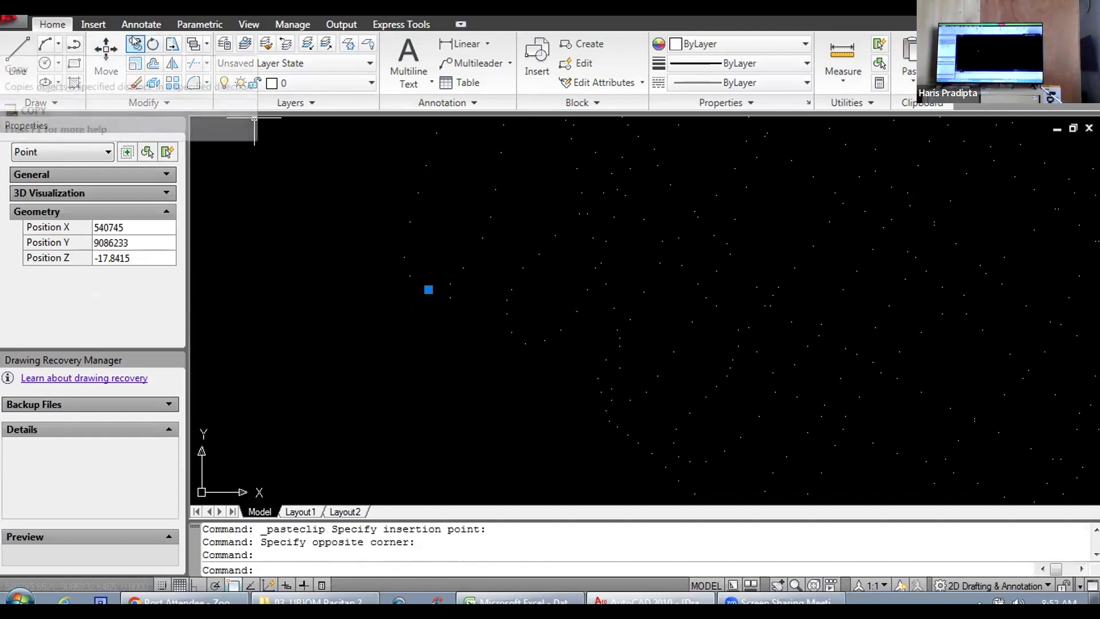
click(429, 290)
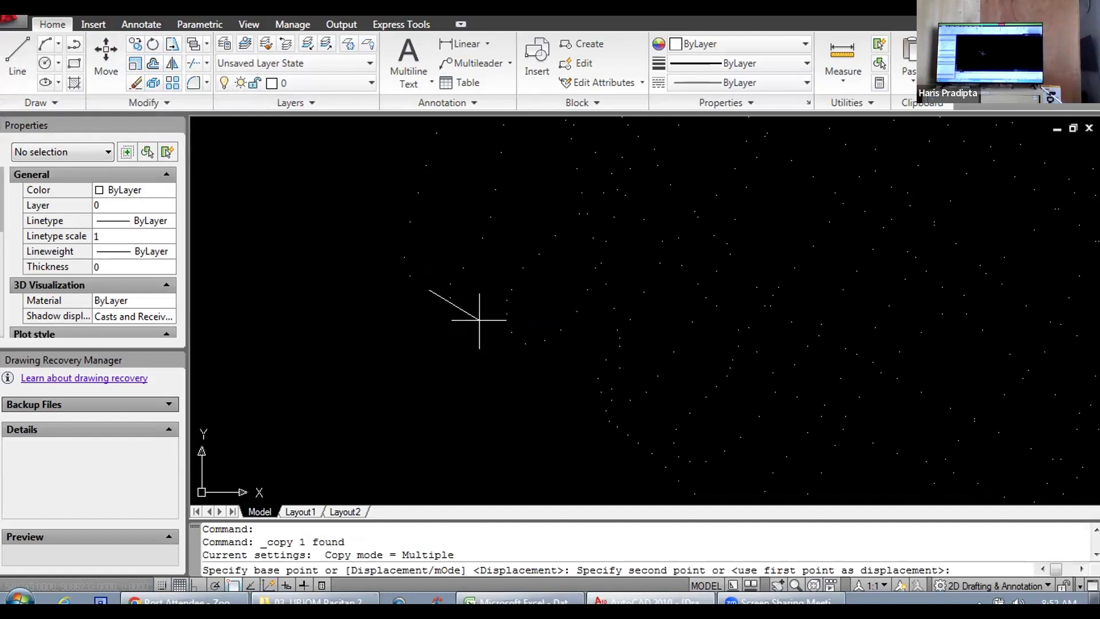
click(450, 297)
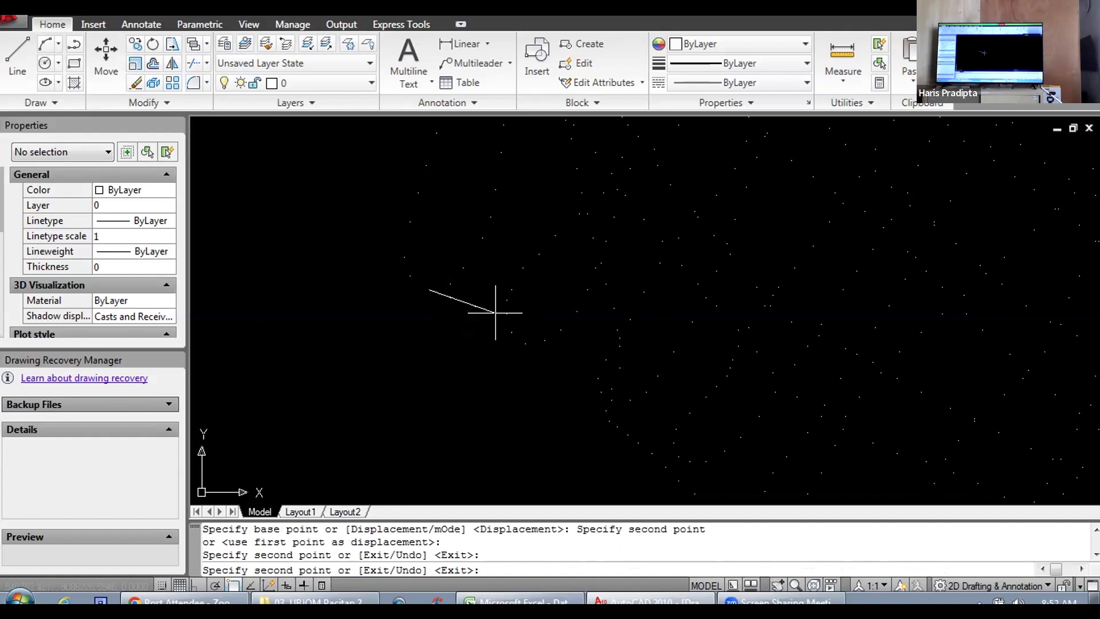
click(495, 312)
key(Escape)
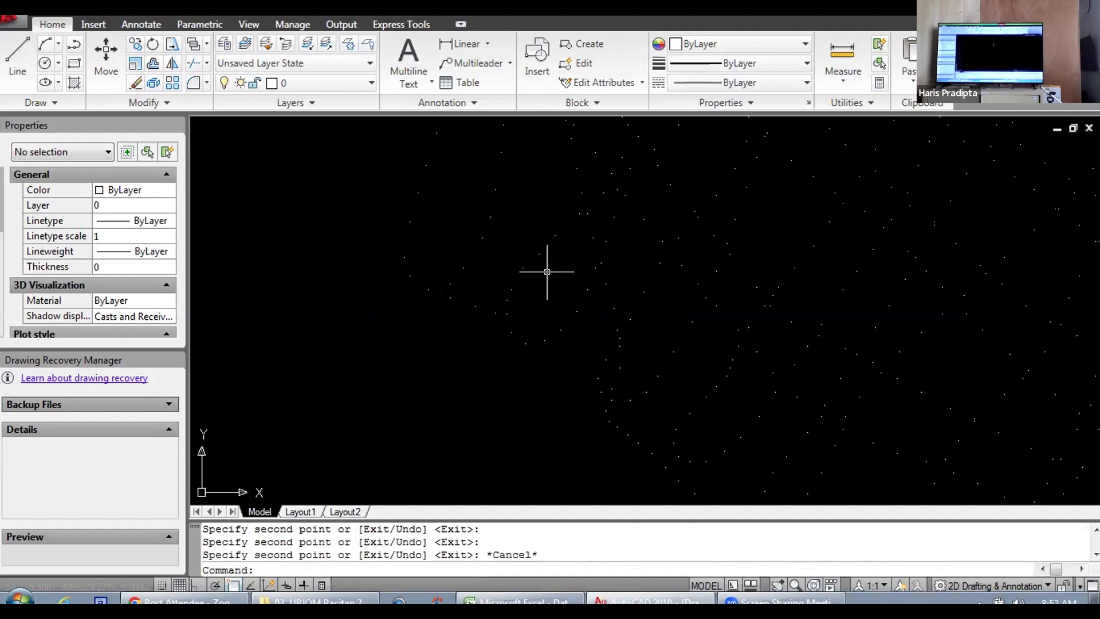
Step: Inspect the position and Z value of the two copies farthest southeast in the new line, clearing the selection between them
click(475, 307)
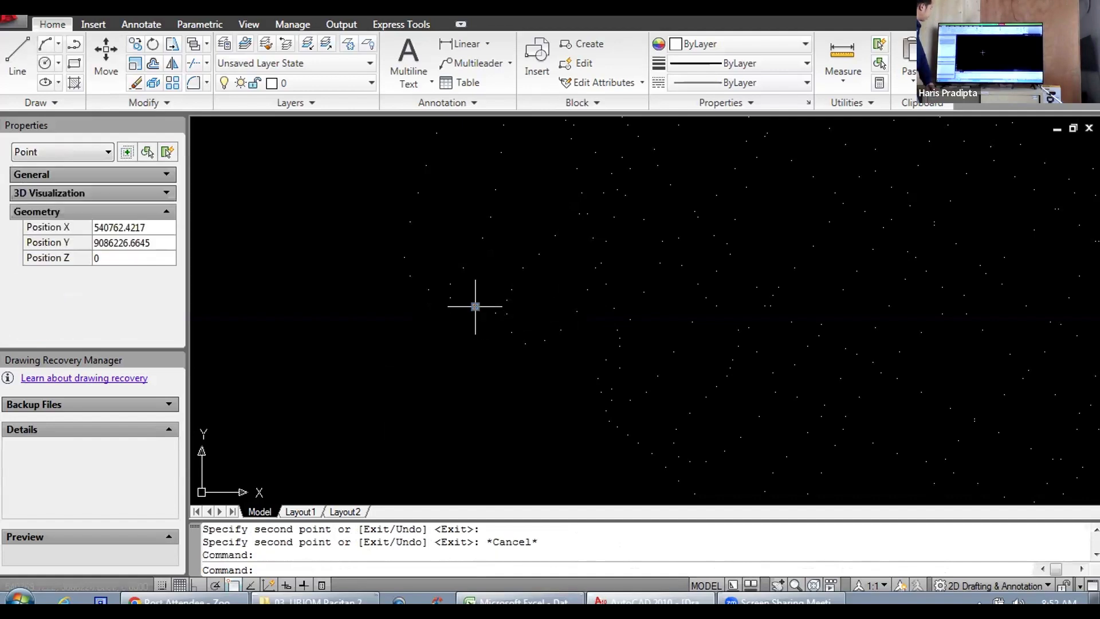
key(Escape)
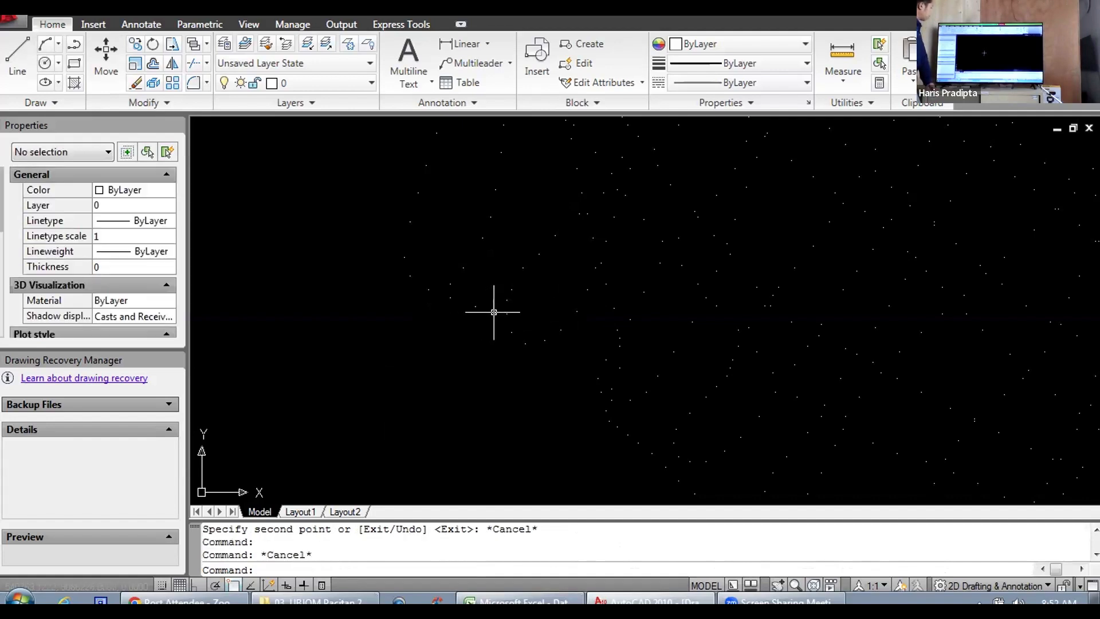
click(495, 313)
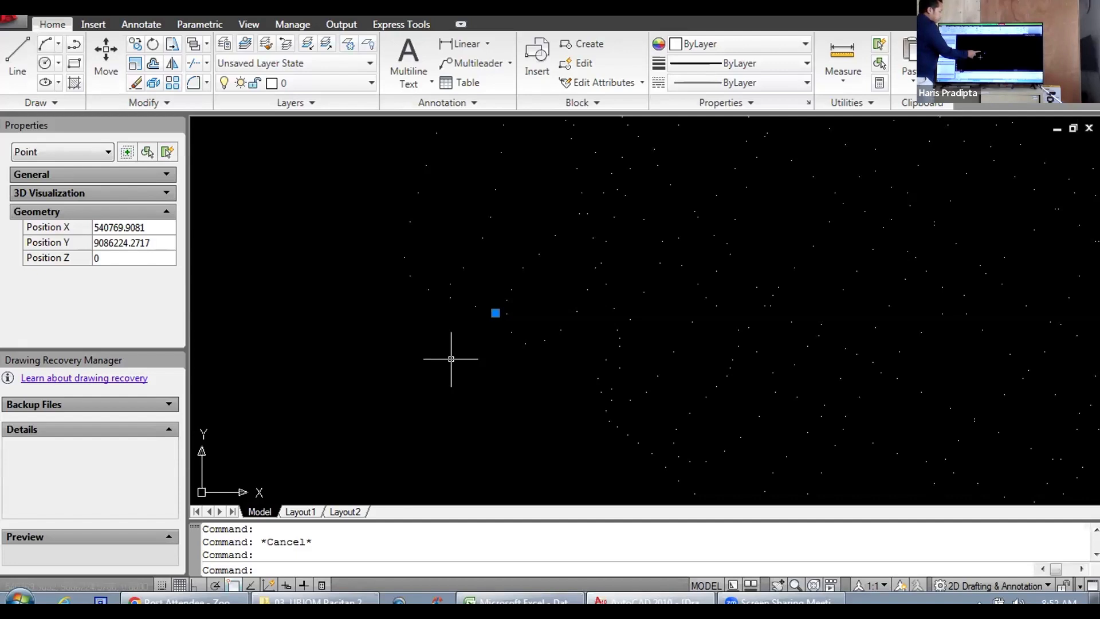
click(429, 292)
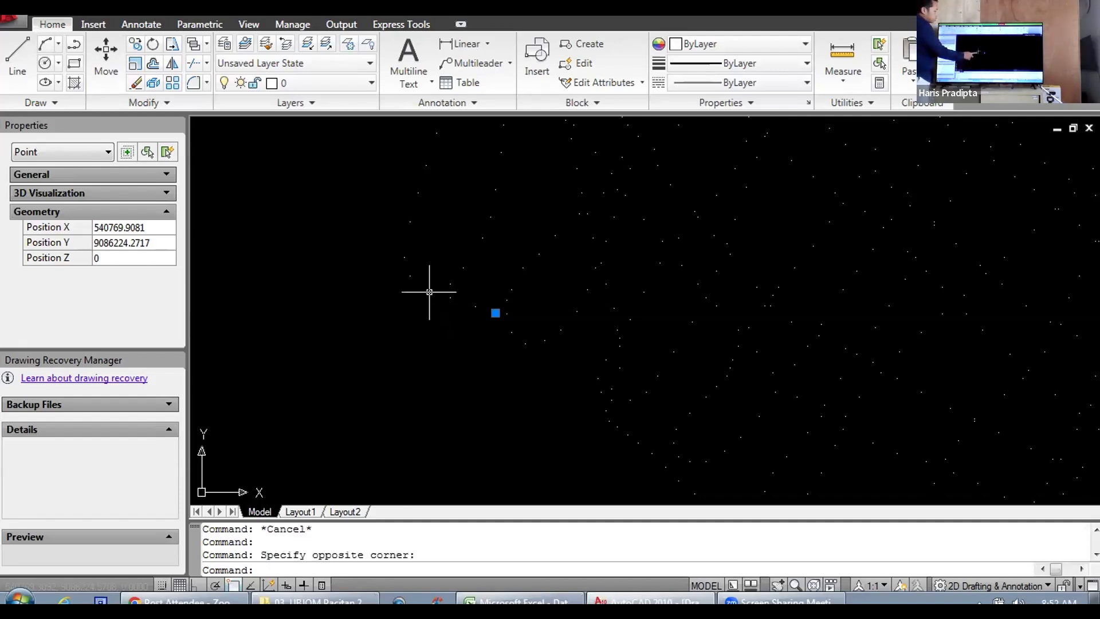
click(431, 292)
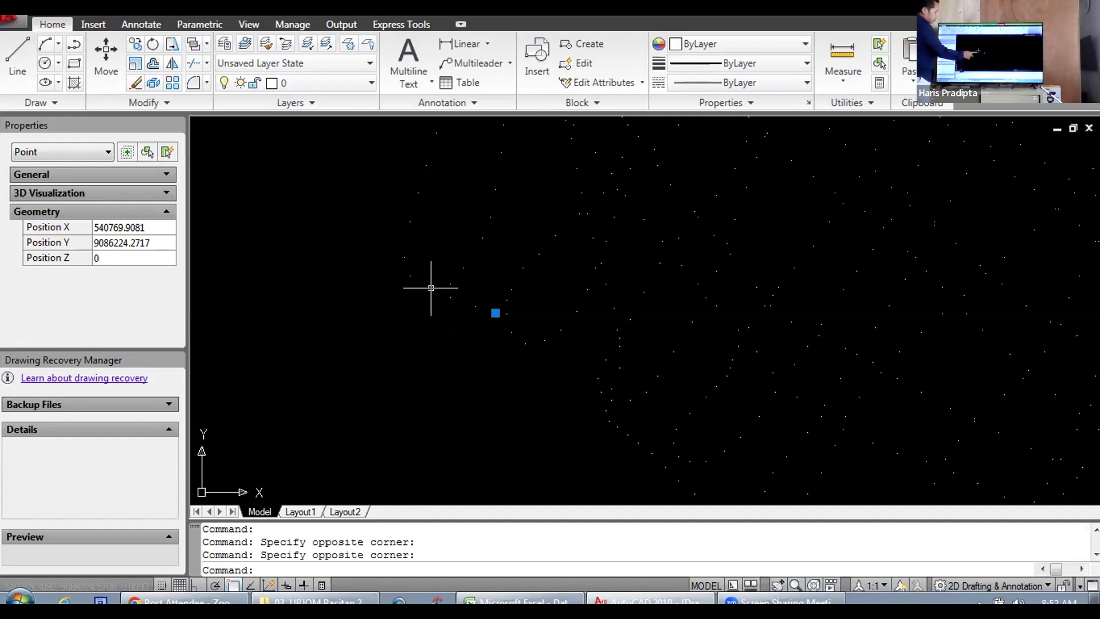
click(430, 290)
key(Escape)
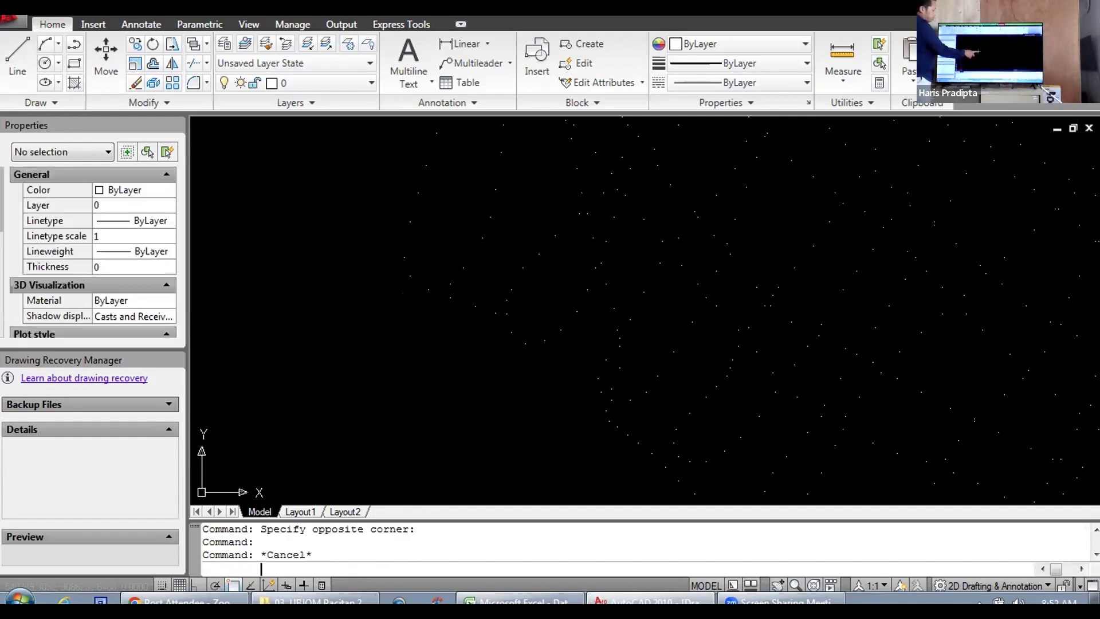
Step: Use Copy on the original edge point, with a base point in empty space southwest of it, to place a second row of copies
click(428, 289)
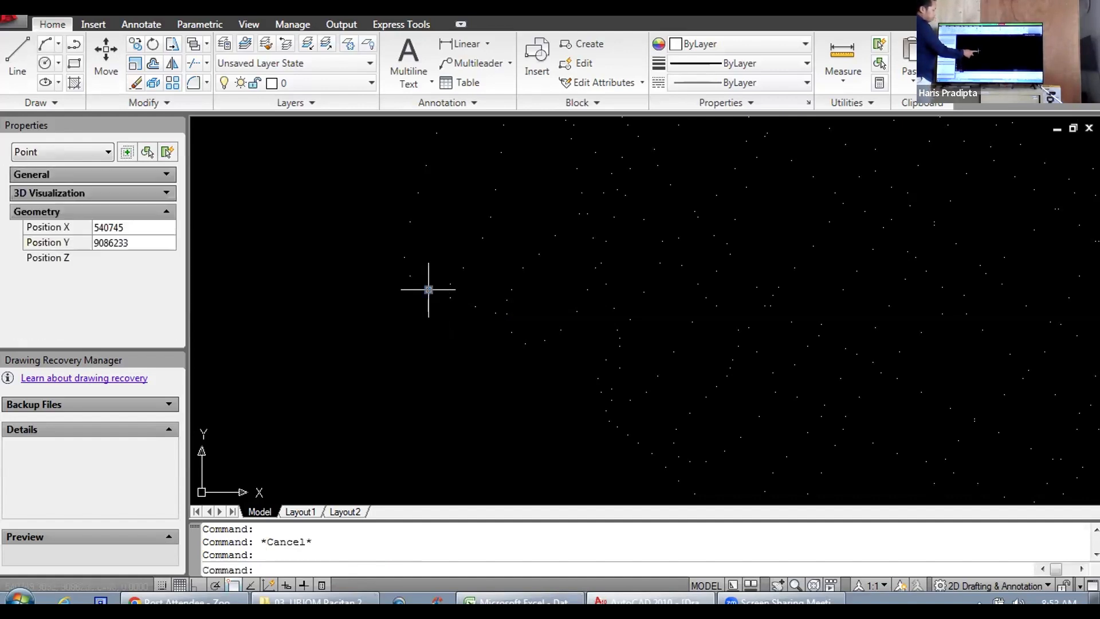
click(133, 44)
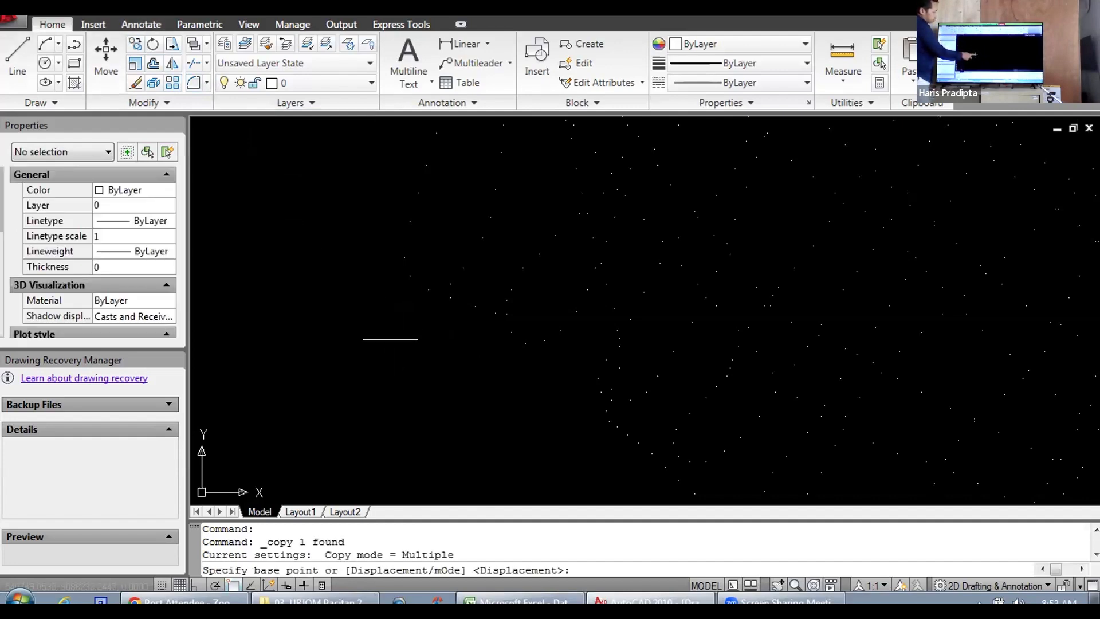
click(390, 343)
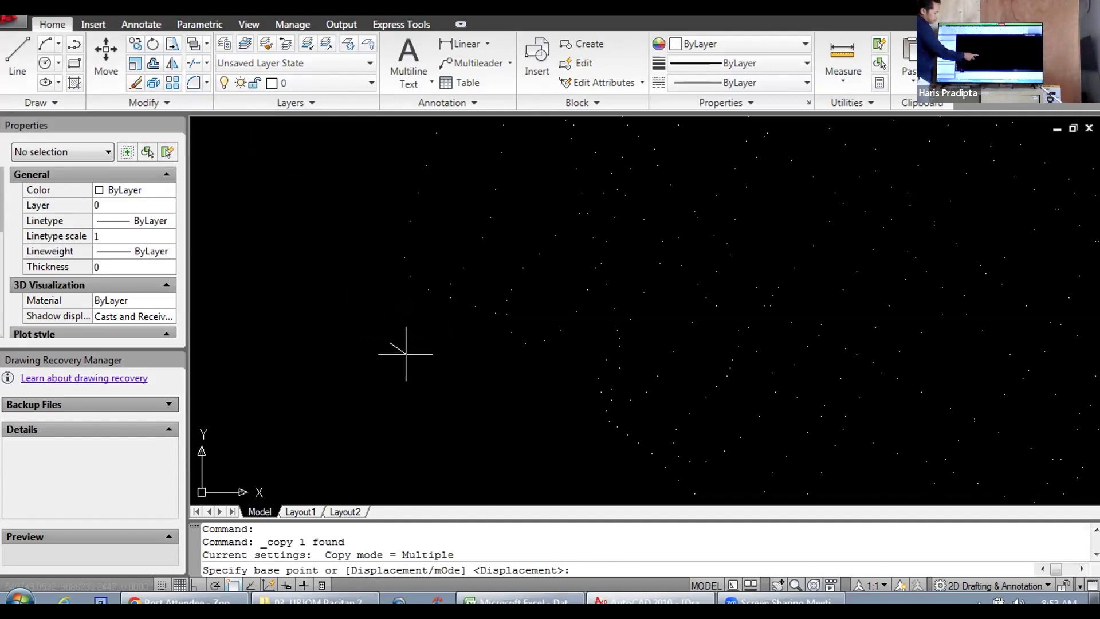
click(409, 360)
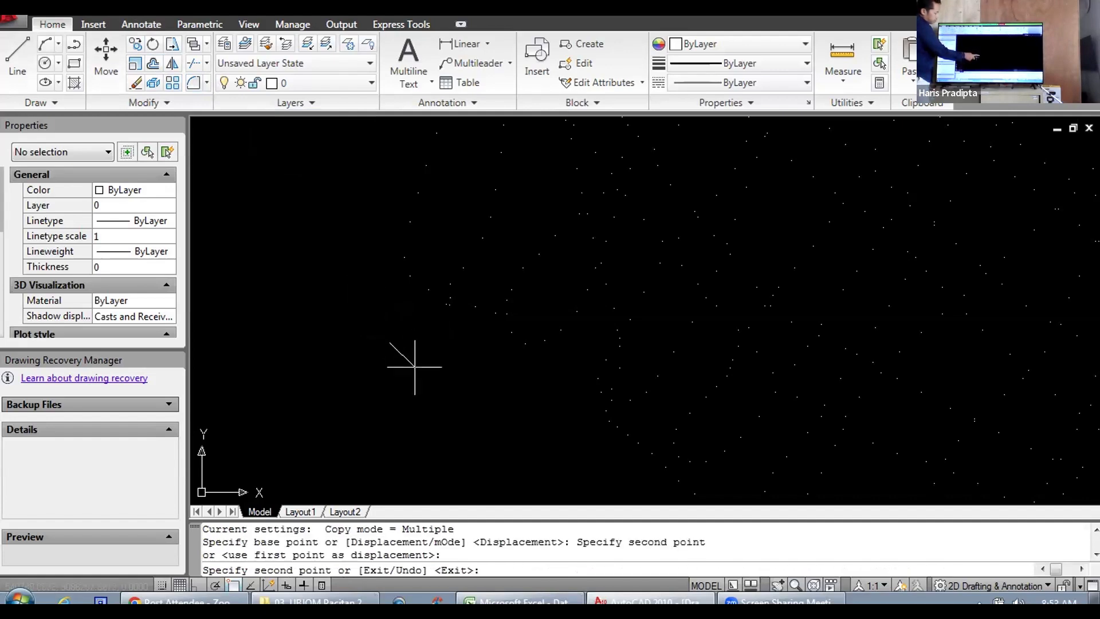
click(427, 367)
click(443, 378)
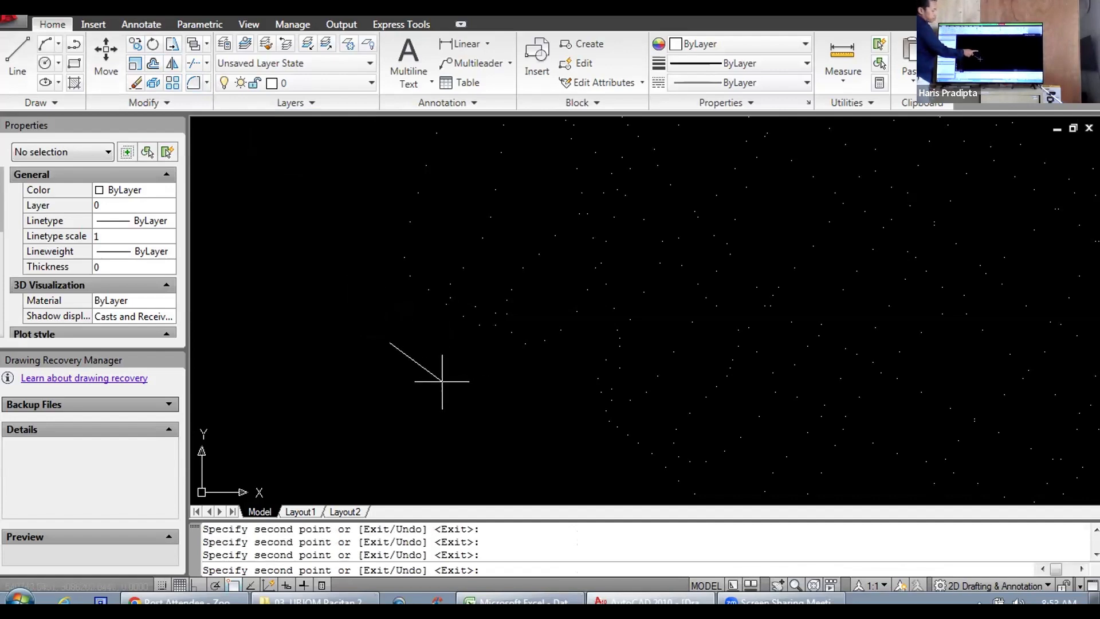
key(Escape)
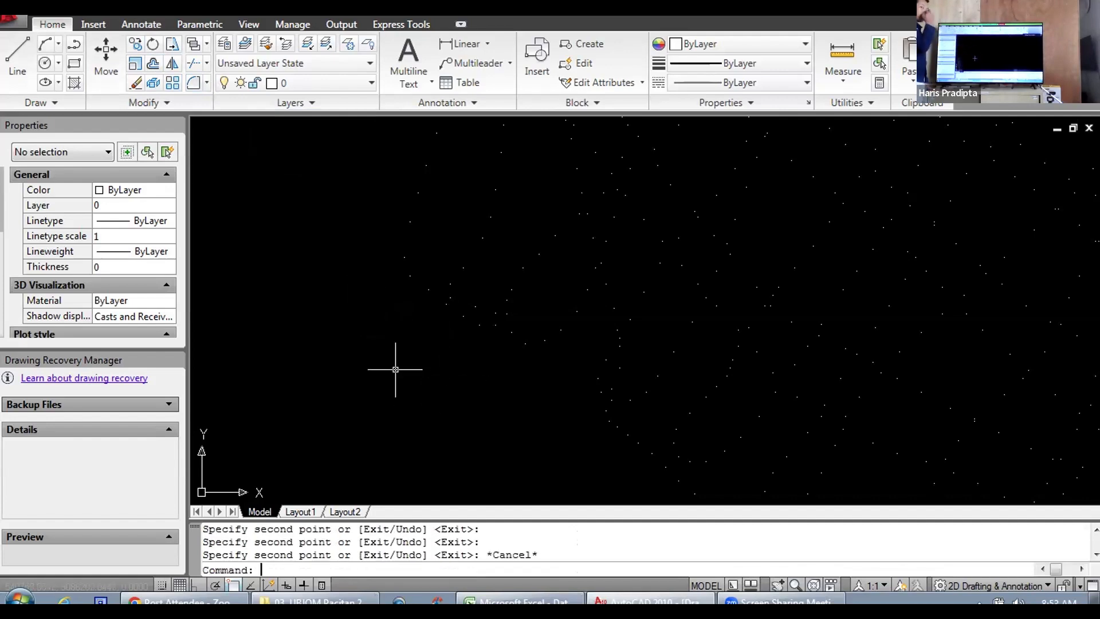
Step: Inspect the position and depth of the copies in the second row, ending with an overview of the survey's southern part
click(447, 304)
key(Escape)
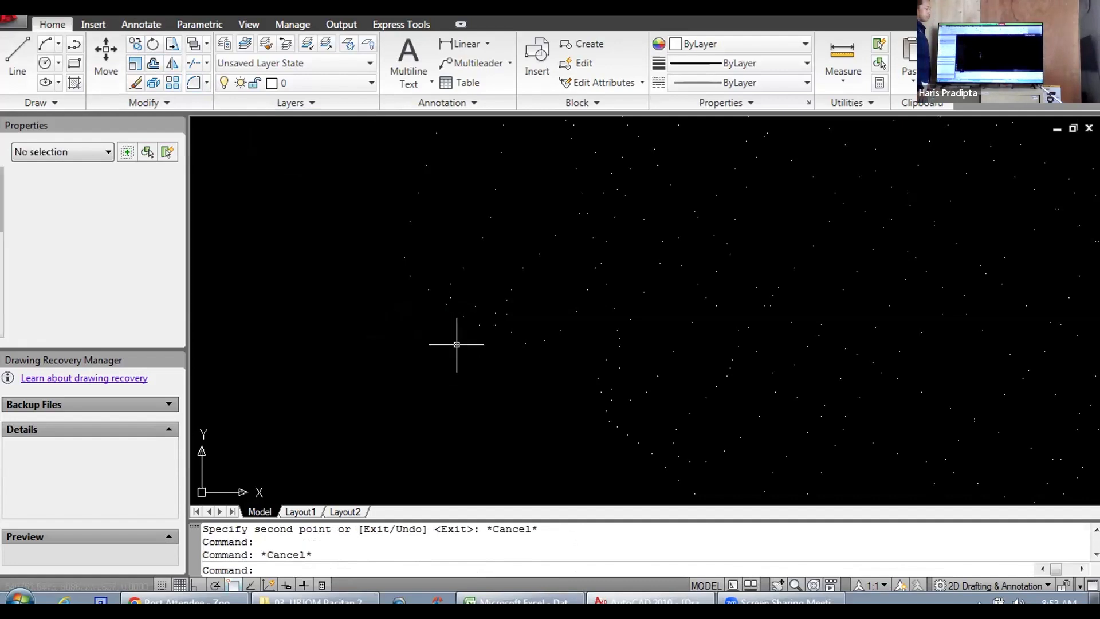
key(Escape)
click(463, 316)
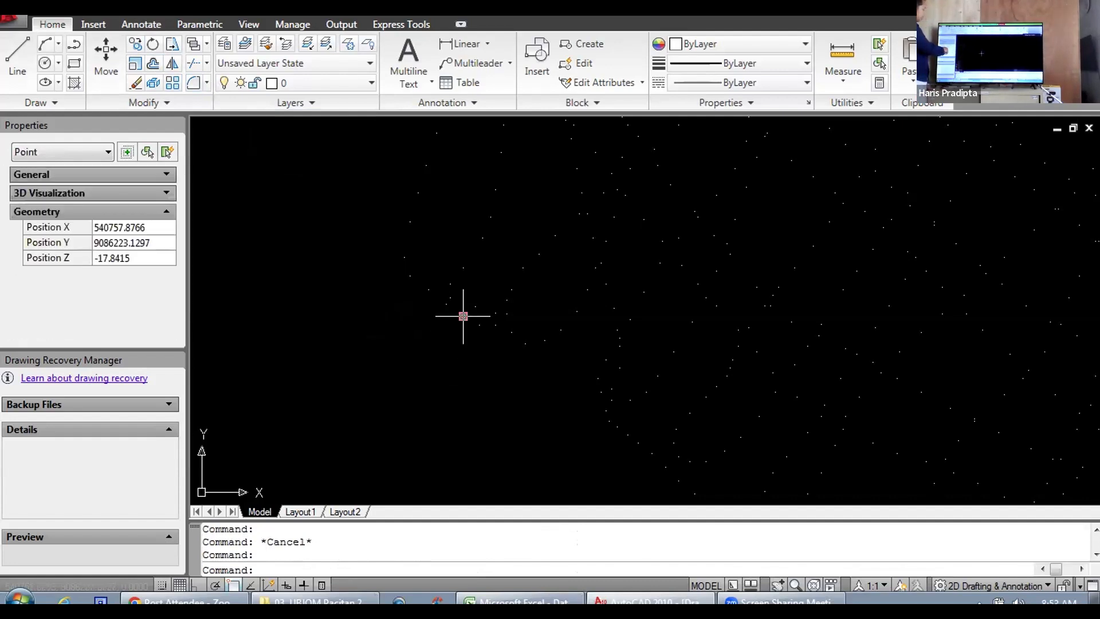
key(Escape)
click(478, 328)
click(478, 328)
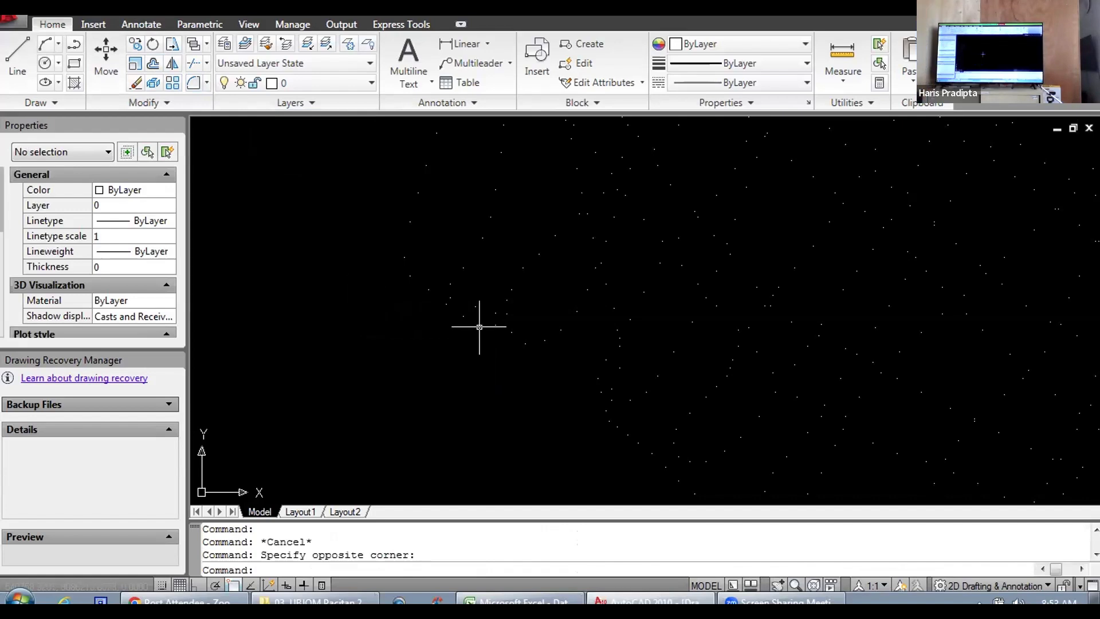
click(478, 324)
key(Escape)
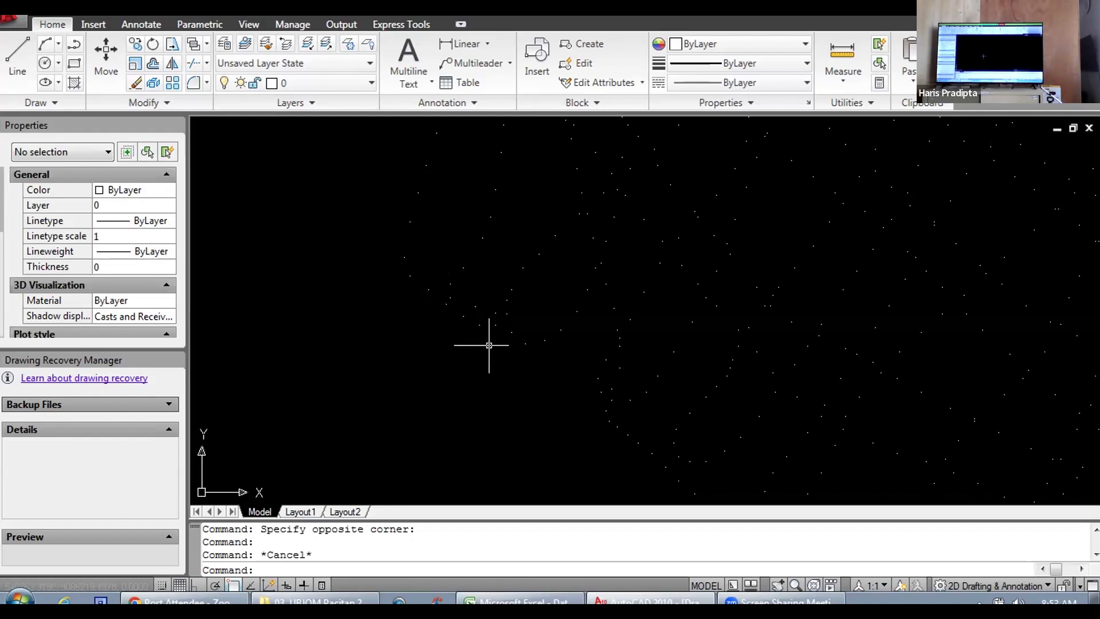
scroll(498, 364, down, 5)
scroll(502, 362, up, 5)
scroll(521, 312, up, 5)
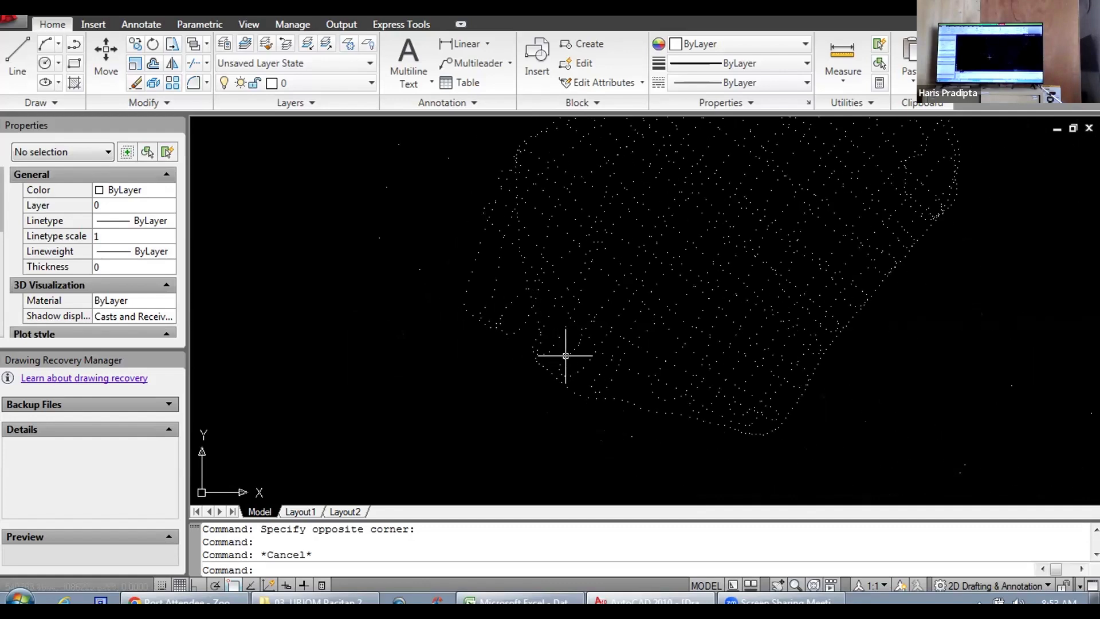
Step: Examine the overall outline of the survey points and their distribution around the narrow northern tip and its small western loop
scroll(466, 311, down, 5)
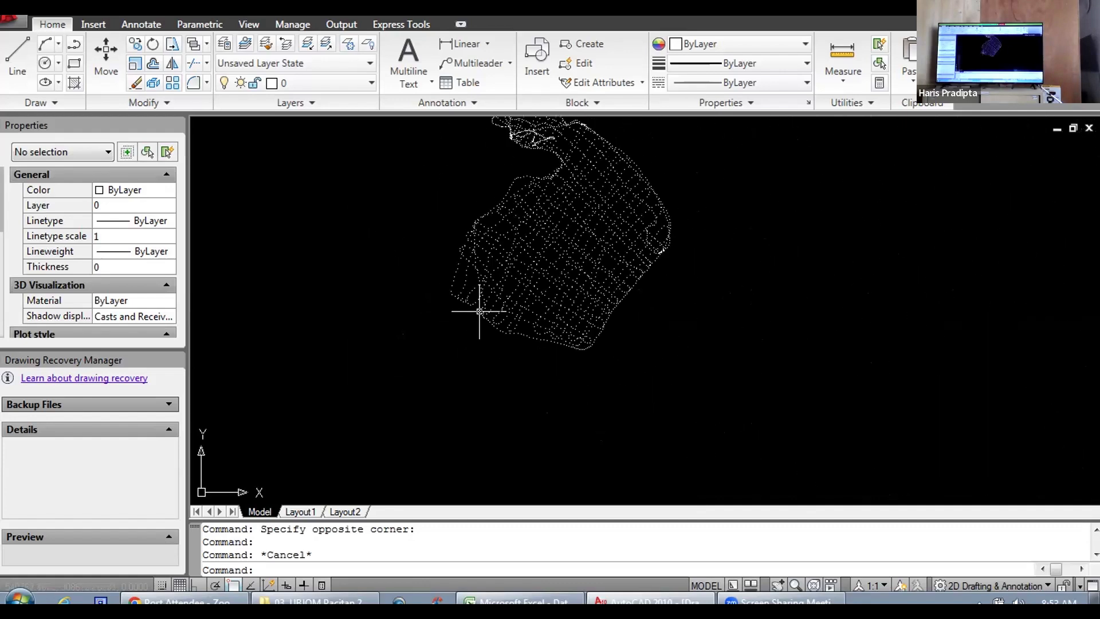
scroll(481, 292, up, 5)
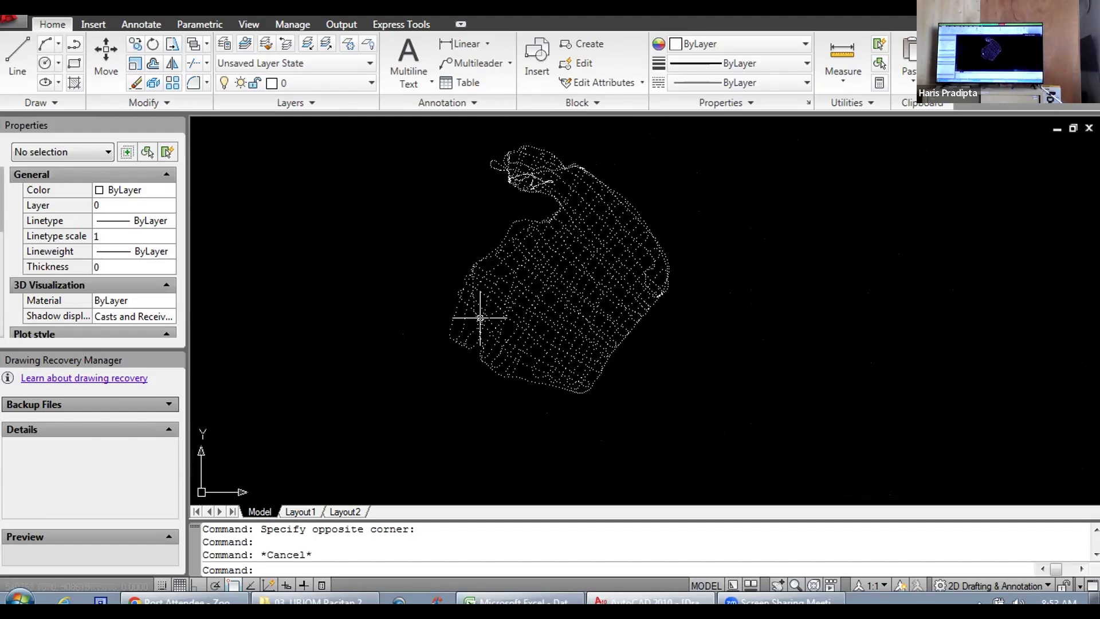
scroll(524, 270, down, 5)
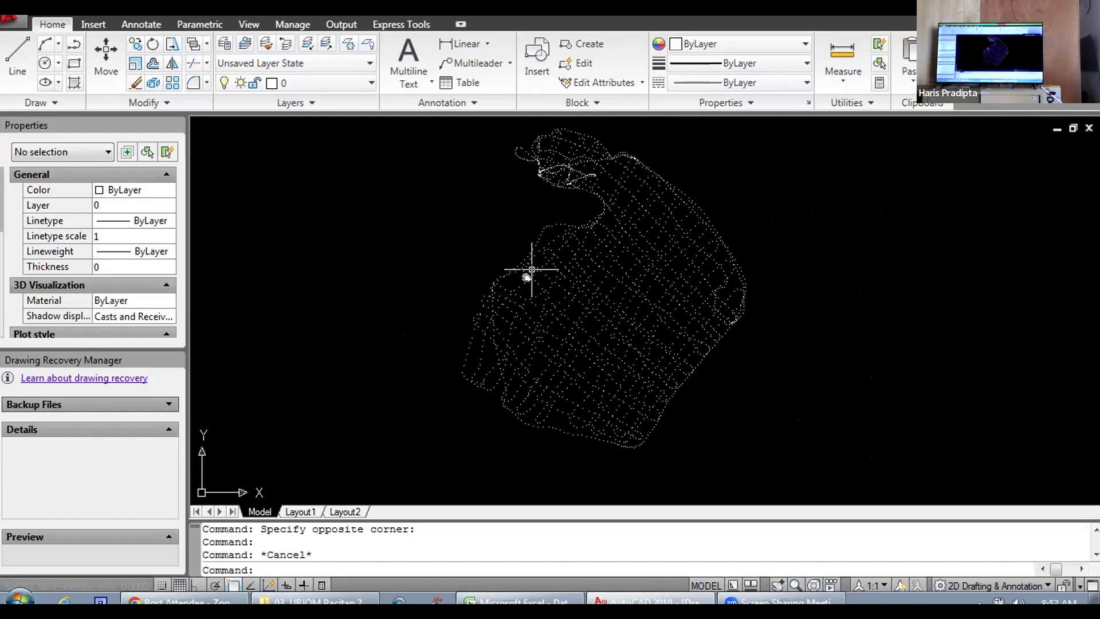
scroll(527, 290, up, 5)
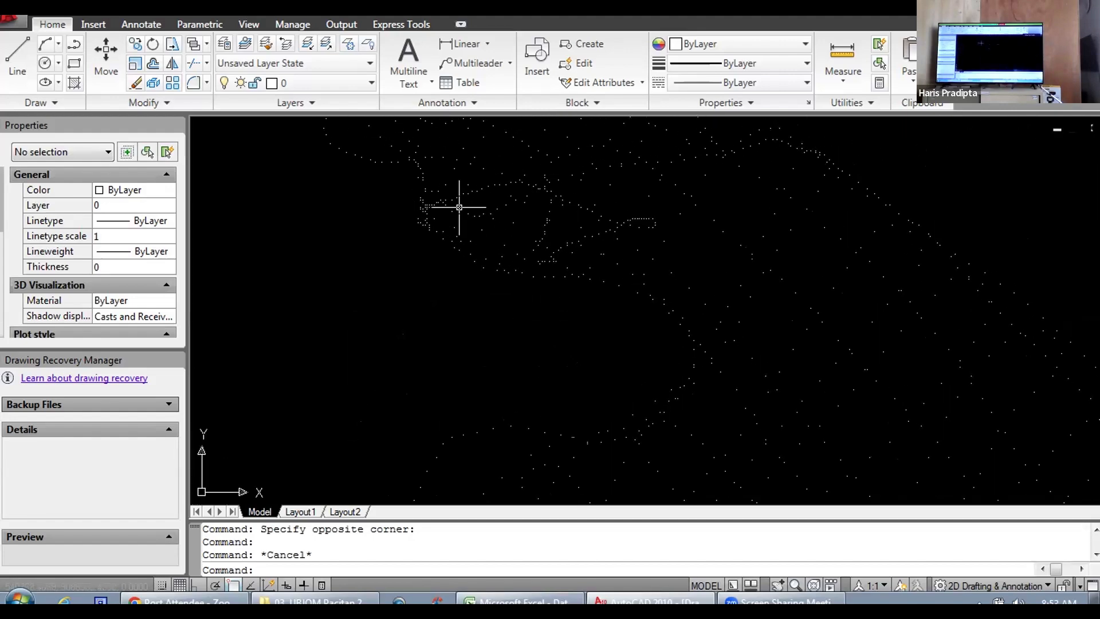
drag(409, 201, 457, 331)
drag(466, 257, 538, 325)
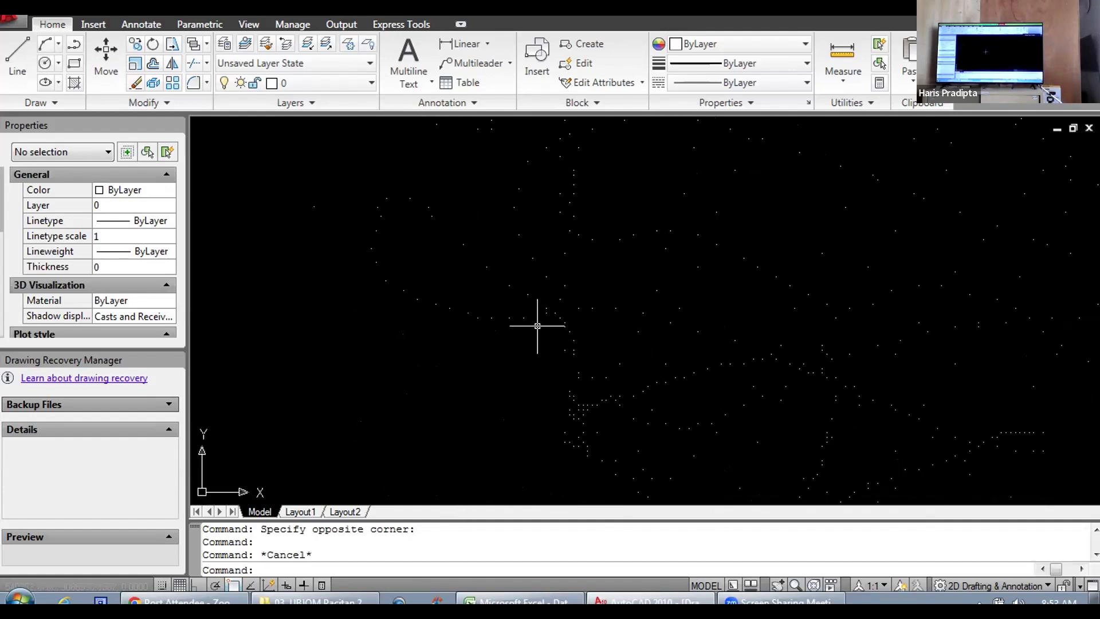
drag(503, 272, 427, 418)
scroll(430, 364, down, 3)
scroll(435, 367, up, 2)
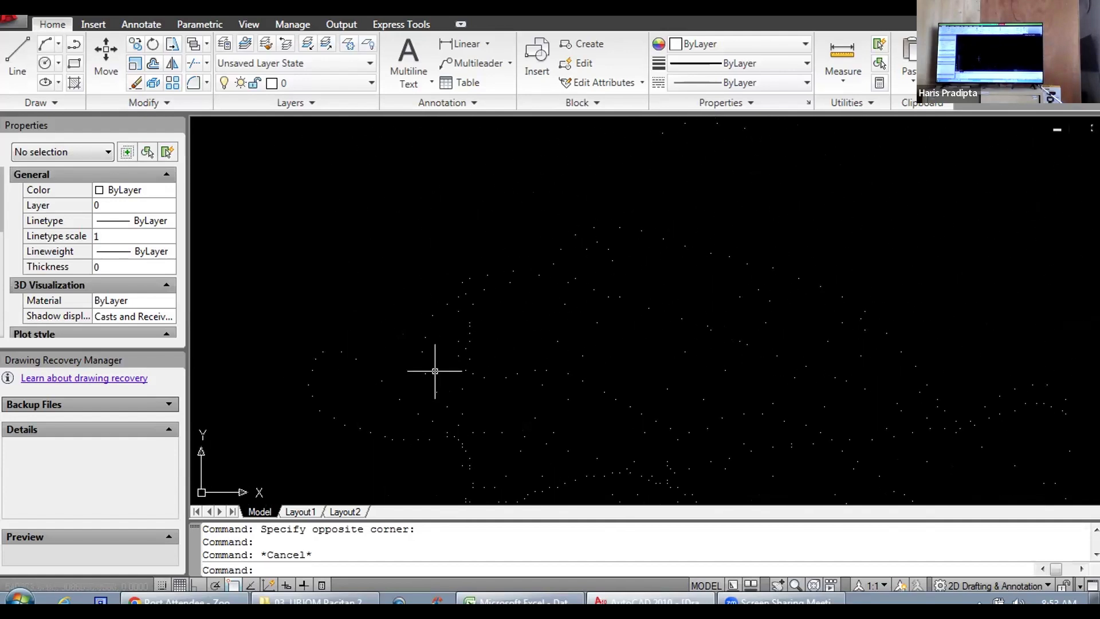
drag(415, 363, 434, 321)
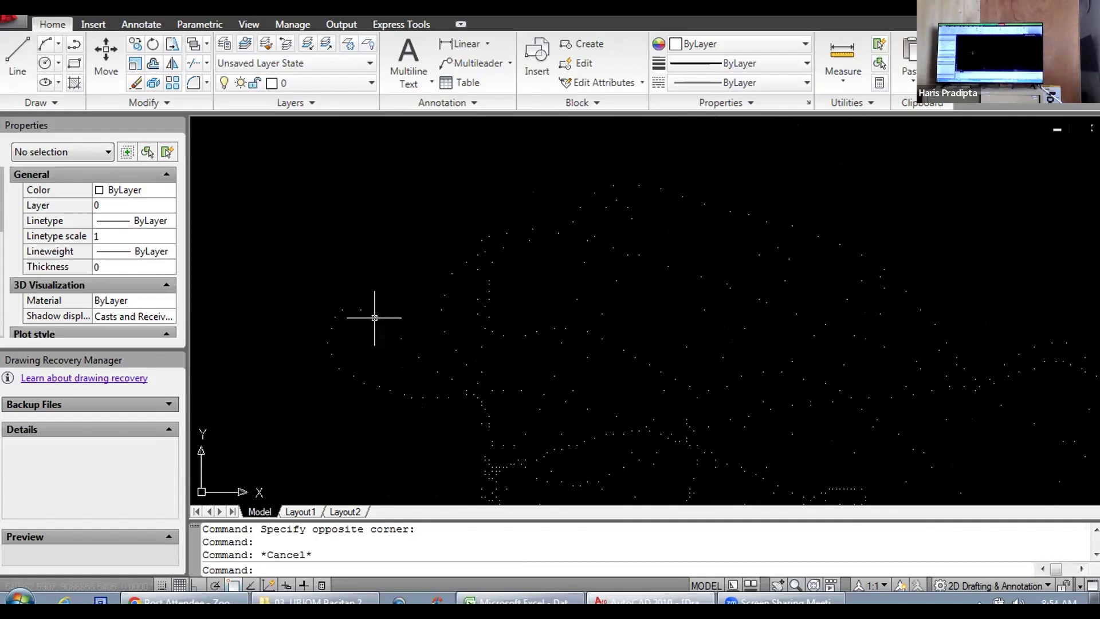
scroll(501, 322, down, 4)
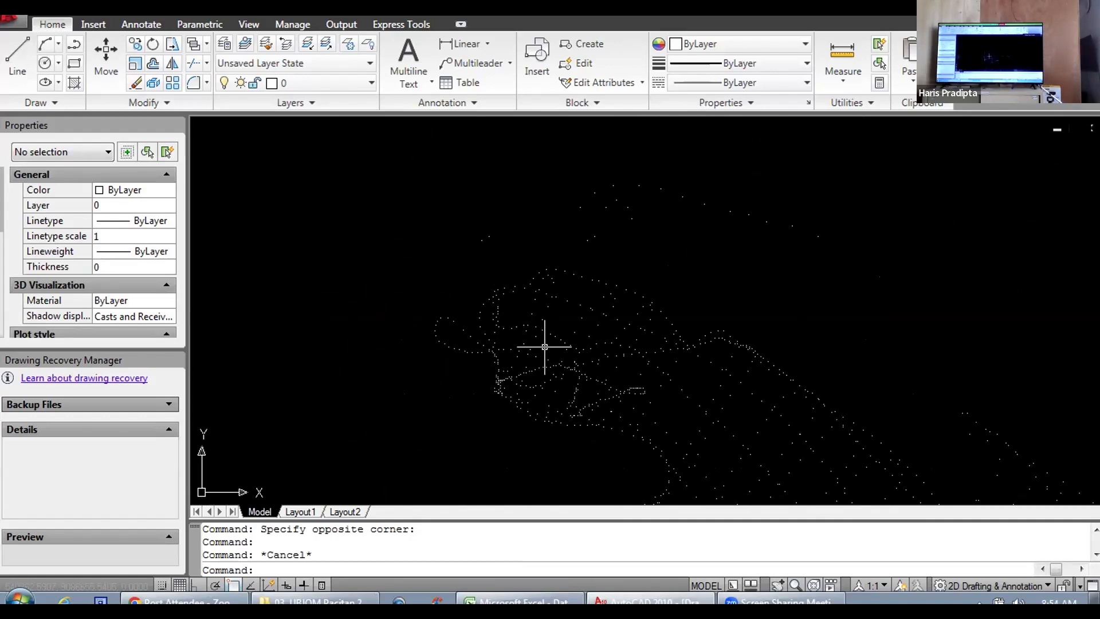
drag(545, 348, 528, 229)
drag(534, 284, 519, 203)
scroll(518, 202, down, 5)
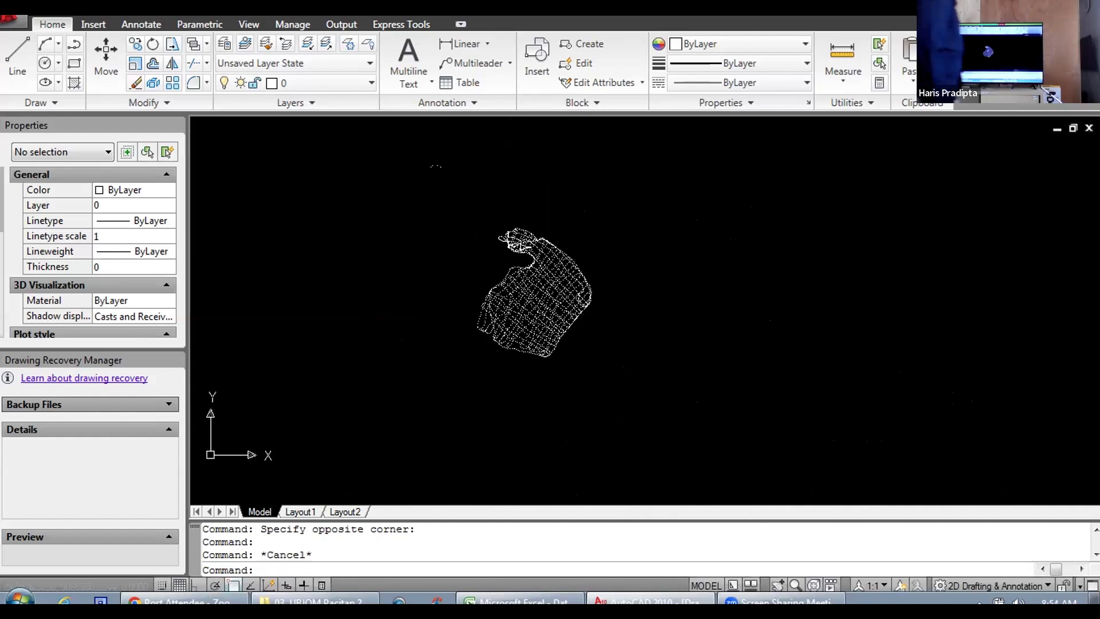
Step: Examine the point coverage along the survey's southwestern edge and northeastern boundary, ending with the full survey in view
scroll(466, 337, up, 5)
scroll(553, 296, up, 5)
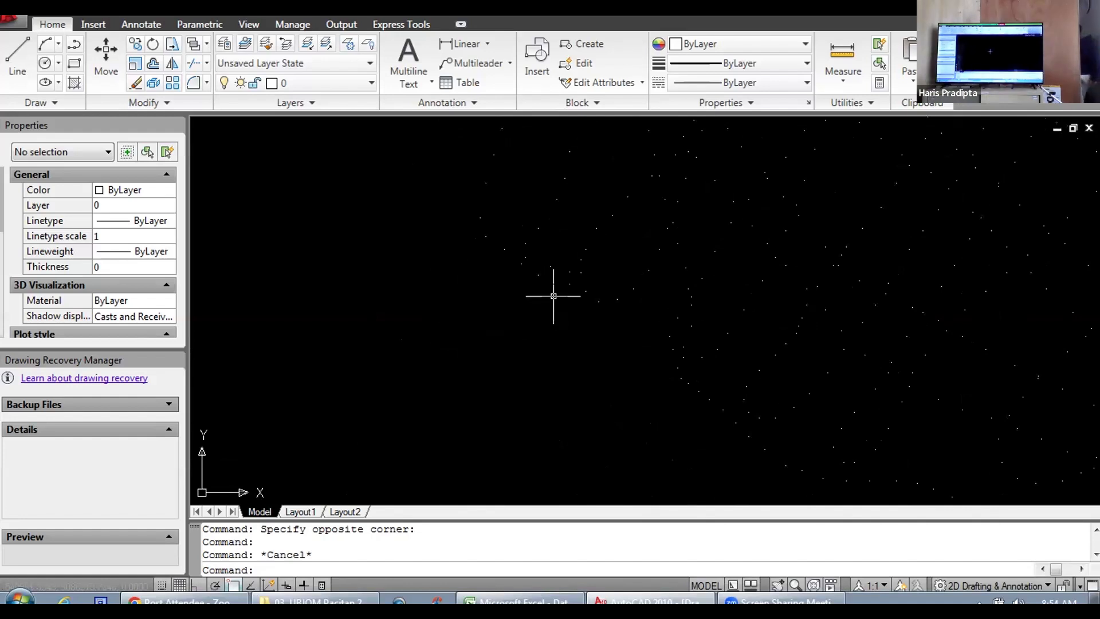
scroll(574, 305, down, 4)
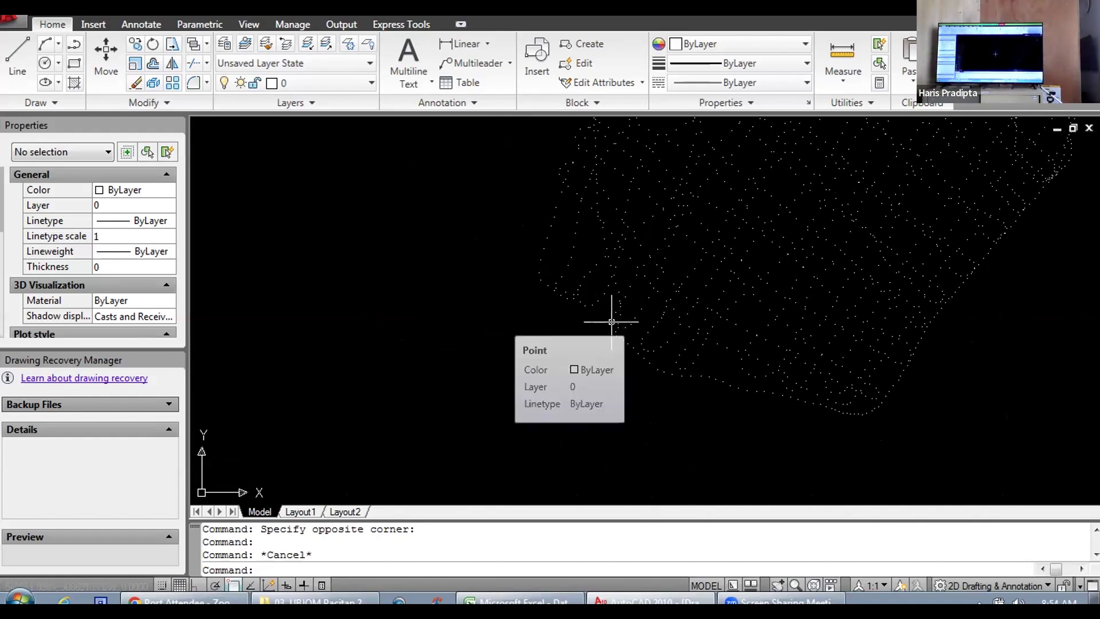
scroll(615, 312, down, 5)
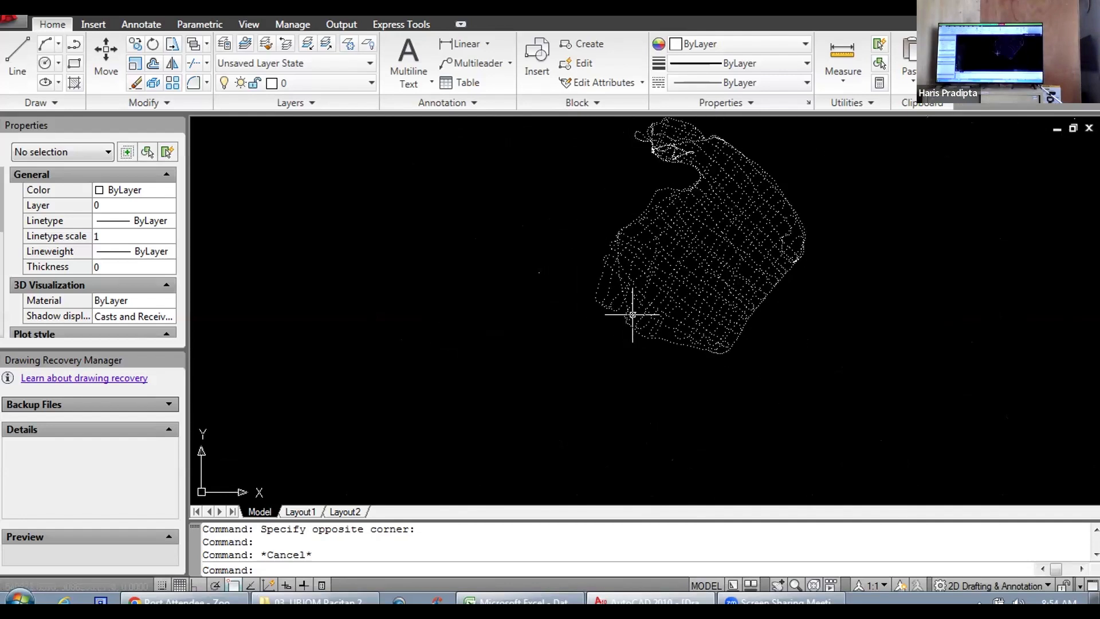
scroll(593, 244, up, 6)
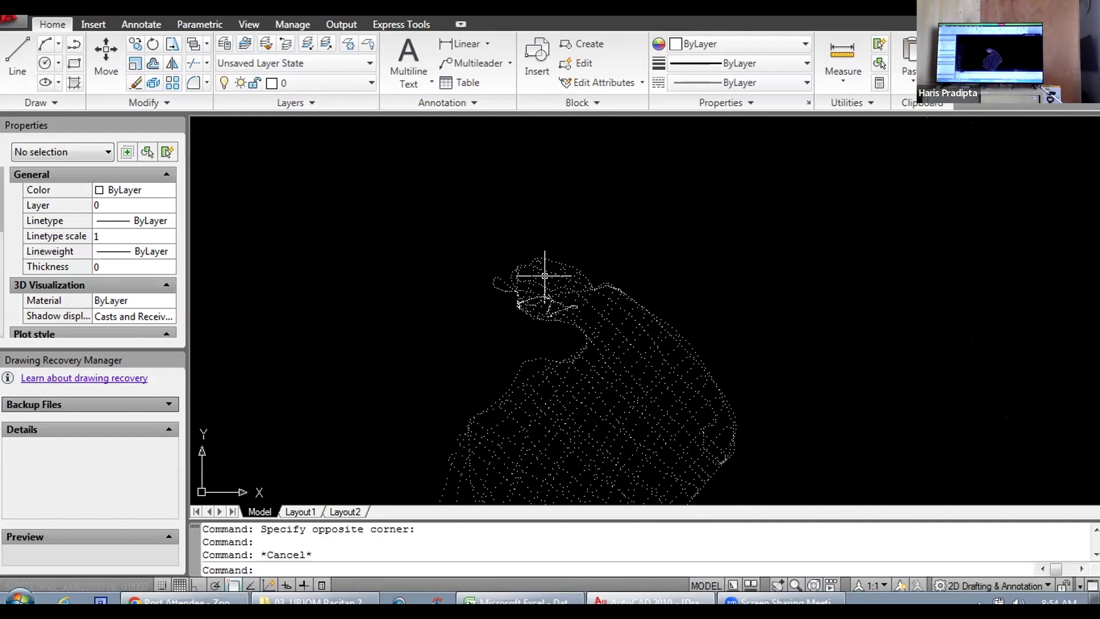
drag(626, 254, 426, 169)
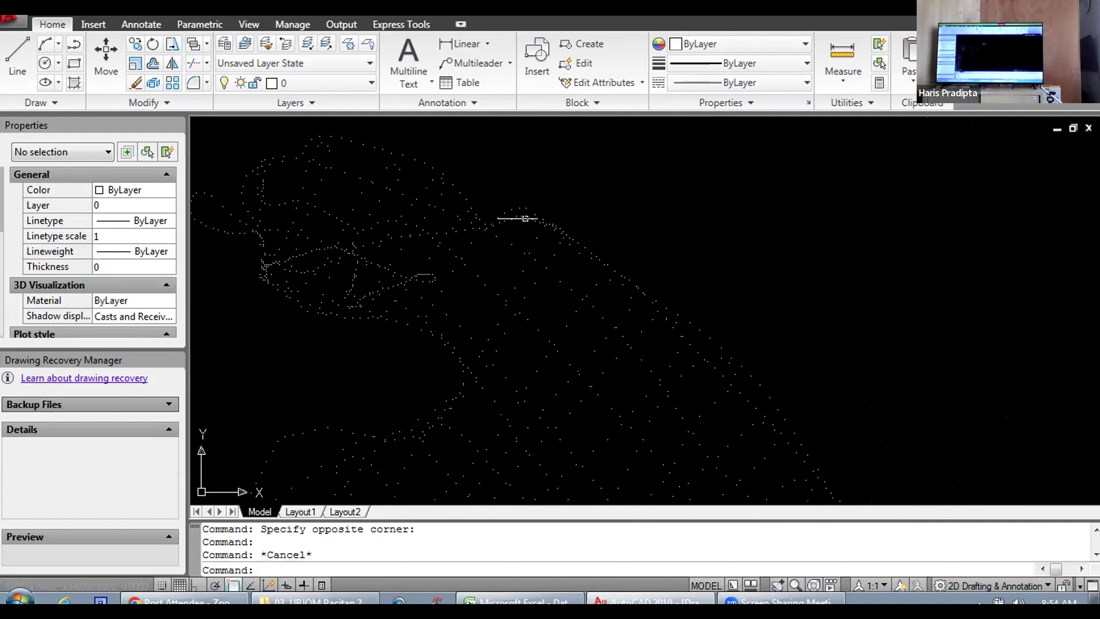
scroll(633, 264, down, 5)
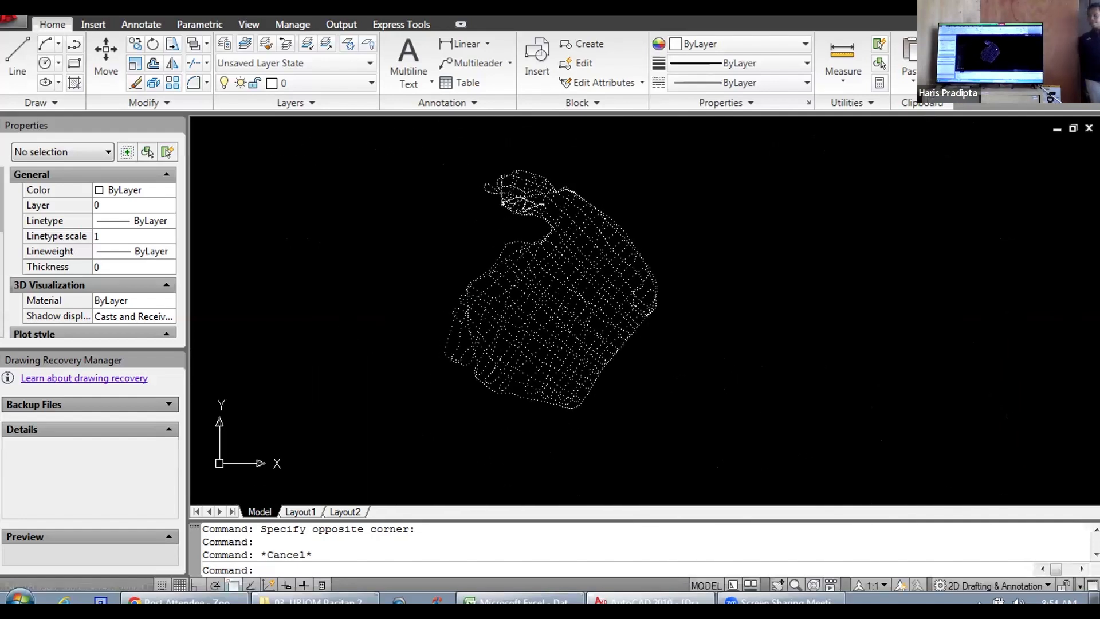
scroll(665, 284, up, 8)
scroll(664, 283, down, 6)
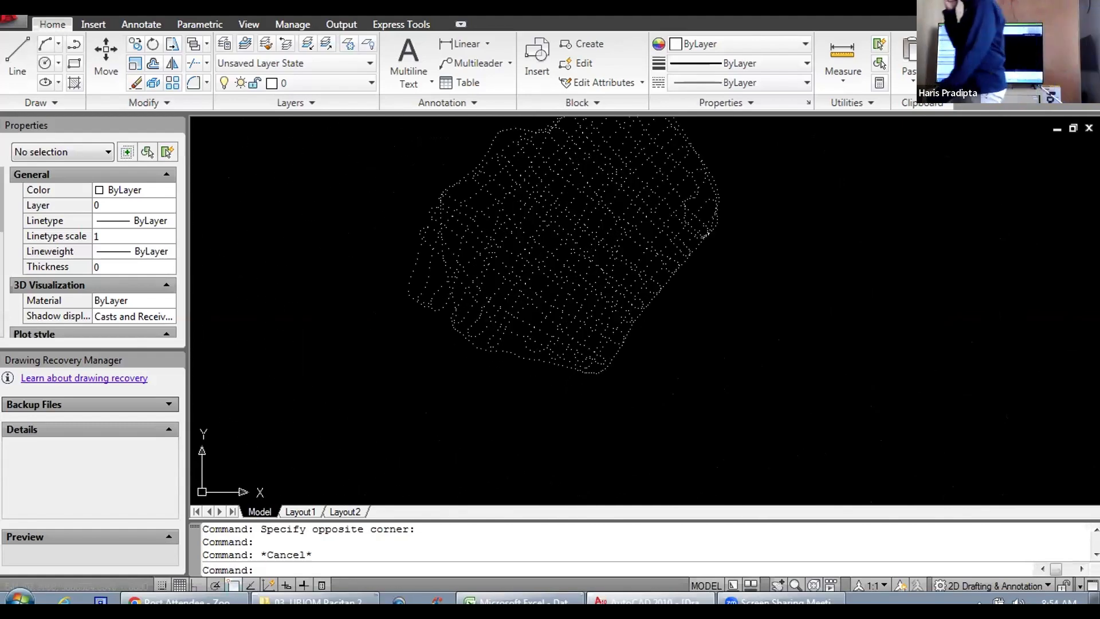
scroll(538, 333, up, 4)
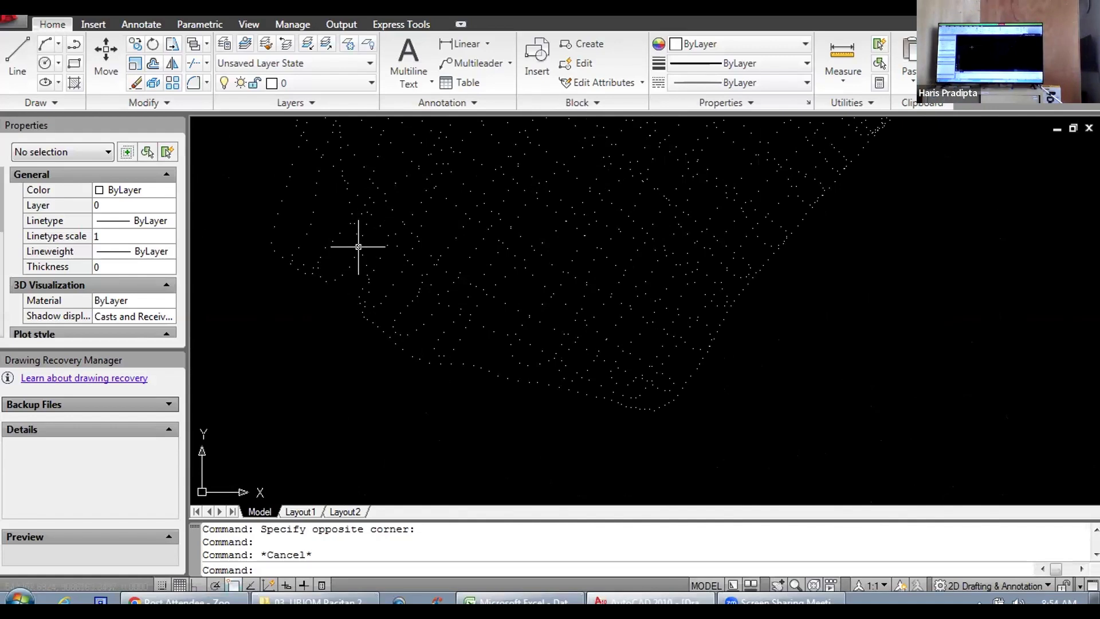
scroll(466, 246, down, 5)
scroll(468, 244, up, 4)
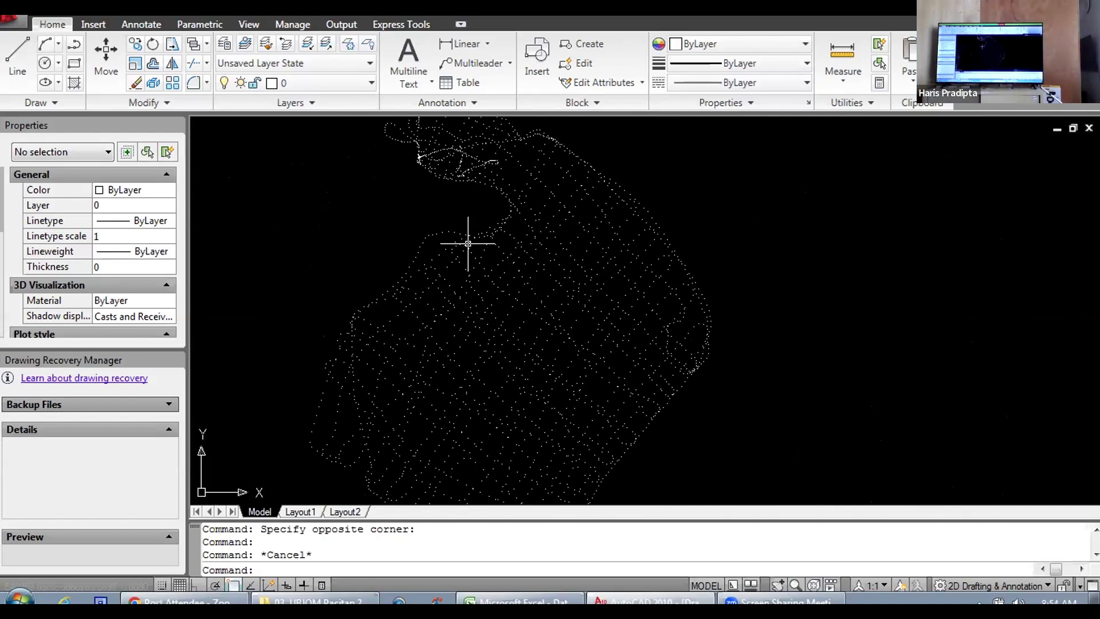
scroll(466, 236, down, 2)
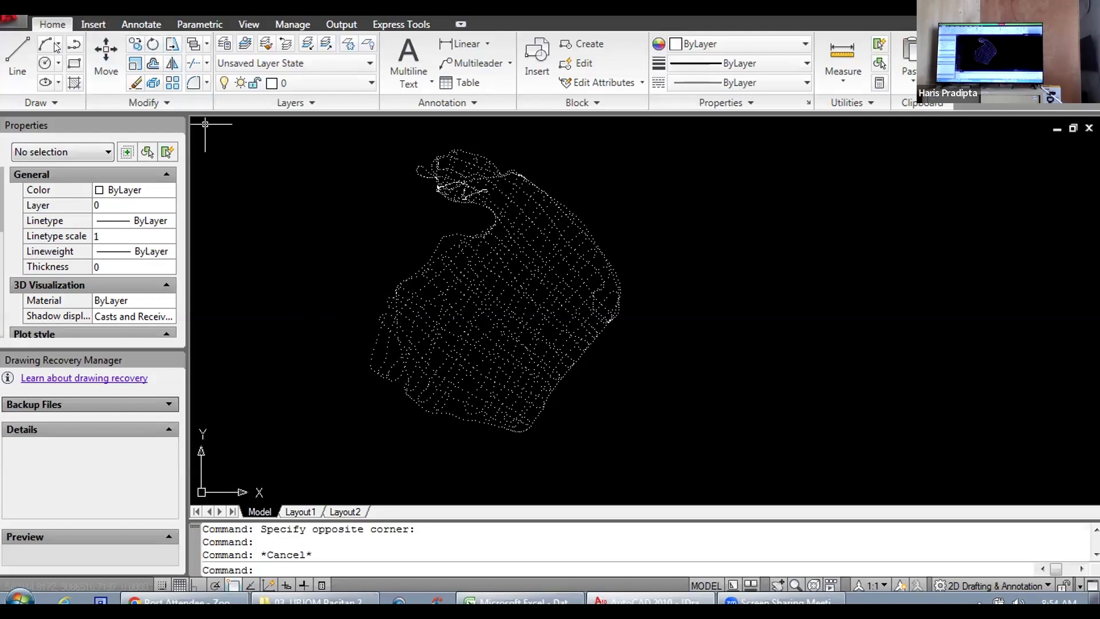
Step: Start saving the drawing and set its file format to AutoCAD 2000/LT2000 Drawing (*.dwg)
click(13, 20)
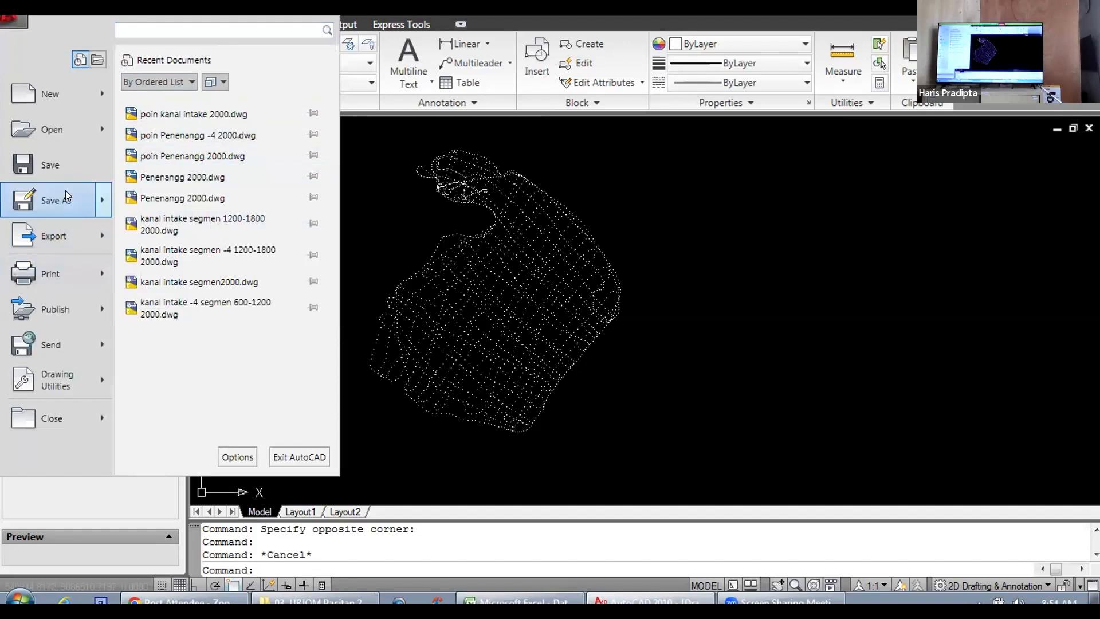
key(Escape)
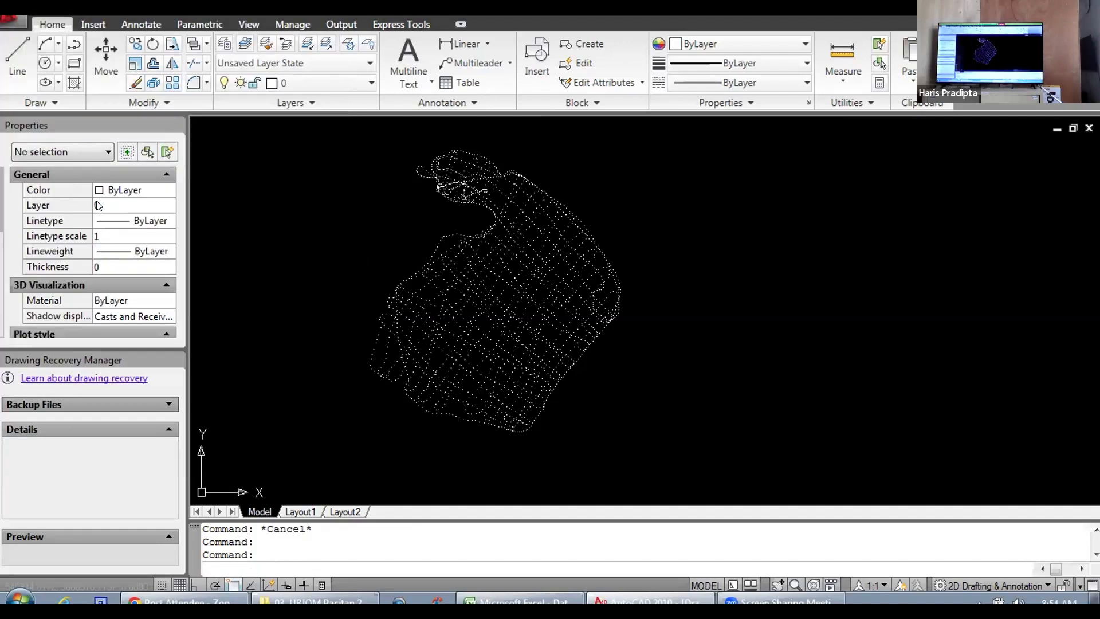
key(ctrl+s)
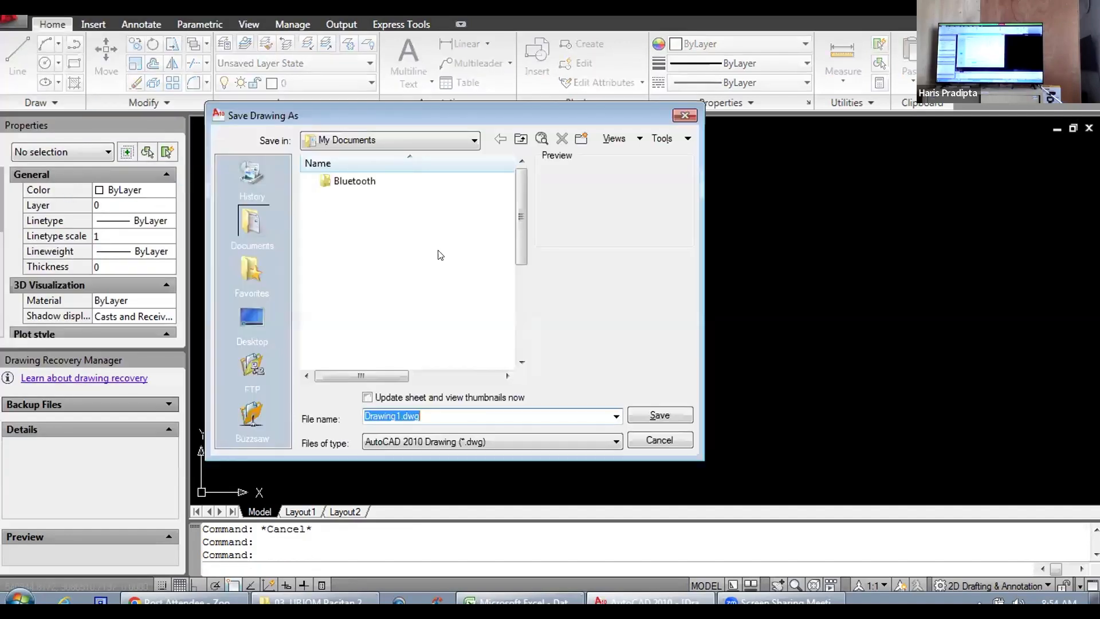
click(616, 445)
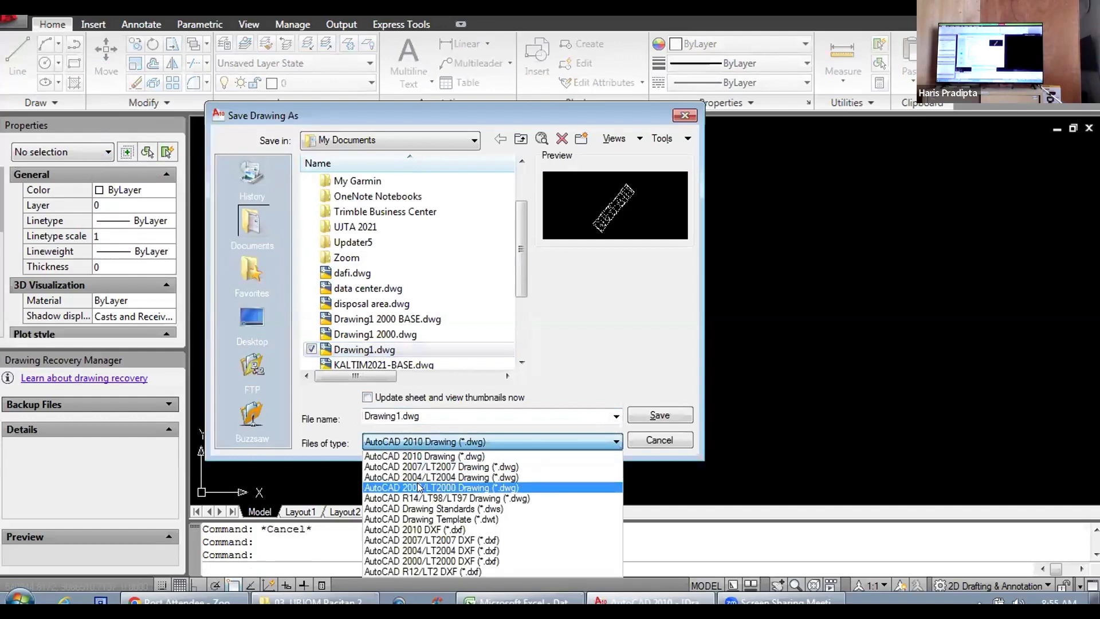
click(419, 487)
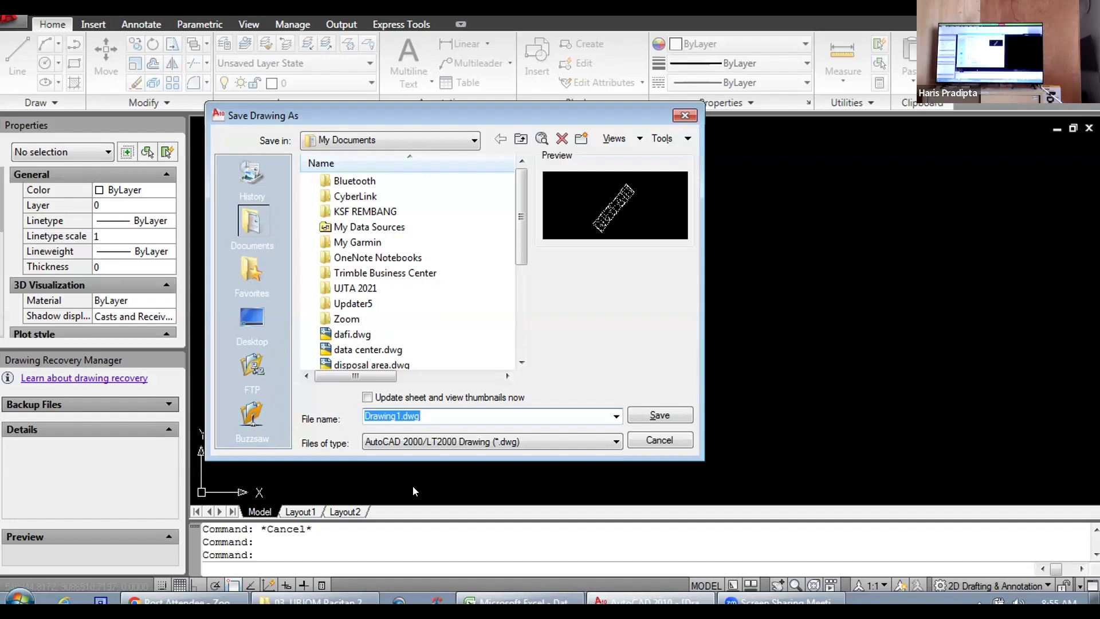
Step: Replace the default name of the drawing being saved with coba
click(438, 410)
key(BackSpace)
key(BackSpace)
key(BackSpace)
key(BackSpace)
key(BackSpace)
key(BackSpace)
key(BackSpace)
text(coba.)
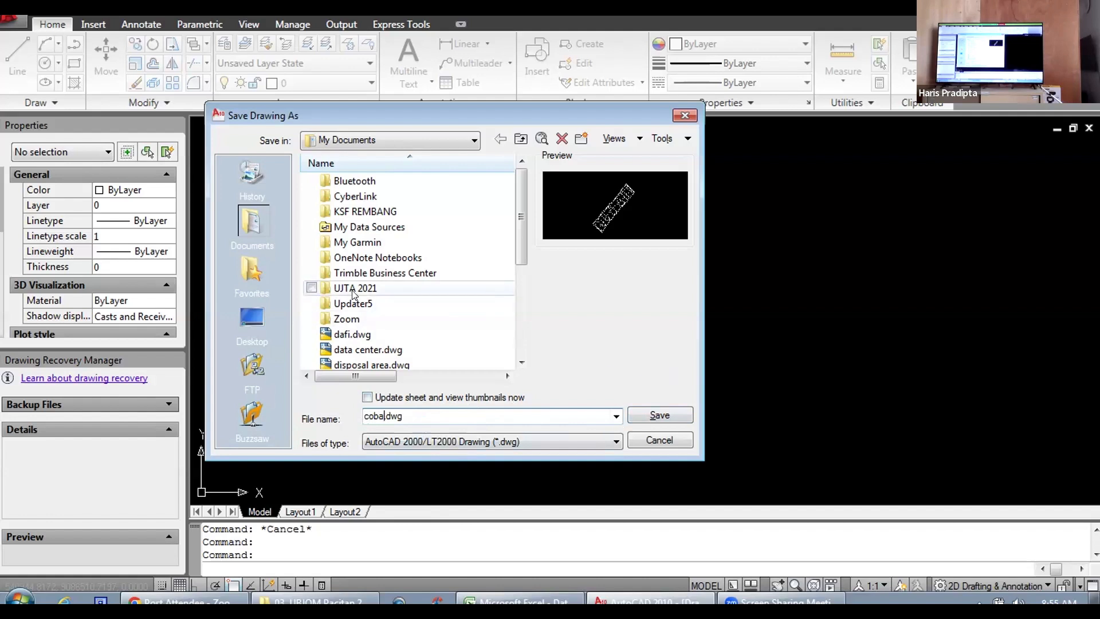
scroll(353, 290, down, 1)
scroll(364, 298, down, 1)
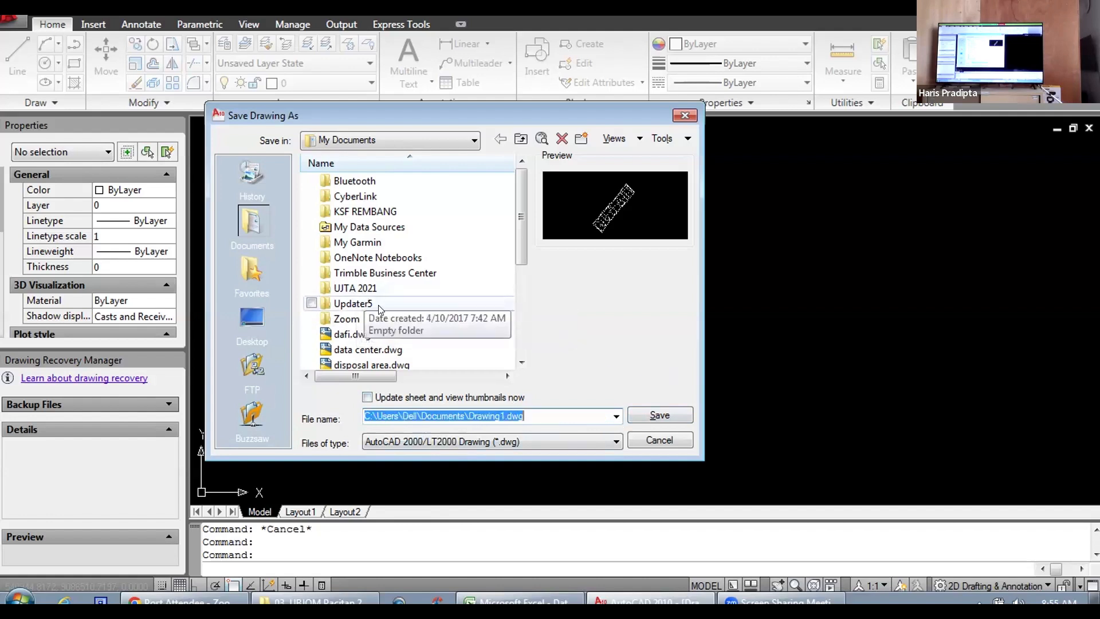
text(coba)
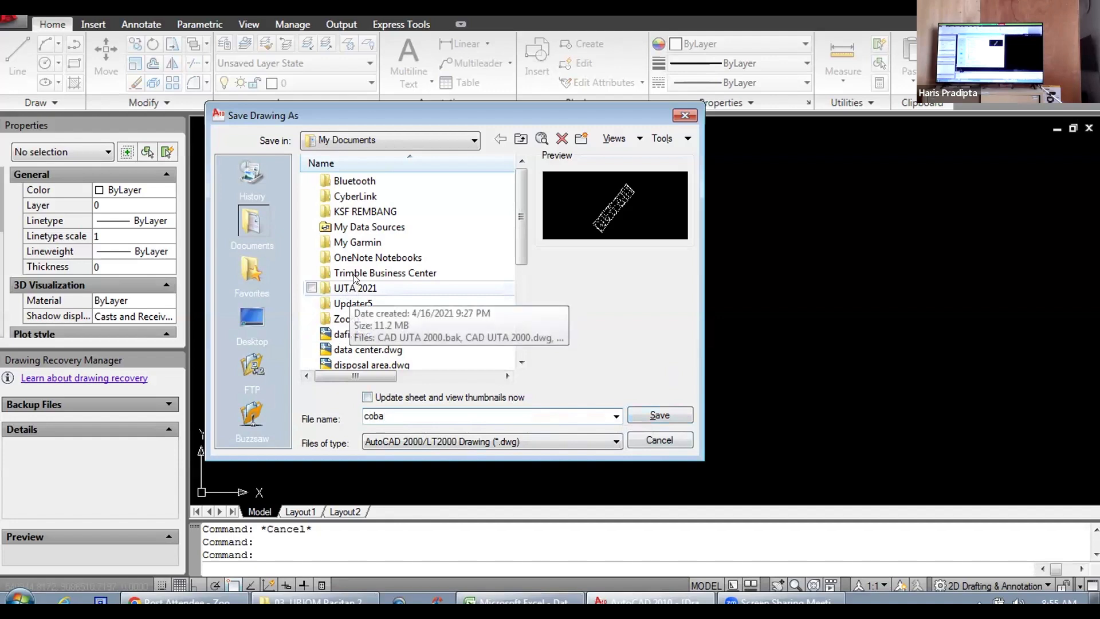
Step: Set the save location to the pacitan 2023 folder inside MY DOCUMENTS on the DATABPWC (E:) drive
mouse_move(518, 221)
mouse_down()
mouse_move(529, 297)
mouse_move(522, 214)
mouse_up()
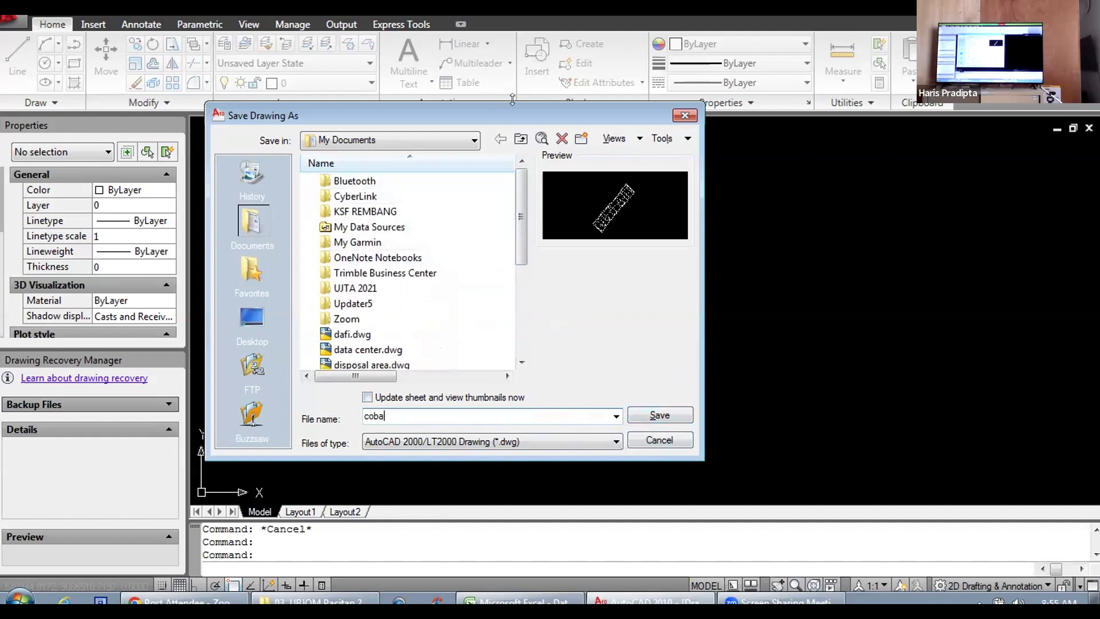
click(475, 140)
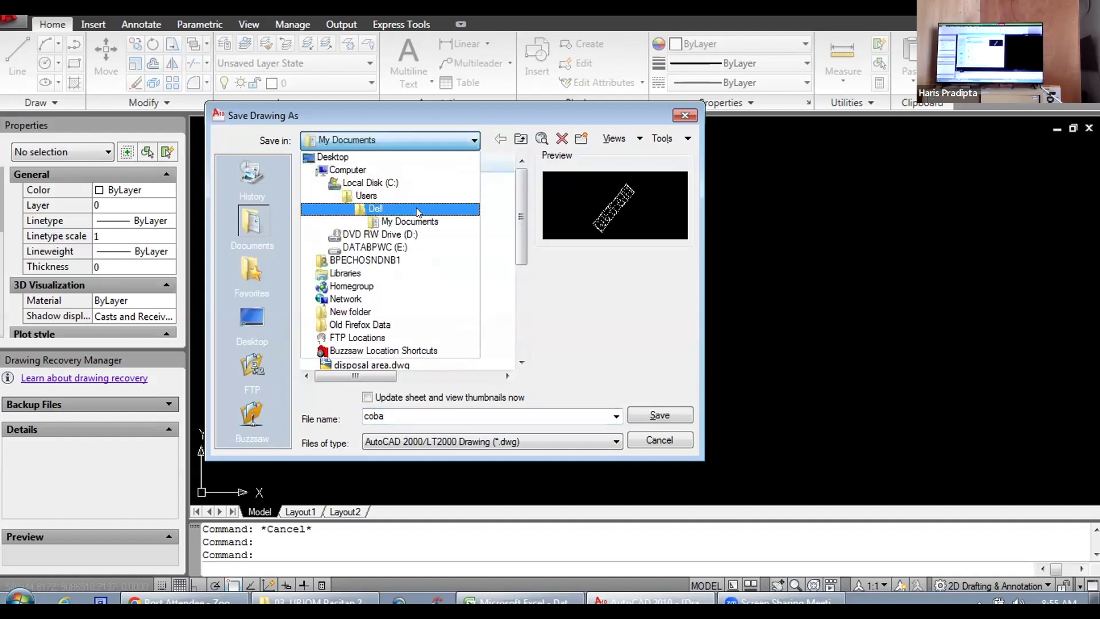
click(401, 221)
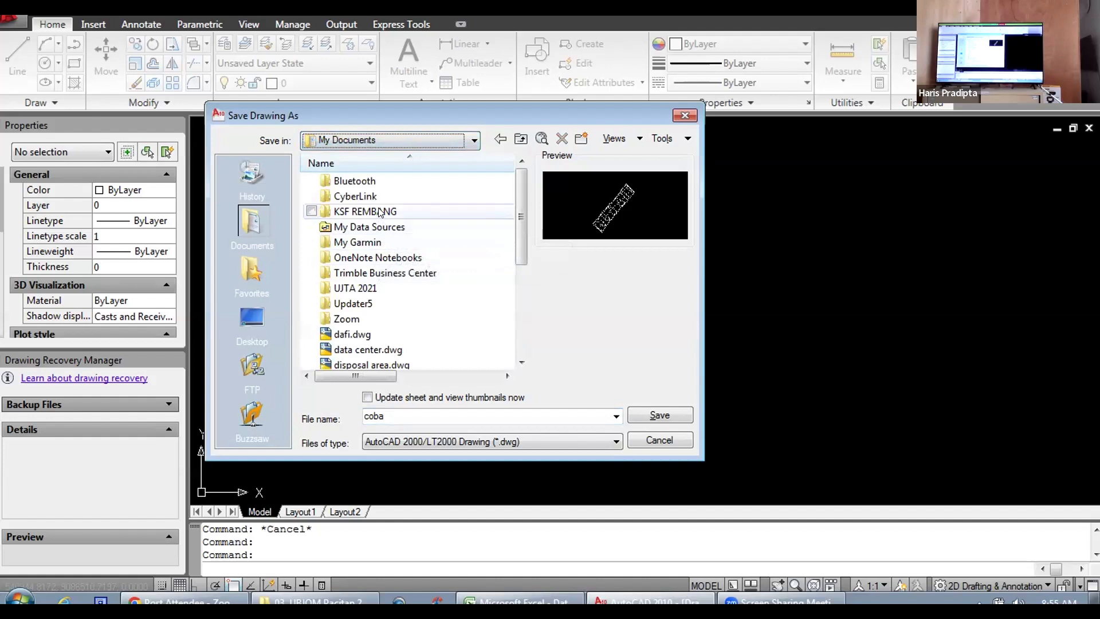
click(473, 139)
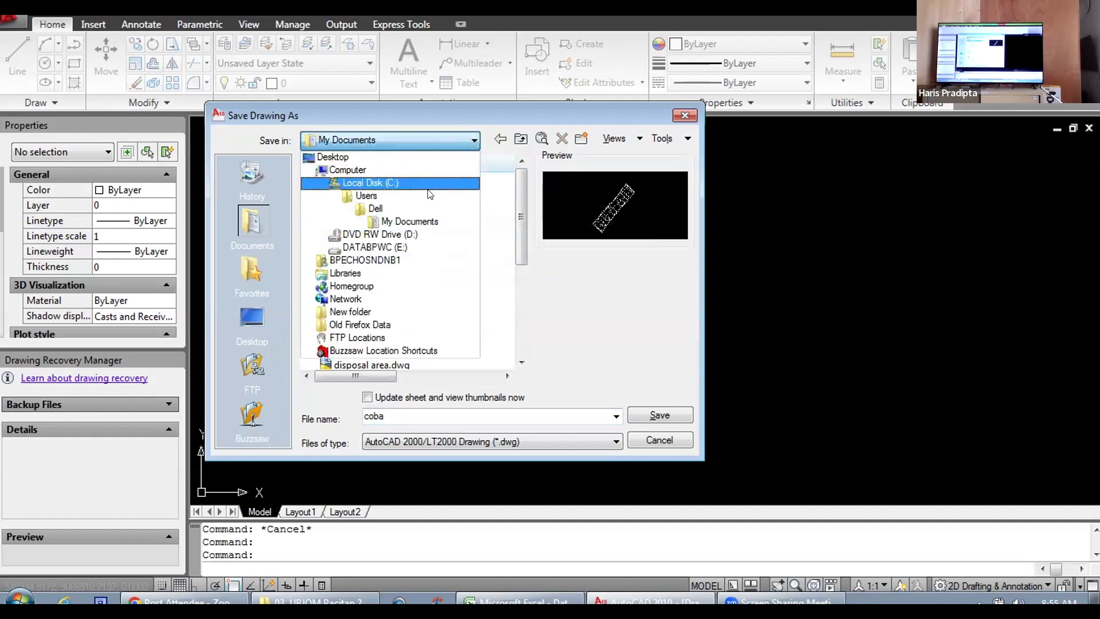
click(384, 246)
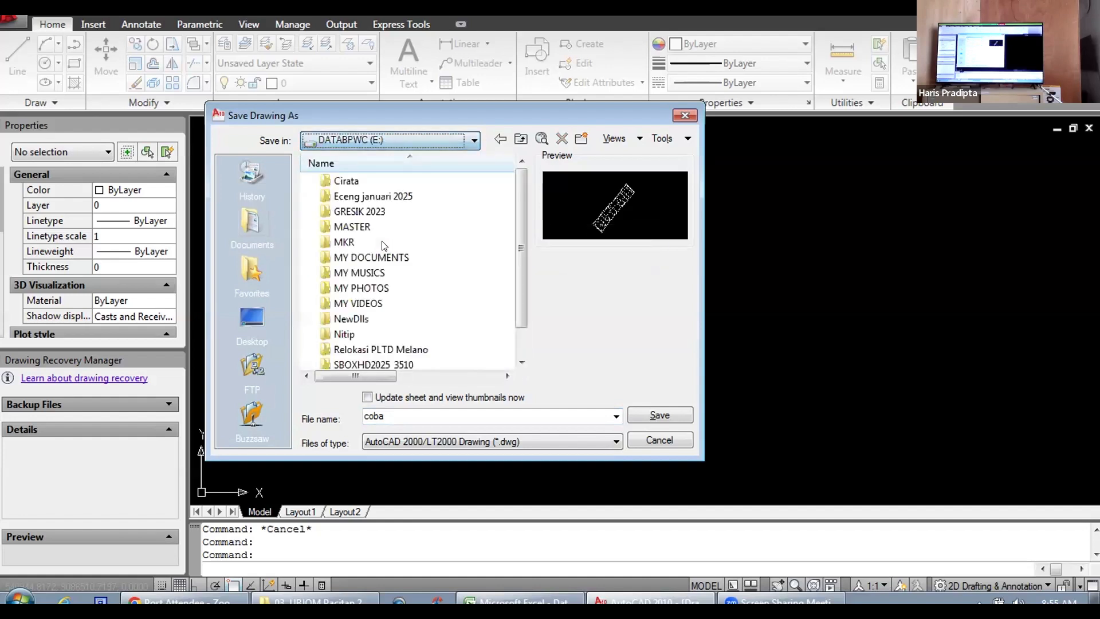
double_click(383, 256)
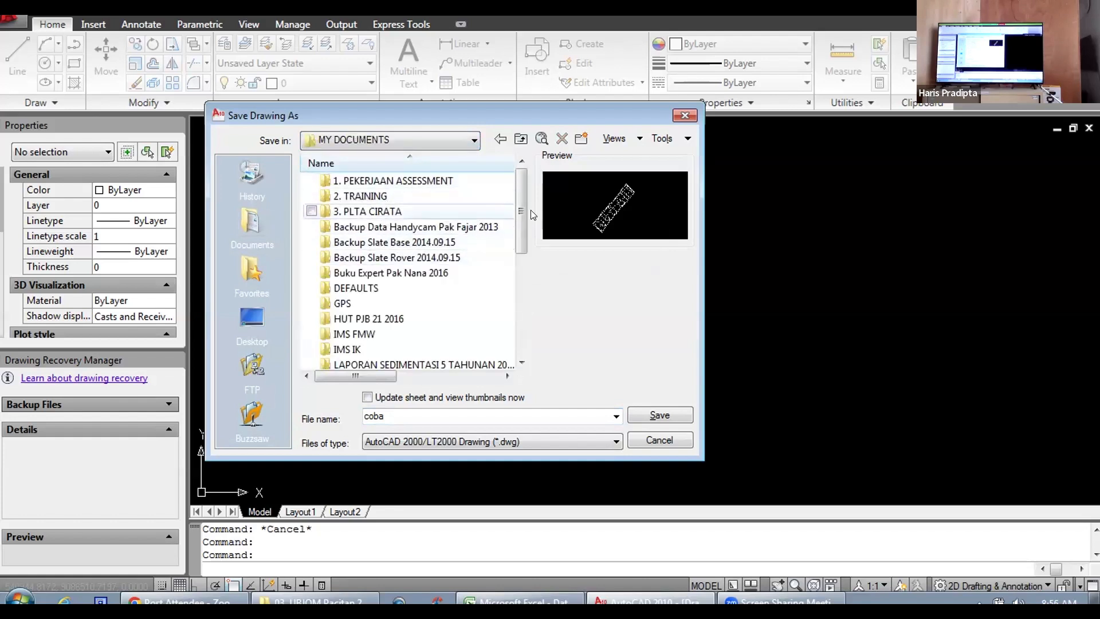
drag(520, 211, 528, 249)
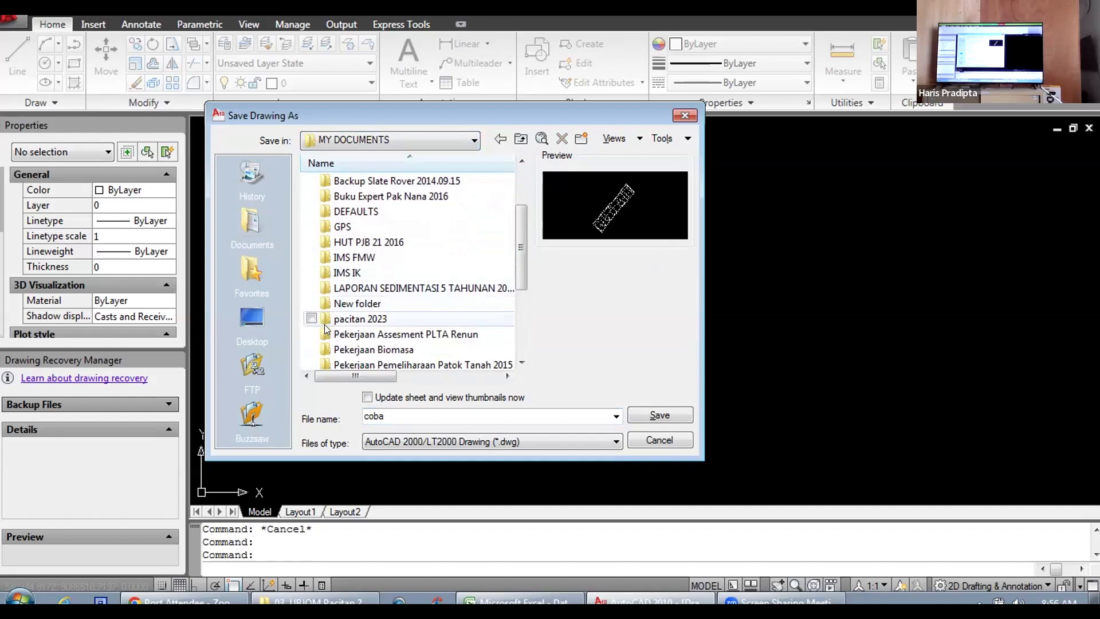
double_click(355, 319)
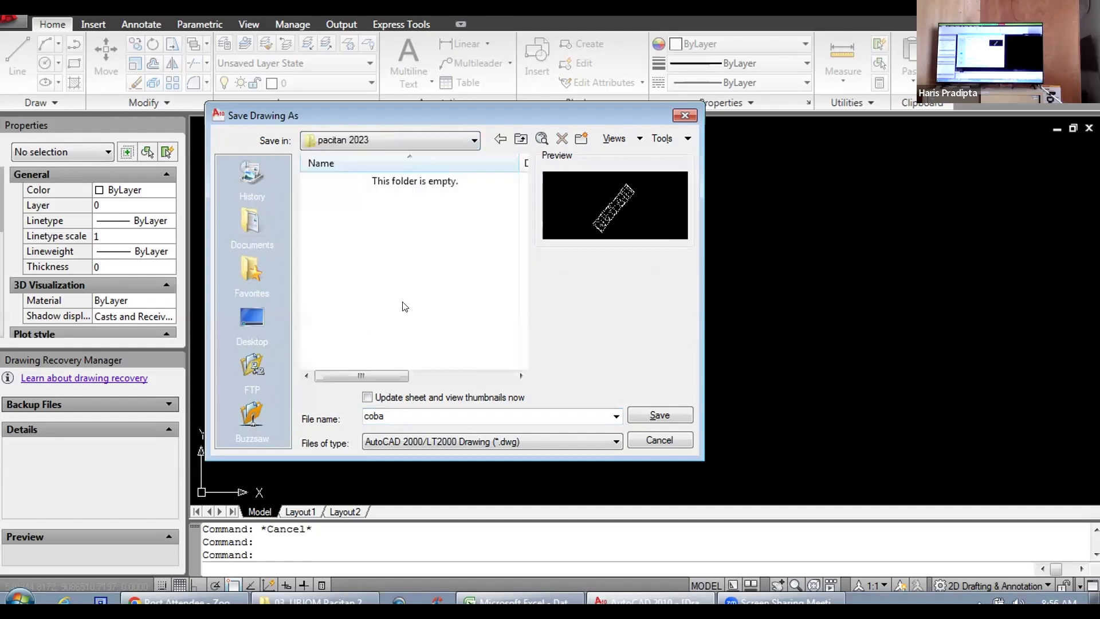
Step: Save the drawing as coba in the pacitan 2023 folder
click(653, 412)
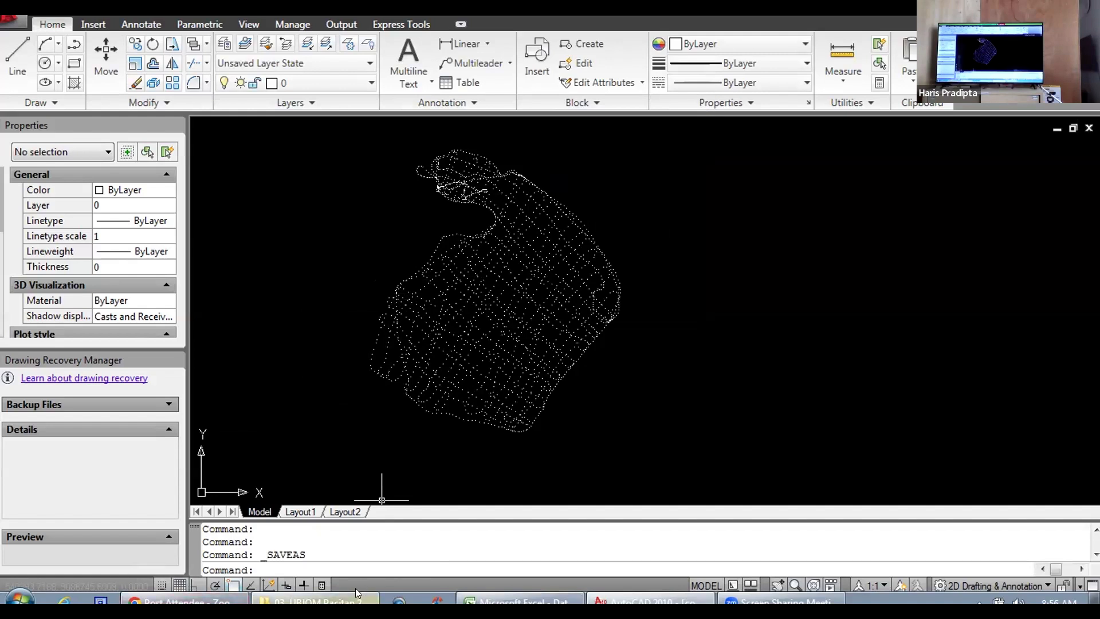
Step: Switch to Windows Explorer, check the FIX folder in 03. UBJOM Pacitan 2021, and open COBA.pro in a maximized Terramodel window
mouse_move(355, 587)
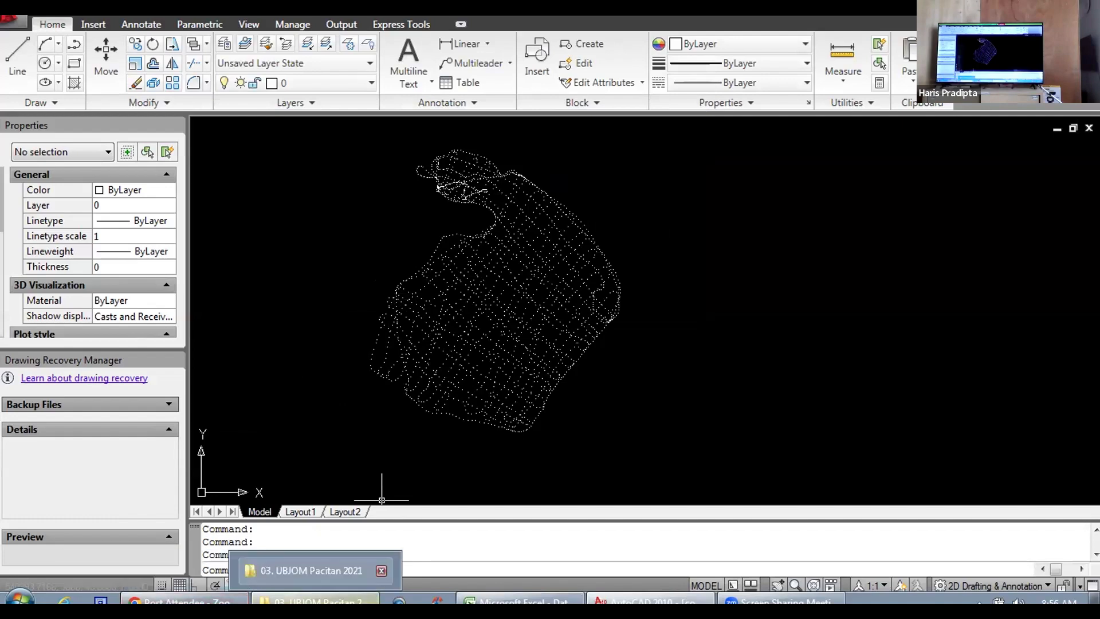
click(312, 571)
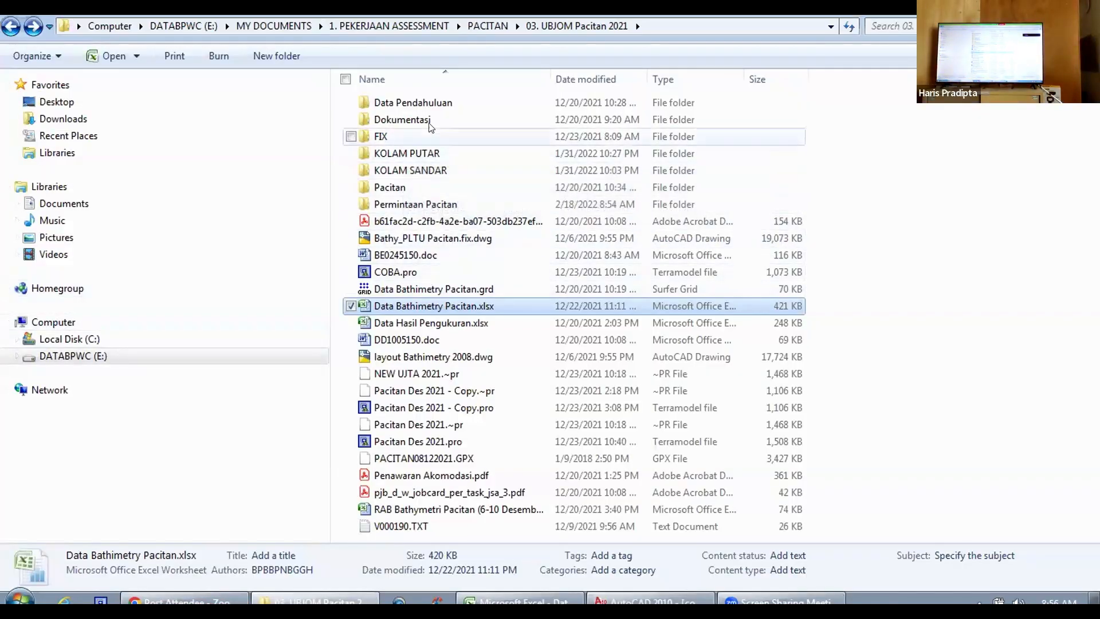
click(401, 136)
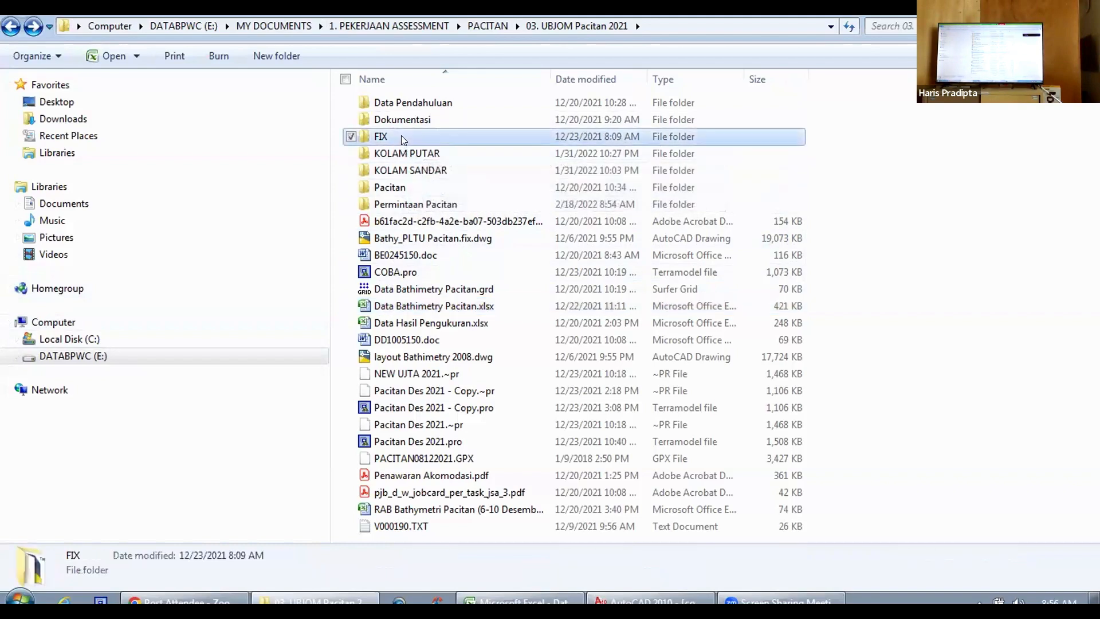
double_click(401, 136)
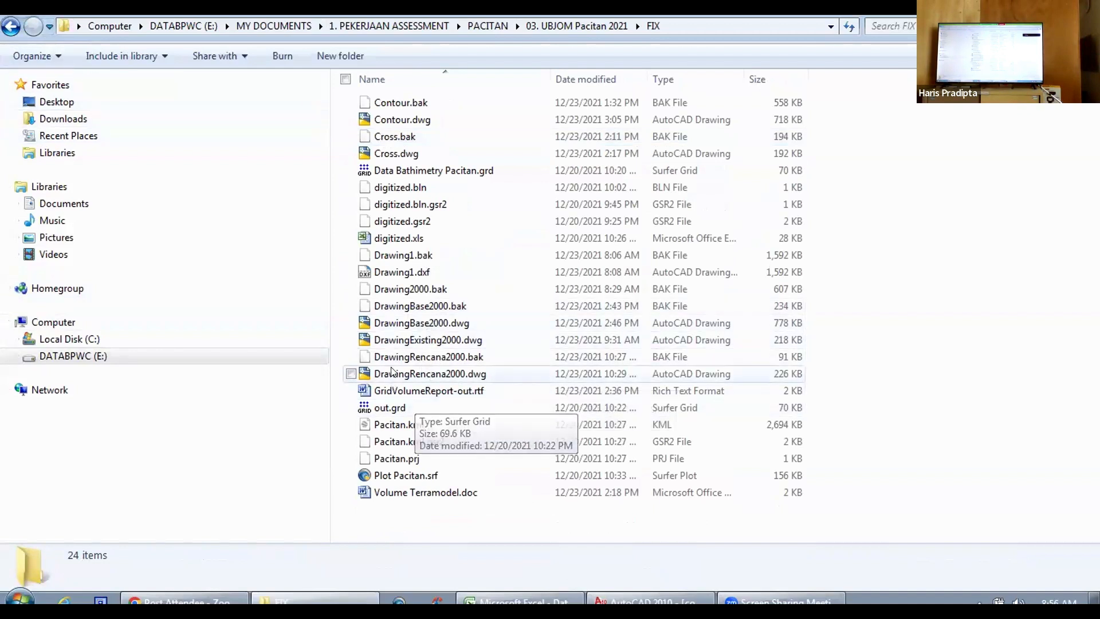
click(11, 27)
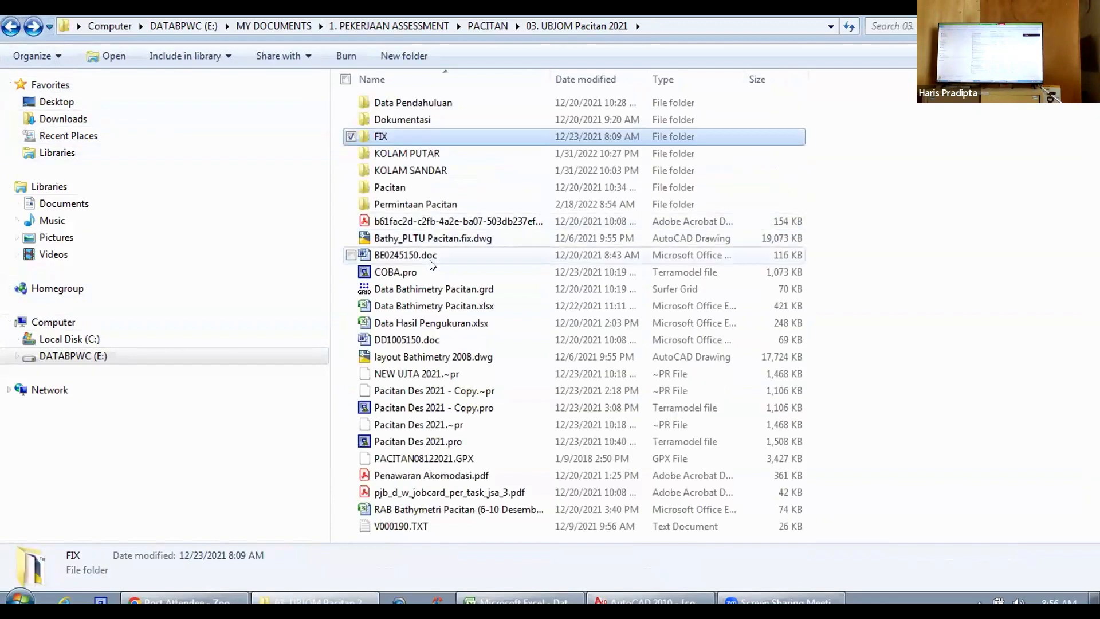
click(394, 271)
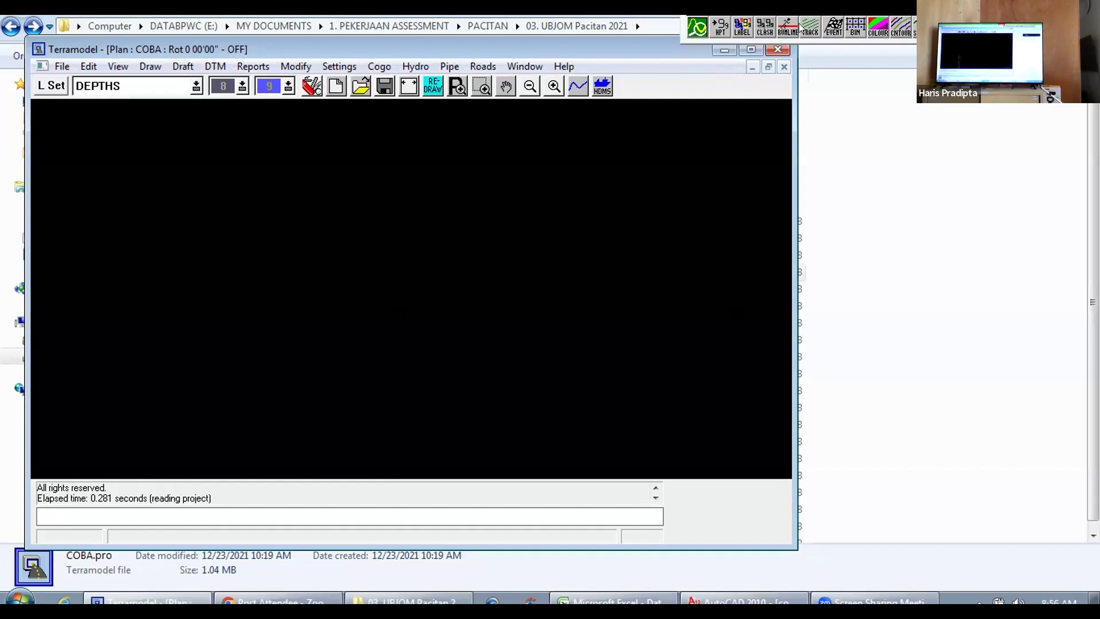
click(751, 49)
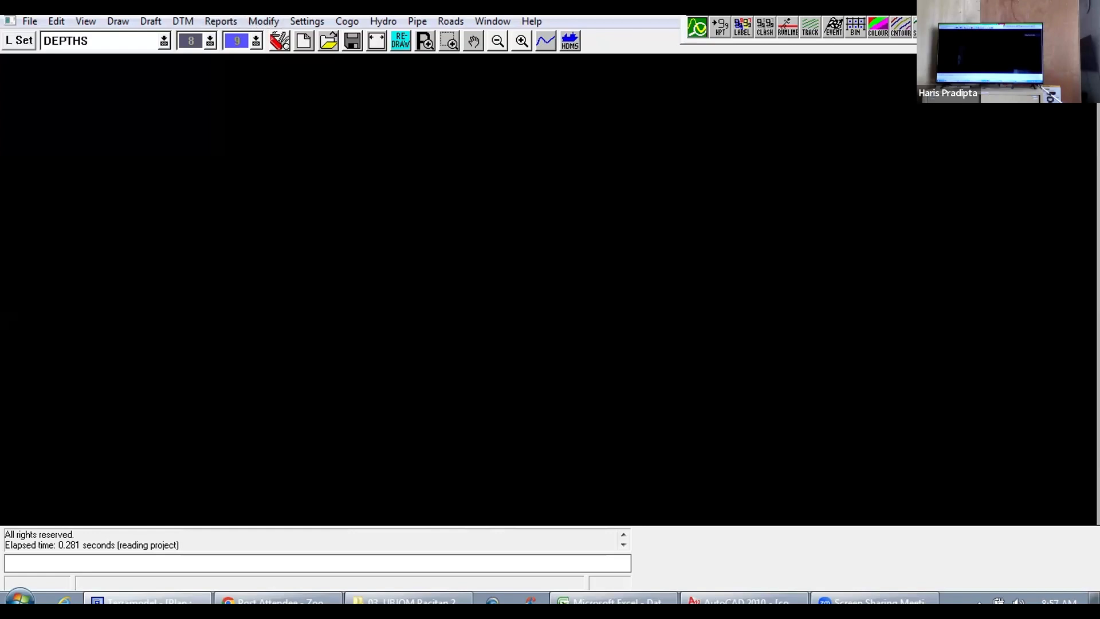
Step: Import the AutoCAD drawing DrawingExisting2000.dwg from the FIX folder into the Plan view
click(31, 21)
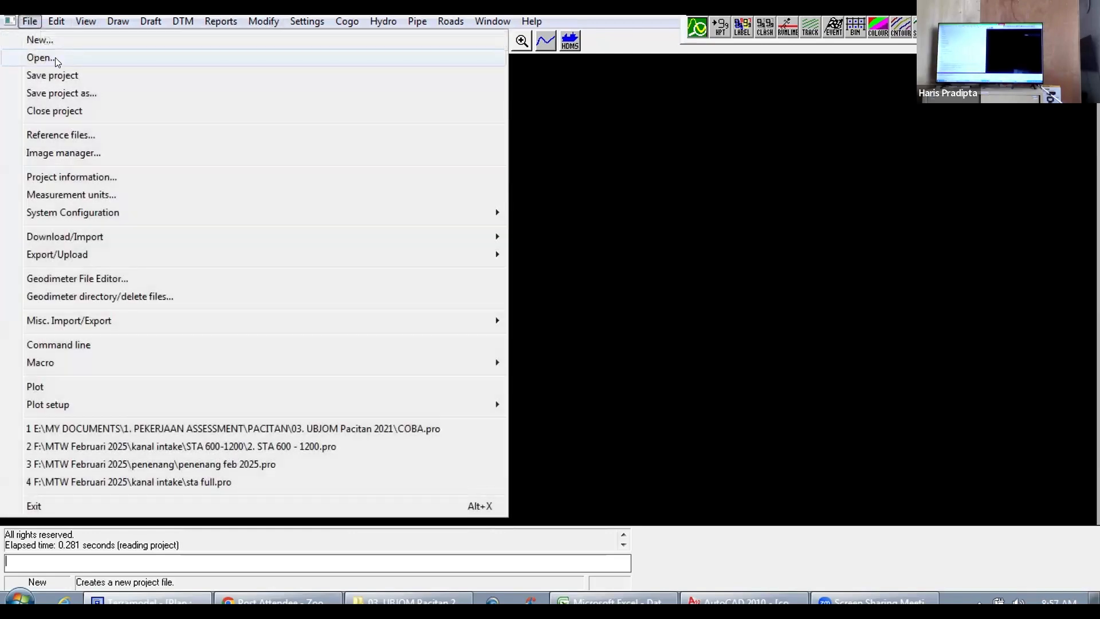
mouse_move(442, 237)
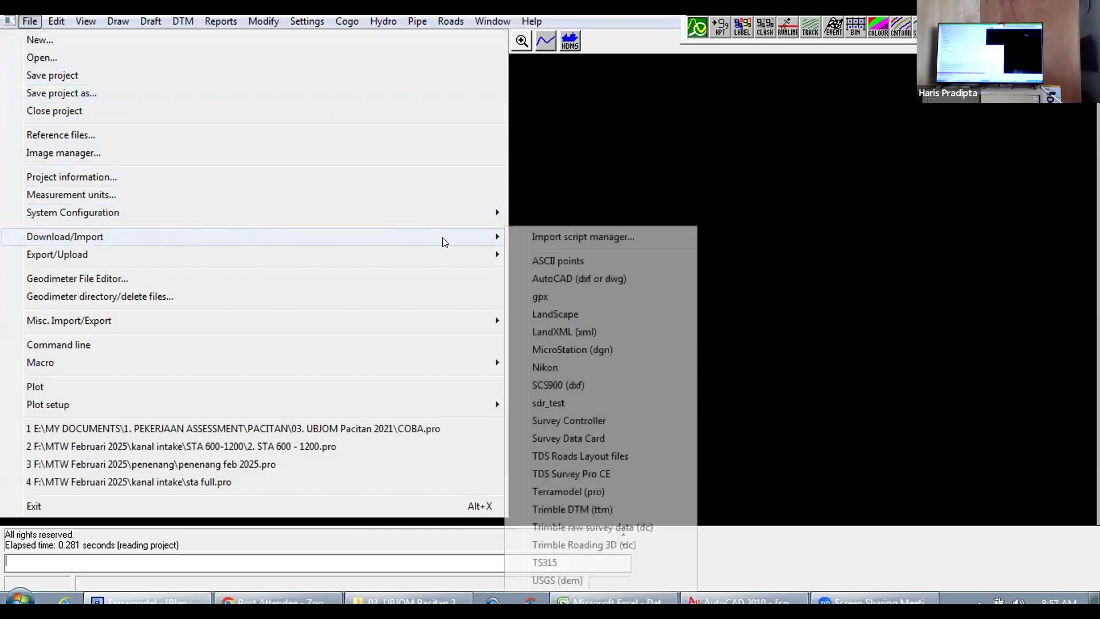
click(584, 279)
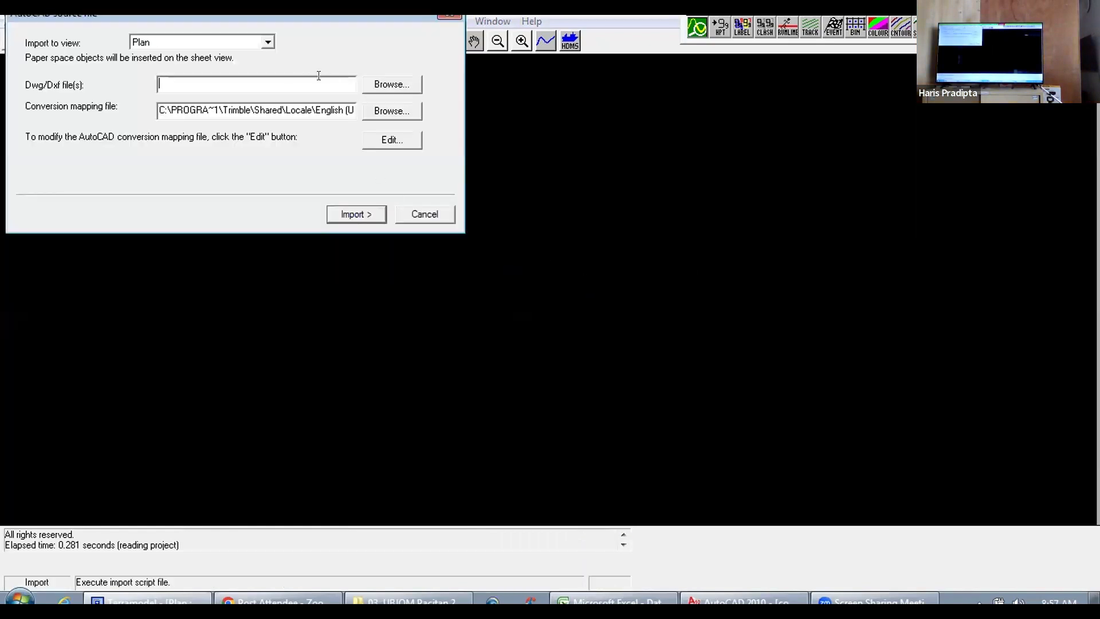
click(388, 86)
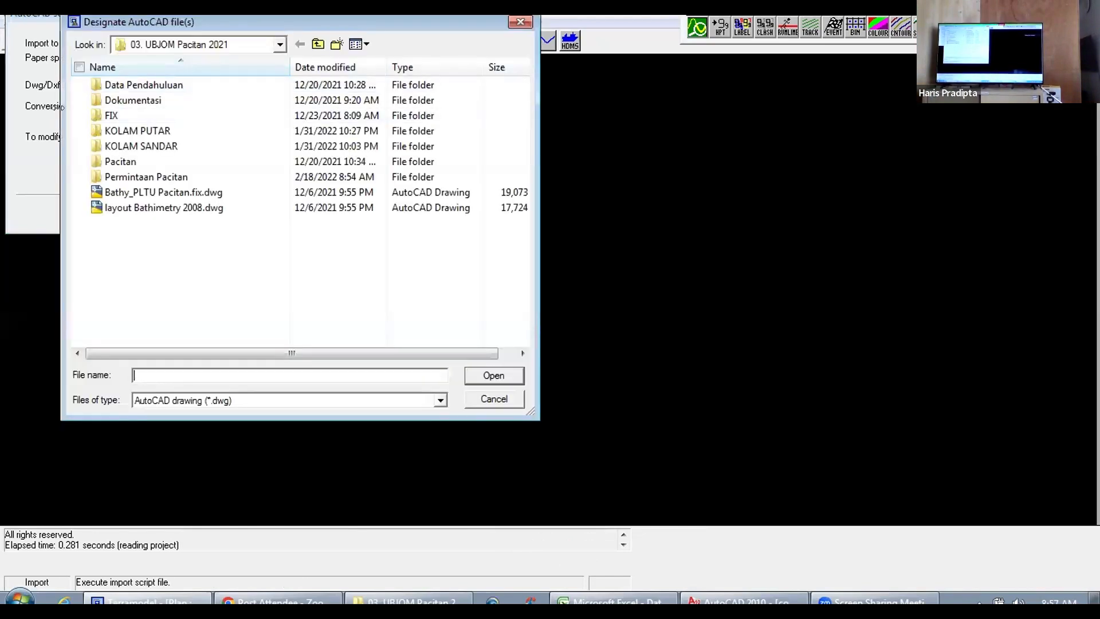
double_click(123, 115)
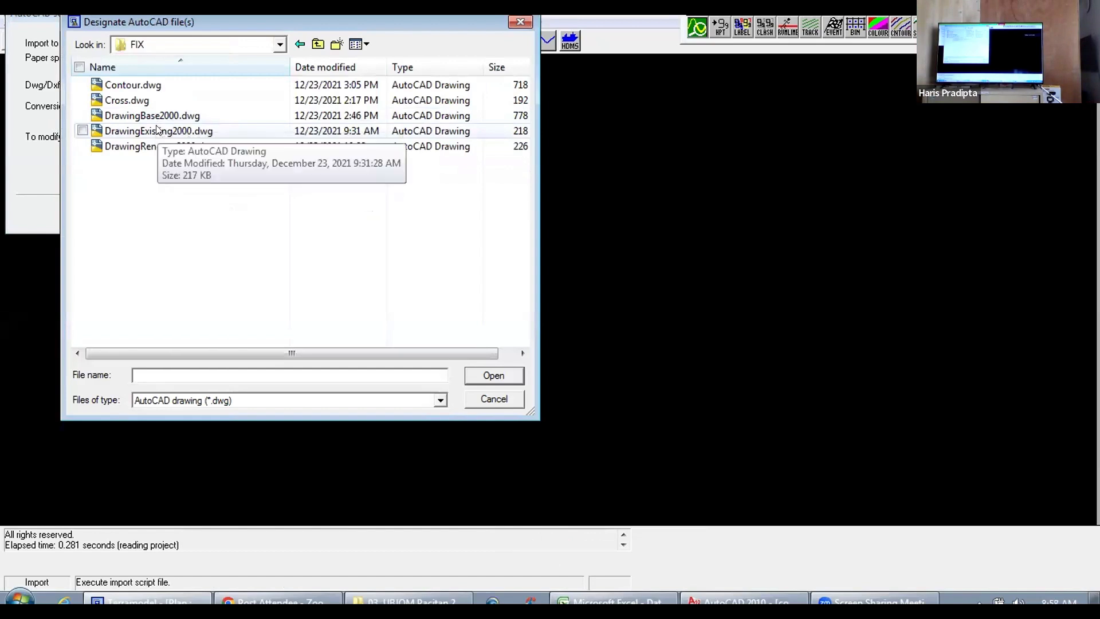
click(158, 131)
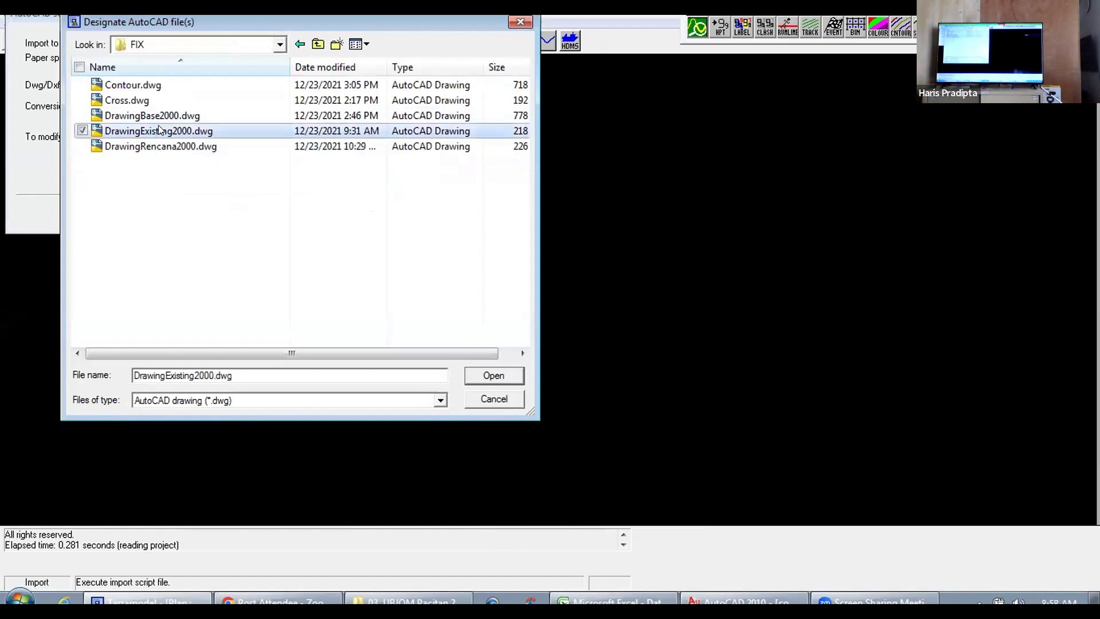
click(493, 376)
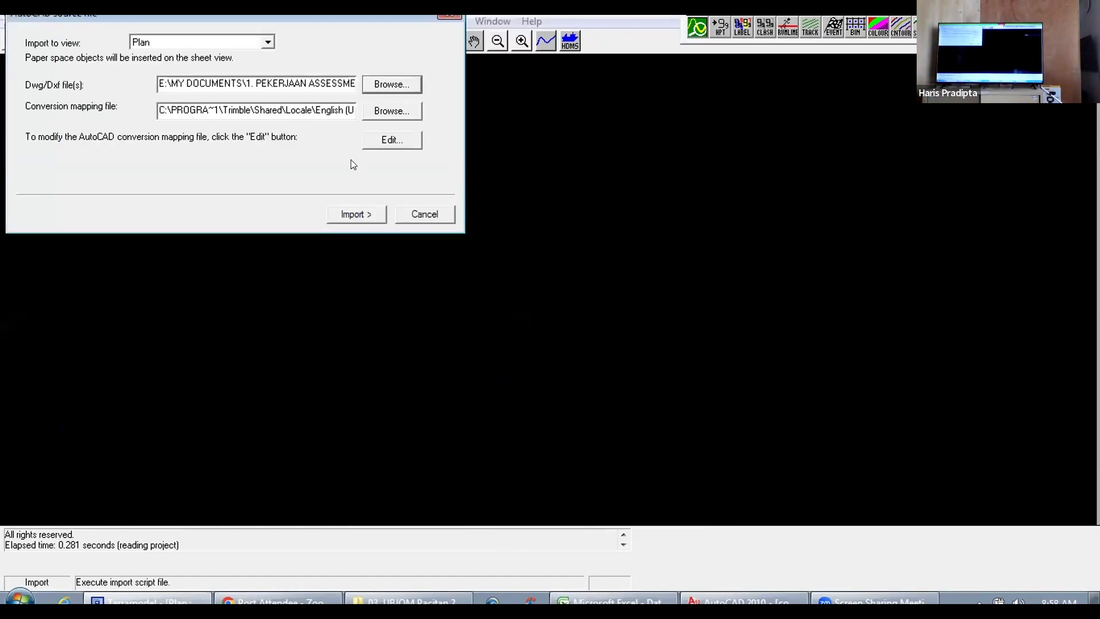
click(355, 214)
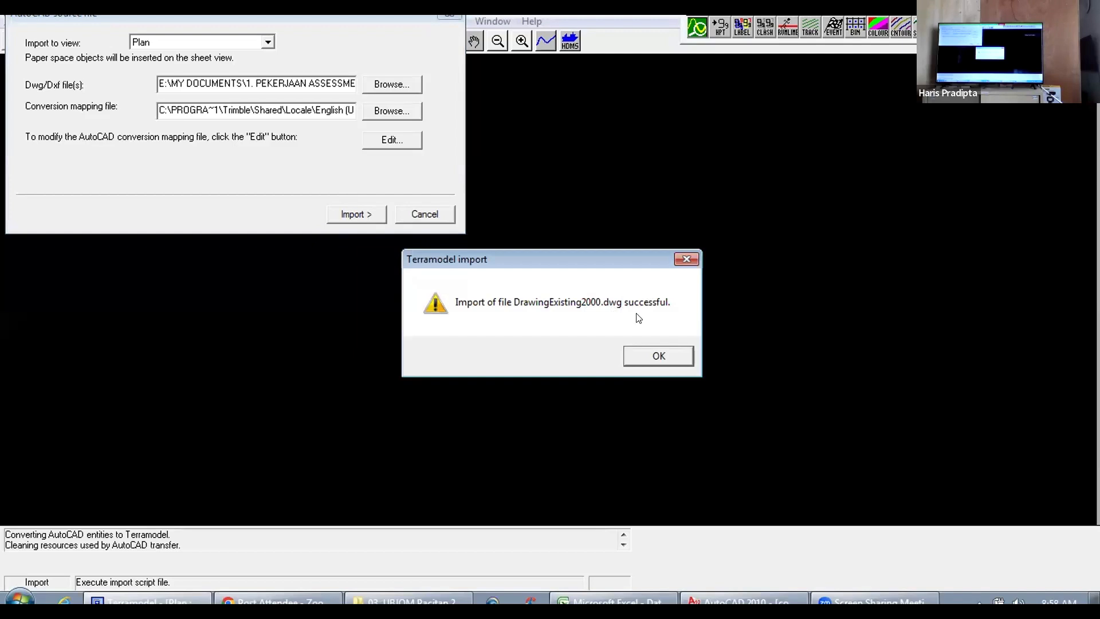
click(658, 356)
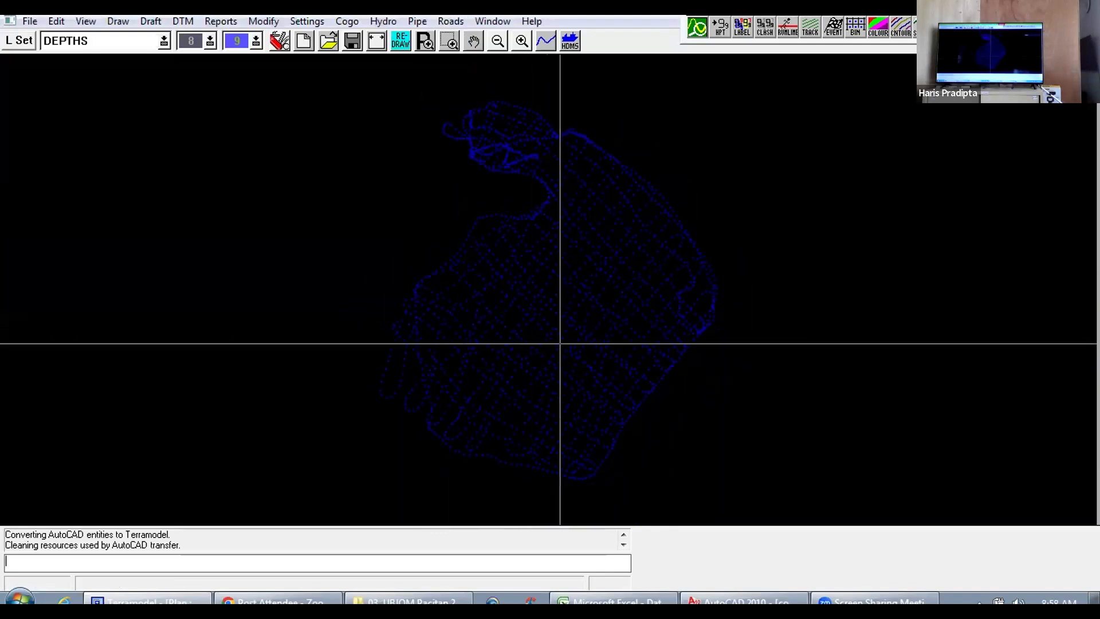
Step: Use ReLayer to move all imported survey points, selected with a window, to the DEPTHS layer
scroll(564, 337, down, 1)
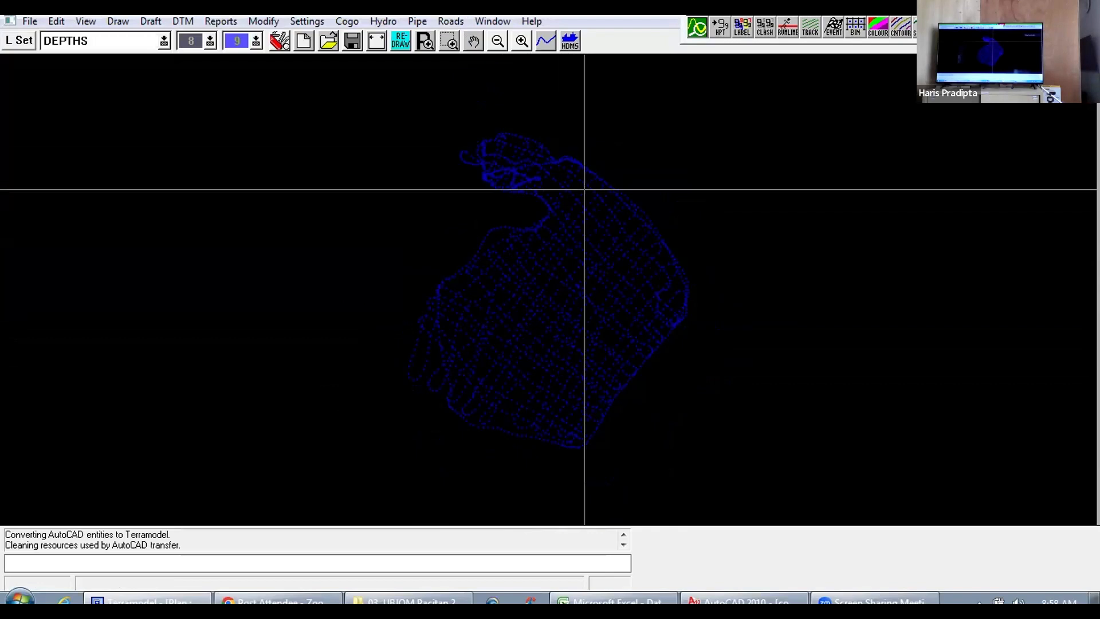
scroll(550, 329, down, 4)
scroll(561, 352, up, 5)
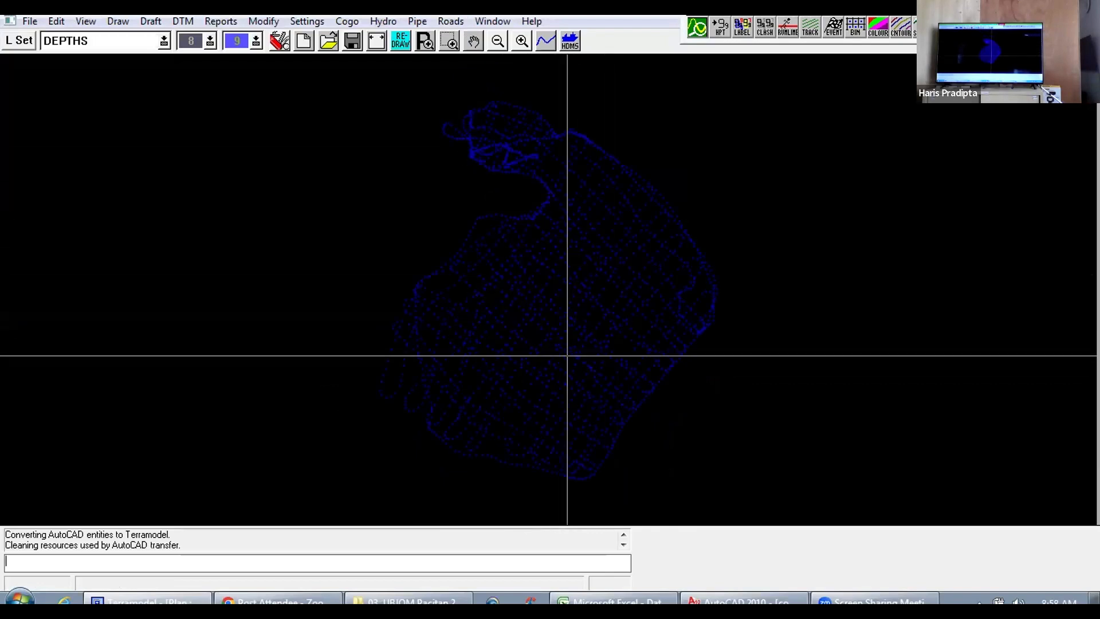
scroll(527, 226, down, 1)
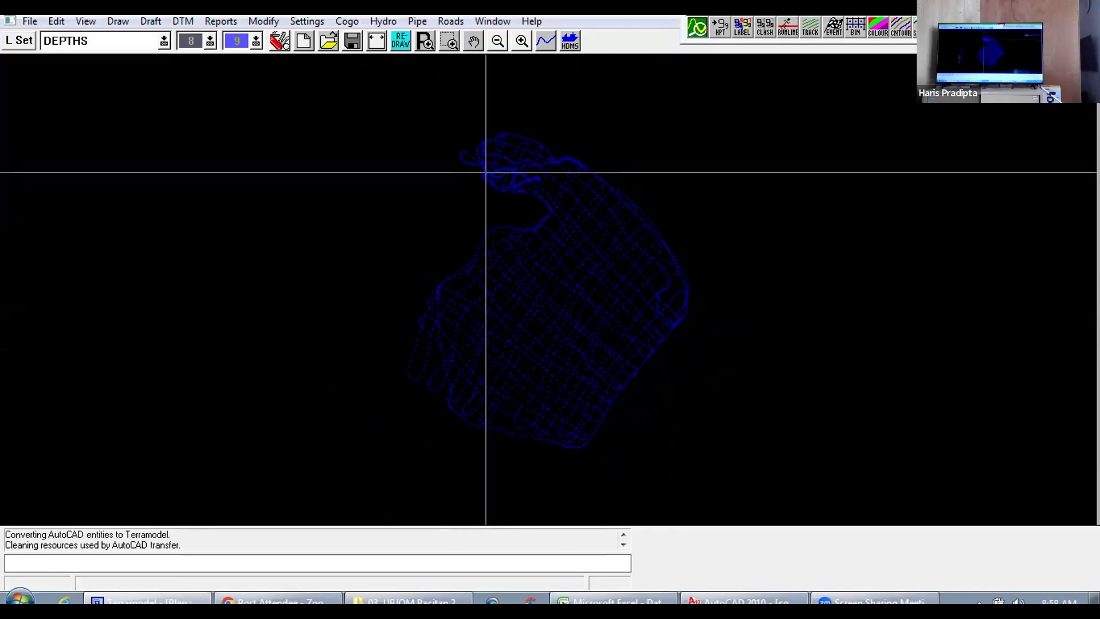
click(267, 22)
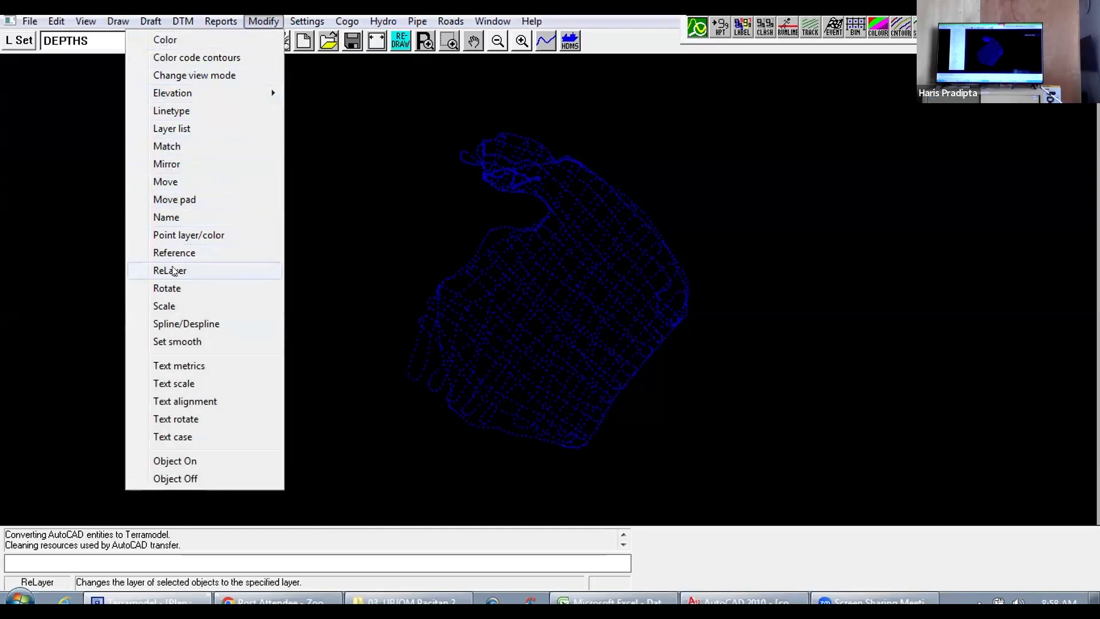
click(195, 270)
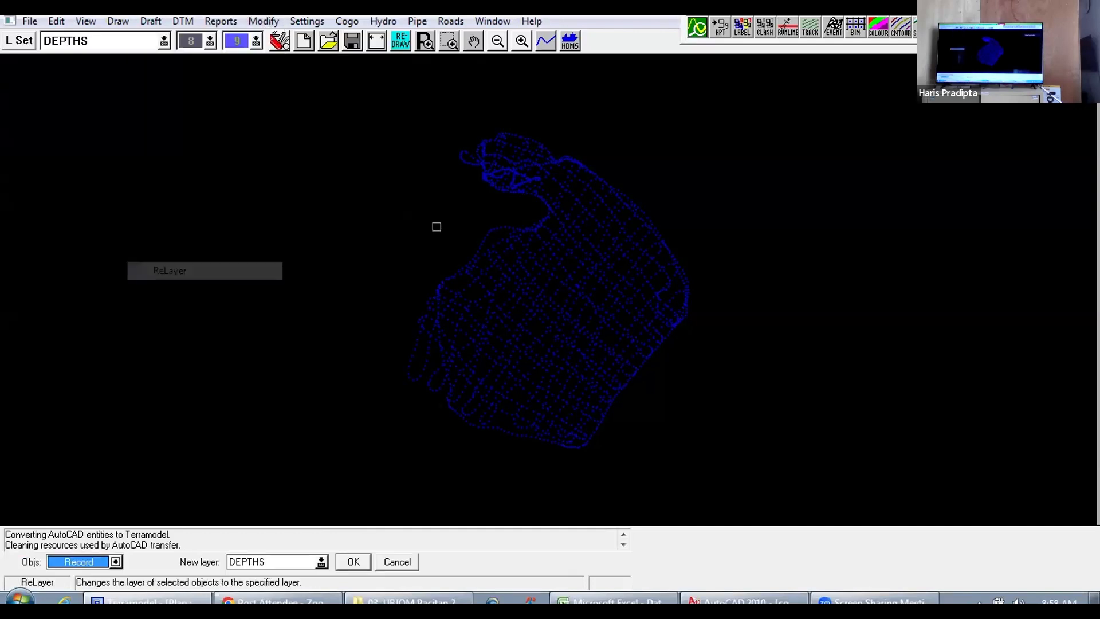
right_click(446, 199)
click(557, 245)
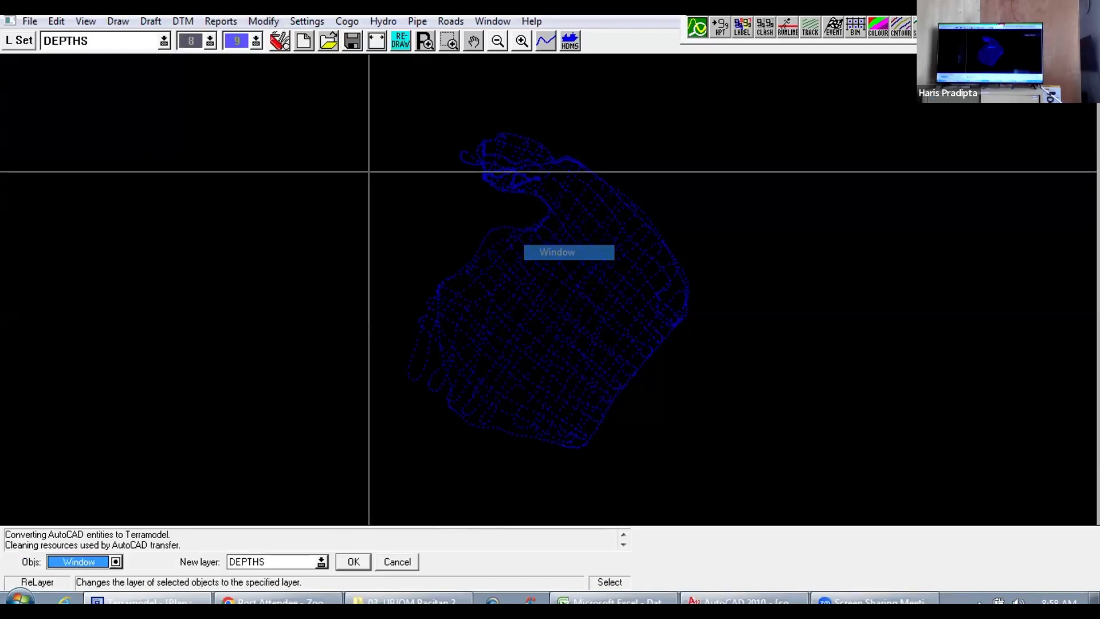
drag(376, 118, 732, 476)
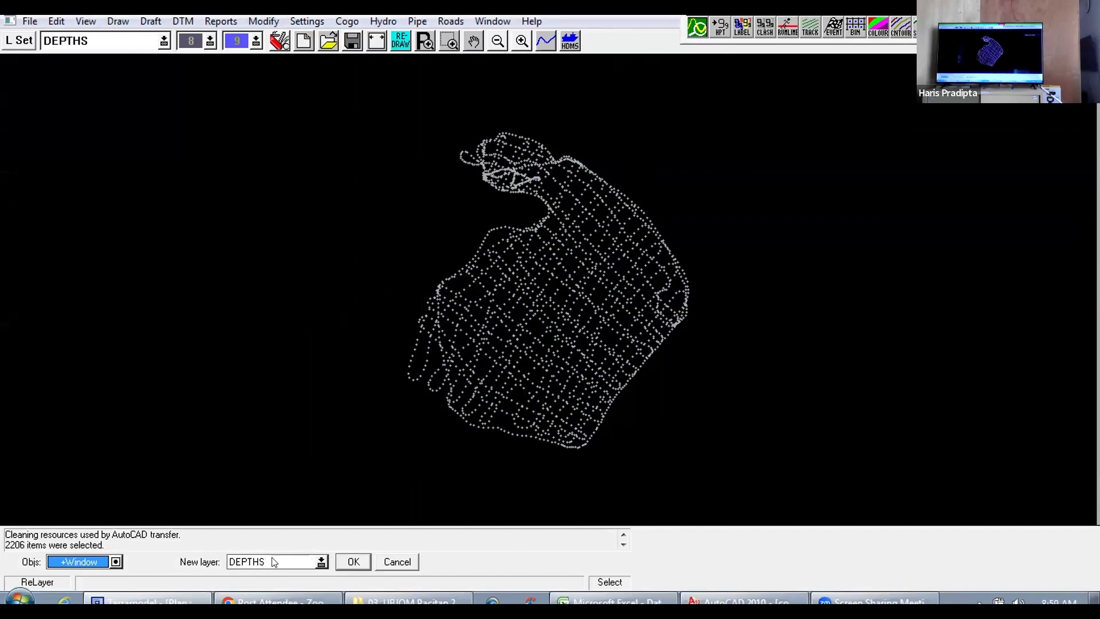
click(353, 562)
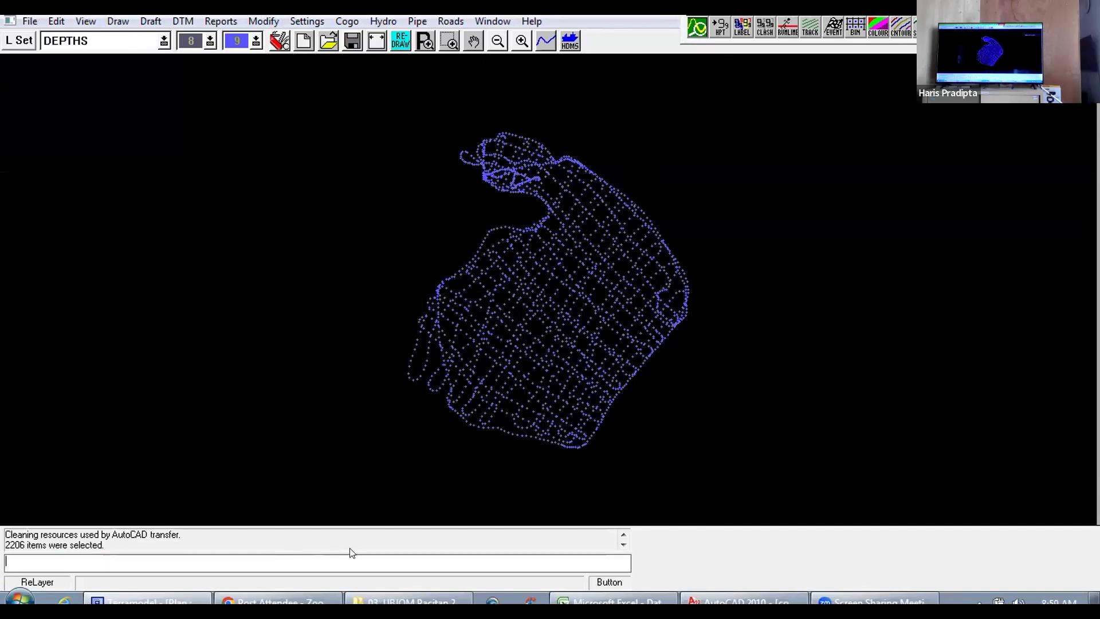
Step: Create a DTM edge line around the survey points using DEPTHS as the DTM layer
click(175, 20)
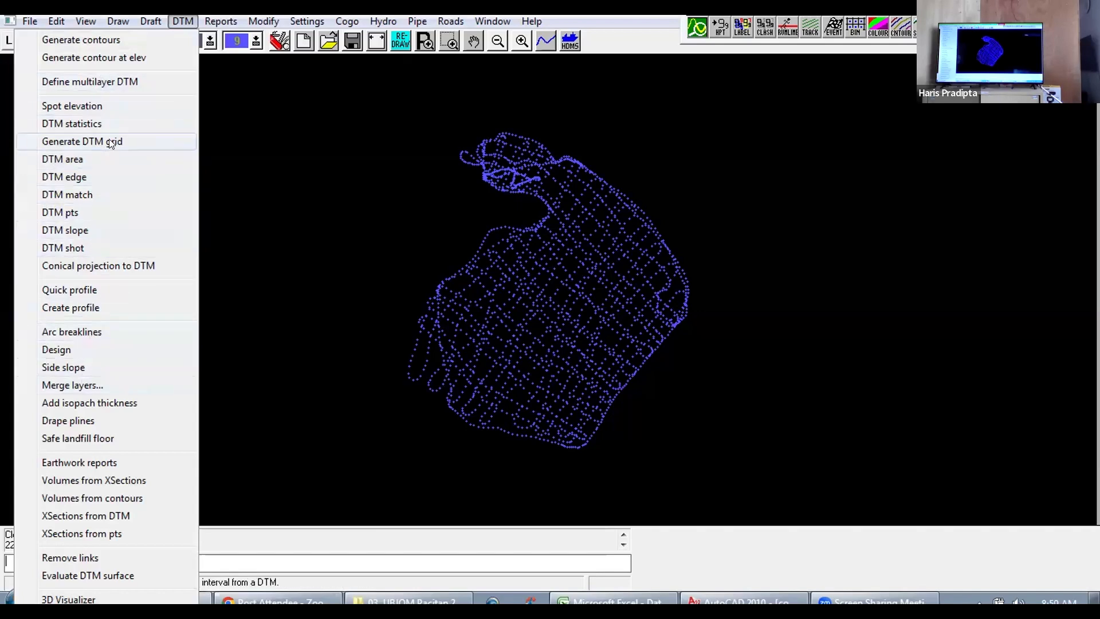
click(75, 176)
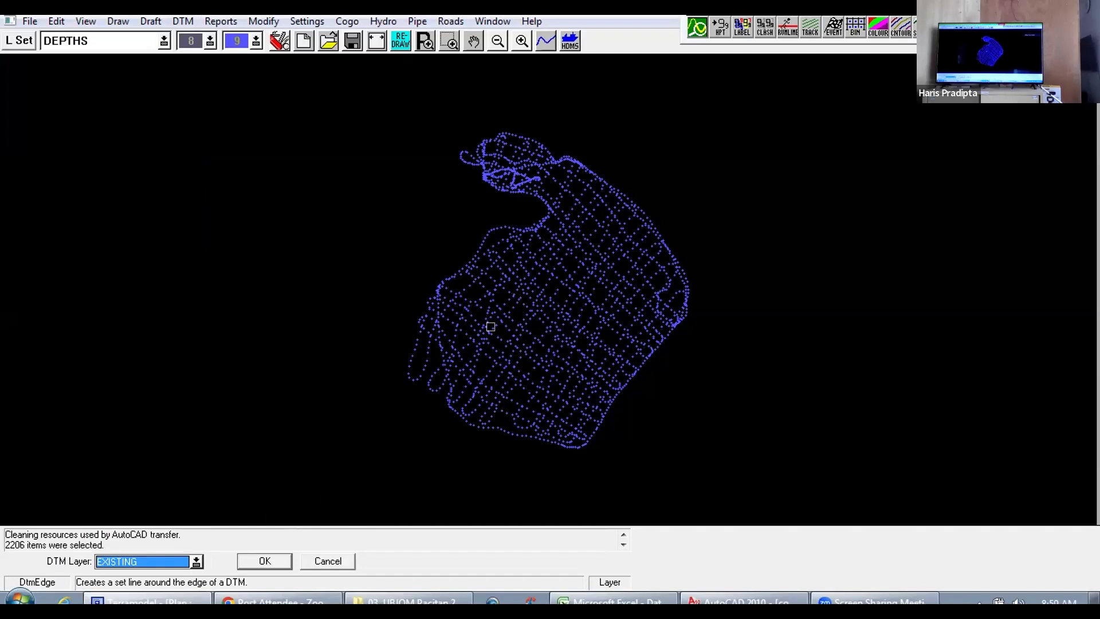
click(196, 561)
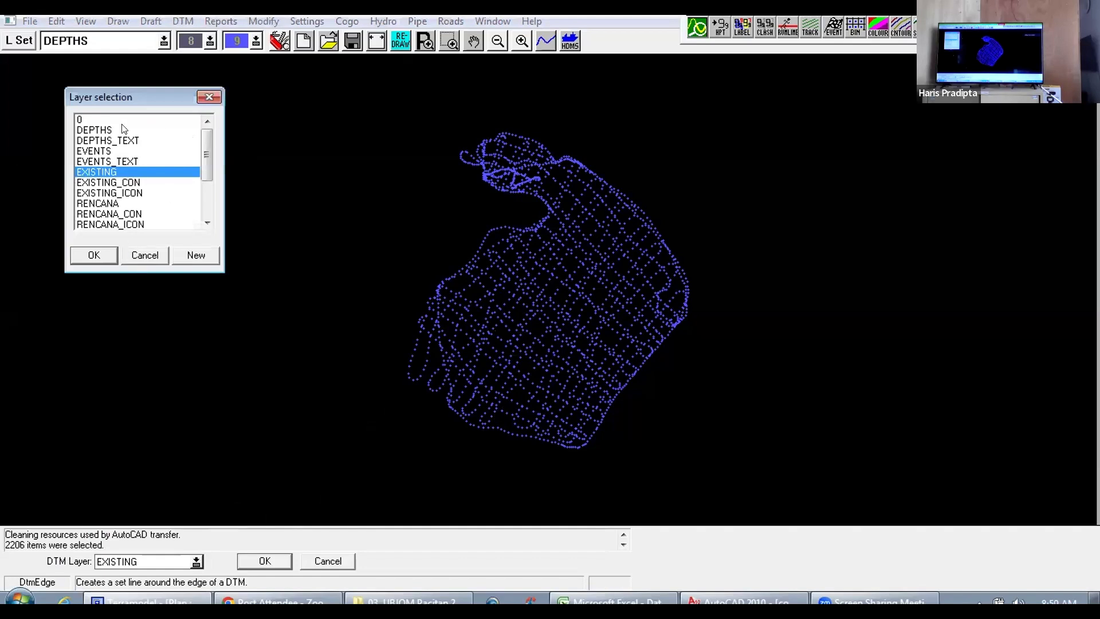
click(95, 130)
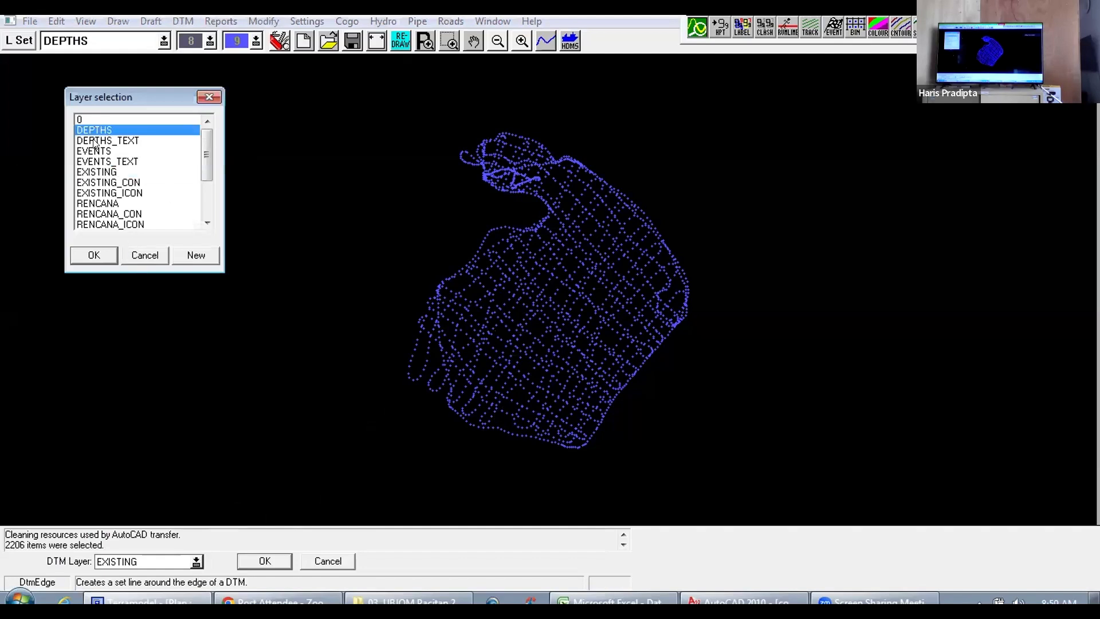
click(93, 256)
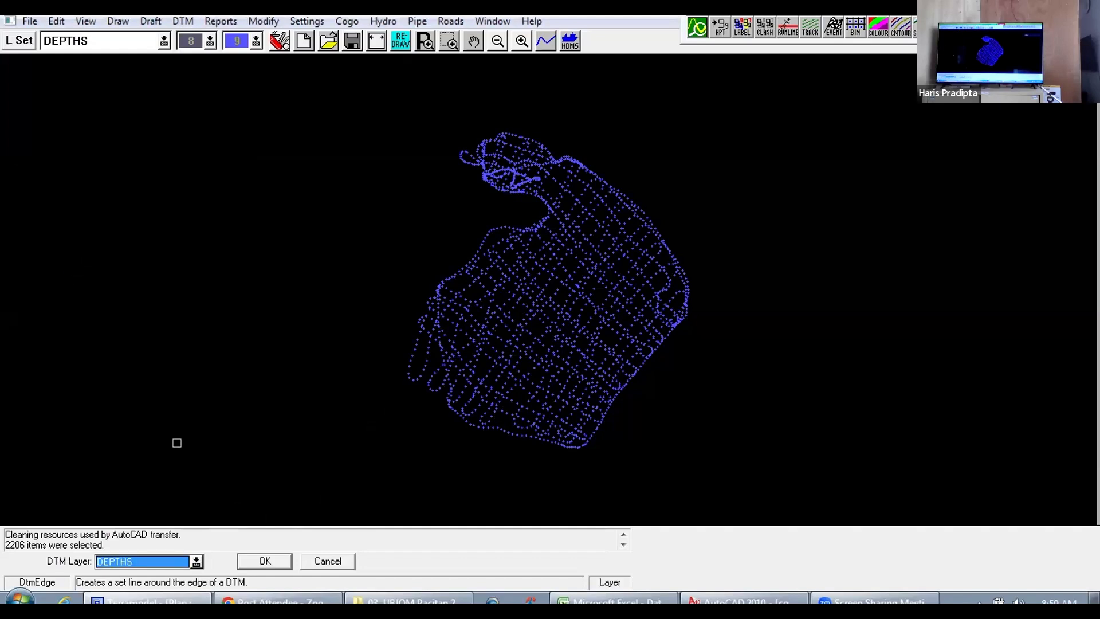
click(256, 561)
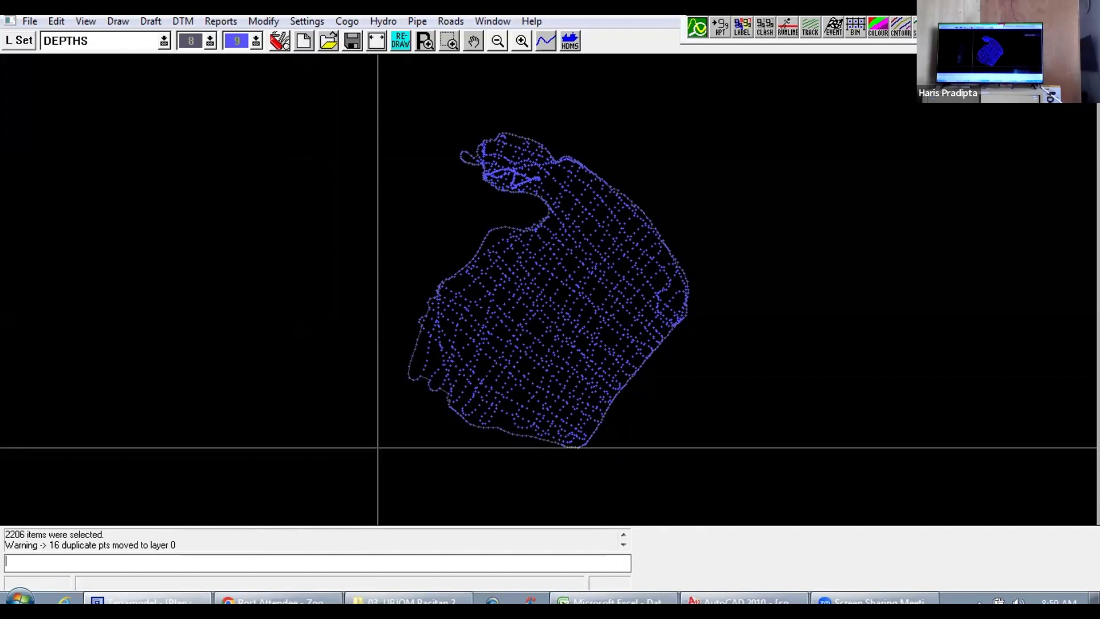
Step: Examine how the DTM edge line follows the boundary points around the survey's southern corner
scroll(573, 453, up, 2)
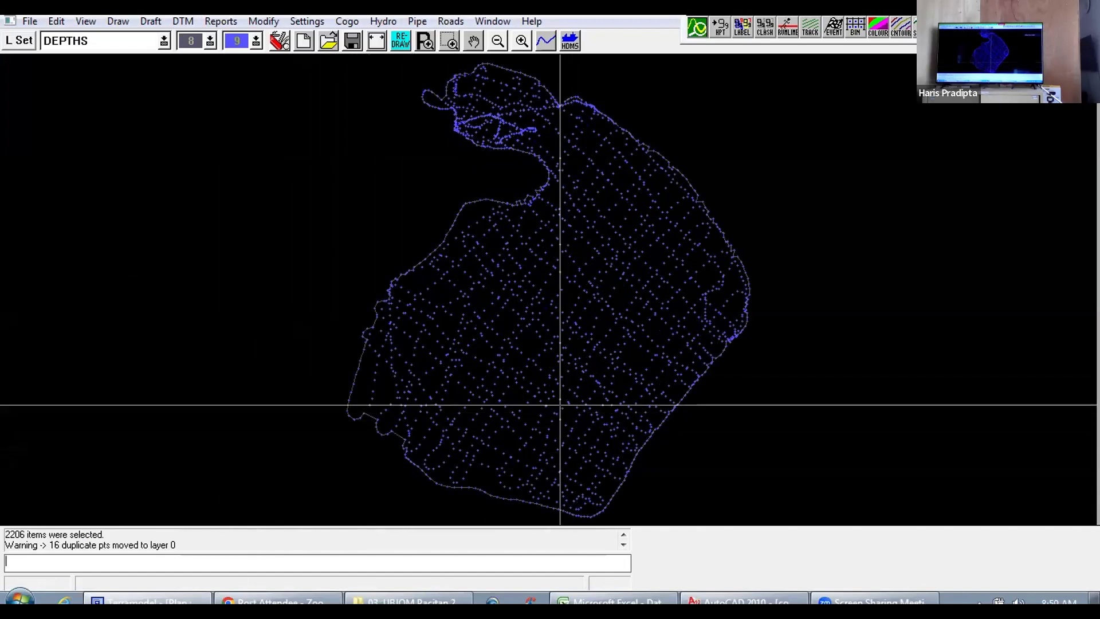
drag(504, 445, 520, 338)
scroll(602, 401, up, 6)
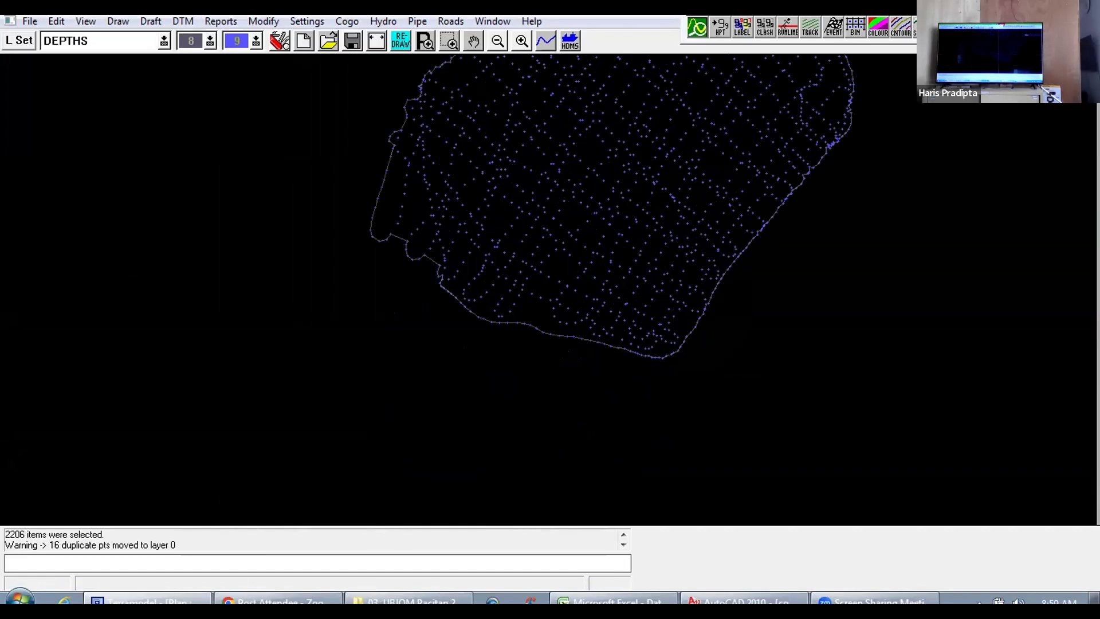
scroll(683, 338, up, 3)
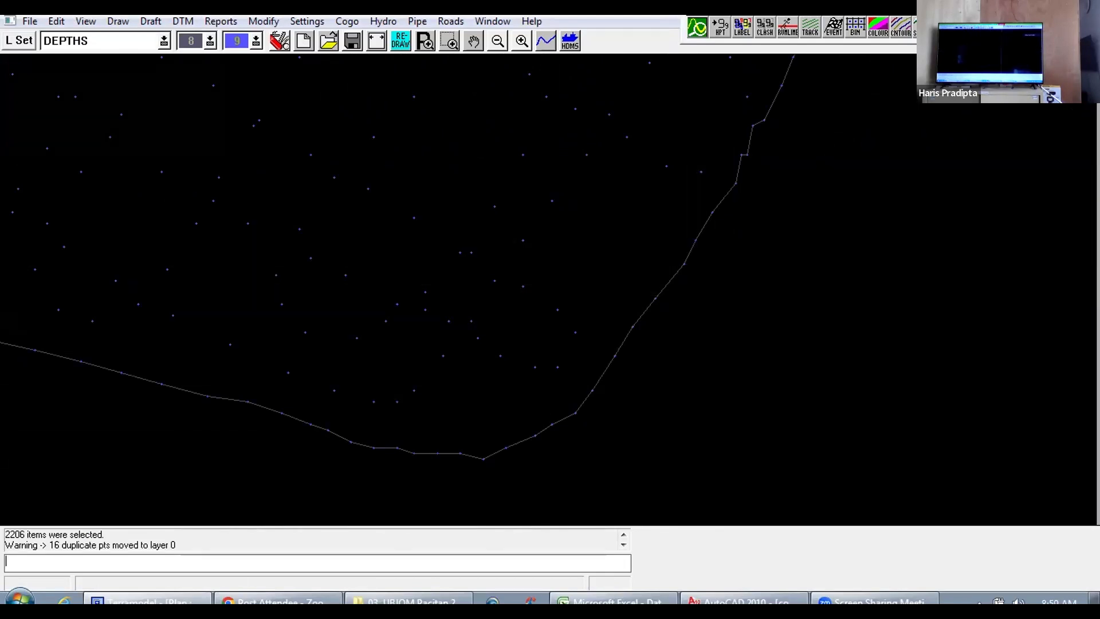
scroll(609, 368, down, 2)
scroll(520, 406, down, 1)
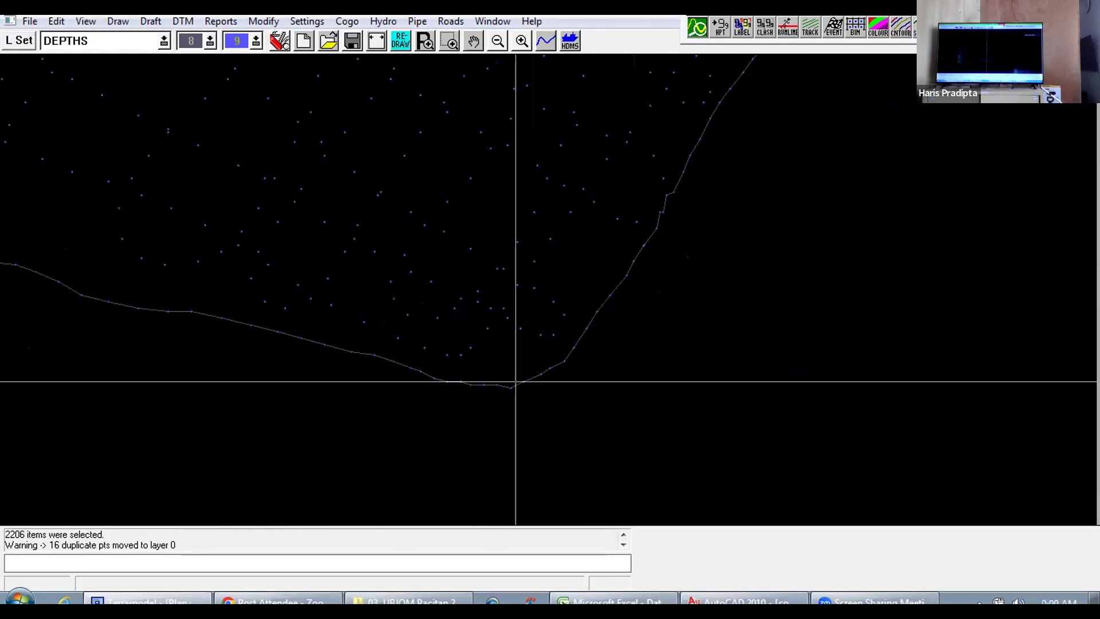
Step: Examine how the DTM edge line follows the outer survey points along the southwestern, northern and eastern boundaries
drag(504, 376, 693, 344)
drag(441, 376, 681, 406)
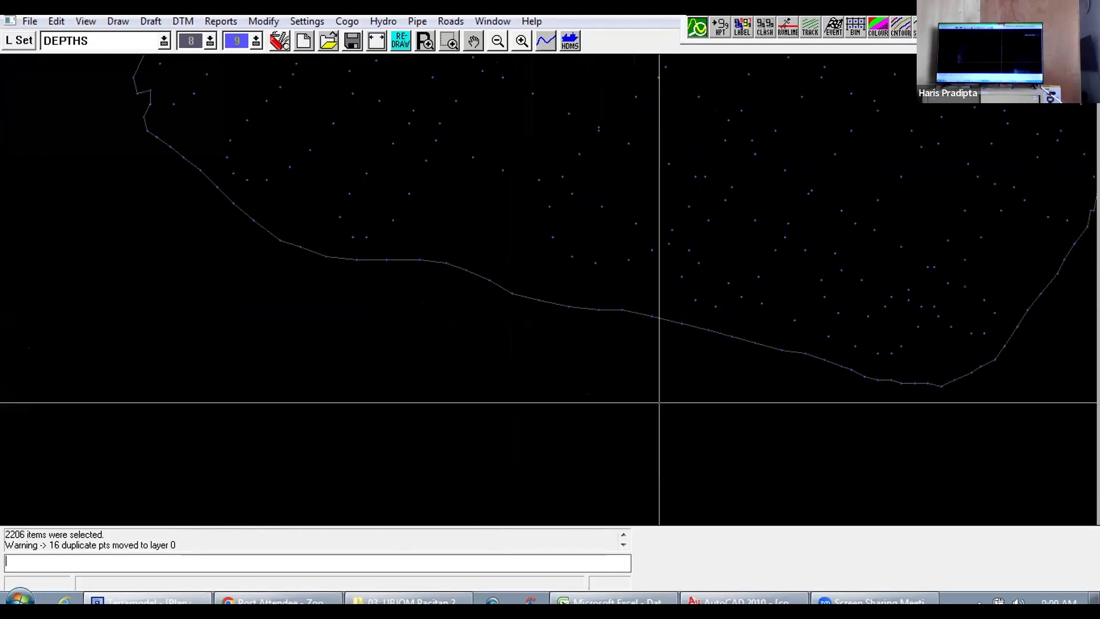
drag(487, 332, 602, 420)
drag(410, 331, 566, 448)
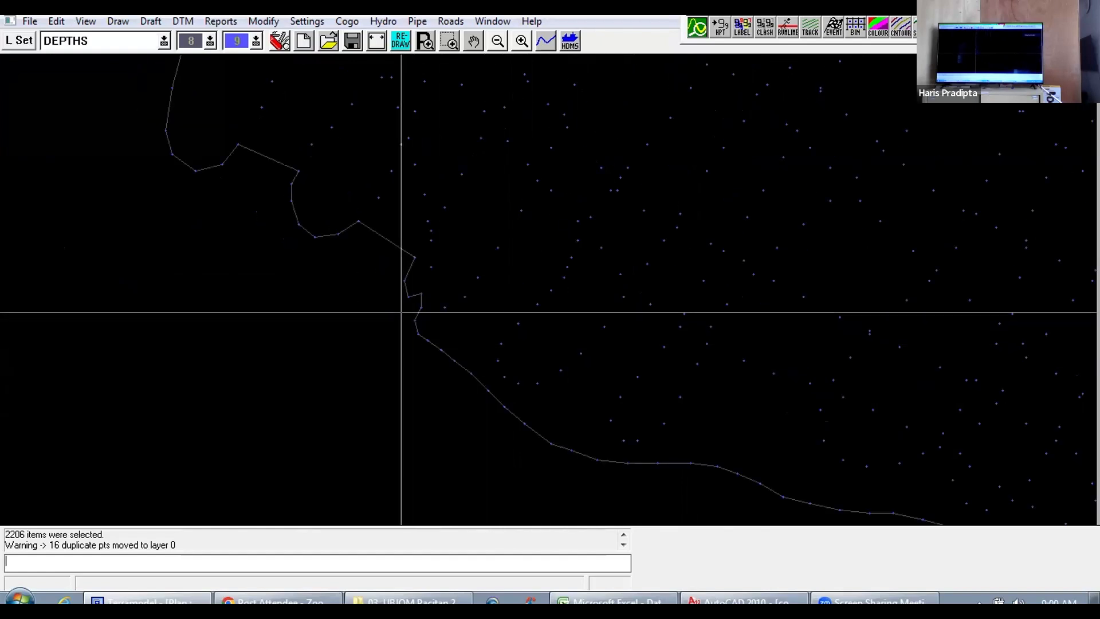
scroll(408, 309, down, 7)
drag(541, 149, 474, 259)
drag(468, 276, 454, 287)
scroll(503, 238, up, 8)
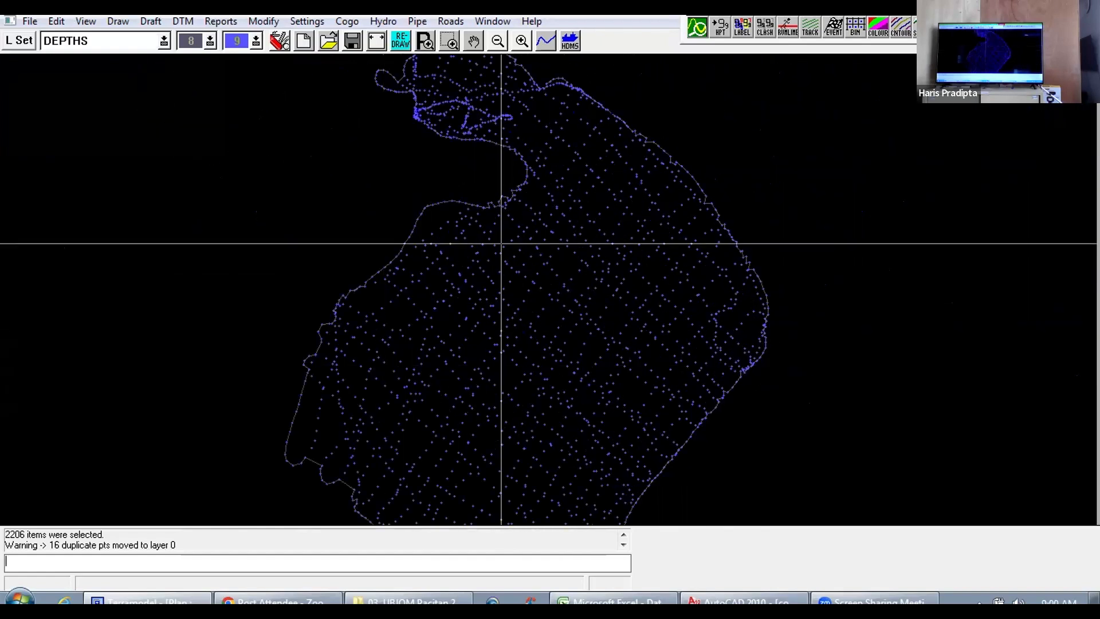
scroll(478, 239, down, 8)
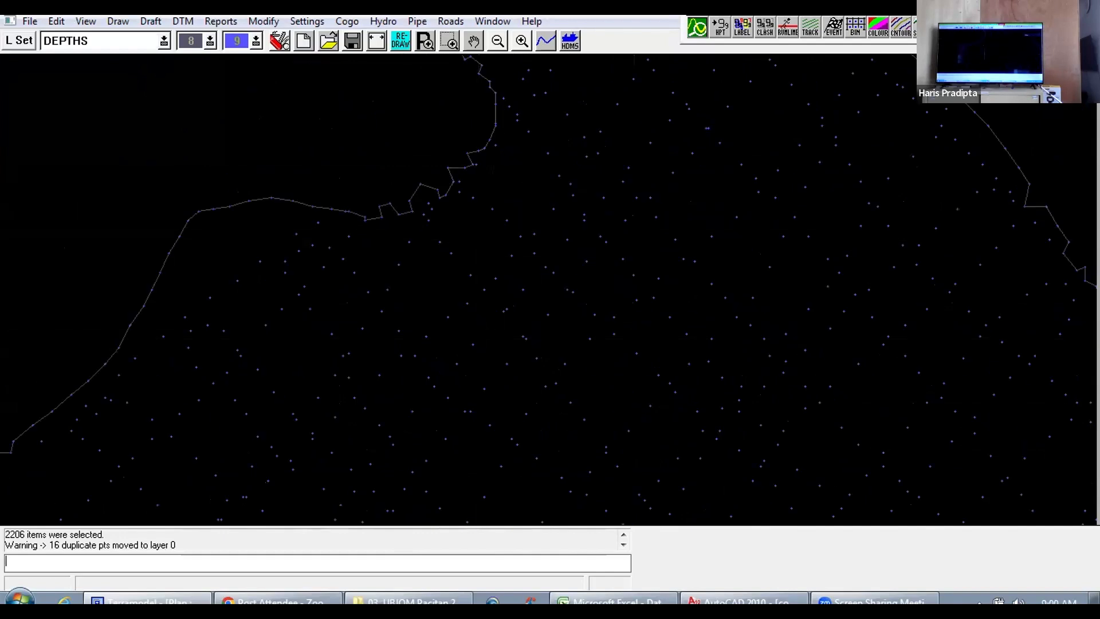
scroll(371, 234, up, 6)
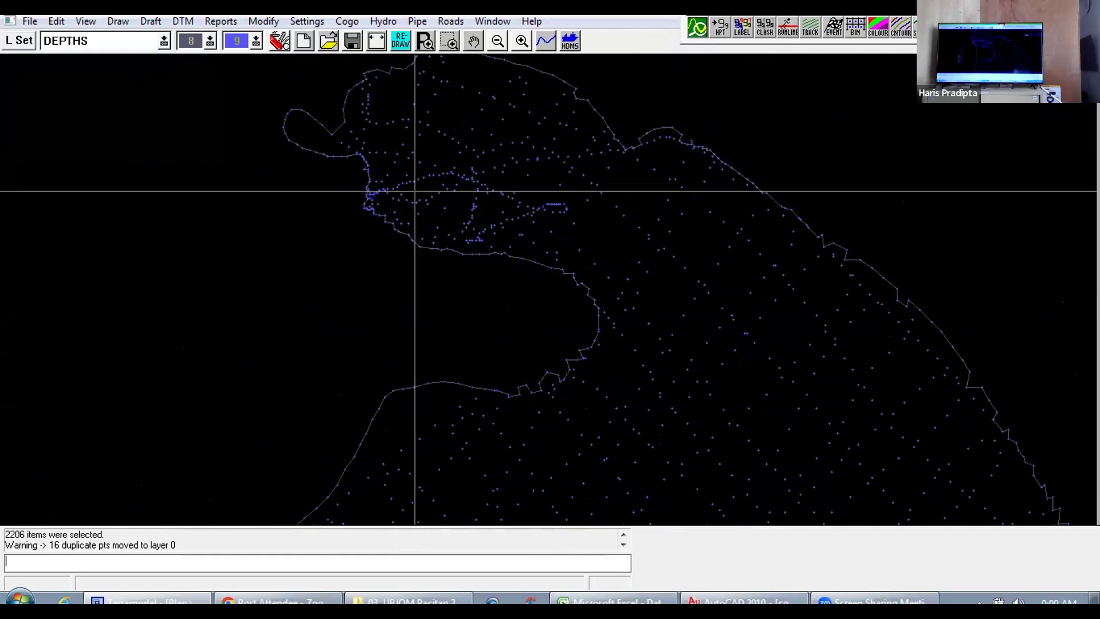
scroll(496, 299, down, 6)
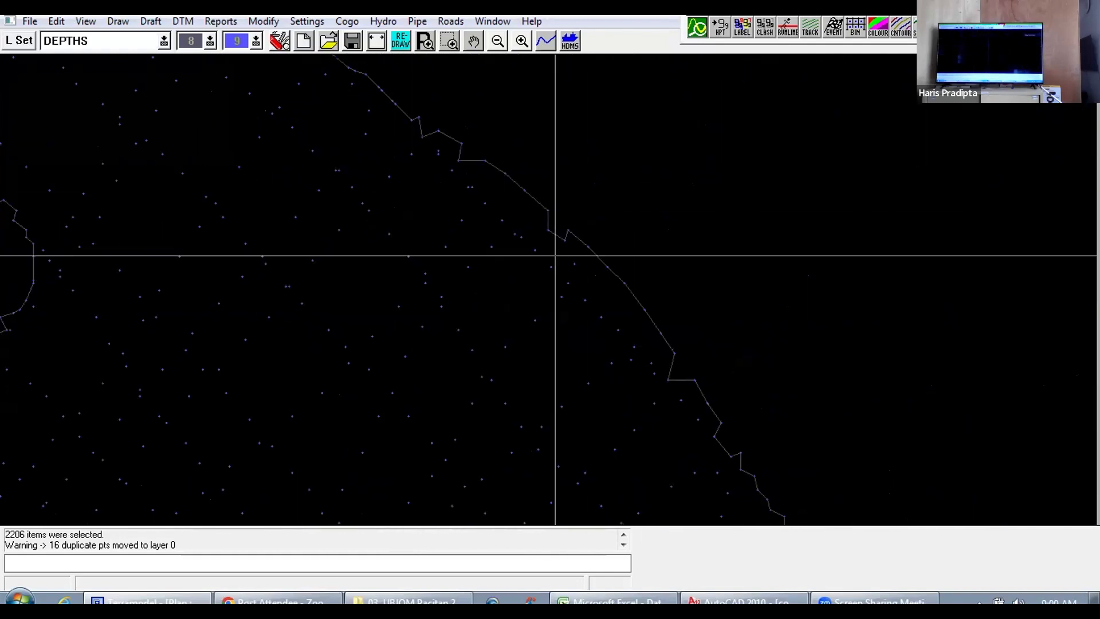
scroll(574, 444, up, 1)
drag(575, 444, 572, 273)
drag(552, 383, 616, 292)
scroll(616, 292, down, 2)
scroll(559, 387, down, 3)
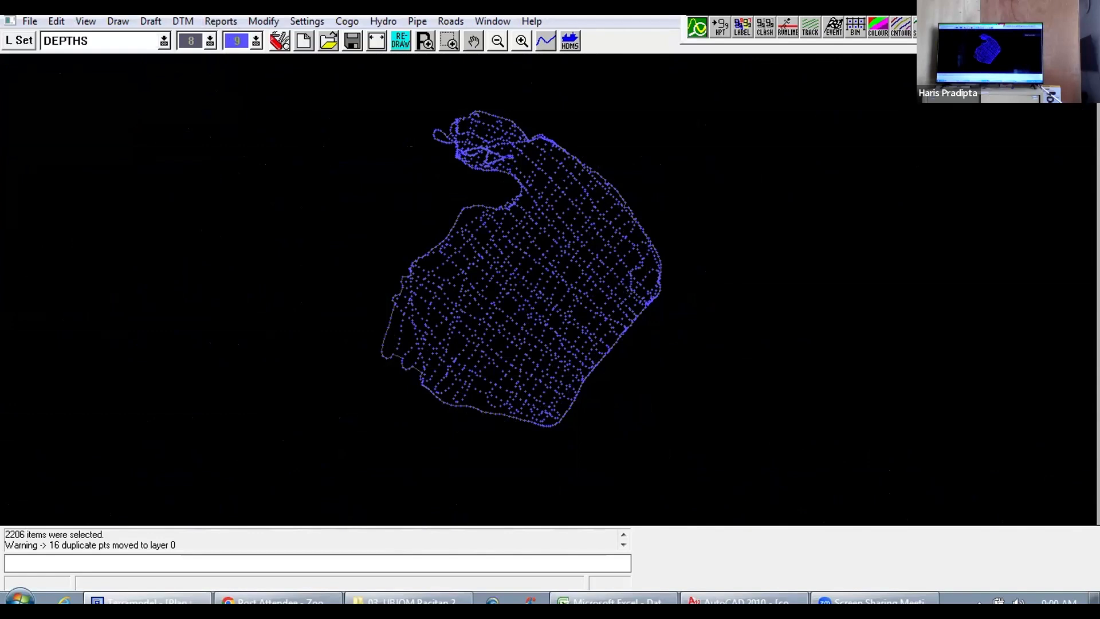
Step: Generate contours from the DEPTHS DTM layer, accepting DEPTHS_CON as the new contour layer and the proposed index contour layer
click(185, 22)
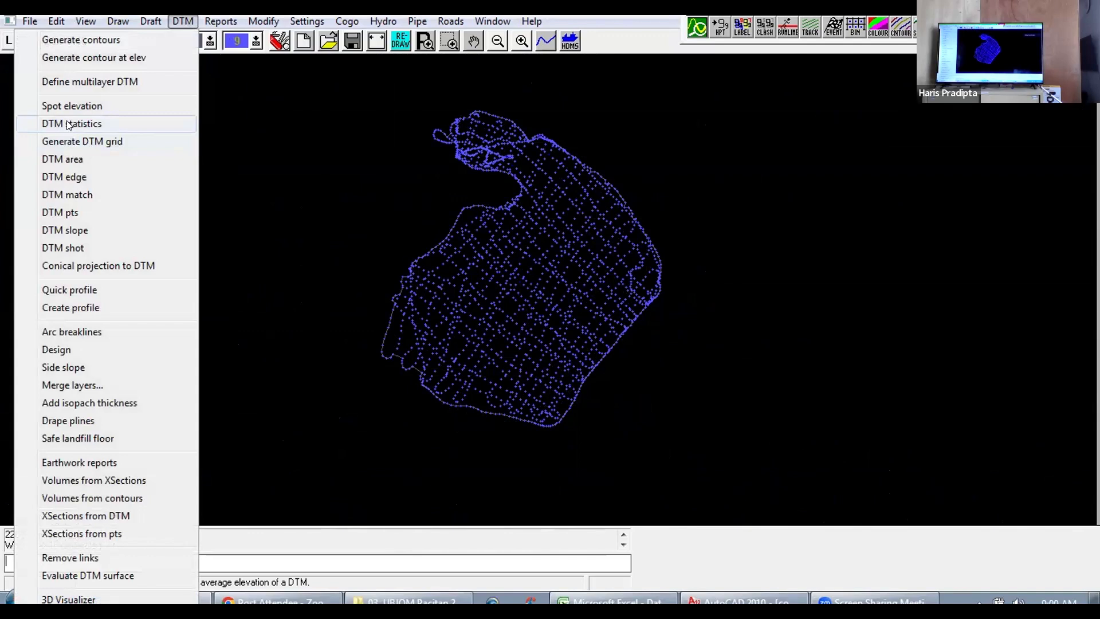
click(81, 40)
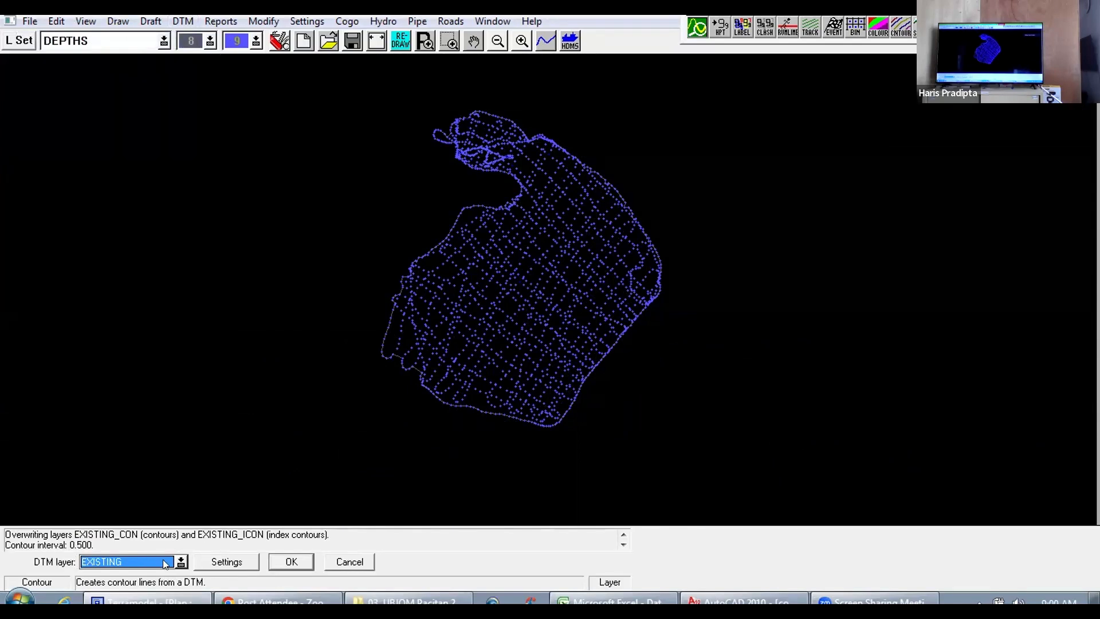
click(181, 562)
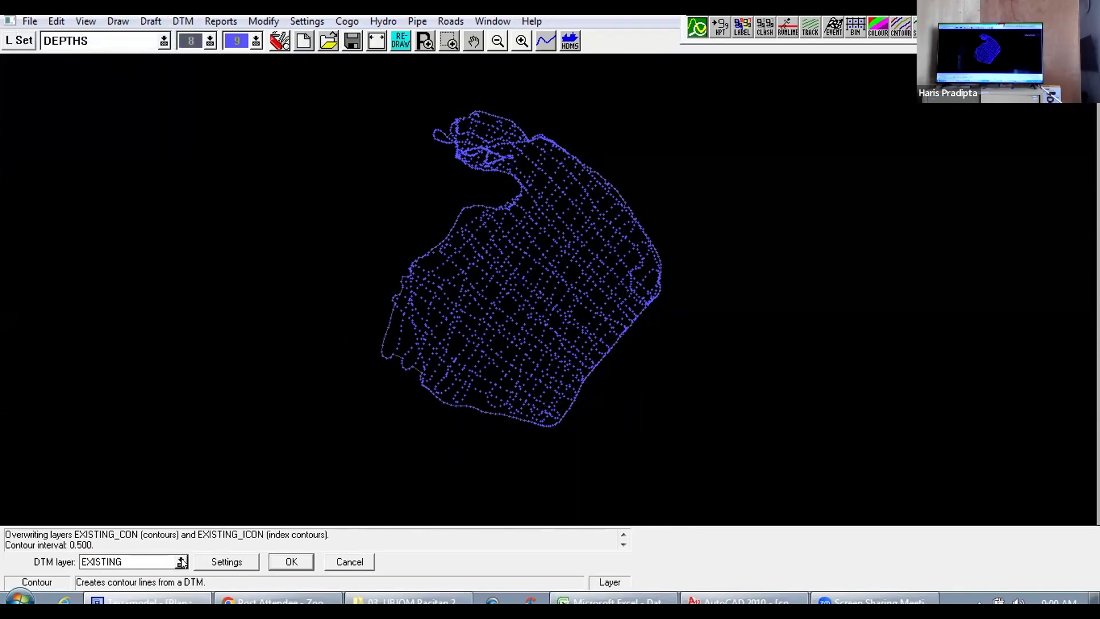
click(96, 131)
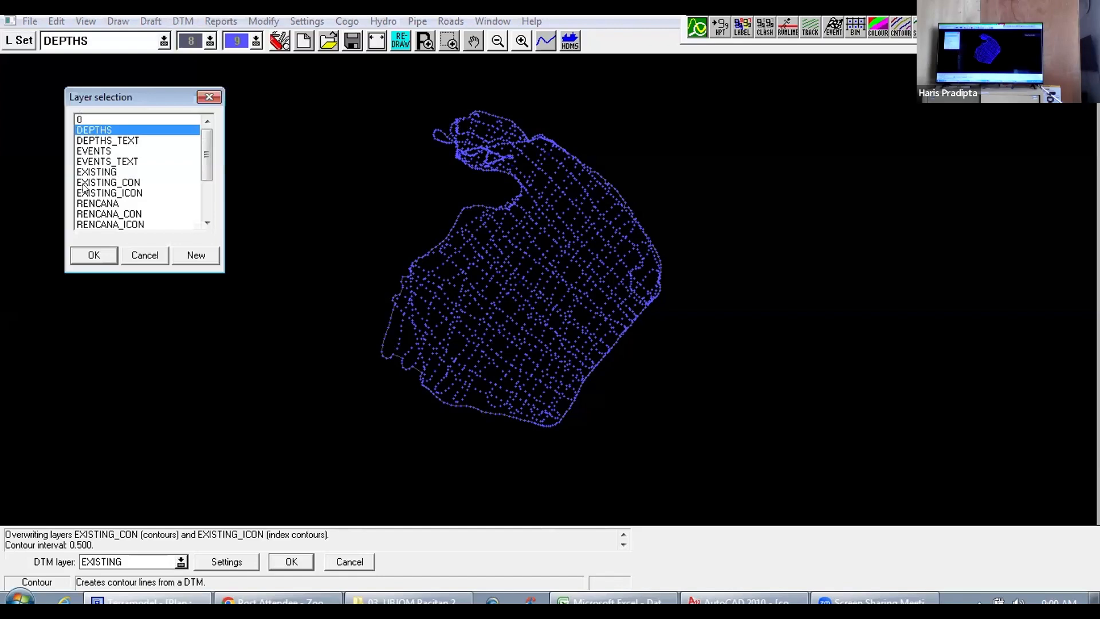
click(93, 255)
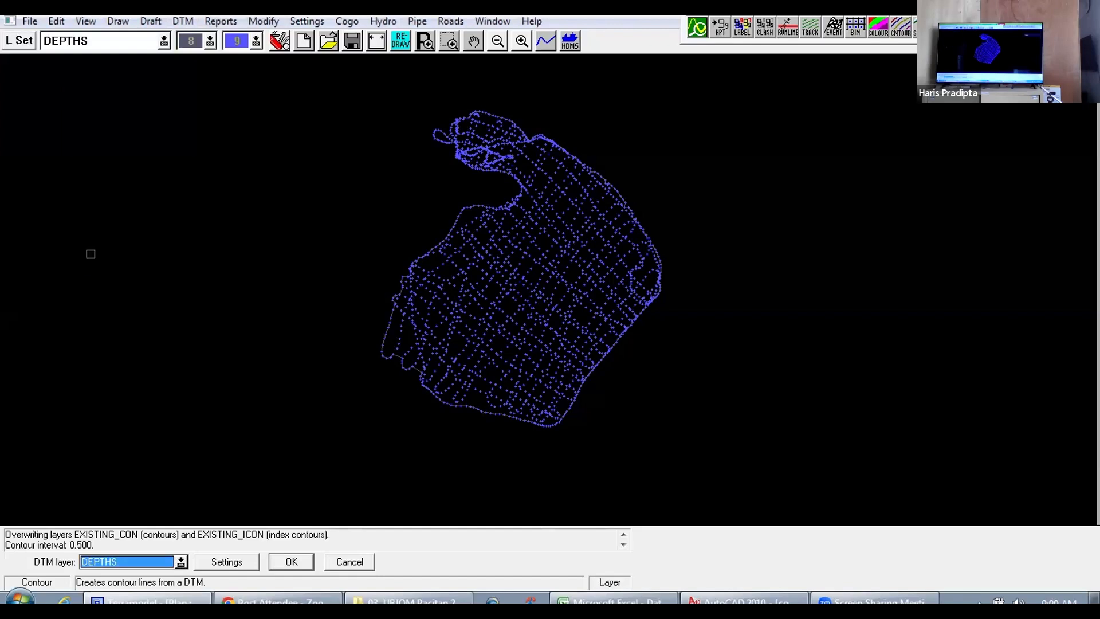
click(292, 562)
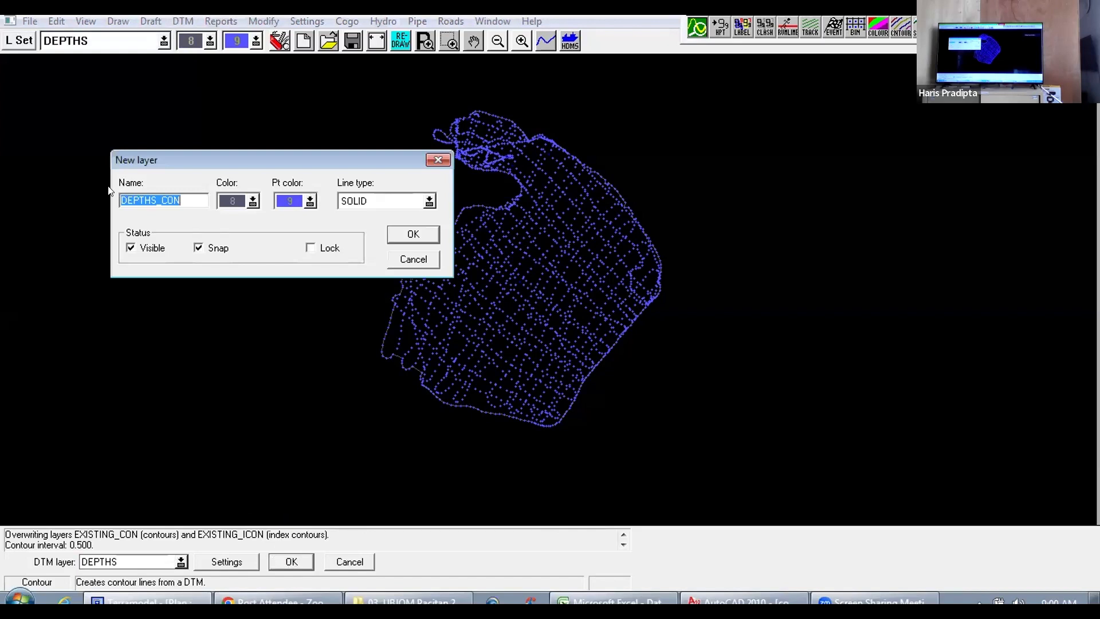
click(411, 233)
click(413, 233)
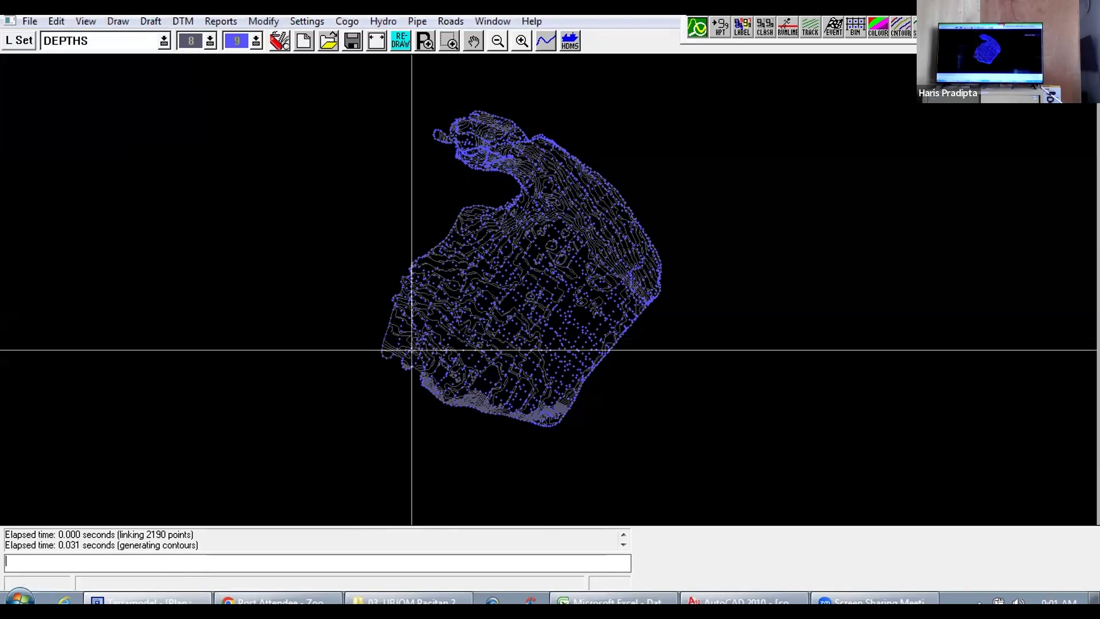
Step: Examine the generated contours and their depth labels across the eastern and southern parts of the survey area
scroll(412, 349, up, 6)
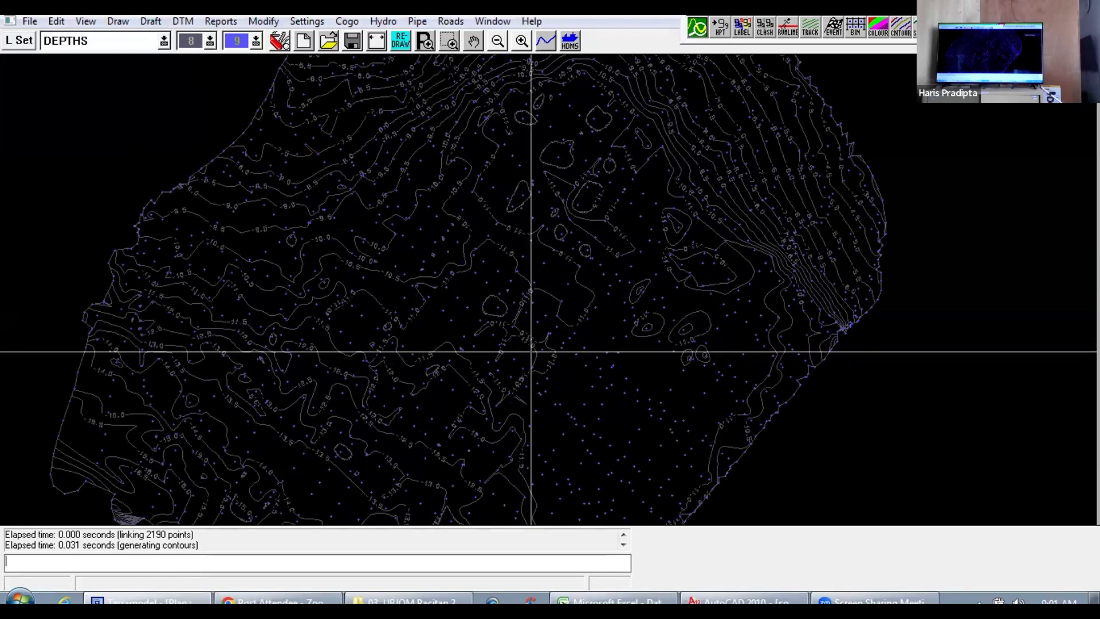
drag(530, 337, 372, 296)
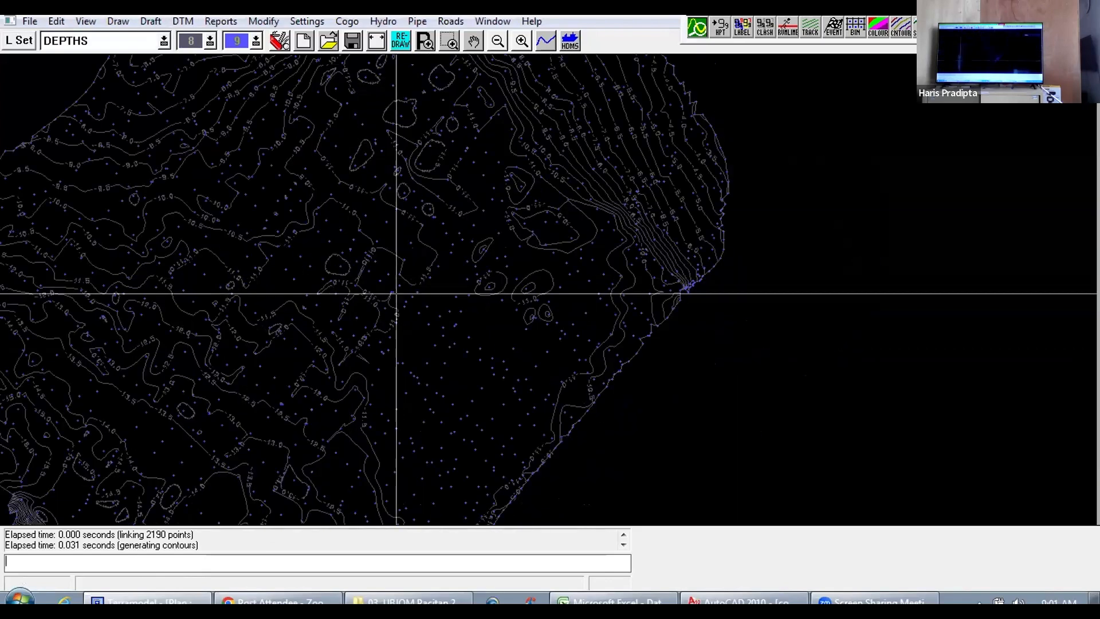
scroll(550, 290, up, 5)
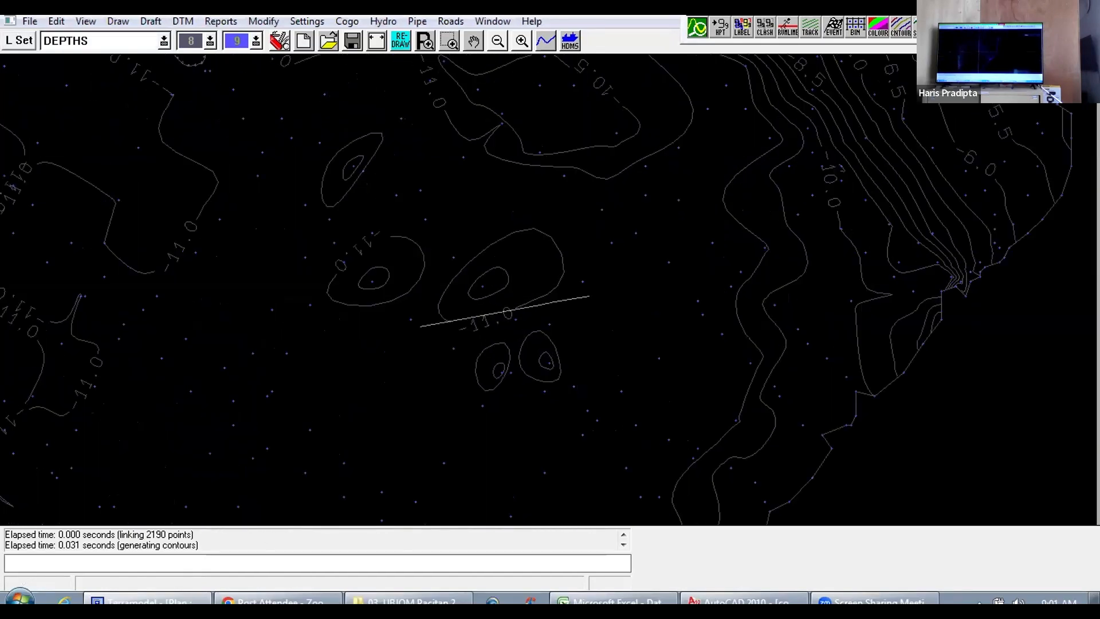
scroll(412, 338, down, 5)
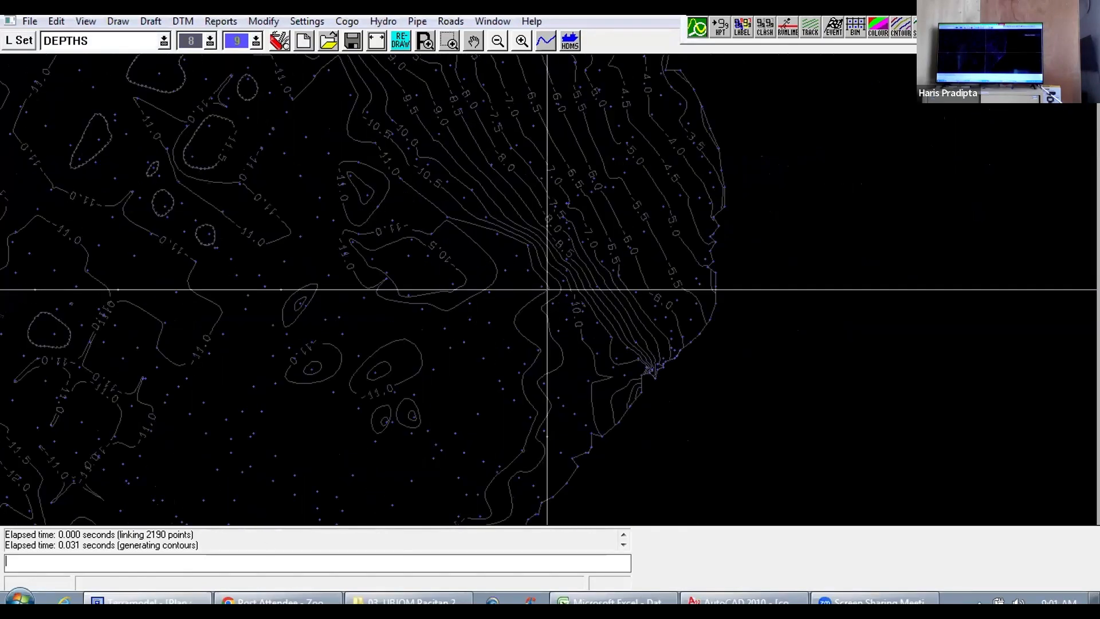
scroll(483, 302, down, 3)
drag(401, 325, 509, 255)
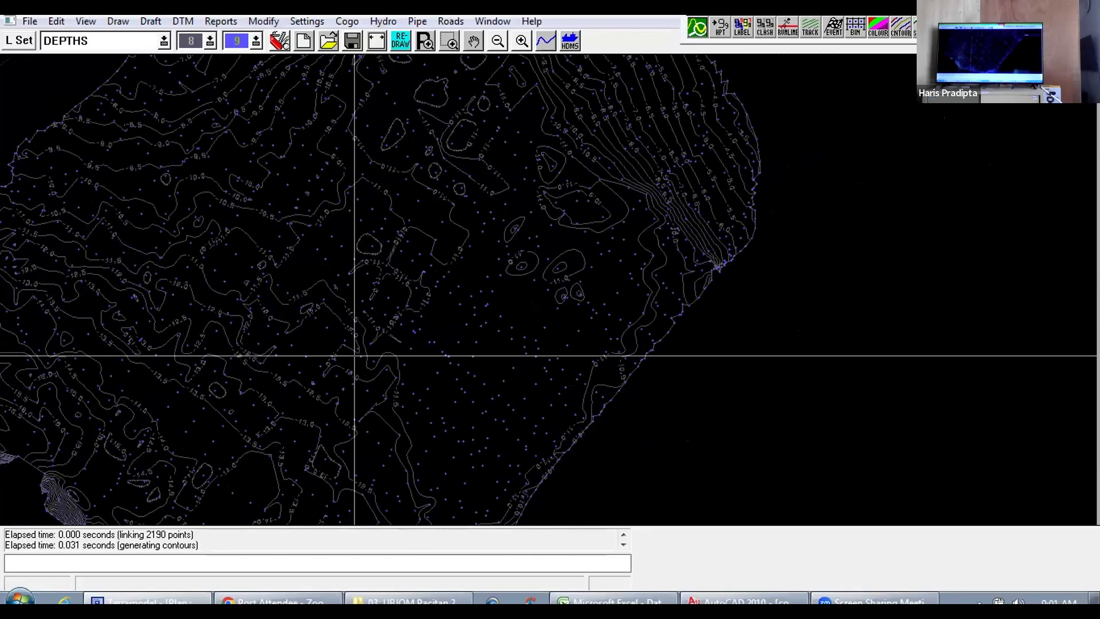
mouse_move(329, 368)
mouse_down()
mouse_move(472, 280)
mouse_move(475, 266)
mouse_up()
drag(334, 388, 393, 300)
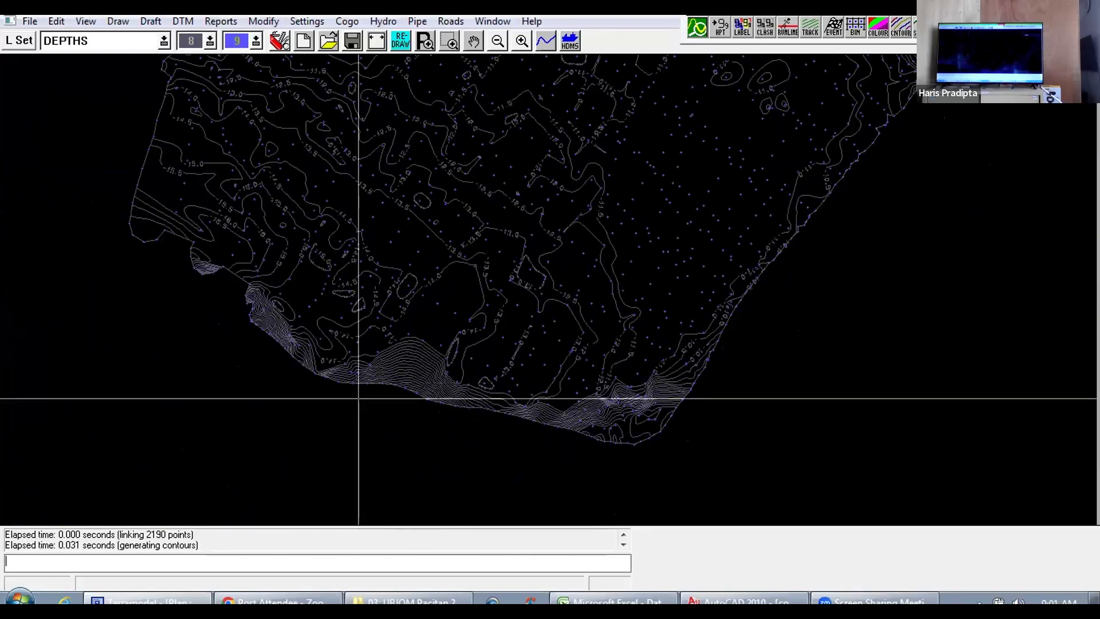
scroll(359, 398, up, 4)
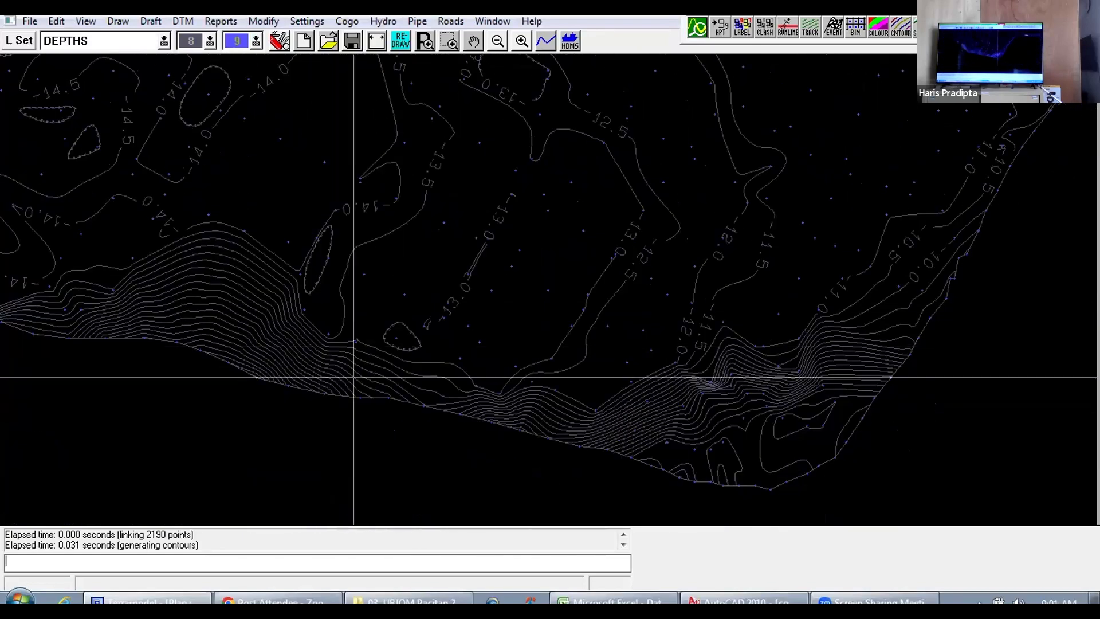
scroll(646, 434, down, 5)
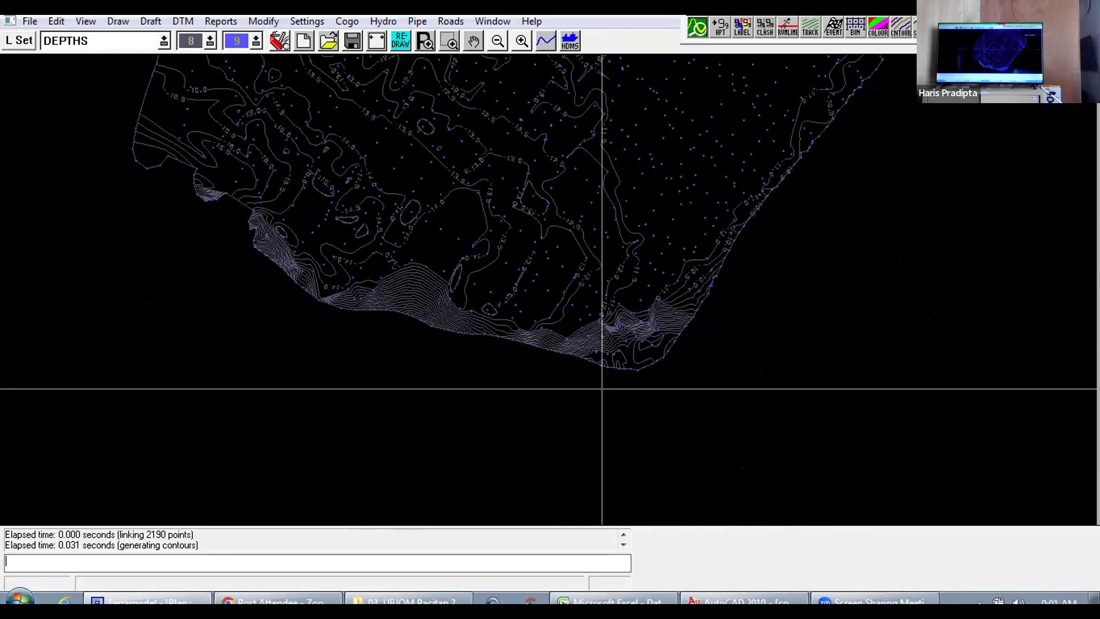
drag(399, 280, 483, 393)
drag(382, 207, 437, 319)
scroll(442, 297, down, 1)
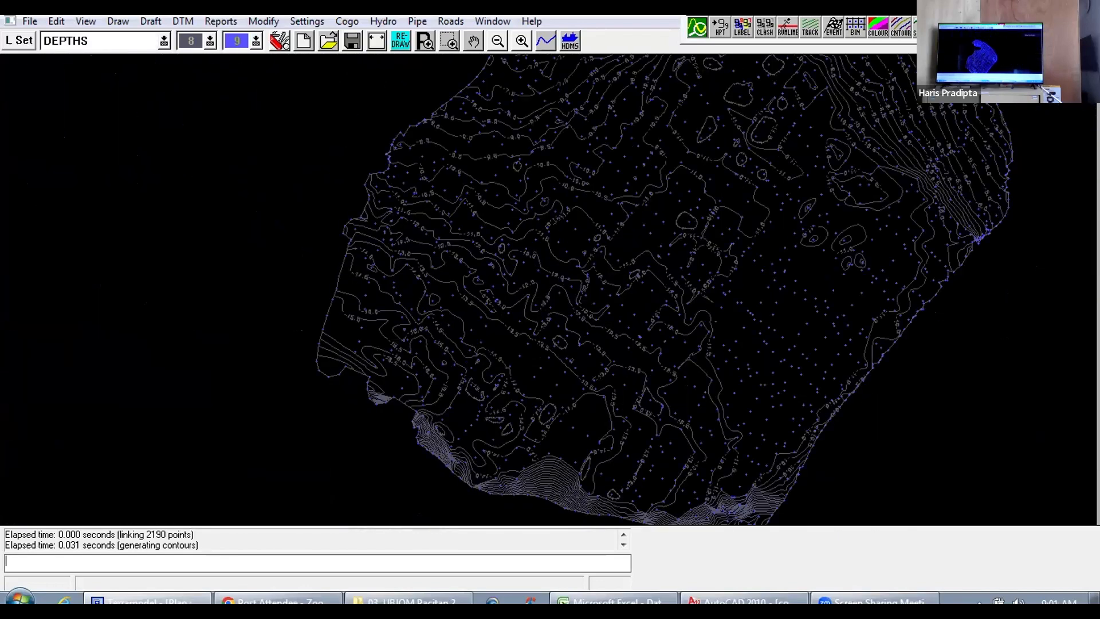
scroll(506, 273, down, 1)
drag(506, 273, 393, 400)
scroll(393, 399, down, 3)
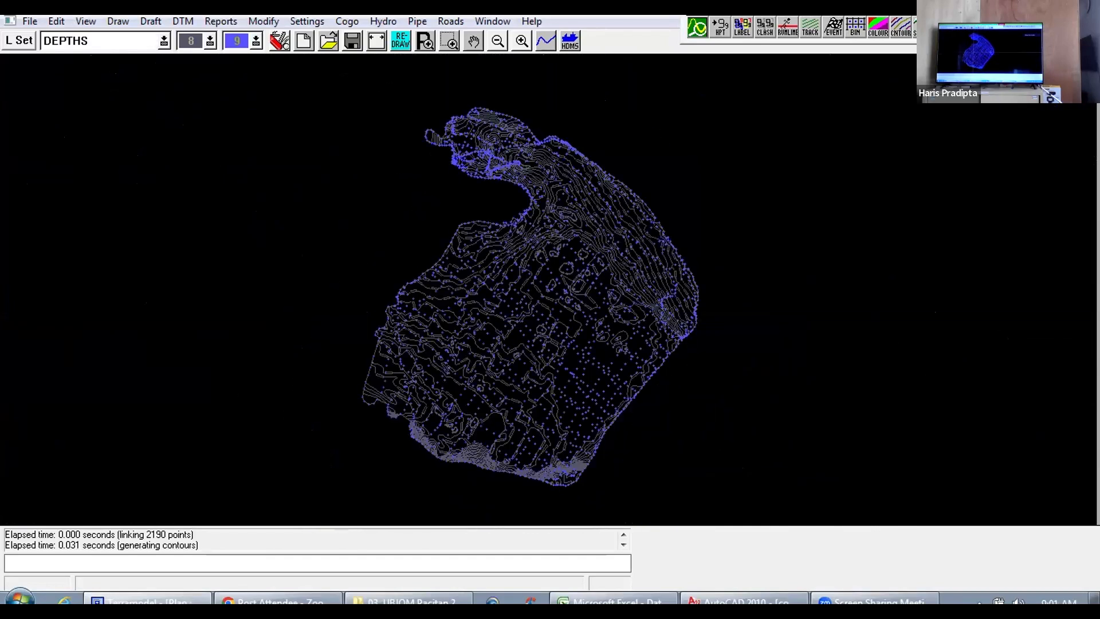
Step: Examine the contour shapes and depth labels in the northern part of the survey, around the narrow neck and curved inlet
mouse_move(460, 316)
mouse_down()
mouse_move(388, 381)
mouse_move(420, 260)
mouse_up()
scroll(375, 308, up, 4)
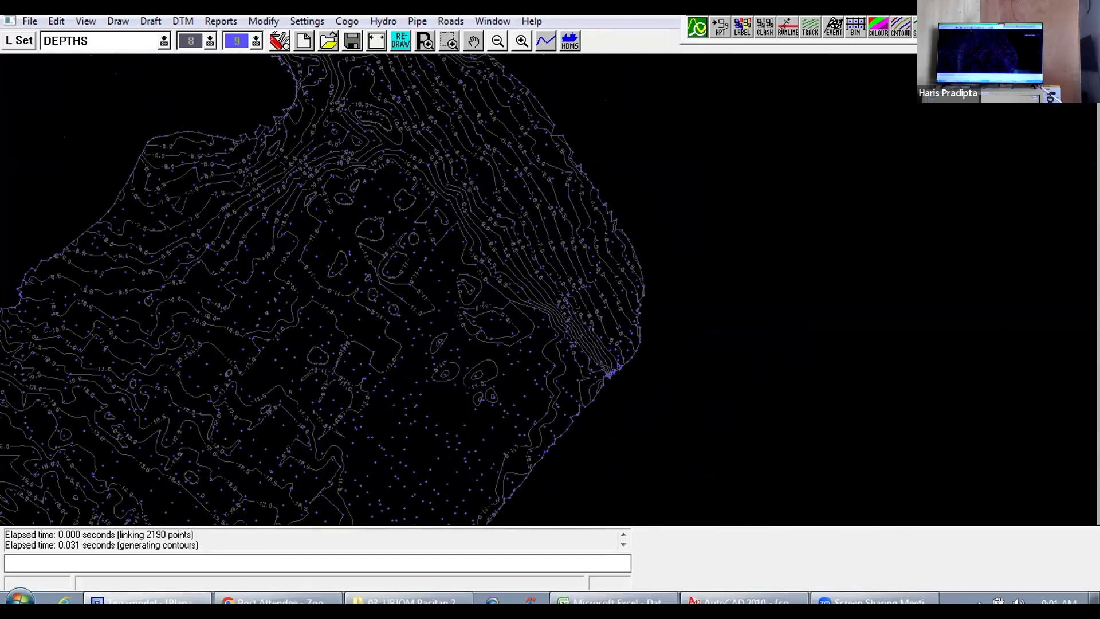
scroll(298, 297, up, 2)
drag(297, 297, 450, 371)
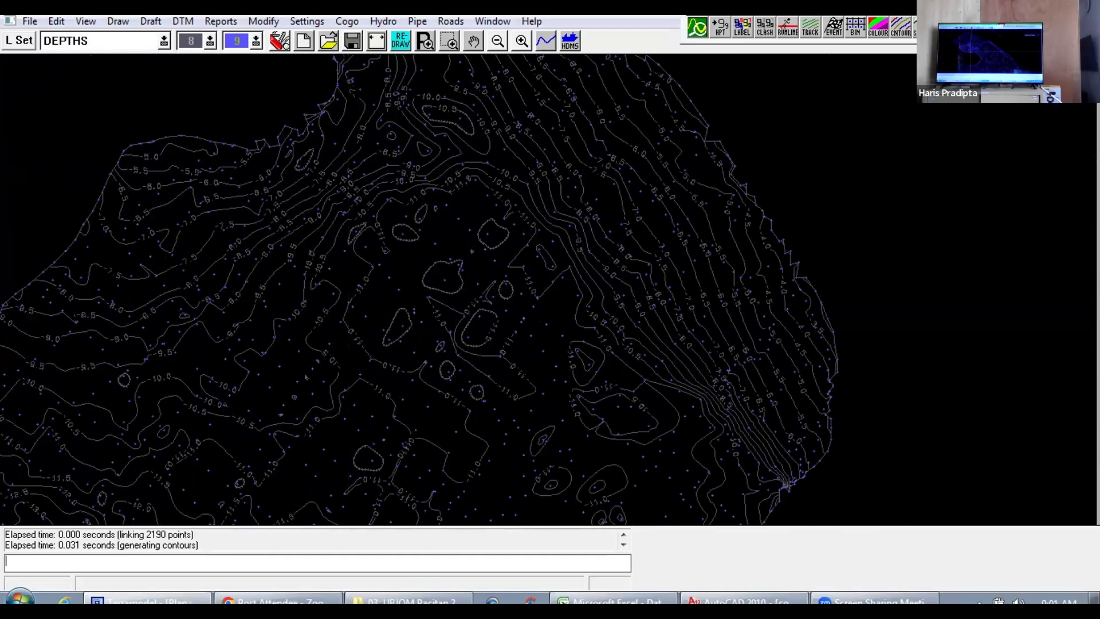
drag(360, 285, 421, 393)
drag(428, 280, 399, 396)
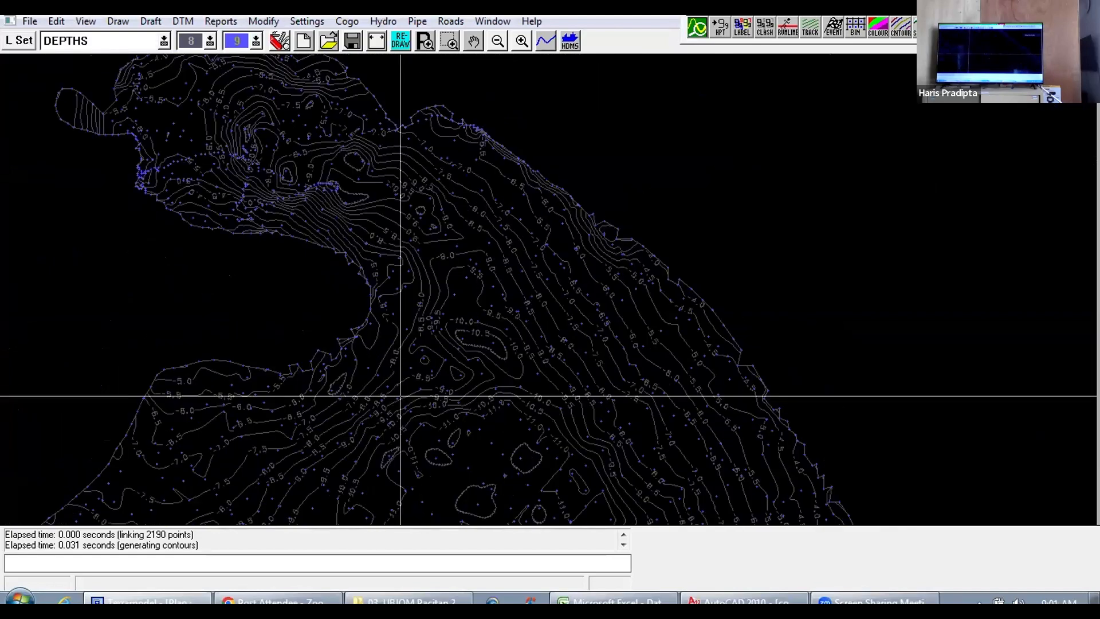
drag(314, 310, 400, 384)
scroll(372, 335, up, 3)
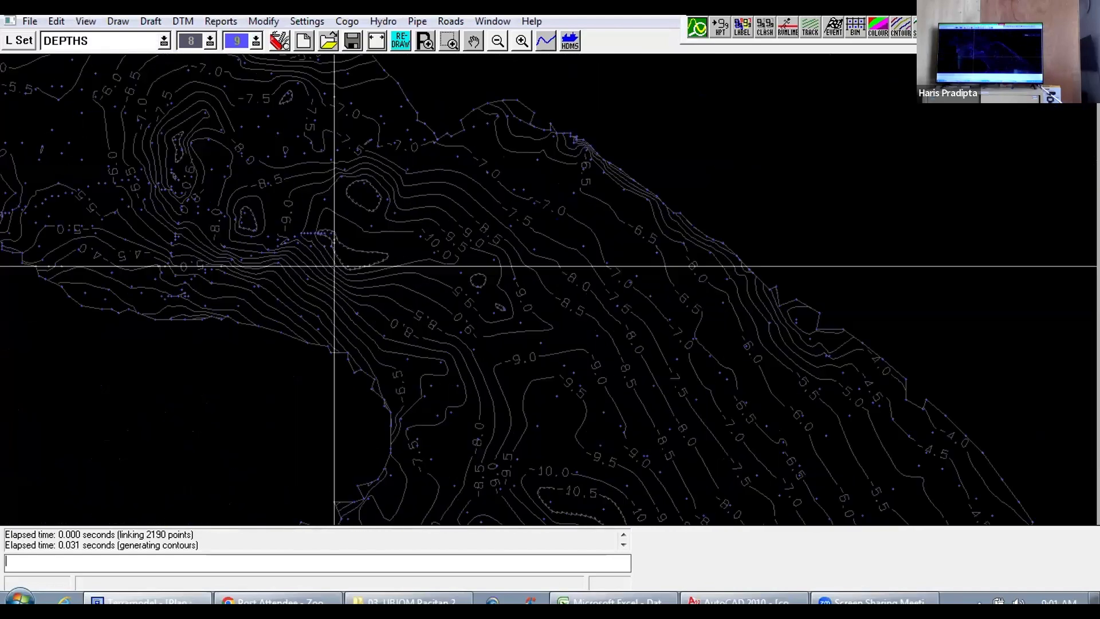
scroll(334, 274, up, 3)
drag(340, 286, 417, 336)
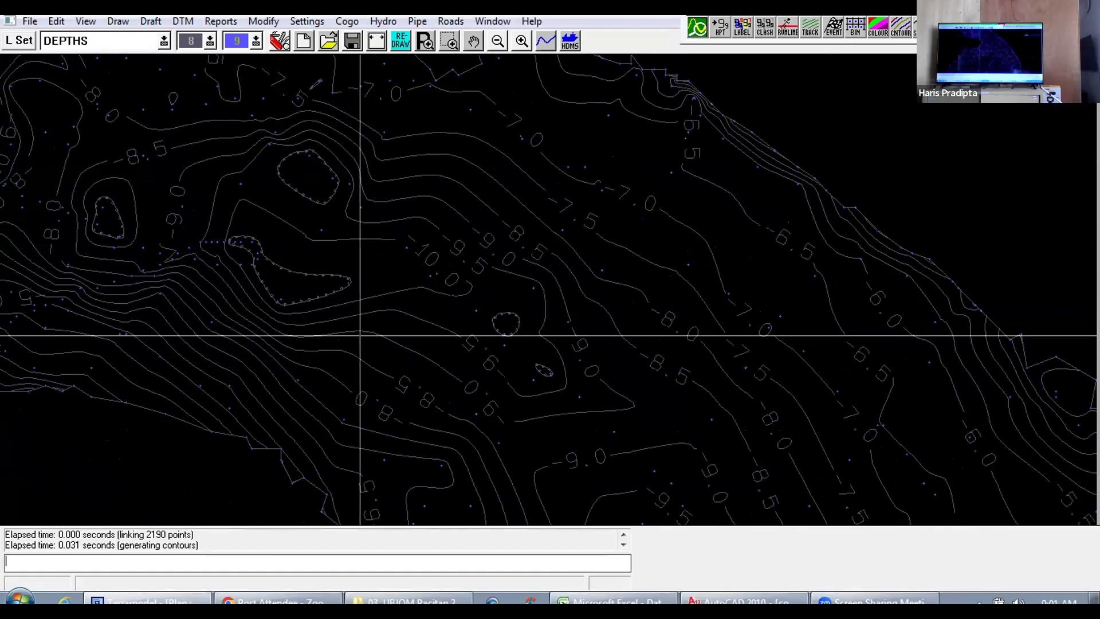
drag(334, 325, 437, 331)
drag(346, 317, 402, 372)
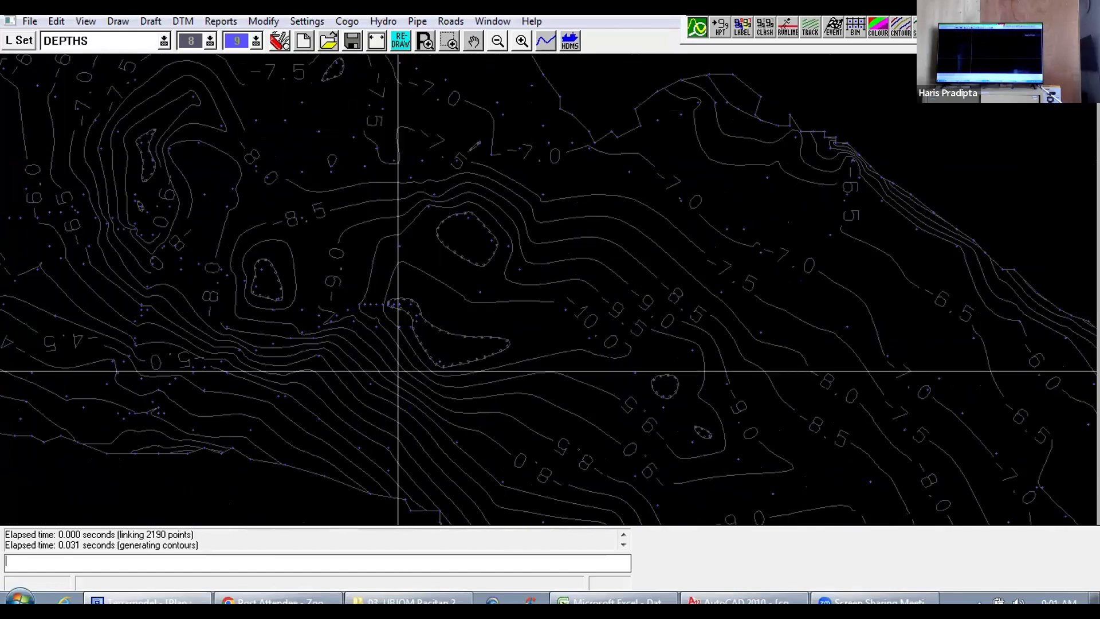
scroll(398, 371, down, 8)
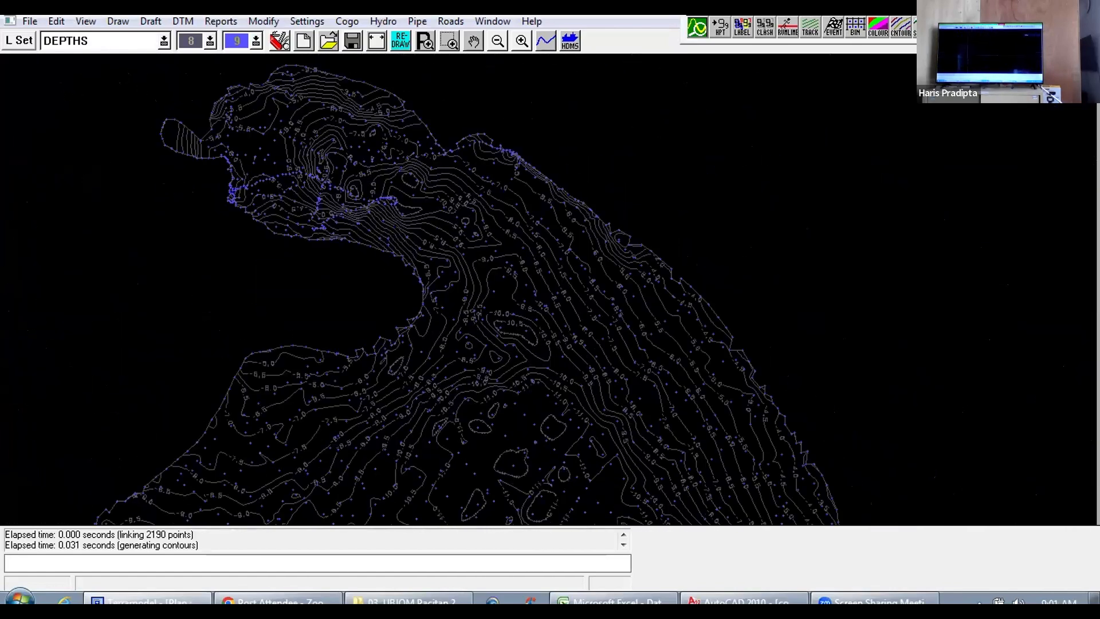
scroll(516, 339, up, 4)
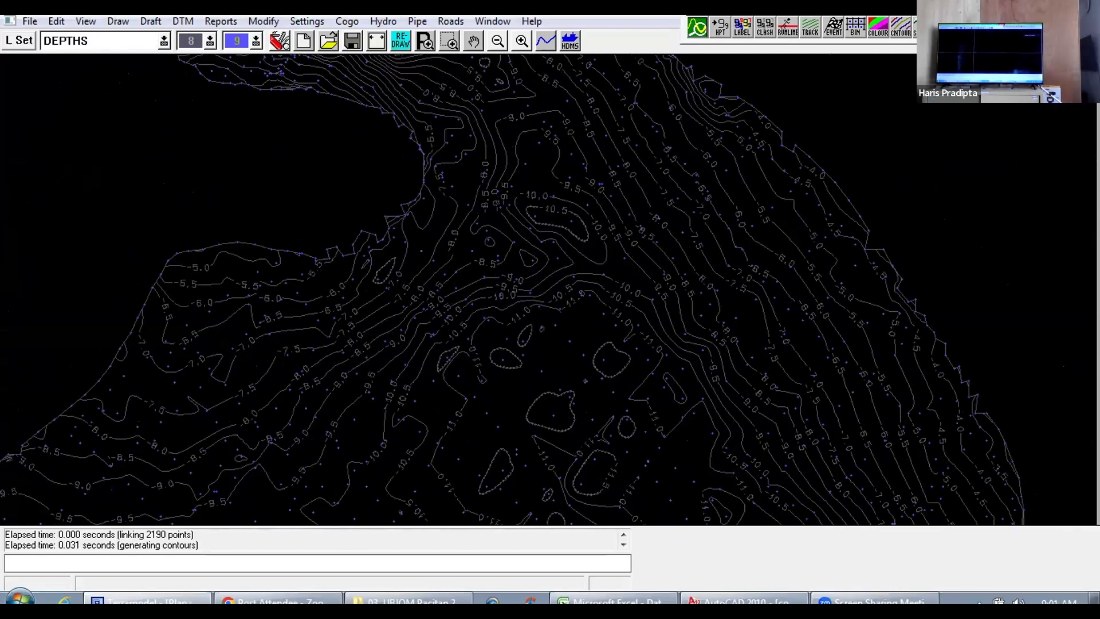
scroll(379, 312, up, 3)
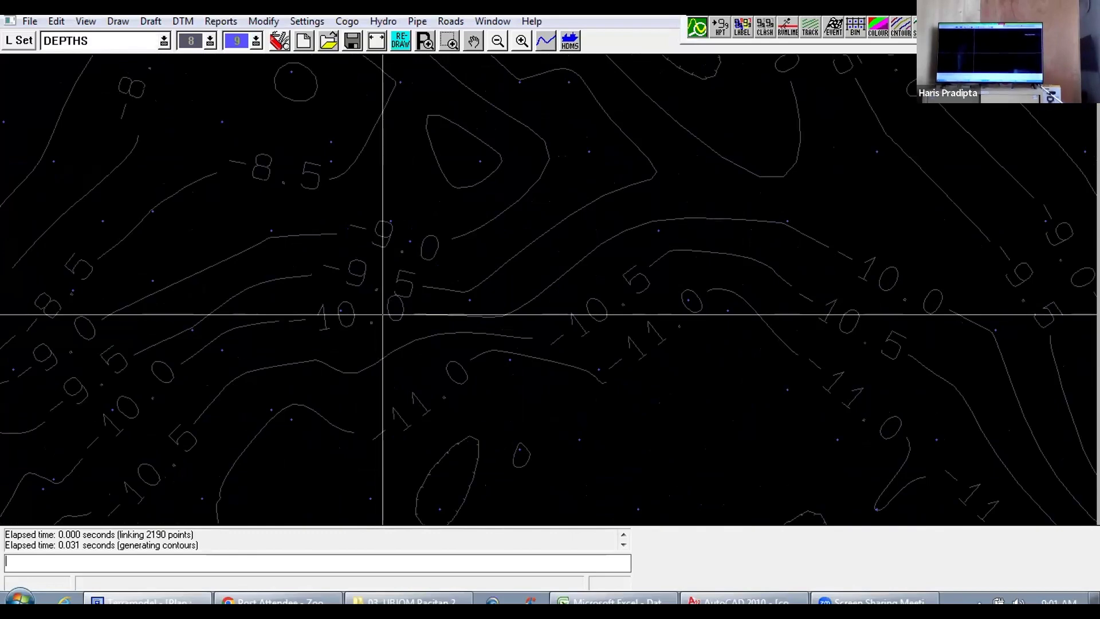
scroll(395, 316, down, 5)
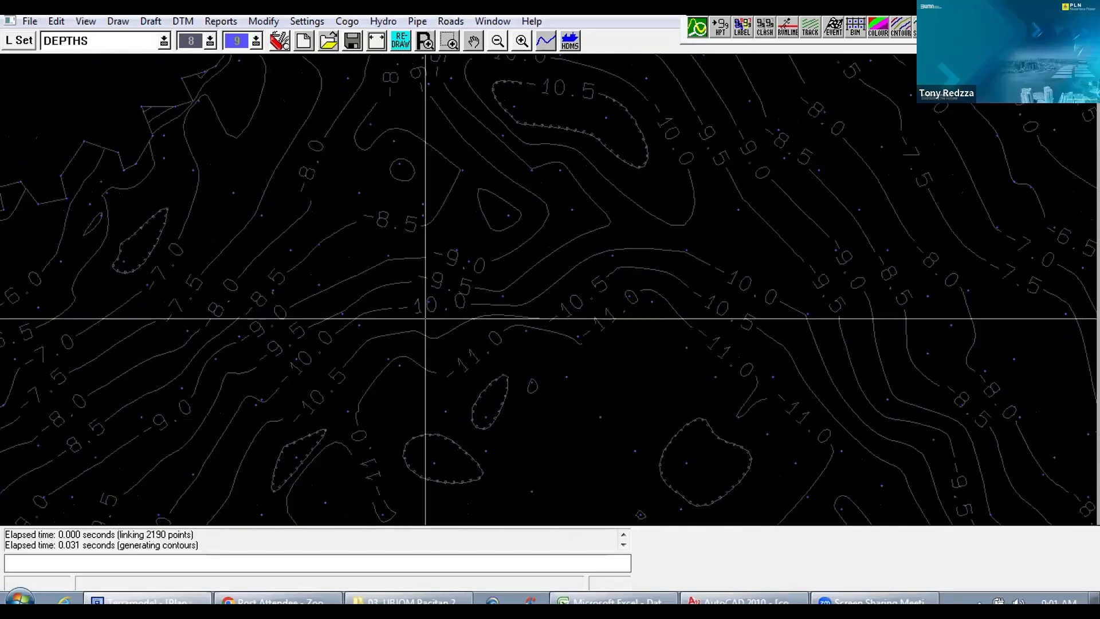
scroll(515, 298, down, 3)
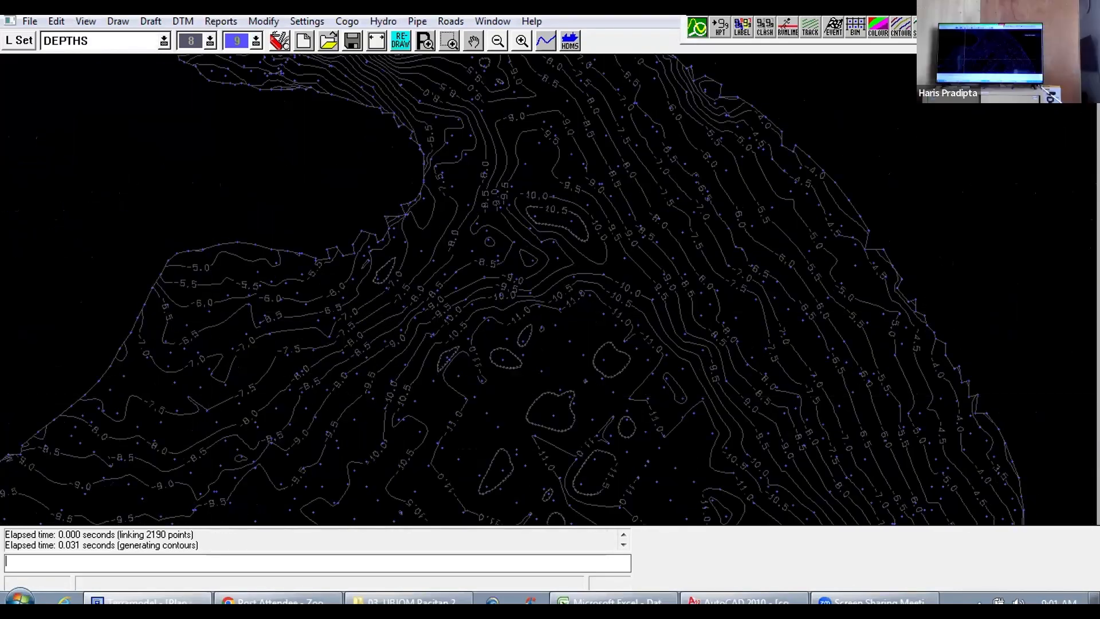
Step: Model the DEPTHS layer in the 3D Visualizer, inspect the surface from the side and from above, and close the model
scroll(324, 352, down, 3)
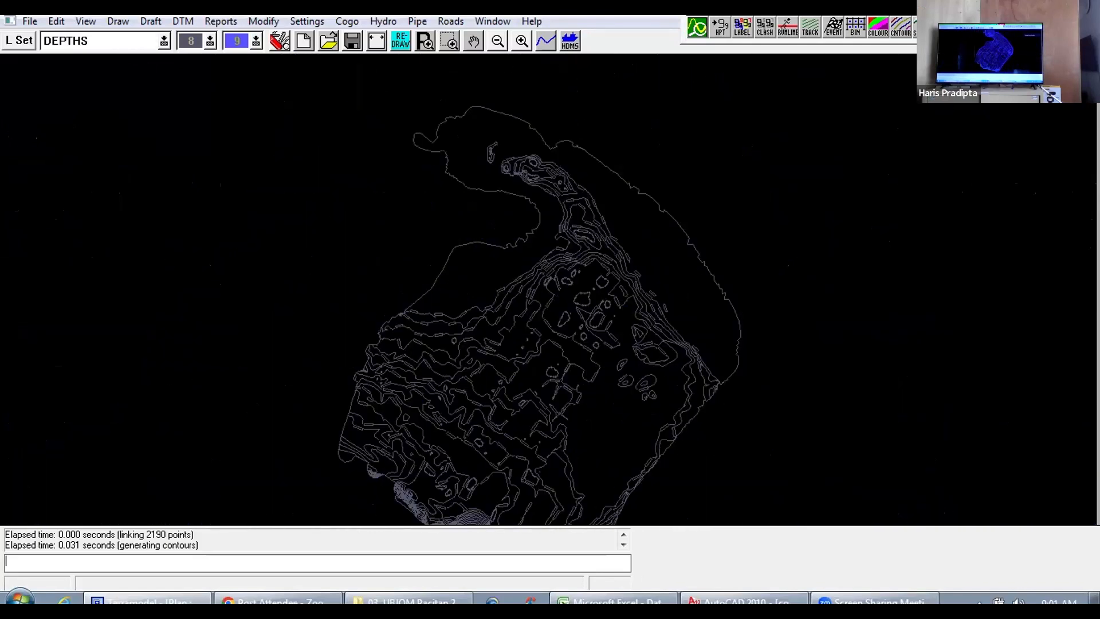
mouse_move(339, 376)
mouse_down()
mouse_move(395, 322)
mouse_move(381, 343)
mouse_up()
scroll(395, 323, down, 1)
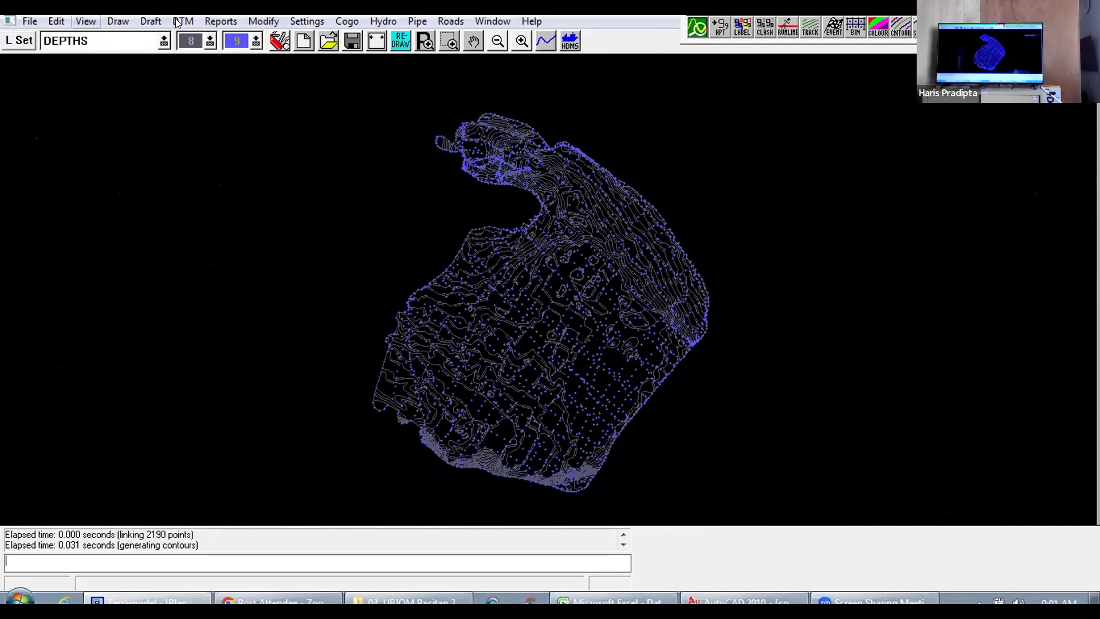
click(182, 22)
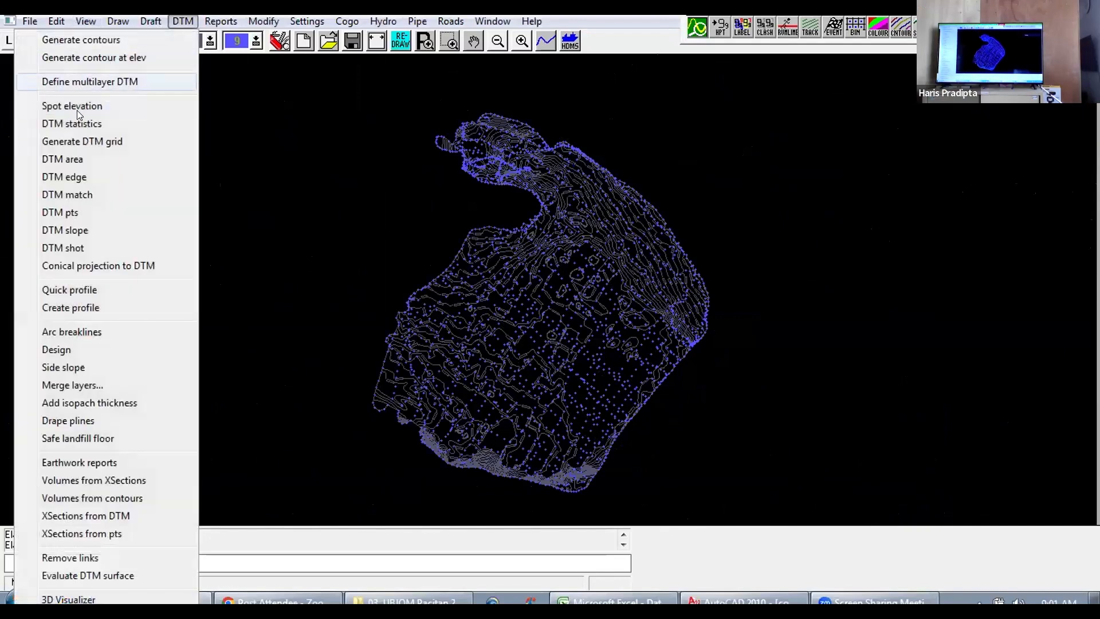
click(69, 598)
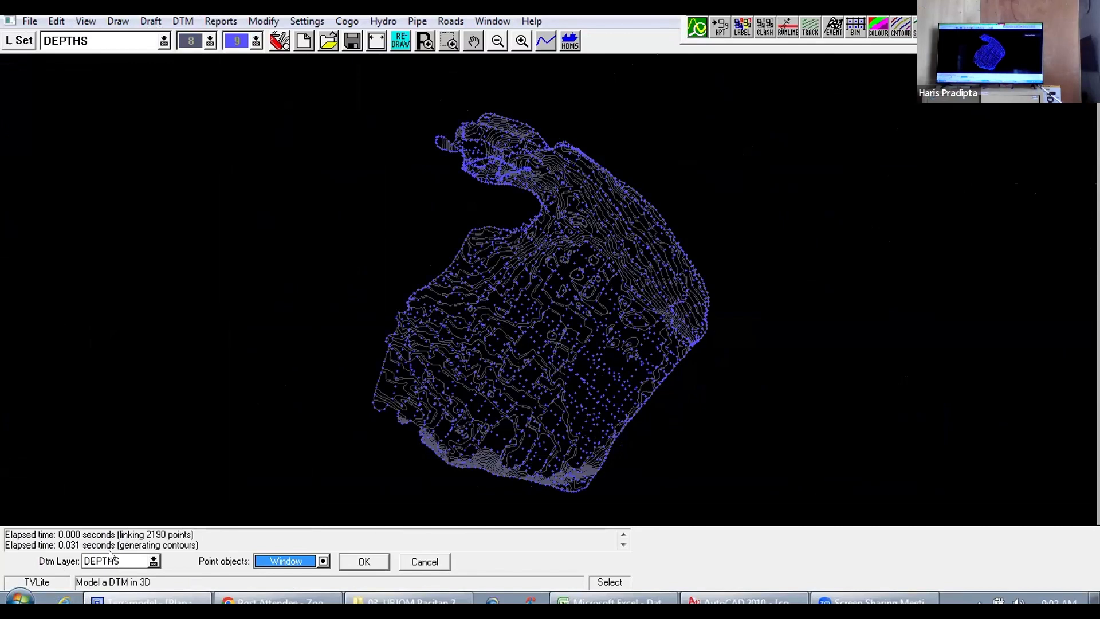
click(364, 561)
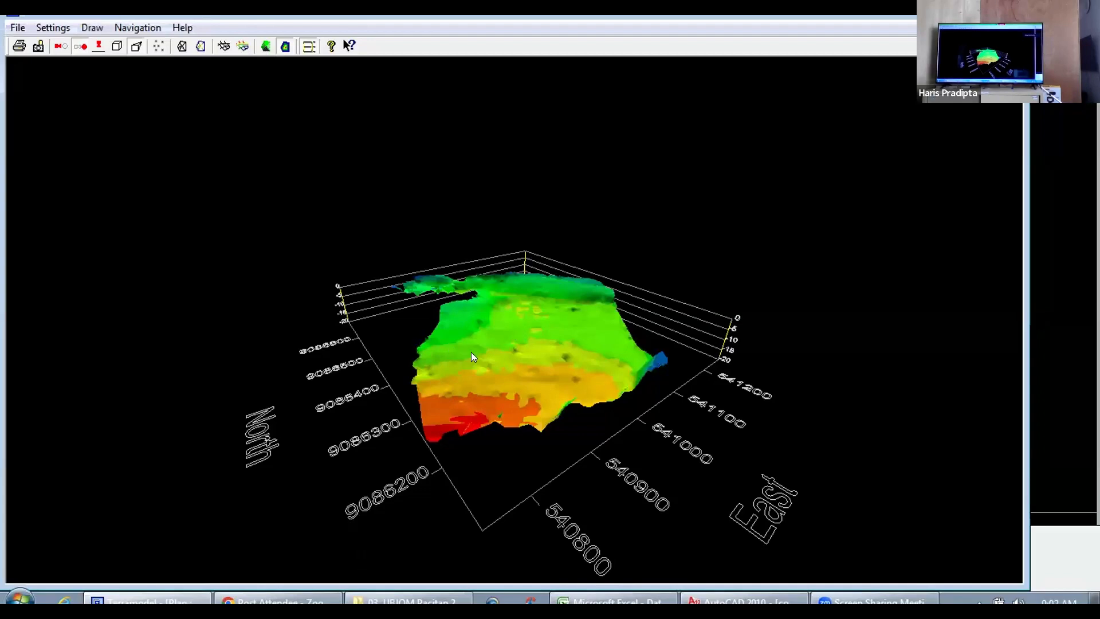
drag(470, 353, 519, 203)
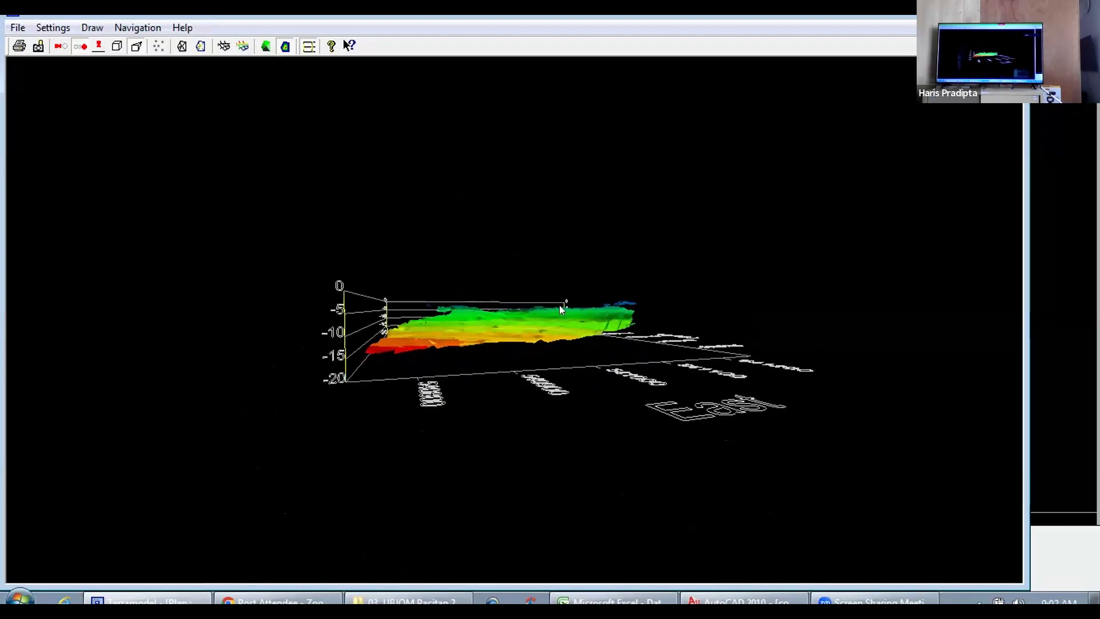
drag(561, 310, 677, 342)
drag(588, 331, 420, 389)
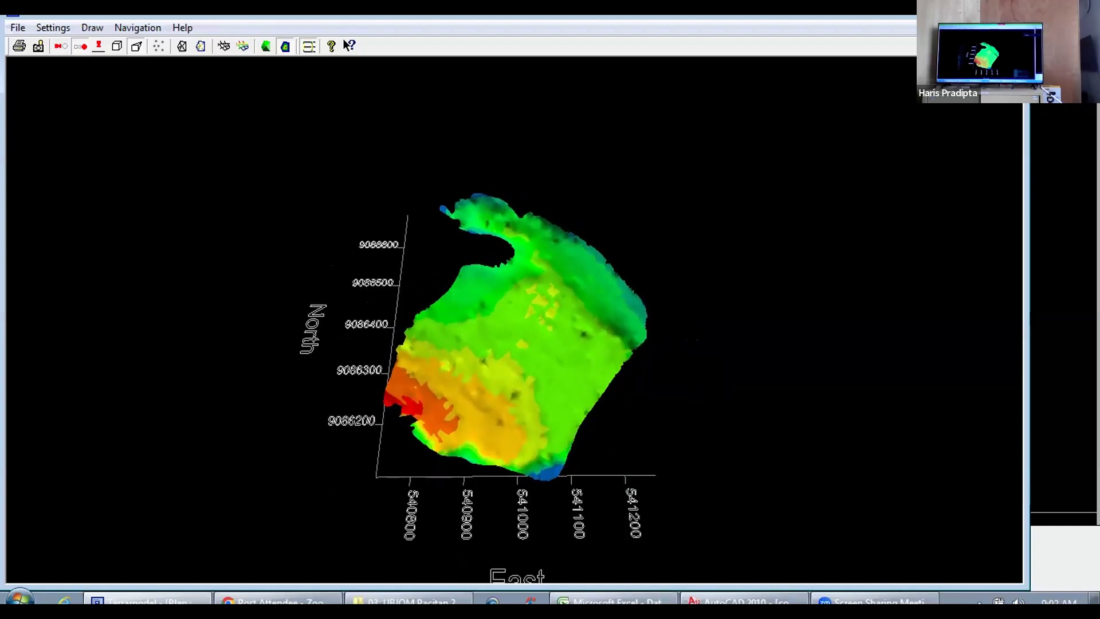
click(1013, 9)
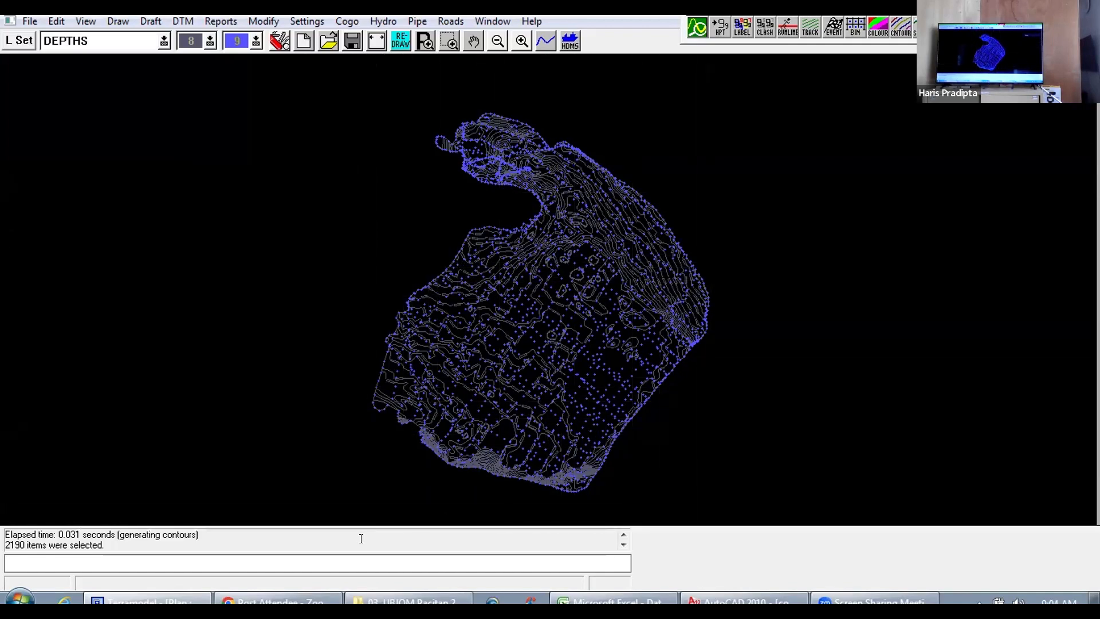
Step: Check the FIX folder of the 03. UBJOM Pacitan 2021 project for the available drawings and return to Terramodel
click(407, 600)
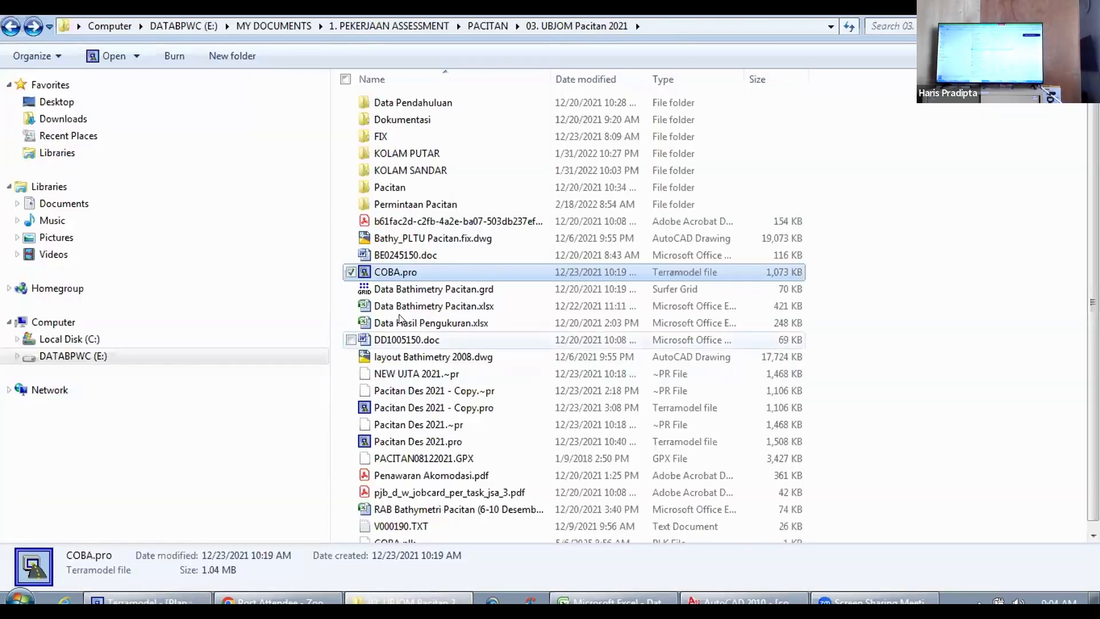
double_click(416, 139)
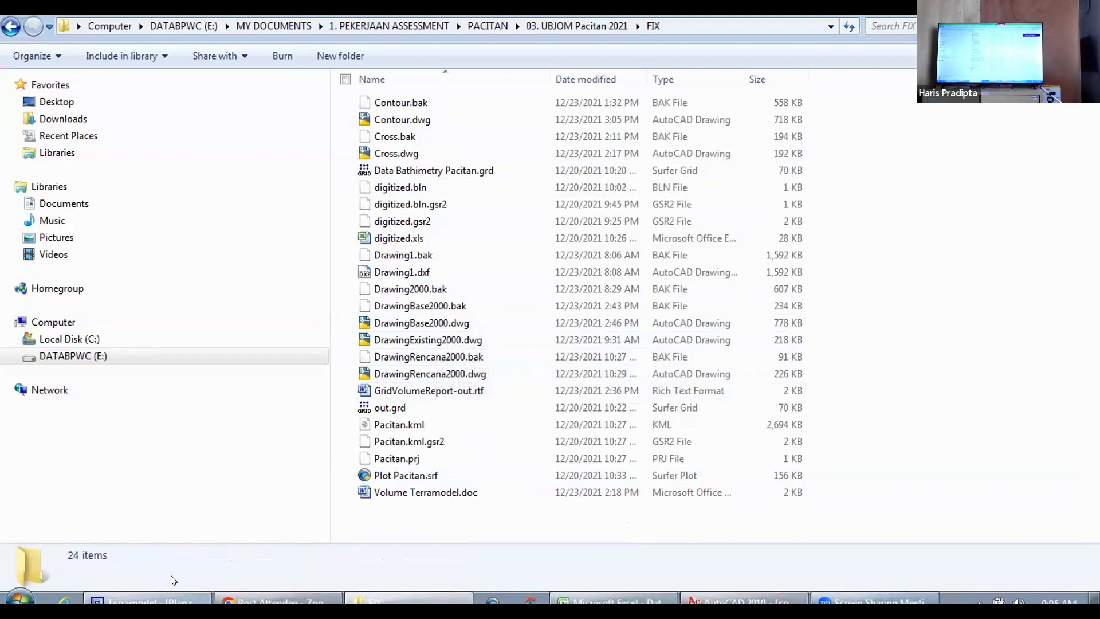
click(152, 600)
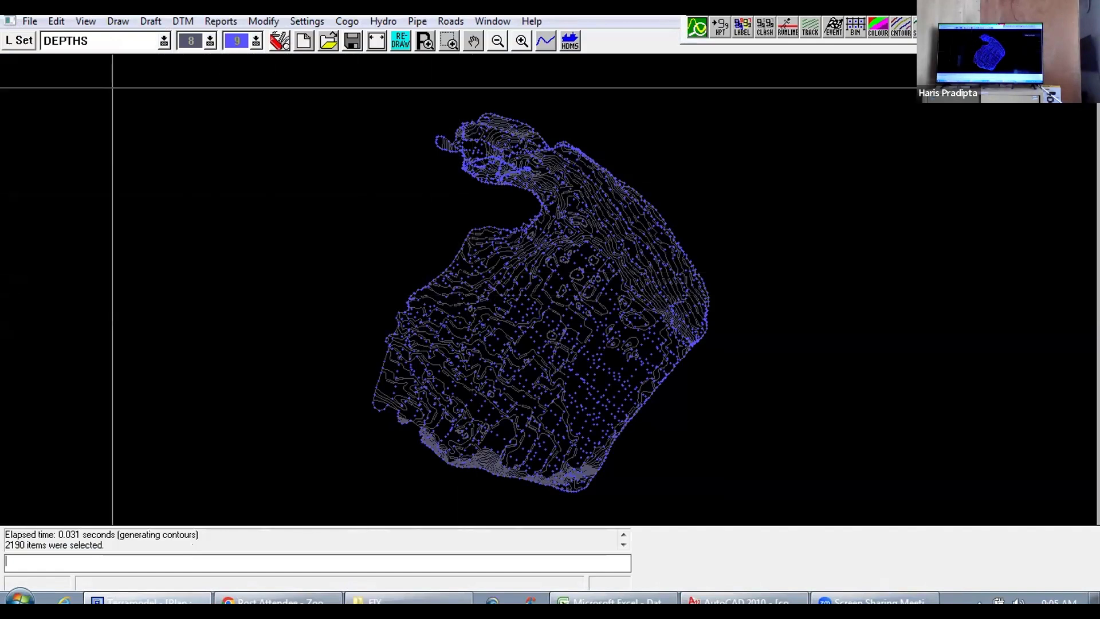
Step: Turn off the Visible and Snap status of the DEPTHS, DEPTHS_CON and DEPTHS_ICON layers
click(18, 41)
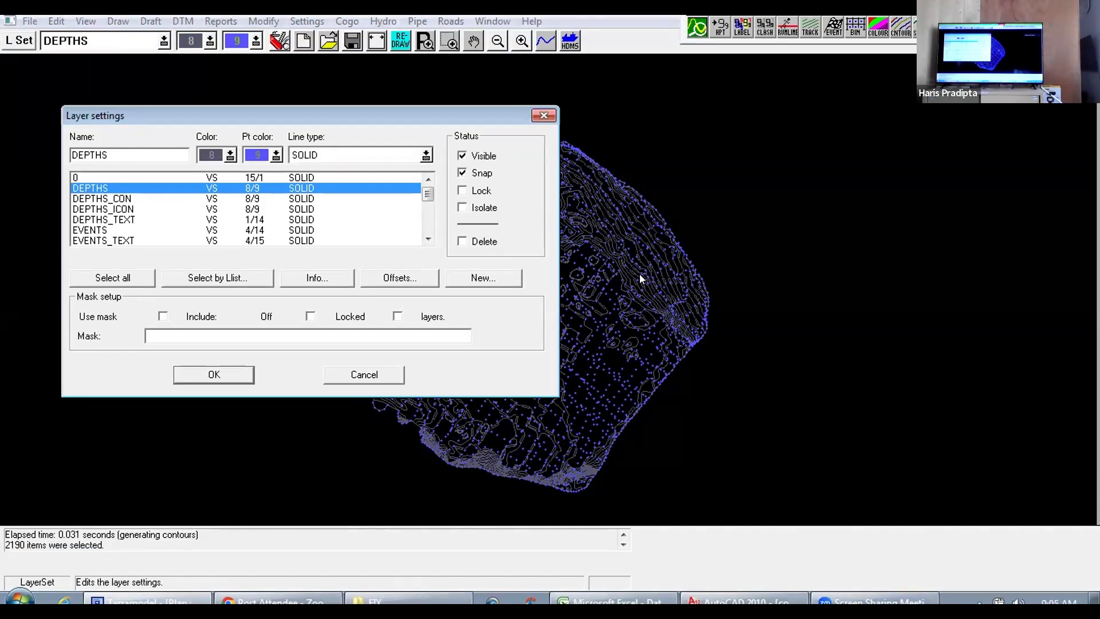
click(461, 155)
click(461, 172)
click(366, 198)
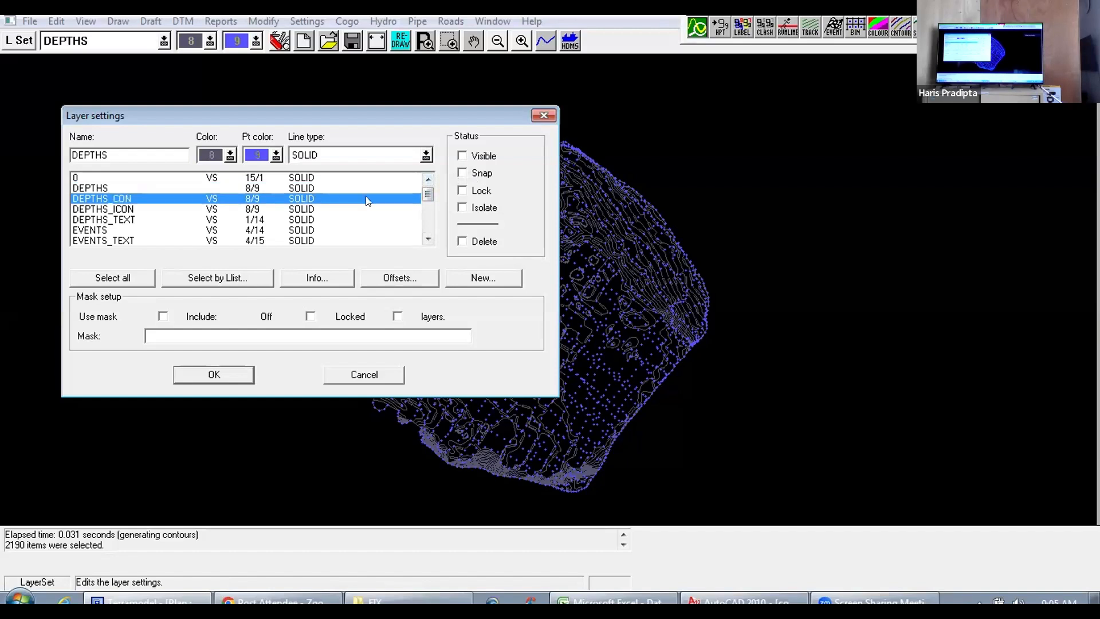
click(462, 156)
click(461, 173)
click(235, 213)
click(462, 156)
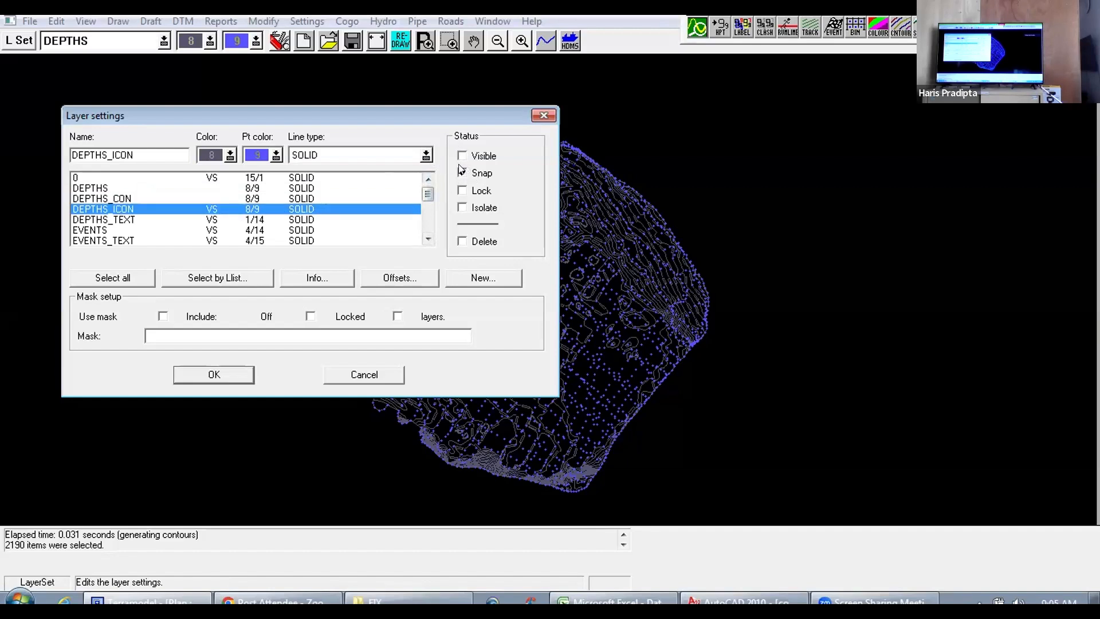
click(461, 171)
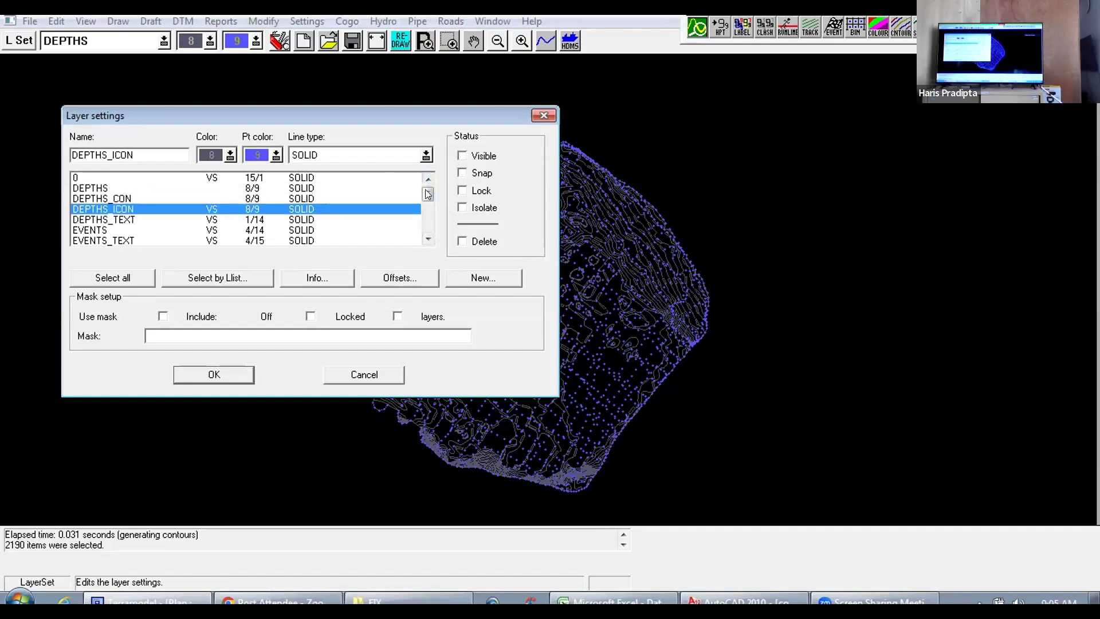
click(221, 374)
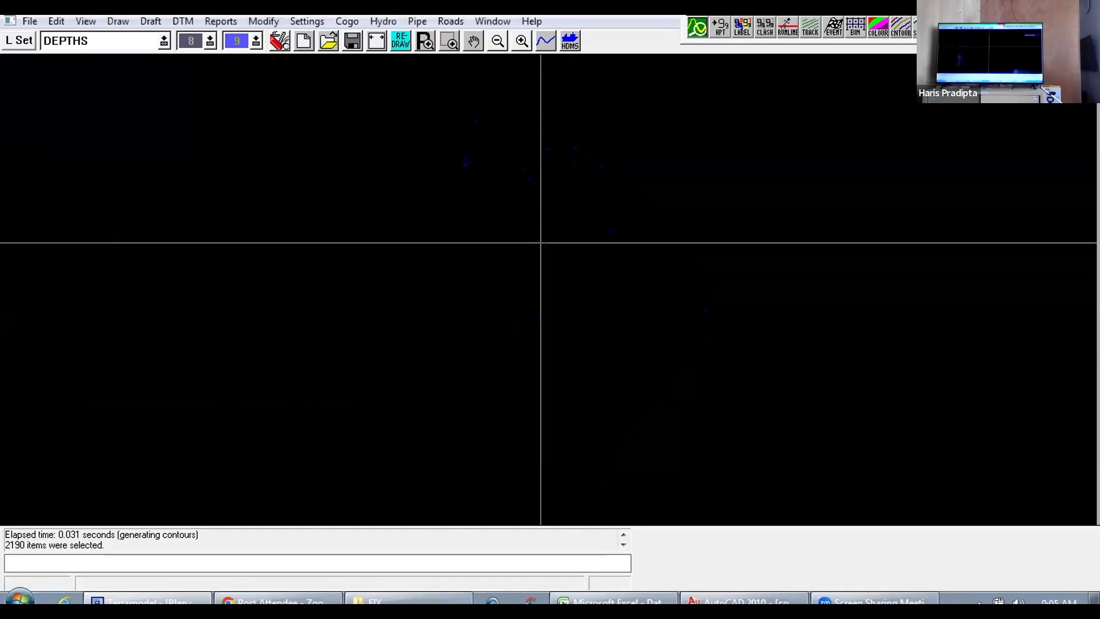
Step: Delete the scattered leftover points still displayed, using a Window selection around them
scroll(541, 243, down, 1)
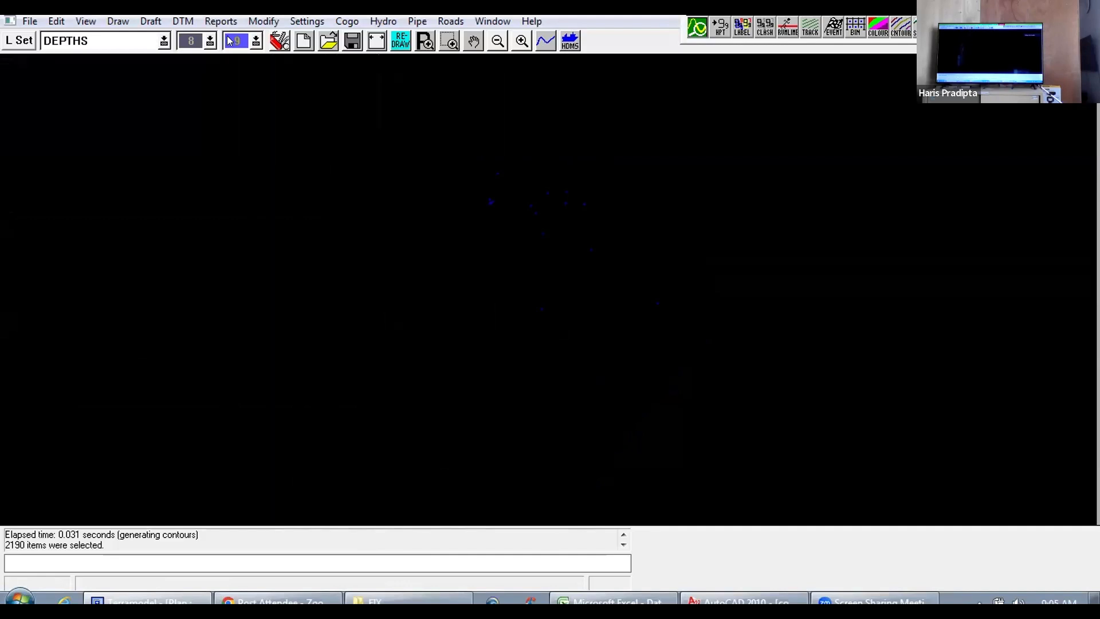
click(56, 22)
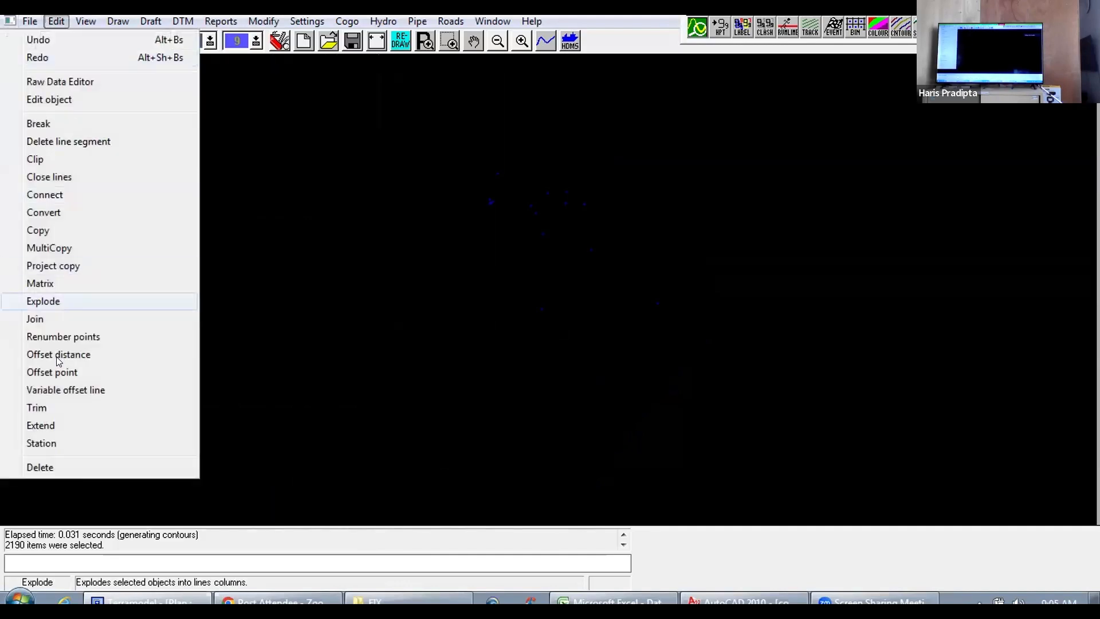
click(44, 465)
right_click(519, 218)
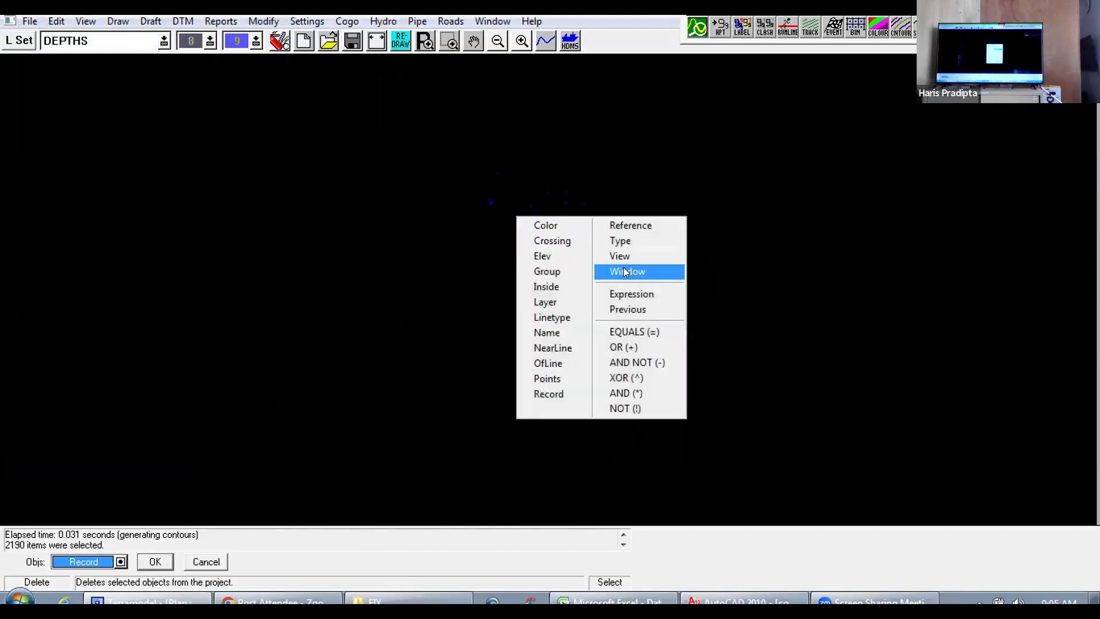
click(624, 271)
click(432, 132)
click(779, 437)
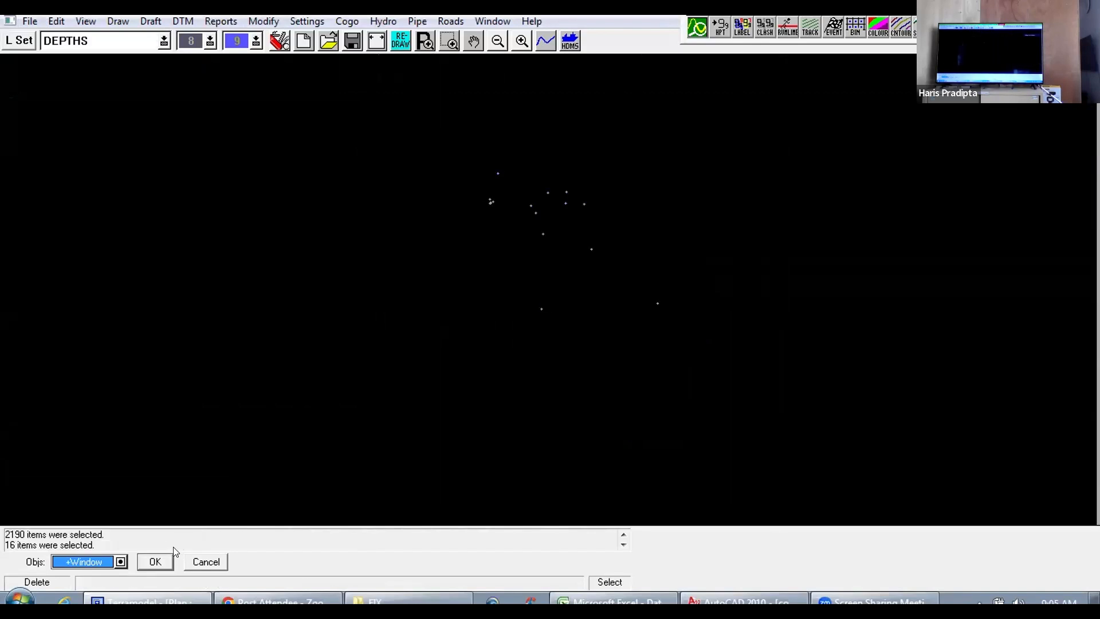
click(155, 561)
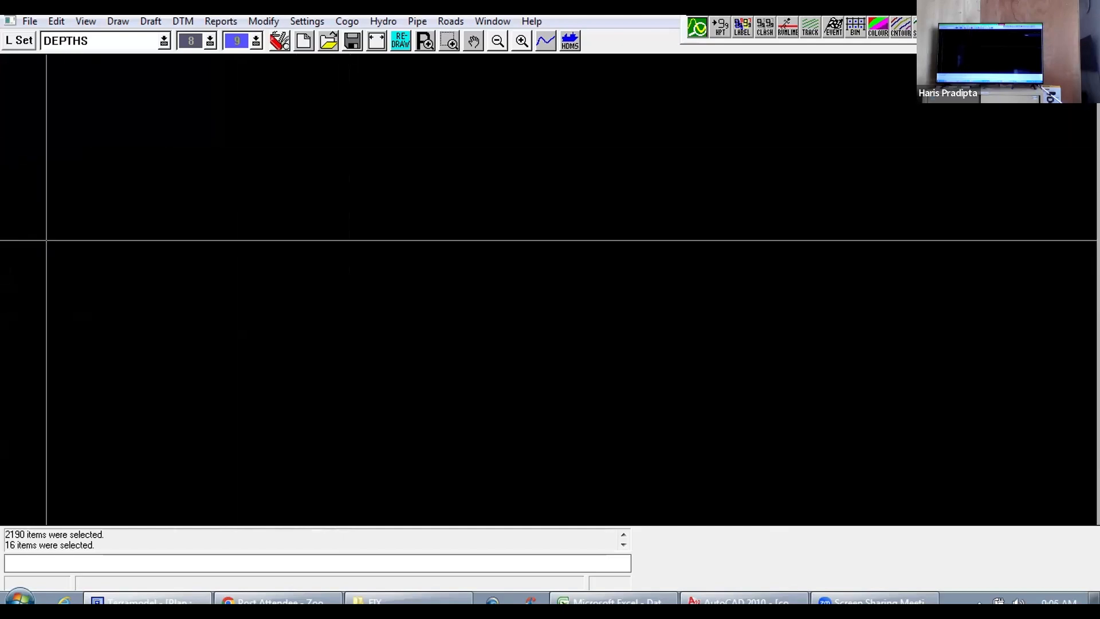
Step: Import the AutoCAD drawing DrawingRencana2000.dwg from the FIX folder into the Plan view
click(29, 21)
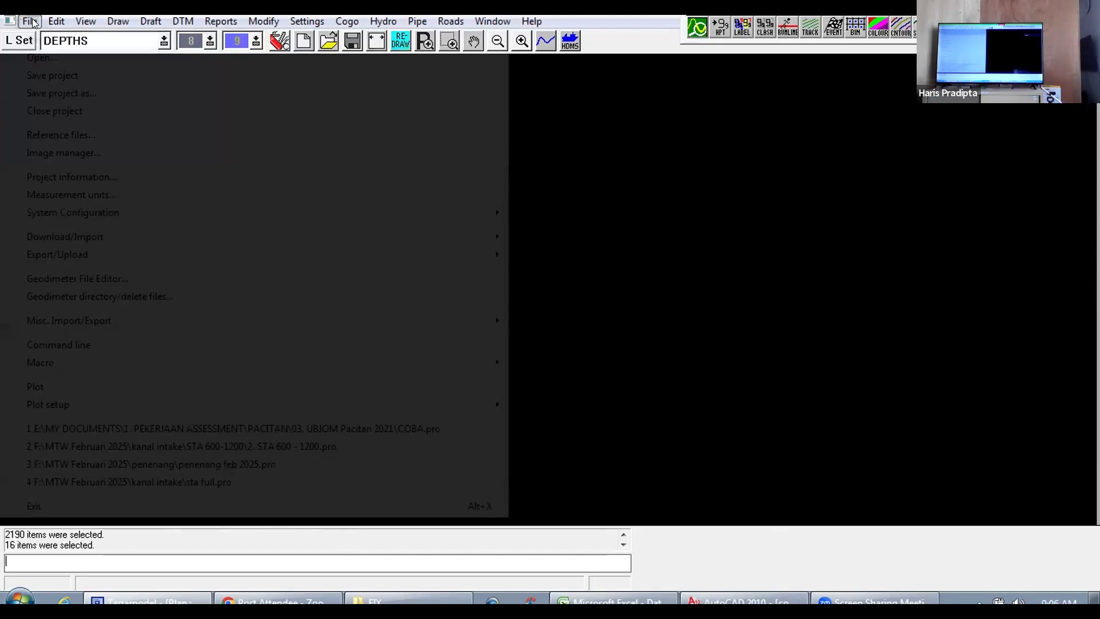
mouse_move(337, 227)
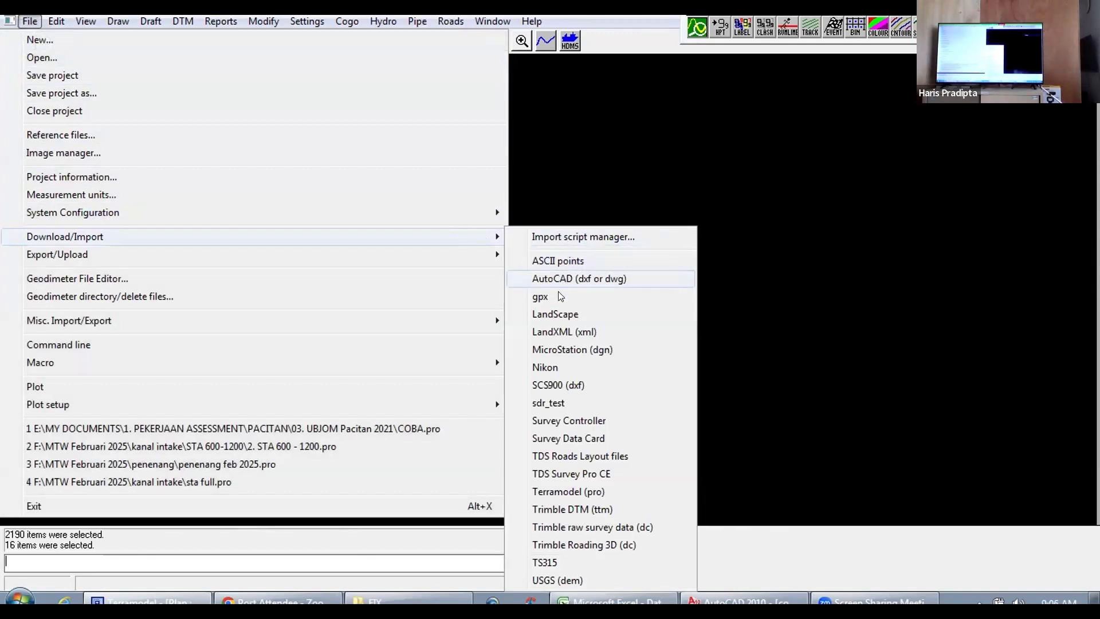
click(579, 278)
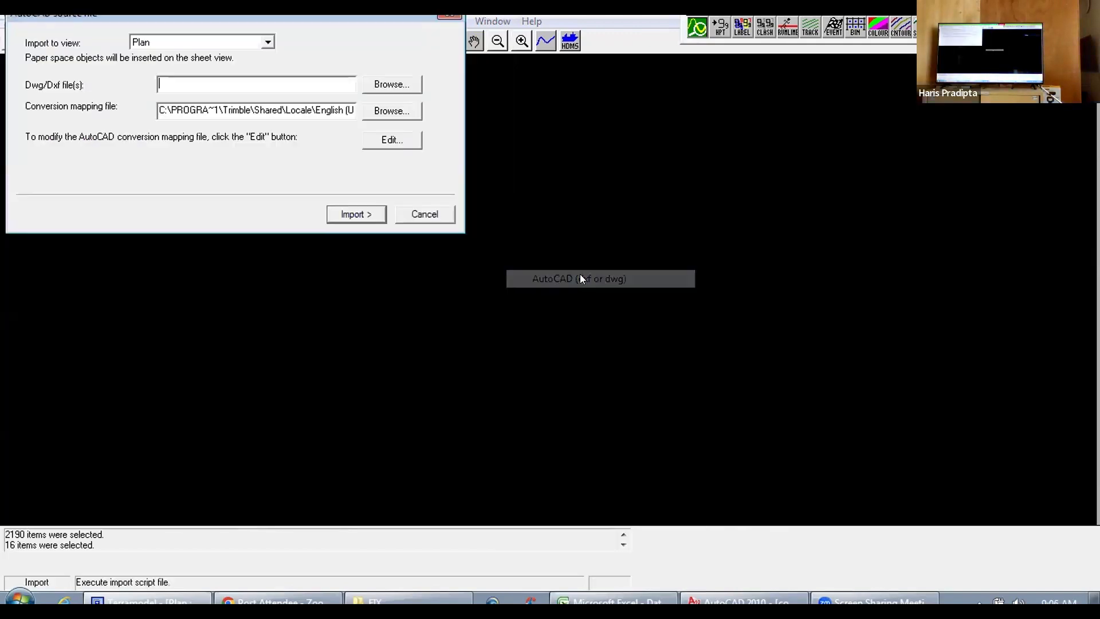
click(401, 88)
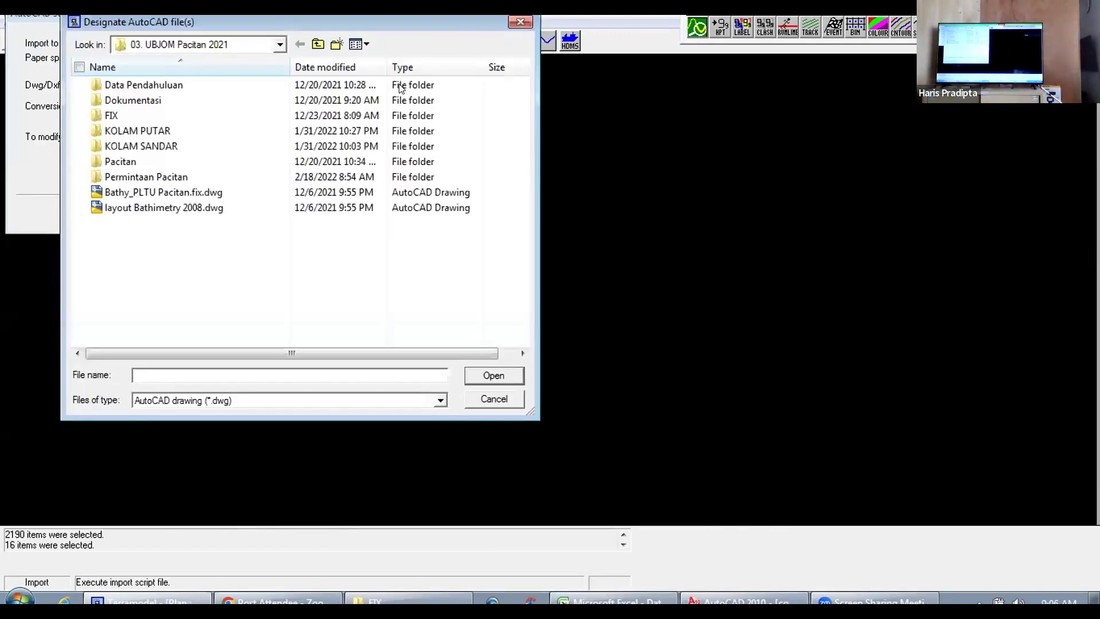
click(132, 120)
double_click(132, 121)
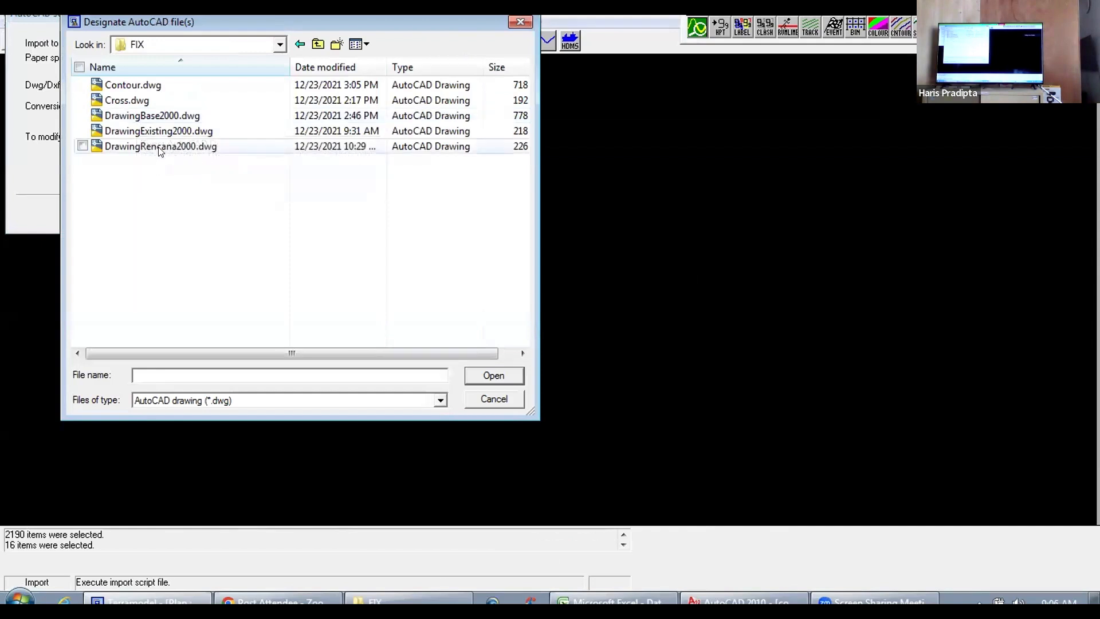
click(160, 148)
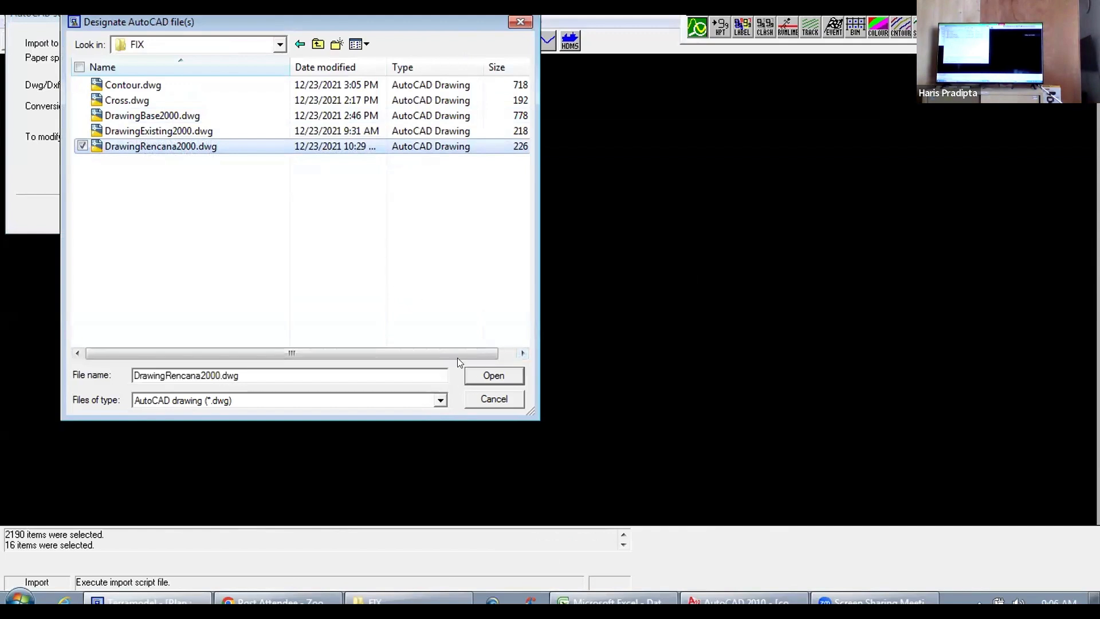
click(486, 374)
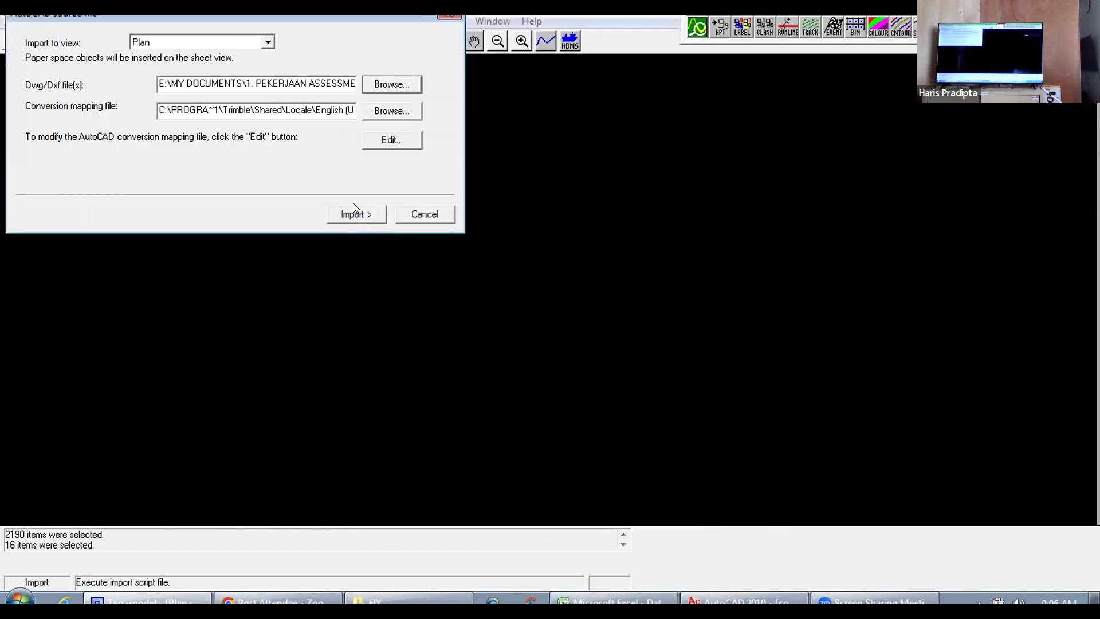
click(352, 213)
click(659, 356)
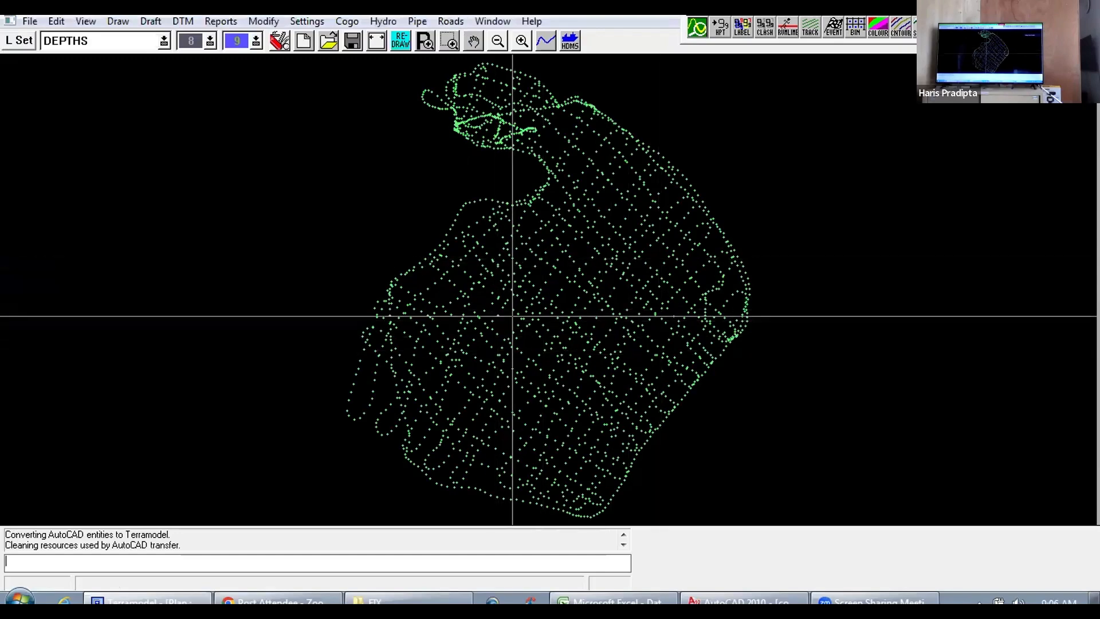
Step: Identify several imported points along the southwestern edge of the survey area to check their elevation and layer
scroll(501, 335, up, 2)
scroll(499, 335, down, 2)
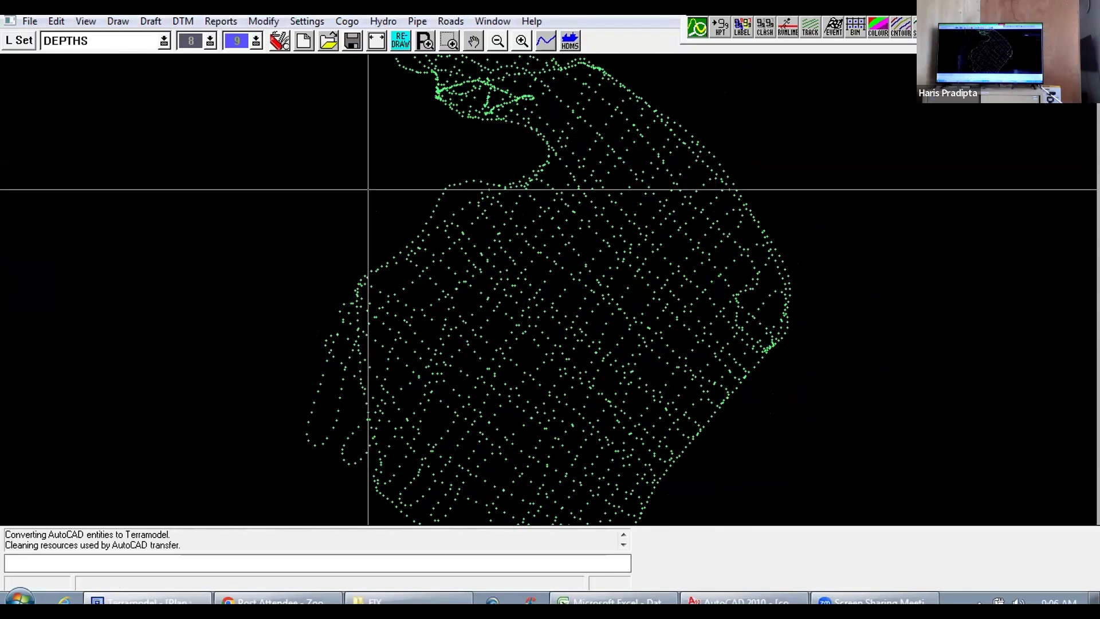
click(264, 21)
mouse_move(220, 21)
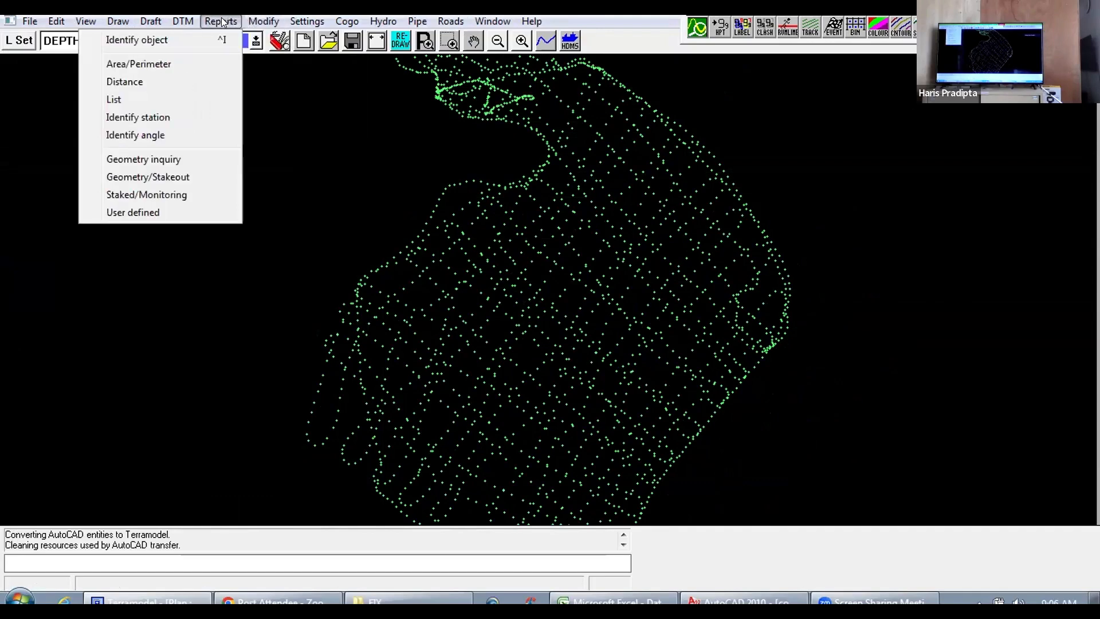
click(156, 39)
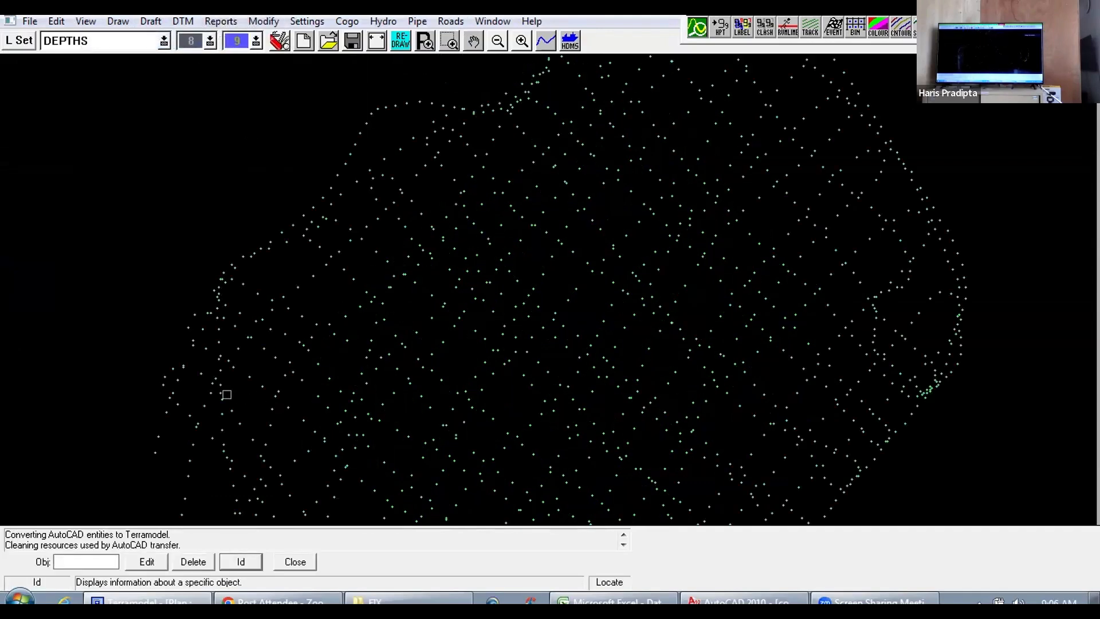
drag(114, 391, 211, 314)
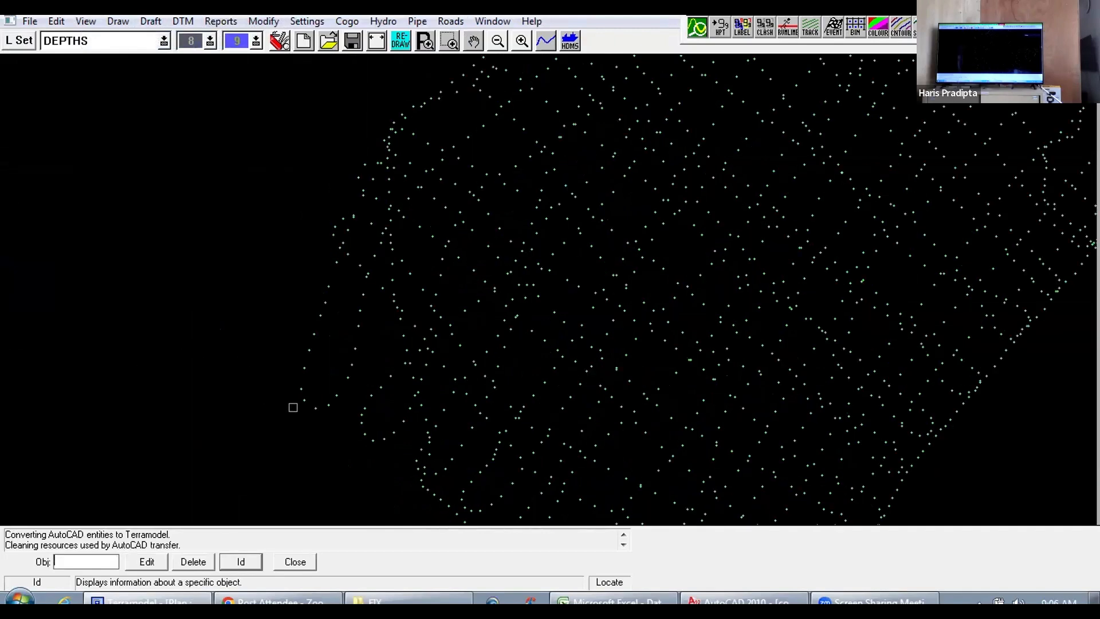
scroll(321, 410, up, 2)
click(259, 417)
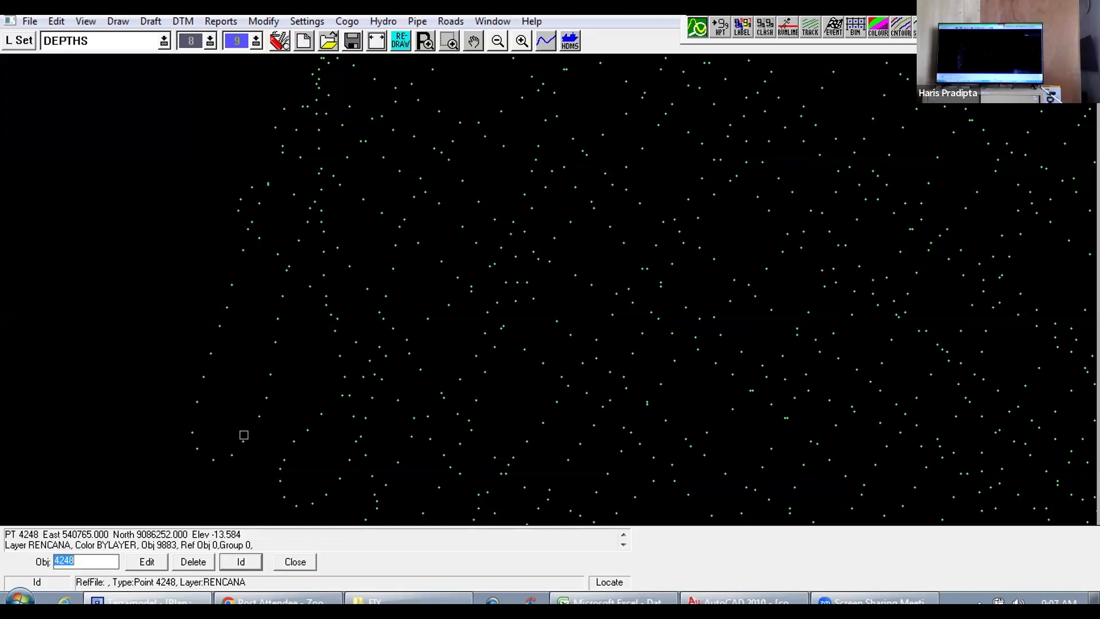
click(243, 441)
click(232, 458)
click(215, 459)
click(232, 453)
Step: Identify points inside the survey area to check their elevations, and end the object inquiry
click(393, 269)
click(492, 266)
key(Return)
click(294, 562)
scroll(343, 319, down, 5)
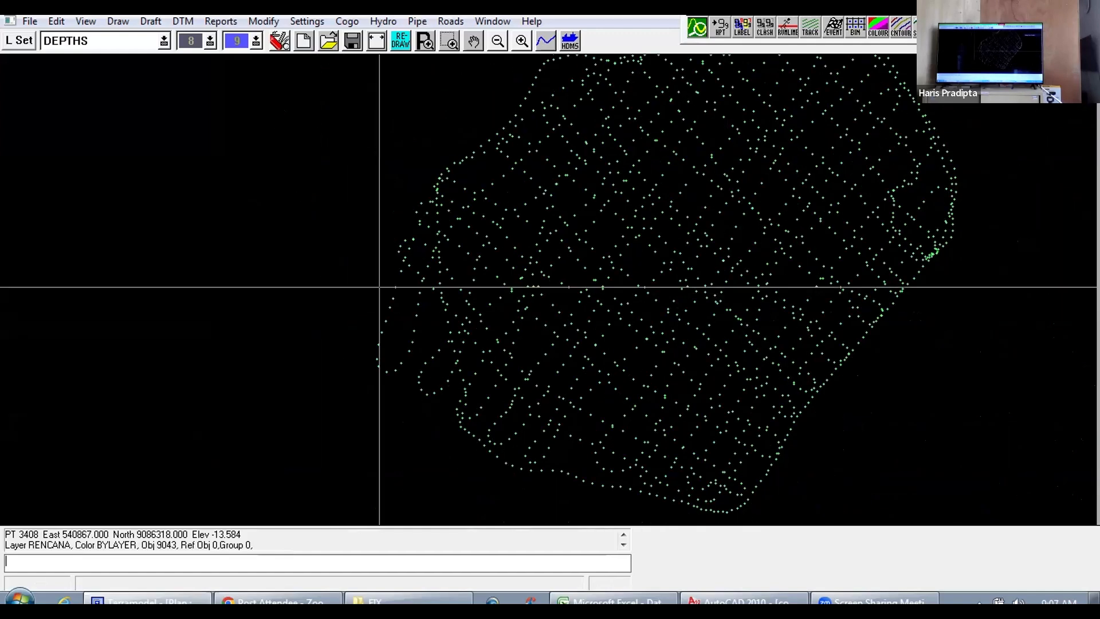
scroll(422, 297, down, 3)
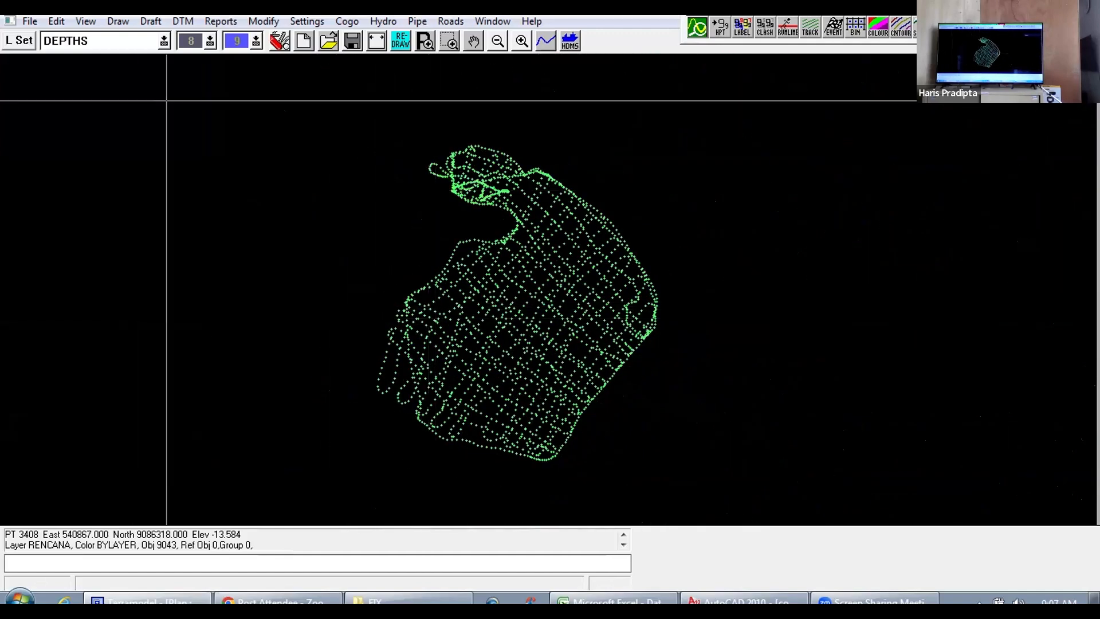
Step: Move all the displayed survey points to the RENCANA layer with ReLayer, using a Window selection around them
click(264, 22)
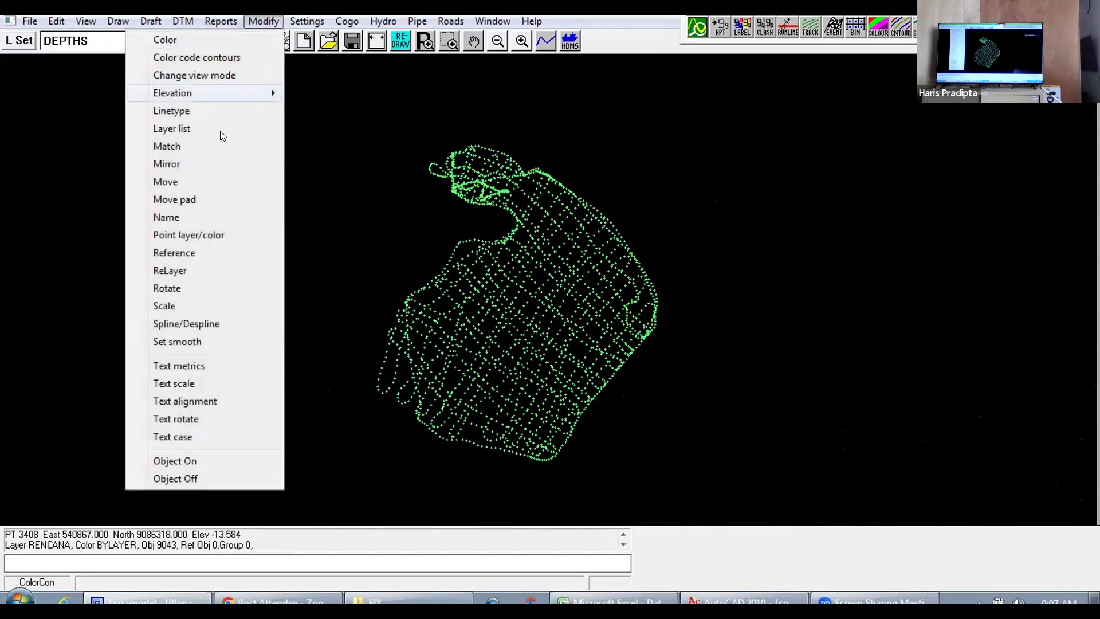
click(177, 277)
right_click(381, 253)
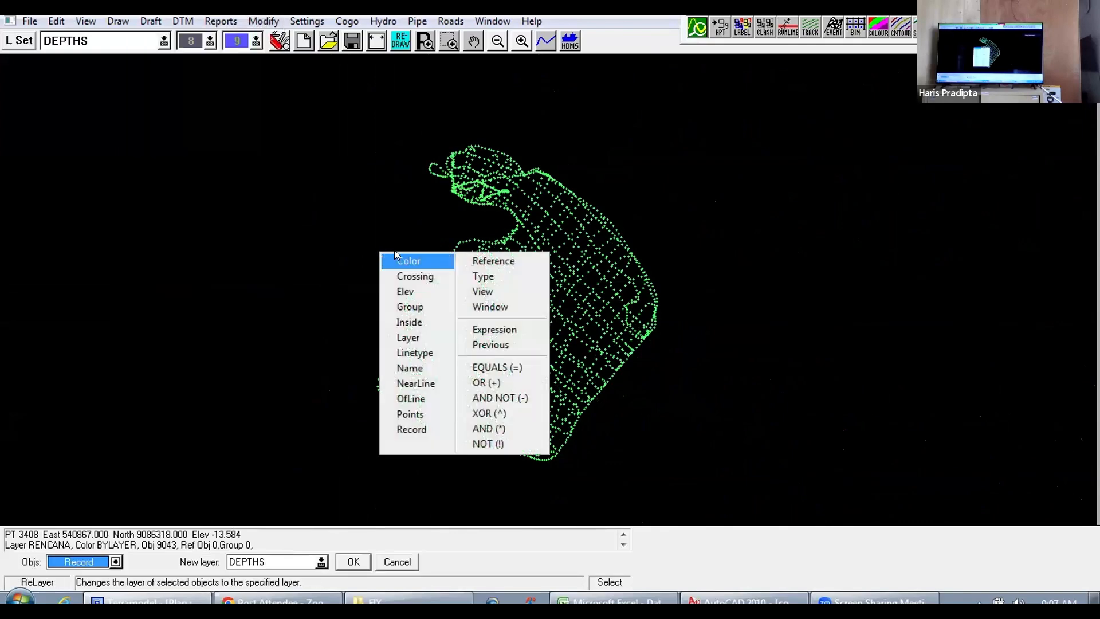
click(484, 307)
click(369, 115)
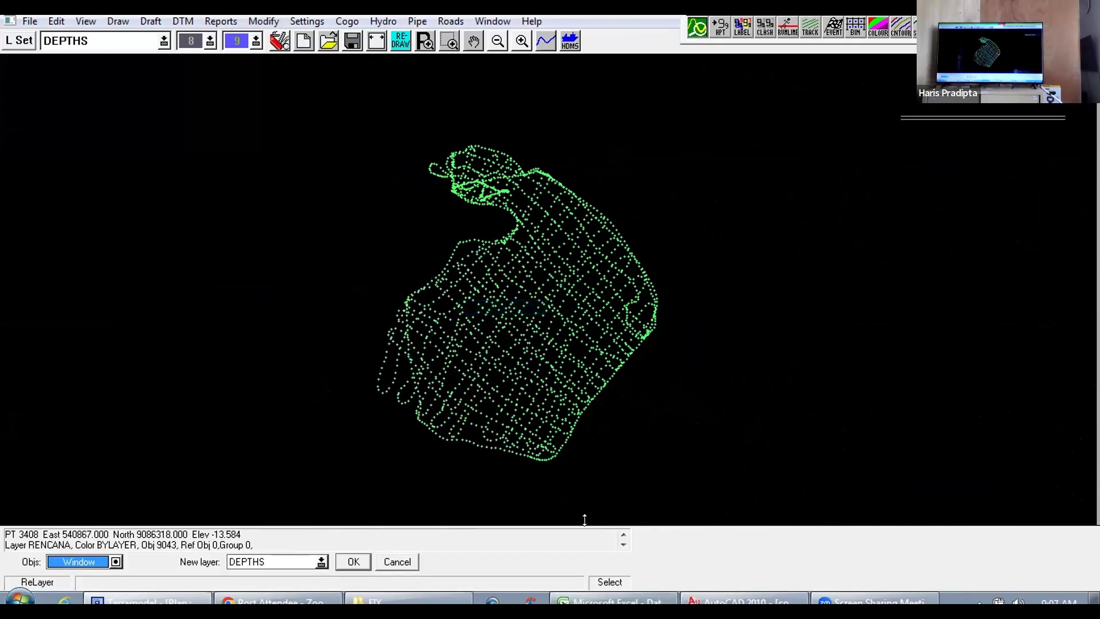
click(700, 471)
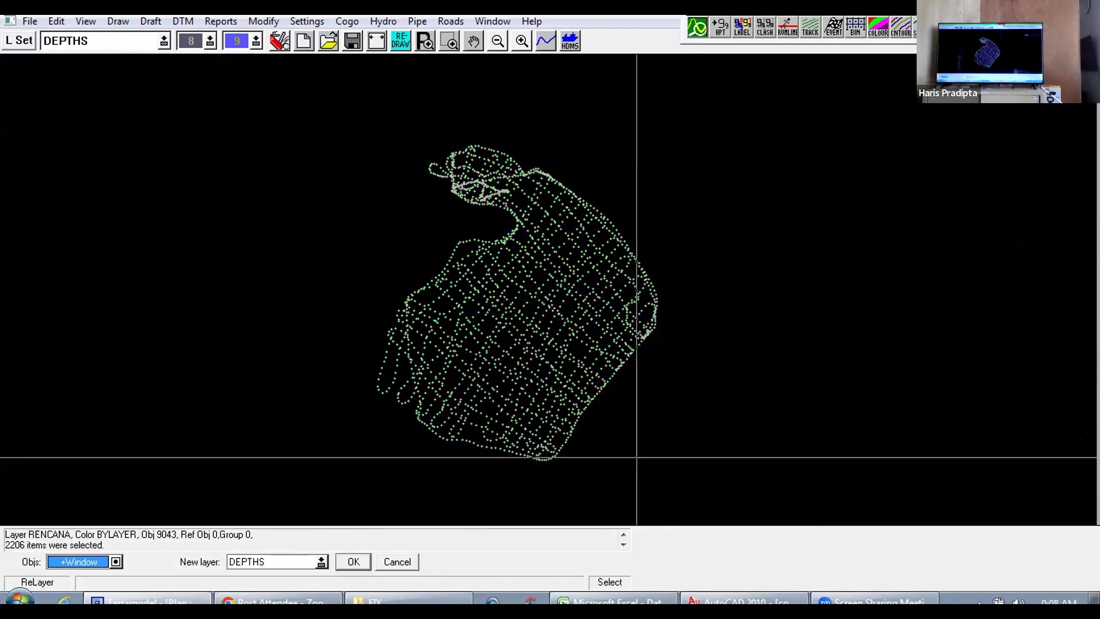
click(321, 563)
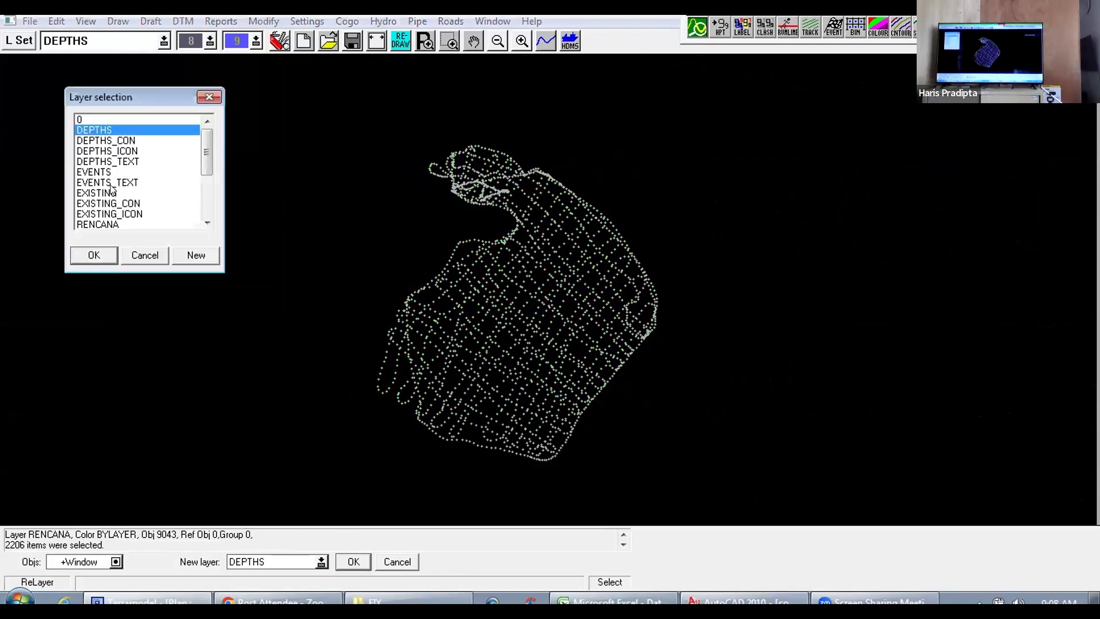
scroll(118, 183, down, 2)
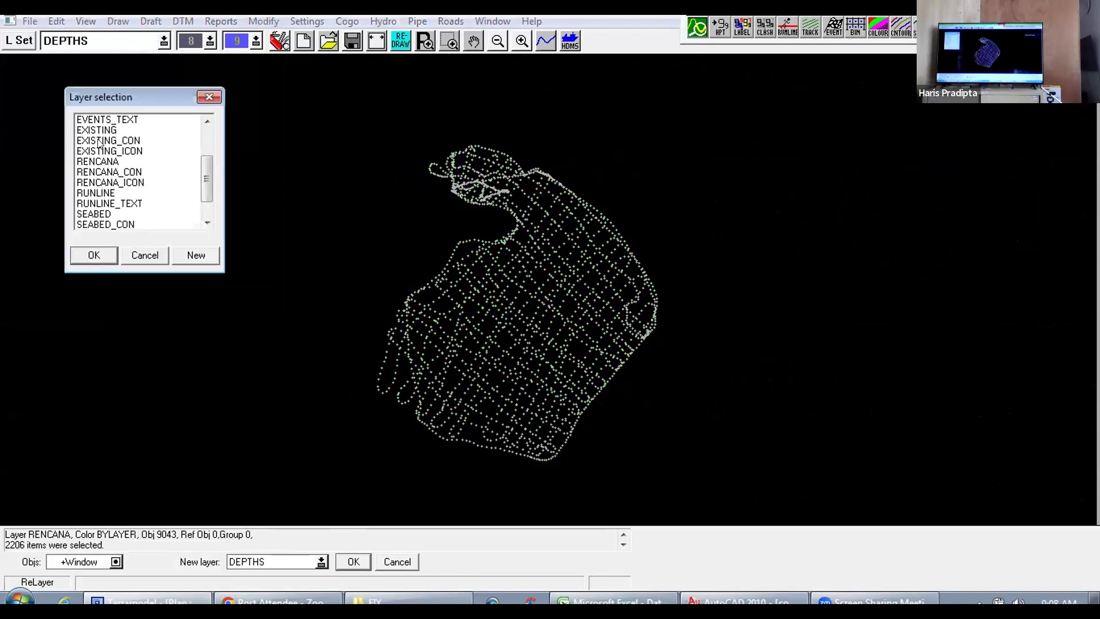
click(98, 162)
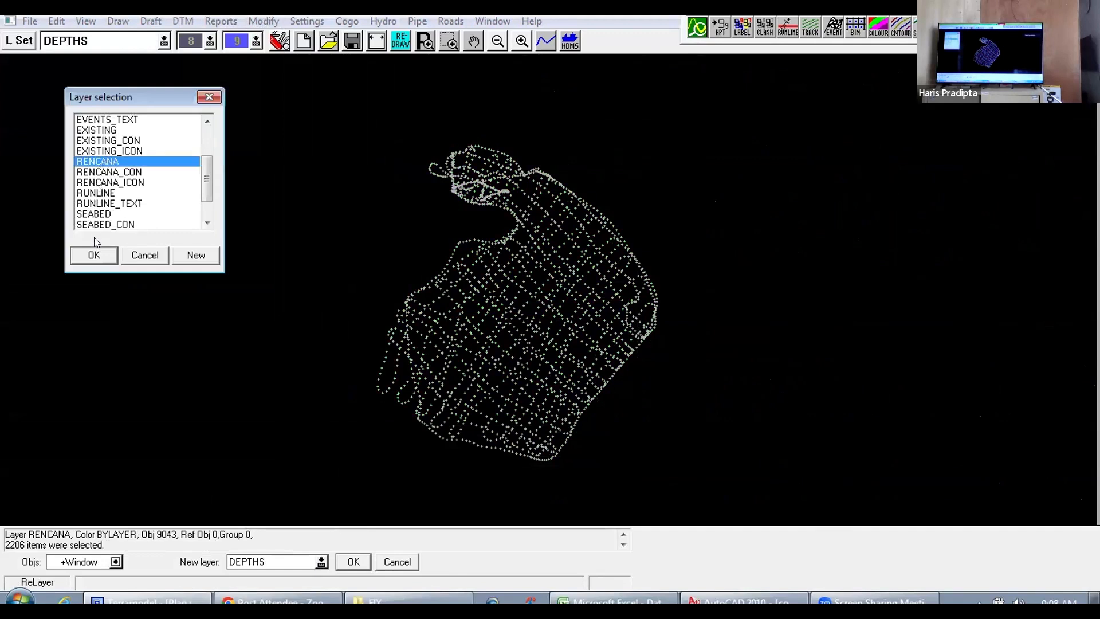
click(93, 255)
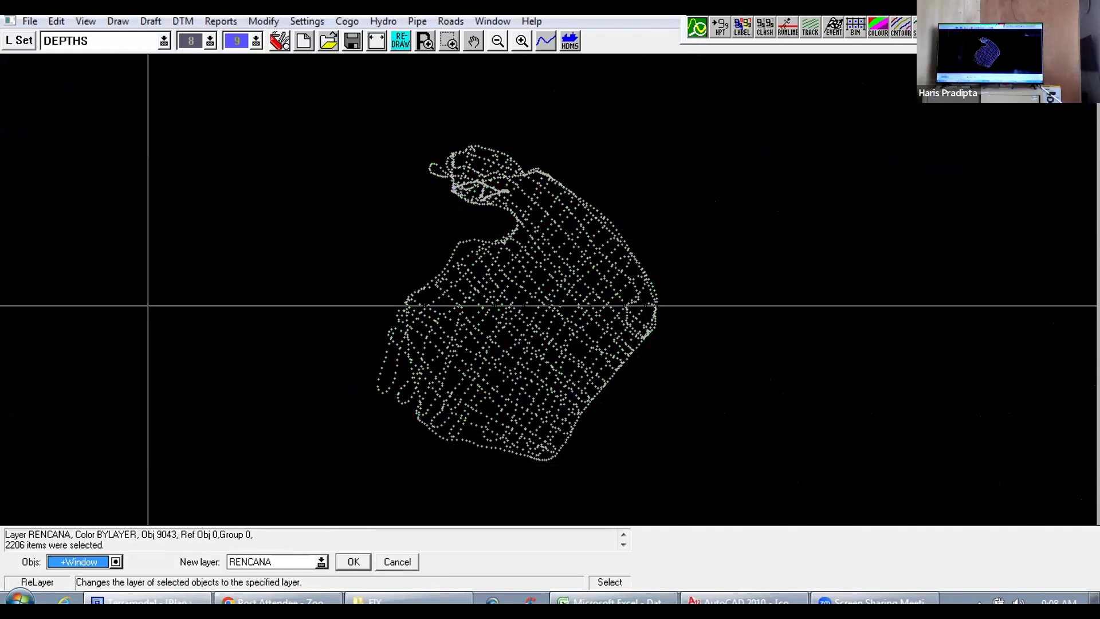
click(351, 562)
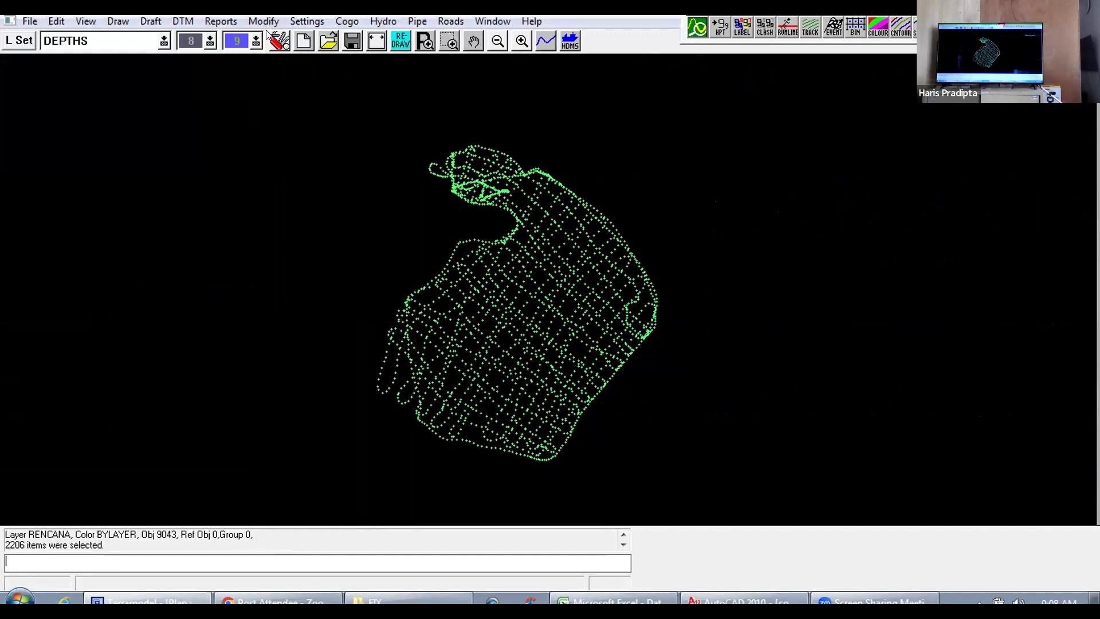
Step: Create a DTM edge line around the surface of the RENCANA layer
click(184, 21)
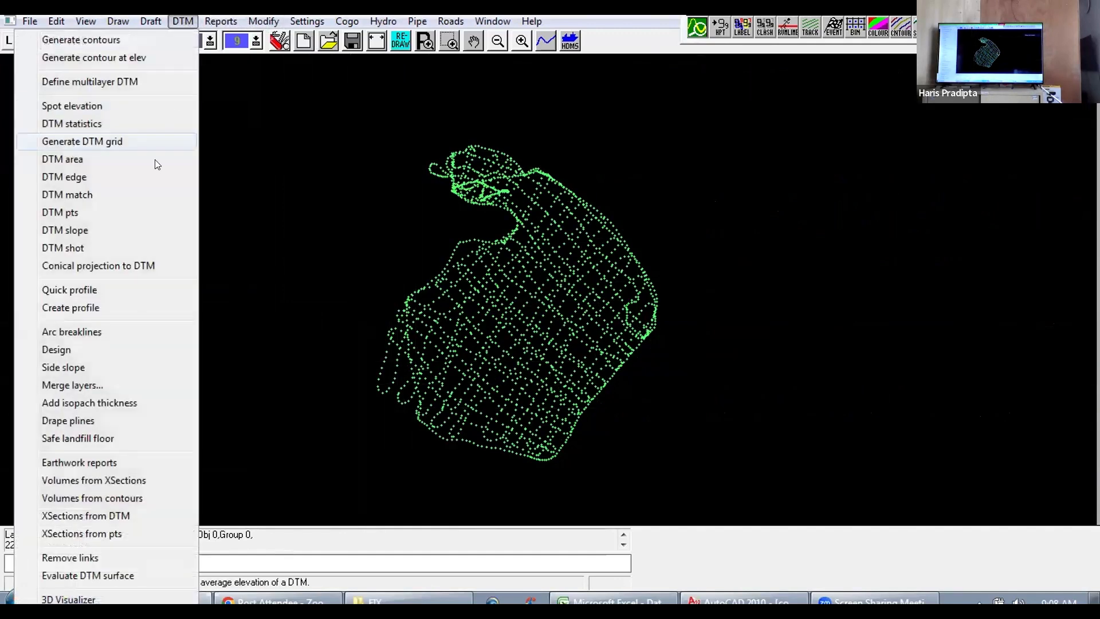
click(64, 176)
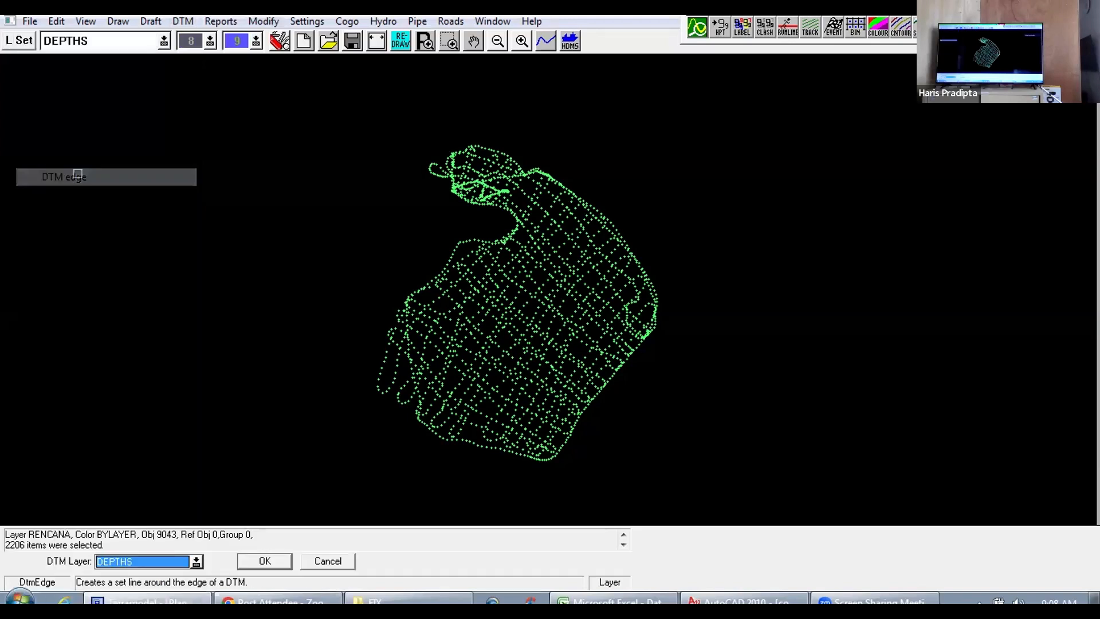
click(196, 562)
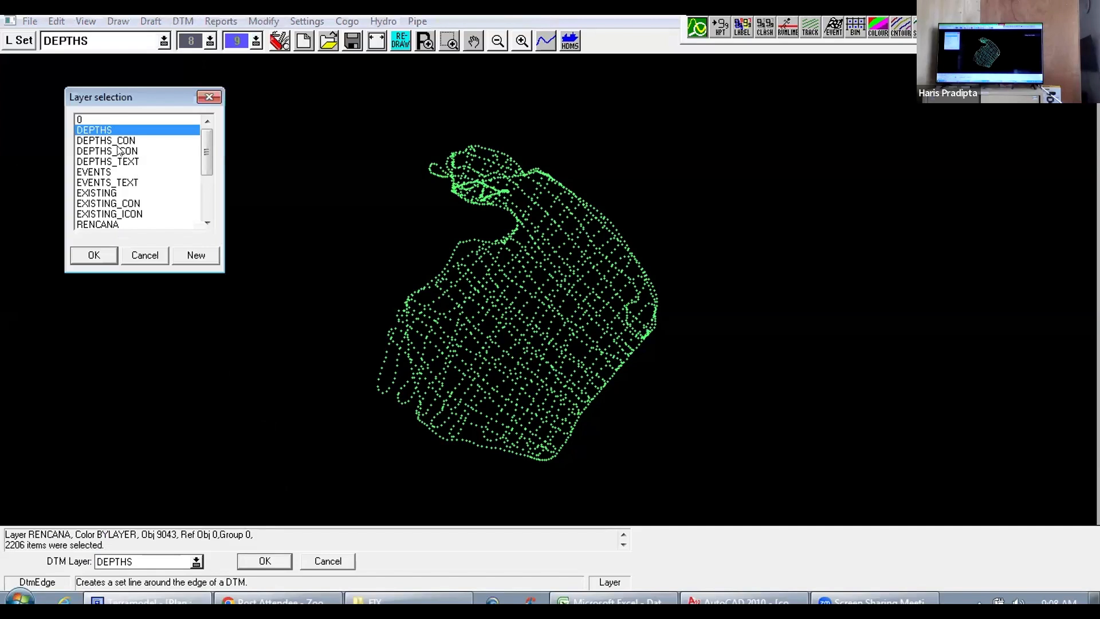
scroll(111, 198, down, 1)
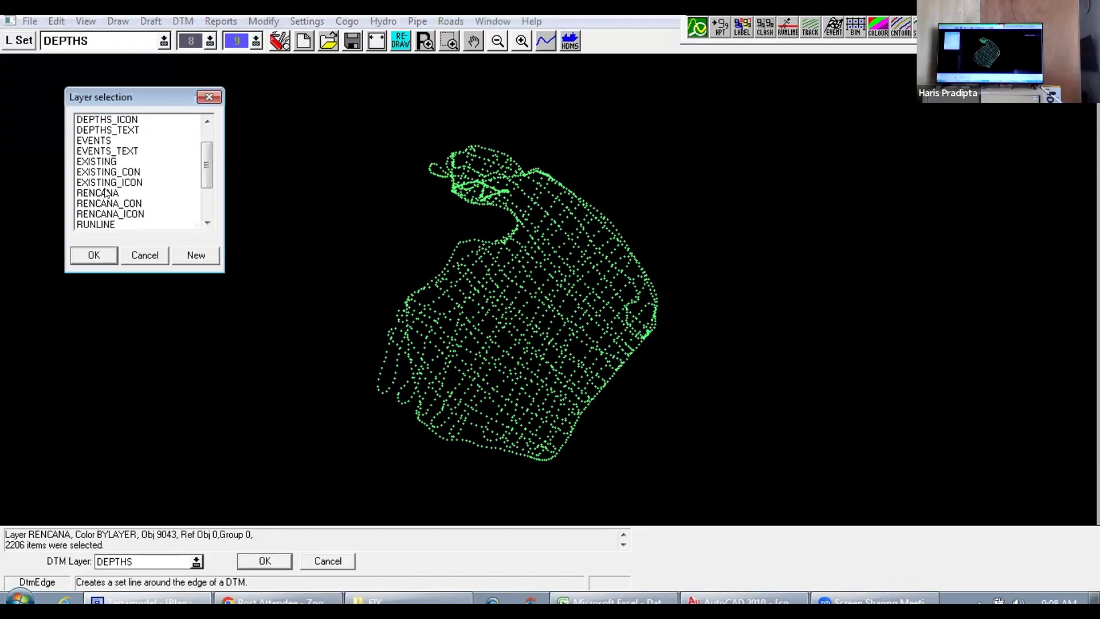
click(97, 193)
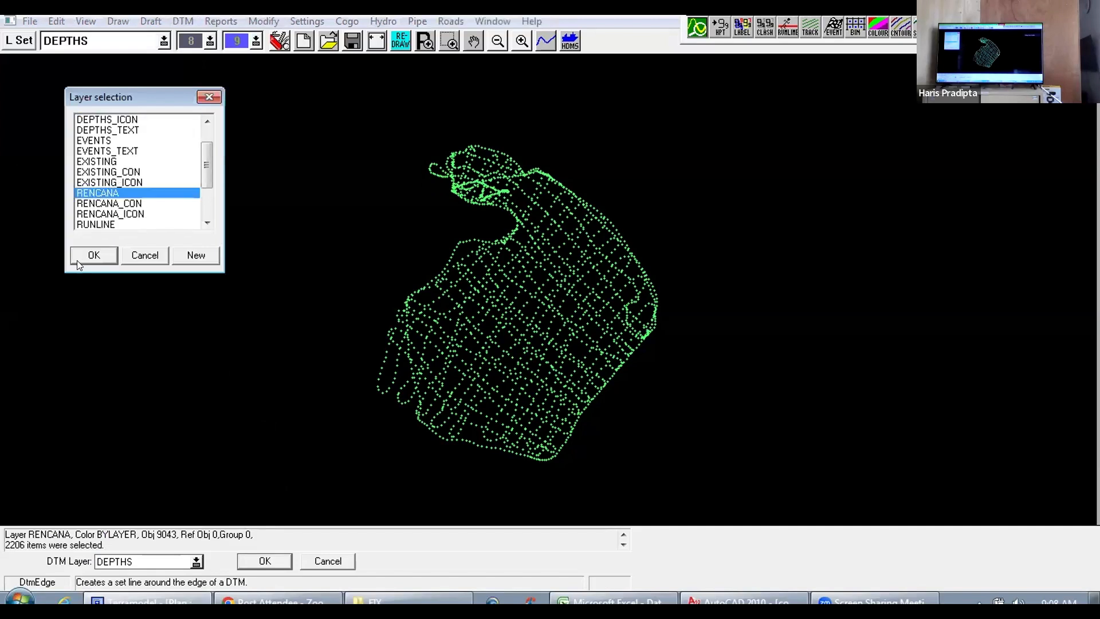
click(94, 255)
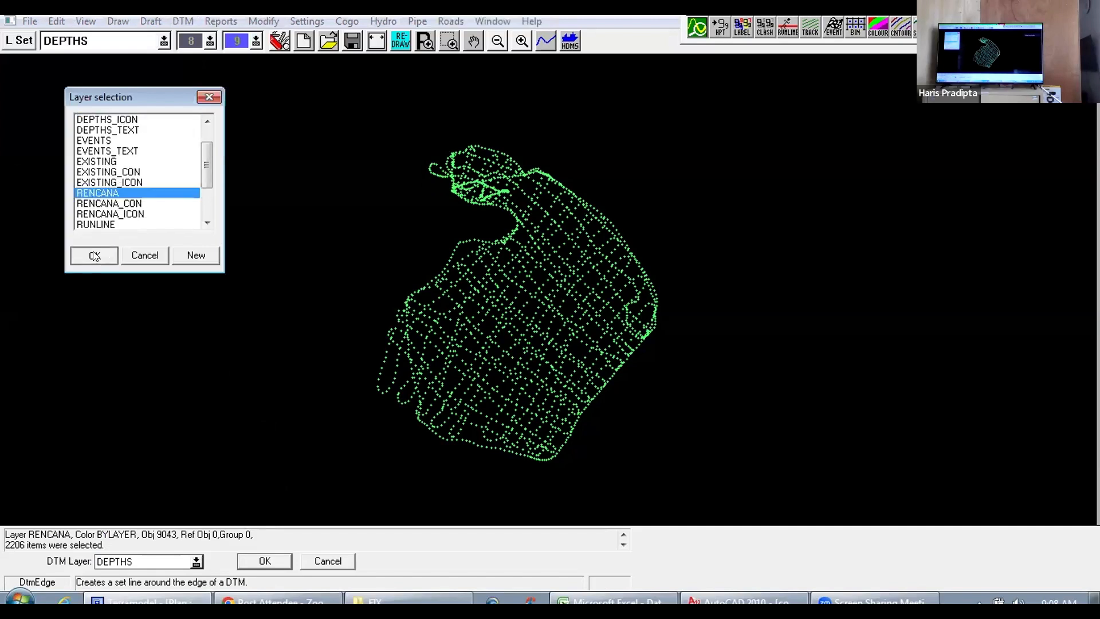
click(263, 563)
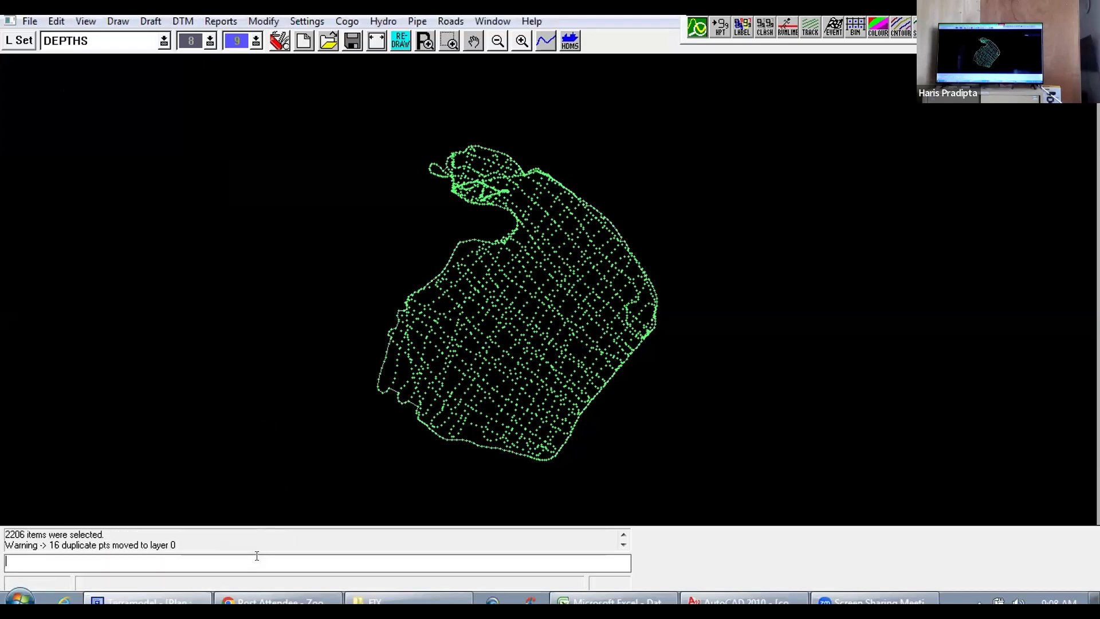
Step: Examine the RENCANA edge line along its southern, eastern and western boundaries to check how it follows the outer points
scroll(473, 447, up, 2)
scroll(548, 290, down, 3)
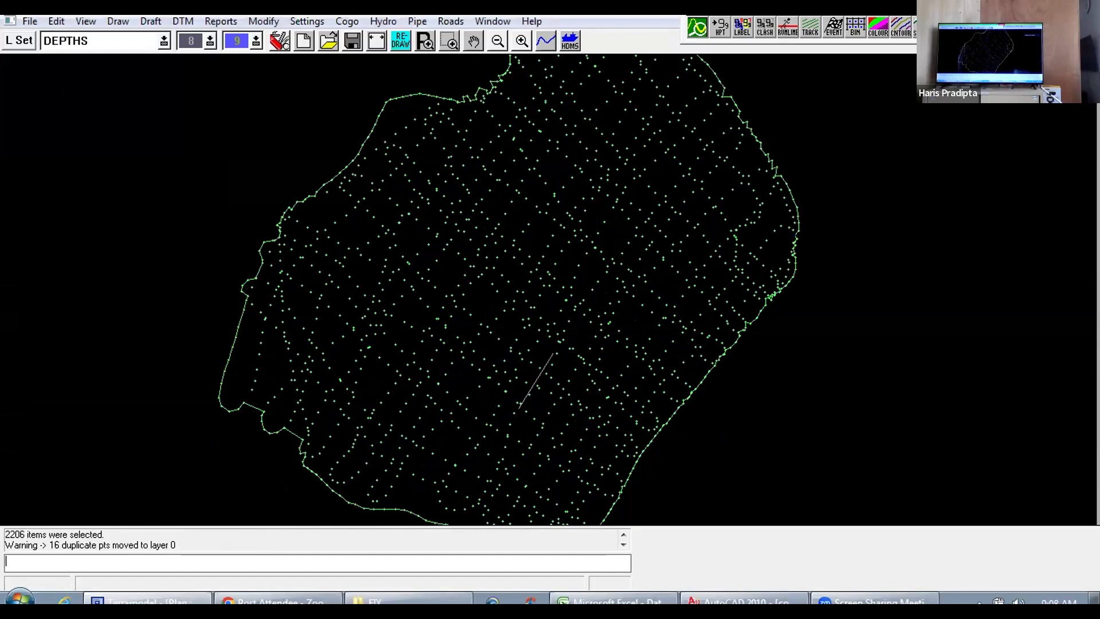
scroll(648, 400, up, 5)
scroll(466, 361, down, 3)
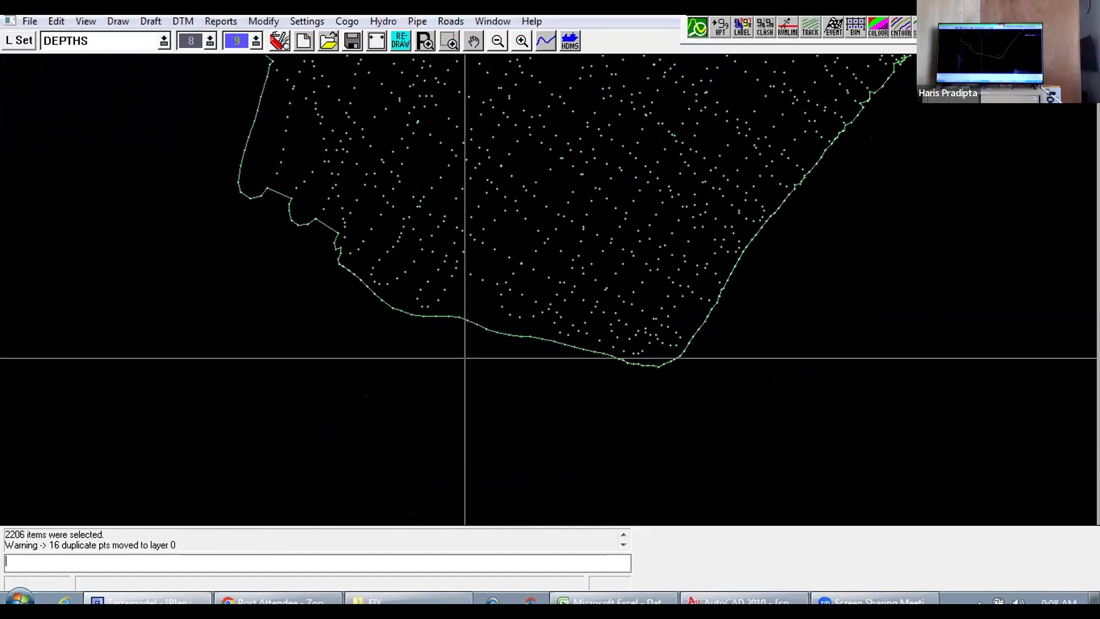
scroll(405, 197, up, 3)
scroll(300, 184, up, 4)
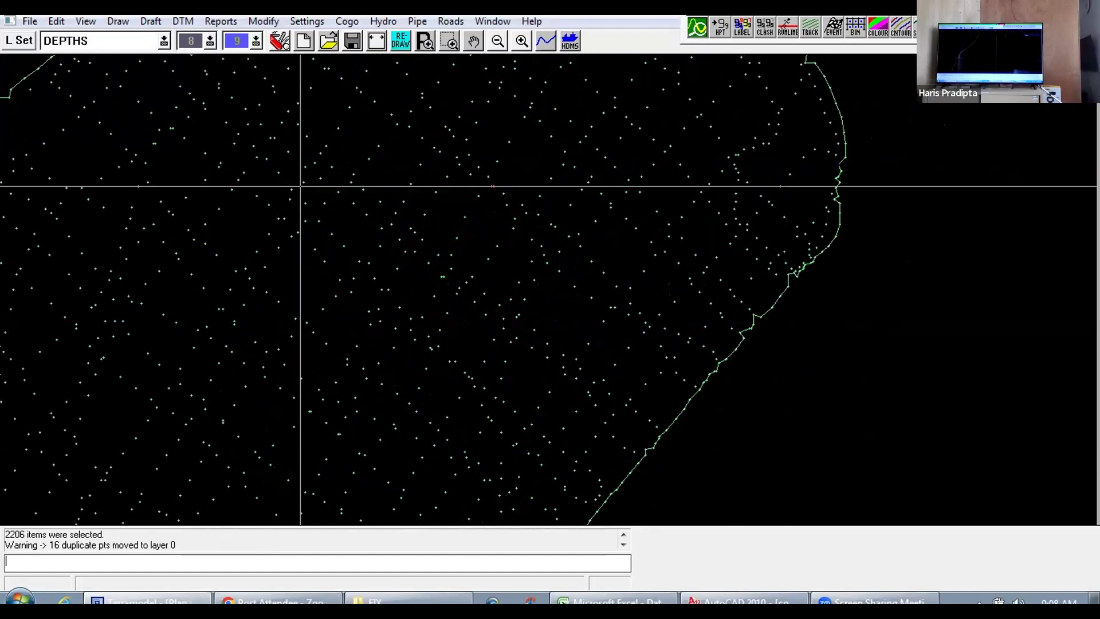
scroll(304, 218, down, 3)
scroll(331, 295, up, 3)
scroll(438, 276, down, 5)
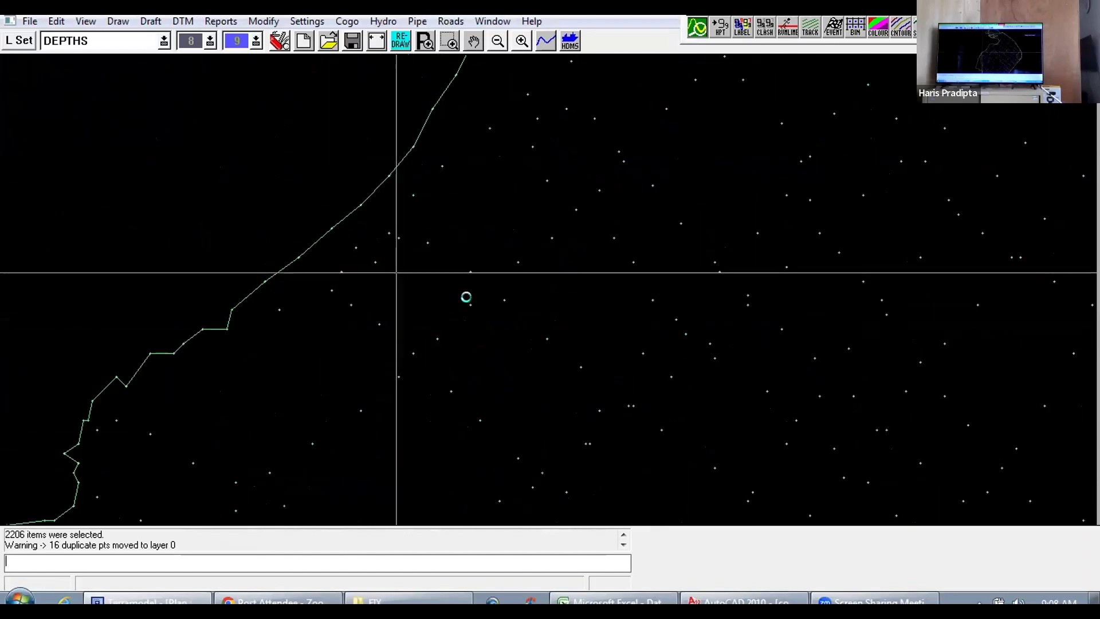
scroll(548, 289, up, 1)
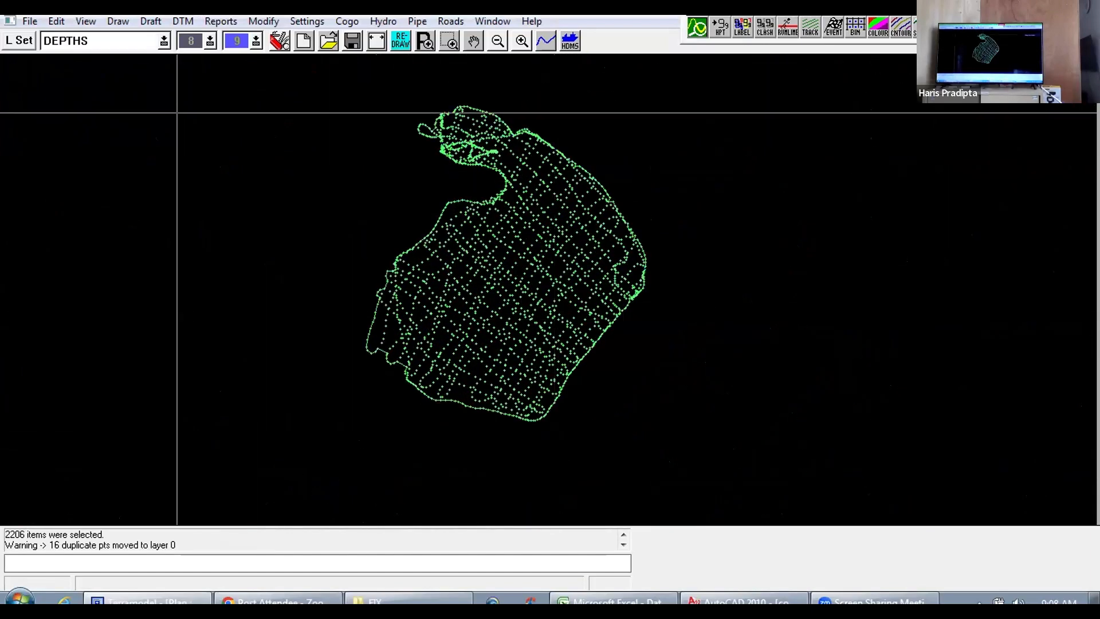
Step: Generate contours from the RENCANA DTM layer and look over the survey area for the result
click(183, 21)
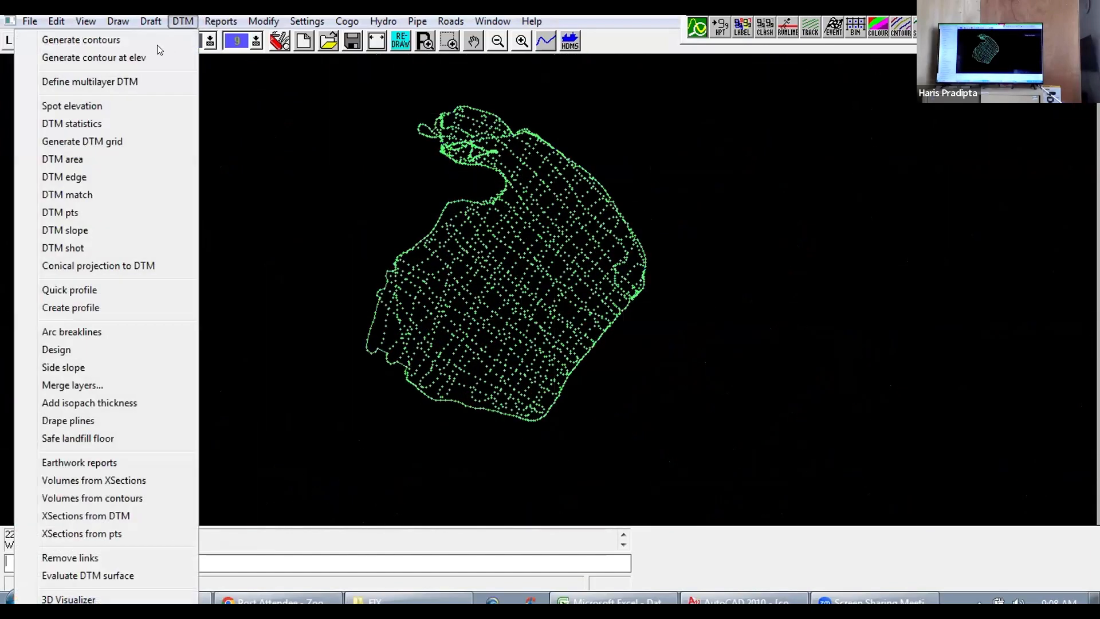
click(95, 40)
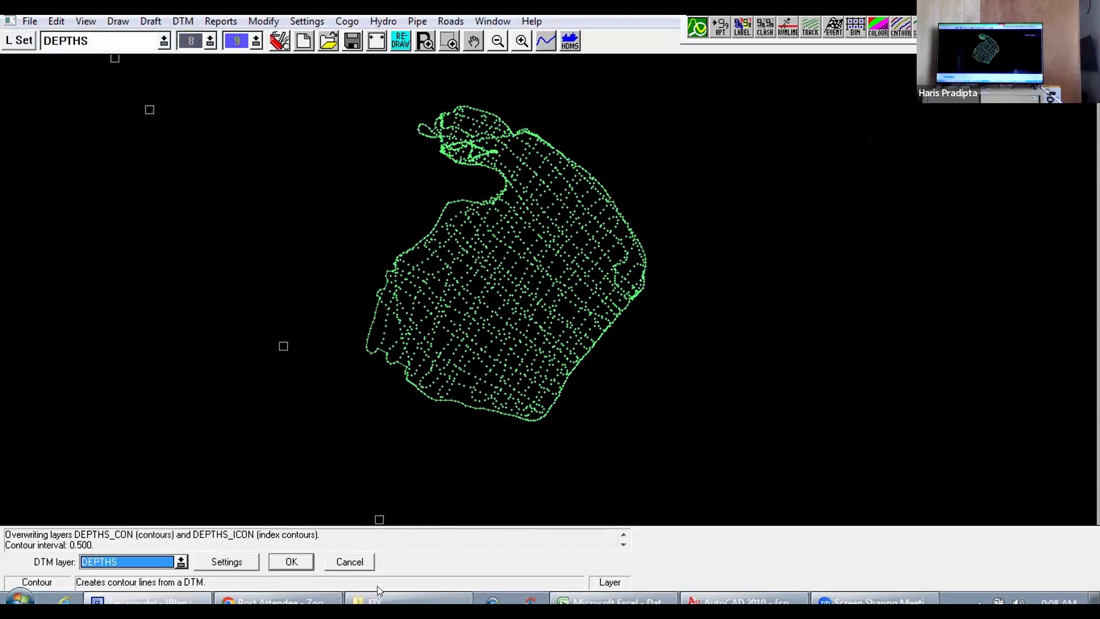
click(182, 562)
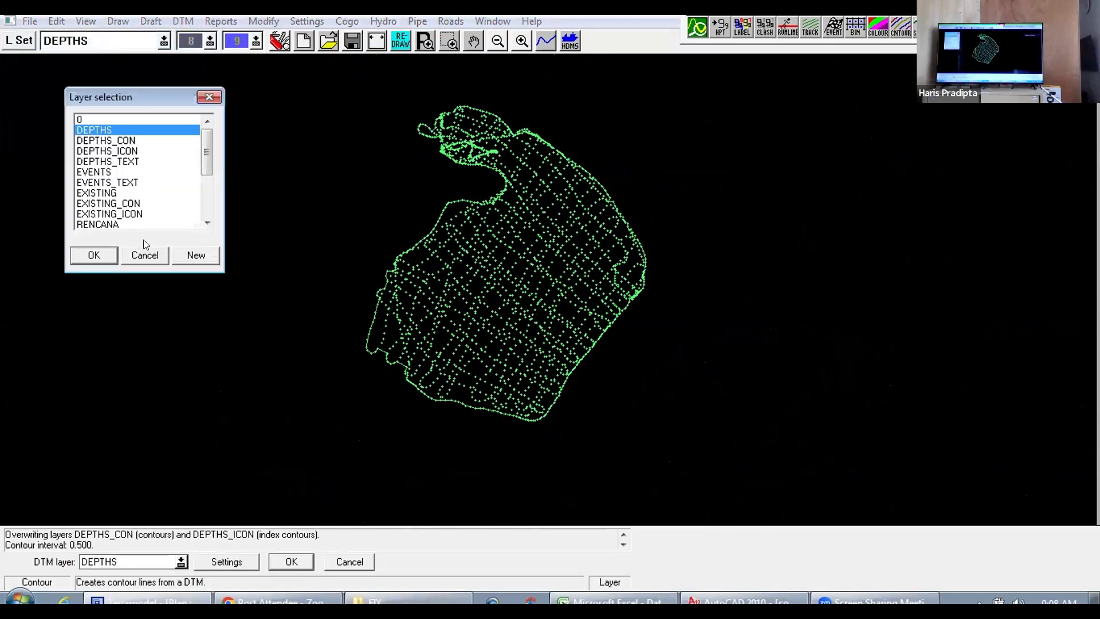
click(114, 224)
click(108, 255)
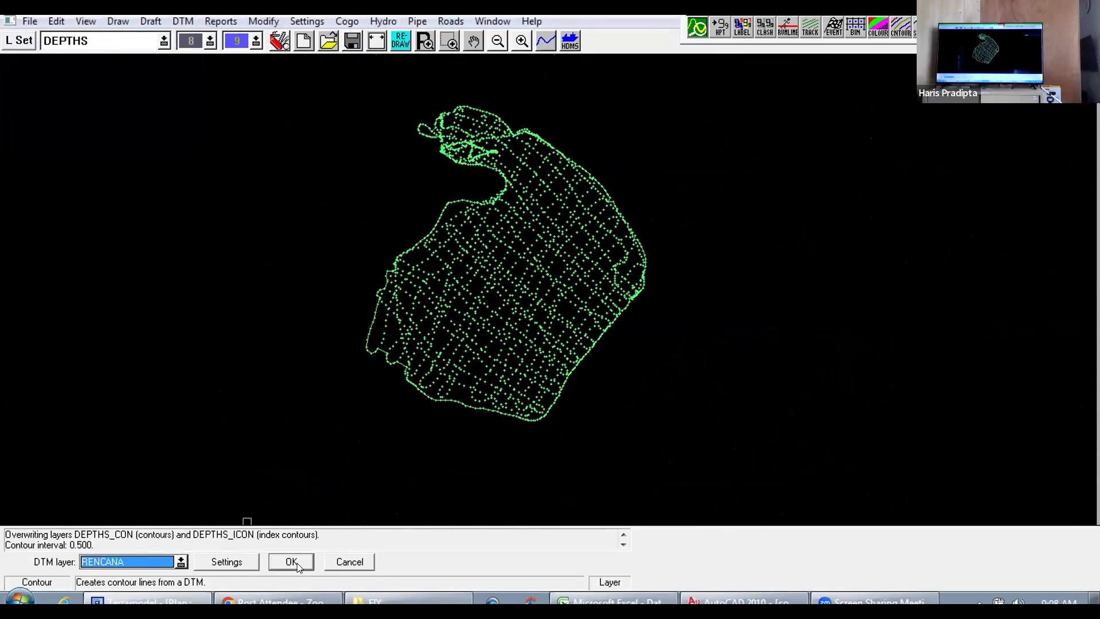
click(293, 563)
scroll(545, 289, up, 4)
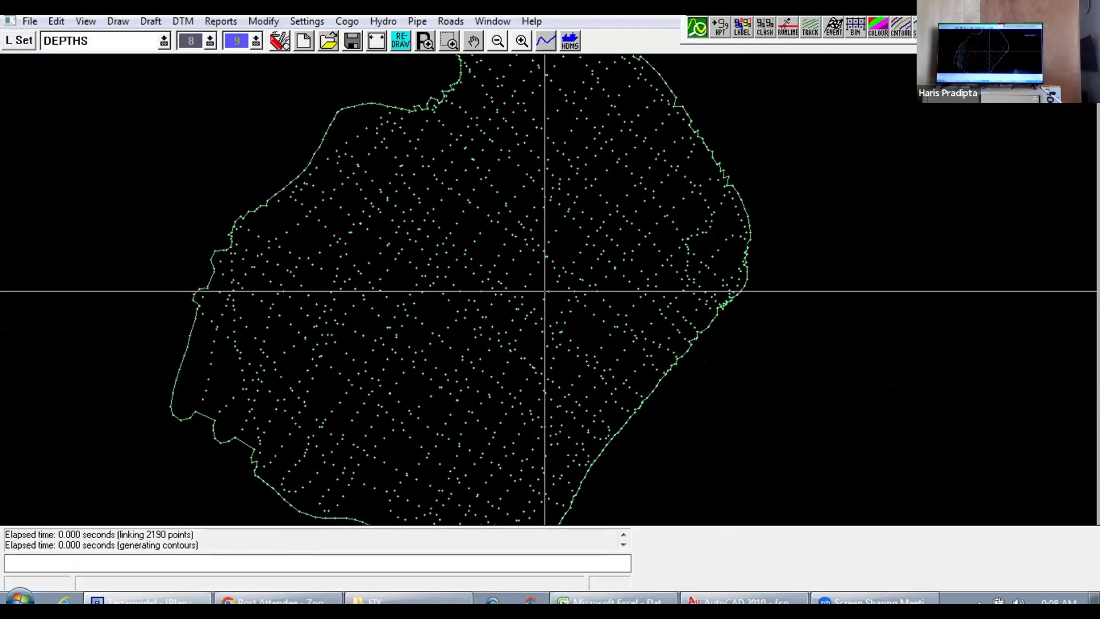
scroll(544, 290, down, 2)
scroll(515, 453, up, 2)
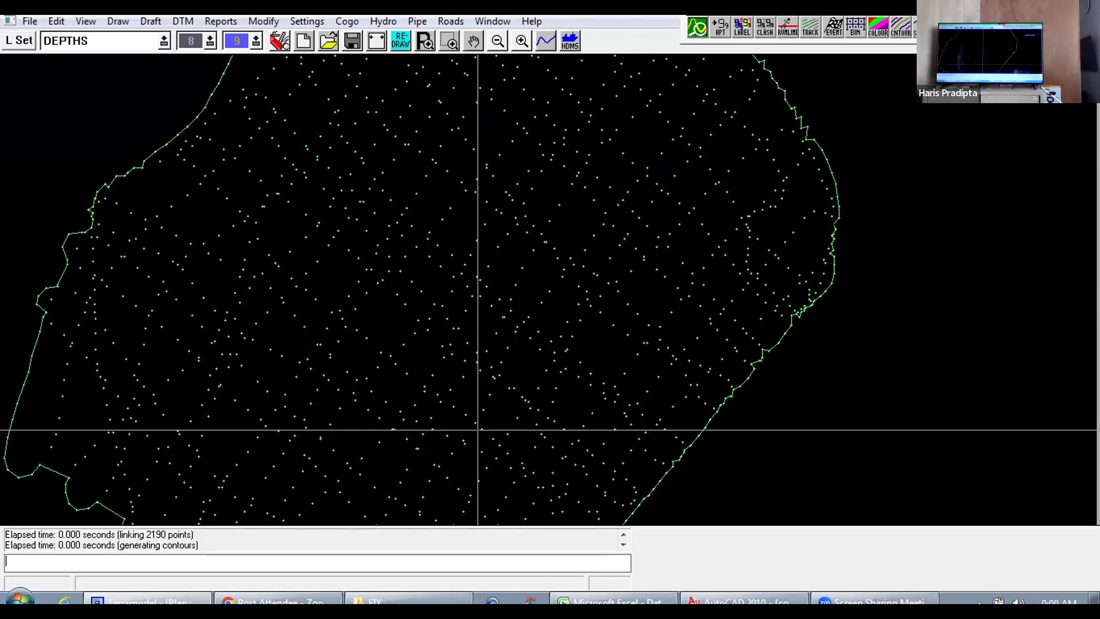
scroll(477, 430, down, 1)
scroll(456, 428, down, 2)
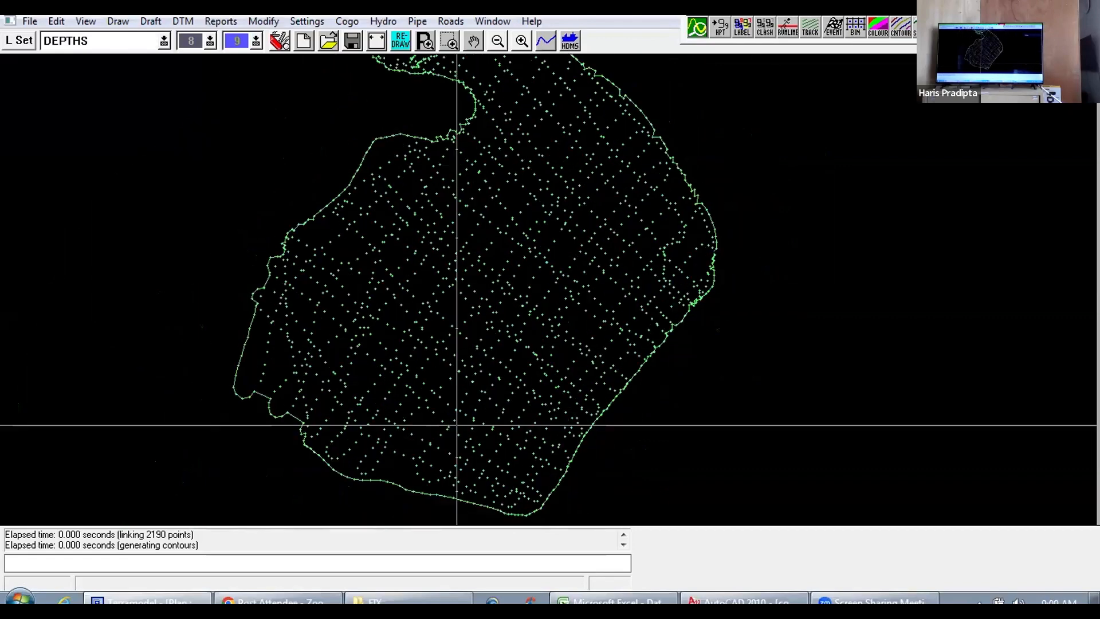
scroll(454, 435, down, 1)
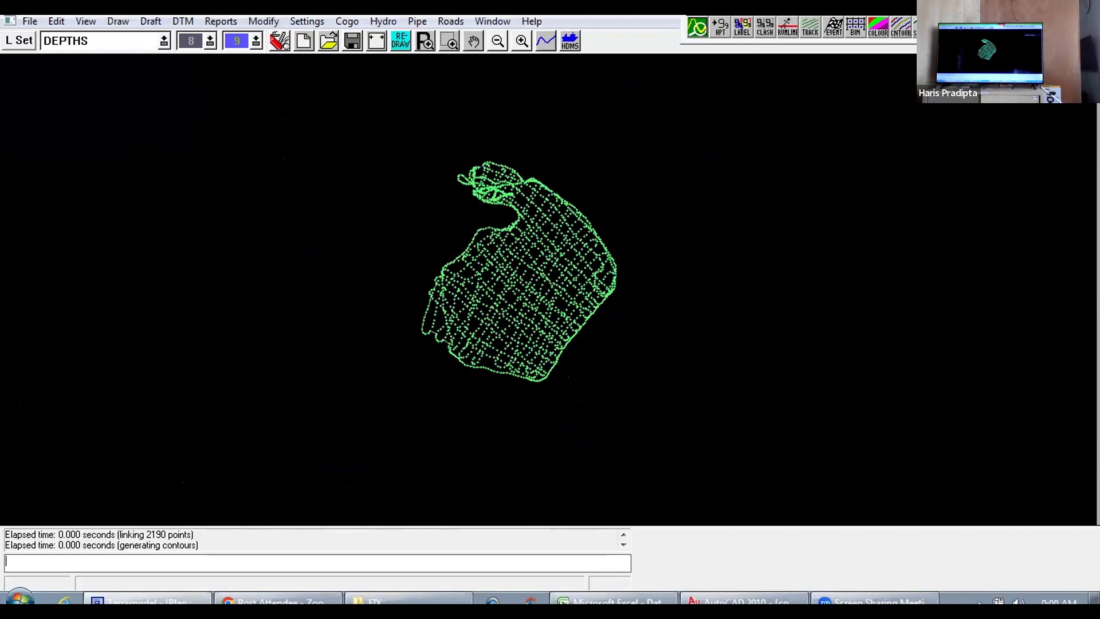
Step: Model the RENCANA DTM in the 3D Visualizer, inspect the surface in a tilted view, and close the viewer
click(183, 21)
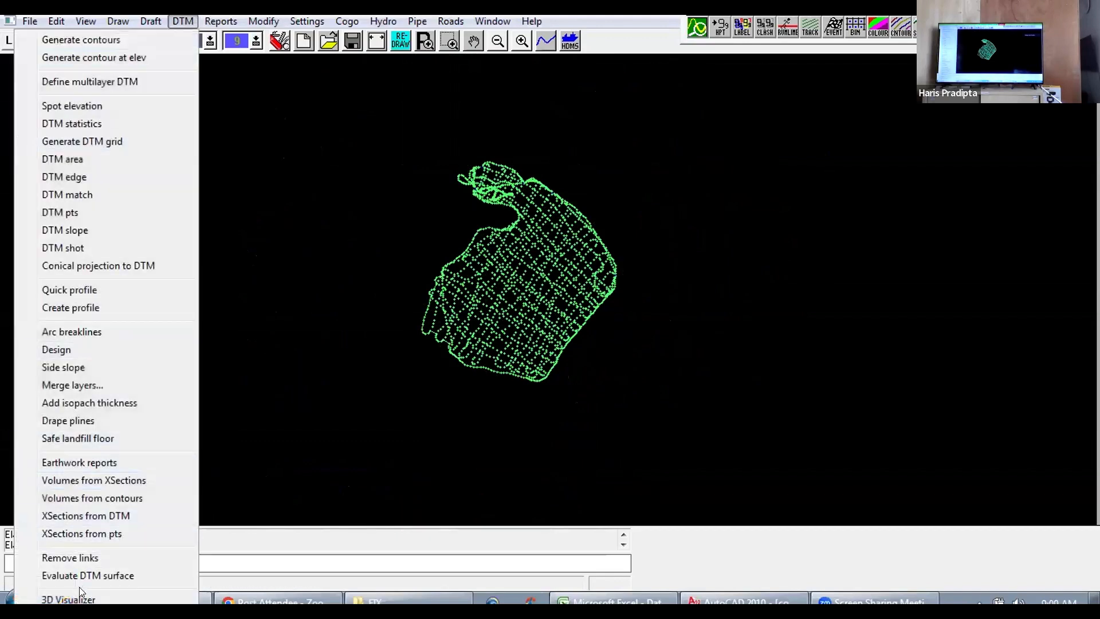
click(68, 599)
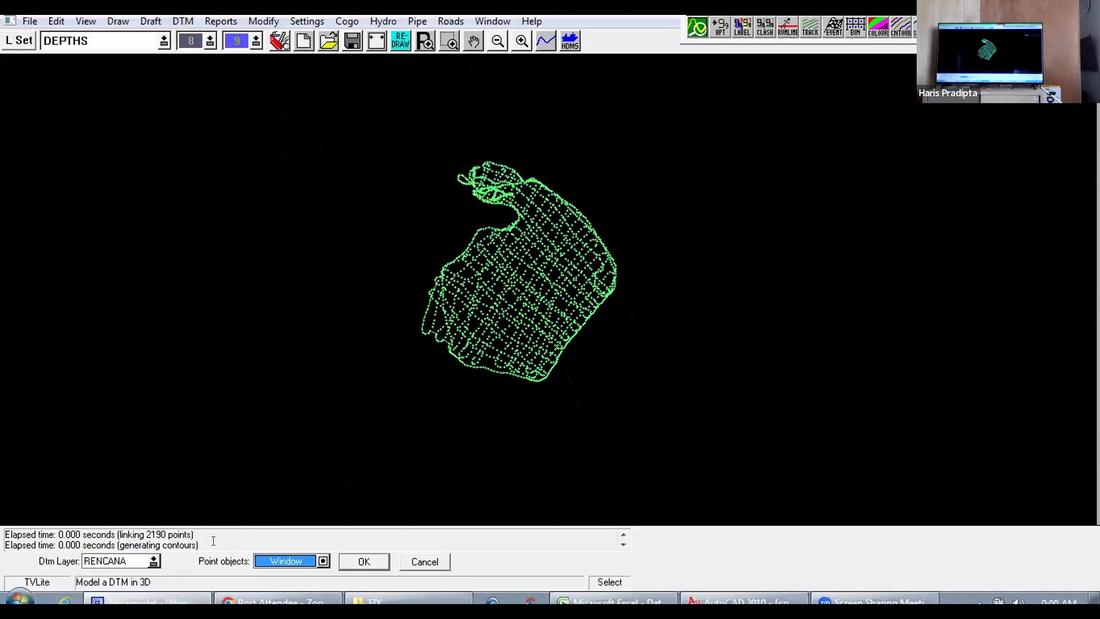
click(357, 562)
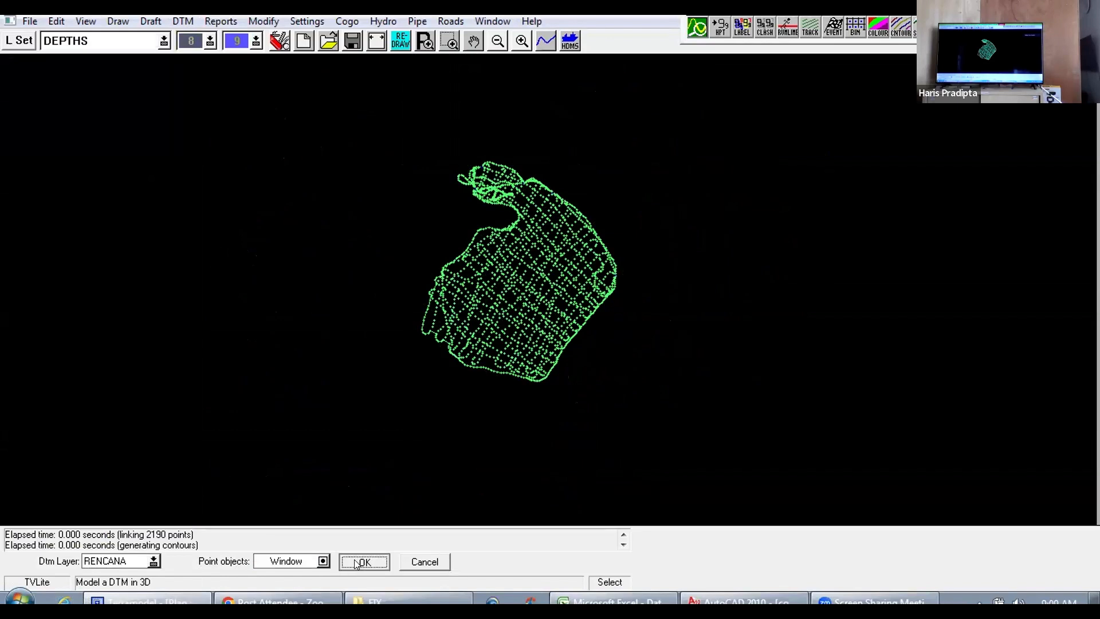
drag(528, 346, 539, 368)
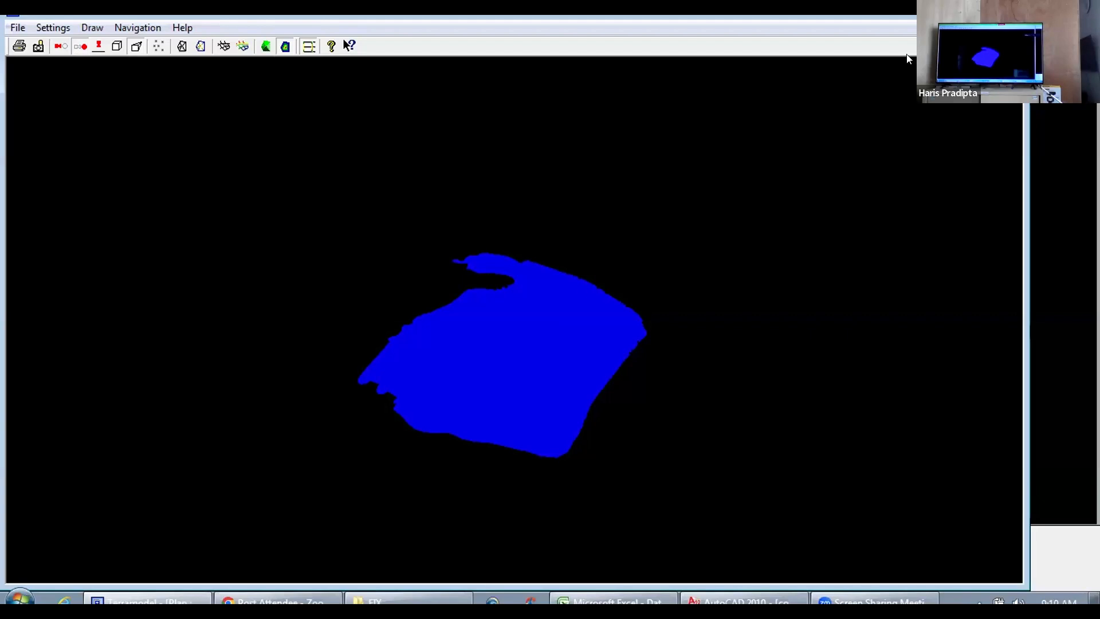
click(1010, 10)
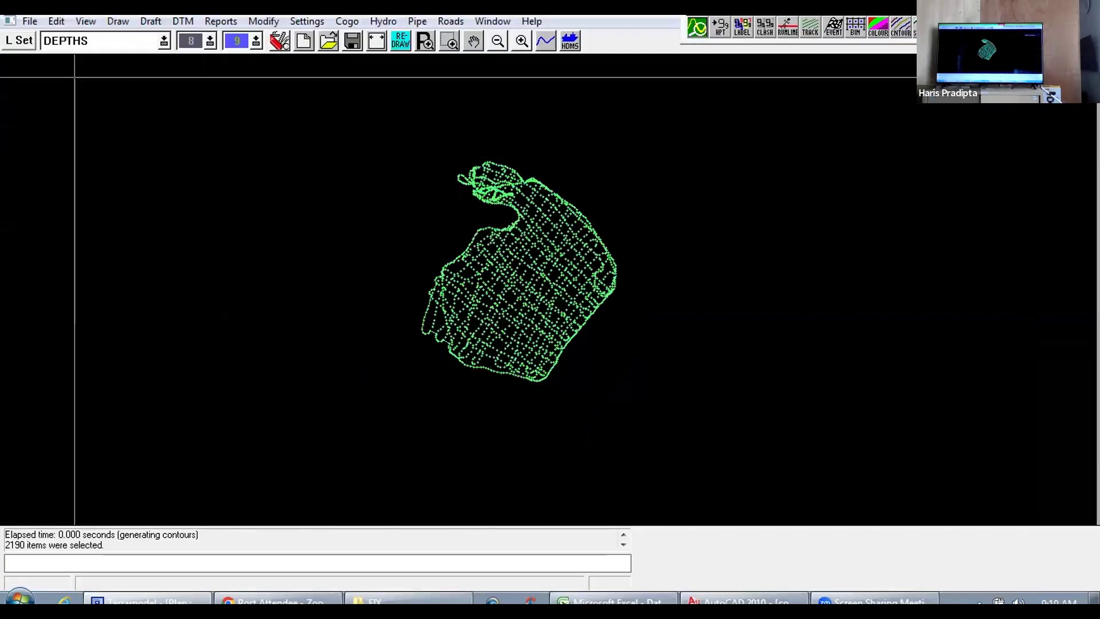
Step: Turn on visibility and snapping for the DEPTHS, DEPTHS_CON and DEPTHS_ICON layers
click(18, 41)
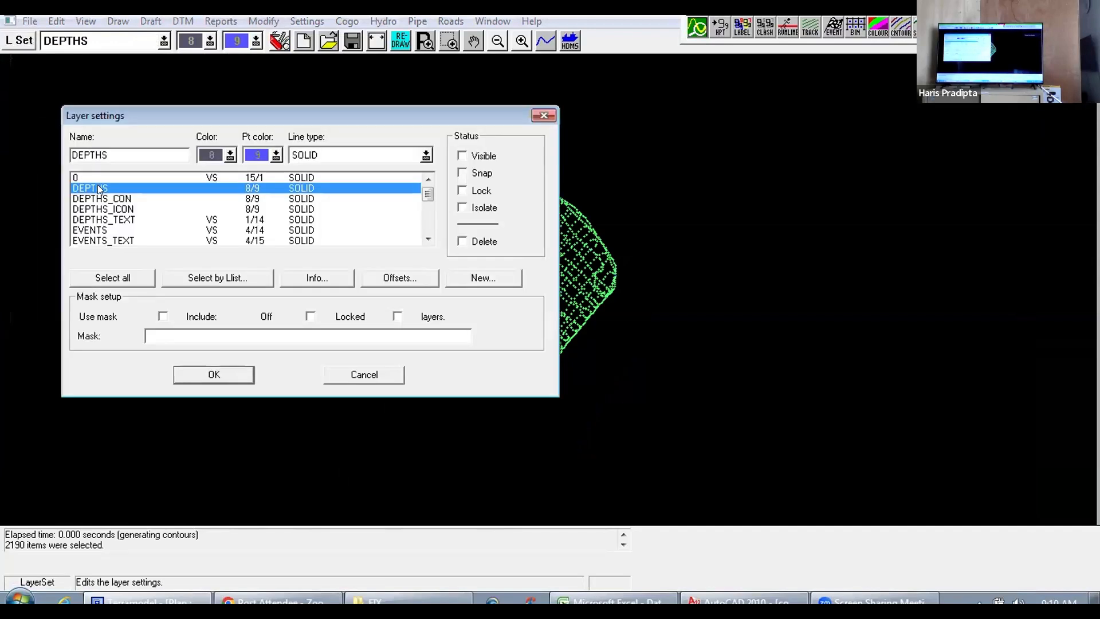
click(463, 156)
click(462, 173)
click(134, 199)
click(462, 155)
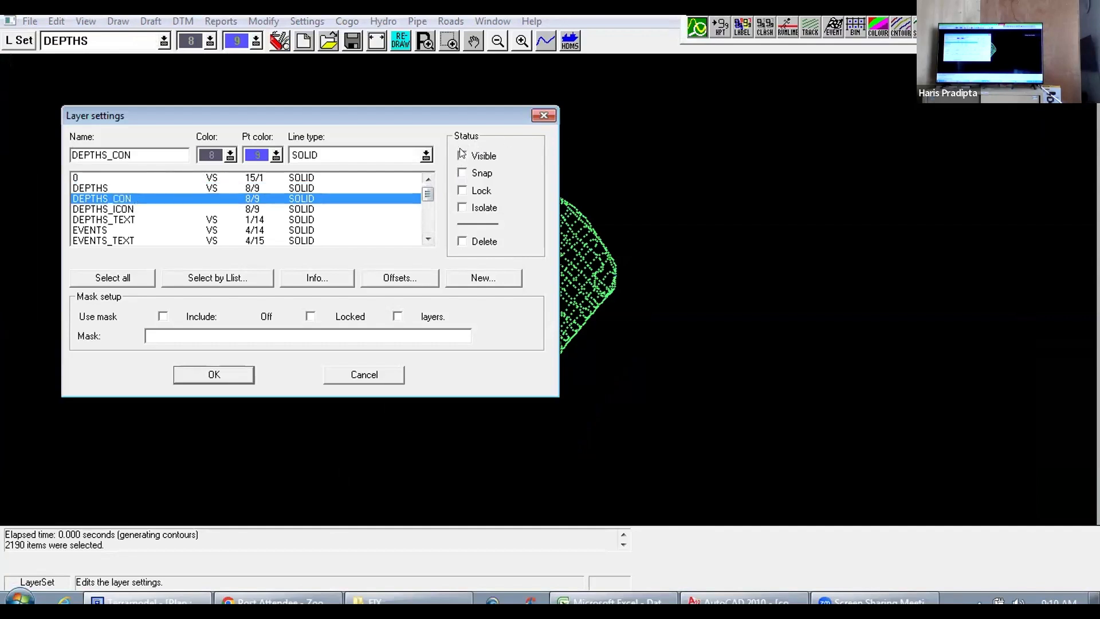
click(462, 172)
click(177, 209)
click(462, 156)
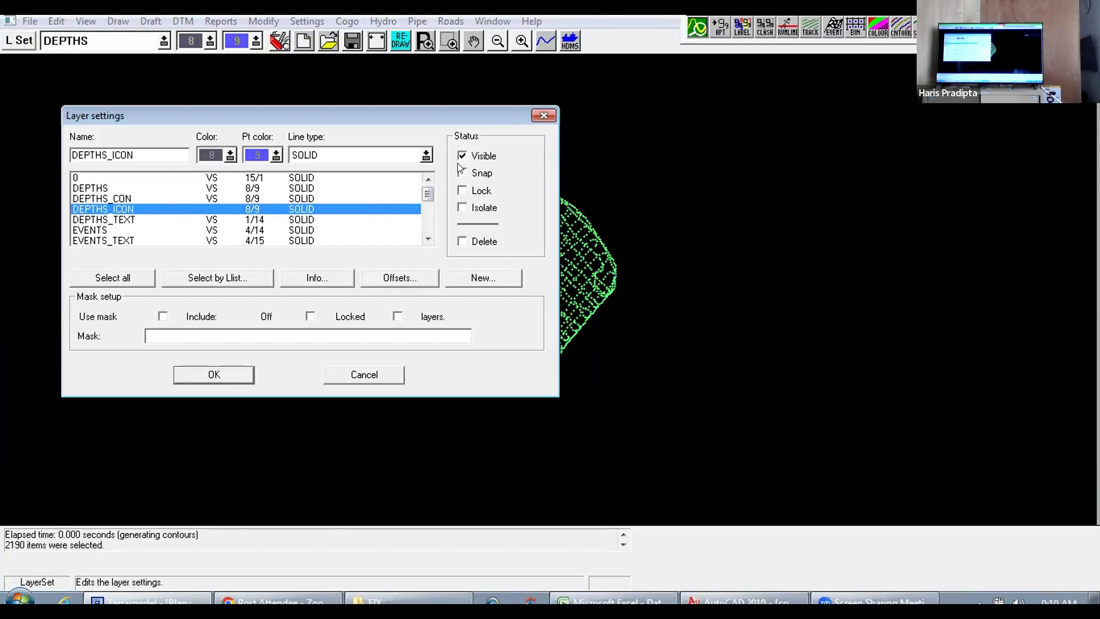
click(461, 173)
click(195, 378)
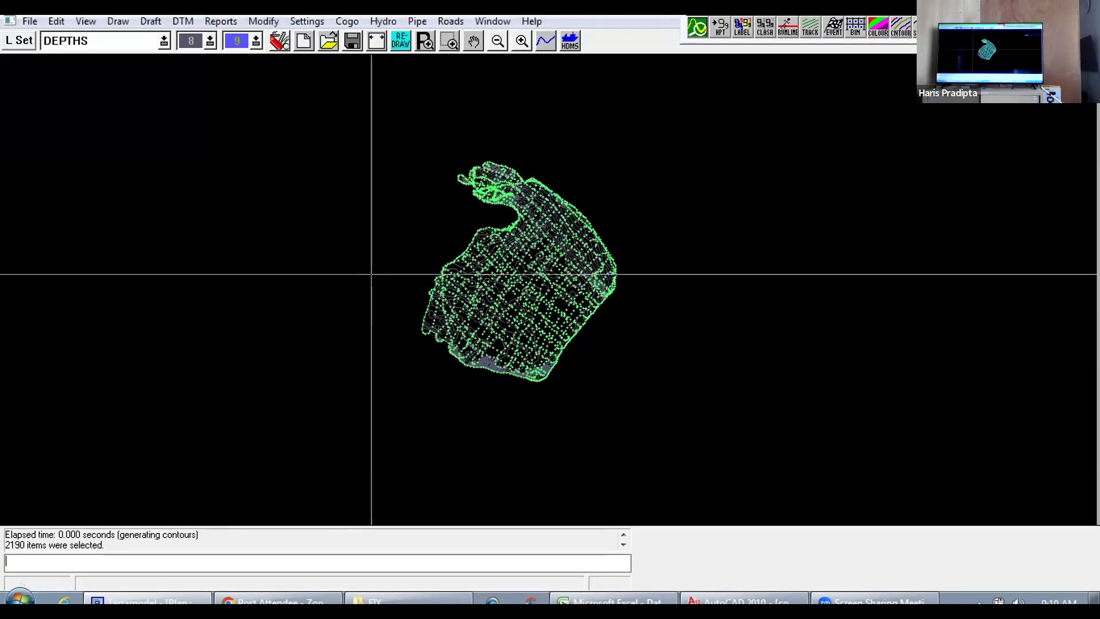
scroll(545, 248, up, 5)
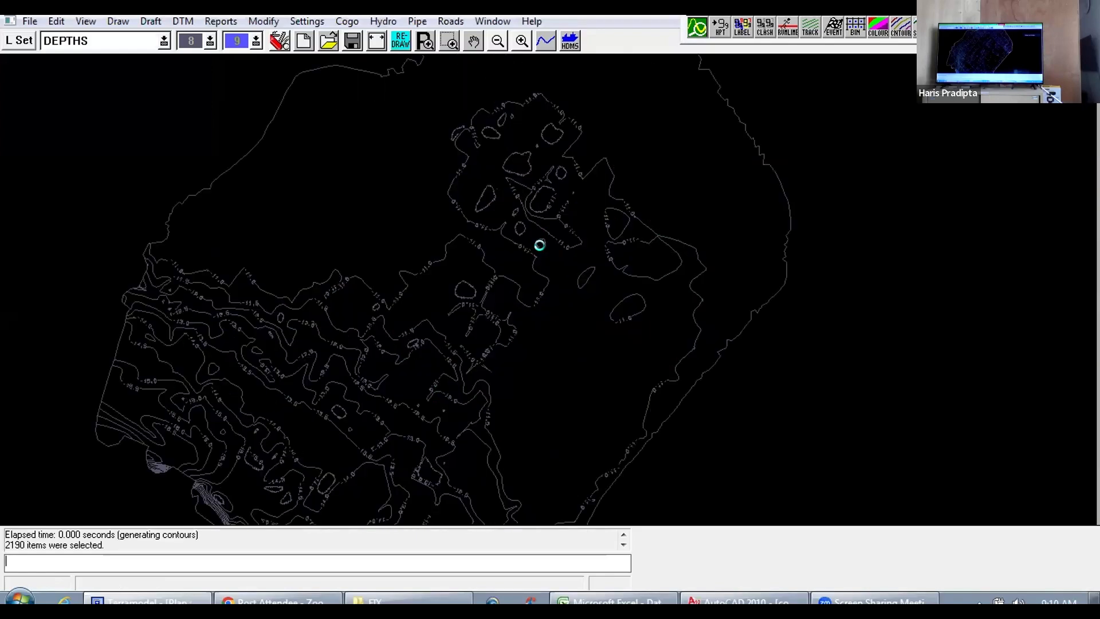
scroll(546, 249, down, 2)
scroll(546, 248, down, 2)
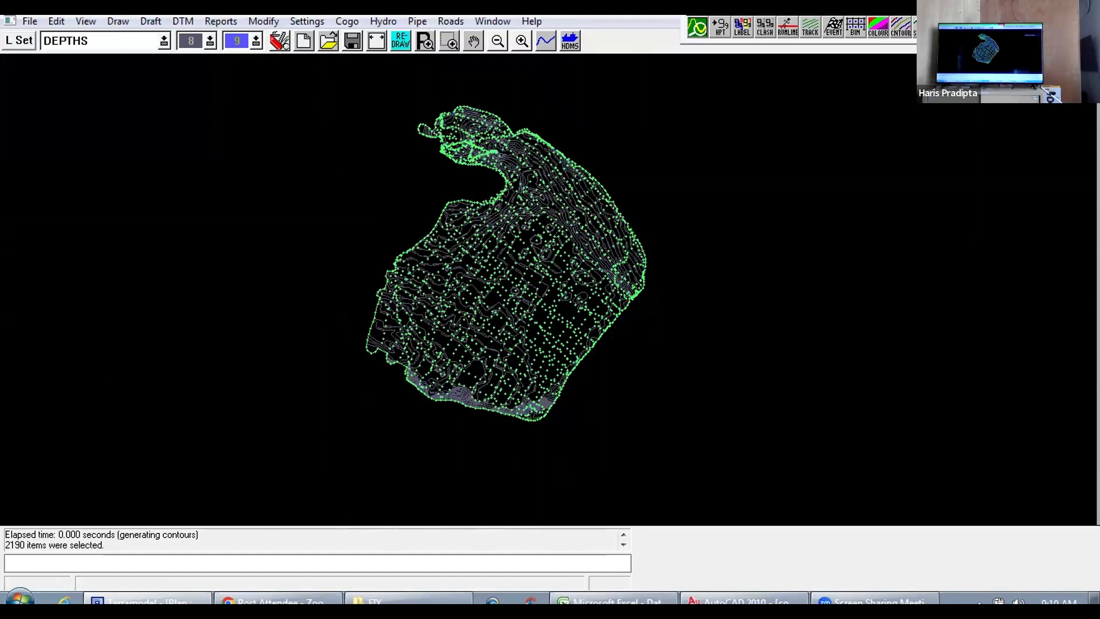
Step: Generate a surface-to-surface earthwork report with DEPTHS as the first surface and RENCANA as the second
click(183, 21)
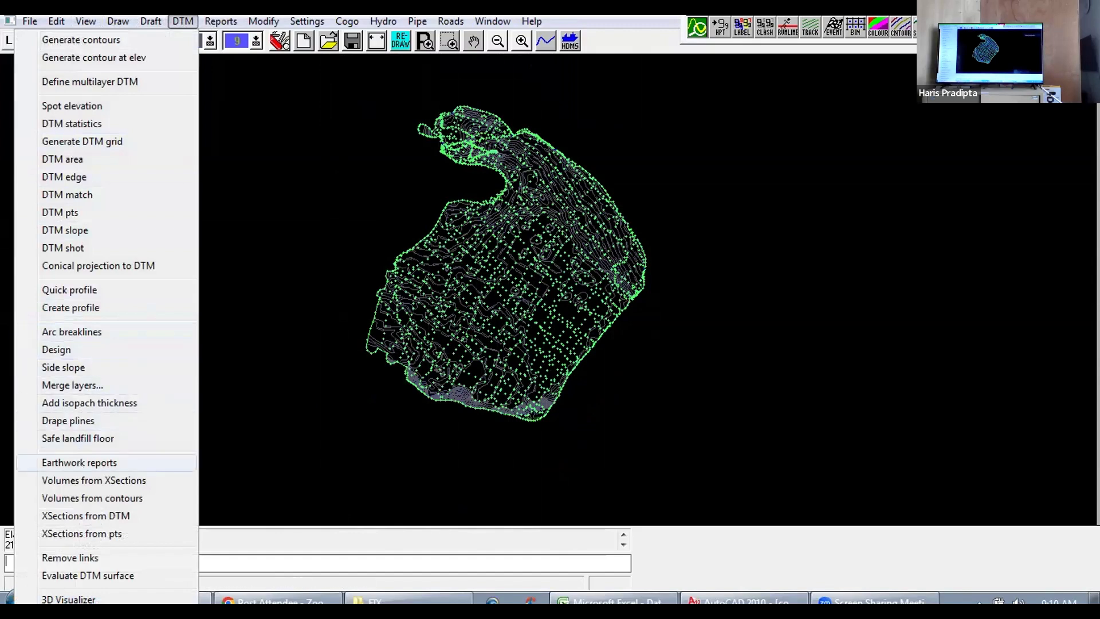
click(78, 462)
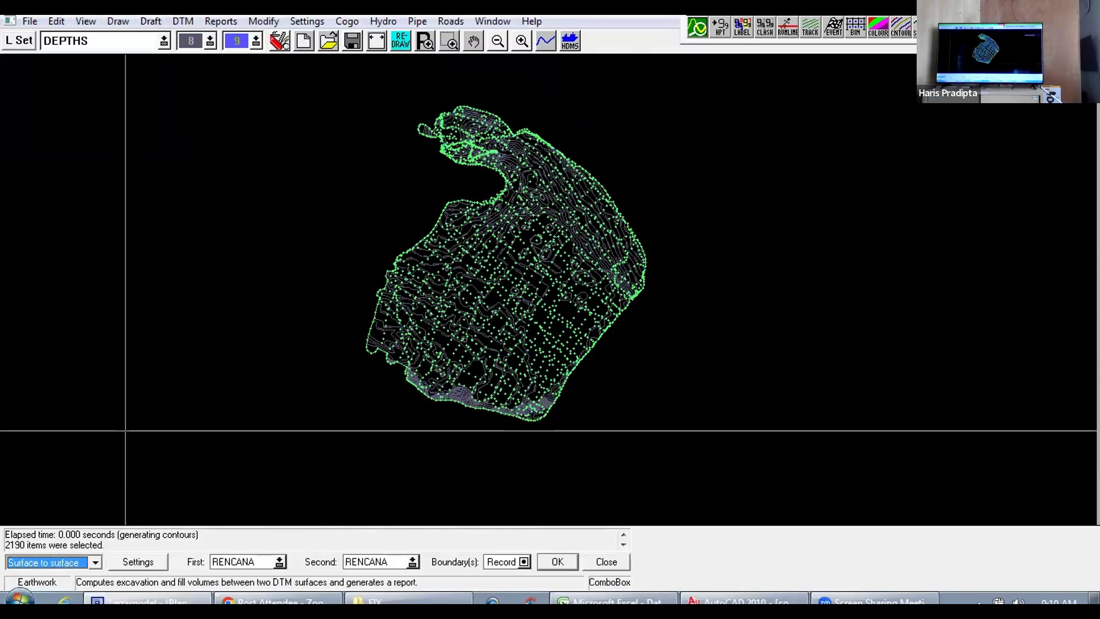
click(94, 564)
click(53, 505)
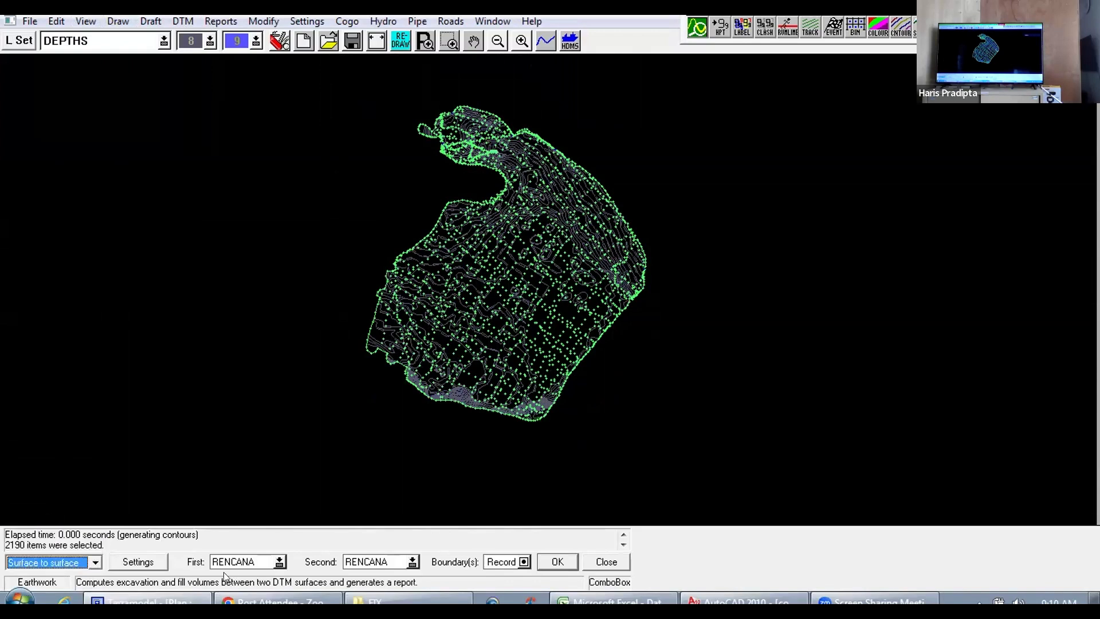
click(278, 561)
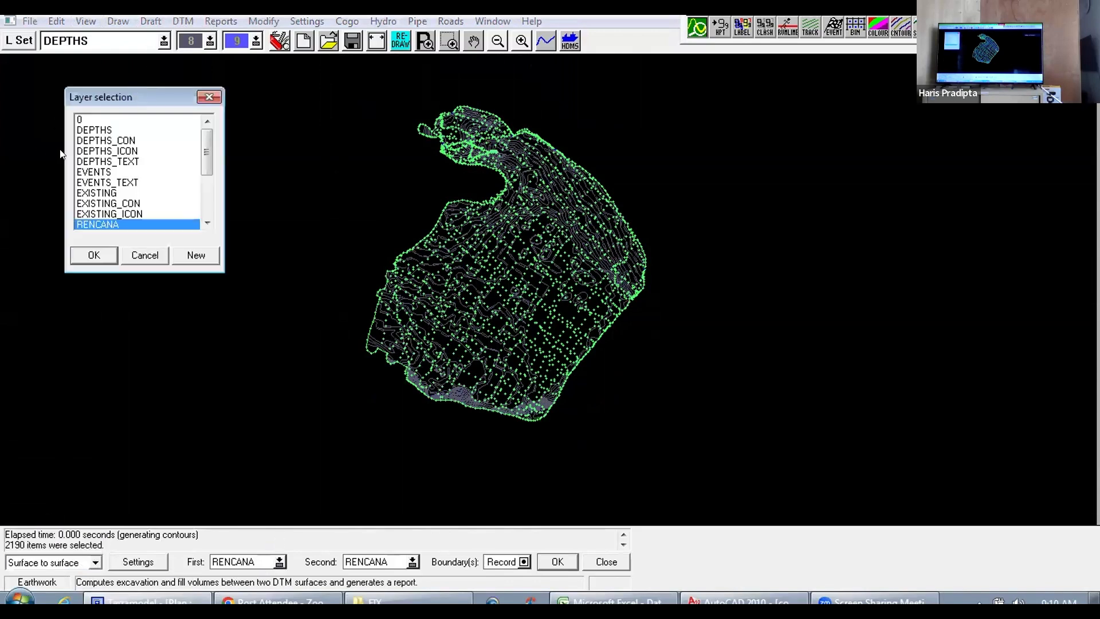
click(113, 130)
click(104, 253)
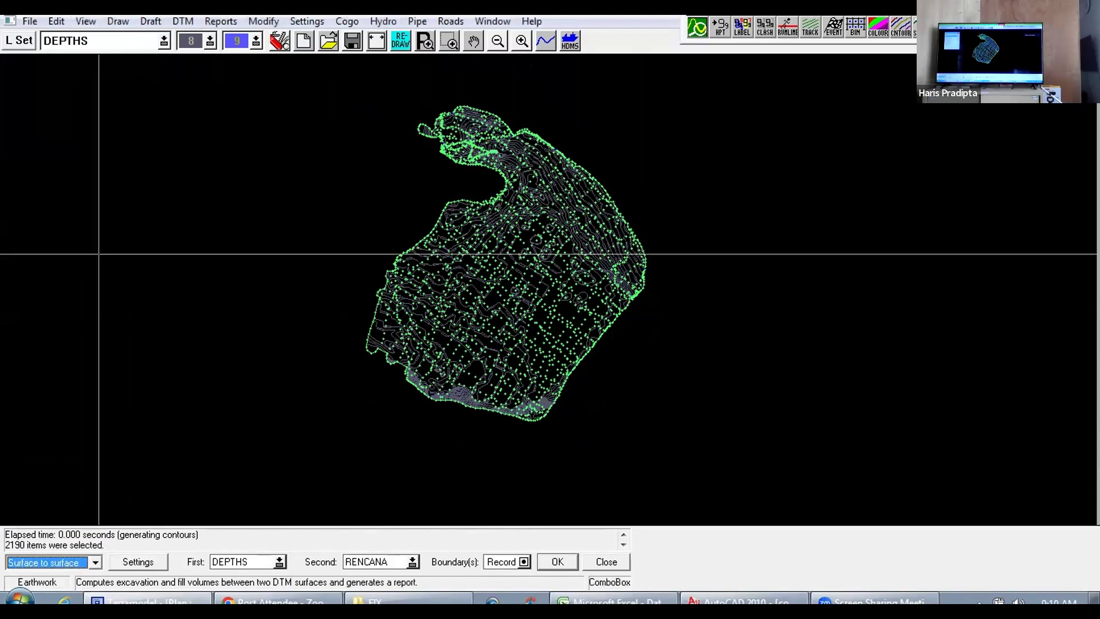
click(413, 562)
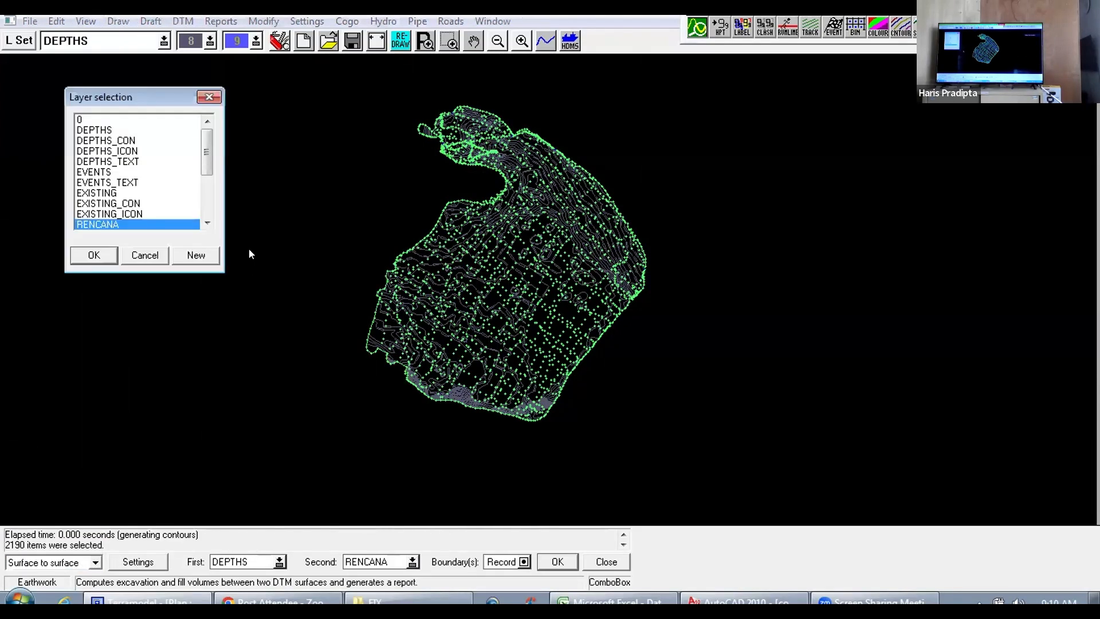
click(94, 255)
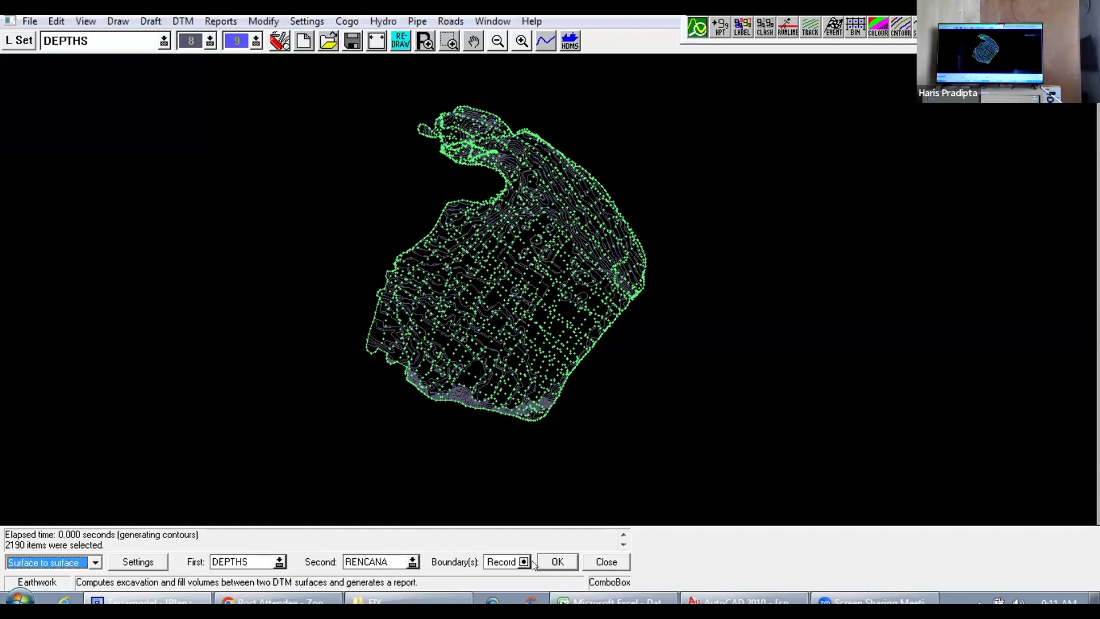
click(560, 563)
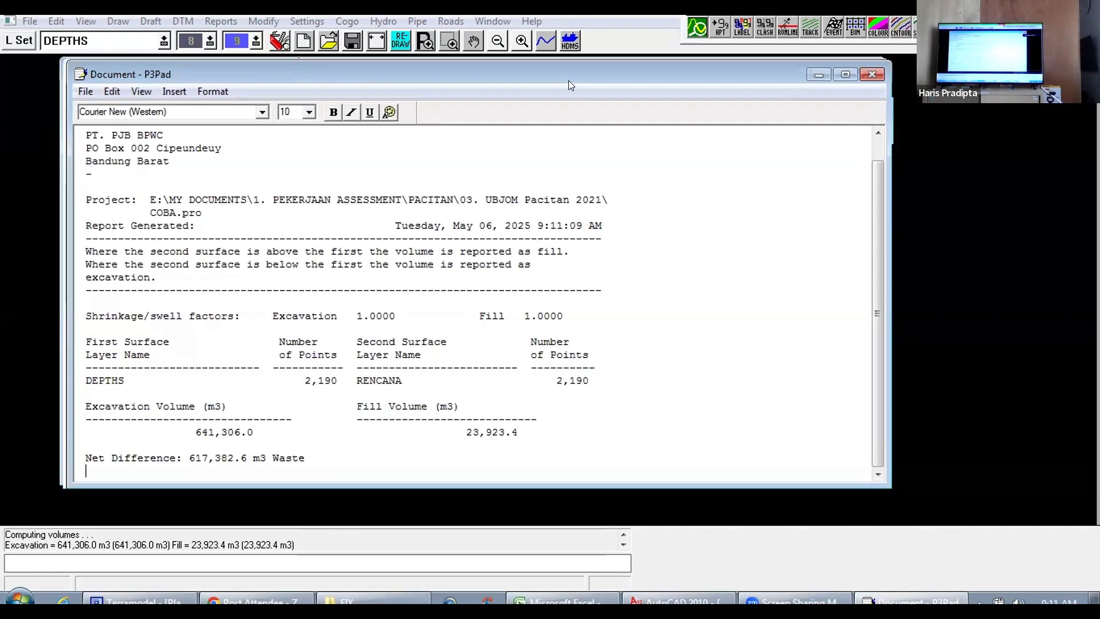
drag(555, 72, 608, 78)
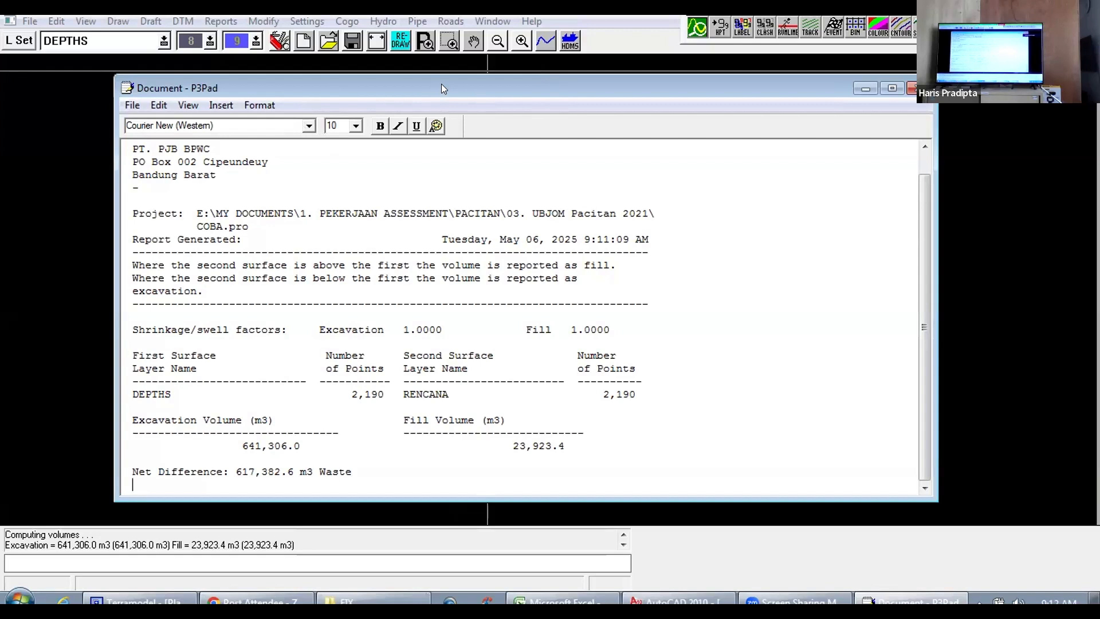
drag(441, 83, 459, 92)
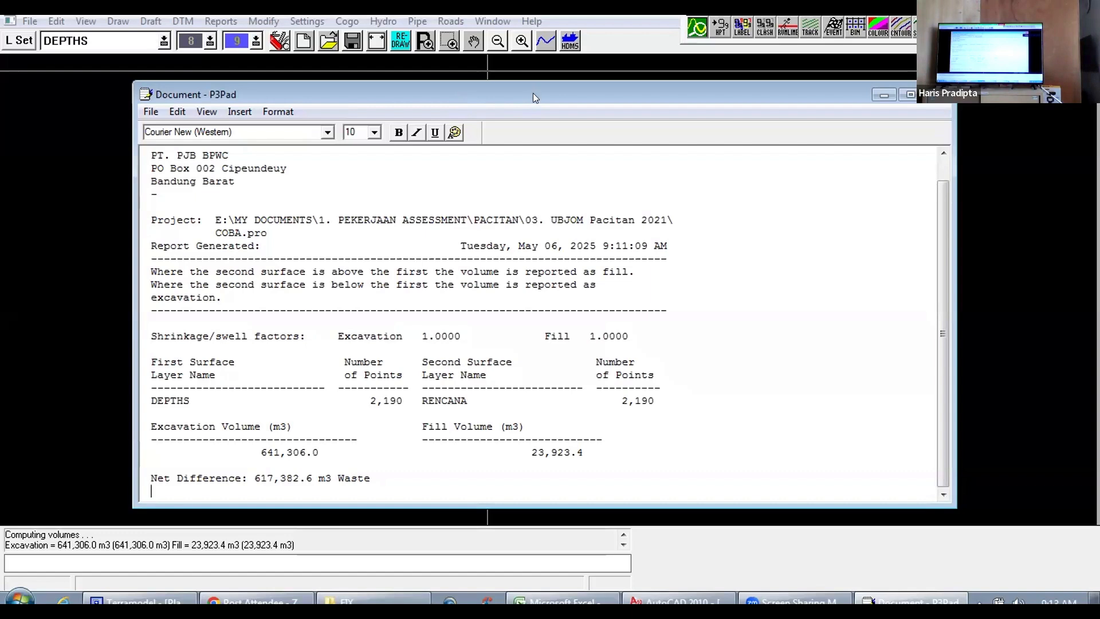
drag(532, 93, 457, 84)
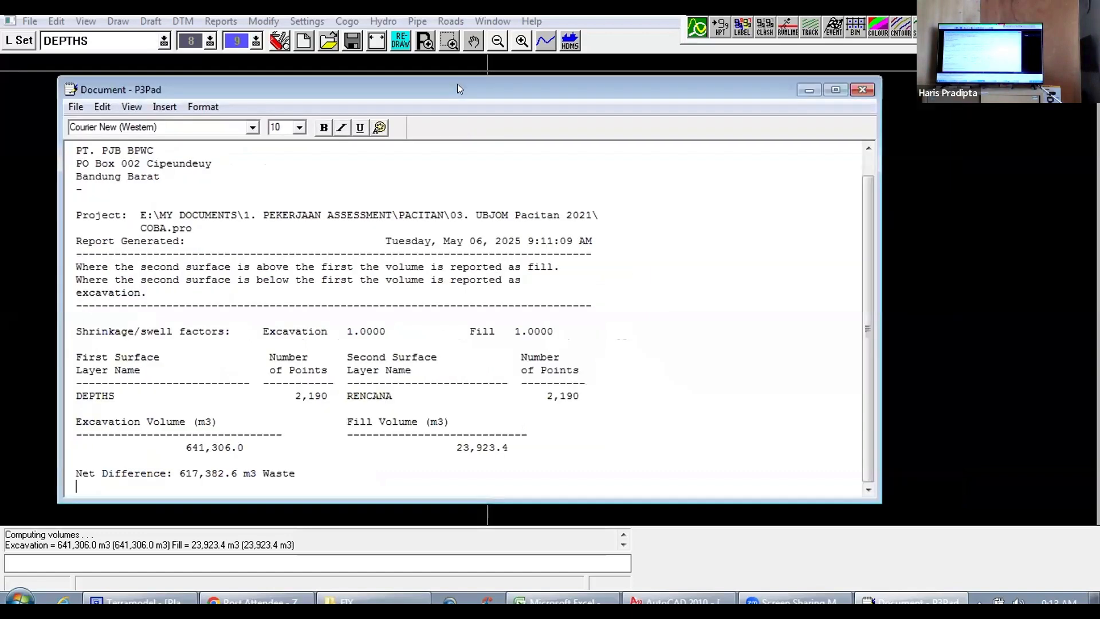
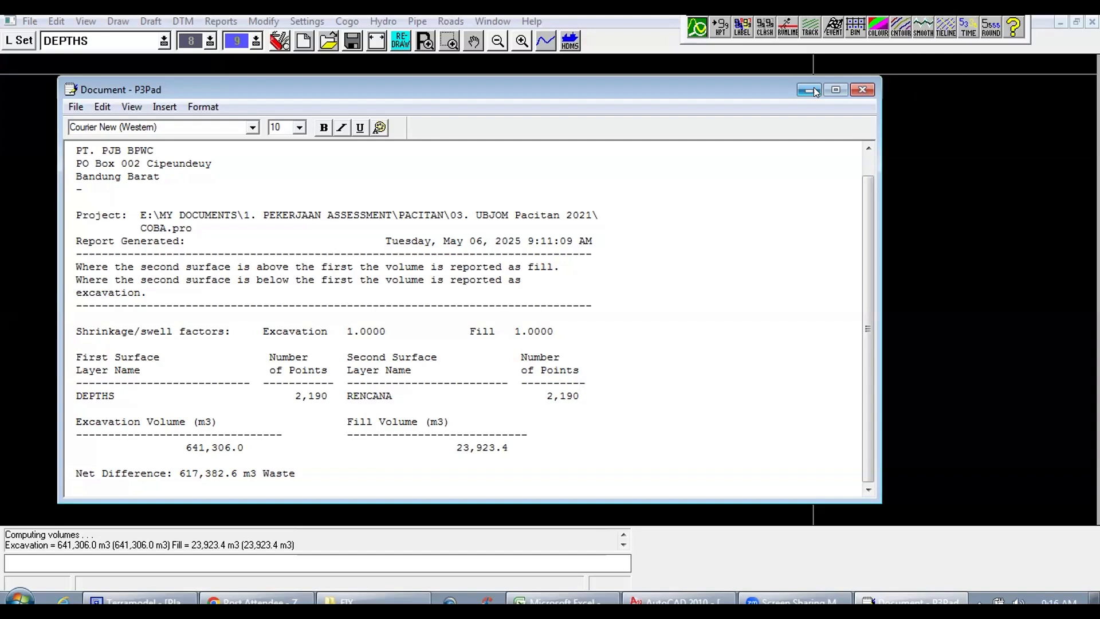
Step: Open the Plot Pacitan.srf contour plot from the FIX folder in Surfer and decline the version update
click(302, 506)
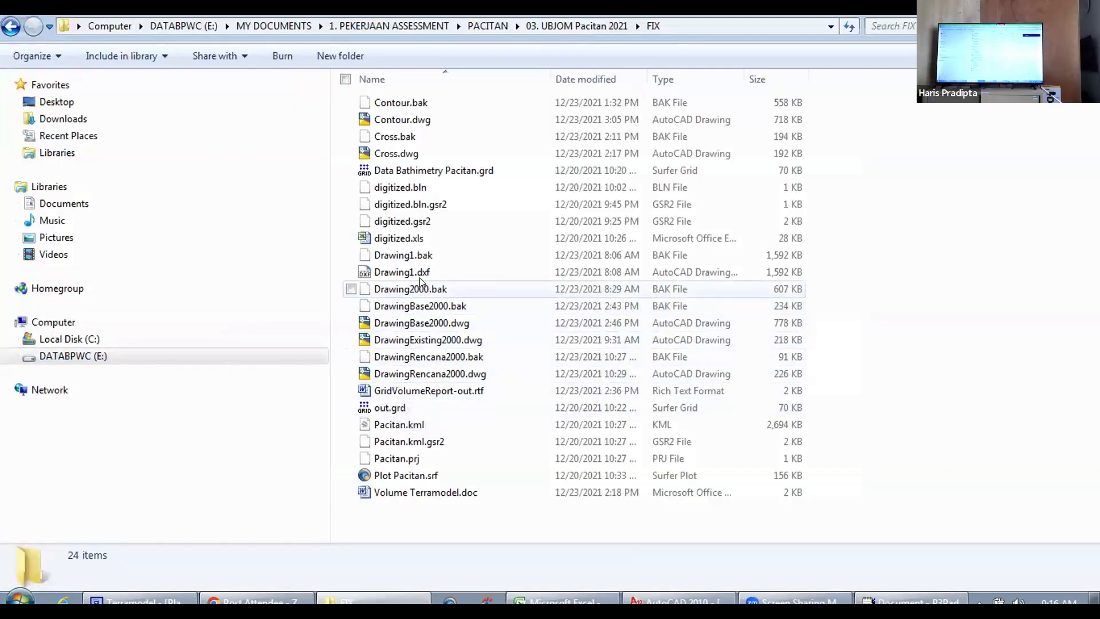
double_click(395, 475)
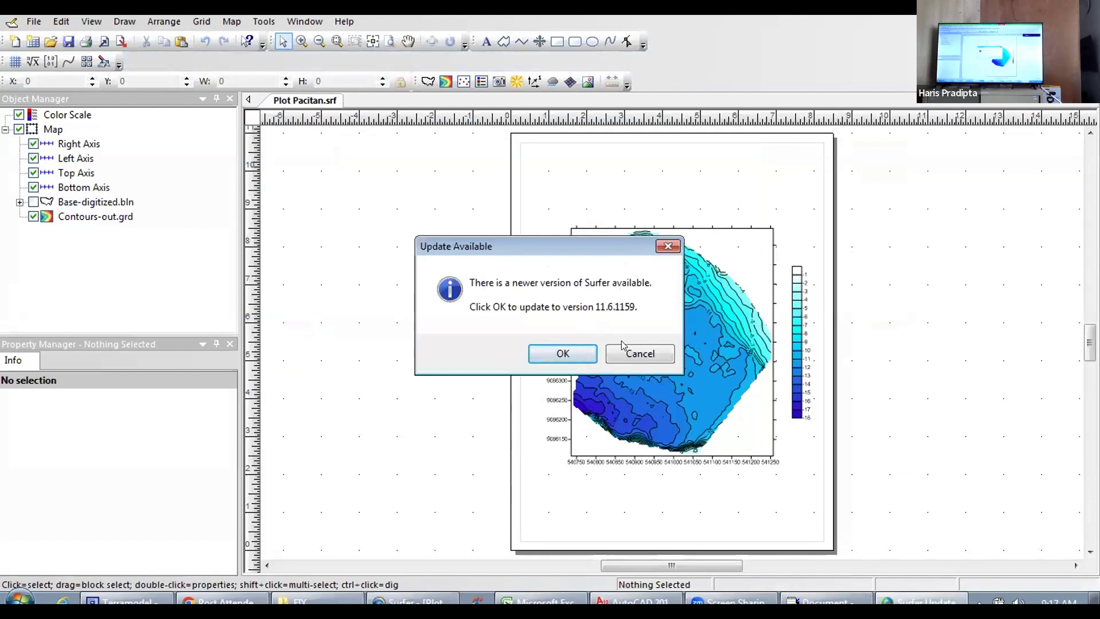
click(637, 347)
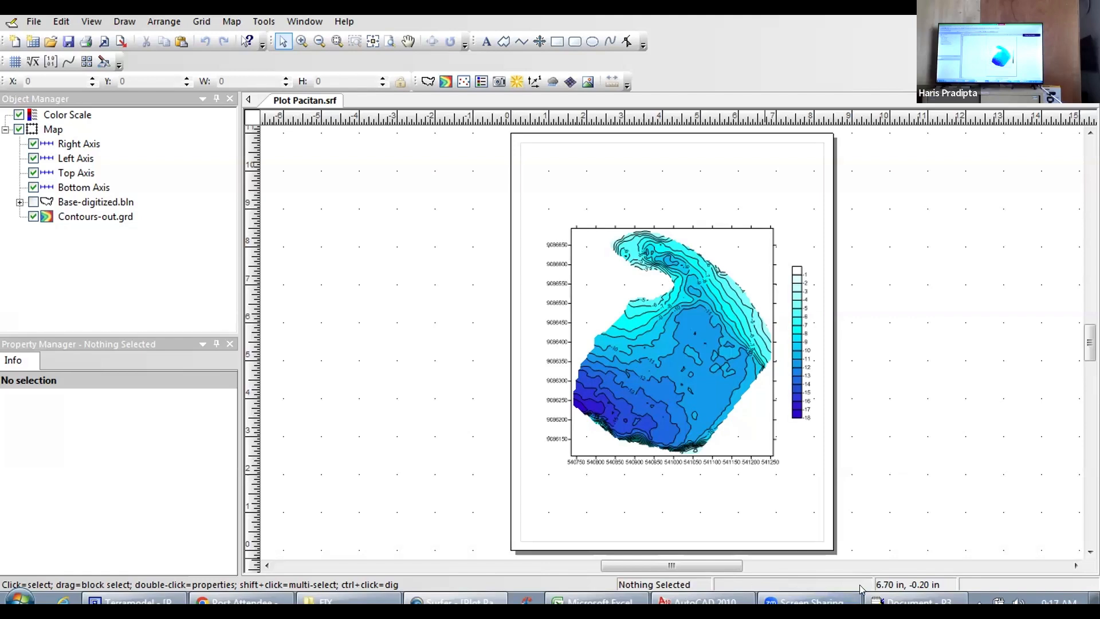
Step: Switch to Terramodel, model the DEPTHS DTM in 3D, inspect the surface in a tilted view, and close the viewer
click(131, 599)
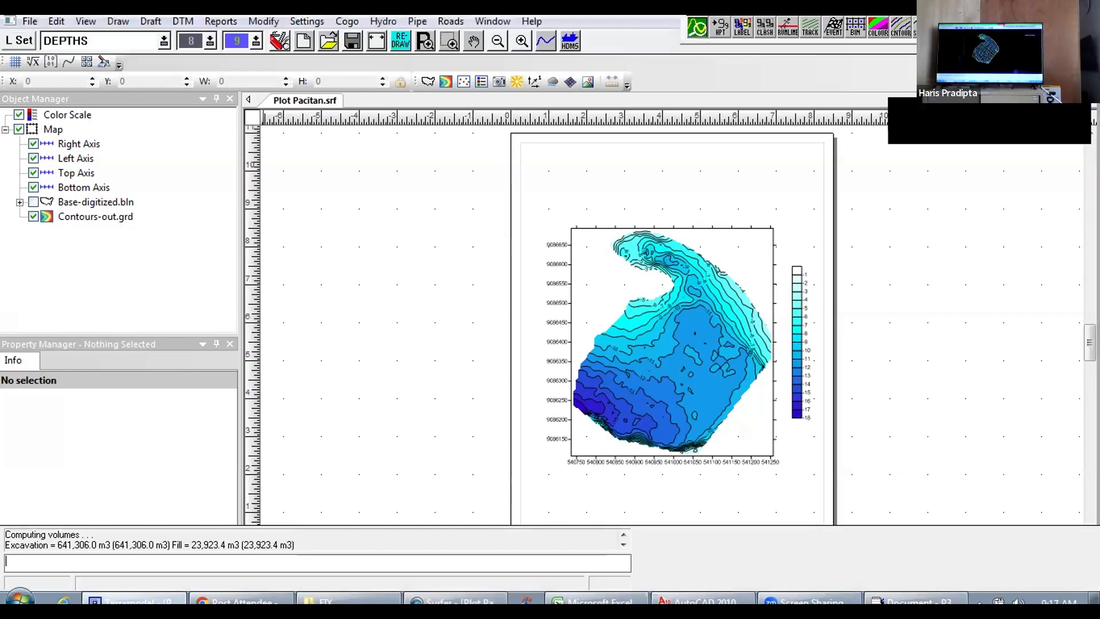
scroll(581, 235, up, 5)
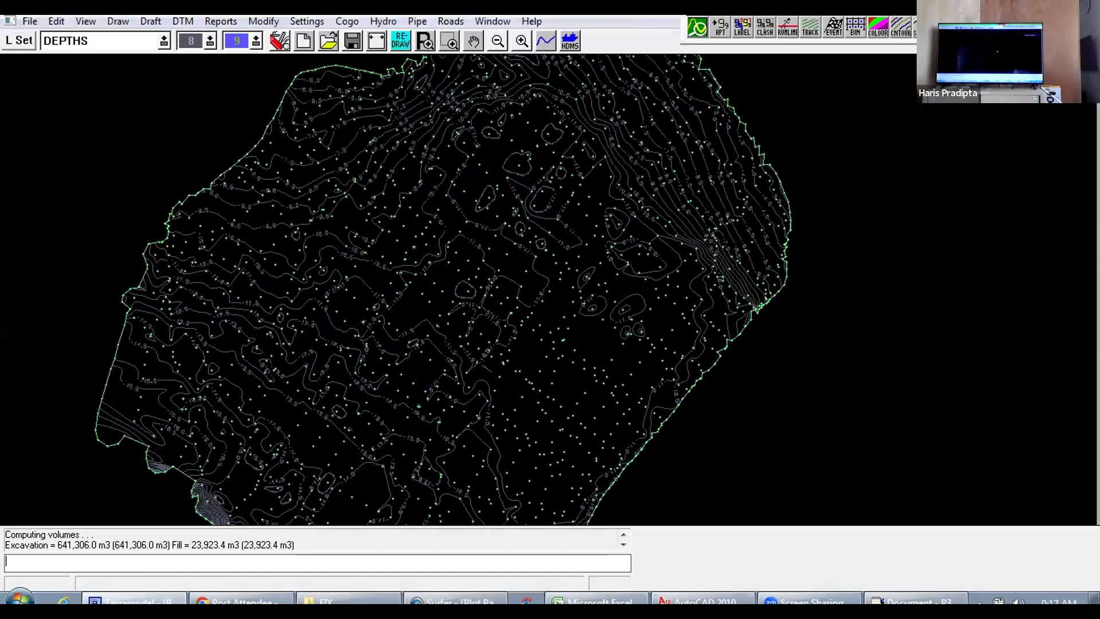
scroll(240, 295, down, 3)
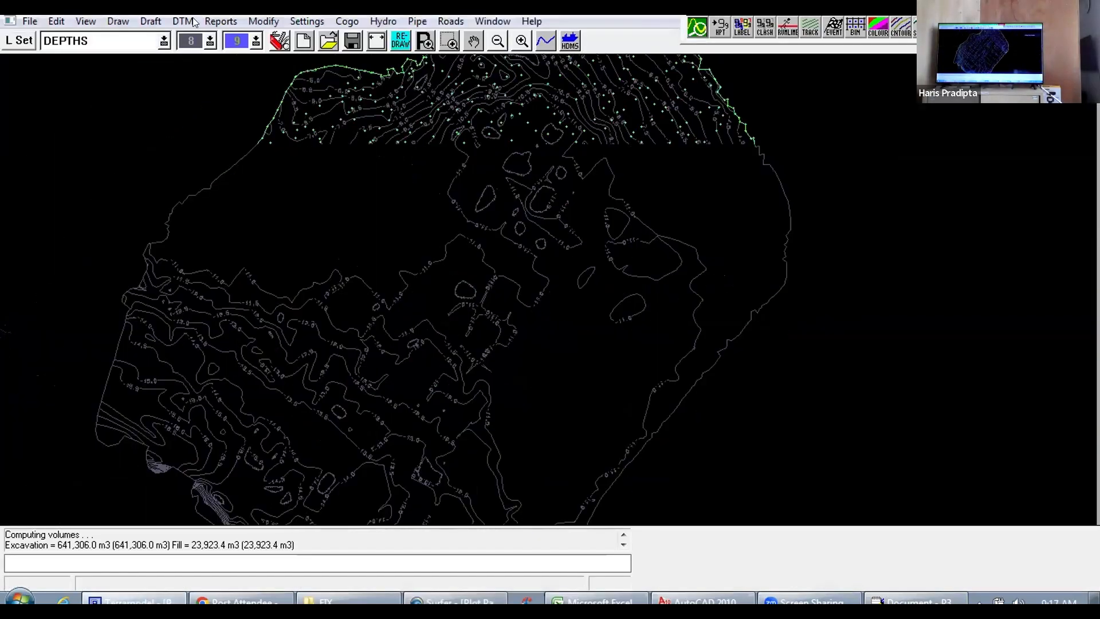
scroll(240, 295, down, 1)
scroll(240, 295, up, 1)
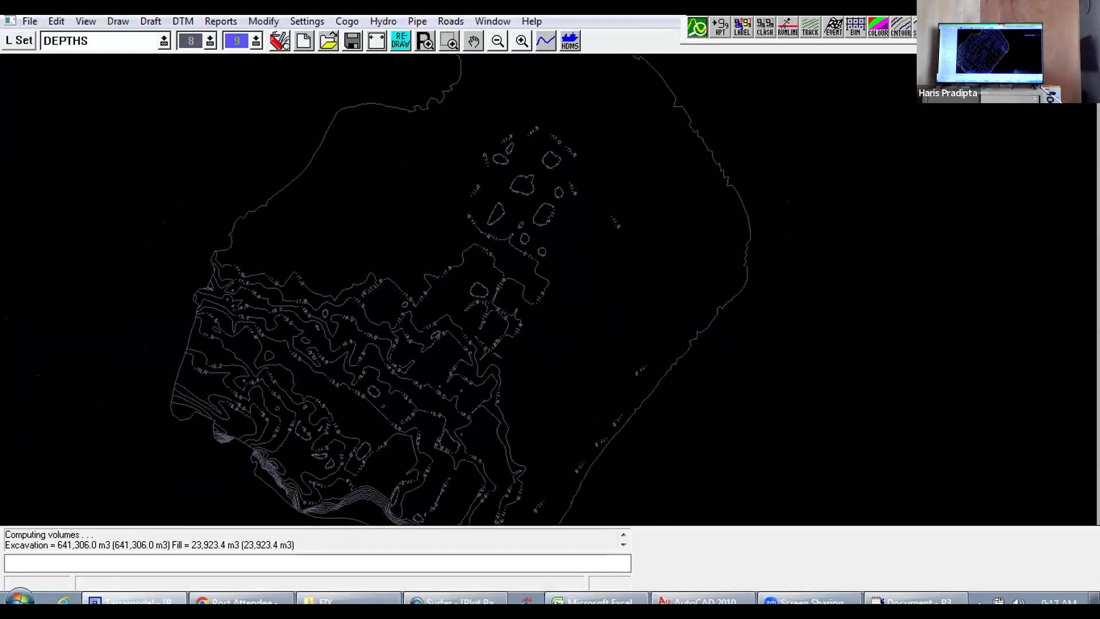
key(Return)
click(366, 563)
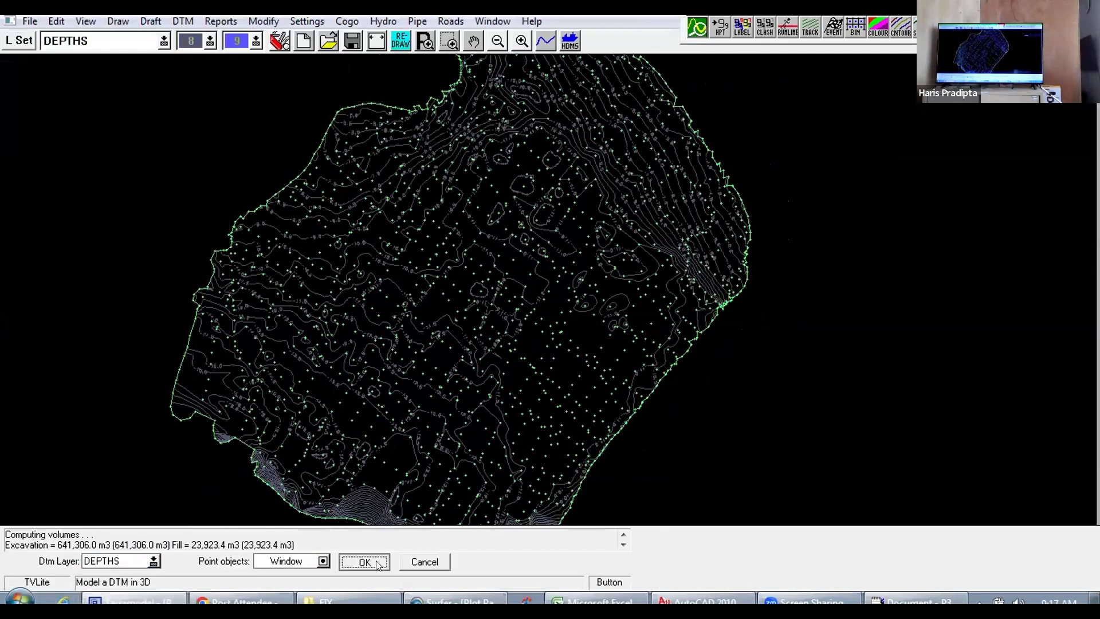
drag(572, 341, 687, 166)
click(1013, 8)
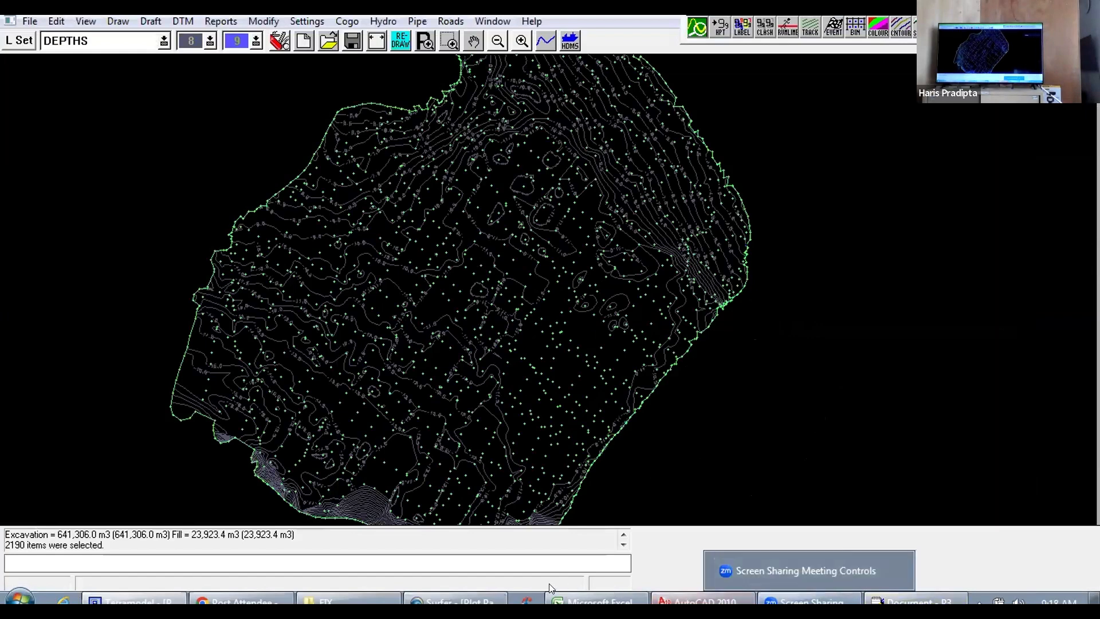
Step: Switch to Surfer to review the Plot Pacitan.srf contour map, and close Surfer
click(455, 600)
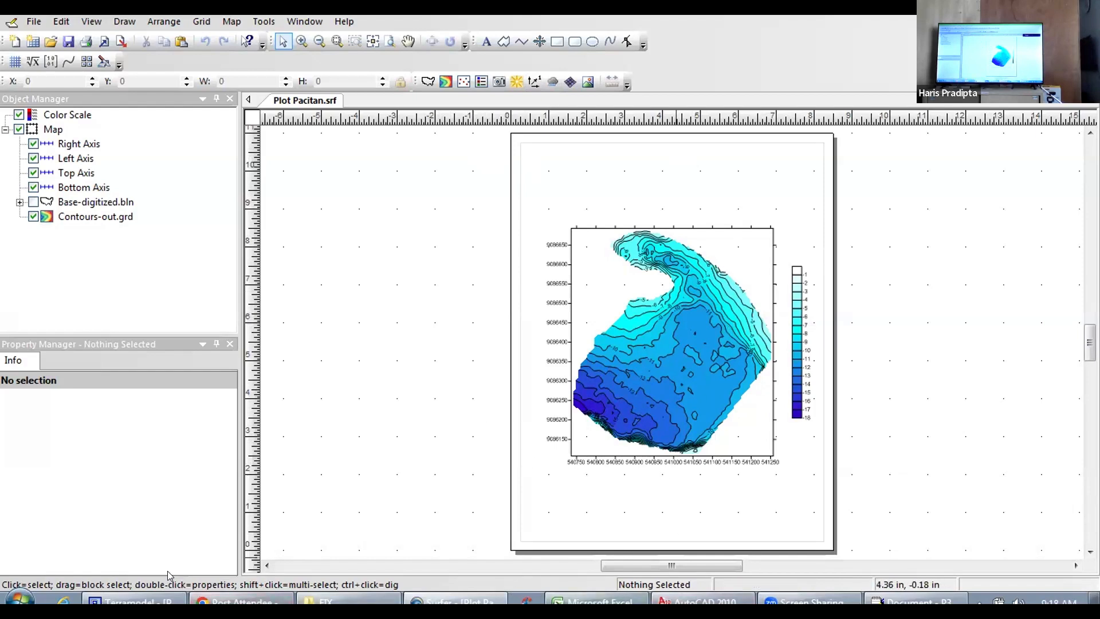
mouse_move(137, 600)
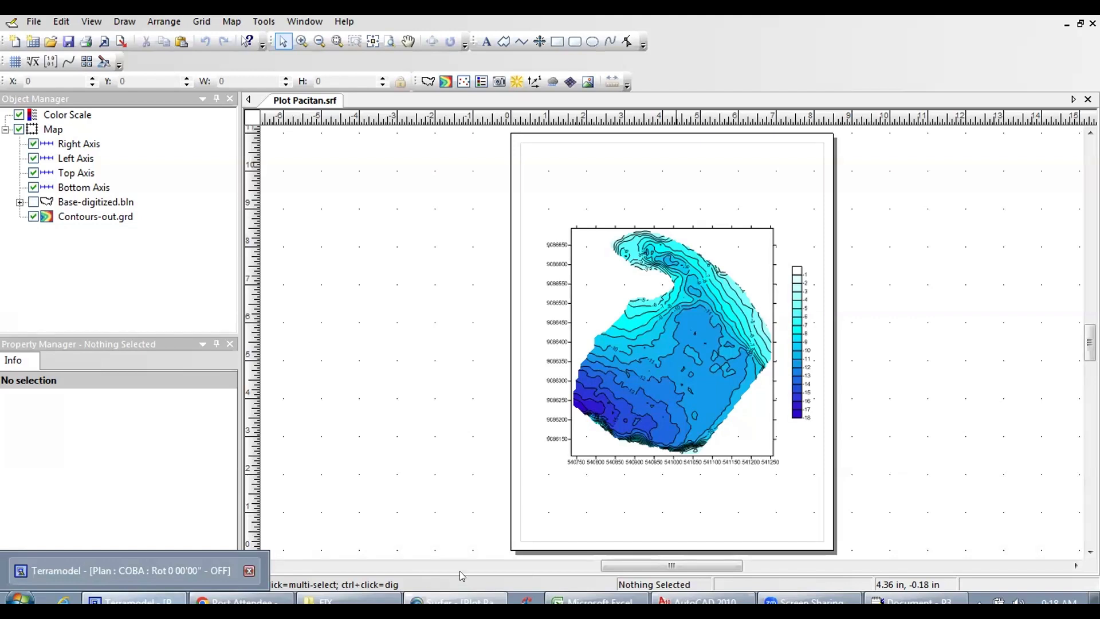
mouse_move(448, 599)
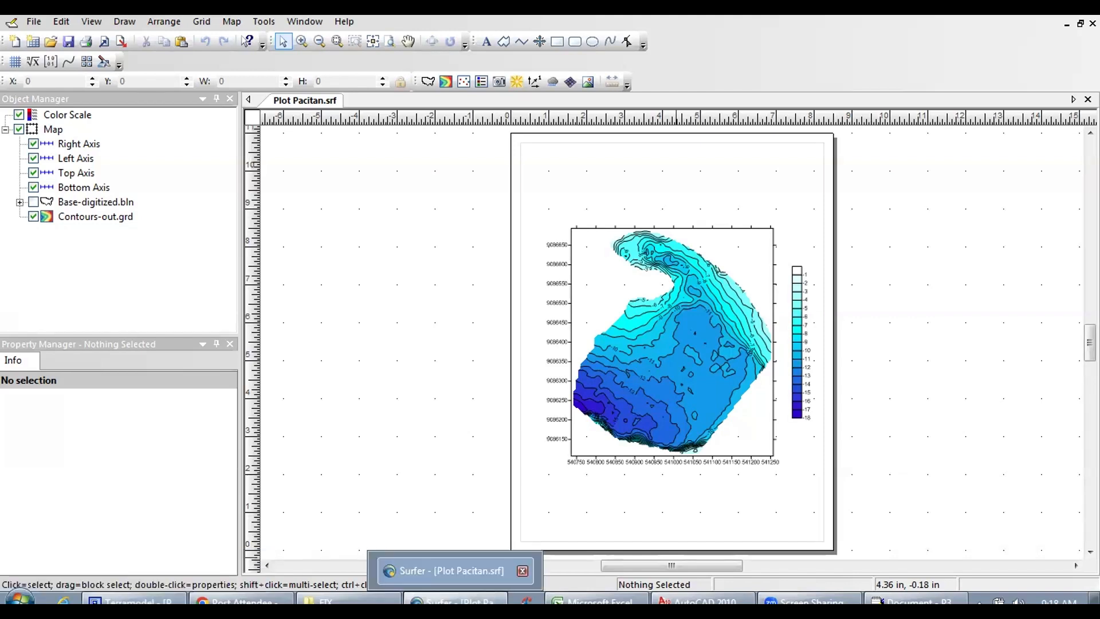
click(521, 570)
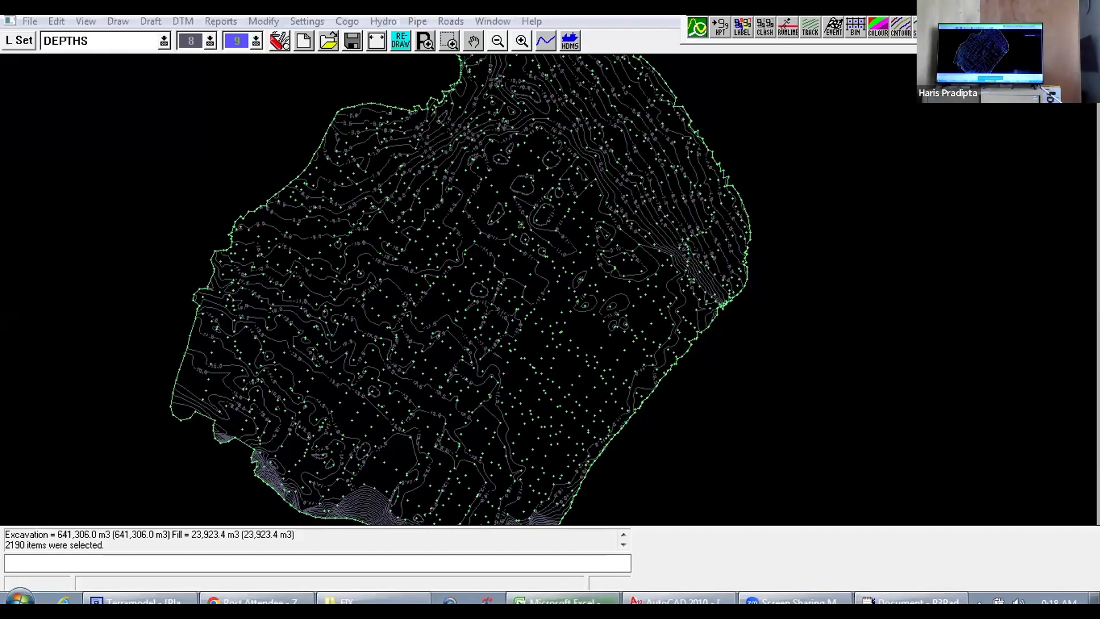
Step: Switch to the Gabungan worksheet in Excel, bring up the earthwork volume report in P3Pad, and close the report
click(564, 599)
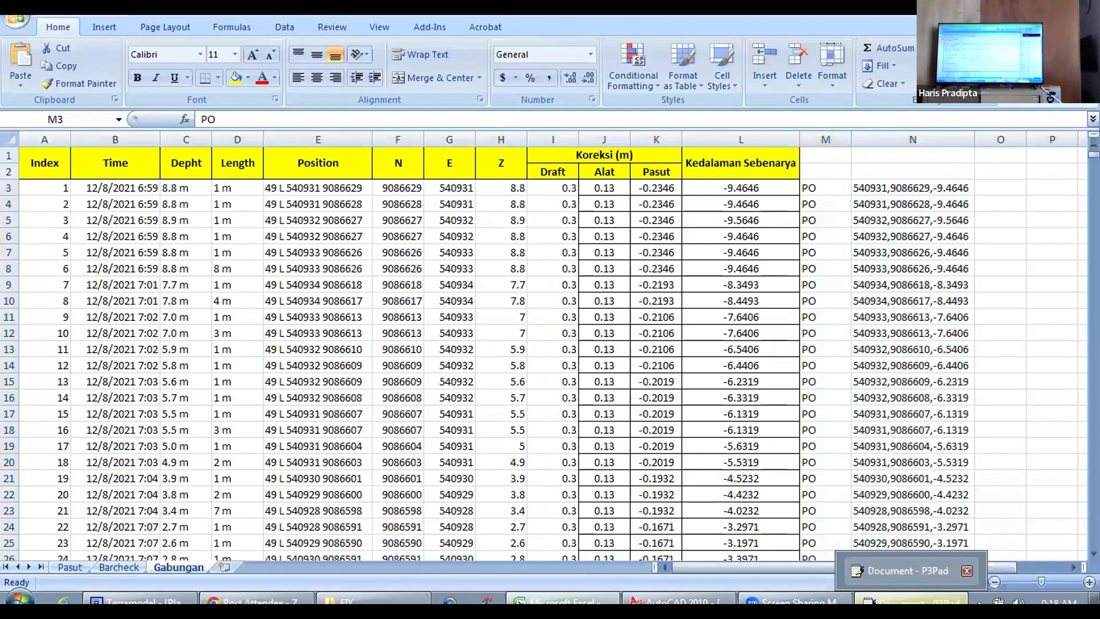
click(911, 601)
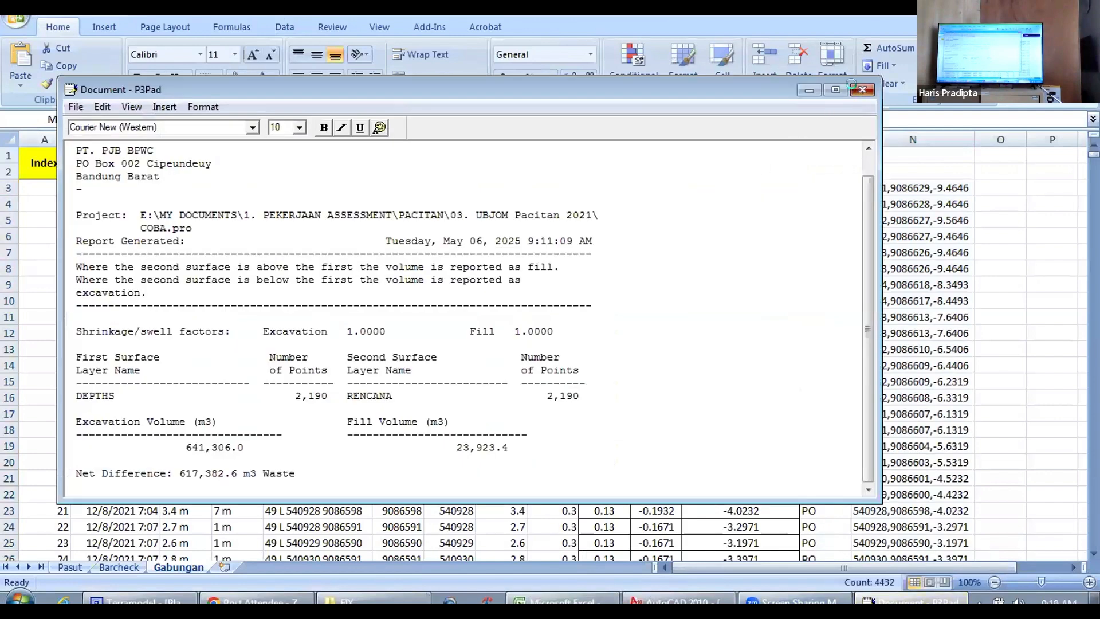
click(859, 90)
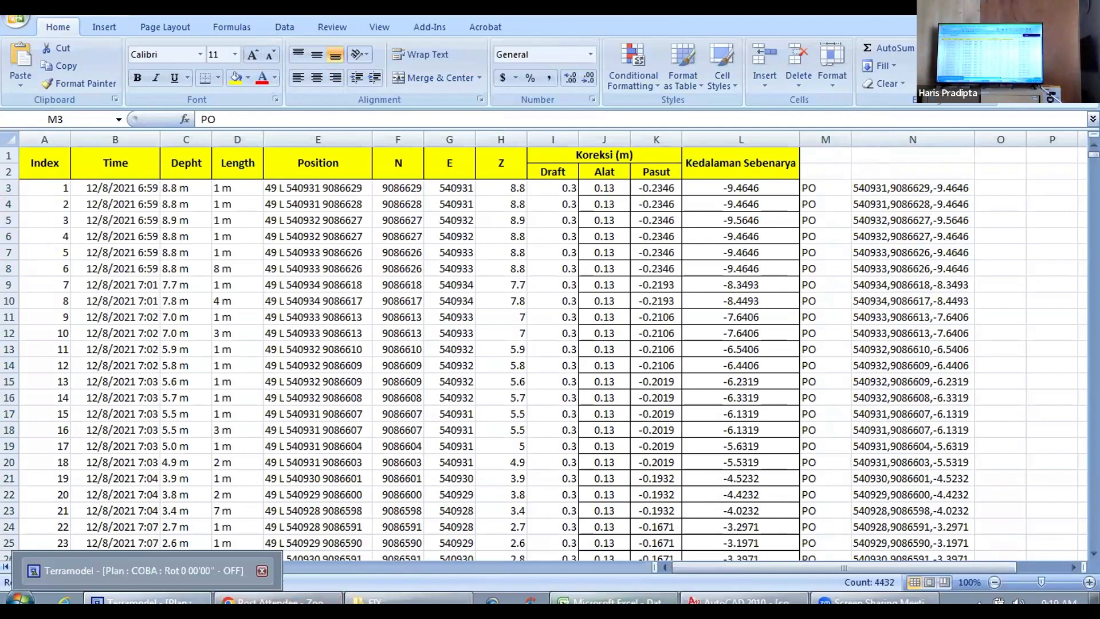
Step: Switch to Terramodel and draw a straight pline outside the survey area's southeast edge, from about 541091,9086084 to about 541224,9086267
click(137, 570)
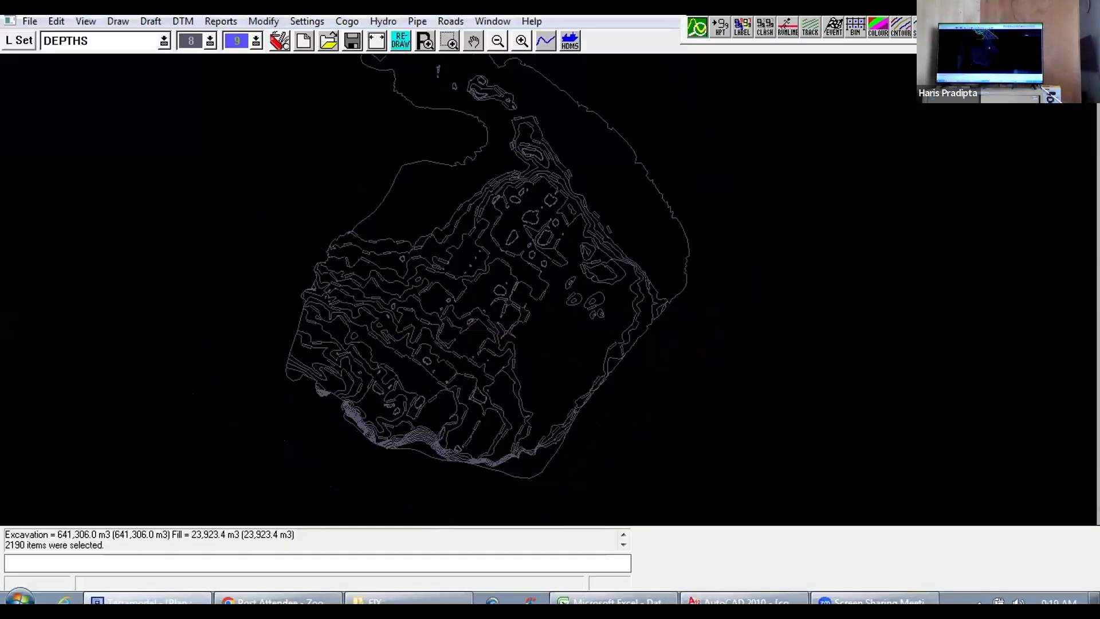
scroll(578, 251, down, 2)
drag(608, 231, 574, 256)
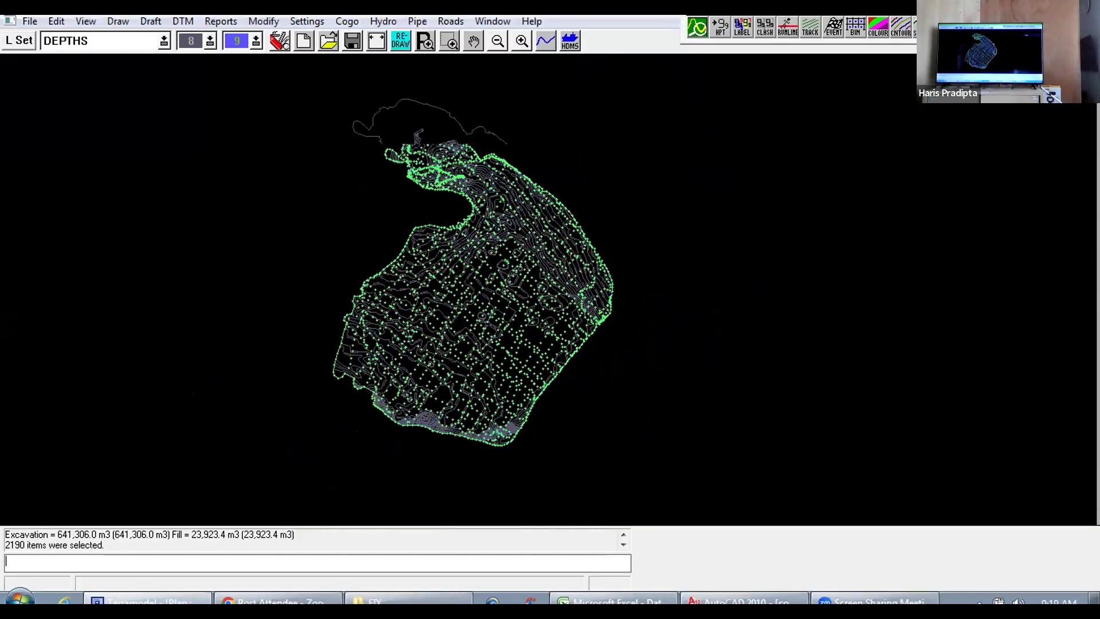
scroll(601, 229, up, 2)
scroll(601, 229, down, 2)
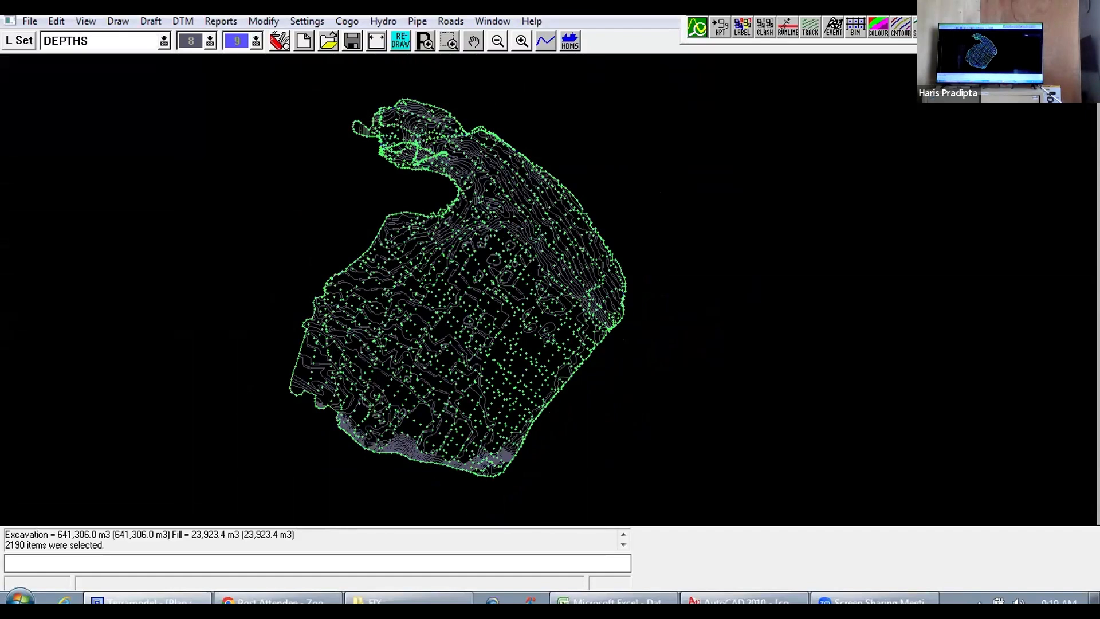
click(121, 23)
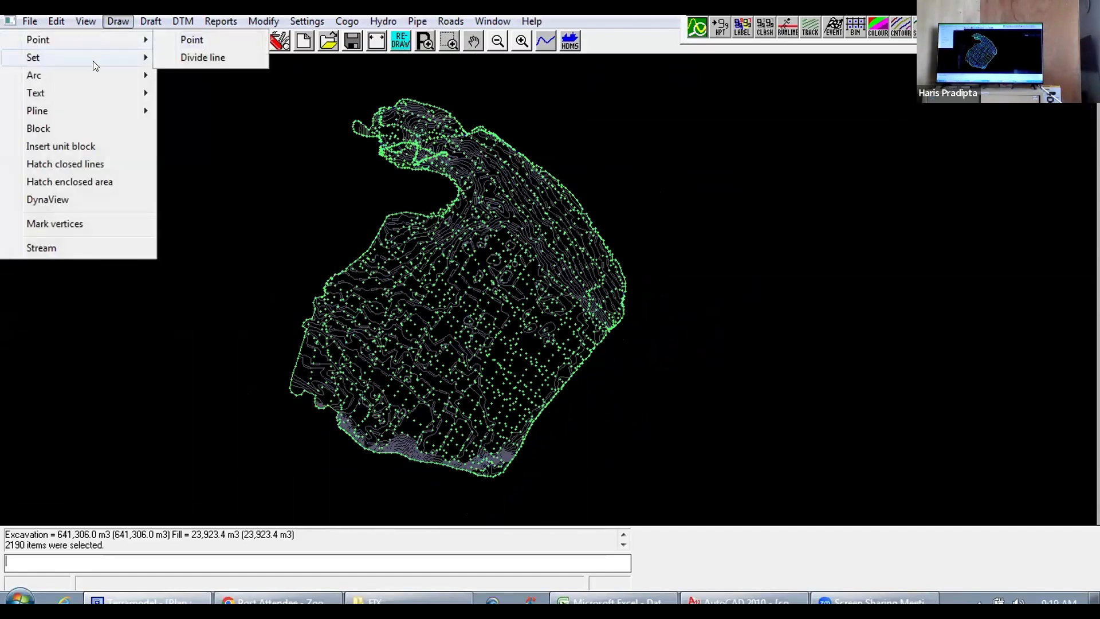
mouse_move(110, 108)
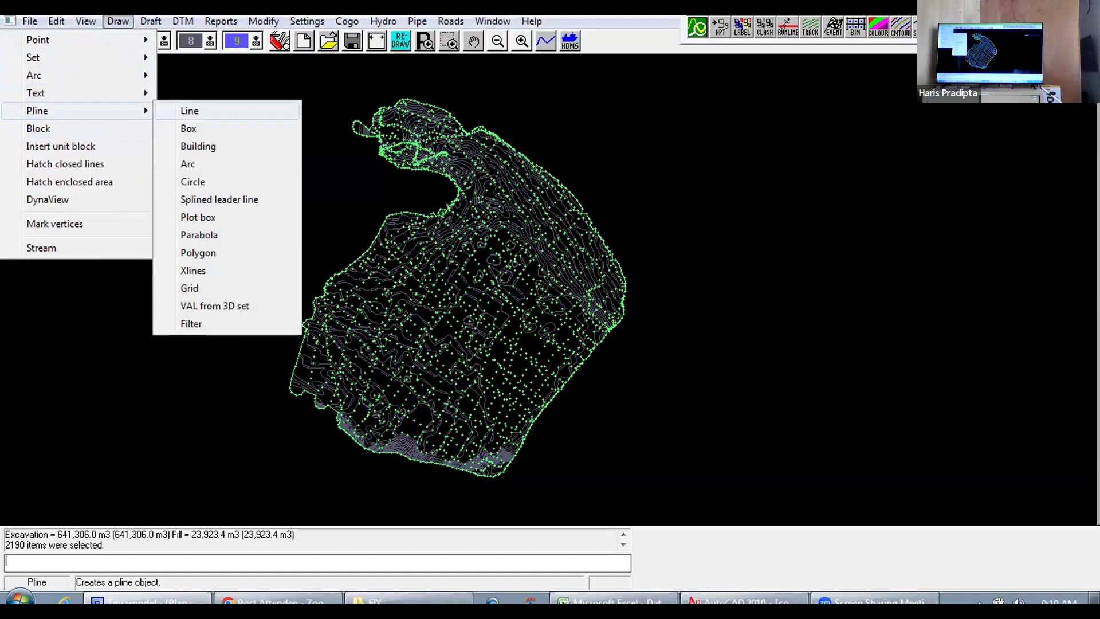
click(188, 112)
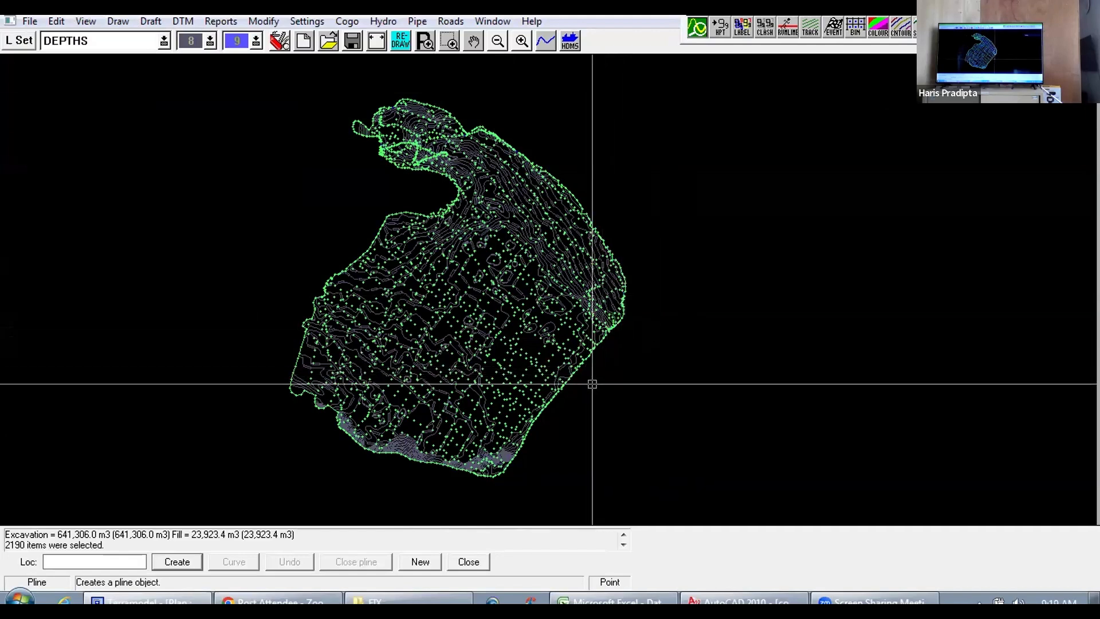
click(519, 492)
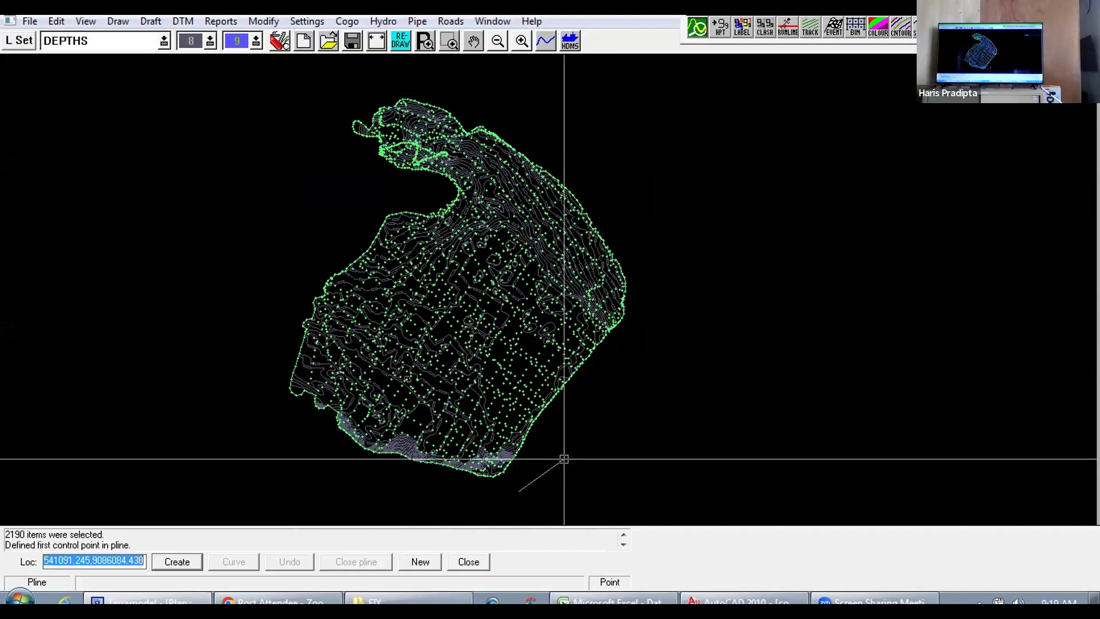
click(604, 373)
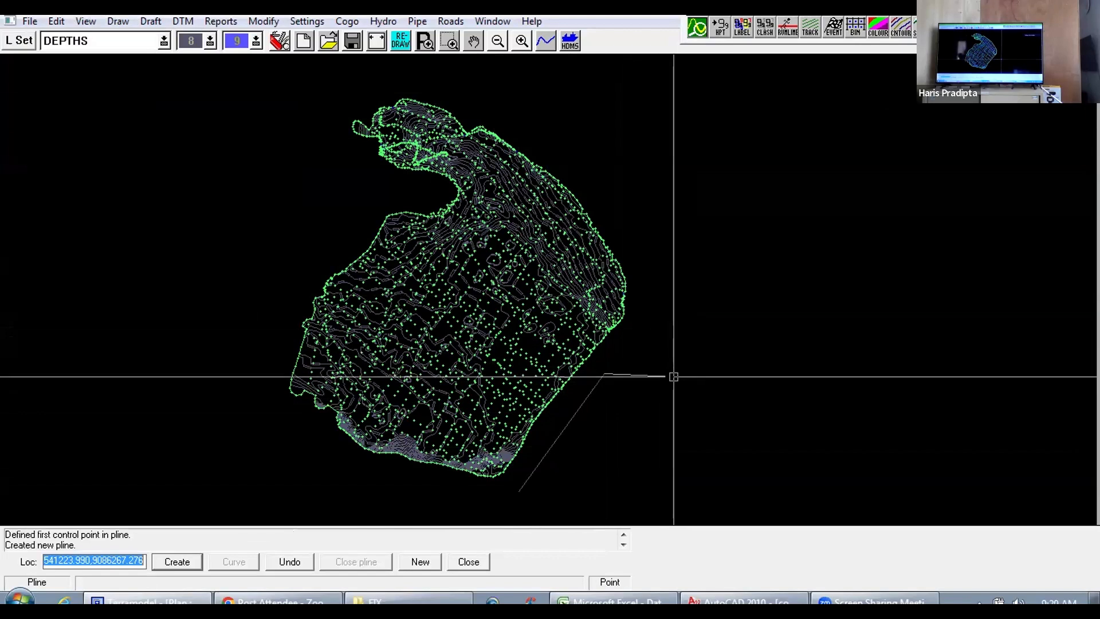
key(Escape)
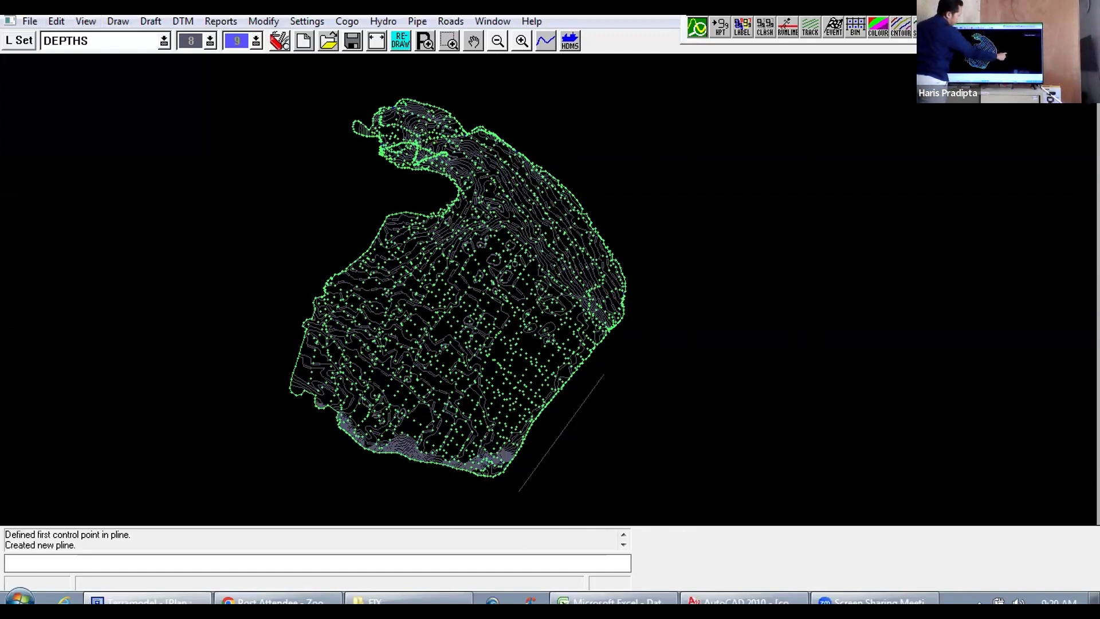
Step: Draw a straight pline outside the survey area's northeast edge, from about 541089,9086643 to about 541293,9086503
click(119, 22)
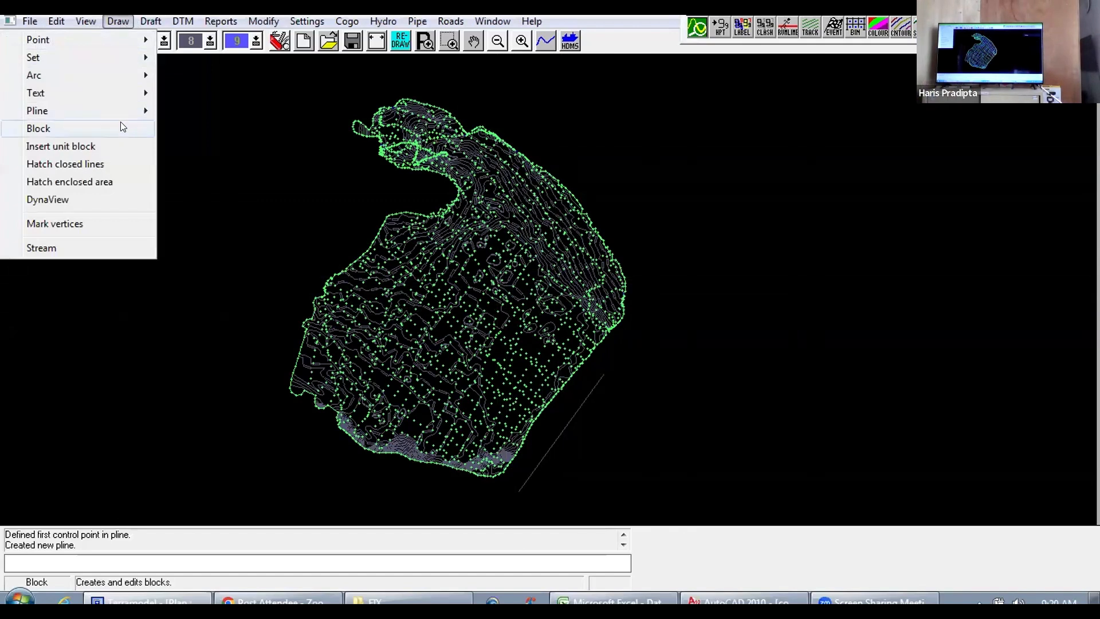
mouse_move(118, 111)
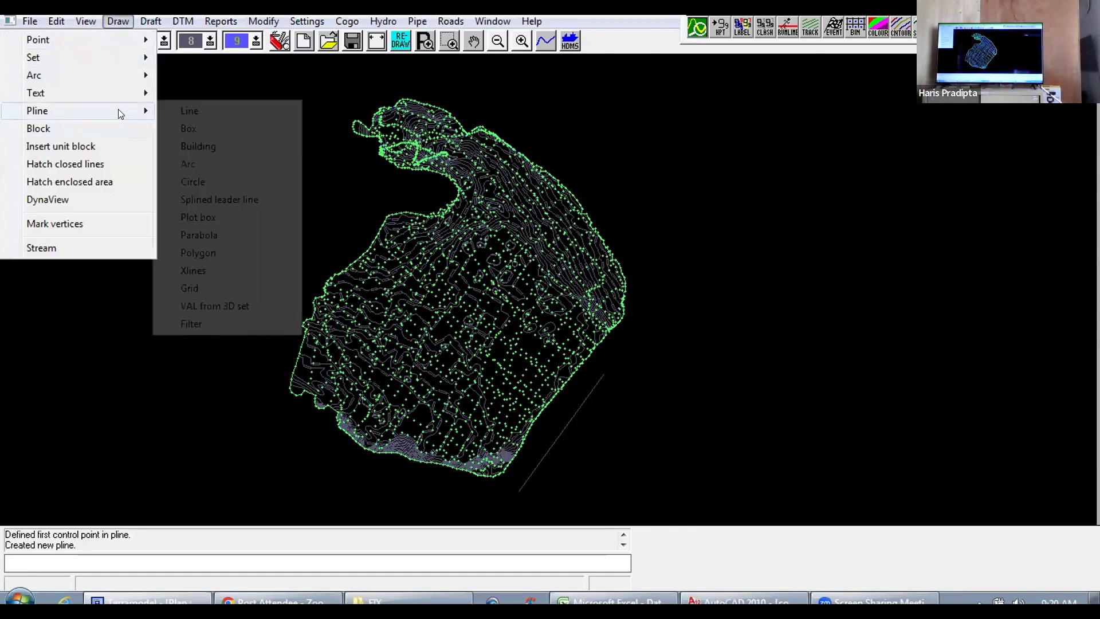
click(189, 111)
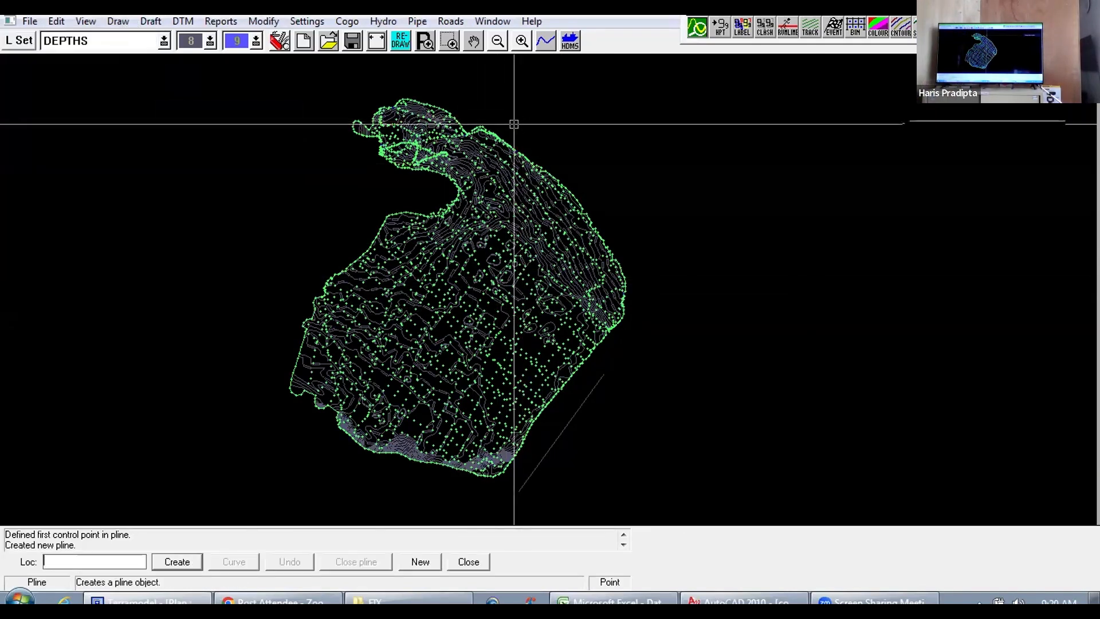
click(517, 130)
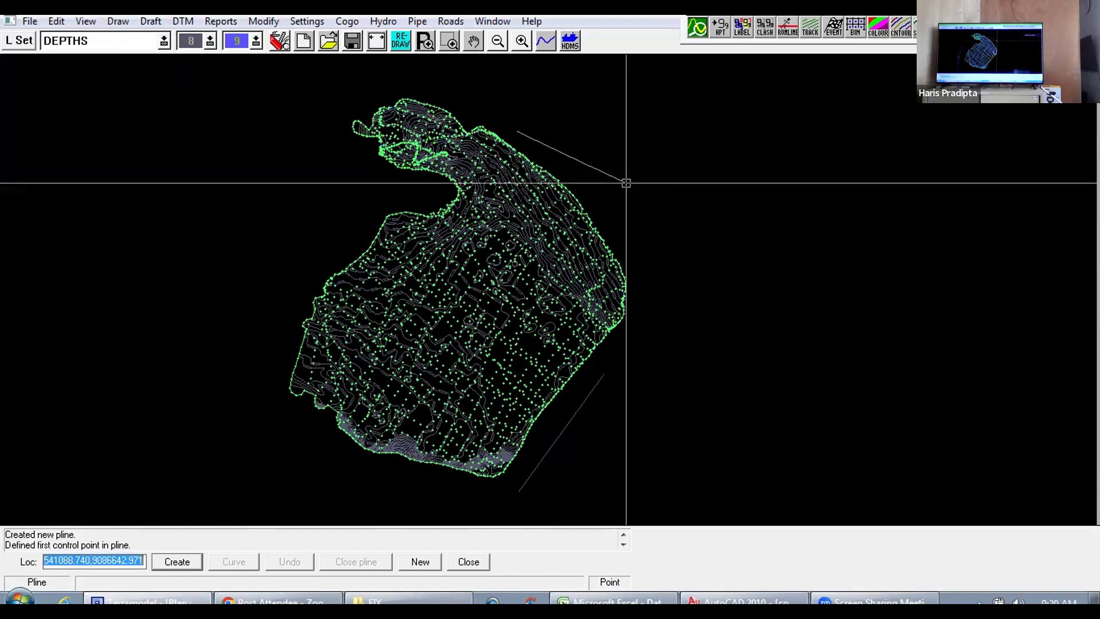
click(649, 220)
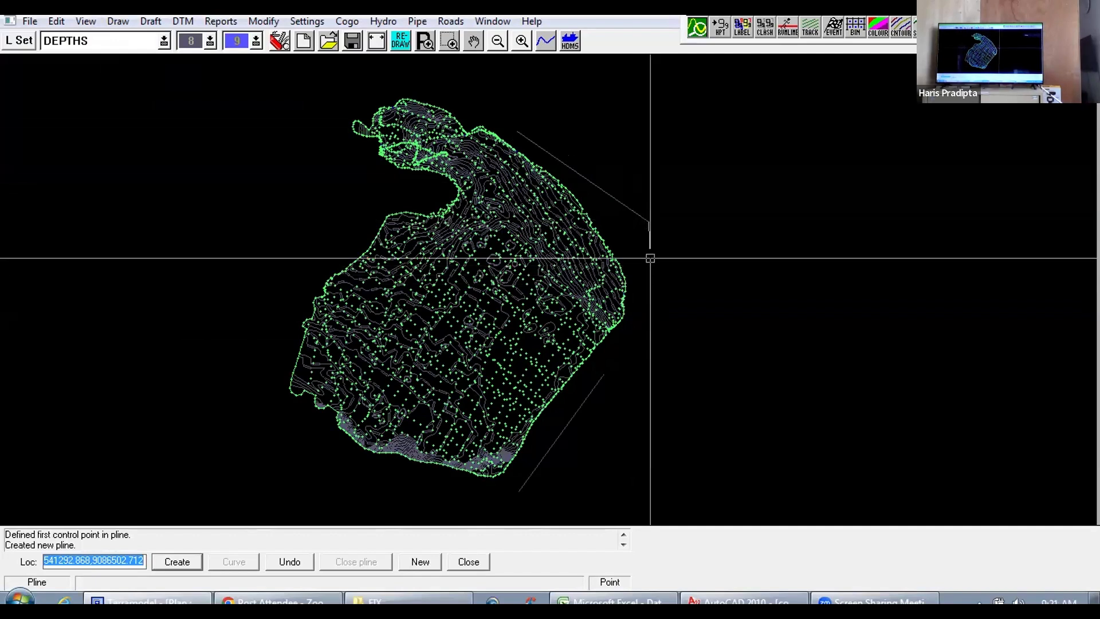
key(Escape)
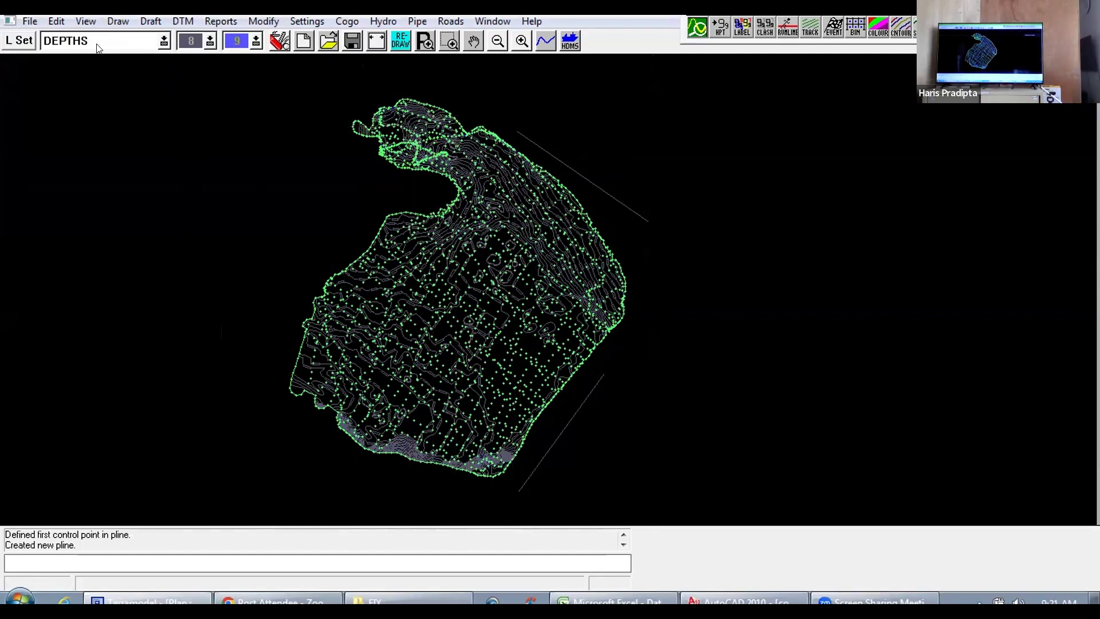
Step: Create cross-section lines along the northeast pline at an interval of 50, extending 0 to the left and 700 to the right
click(118, 21)
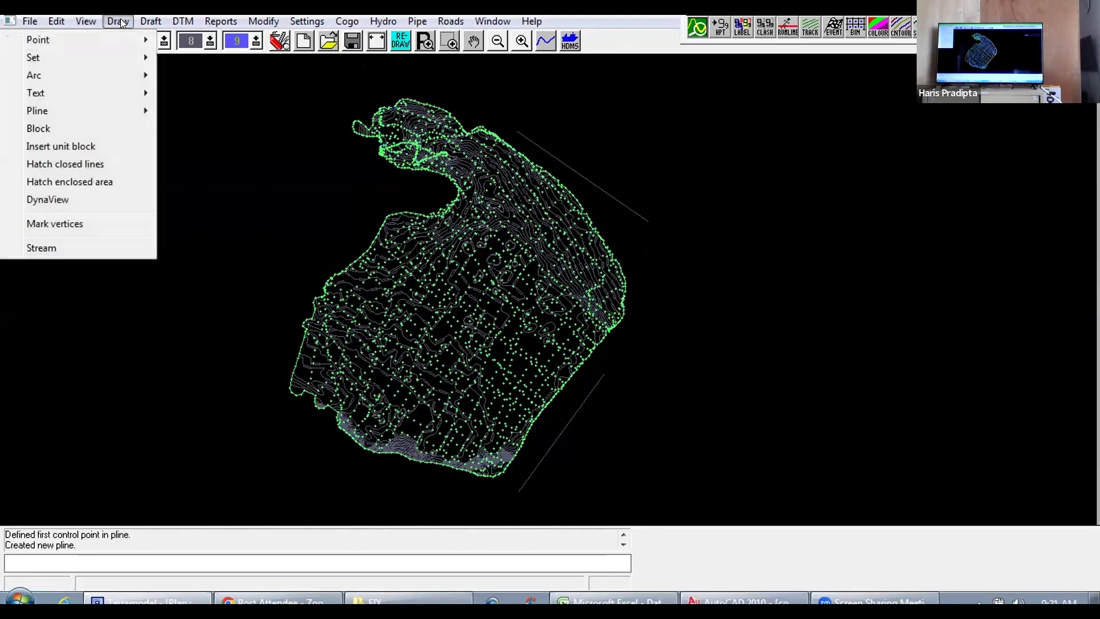
mouse_move(79, 111)
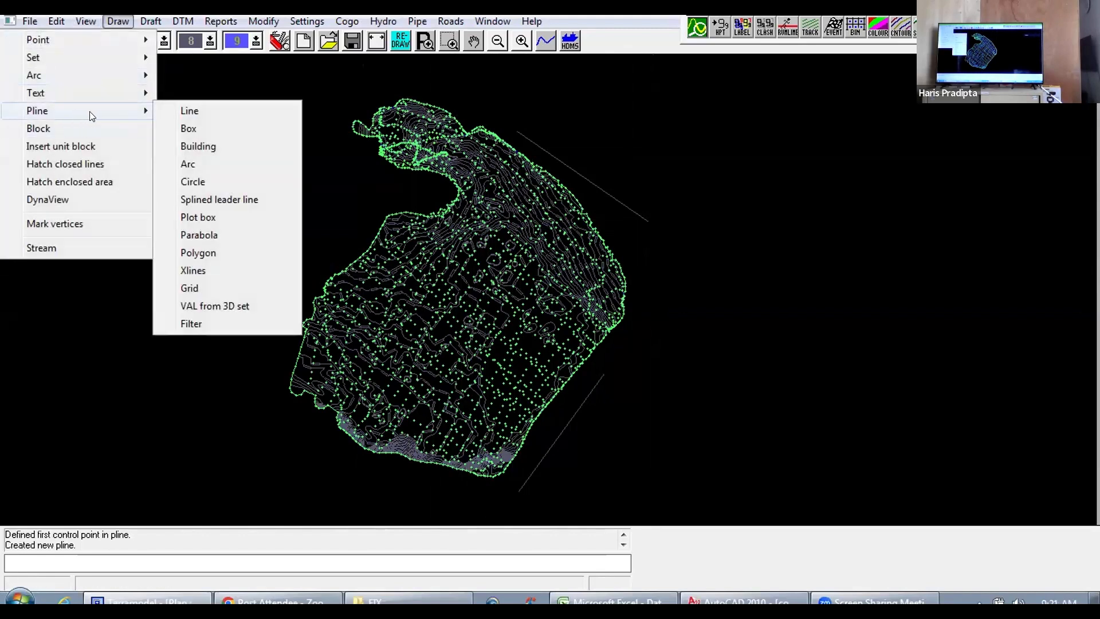
click(205, 270)
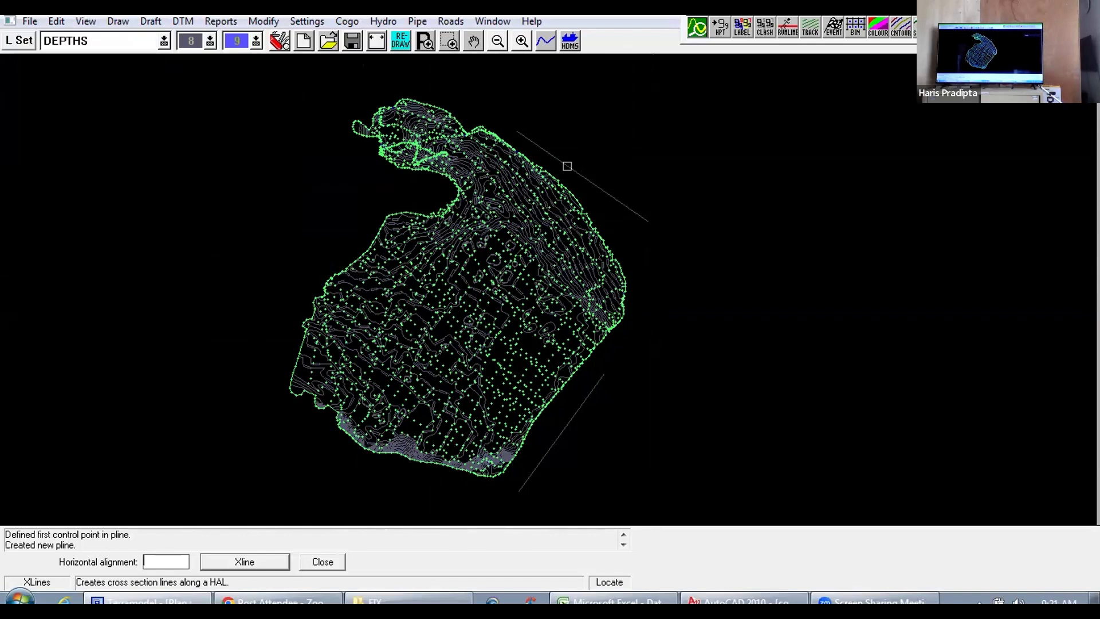
click(567, 166)
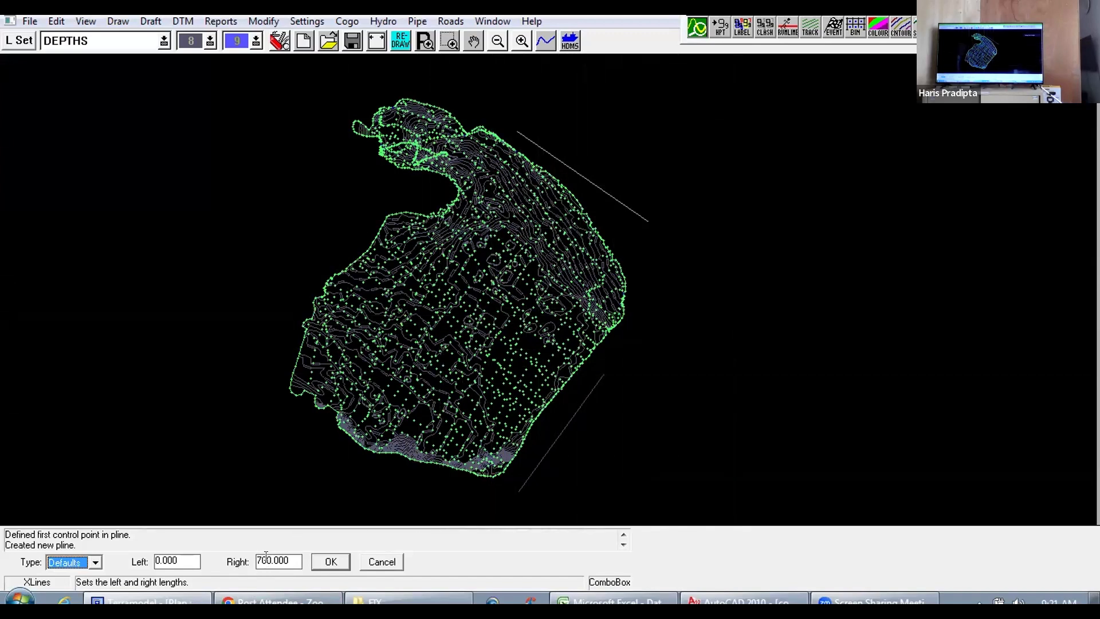
click(95, 562)
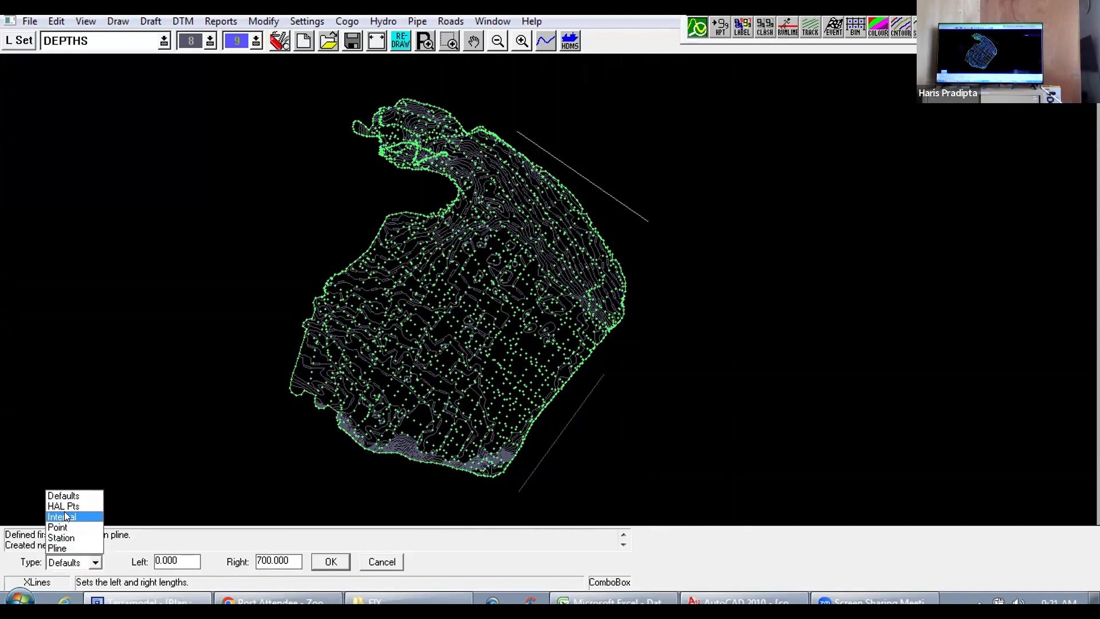
click(64, 515)
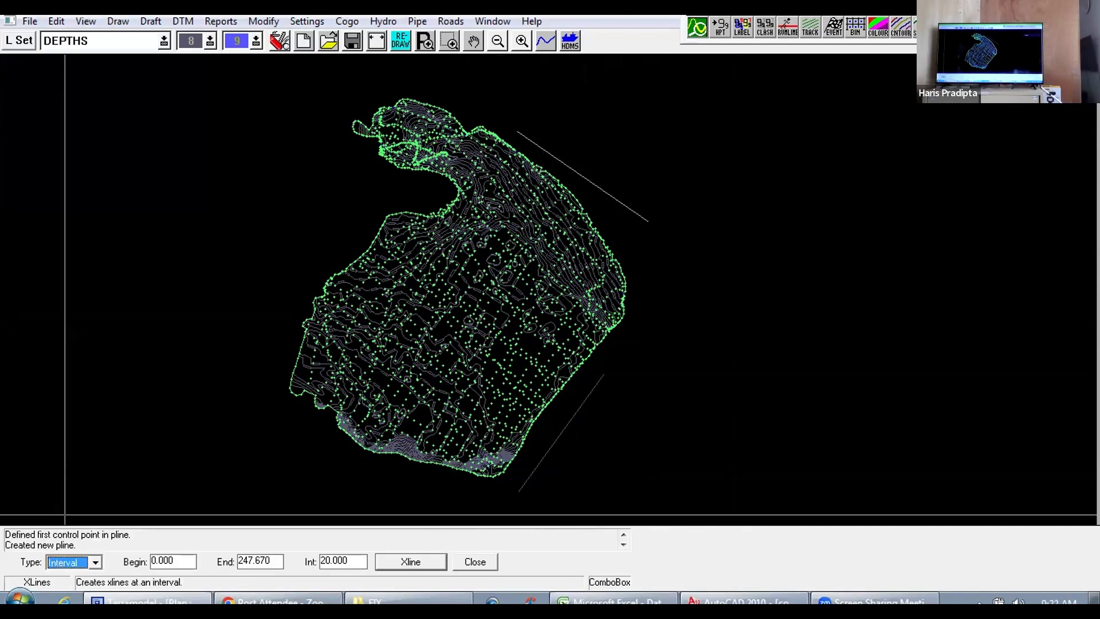
click(324, 558)
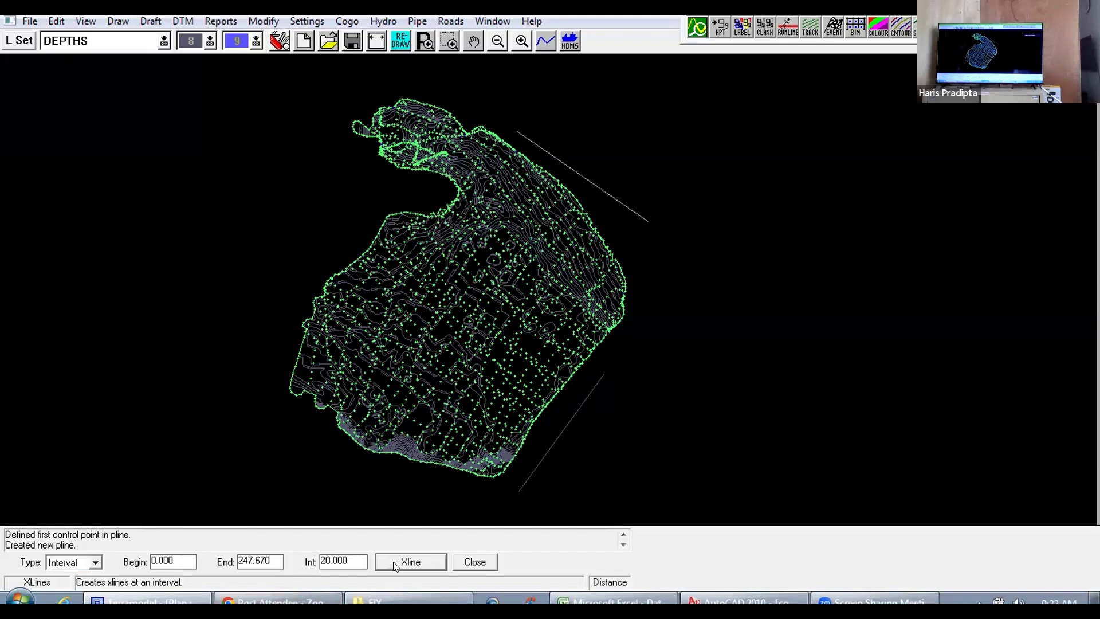
key(BackSpace)
key(BackSpace)
text(50)
mouse_move(369, 598)
click(408, 563)
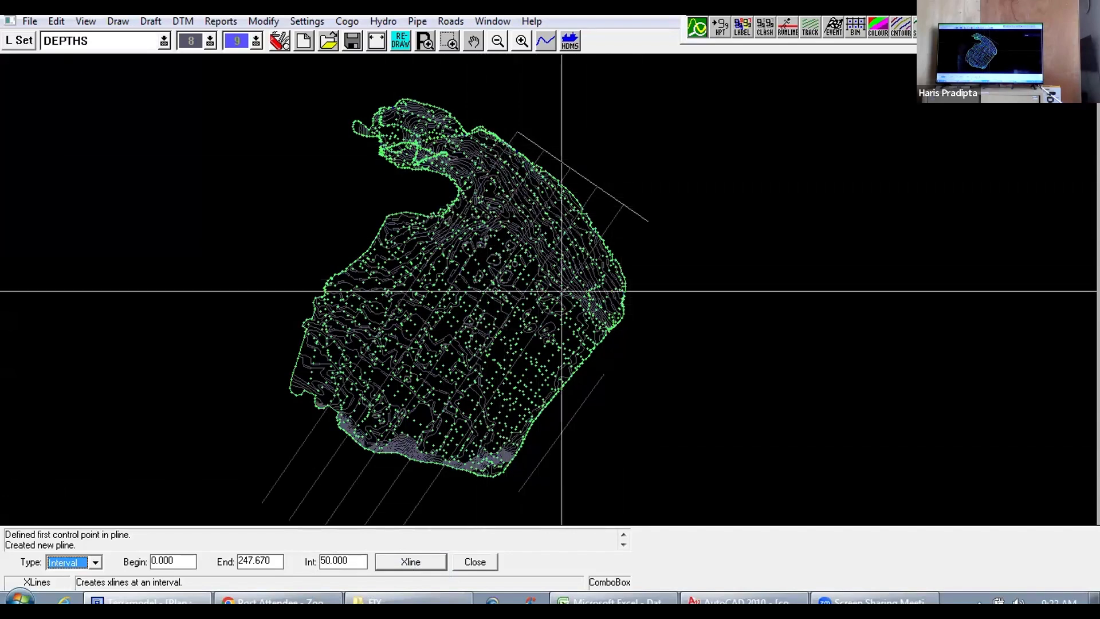
click(458, 562)
scroll(368, 386, down, 2)
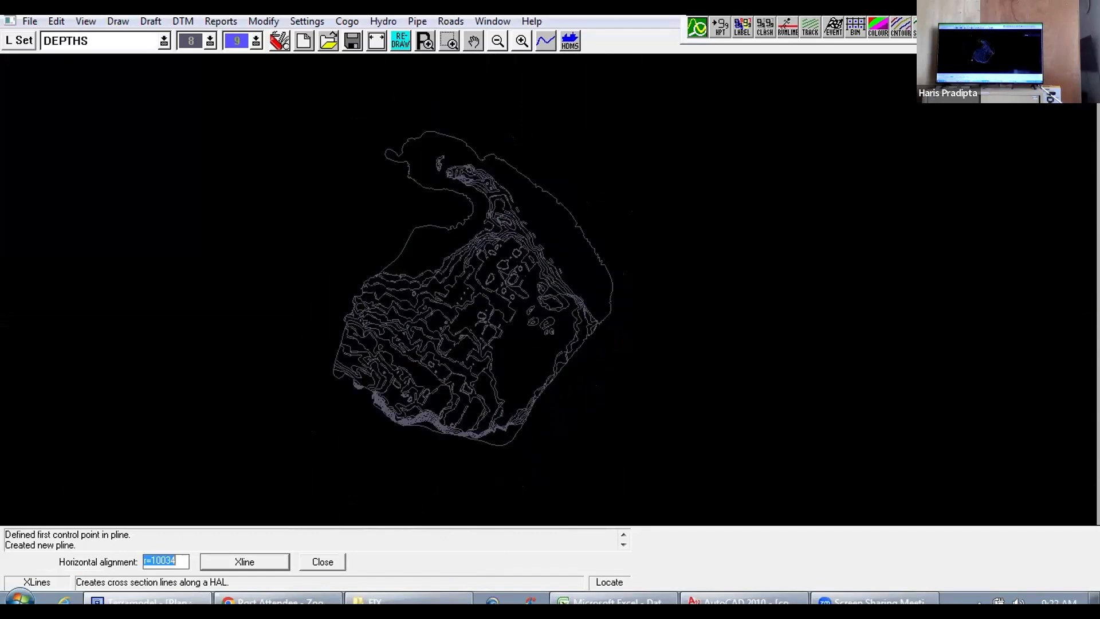
drag(368, 387, 393, 346)
scroll(459, 357, up, 2)
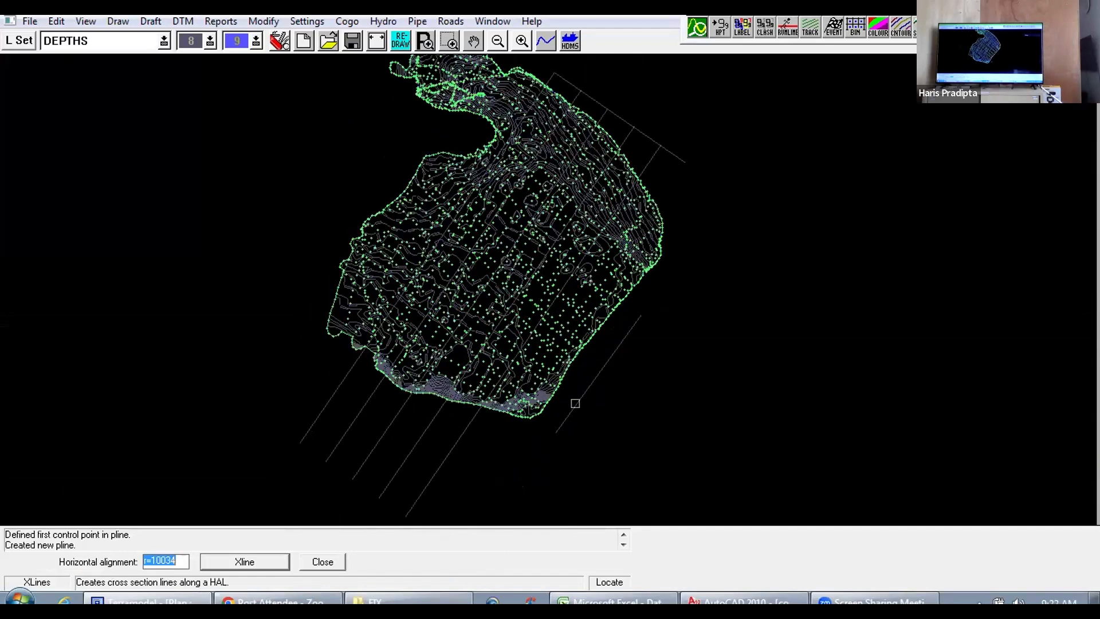
click(572, 401)
click(475, 563)
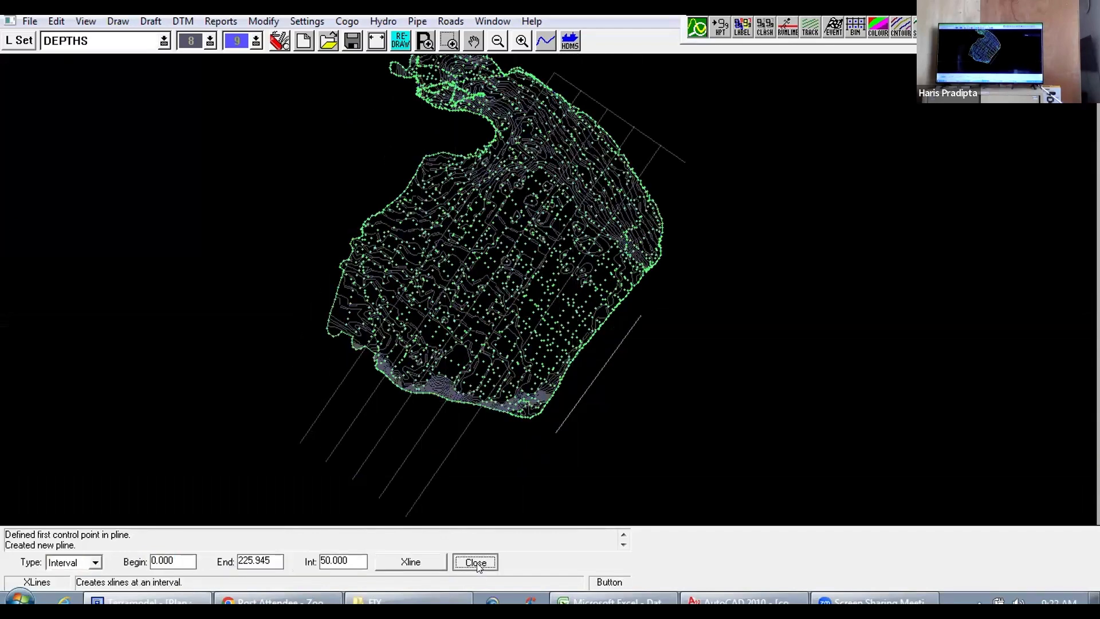
click(323, 562)
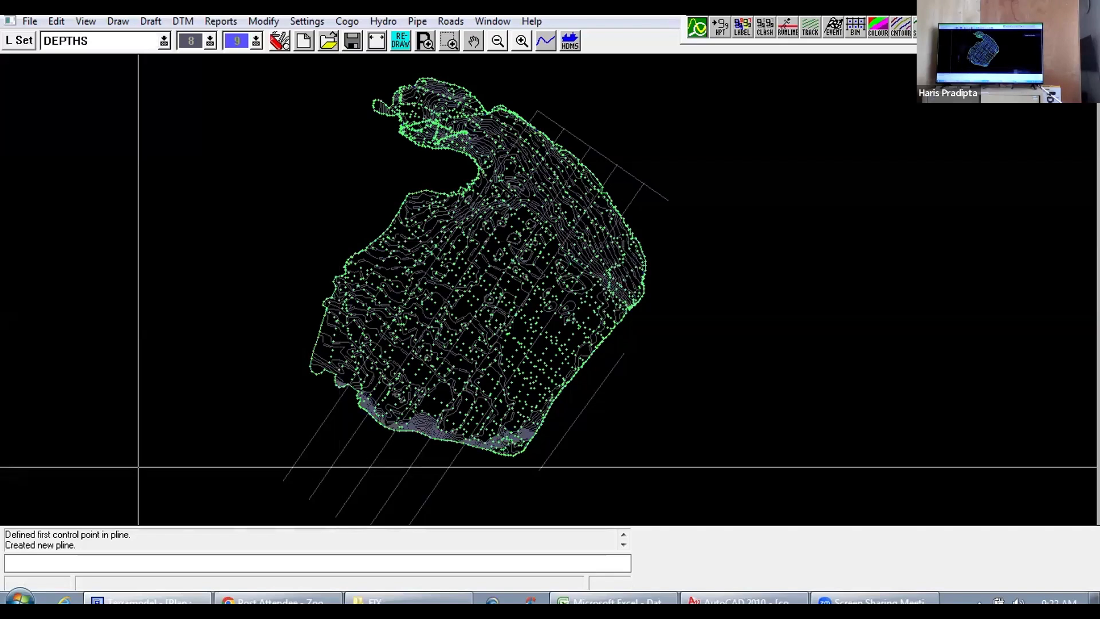
Step: Start road cross-section plotting (rdx) and set the northeast pline as its horizontal alignment
text(rdx)
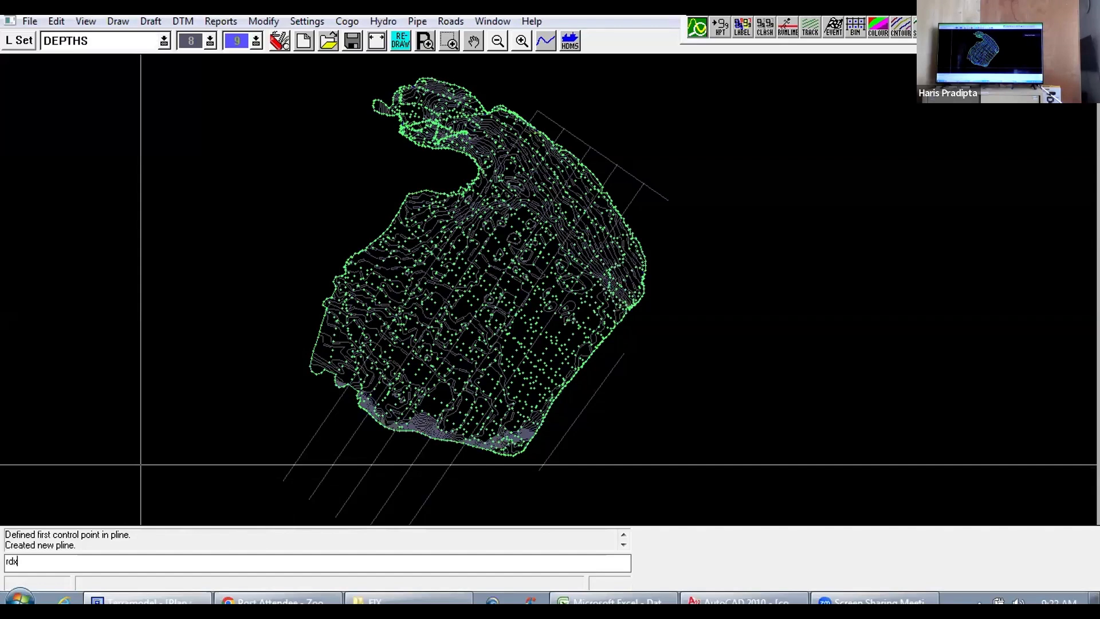
key(Return)
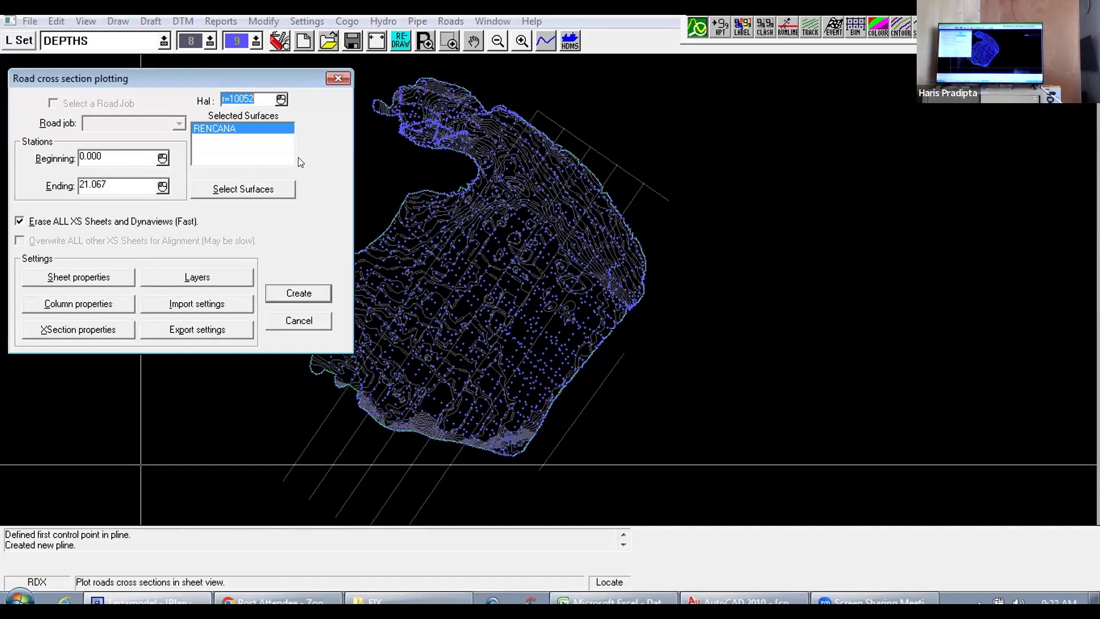
click(281, 99)
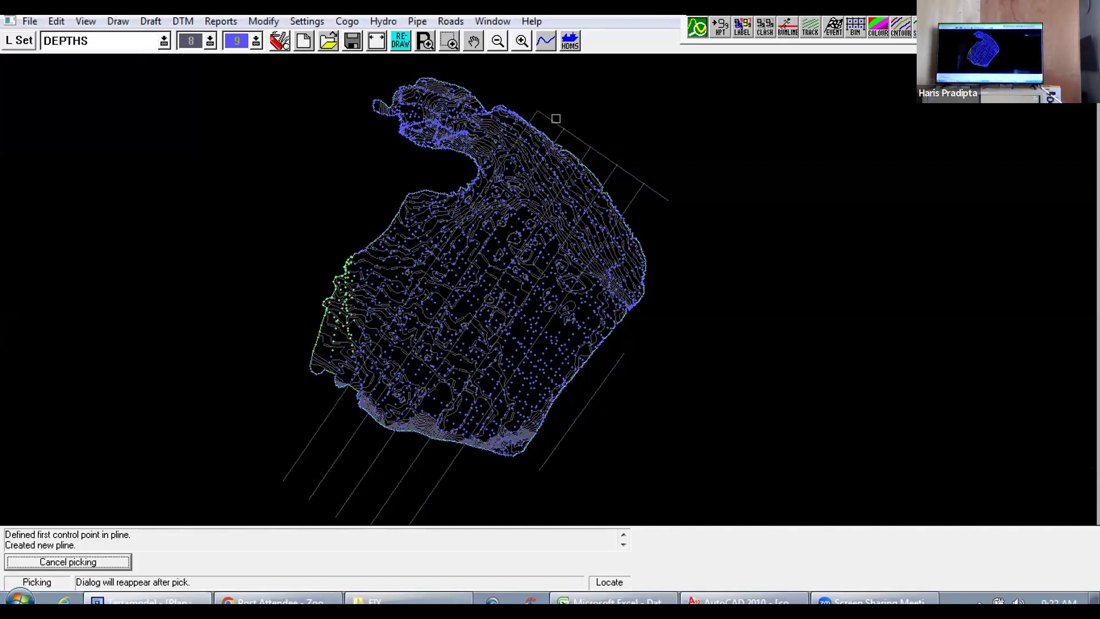
click(545, 118)
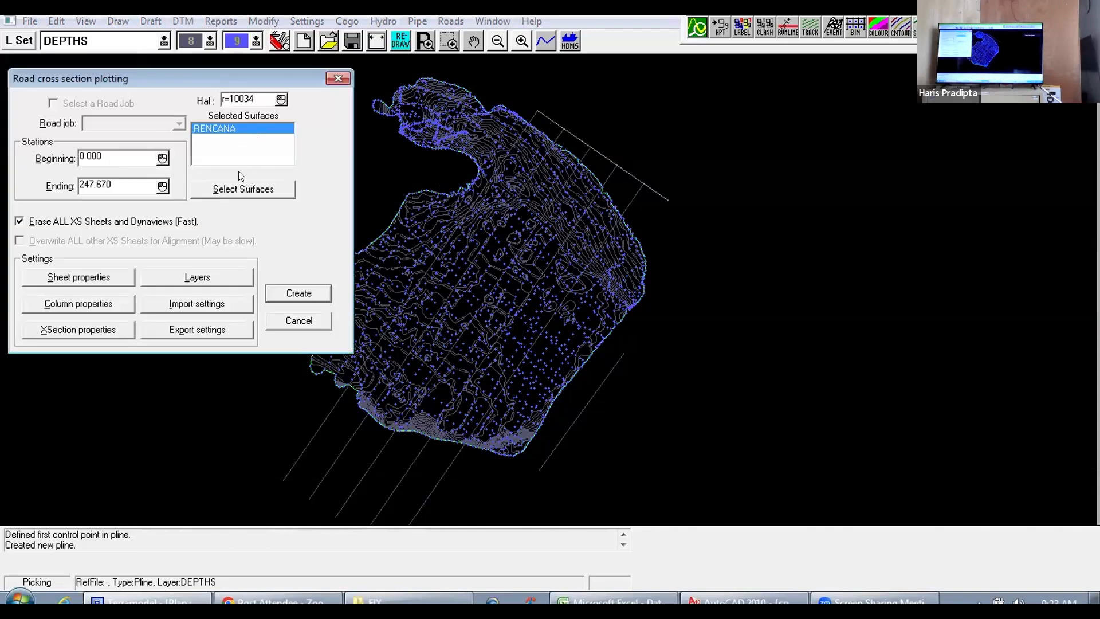
Step: Redefine the surfaces for the cross-section plot as DEPTHS followed by RENCANA
click(243, 190)
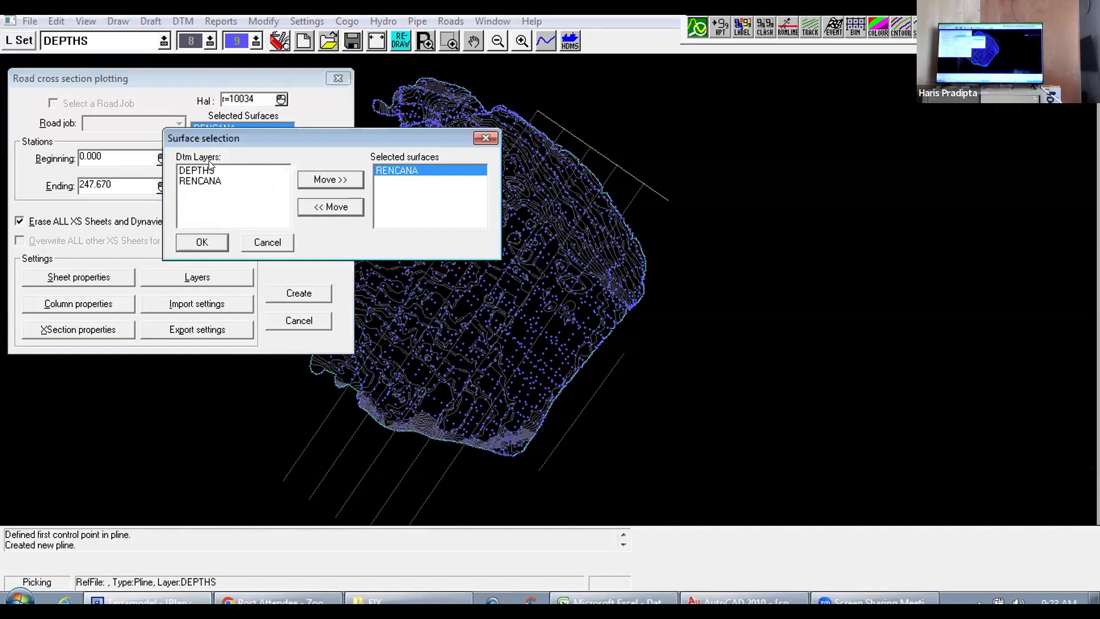
click(330, 206)
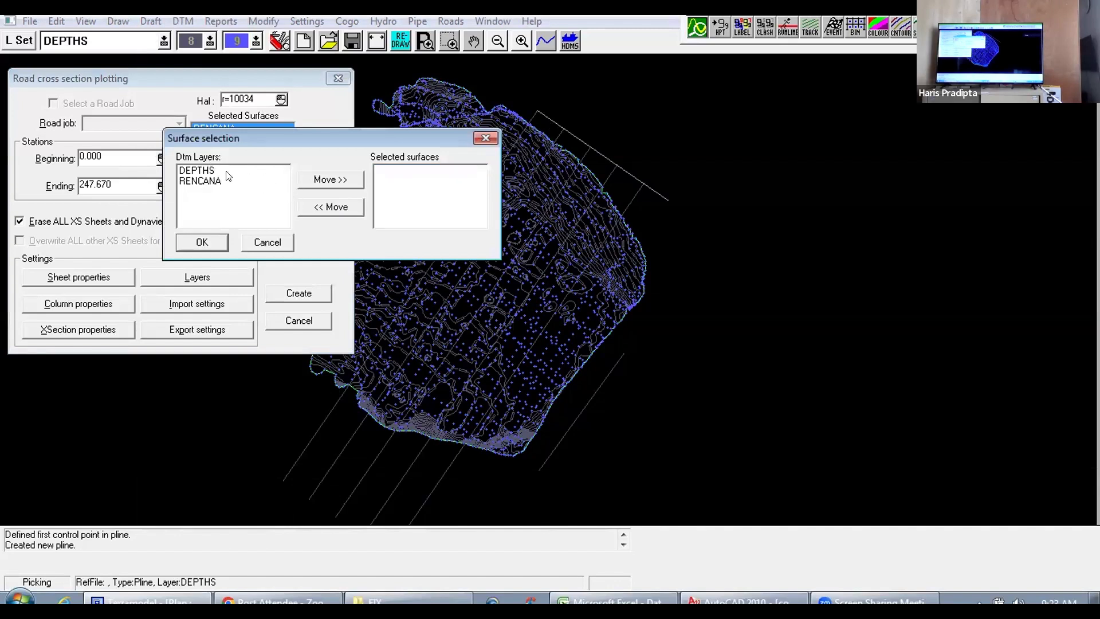
click(212, 170)
click(338, 180)
click(212, 180)
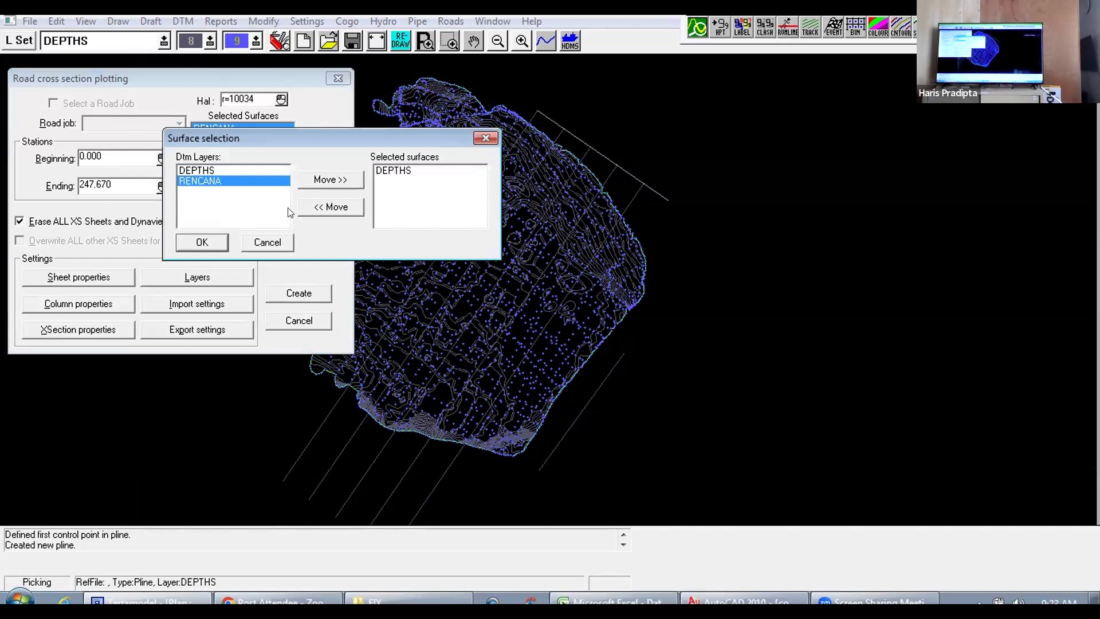
click(337, 179)
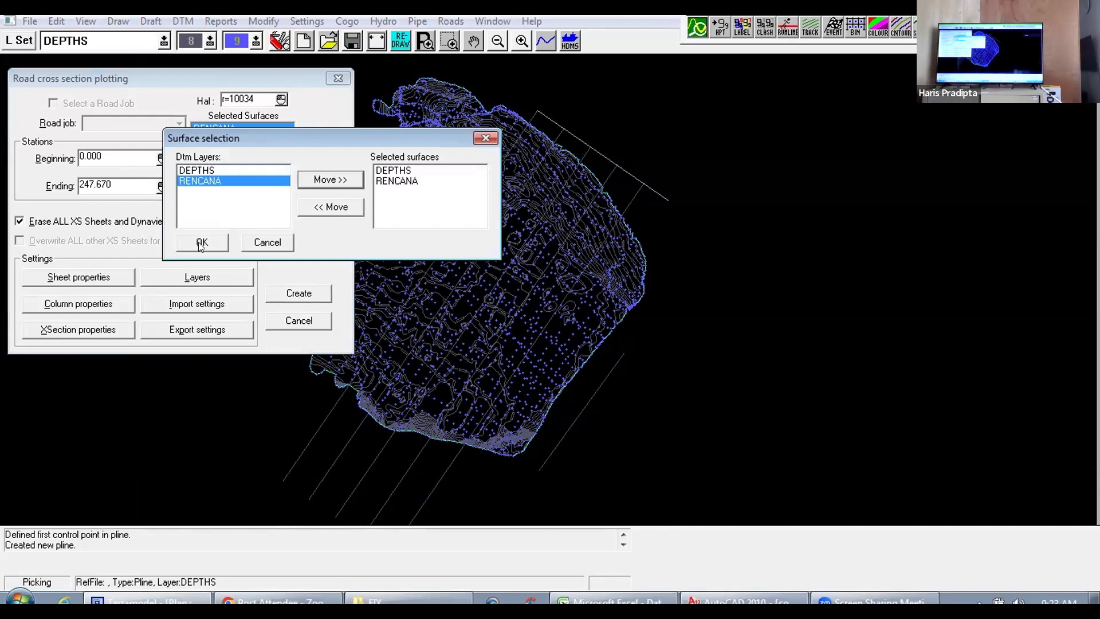
click(203, 242)
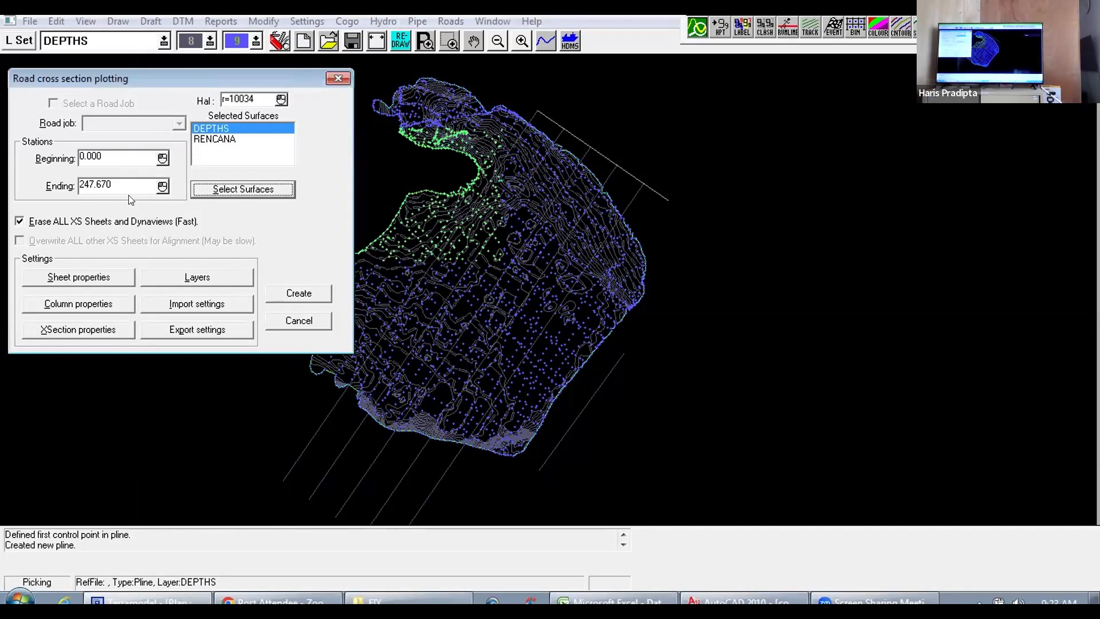
Step: Accept the 24 by 36 horizontally stacked sheet properties and create the cross-section sheets for stations 0 to 247.670
click(97, 278)
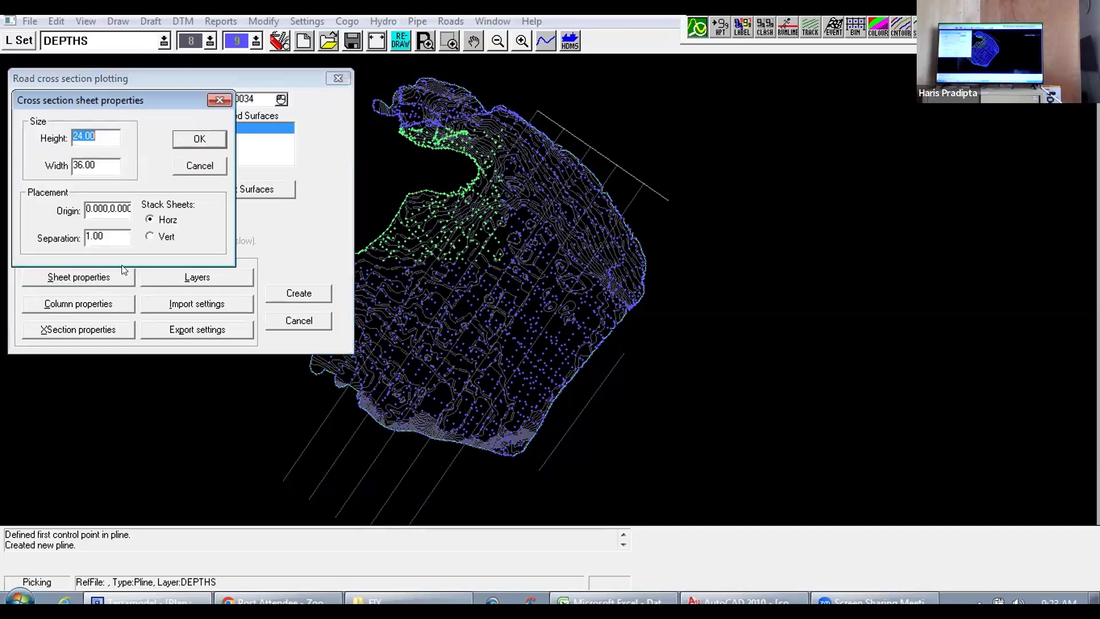
click(198, 138)
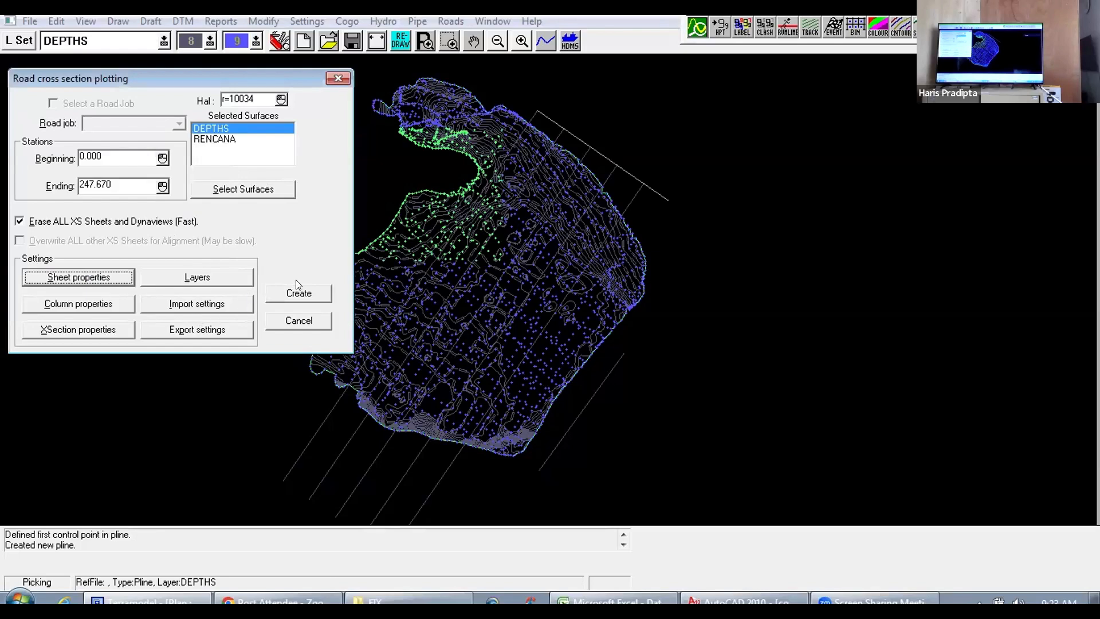
click(291, 293)
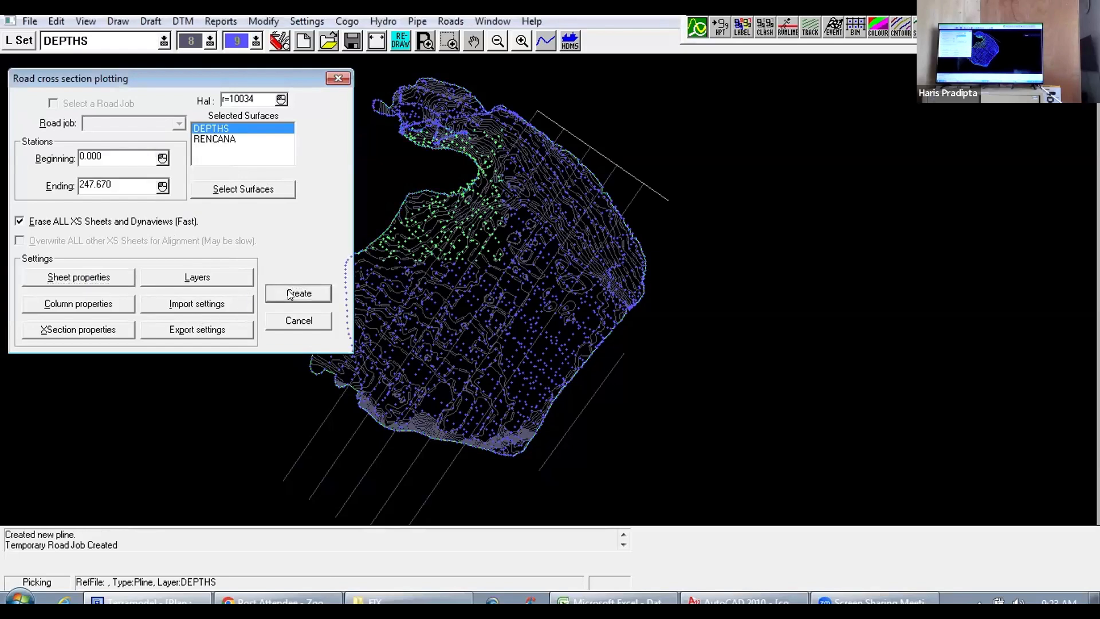
click(576, 354)
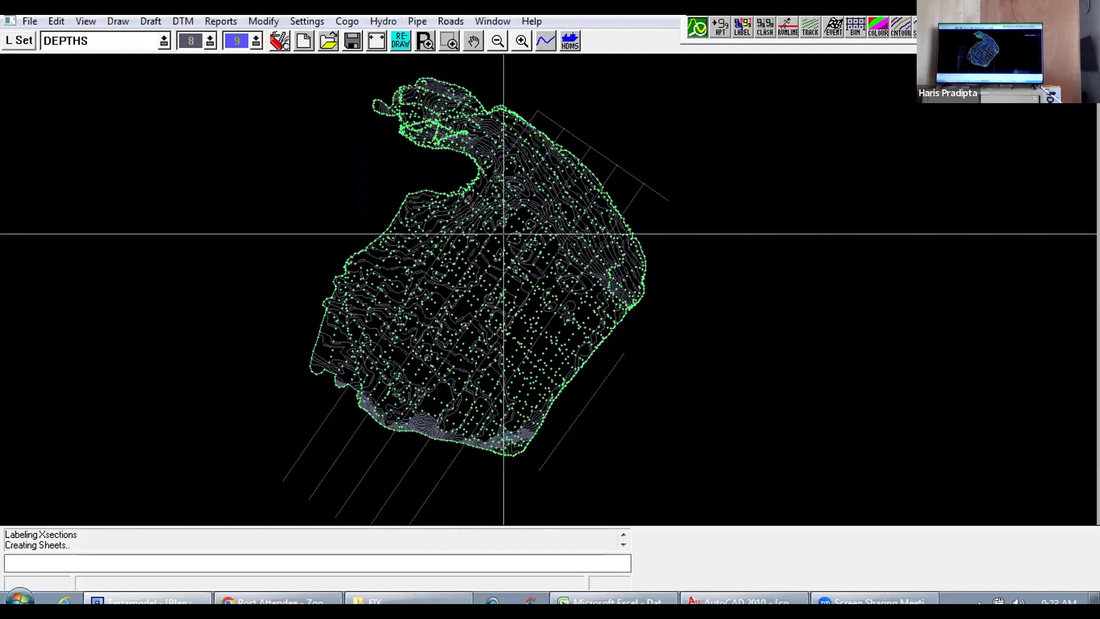
Step: Open the COBA sheet view and look over the layout of the generated cross-section sheets
click(492, 21)
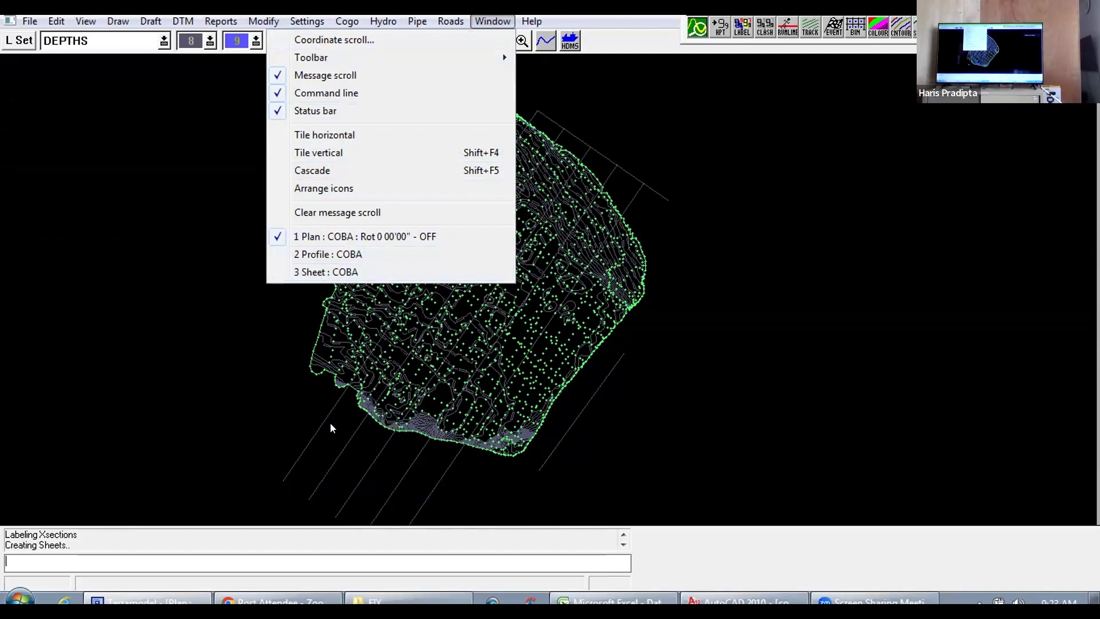
click(316, 273)
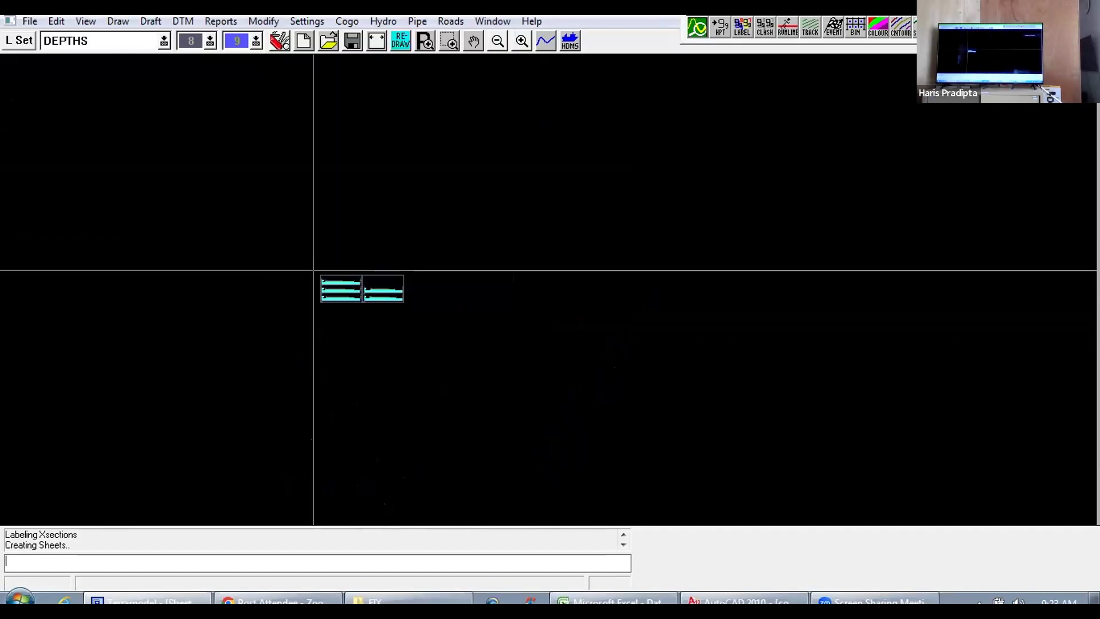
scroll(346, 314, up, 5)
drag(223, 319, 488, 318)
scroll(250, 304, up, 4)
scroll(264, 350, up, 4)
drag(255, 361, 570, 290)
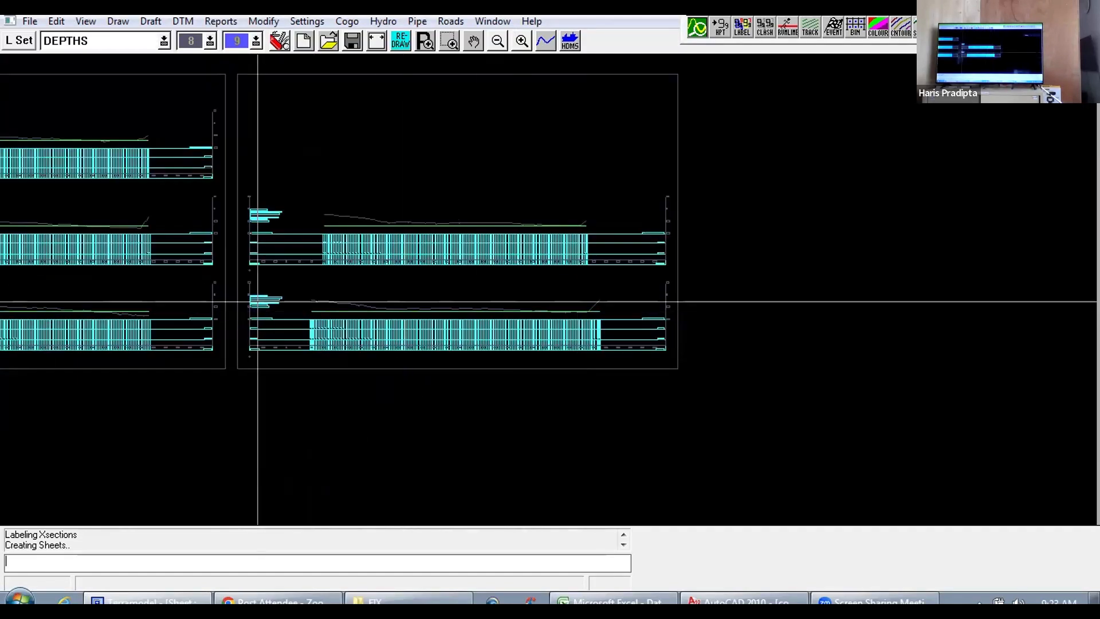
drag(280, 307, 546, 305)
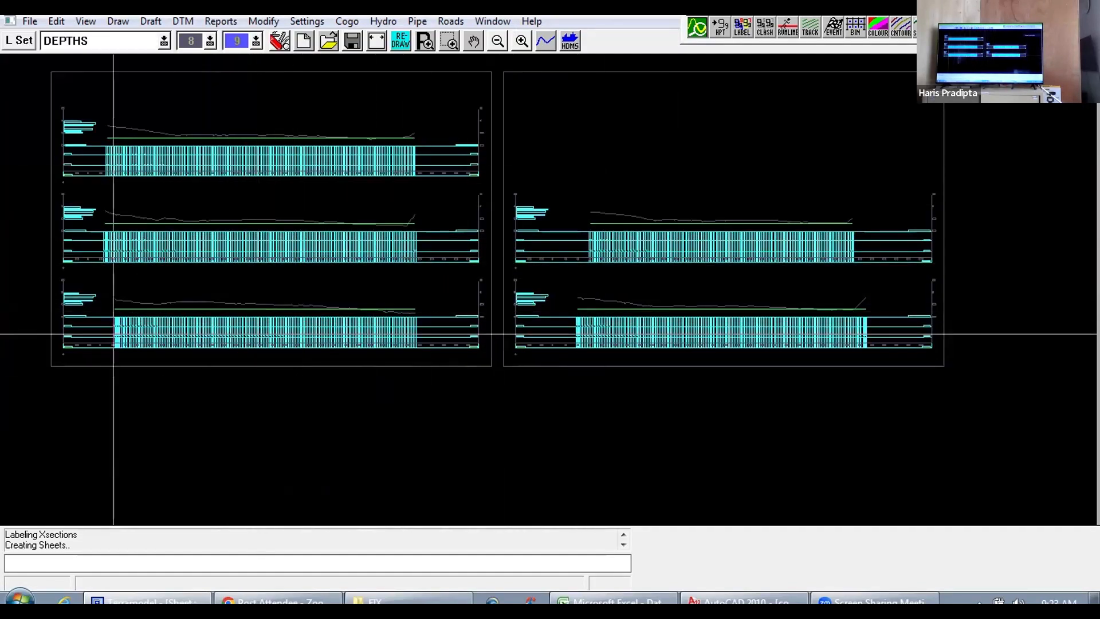
Step: Examine the station 0.000 cross section up close, including its scale labels, datum level, and OFFSET, DEPTHS and RENCANA rows
scroll(402, 302, up, 3)
drag(221, 336, 483, 297)
scroll(252, 326, up, 1)
drag(248, 332, 468, 310)
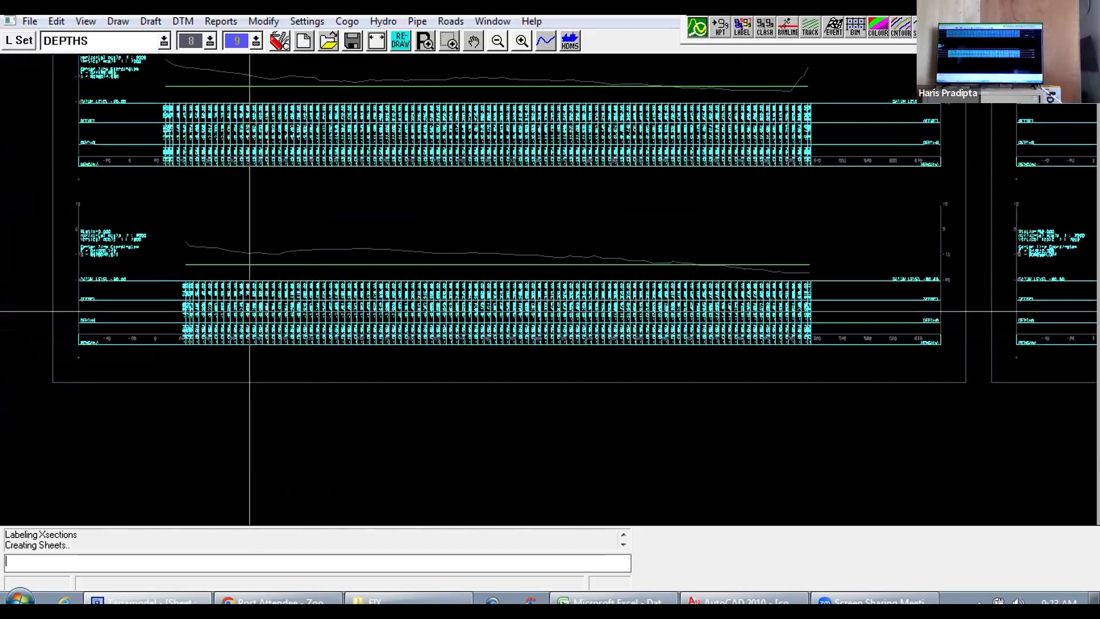
scroll(248, 310, up, 1)
scroll(250, 298, up, 2)
drag(244, 295, 528, 265)
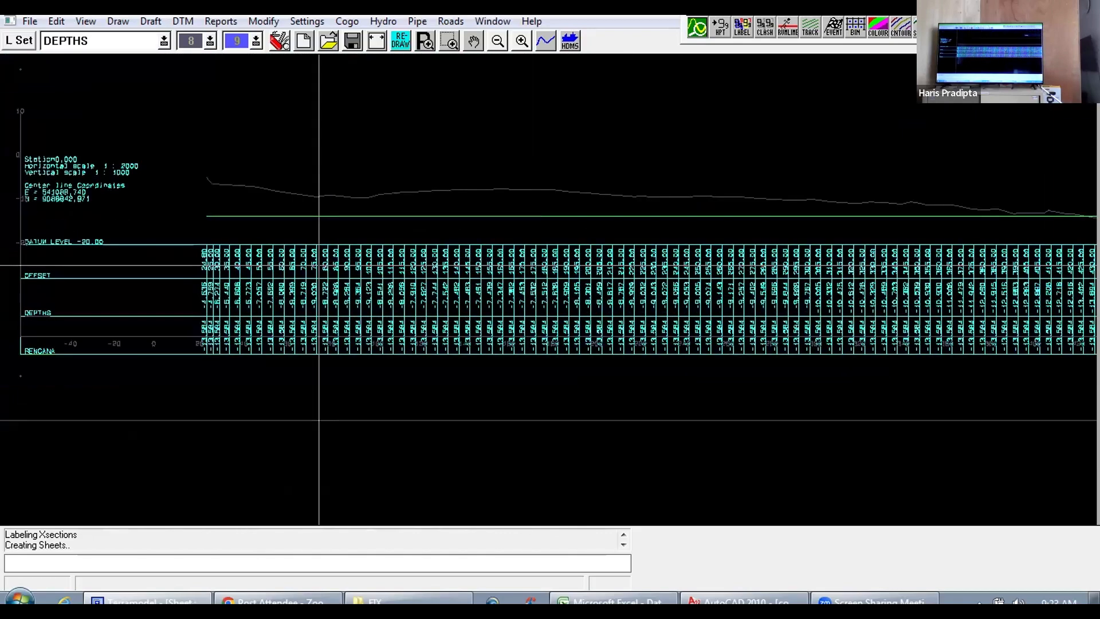
scroll(248, 293, up, 1)
drag(228, 287, 496, 286)
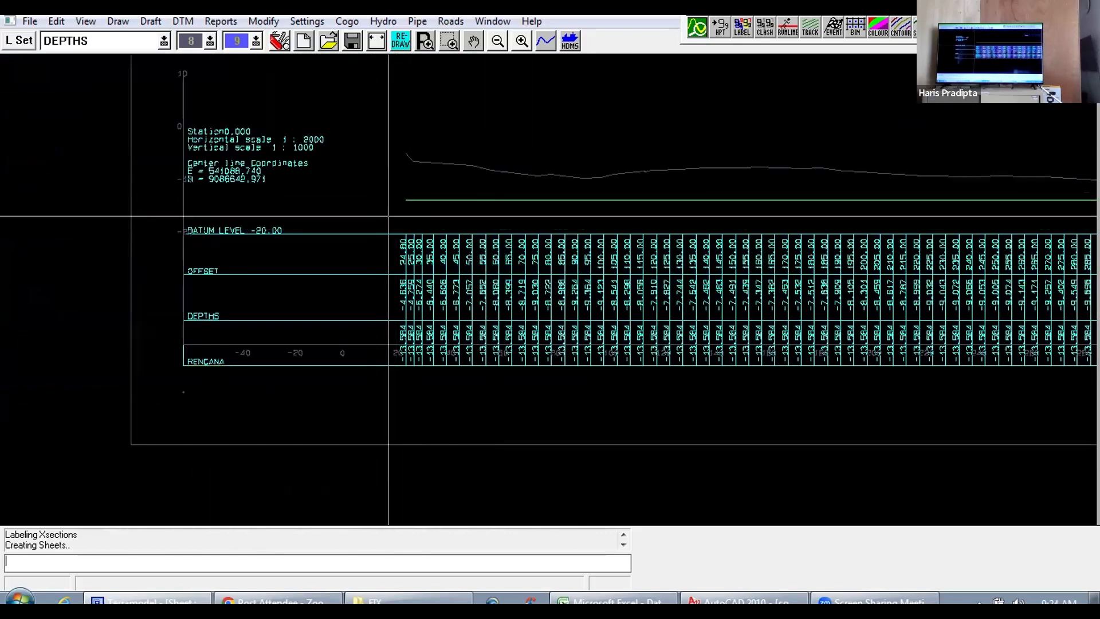
scroll(392, 207, up, 1)
scroll(395, 205, up, 1)
drag(59, 201, 276, 282)
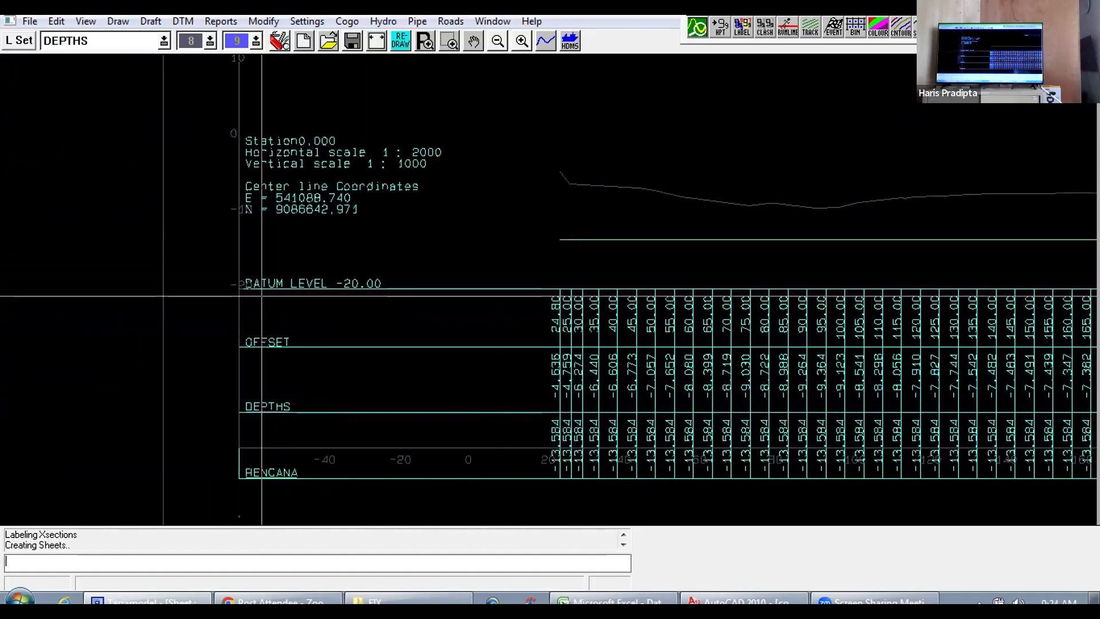
scroll(217, 278, up, 2)
drag(196, 300, 321, 326)
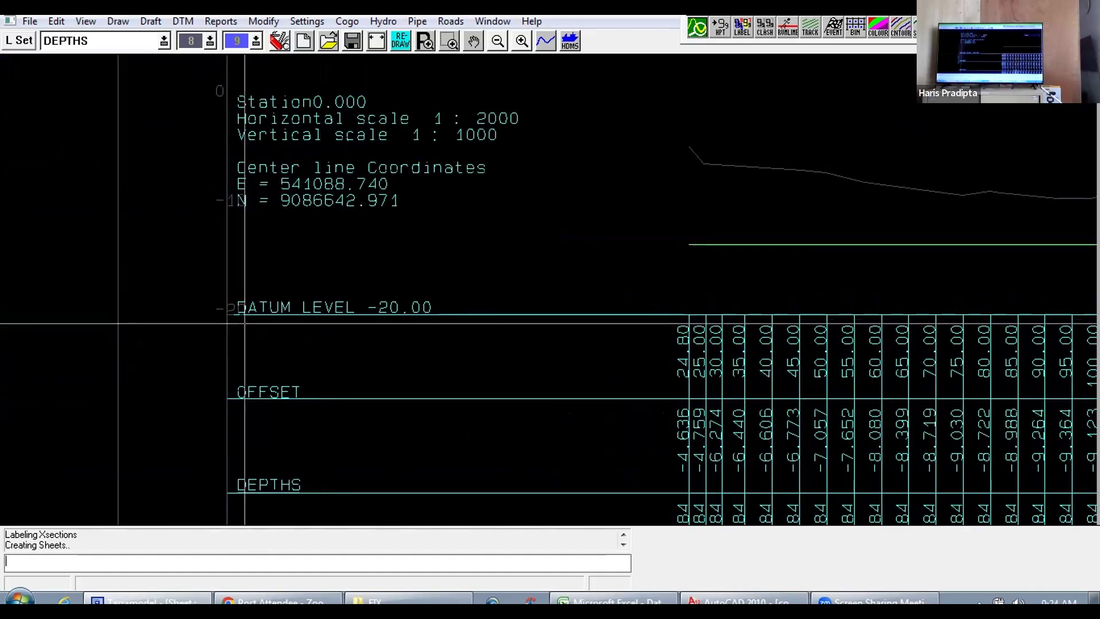
scroll(317, 307, up, 1)
scroll(228, 310, up, 1)
scroll(323, 284, down, 5)
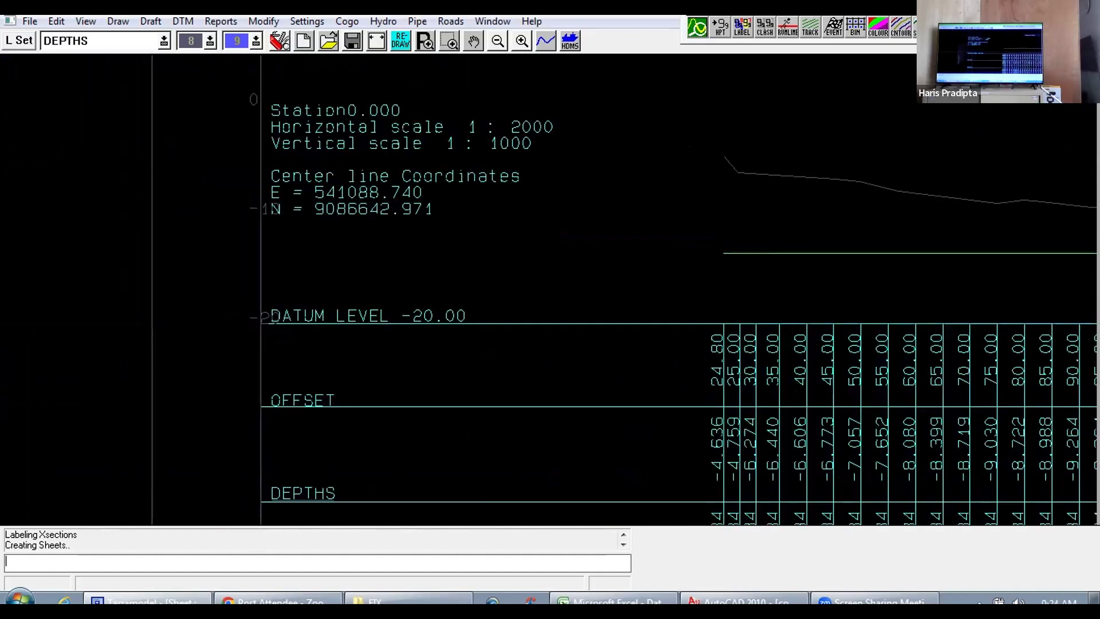
Step: Trace the station 0.000 cross section from offset 24.80 to its far end, comparing the existing seabed profile with the RENCANA line
drag(512, 283, 397, 277)
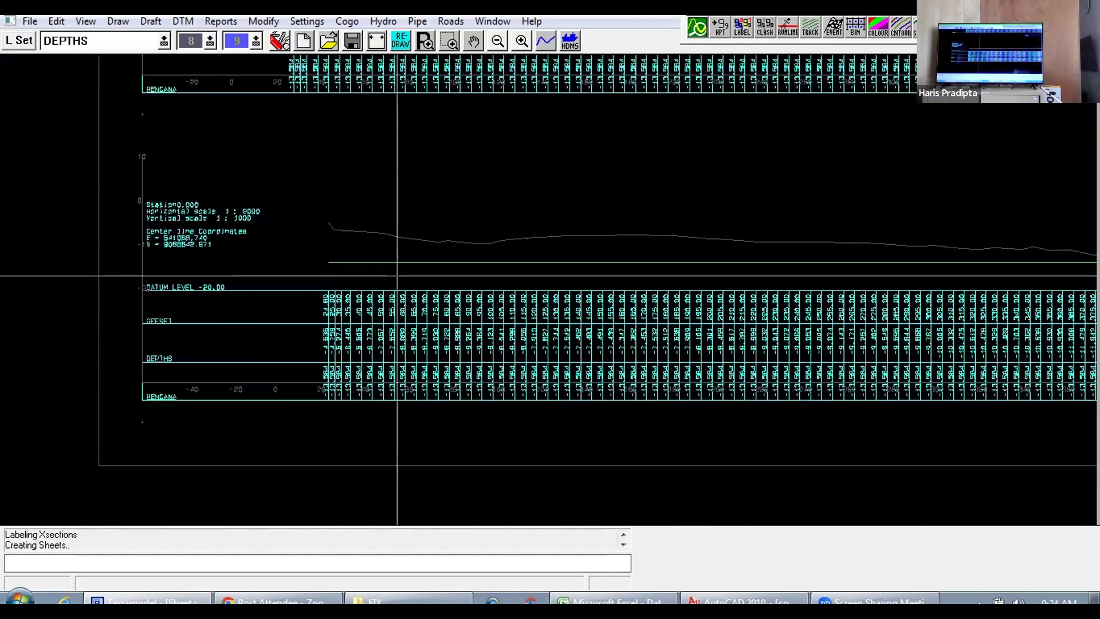
scroll(379, 275, up, 3)
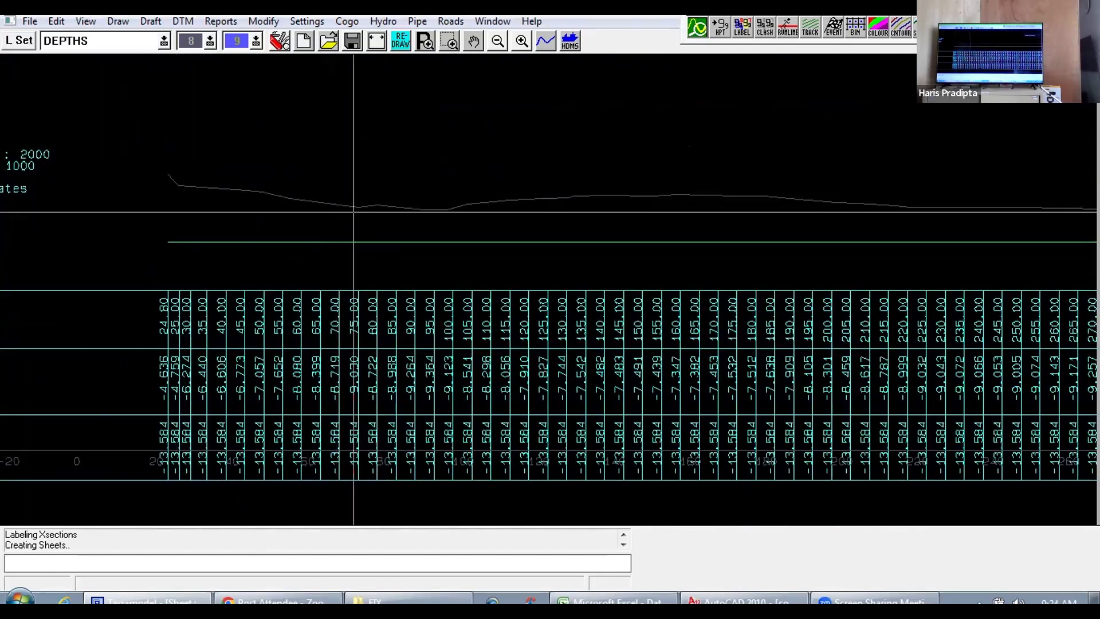
drag(441, 208, 391, 204)
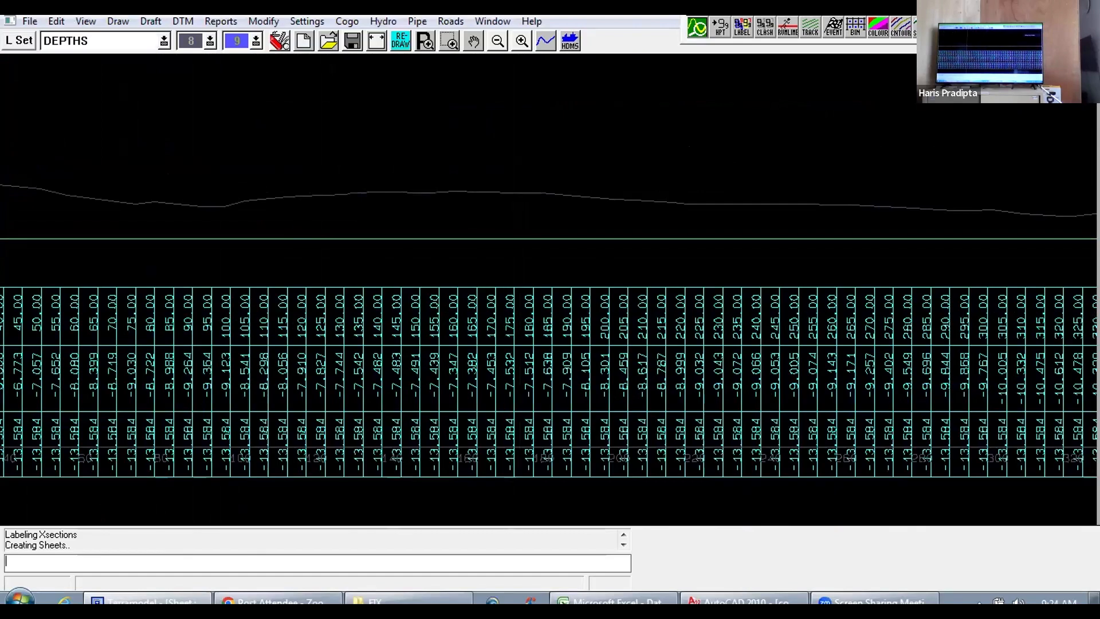
drag(503, 238, 310, 239)
scroll(685, 275, down, 1)
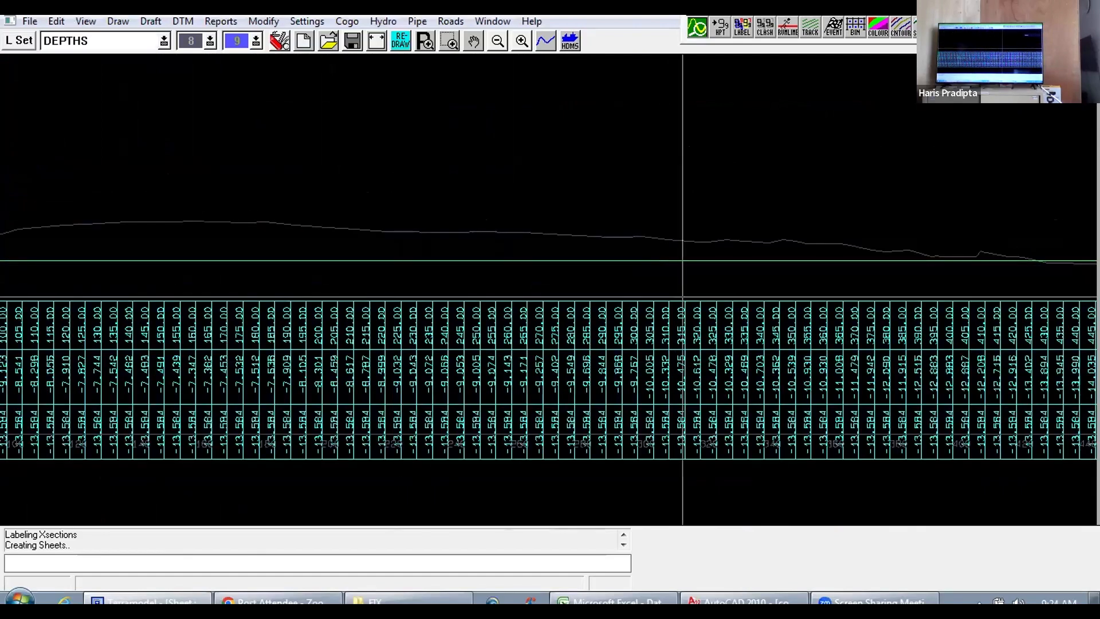
drag(633, 300, 382, 317)
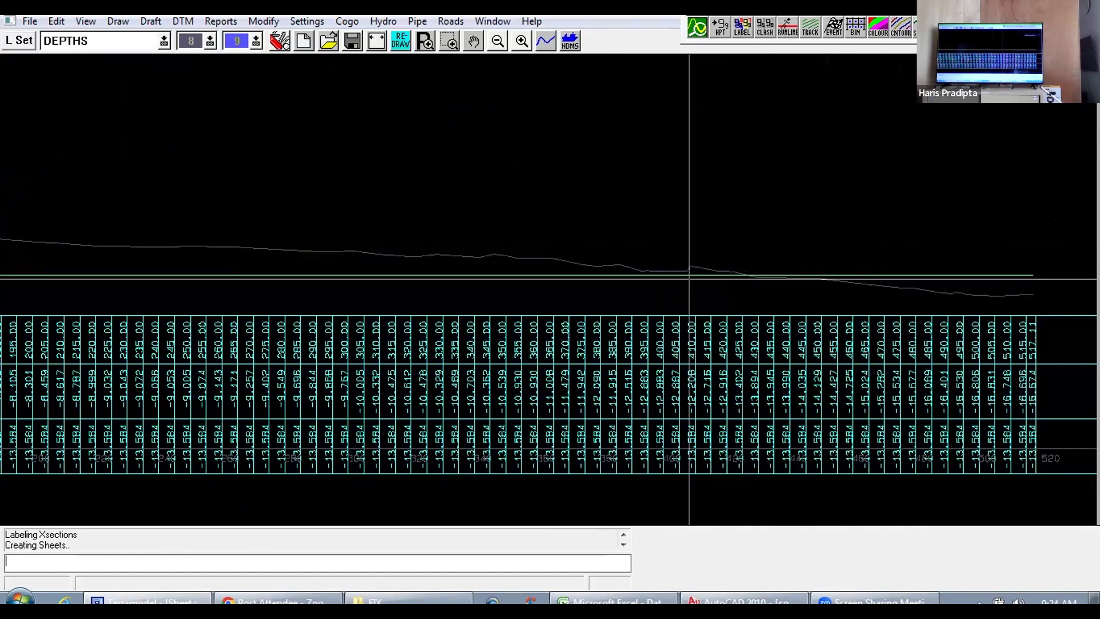
drag(434, 273, 624, 275)
click(800, 251)
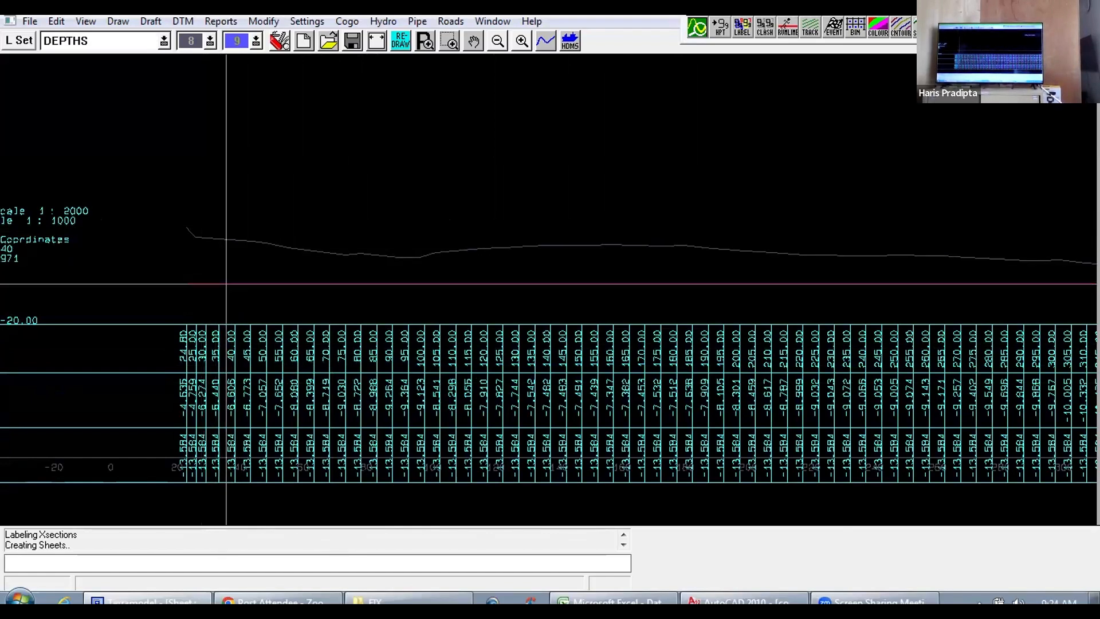
Step: Follow the station 0.000 profile again from its start to where the seabed line crosses below the RENCANA level
drag(602, 346, 488, 322)
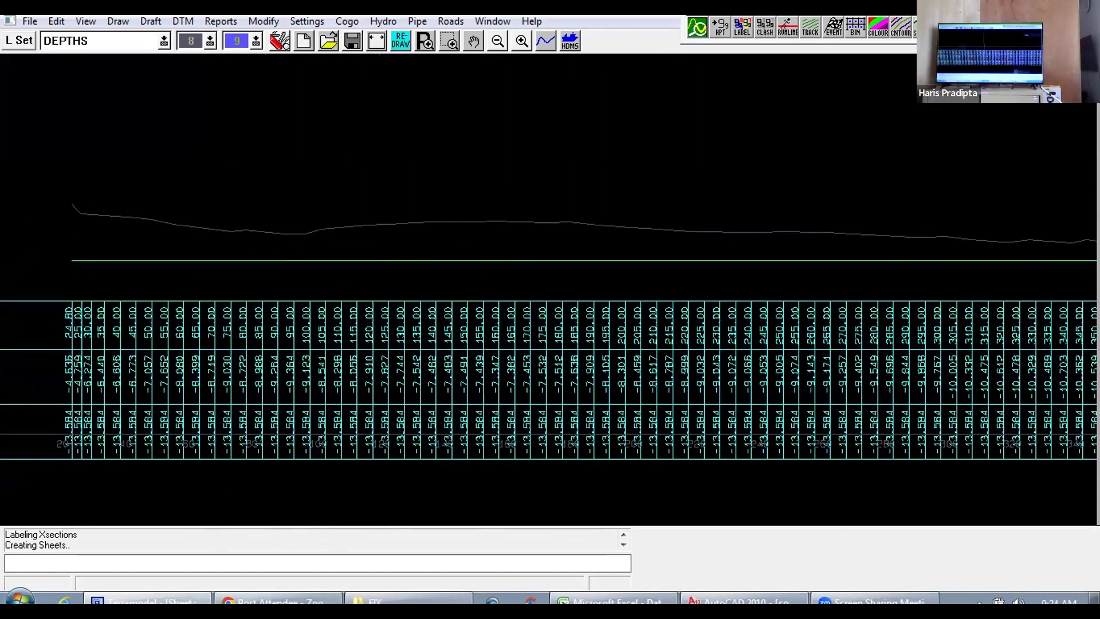
drag(636, 332, 482, 310)
drag(556, 244, 365, 240)
drag(582, 288, 492, 267)
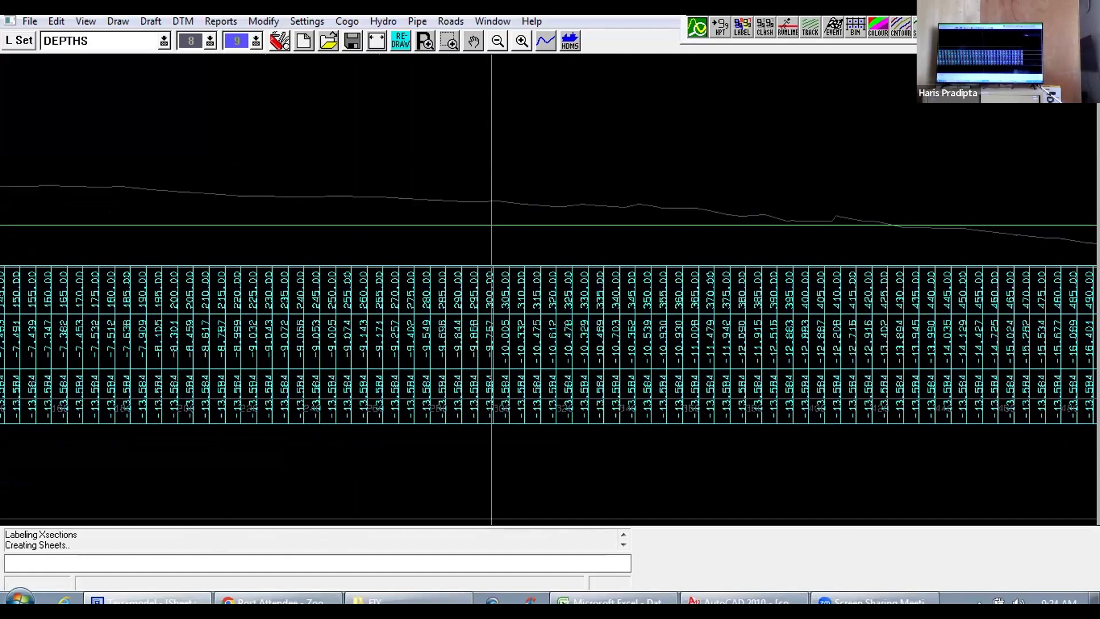
drag(699, 250, 413, 263)
drag(678, 276, 530, 251)
scroll(694, 175, up, 2)
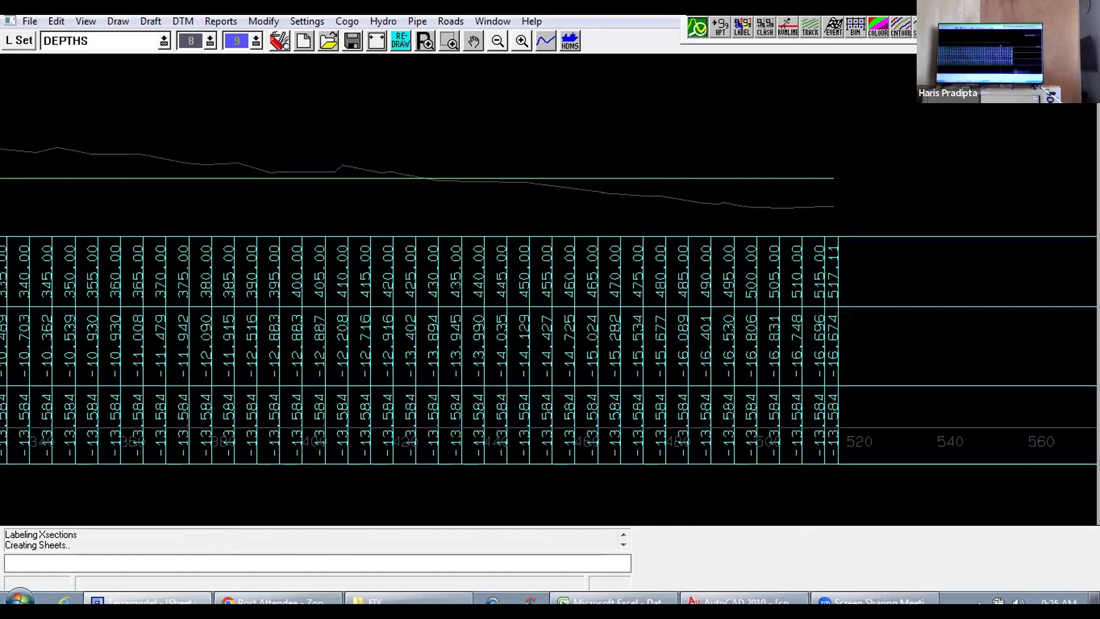
Step: Compare the OFFSET, DEPTHS and RENCANA row values along the station 0.000 section, especially between offsets 300 and 517.11
scroll(673, 275, down, 3)
drag(462, 251, 789, 324)
scroll(787, 324, up, 3)
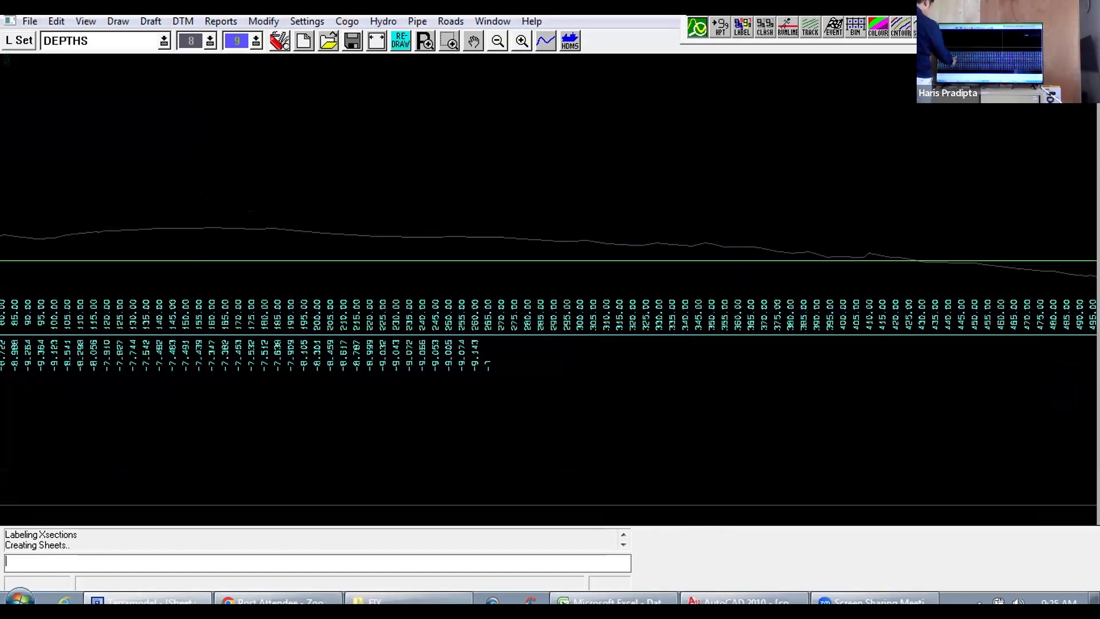
drag(670, 398, 632, 368)
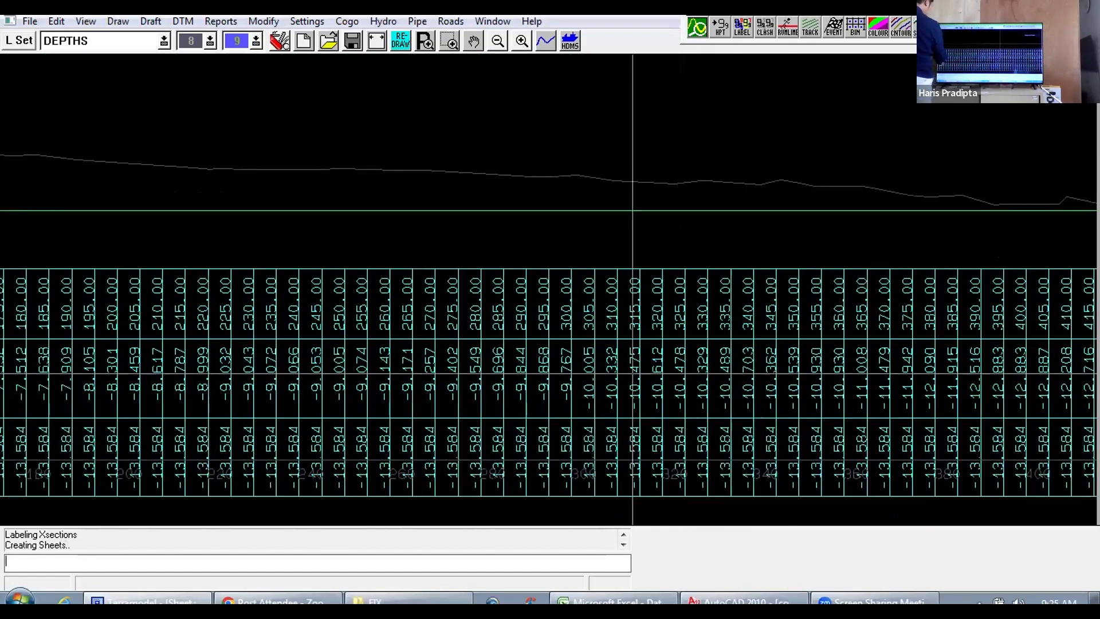
scroll(635, 369, down, 2)
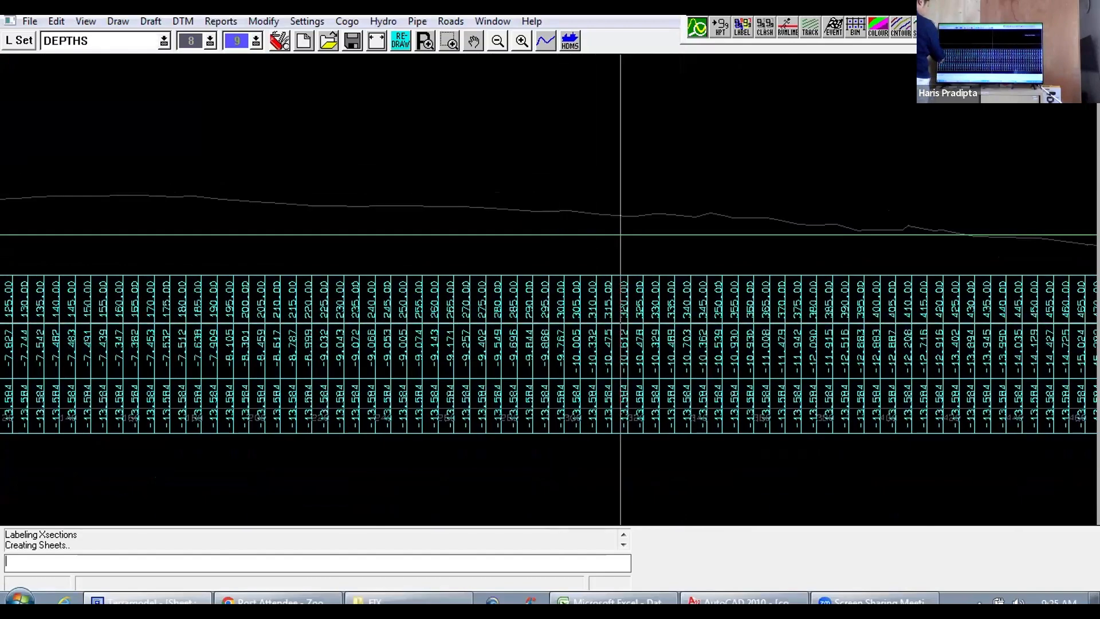
scroll(580, 211, up, 2)
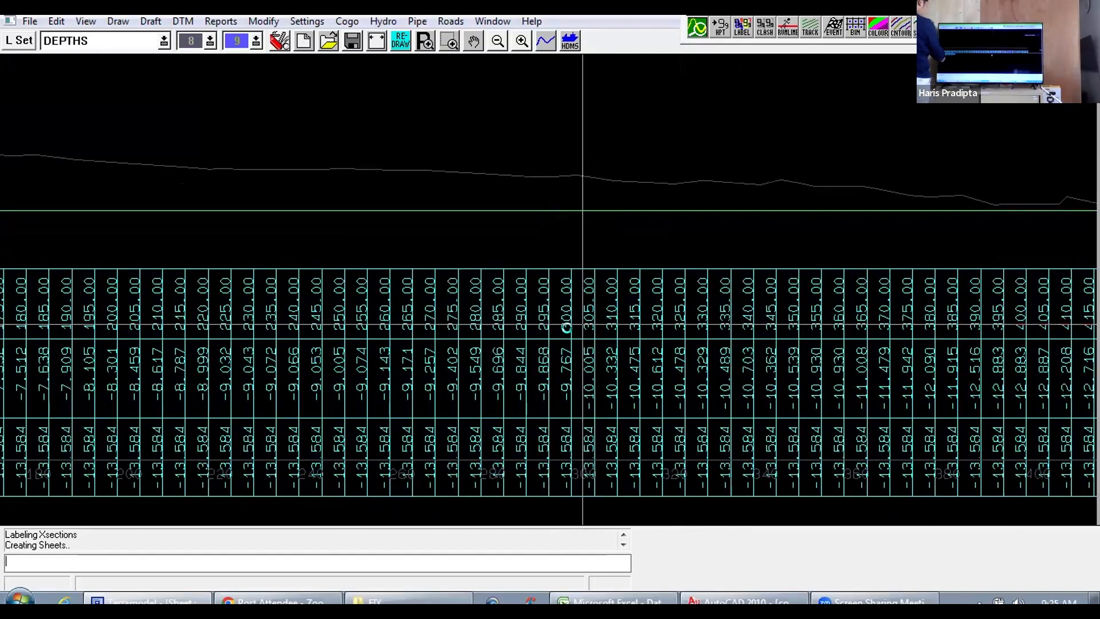
scroll(573, 329, down, 4)
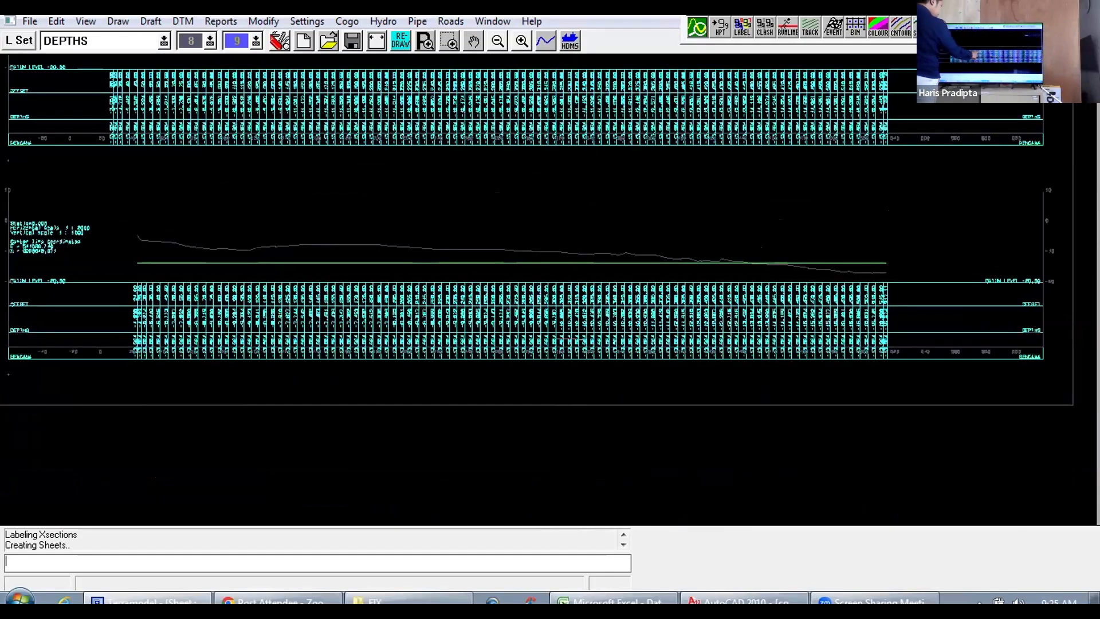
scroll(292, 273, up, 3)
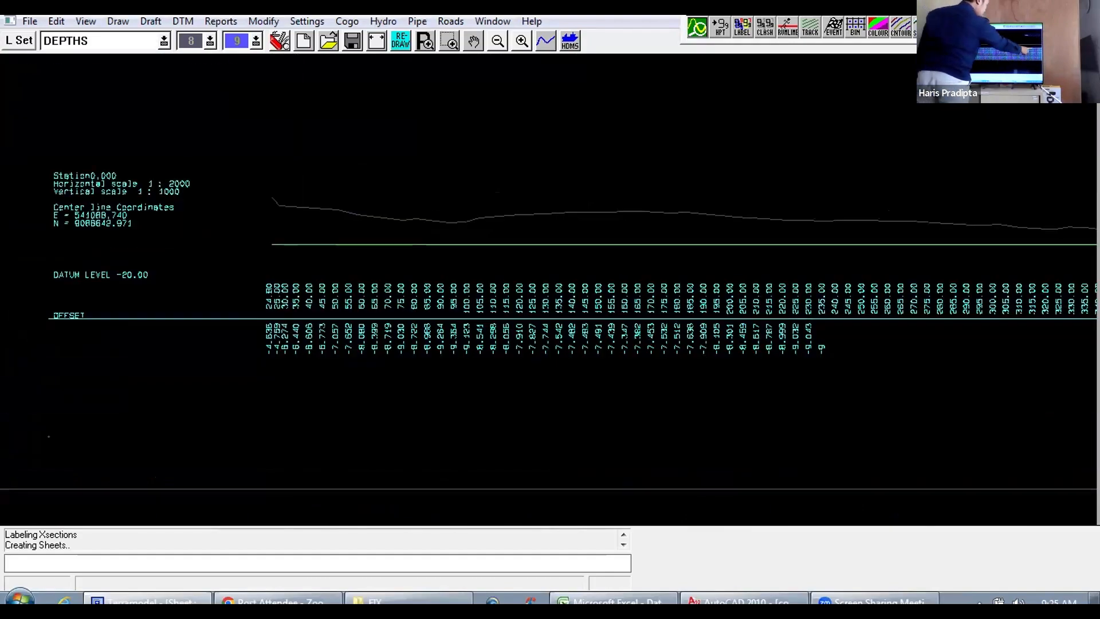
scroll(575, 246, down, 3)
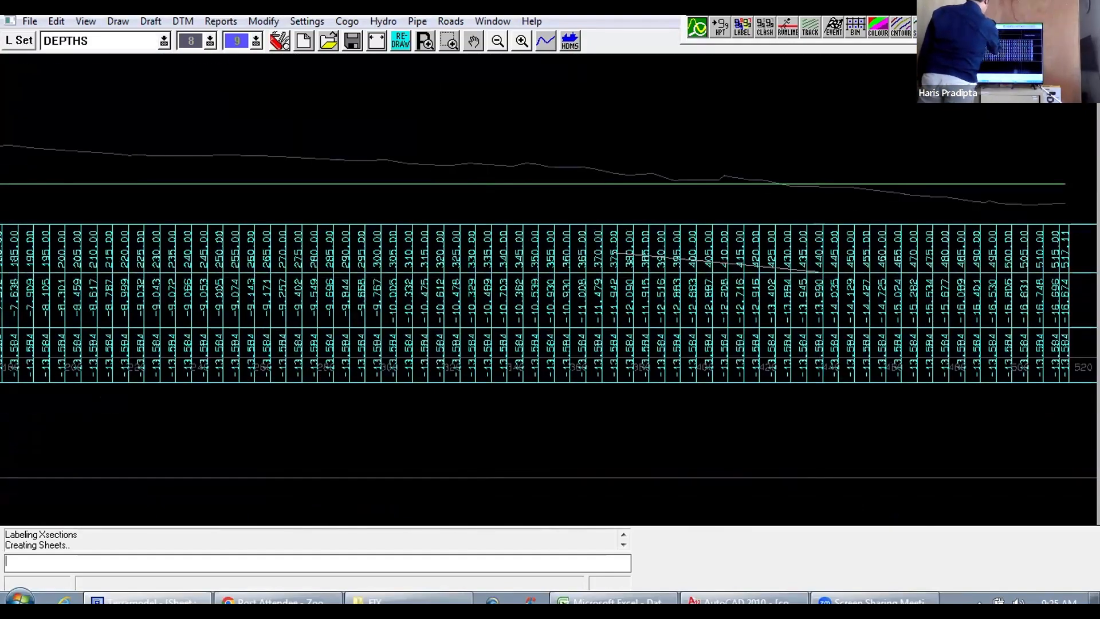
scroll(899, 235, up, 3)
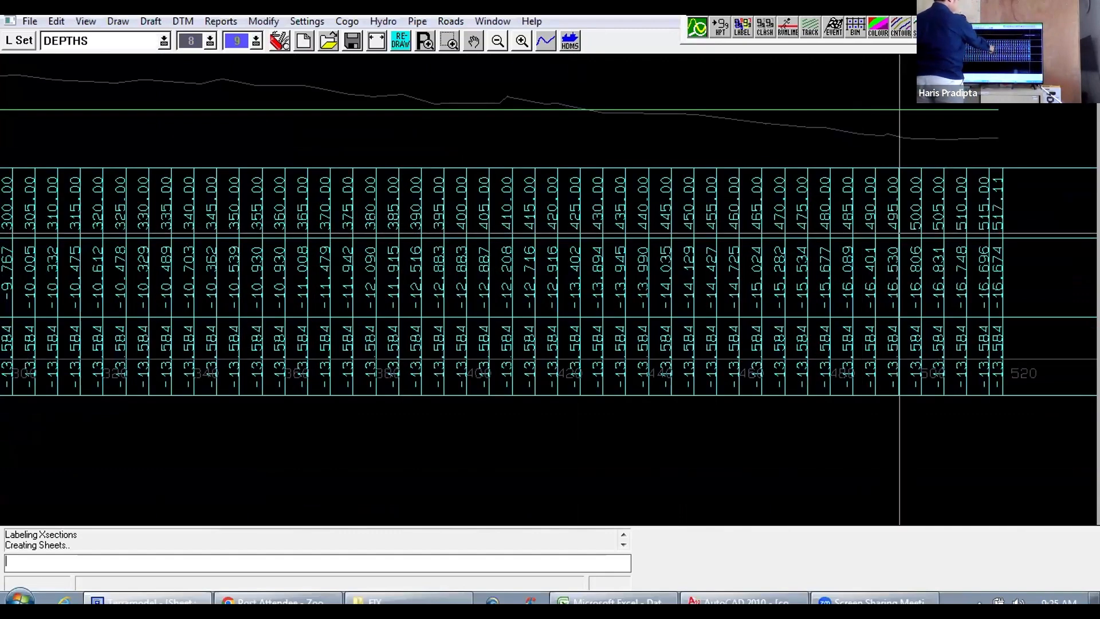
drag(1000, 233, 971, 237)
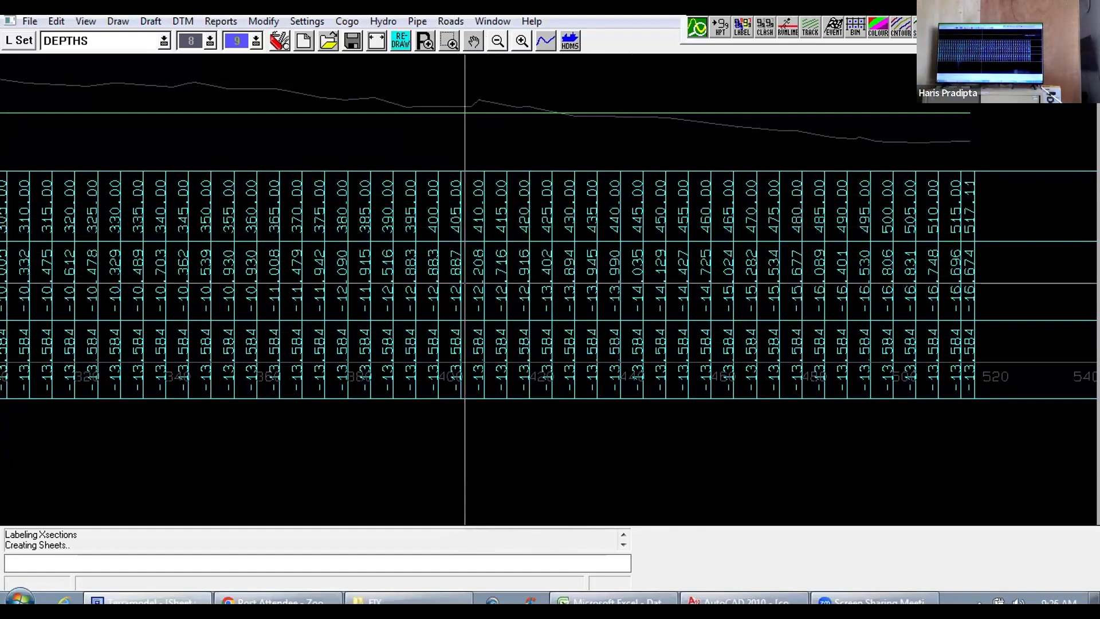
drag(427, 287, 563, 291)
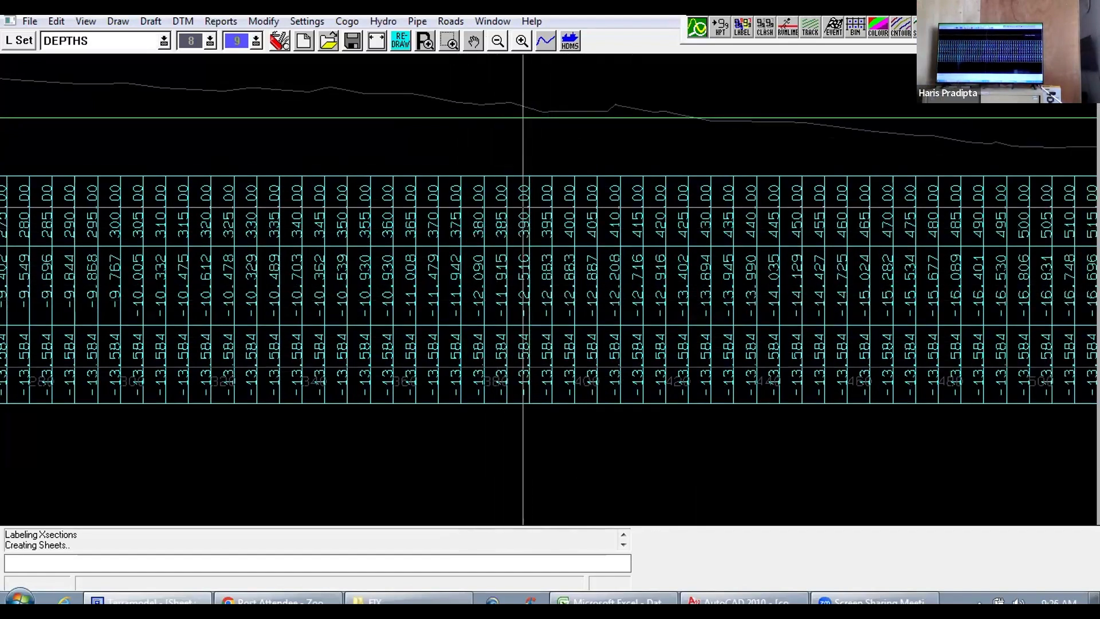
Step: Look over the neighbouring cross sections and how they are stacked on the adjacent plot sheets
scroll(443, 167, down, 3)
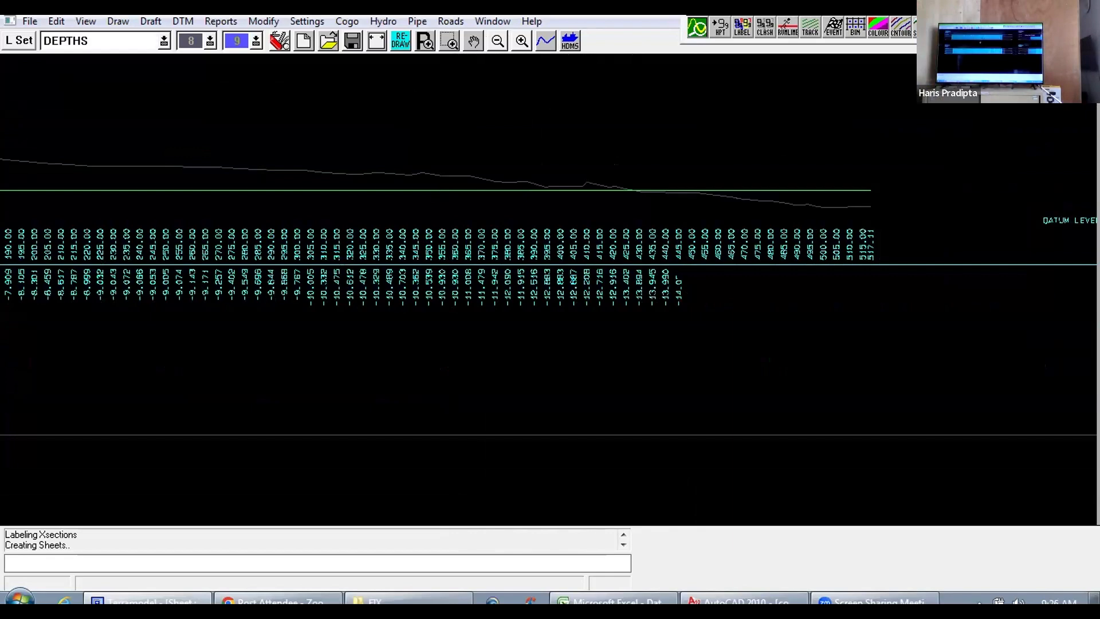
scroll(449, 192, down, 4)
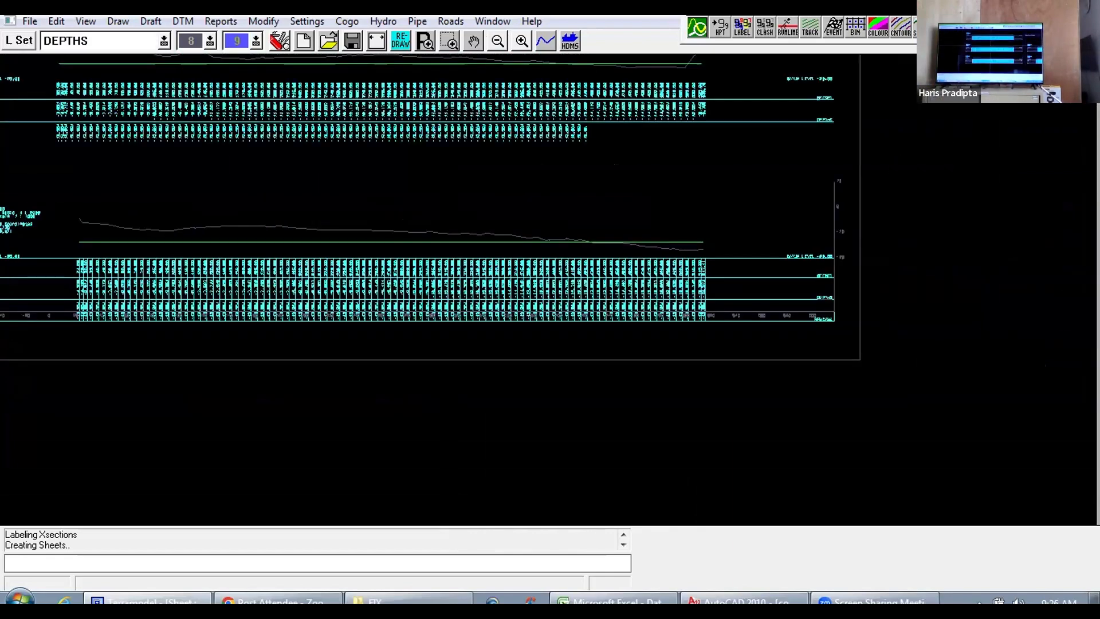
drag(442, 195, 498, 249)
drag(471, 174, 559, 228)
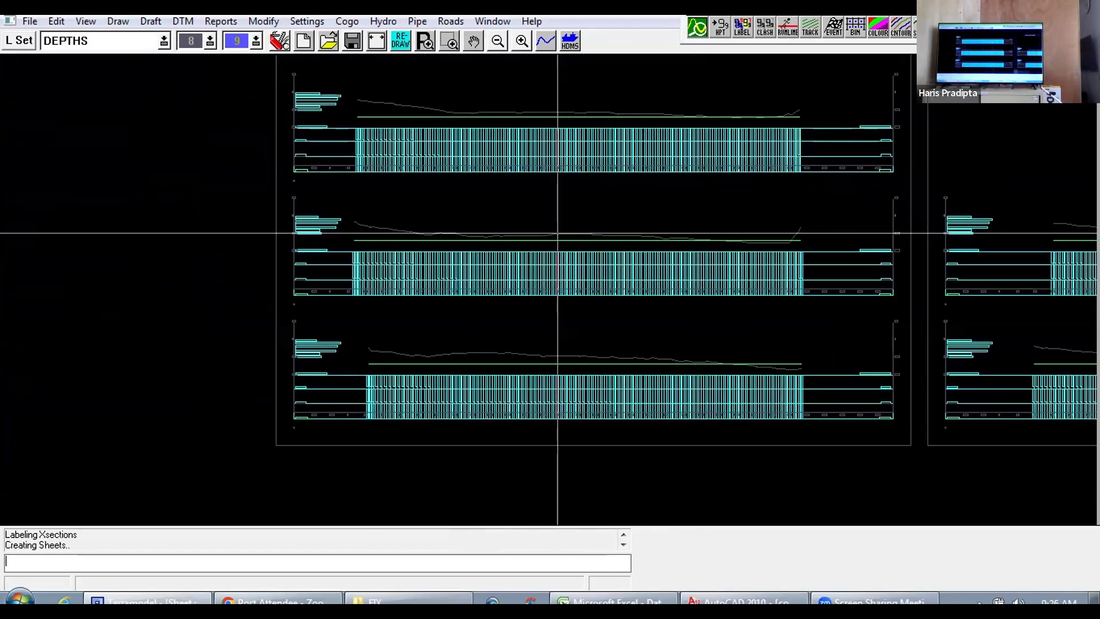
scroll(556, 233, up, 2)
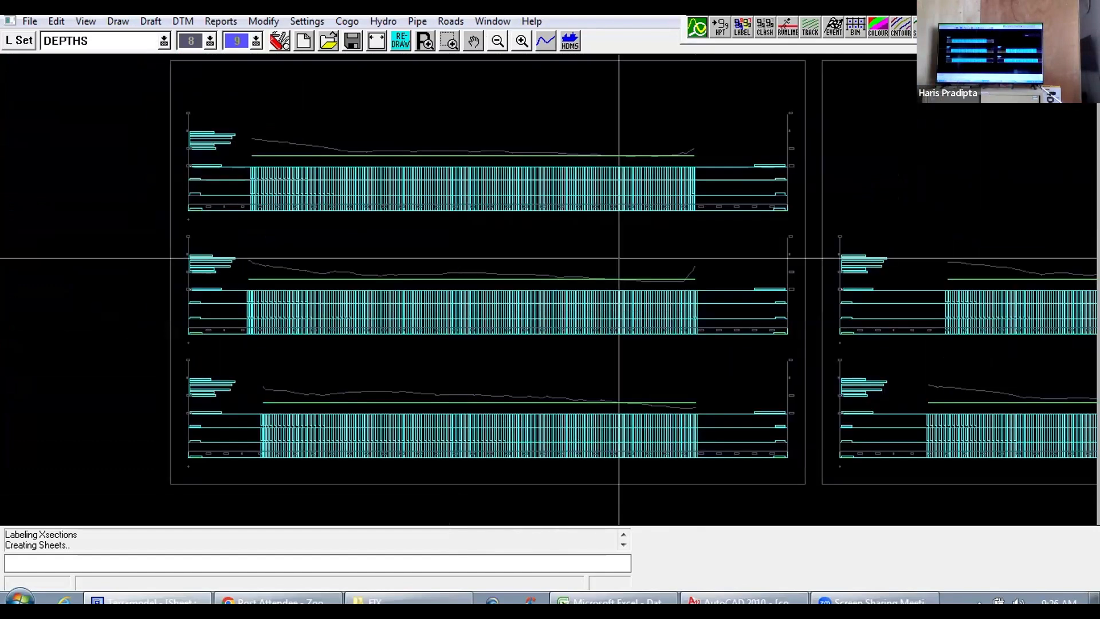
scroll(619, 257, up, 1)
drag(614, 258, 386, 228)
scroll(420, 251, down, 2)
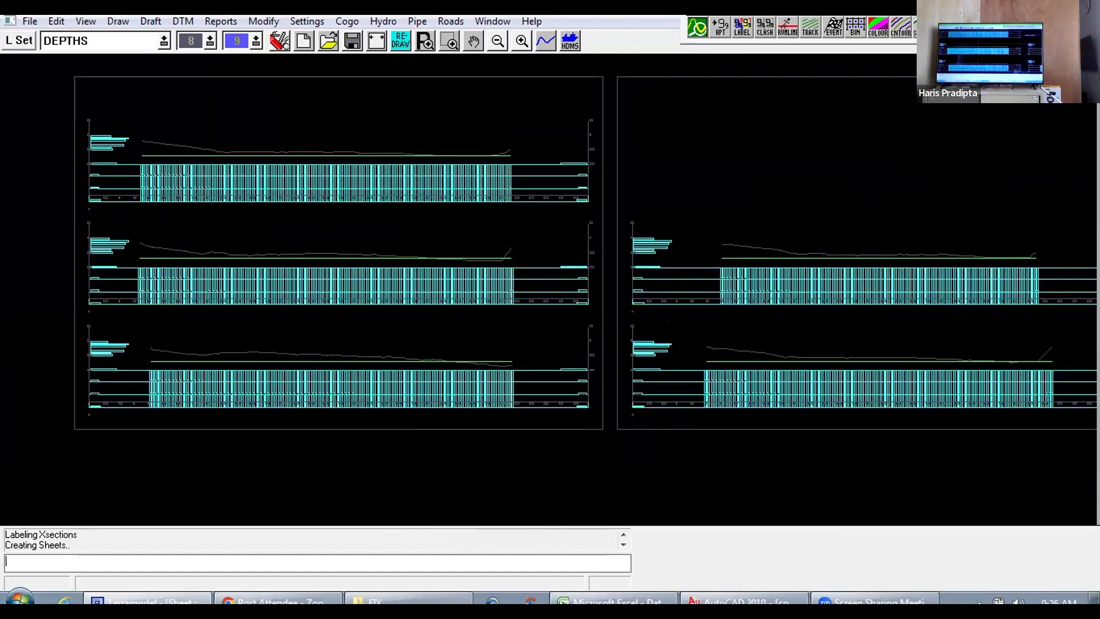
scroll(465, 280, up, 3)
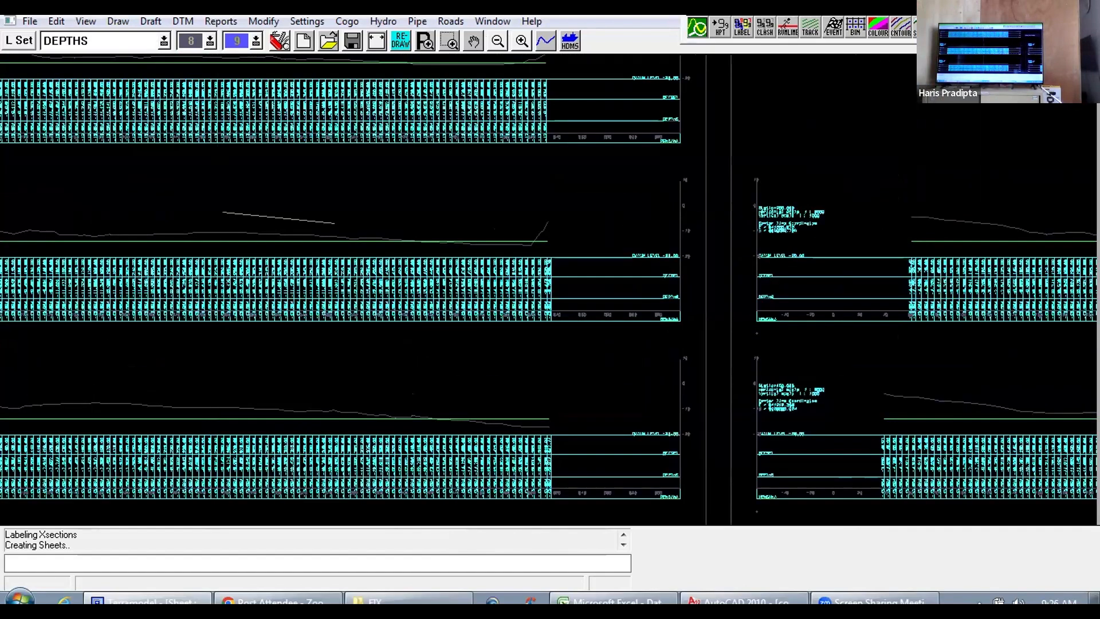
drag(335, 223, 418, 213)
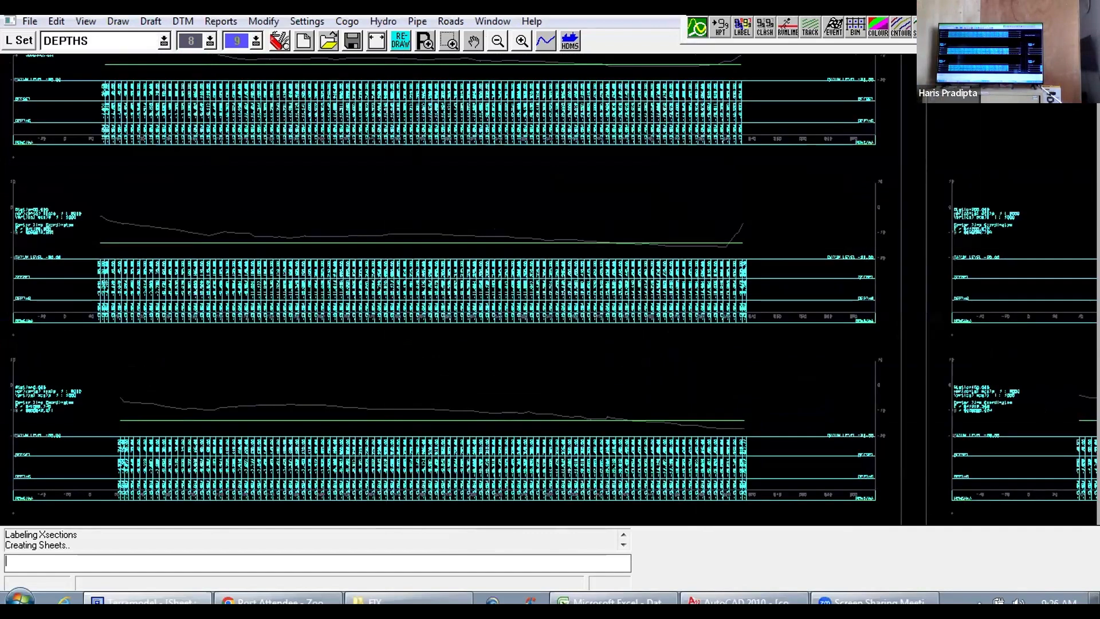
Step: Switch to the COBA plan view and look over the contoured survey area with its cross-section lines
click(494, 22)
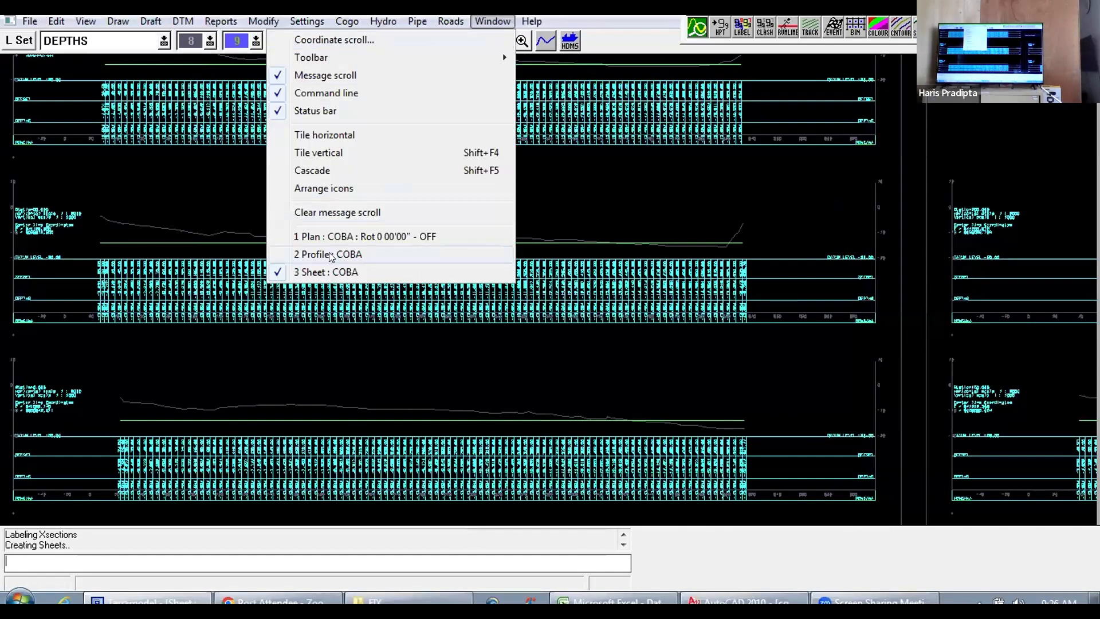
click(332, 235)
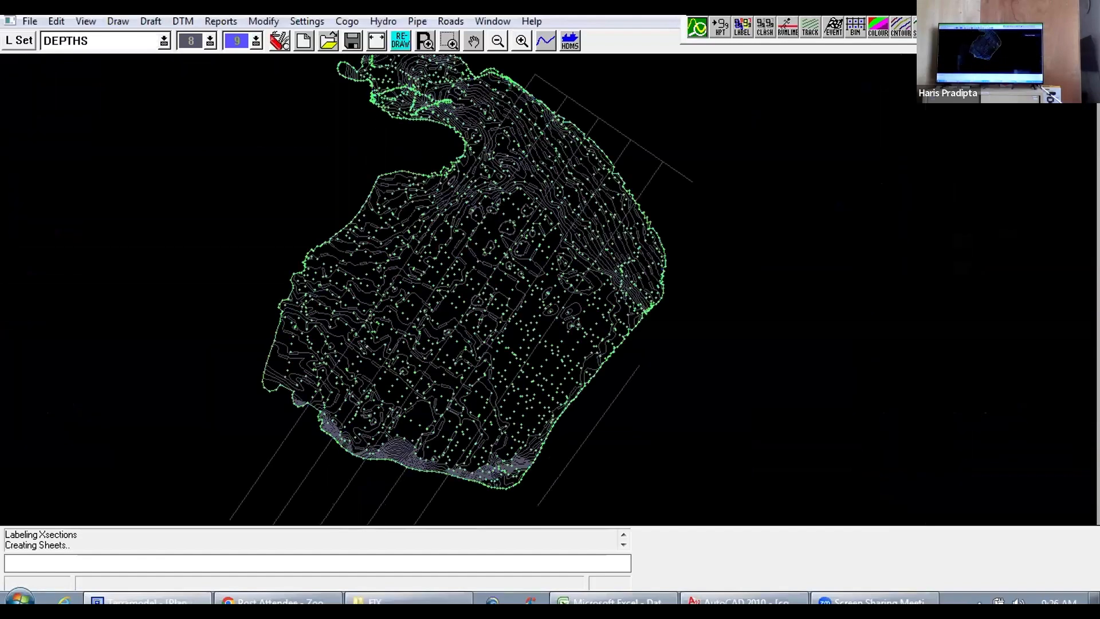
scroll(547, 289, up, 1)
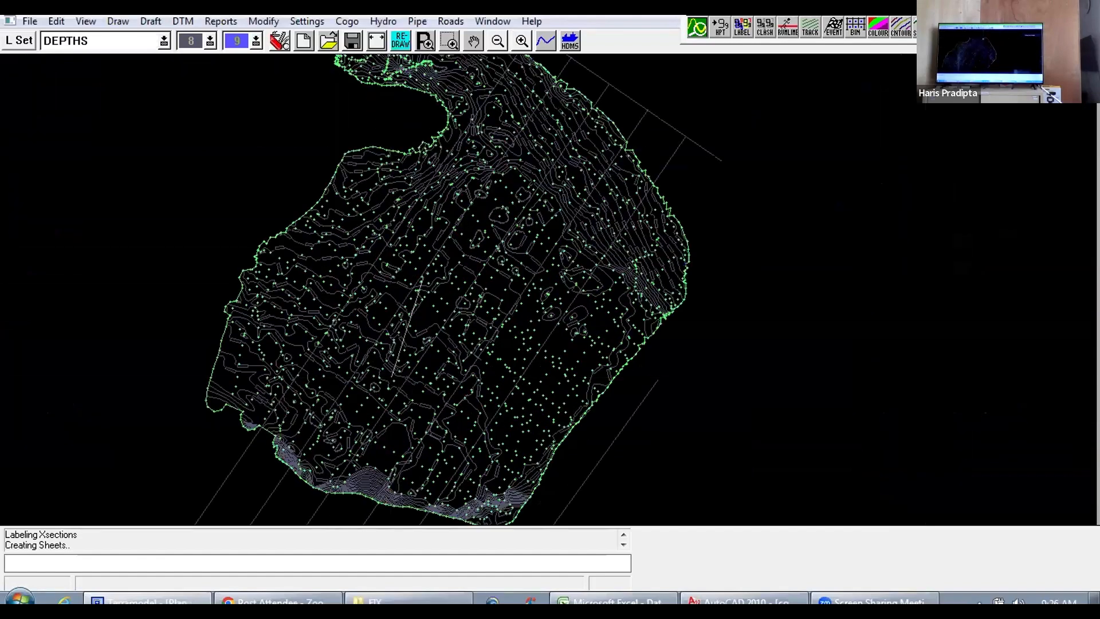
scroll(424, 260, down, 1)
drag(393, 375, 331, 393)
scroll(331, 392, down, 1)
scroll(331, 393, up, 2)
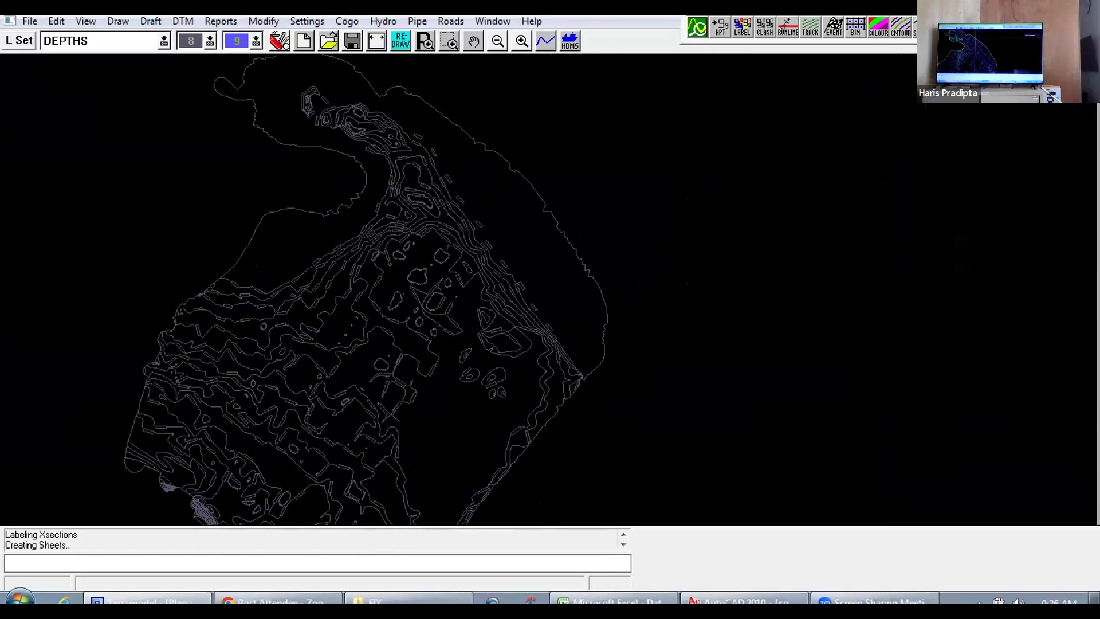
Step: Look over the contoured survey area and its cross-section lines from the northern inlet down to the southern edge
scroll(331, 393, up, 2)
drag(437, 168, 430, 275)
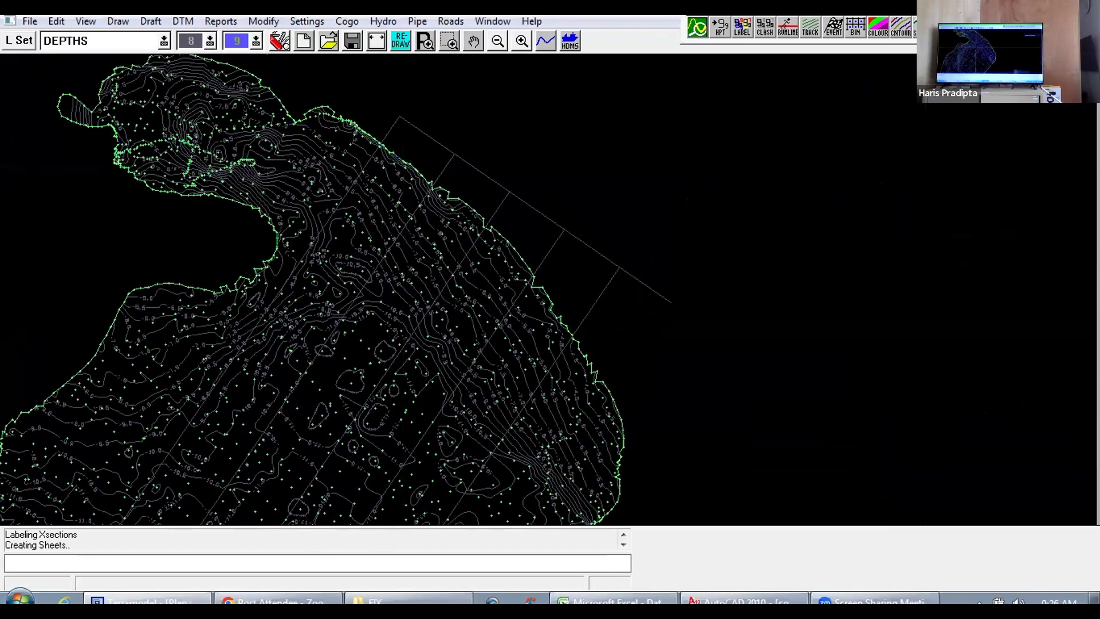
scroll(429, 275, down, 2)
scroll(430, 275, up, 1)
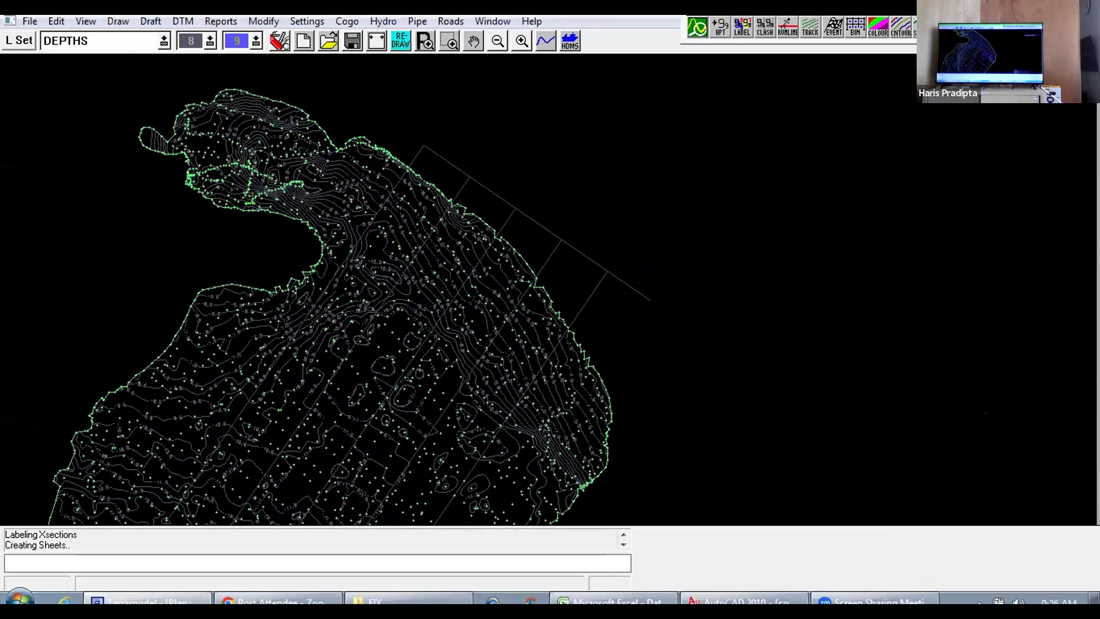
drag(429, 258, 442, 159)
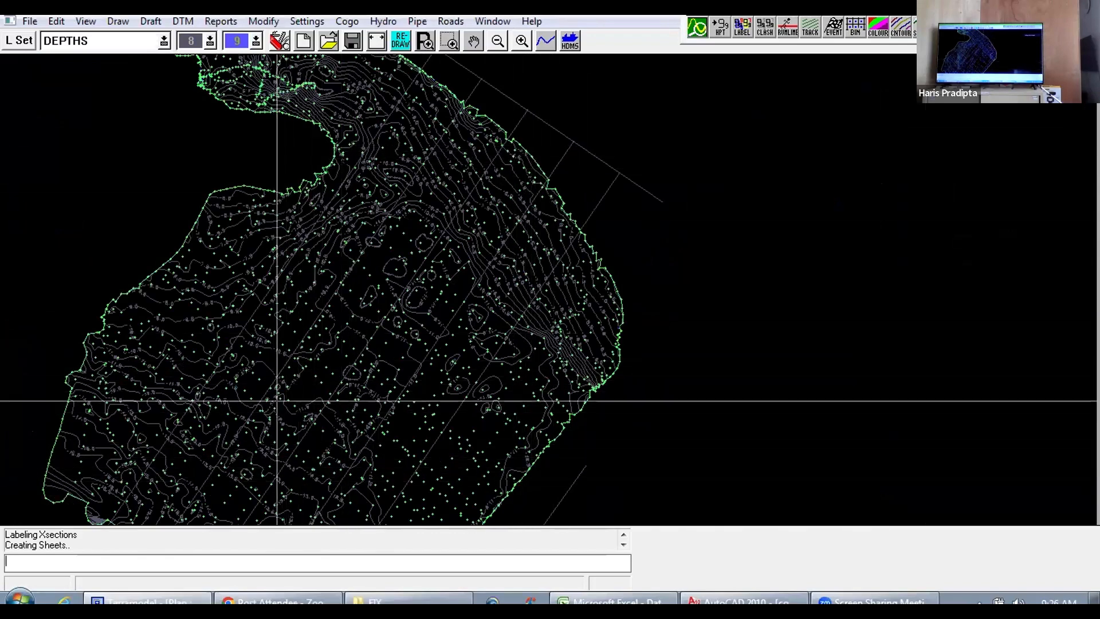
drag(278, 401, 339, 308)
scroll(332, 427, up, 2)
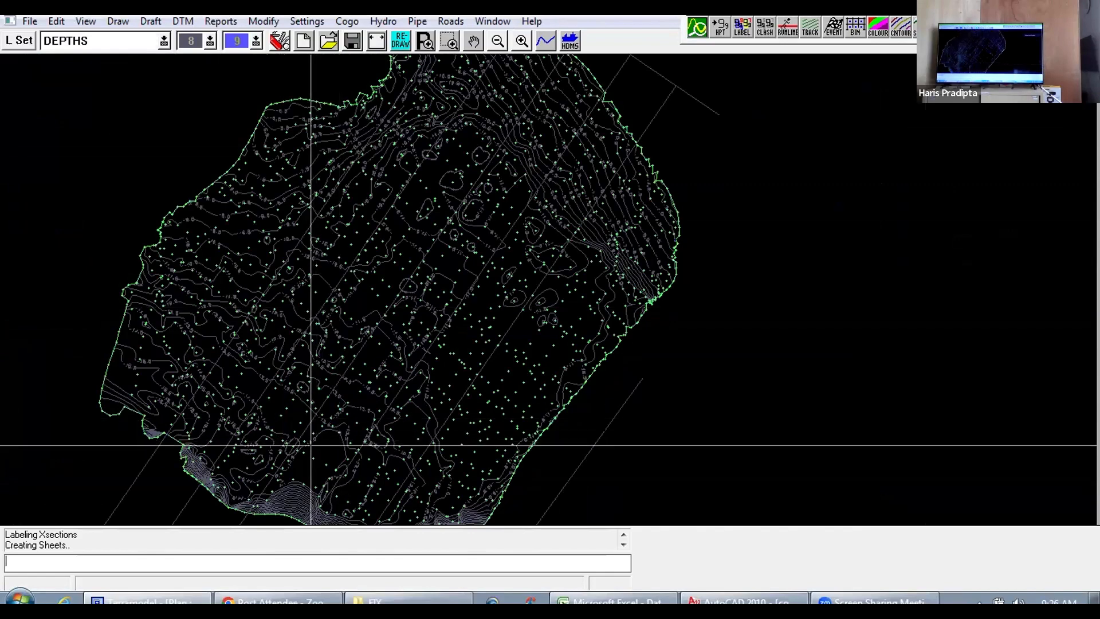
drag(319, 441, 330, 430)
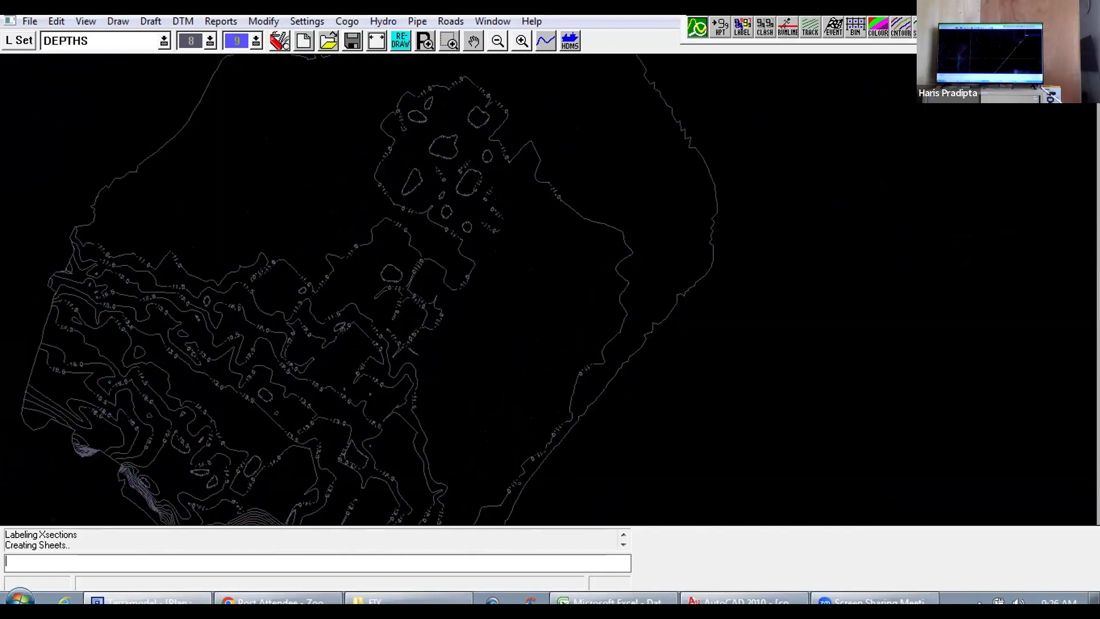
Step: Examine the labelled depth contours and sounding points along the cross-section lines towards the southern boundary
scroll(322, 444, up, 3)
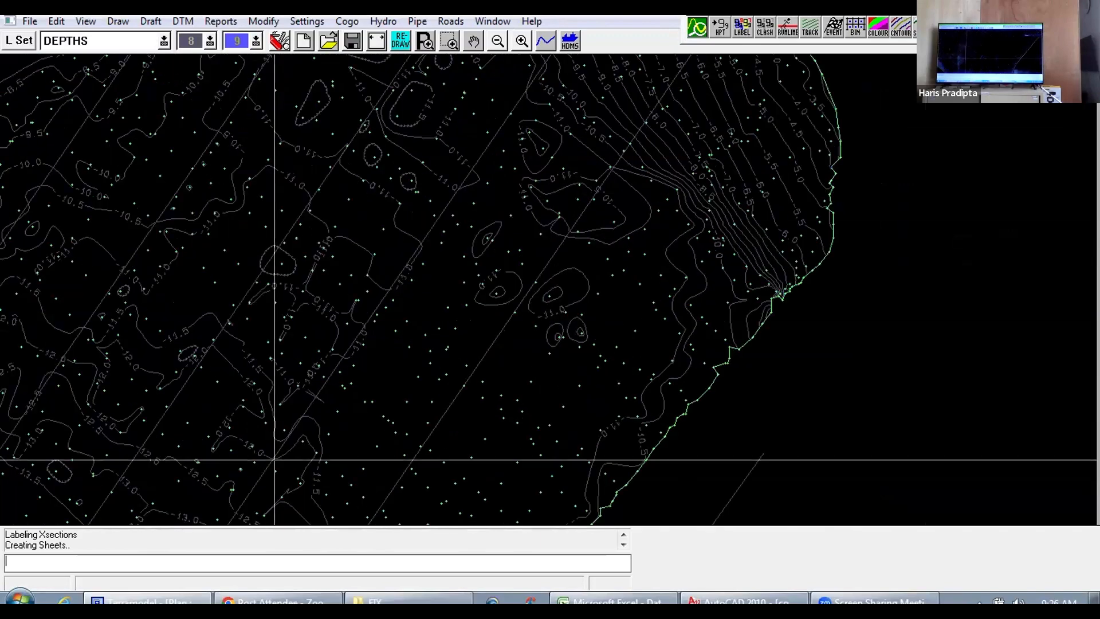
drag(274, 459, 402, 278)
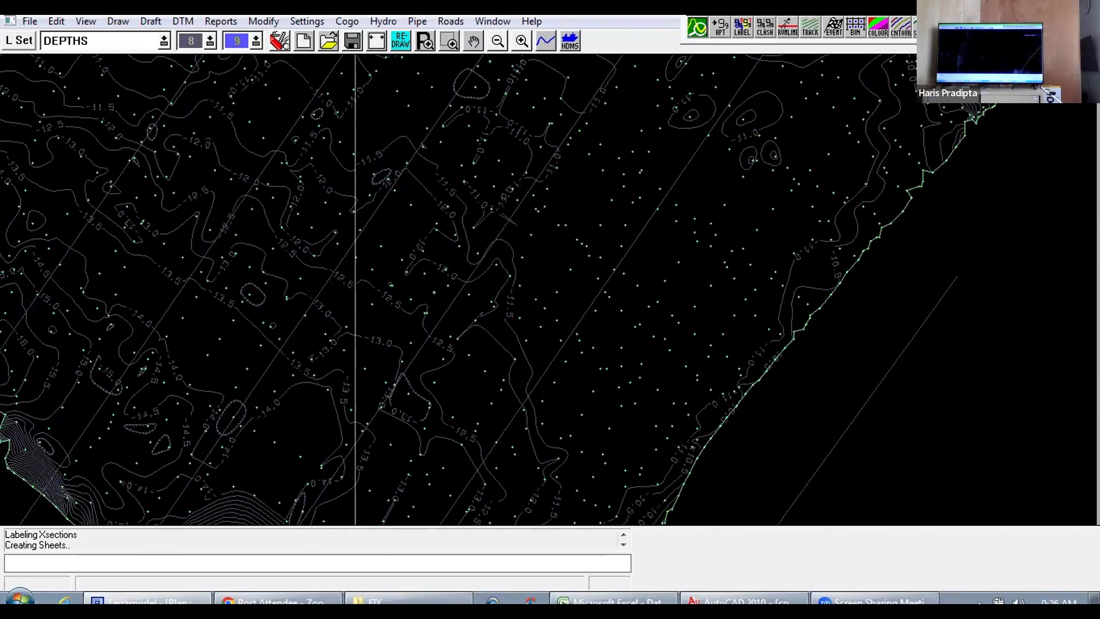
drag(281, 355, 384, 316)
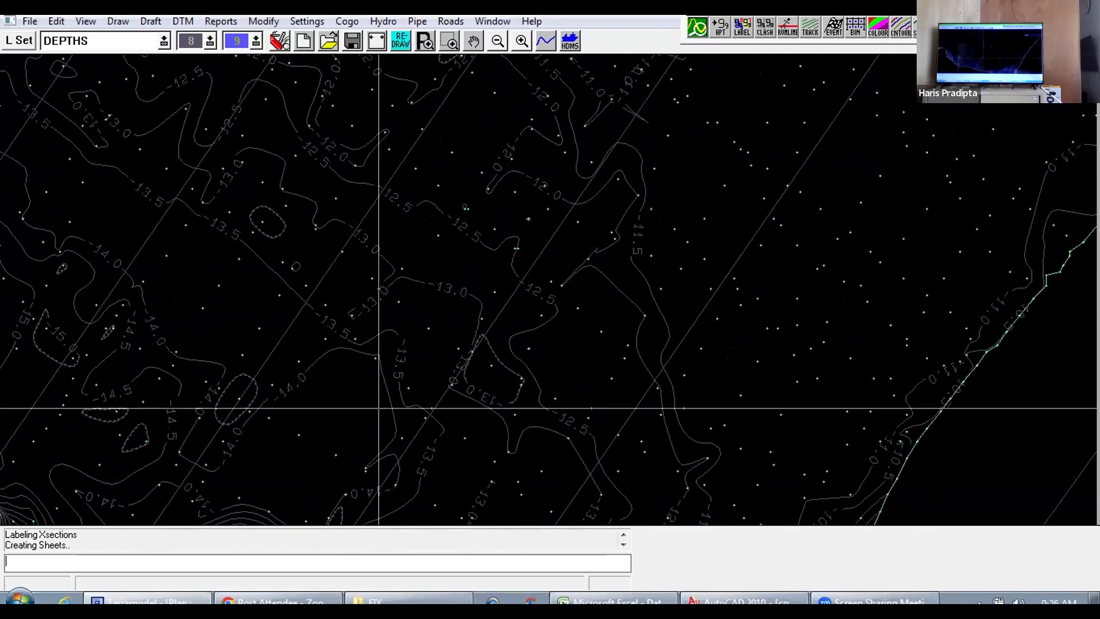
drag(378, 408, 462, 298)
scroll(456, 304, down, 1)
scroll(426, 413, up, 1)
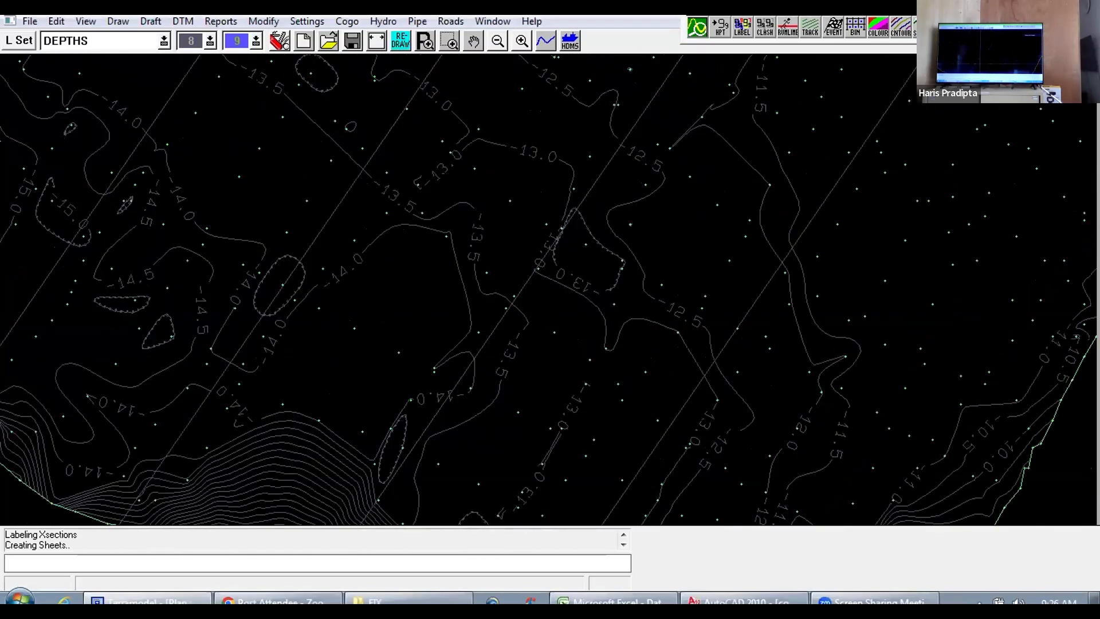
scroll(498, 295, down, 4)
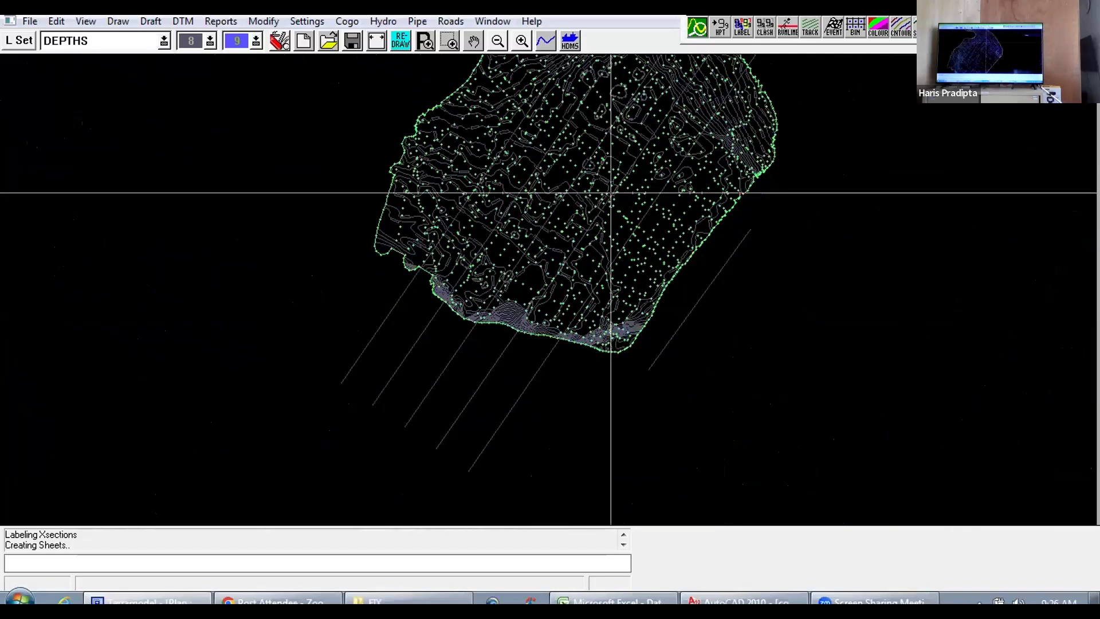
Step: Examine the -10.5 and -11.0 contours and the spacing of soundings beside the steep eastern slope
scroll(505, 166, up, 3)
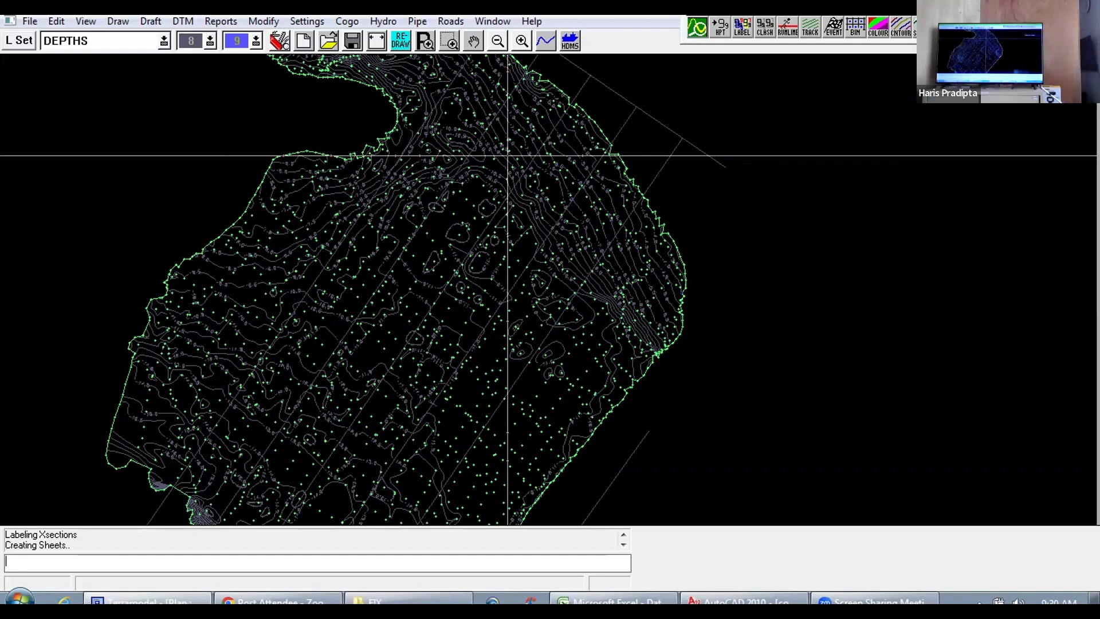
scroll(491, 314, up, 2)
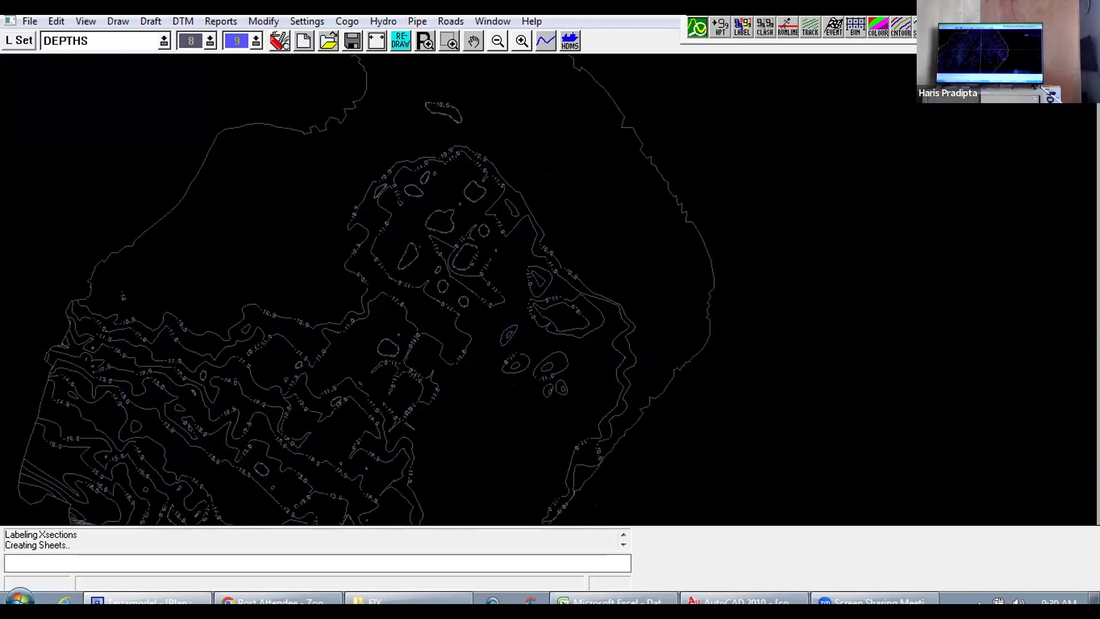
scroll(437, 279, up, 4)
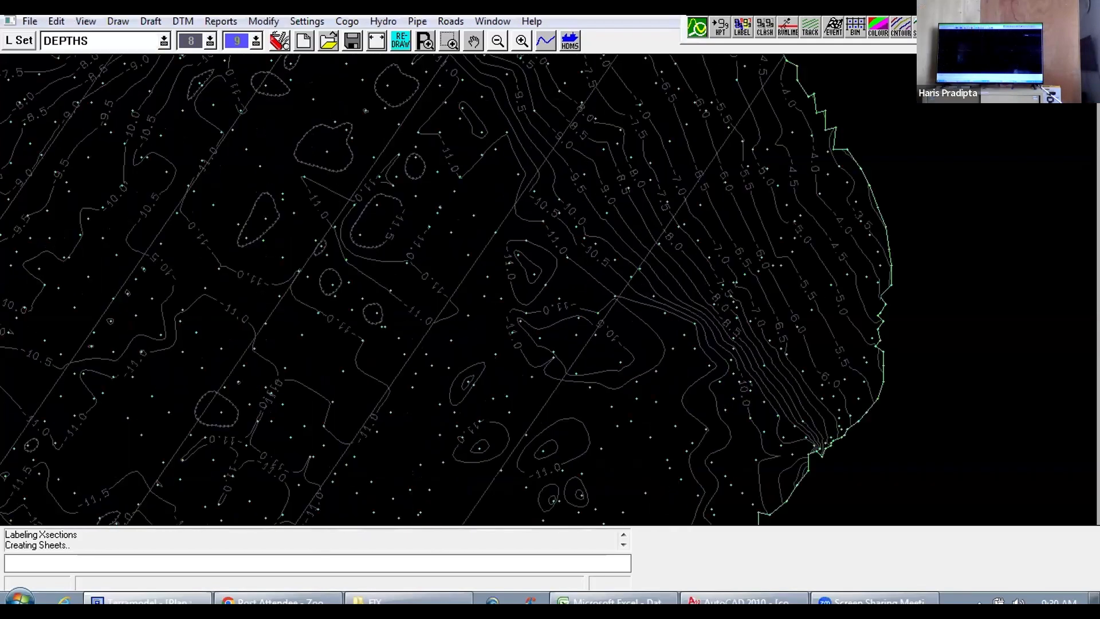
scroll(437, 279, up, 4)
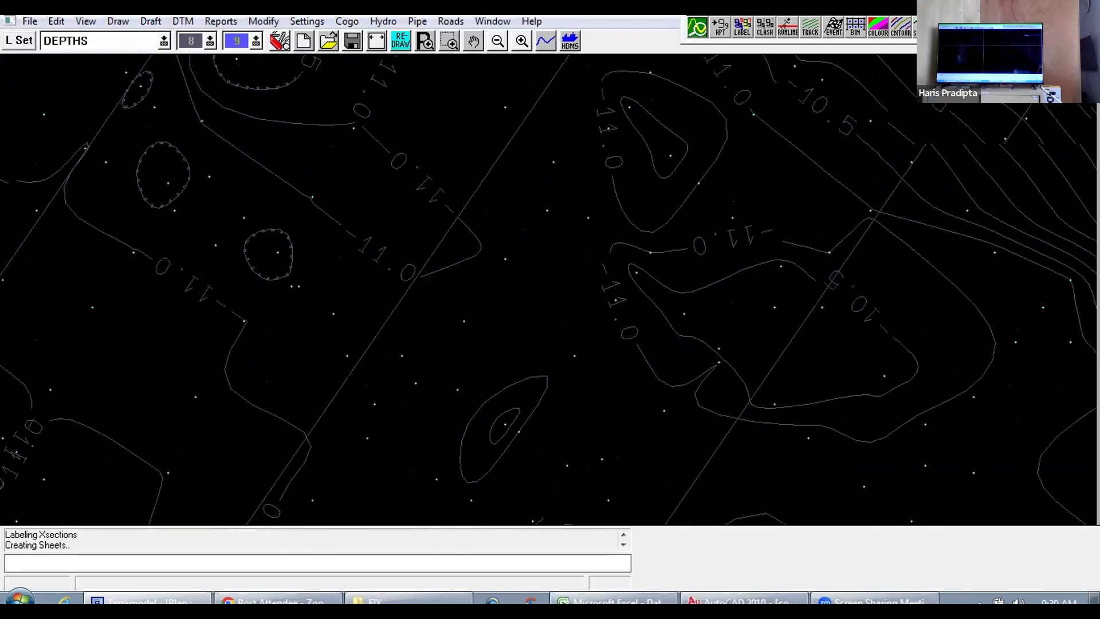
scroll(436, 279, down, 1)
drag(469, 217, 398, 310)
scroll(422, 256, down, 1)
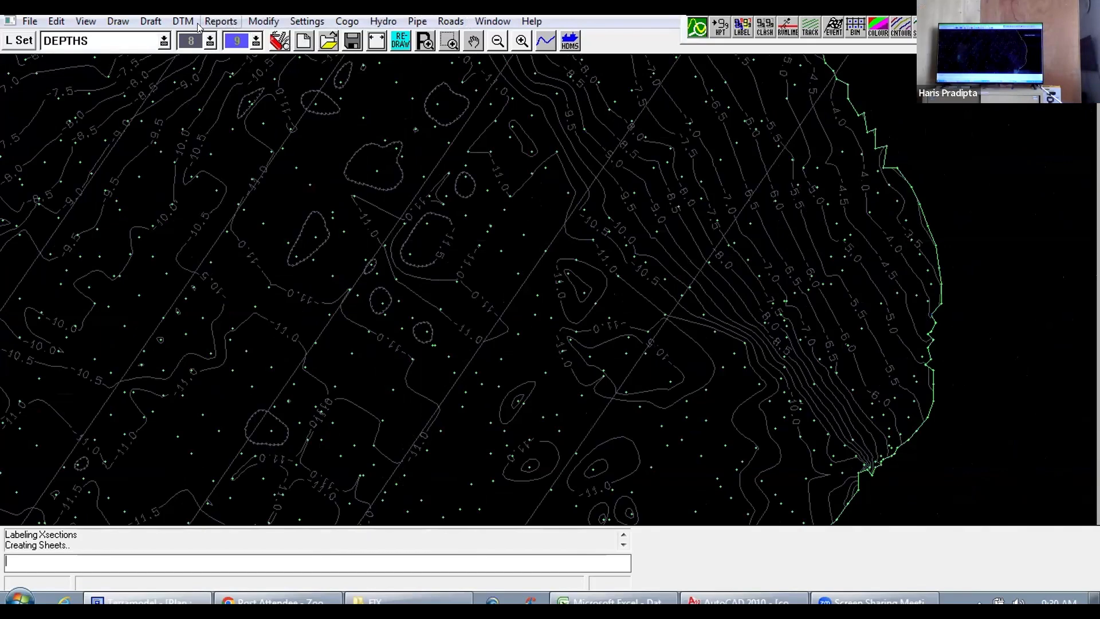
click(121, 21)
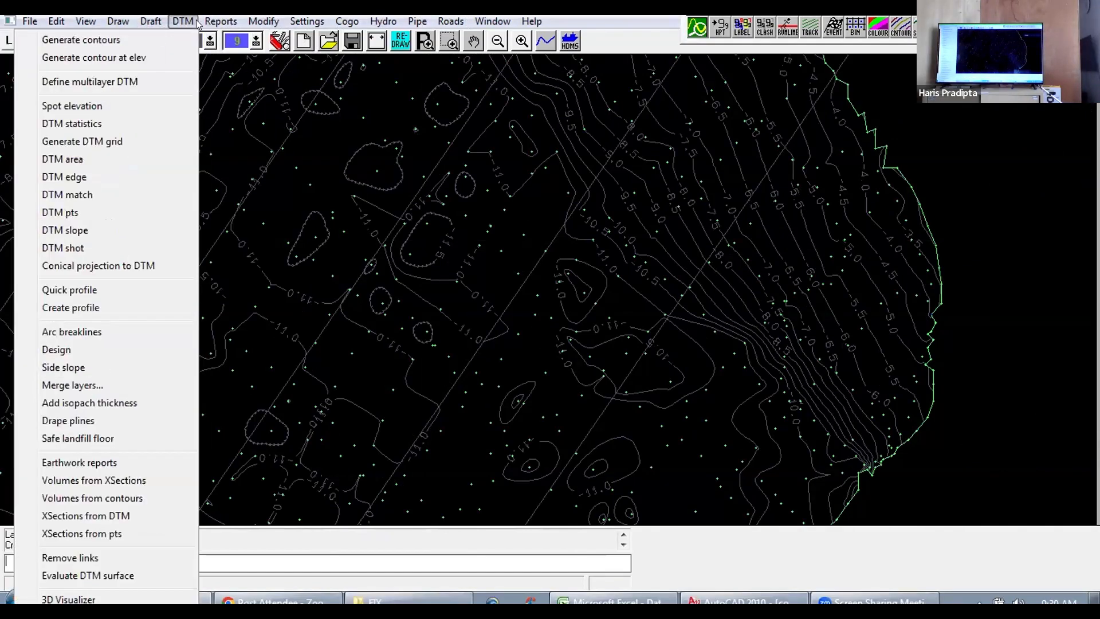
mouse_move(214, 21)
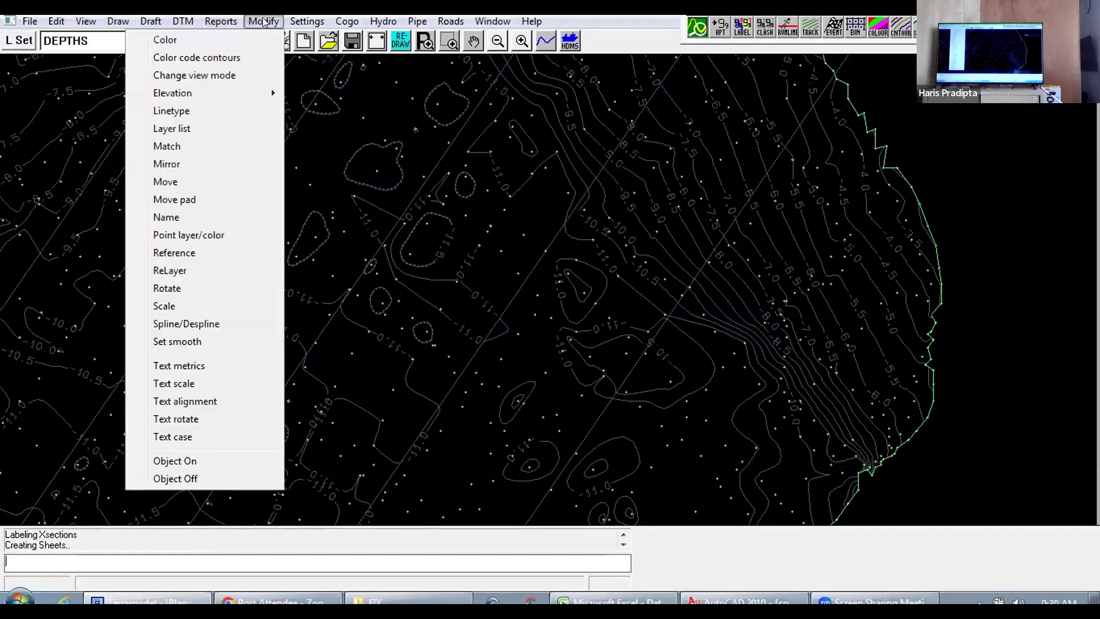
mouse_move(322, 23)
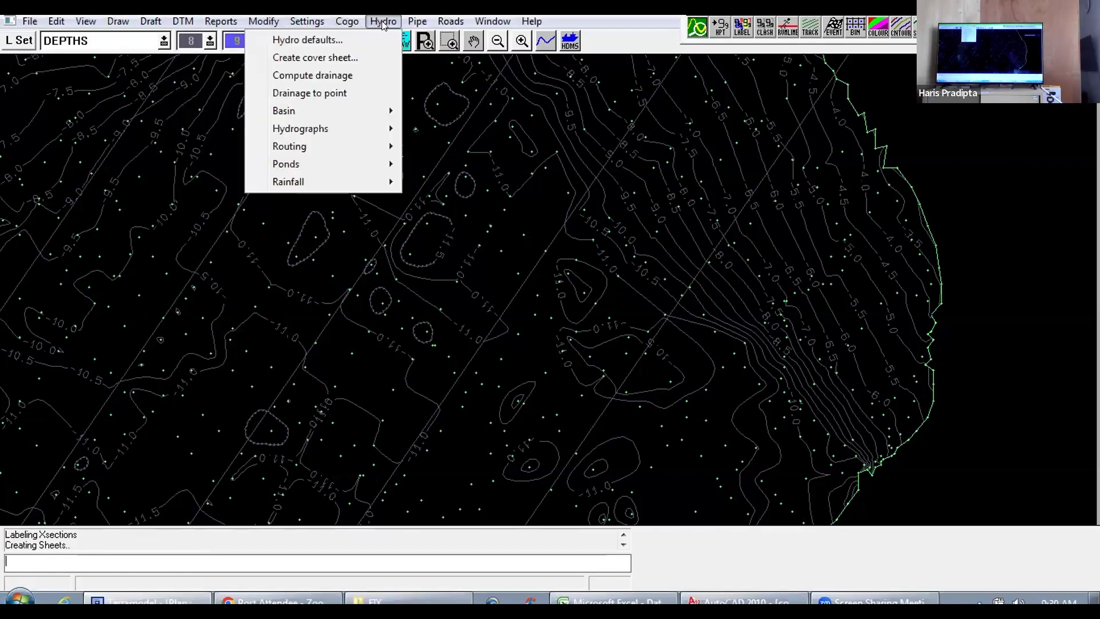
mouse_move(406, 23)
mouse_move(496, 23)
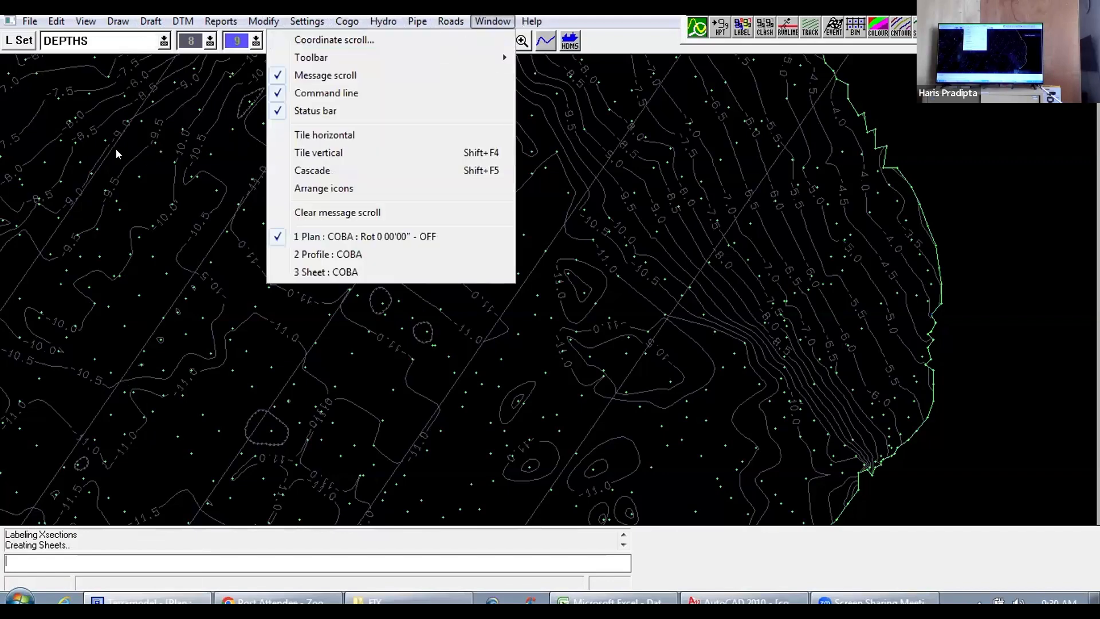
click(171, 132)
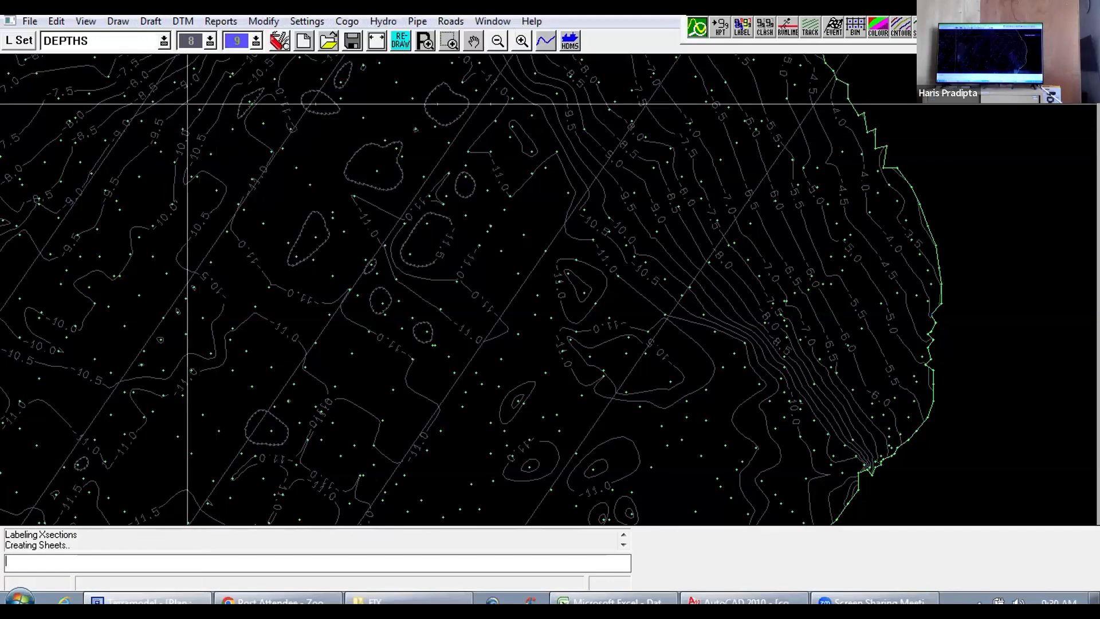
Step: Switch to the AutoCAD drawing and examine how densely the sounding points cover the survey area
click(745, 601)
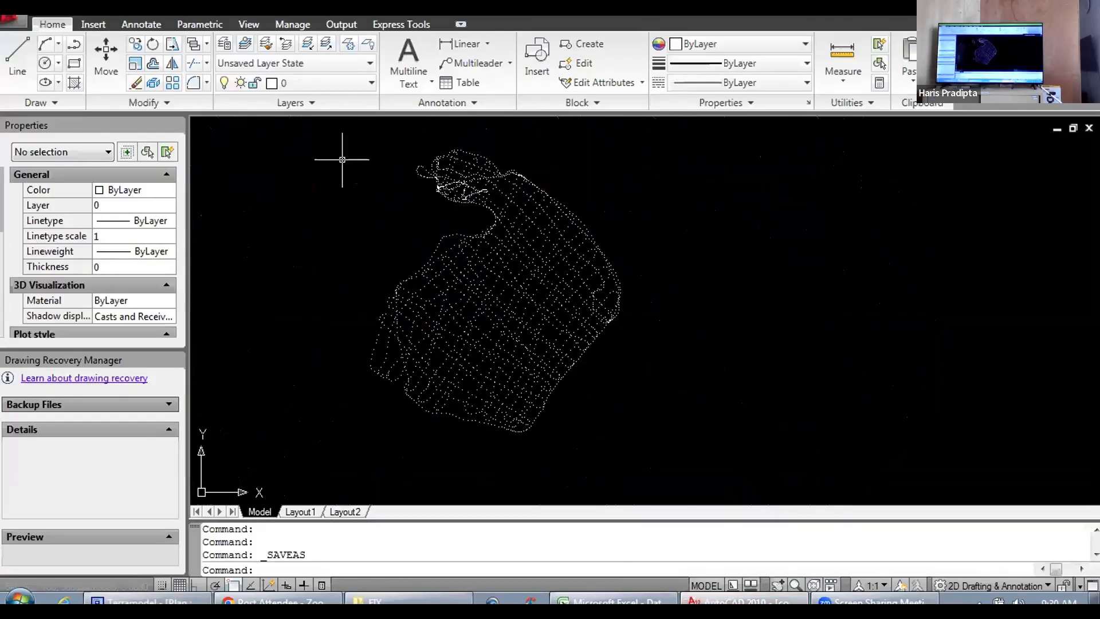
scroll(459, 278, up, 9)
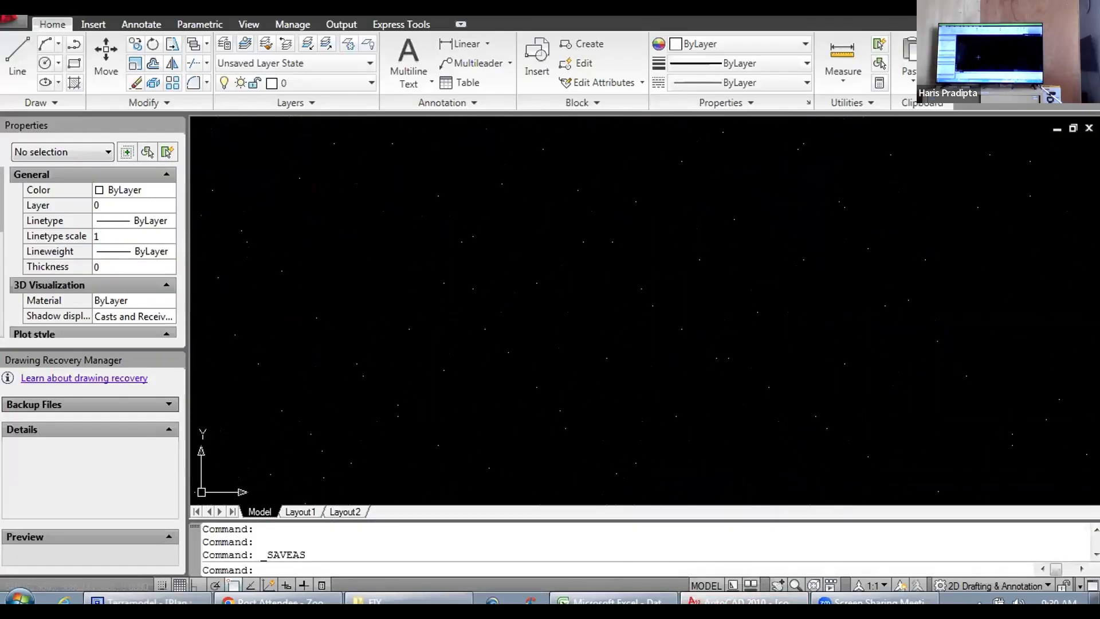
scroll(474, 307, down, 8)
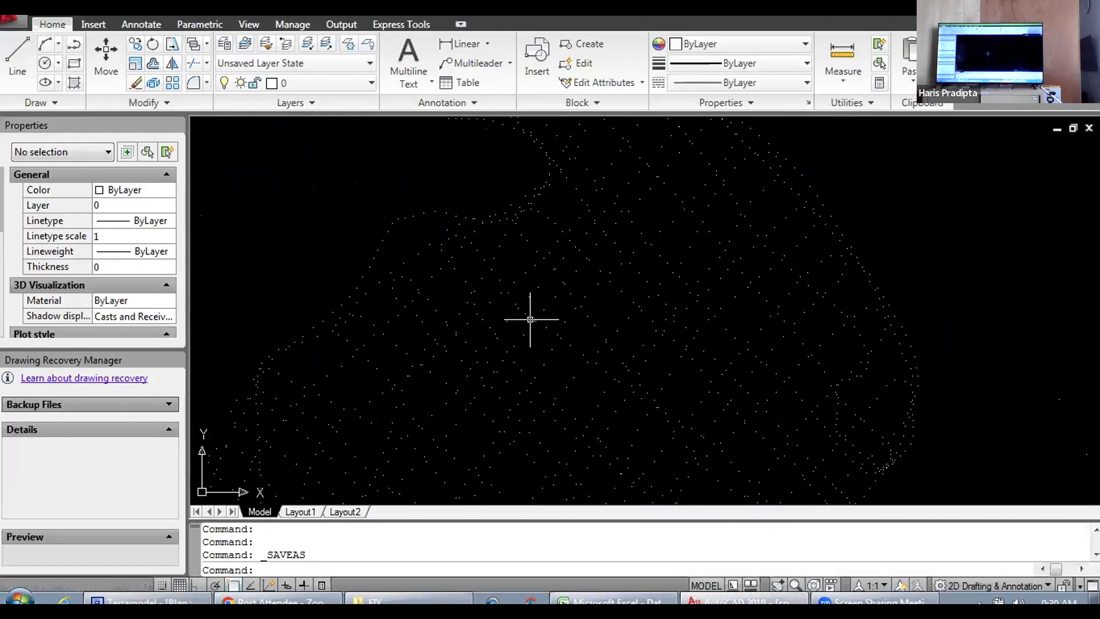
scroll(606, 421, up, 8)
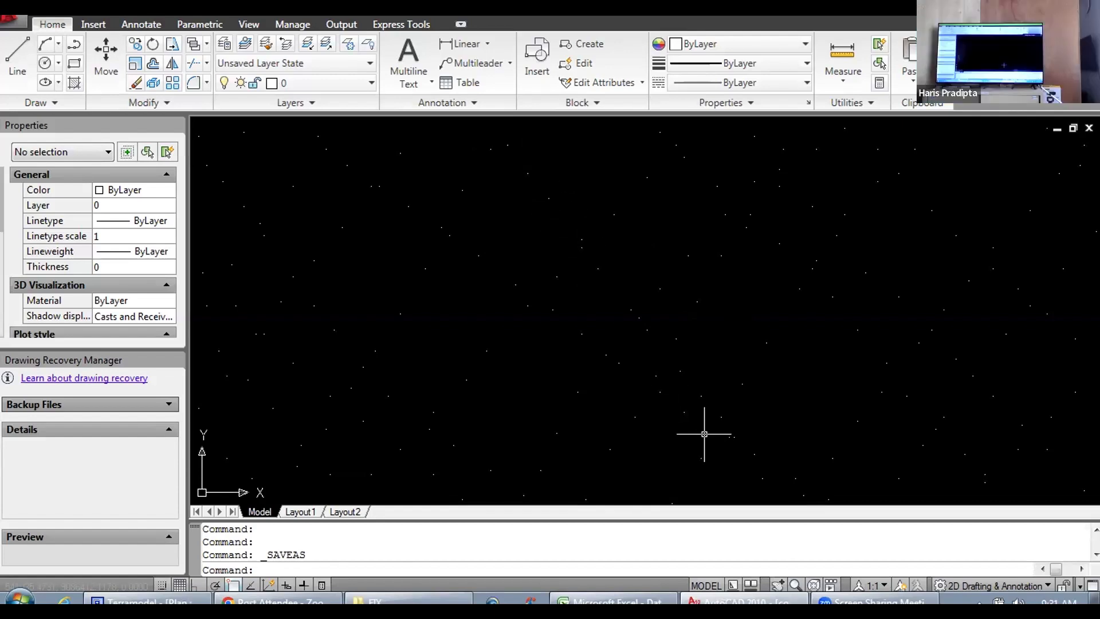
scroll(652, 387, down, 2)
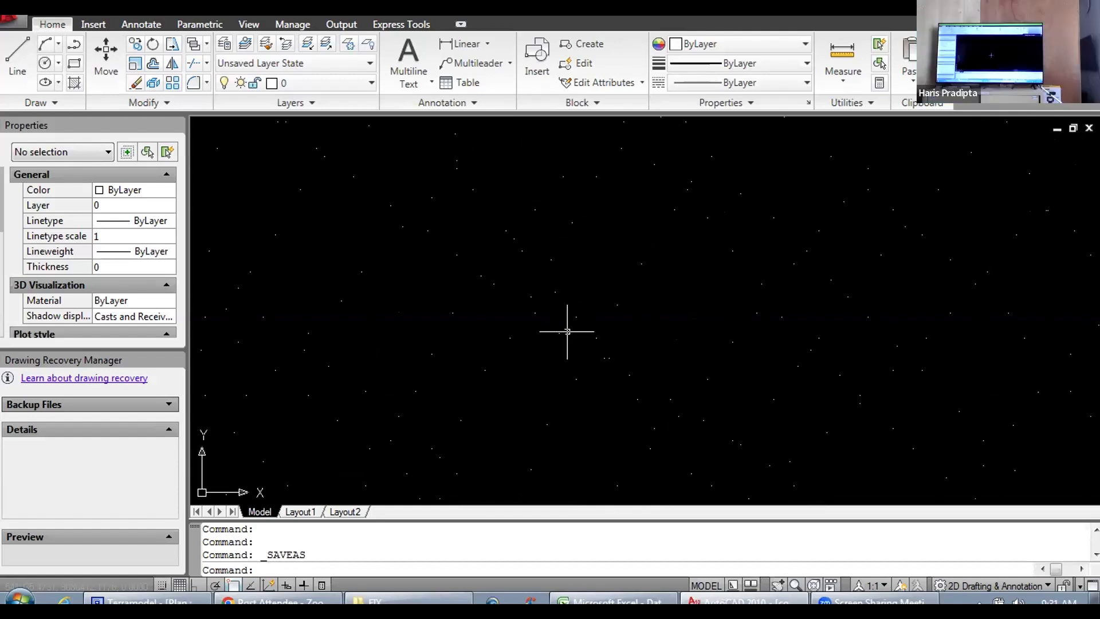
scroll(574, 330, down, 2)
scroll(548, 306, up, 2)
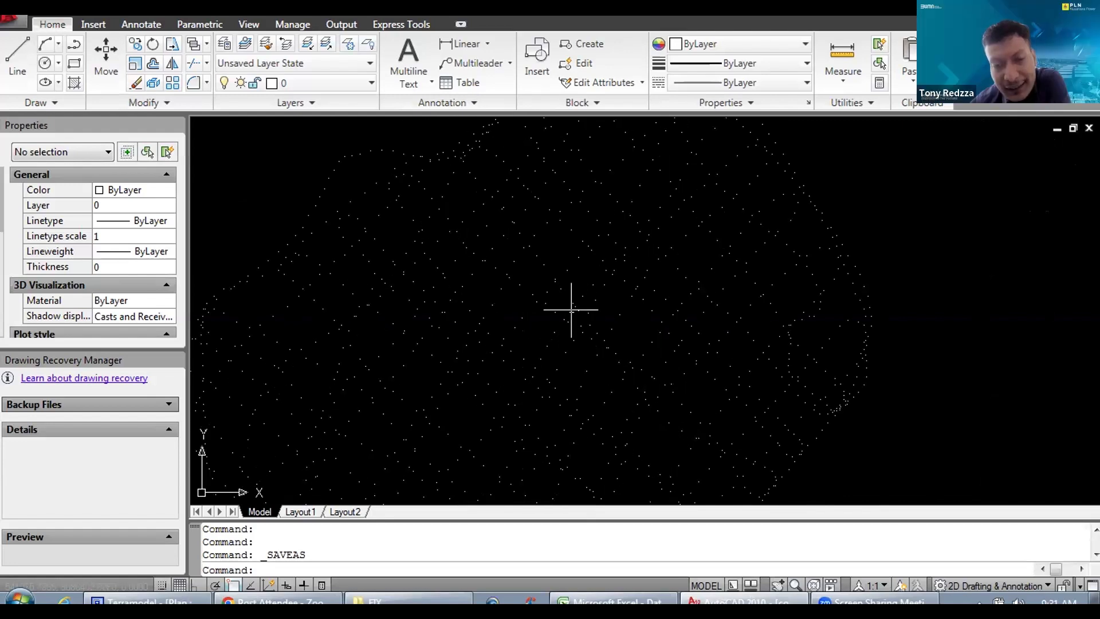
scroll(564, 314, up, 3)
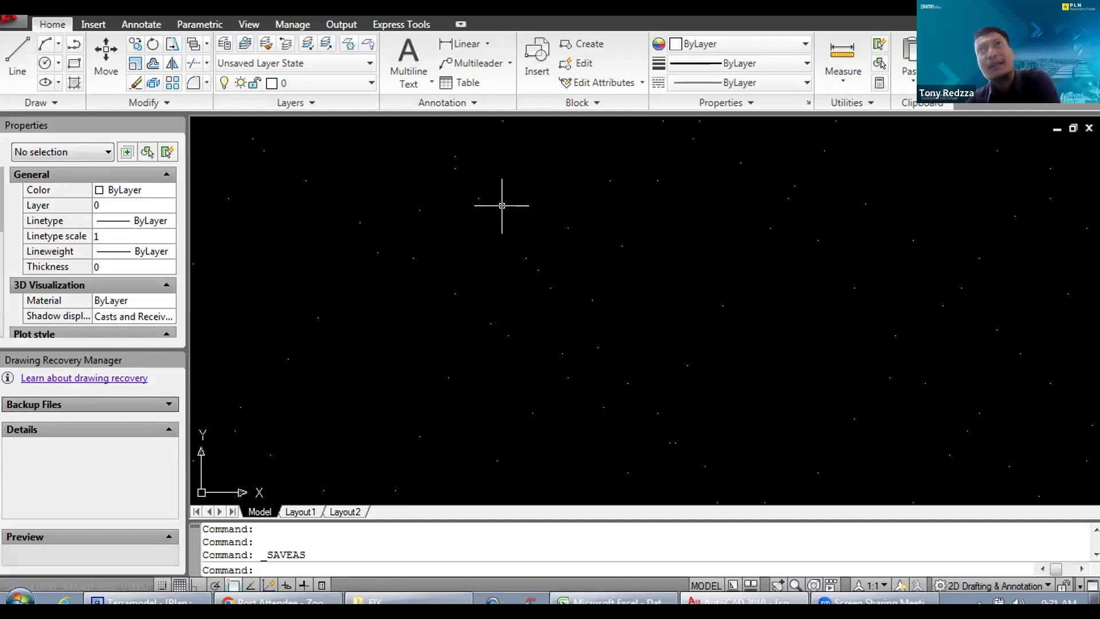
Step: Check the X, Y and Z position of two closely spaced sounding points in the northern part of the view
click(457, 168)
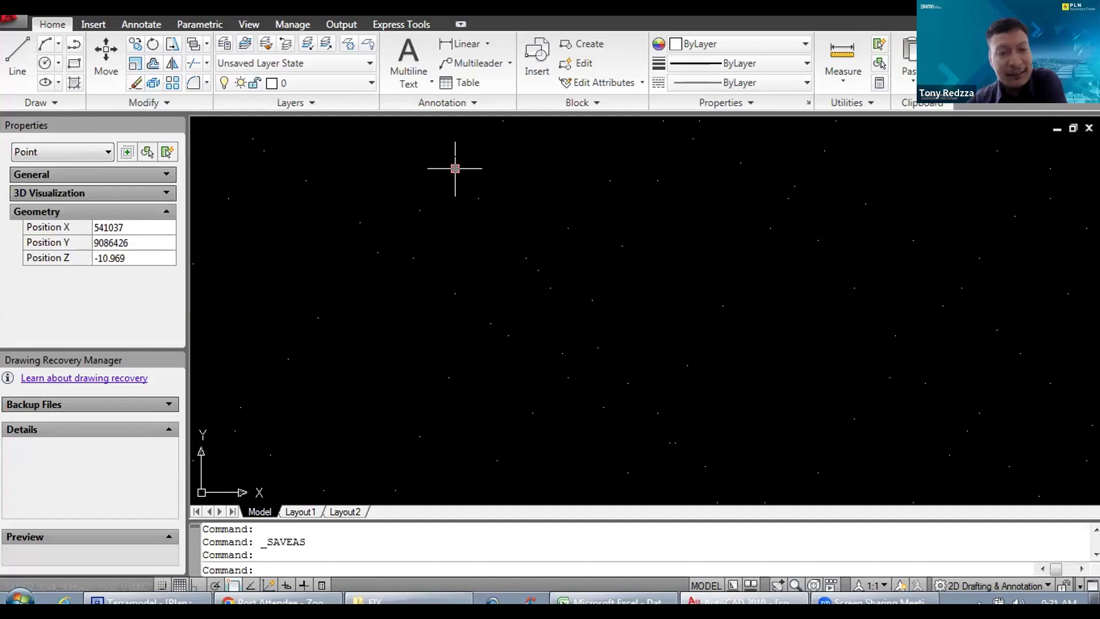
key(Escape)
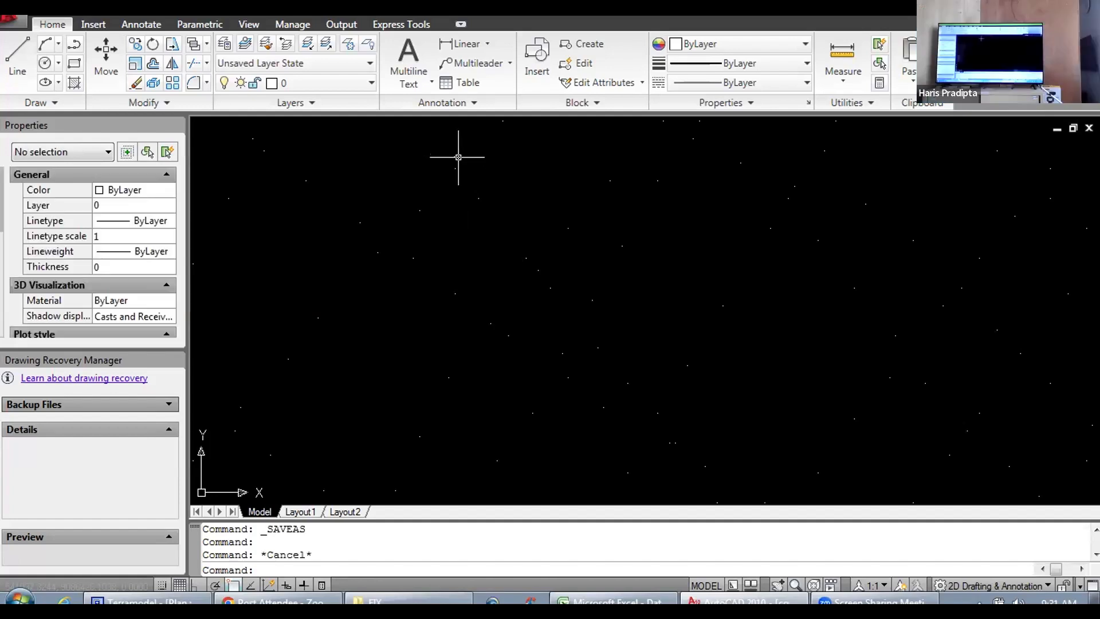
click(458, 157)
key(Escape)
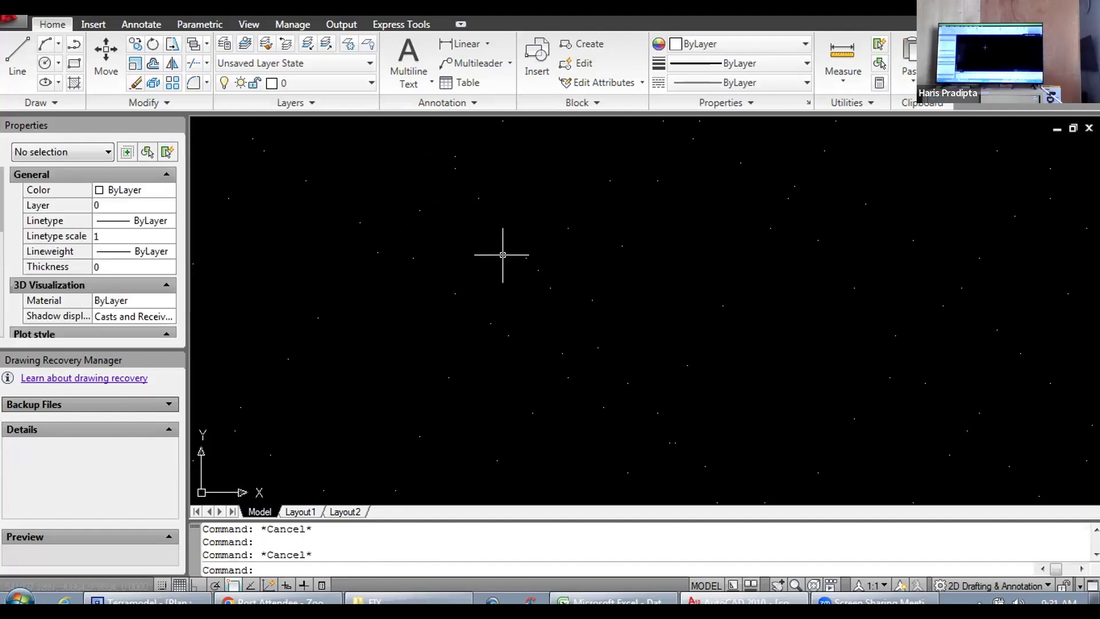
Step: Compare the X, Y and Z positions of the next two adjacent sounding points to the southeast, rechecking the first one
click(524, 258)
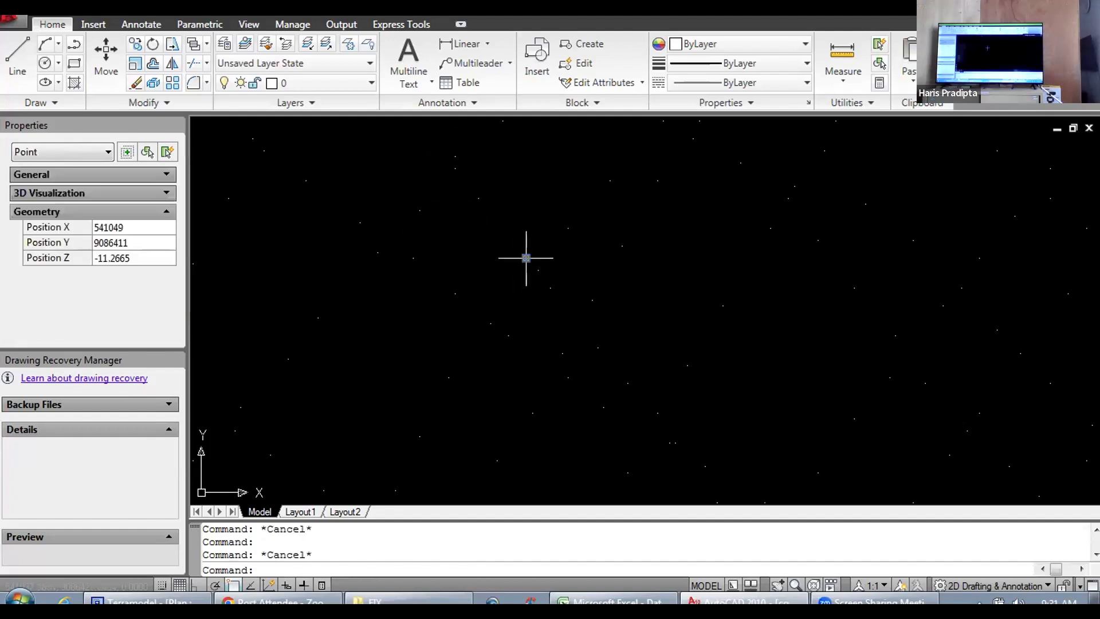
key(Escape)
click(538, 269)
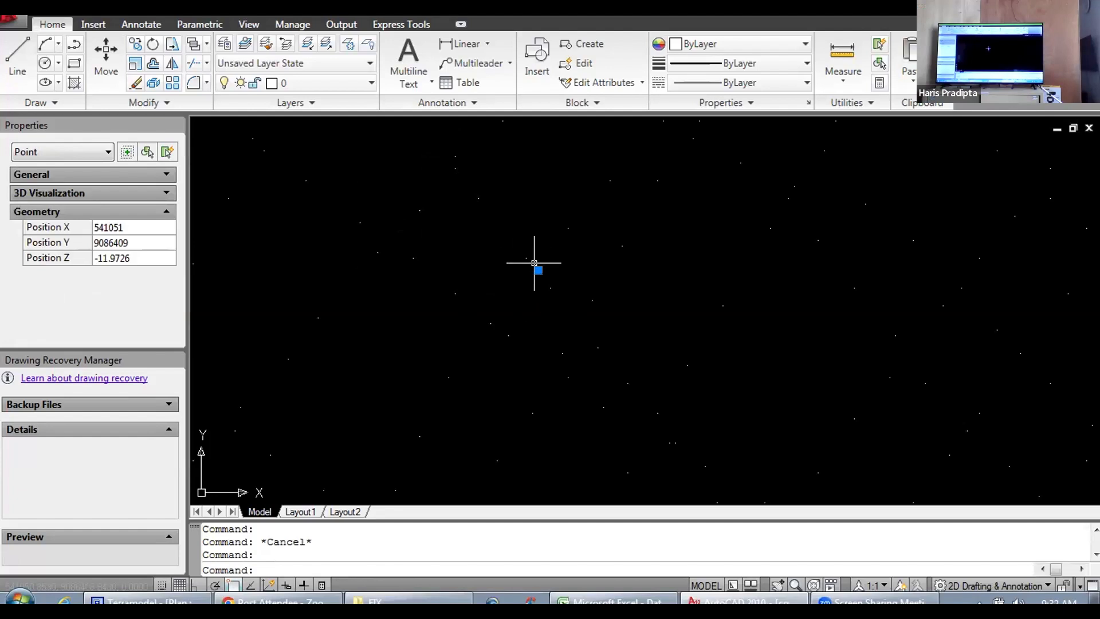
key(Escape)
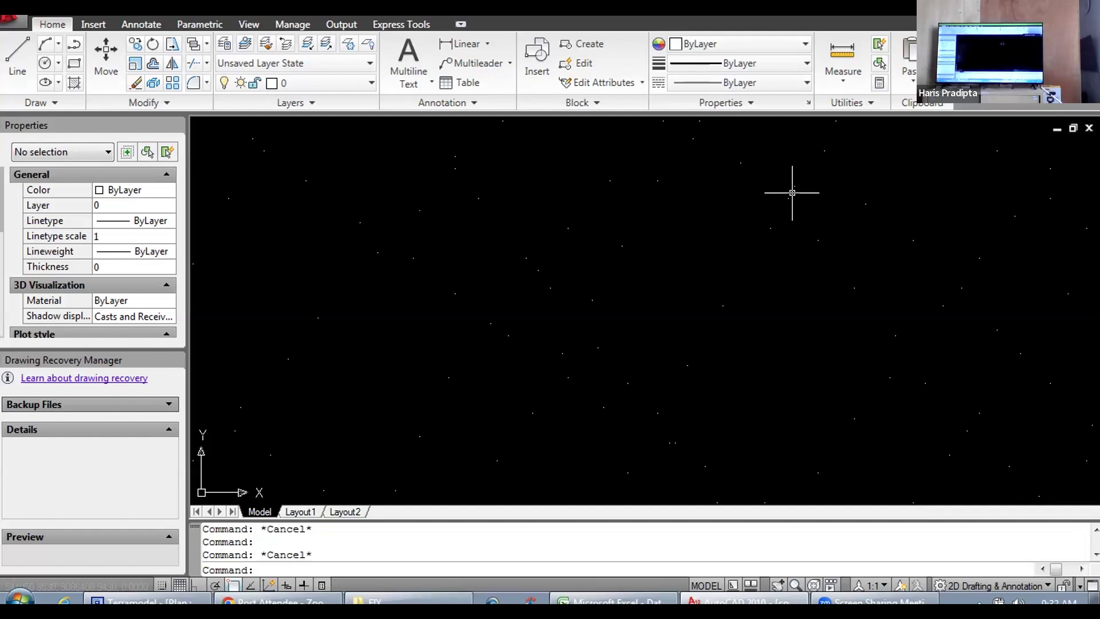
click(526, 258)
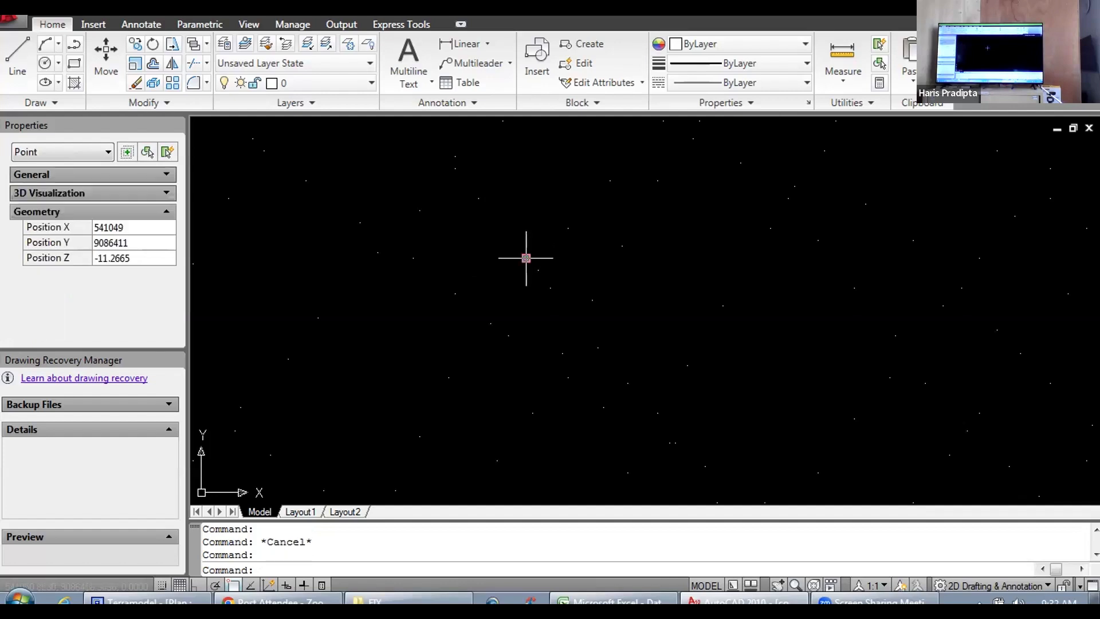
key(Escape)
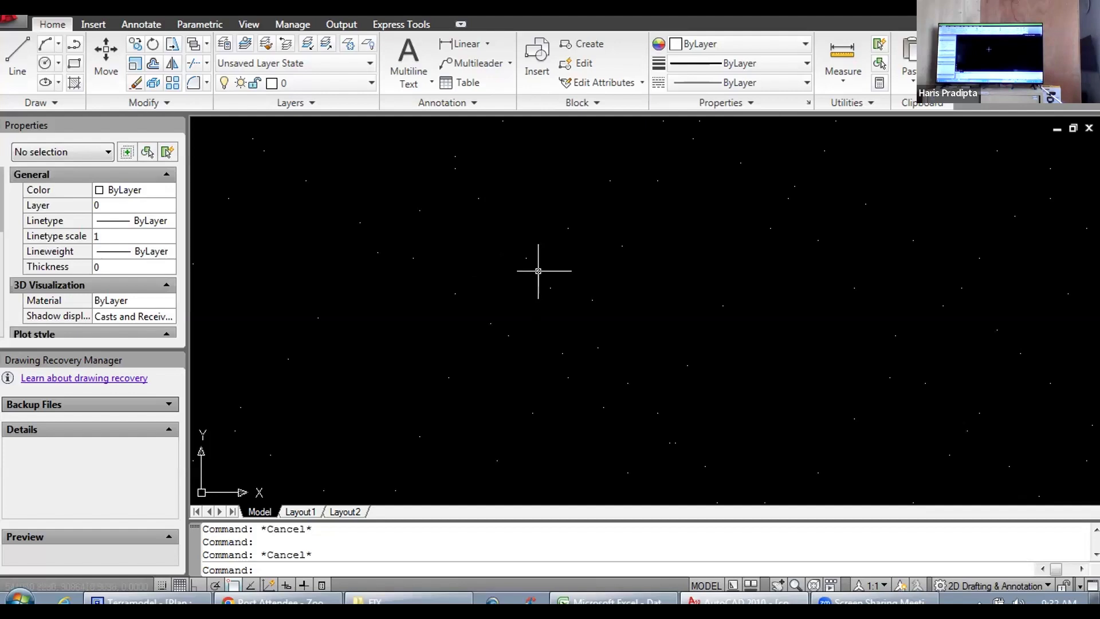
Step: Switch from AutoCAD to the Terramodel plan and view the full extent of the survey area
click(537, 270)
key(Escape)
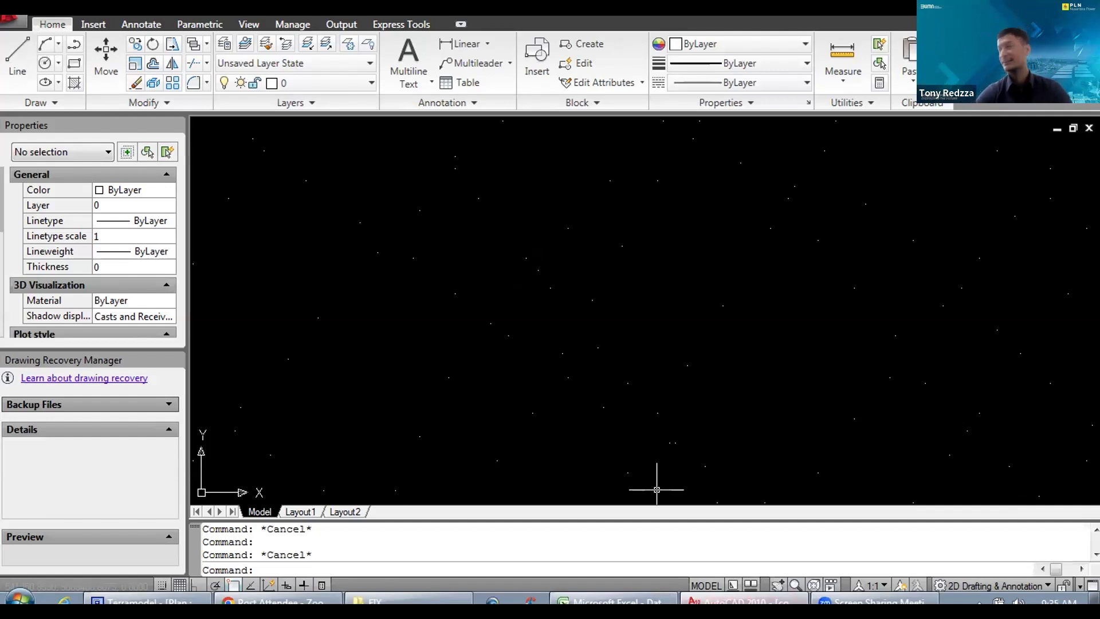
click(735, 601)
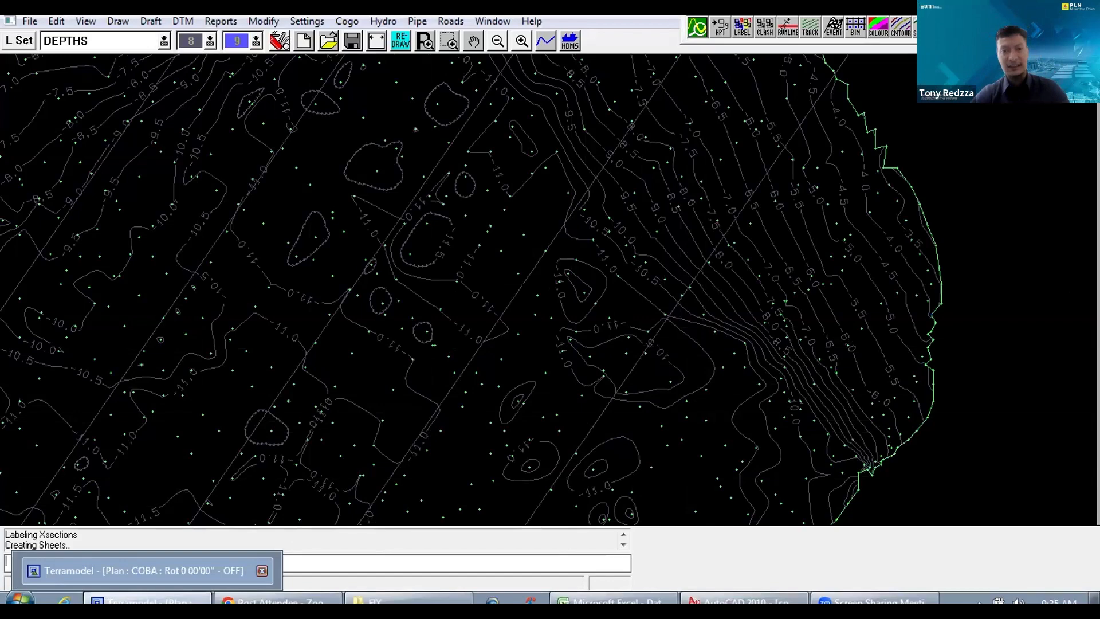
click(153, 601)
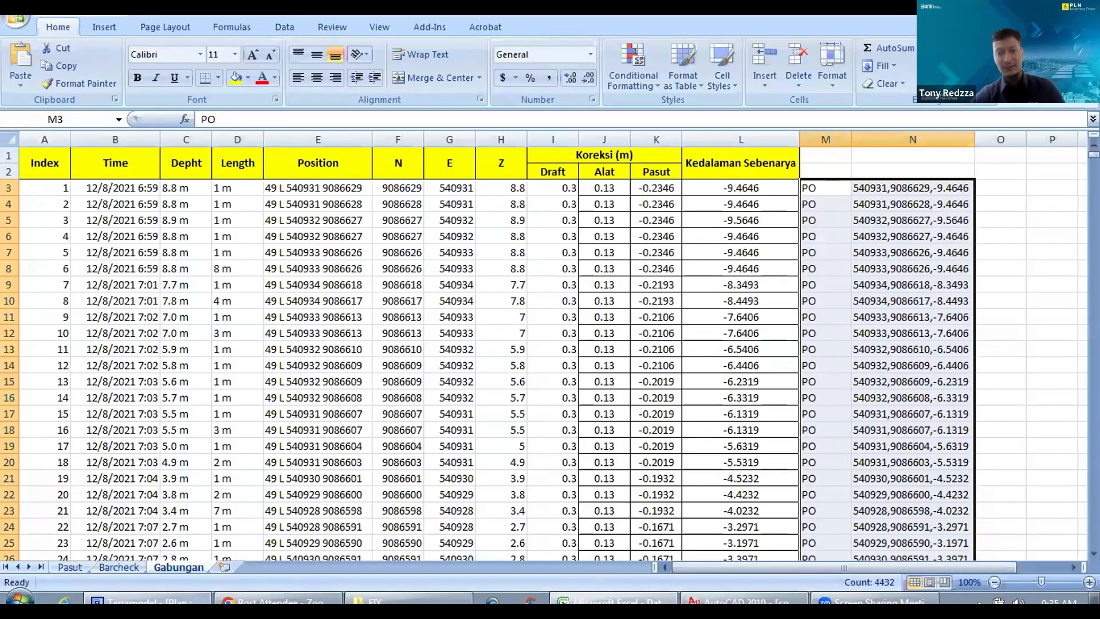
click(189, 573)
scroll(504, 245, down, 2)
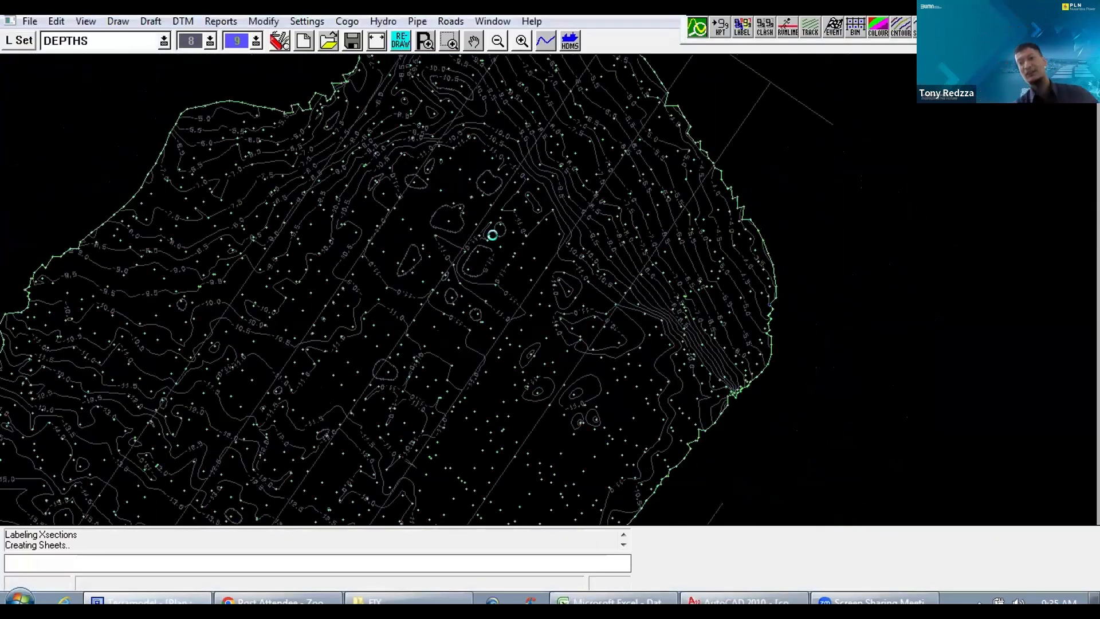
scroll(513, 233, down, 3)
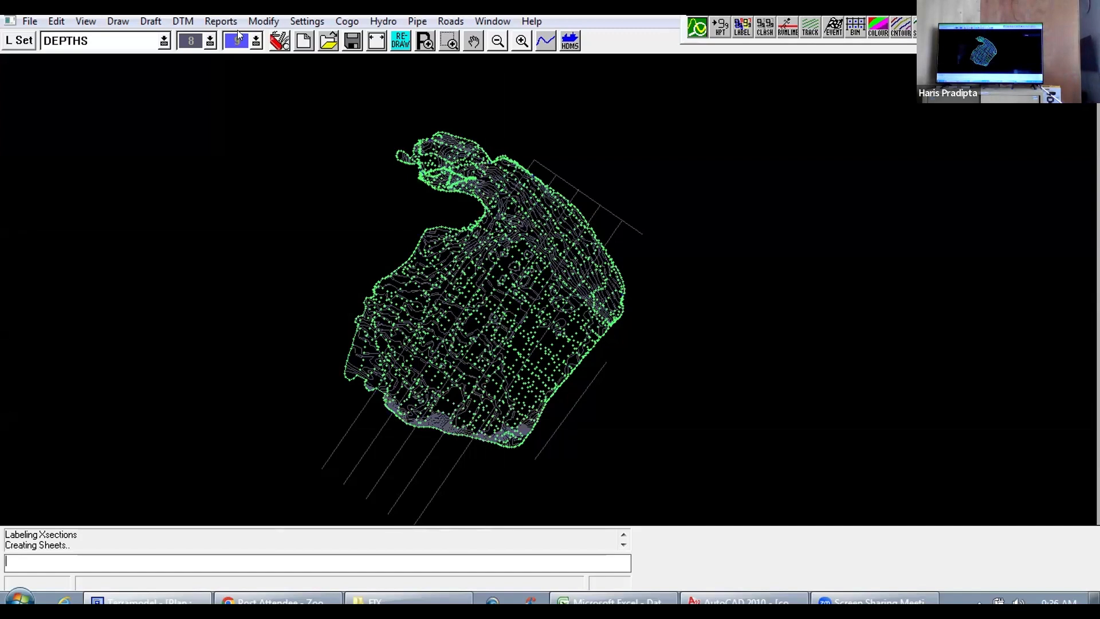
Step: Delete the separate diagonal line lying just outside the southeastern edge of the survey area
click(57, 22)
click(54, 470)
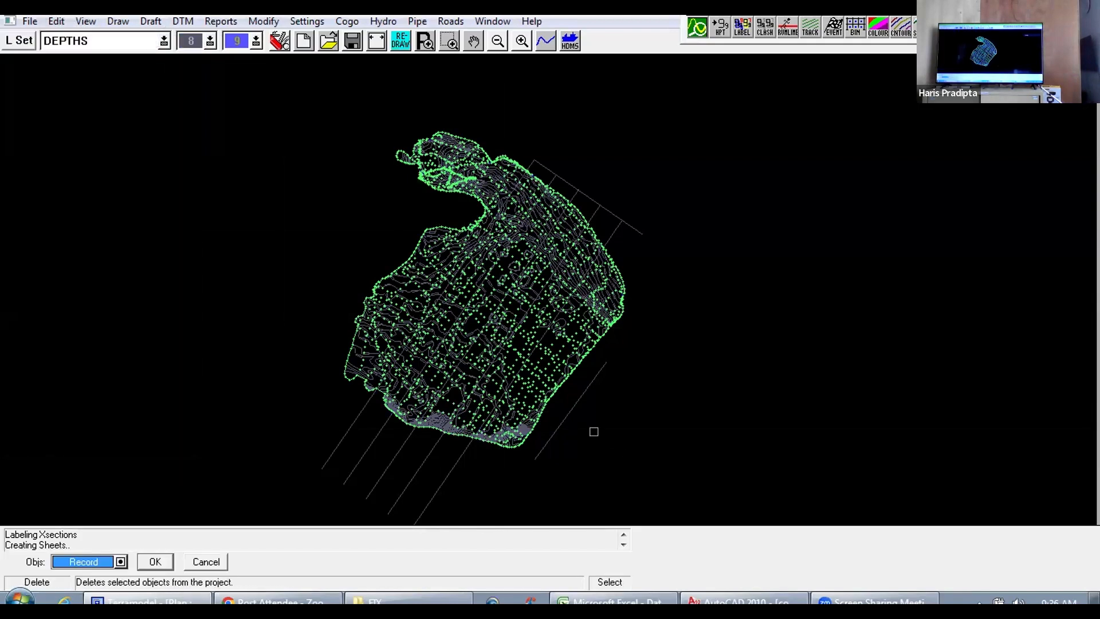
click(570, 416)
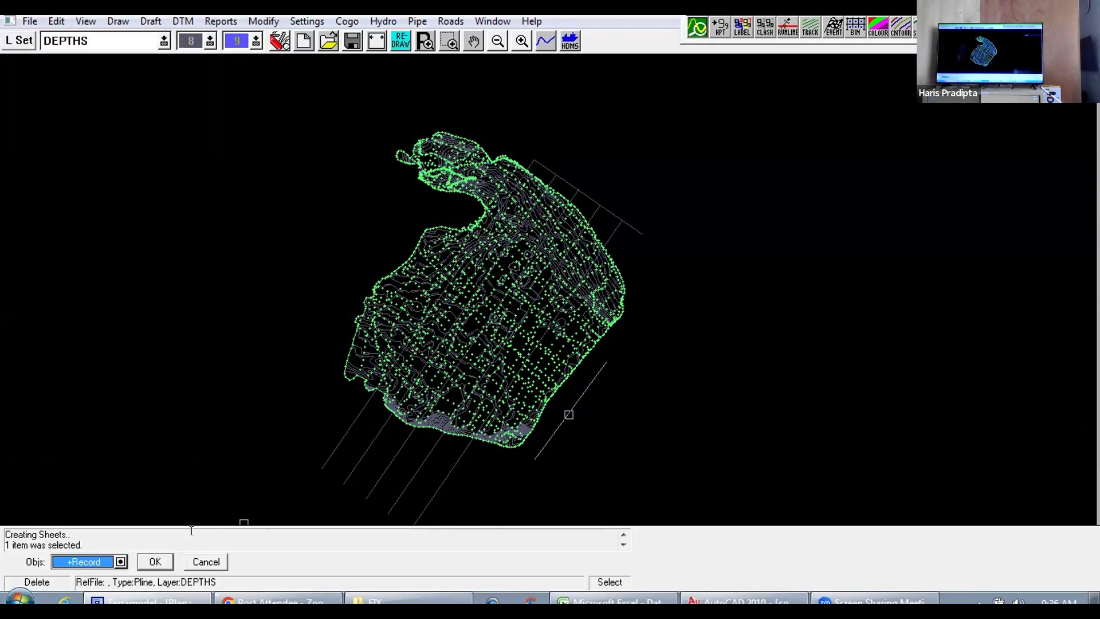
click(155, 561)
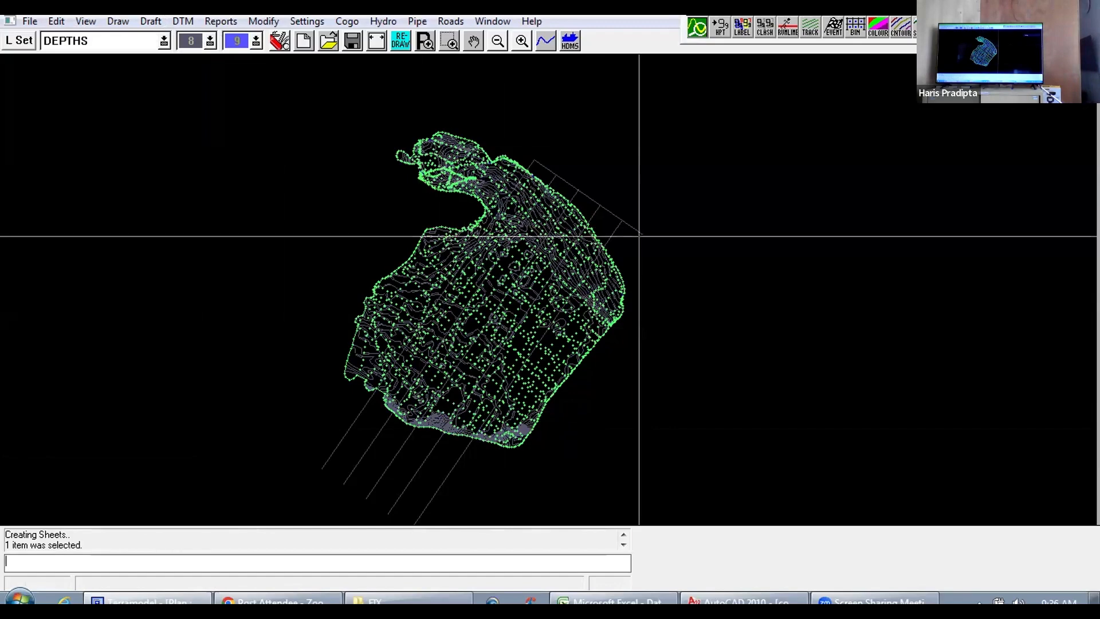
Step: Open the Sheet view of the COBA project and examine the cross sections laid out on both sheets
scroll(652, 279, up, 4)
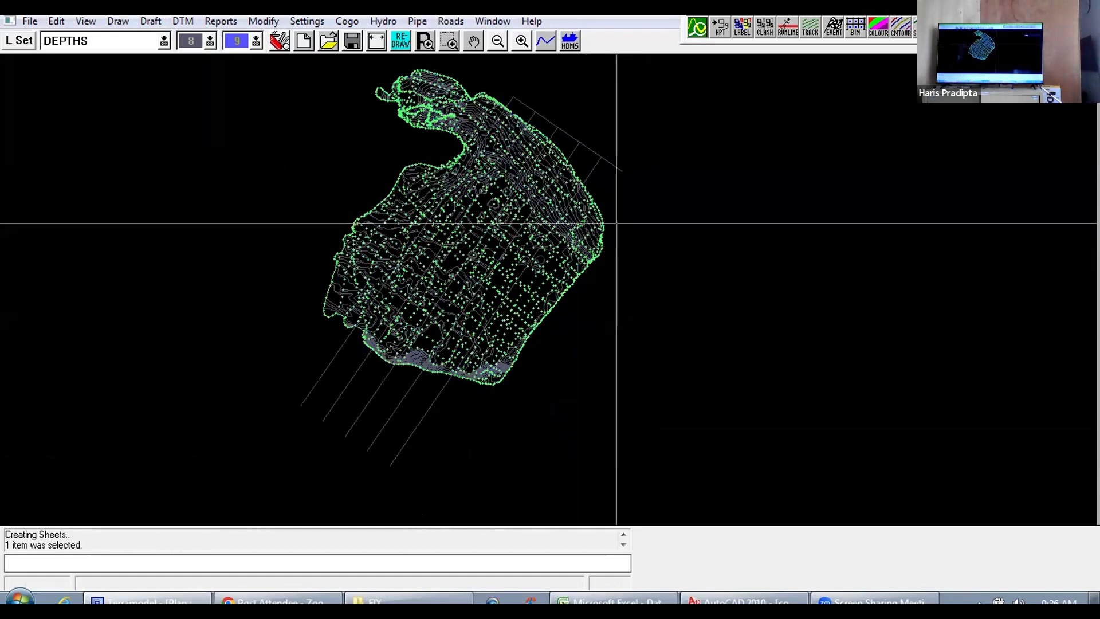
click(482, 23)
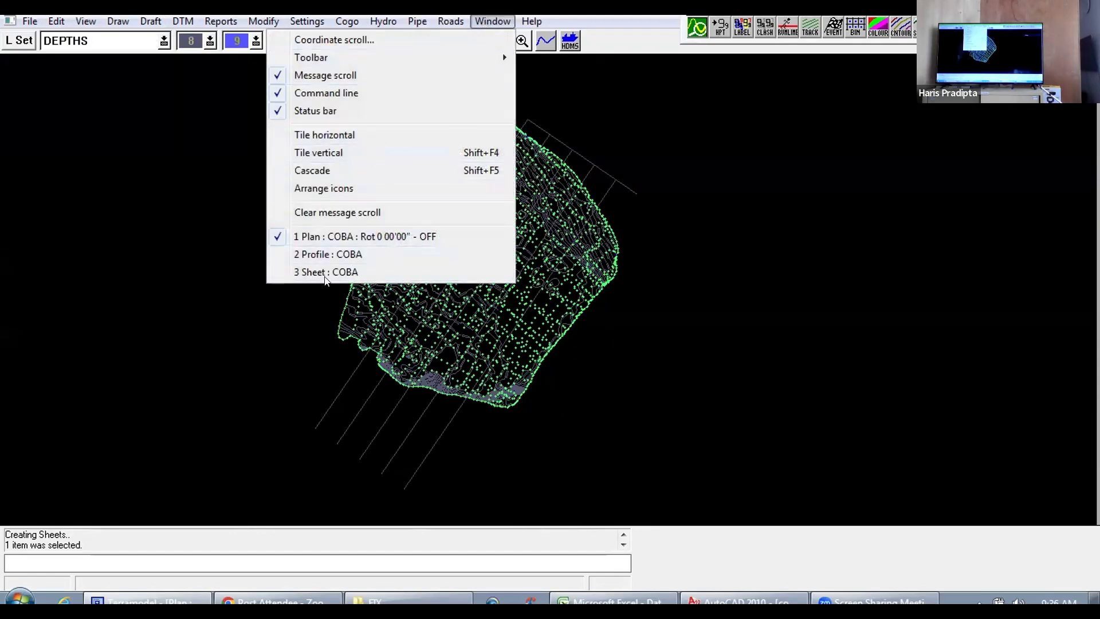
click(325, 277)
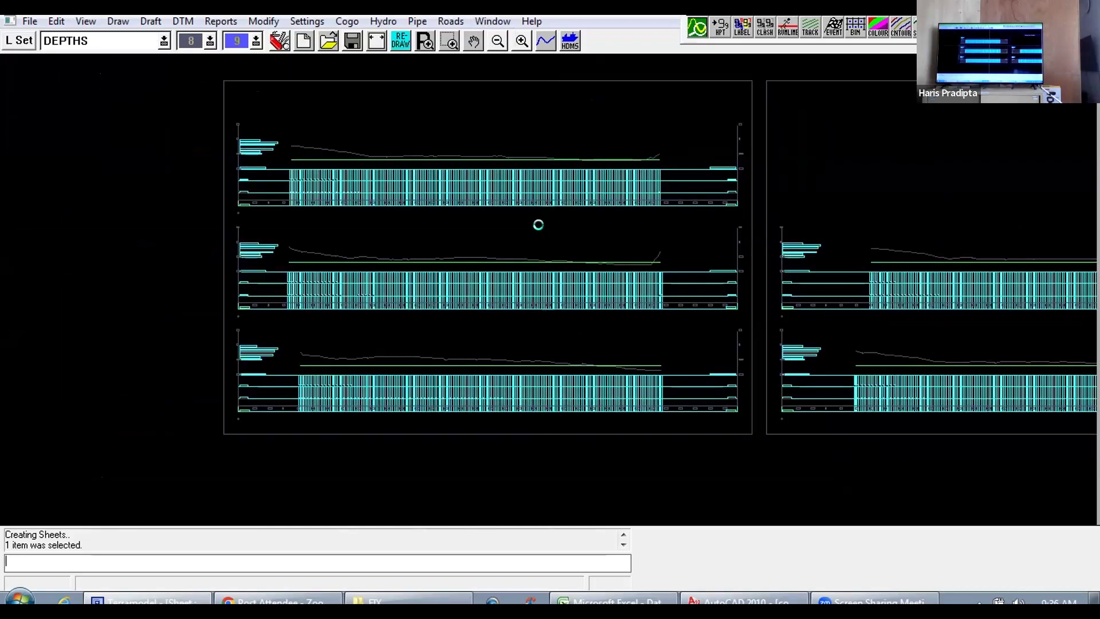
scroll(555, 218, up, 4)
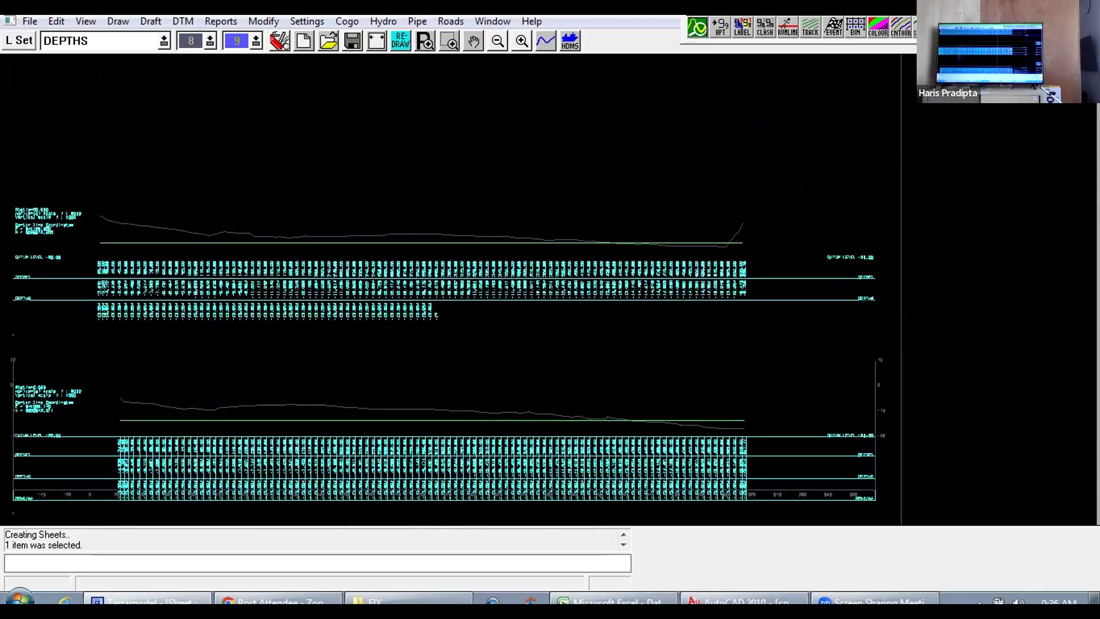
scroll(550, 288, up, 1)
scroll(700, 265, down, 3)
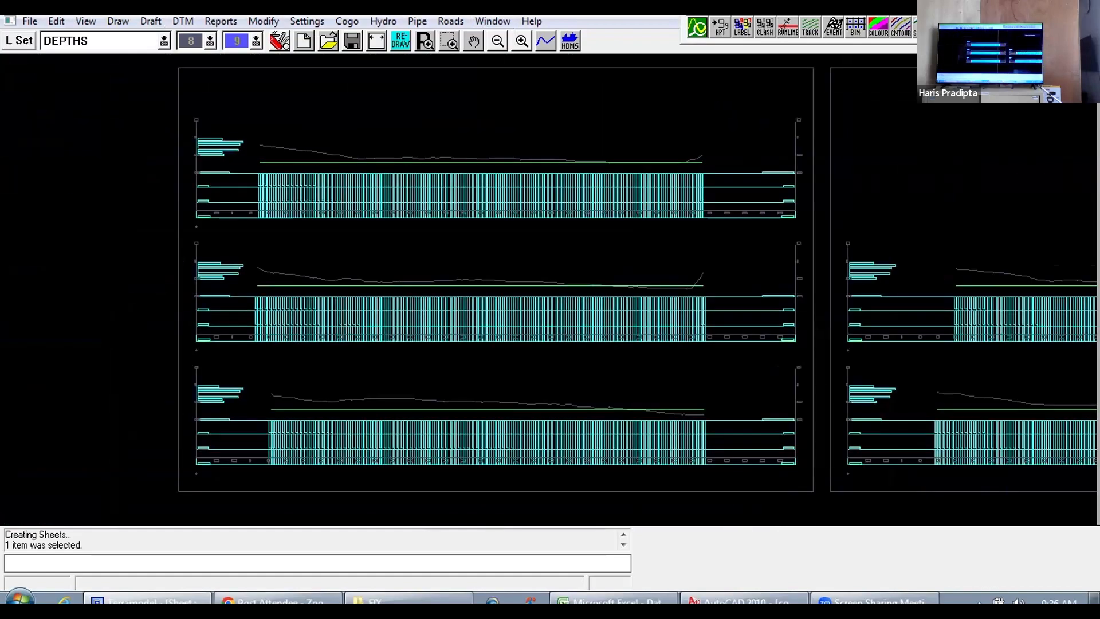
scroll(635, 226, down, 3)
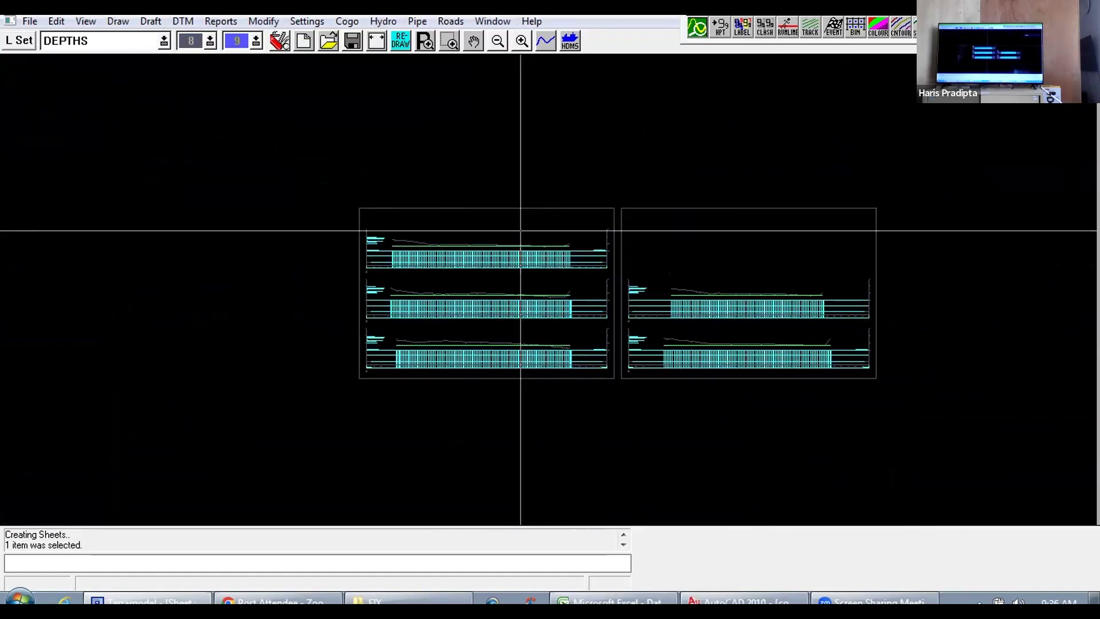
scroll(521, 231, up, 1)
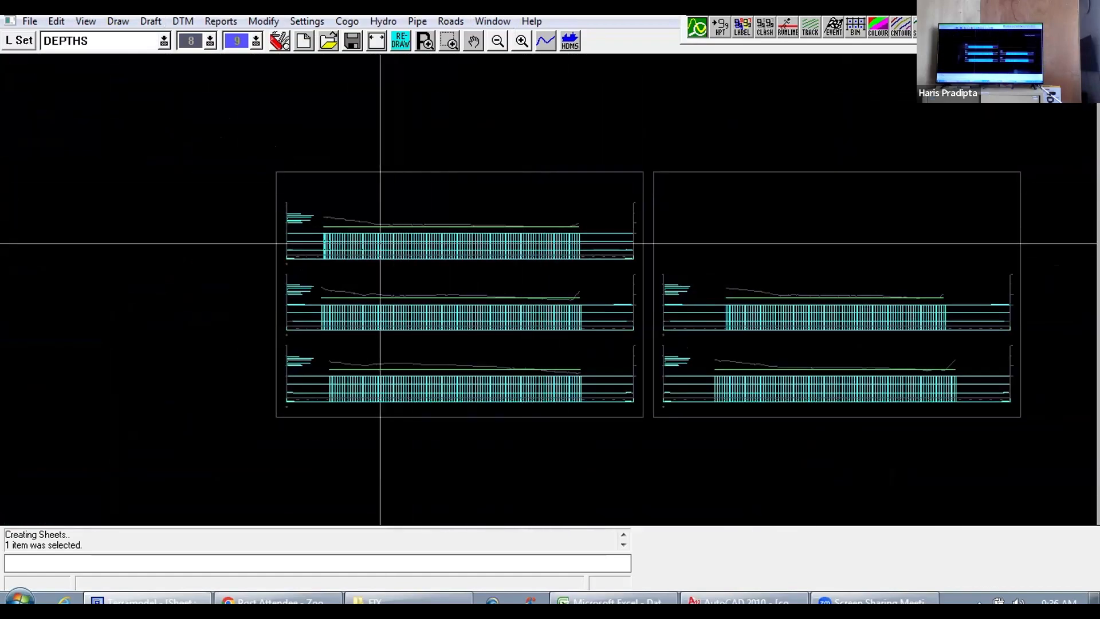
Step: Start an AutoCAD (dwg or dxf) export and set the target file's save version to 10
click(29, 21)
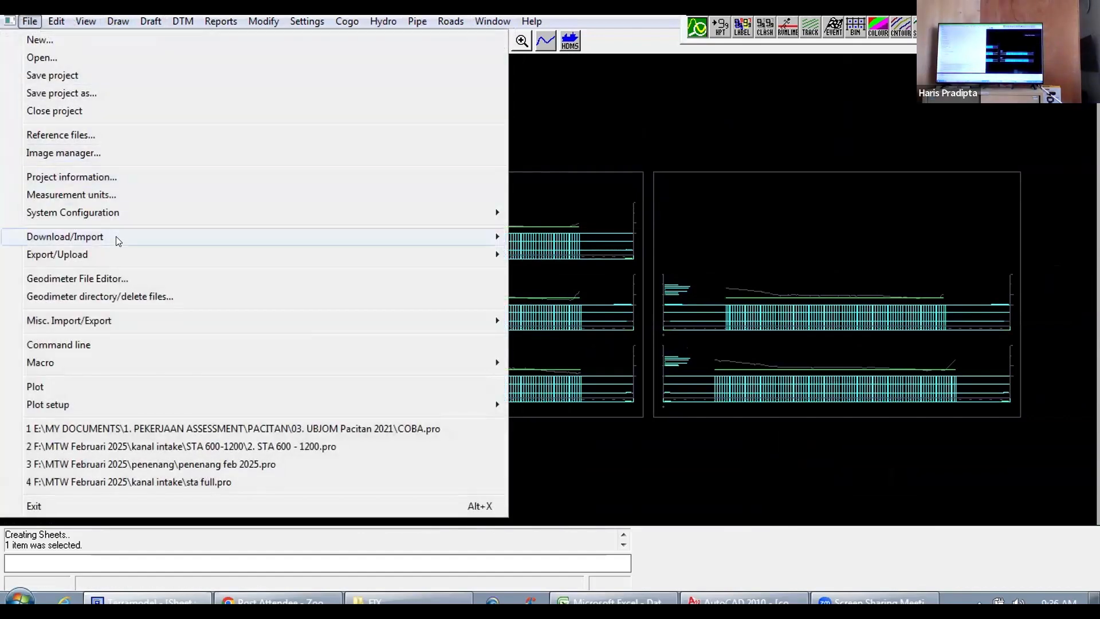
mouse_move(479, 247)
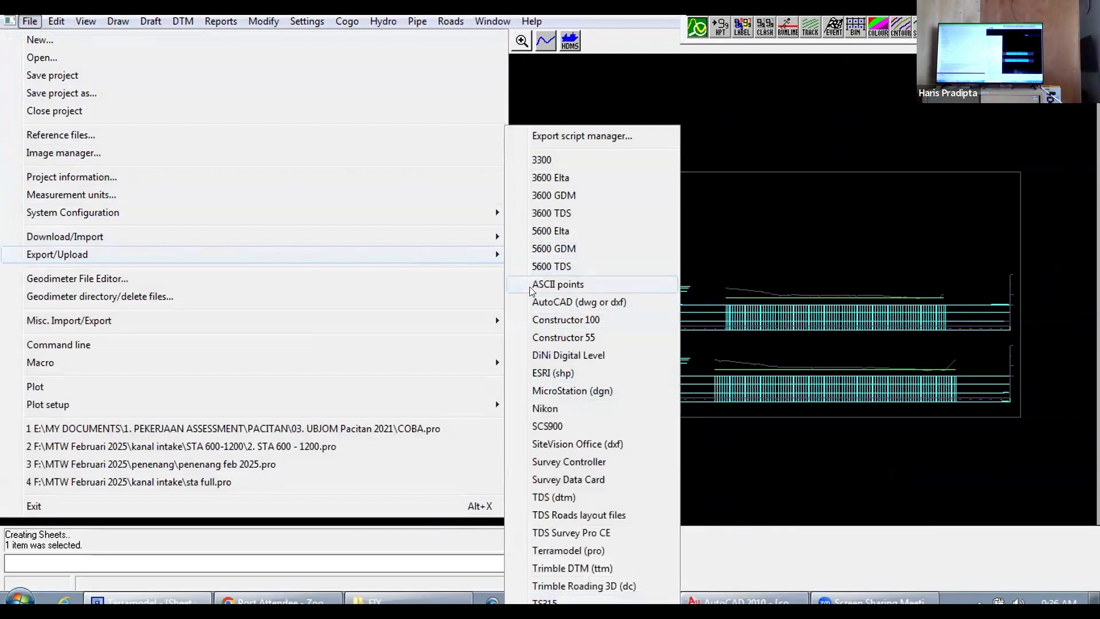
click(556, 303)
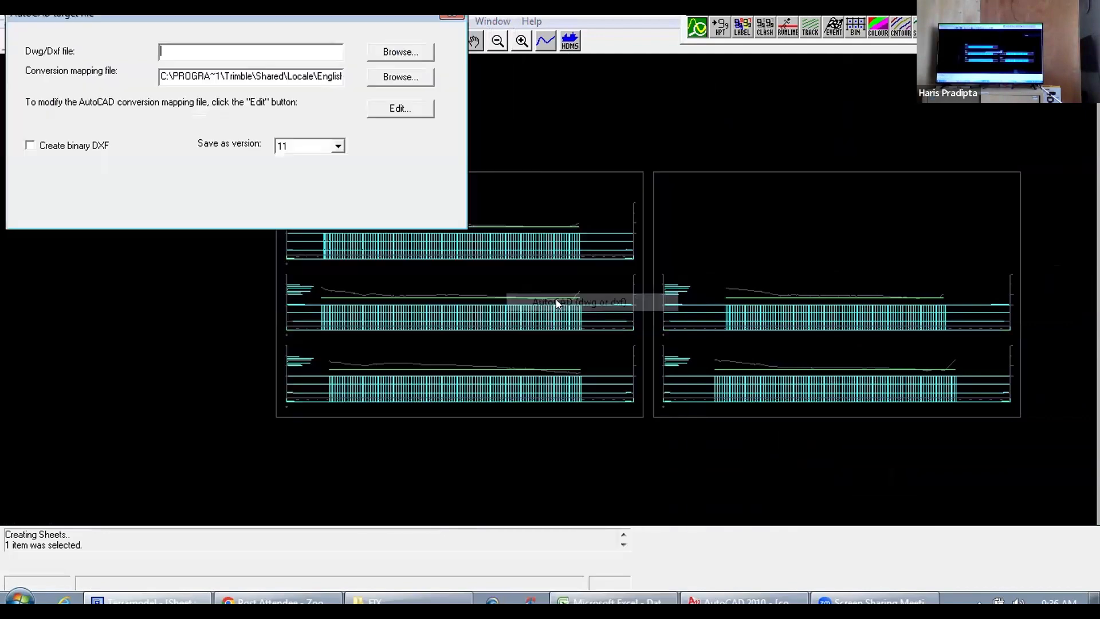
click(338, 145)
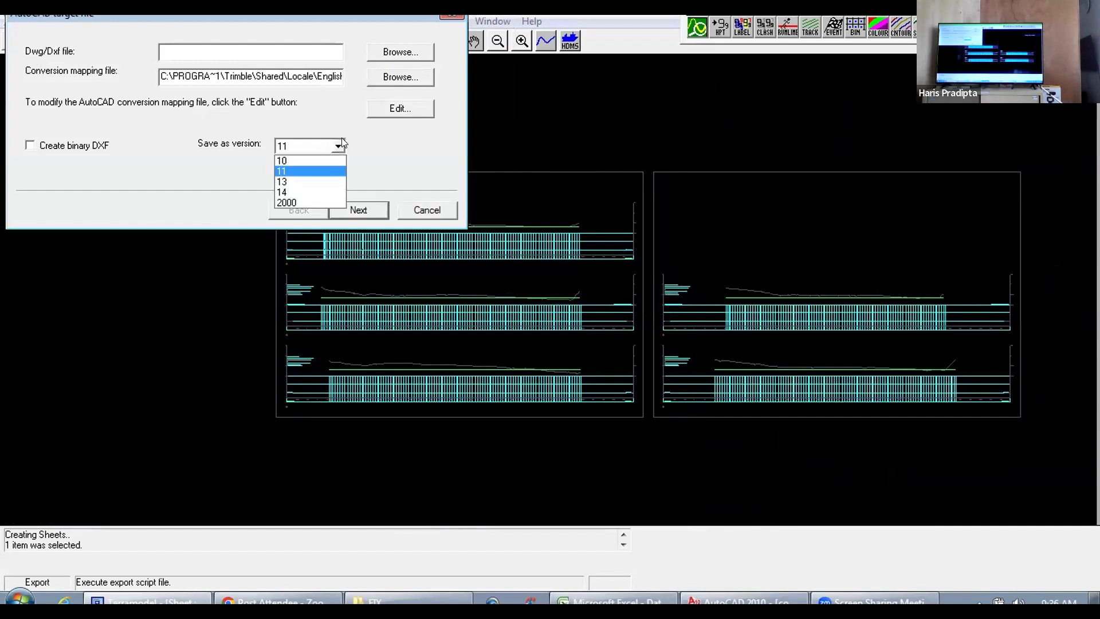
click(284, 161)
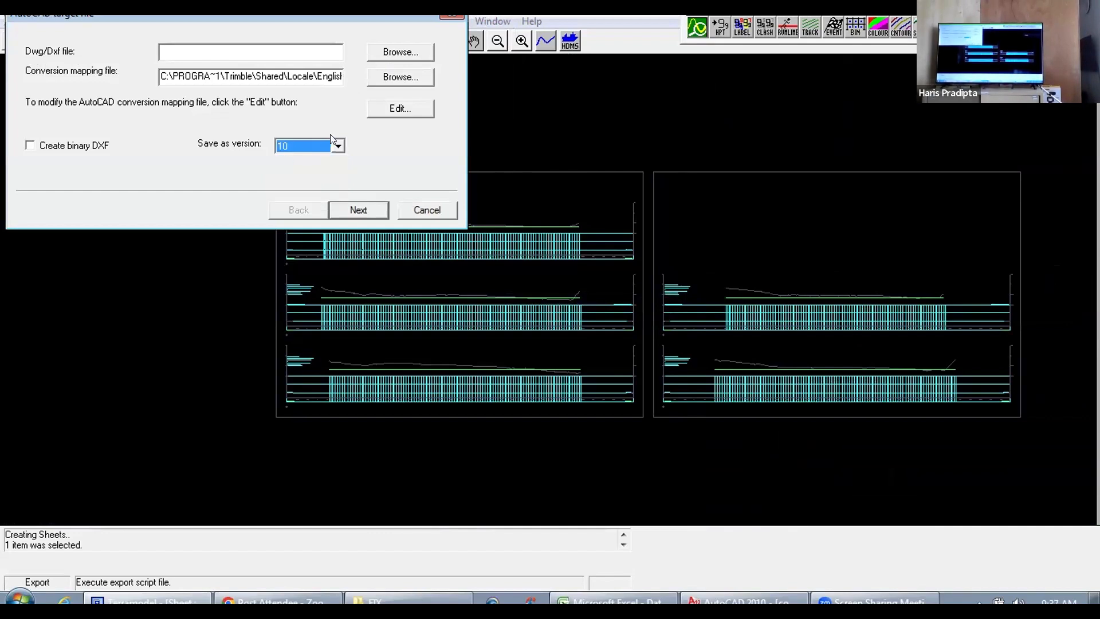
Step: Designate the export file as an AutoCAD drawing named "coba potongan" in the 03. UBJOM Pacitan 2021 folder
click(403, 52)
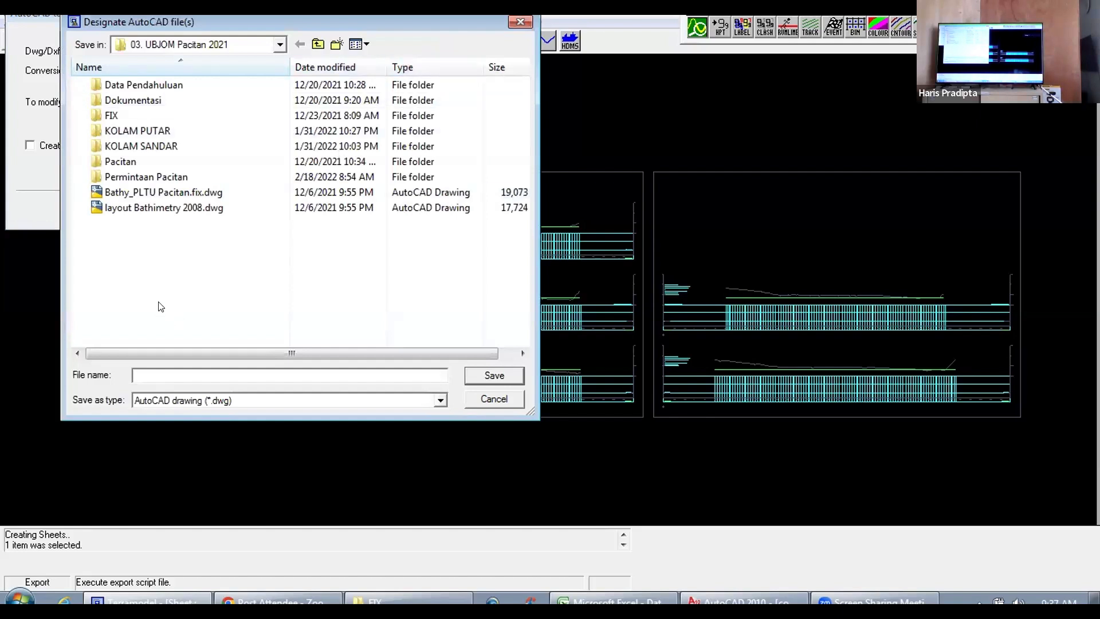
text(coba)
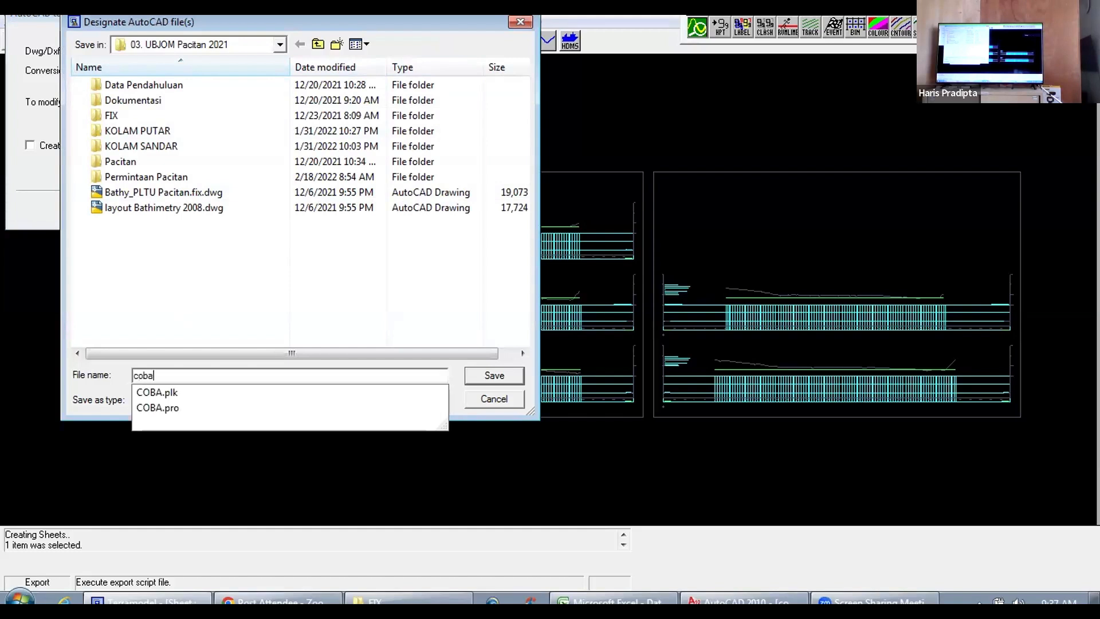
key(Escape)
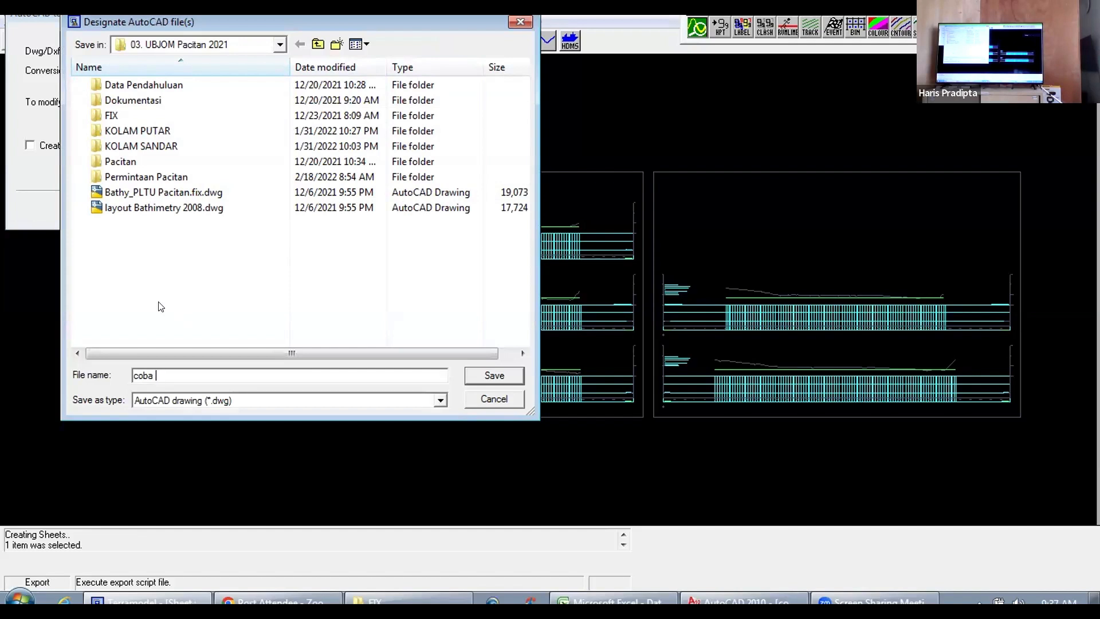
text(tr)
text(an)
click(484, 375)
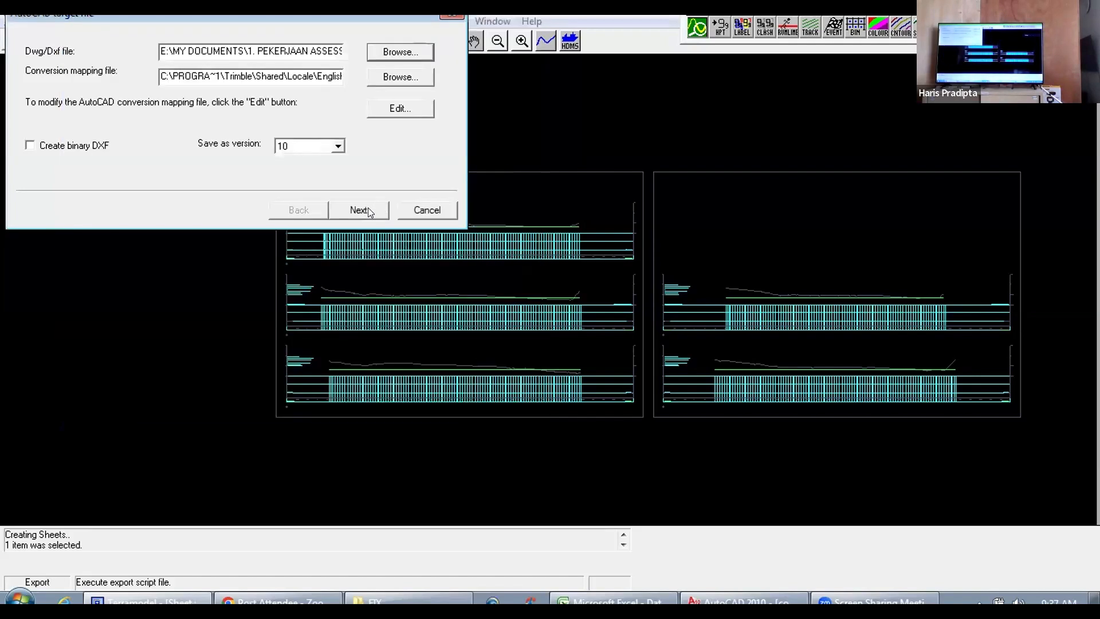
Step: Keep the DTM surface export as 3D faces off and set the view to export from to Sheet
click(363, 212)
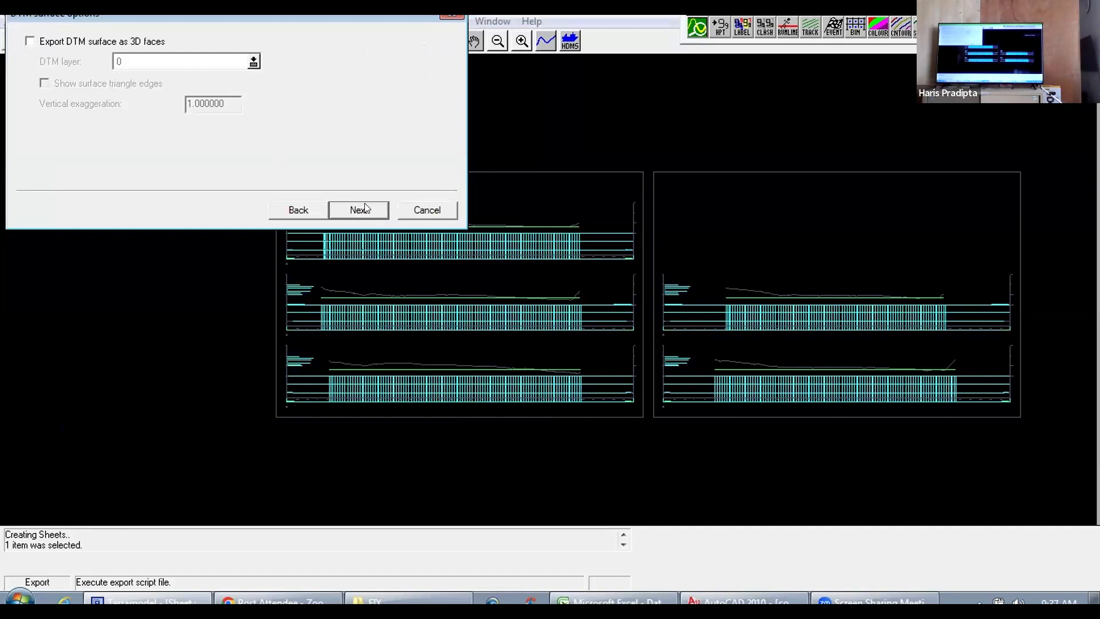
click(365, 207)
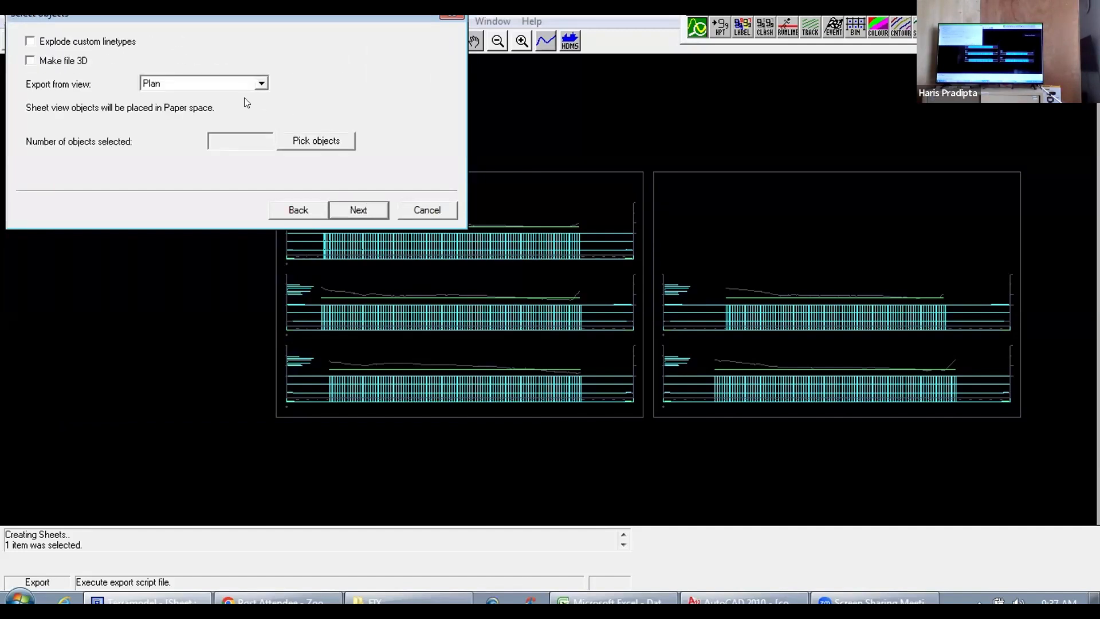
click(258, 85)
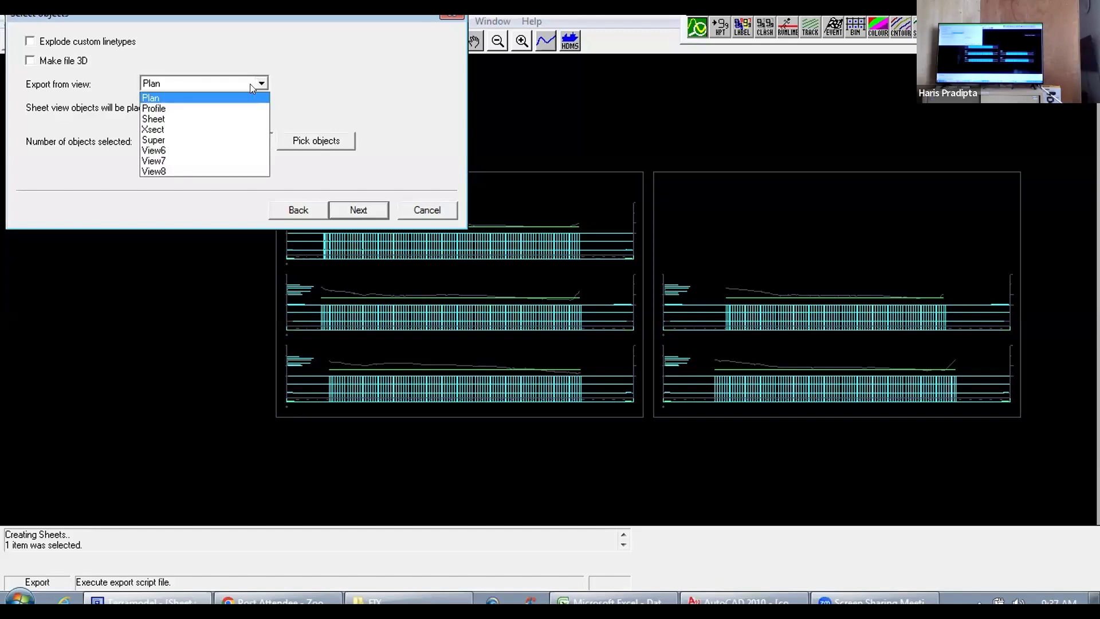
click(184, 117)
Step: Pick all objects on both cross-section sheets for export using a selection window around them
click(318, 142)
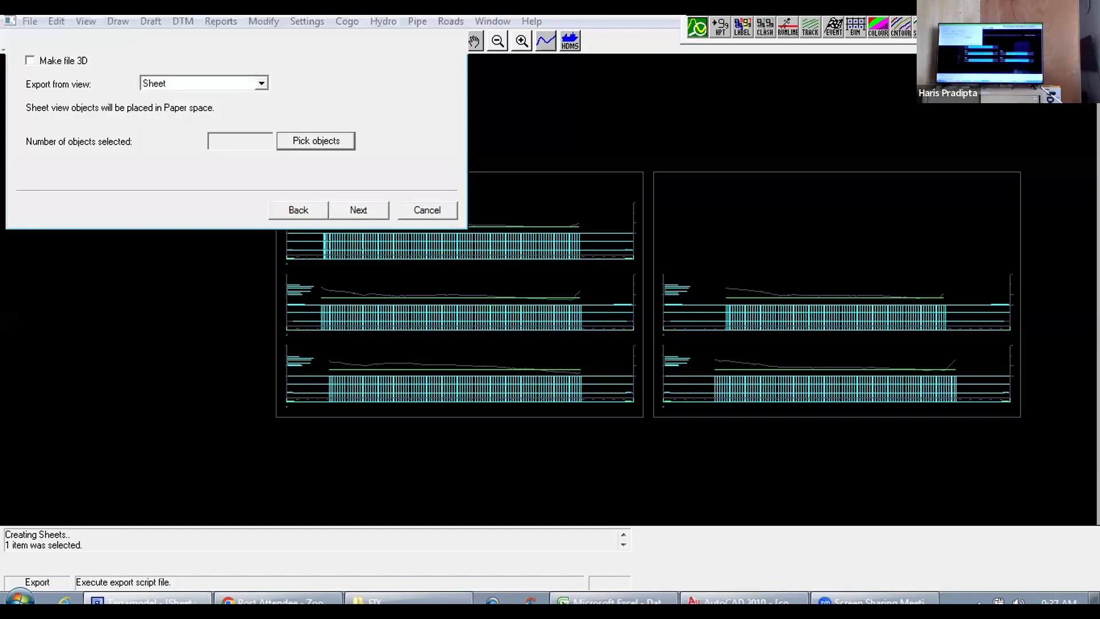
right_click(259, 147)
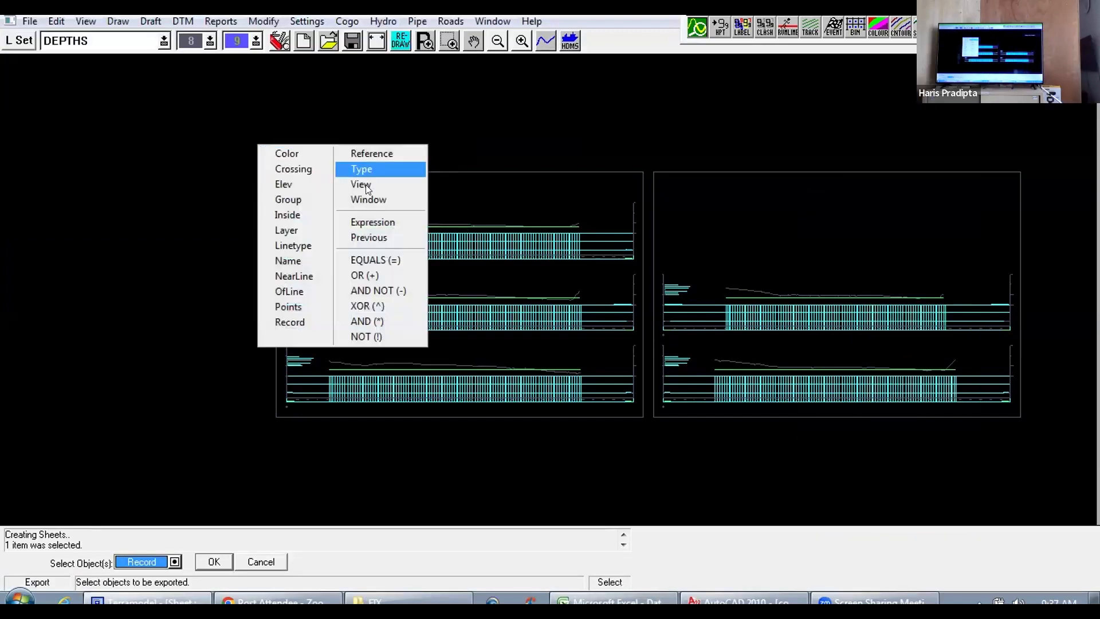
click(381, 200)
click(270, 163)
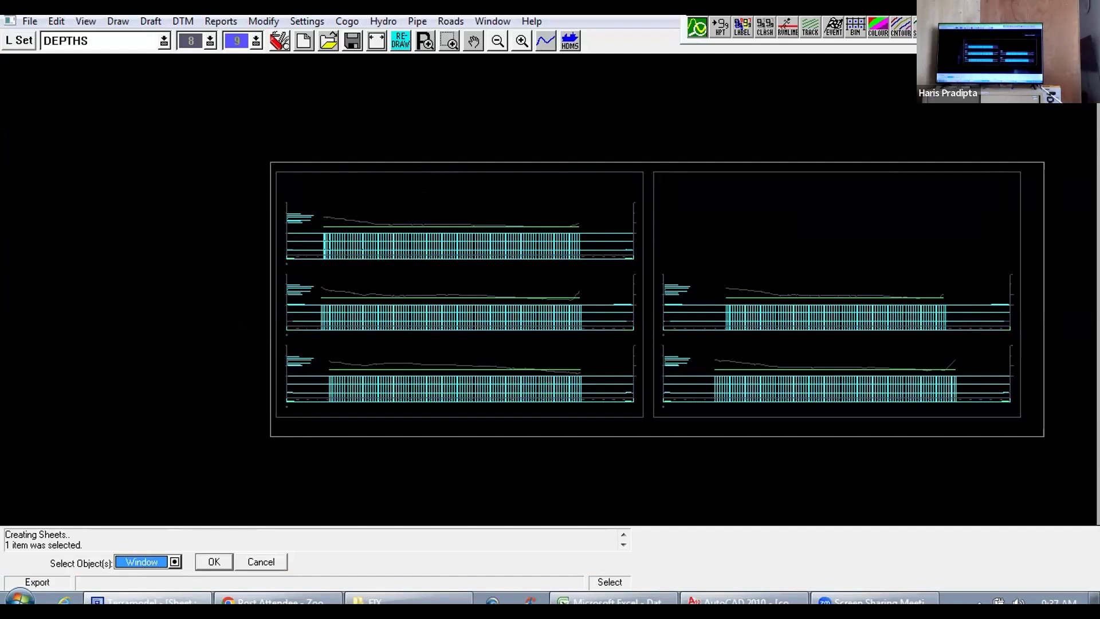
click(1043, 436)
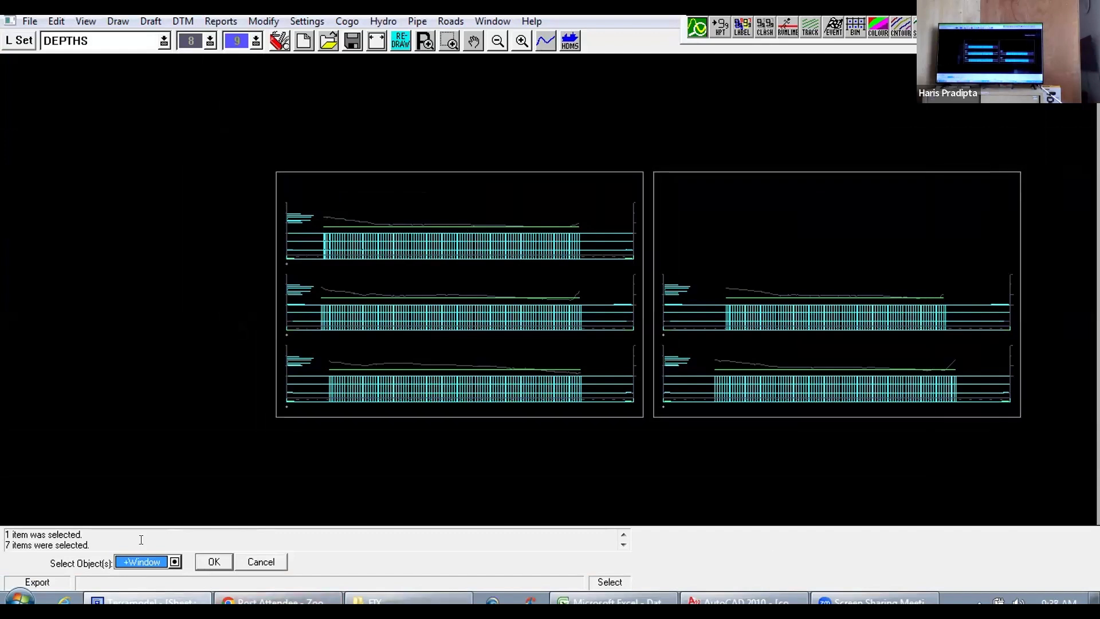
click(214, 561)
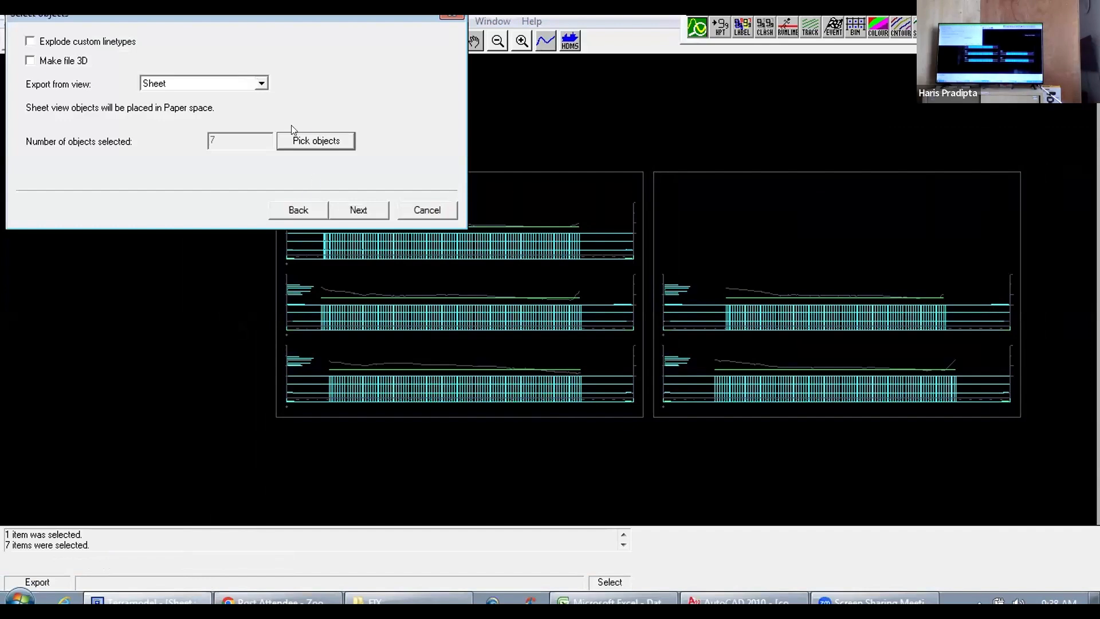
Step: Run the AutoCAD export of the selected sheet objects and close the export summary
click(356, 211)
click(355, 211)
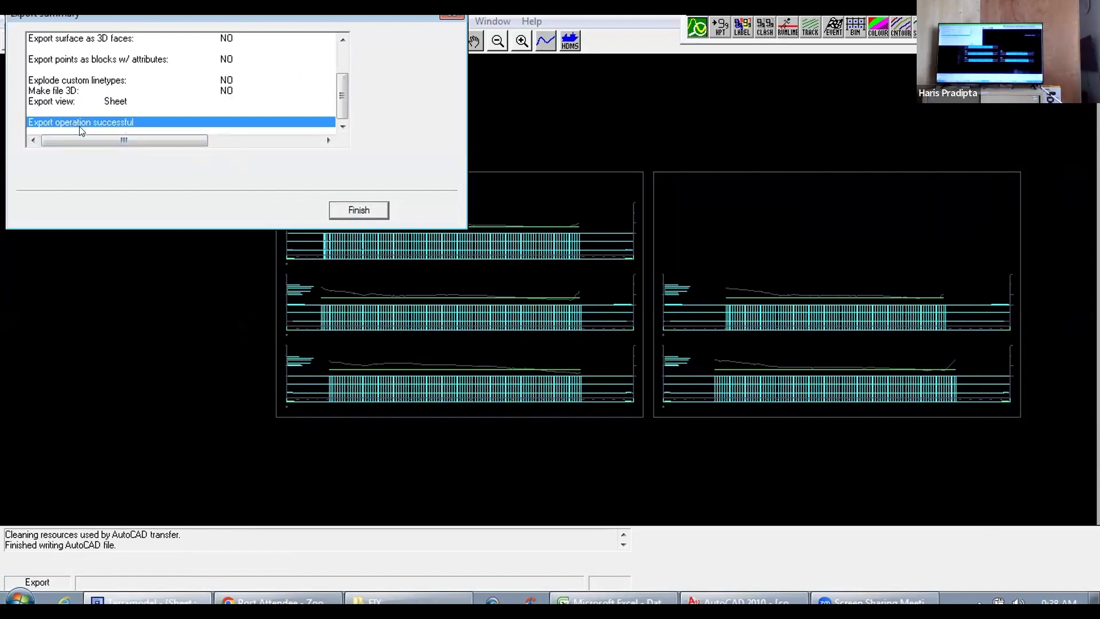
click(365, 210)
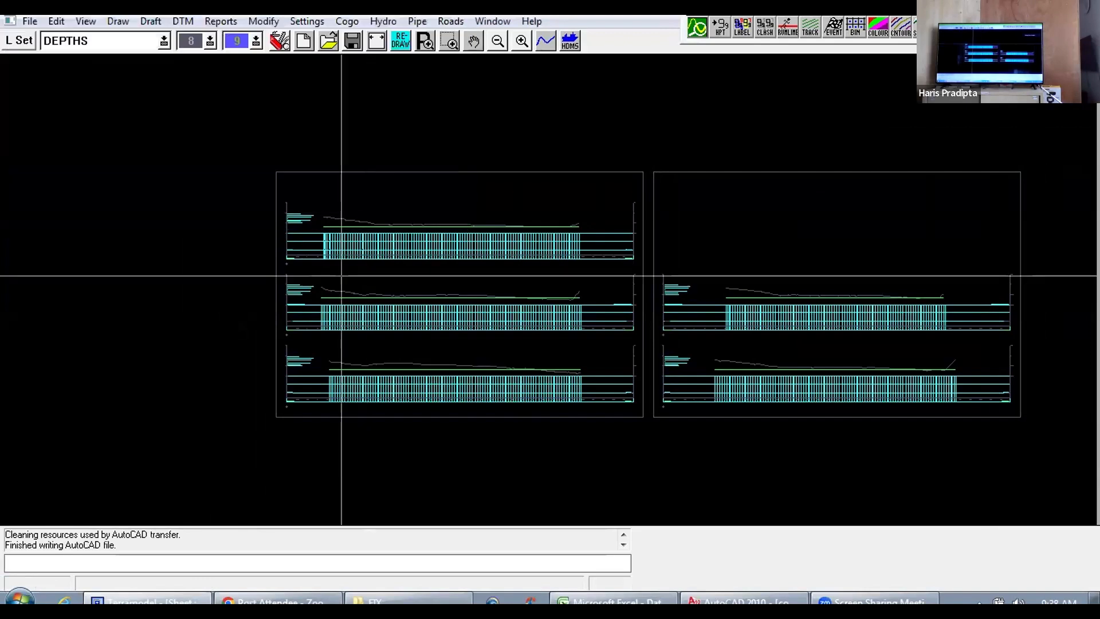
Step: Display the Plan view of COBA and start an AutoCAD (dwg or dxf) export saved as version 10
click(482, 21)
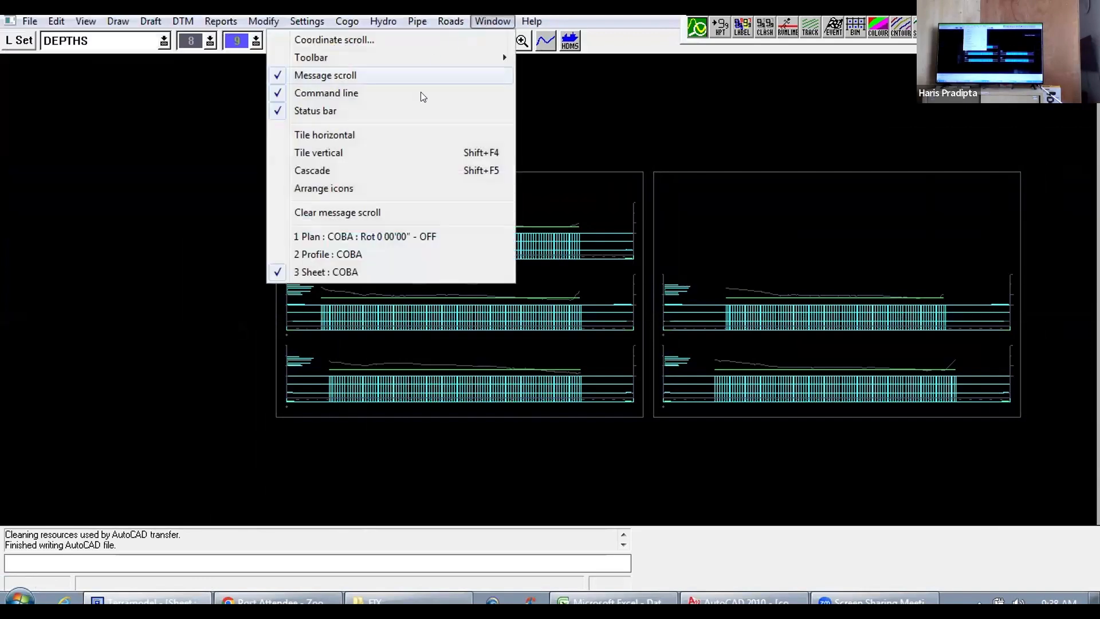
click(337, 238)
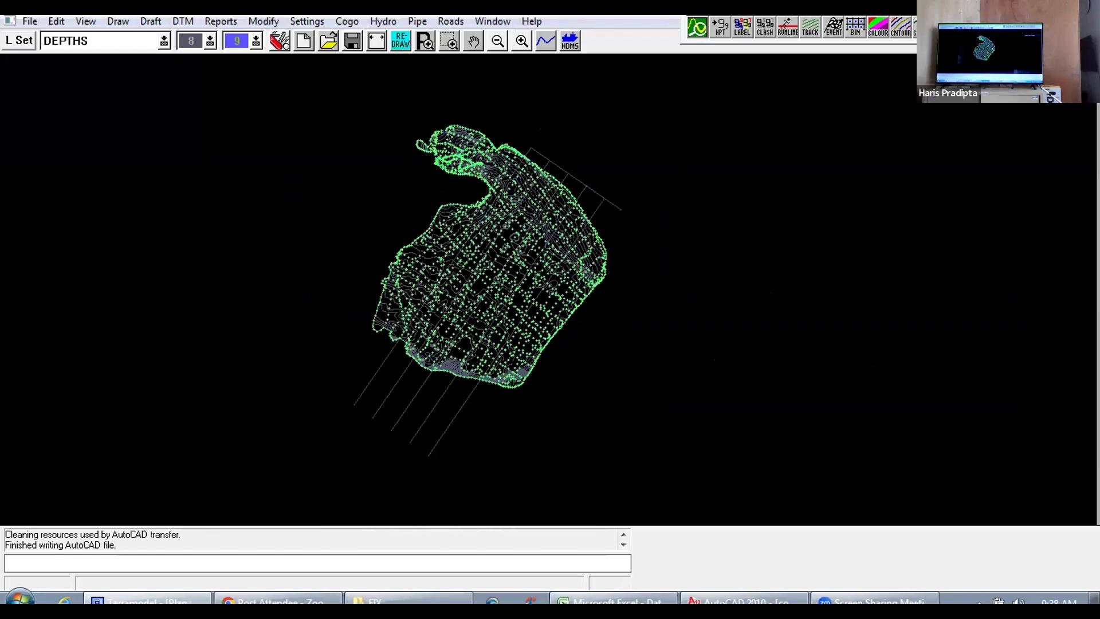
scroll(548, 289, up, 1)
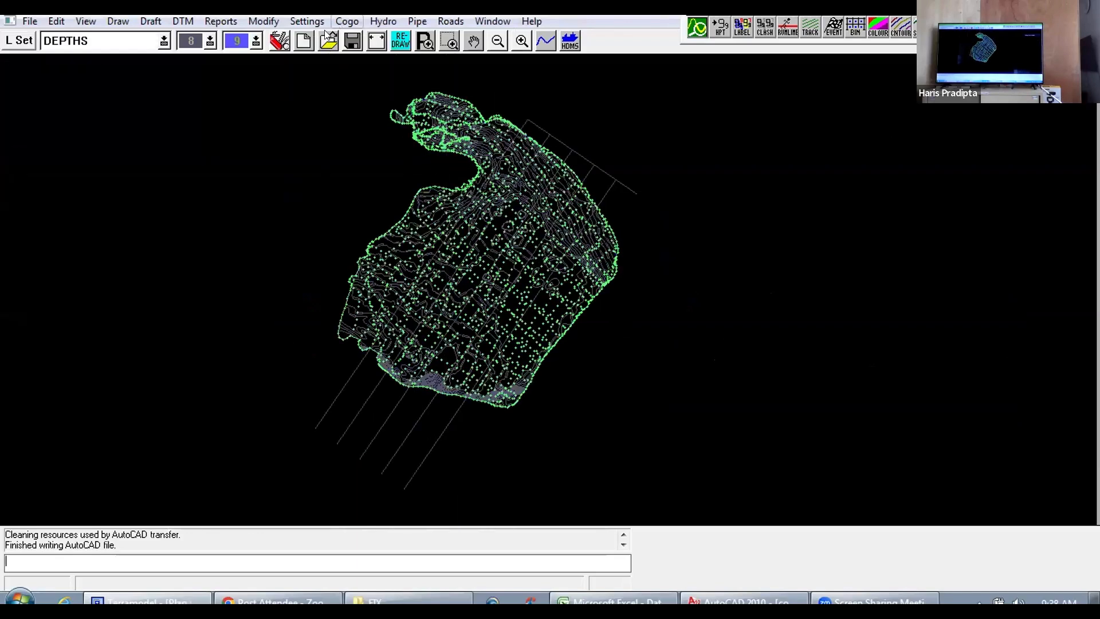
click(30, 22)
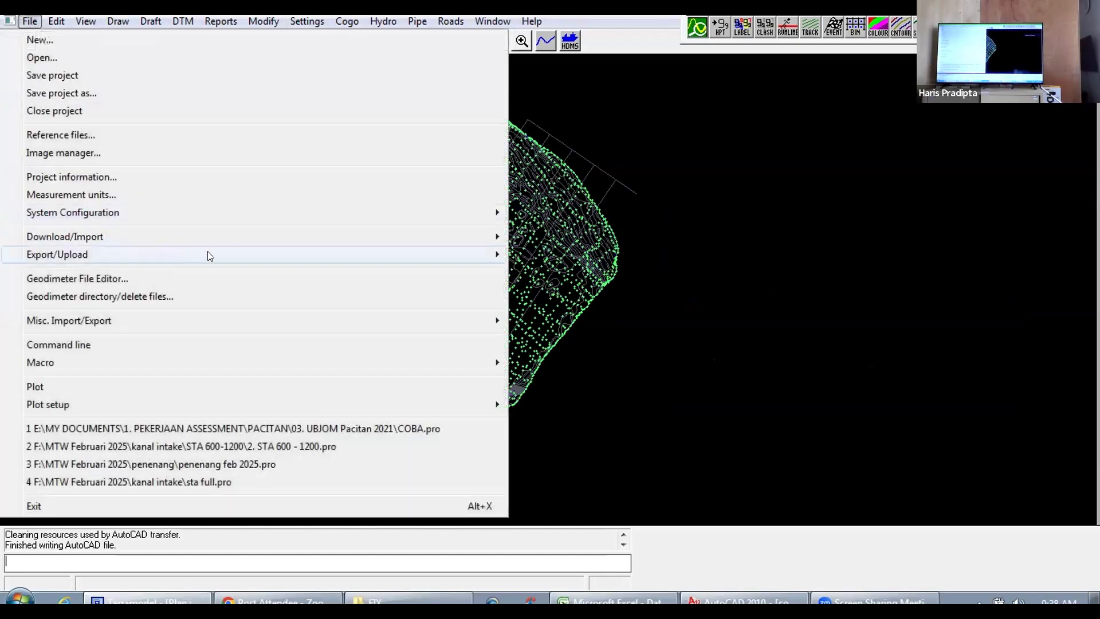
mouse_move(405, 249)
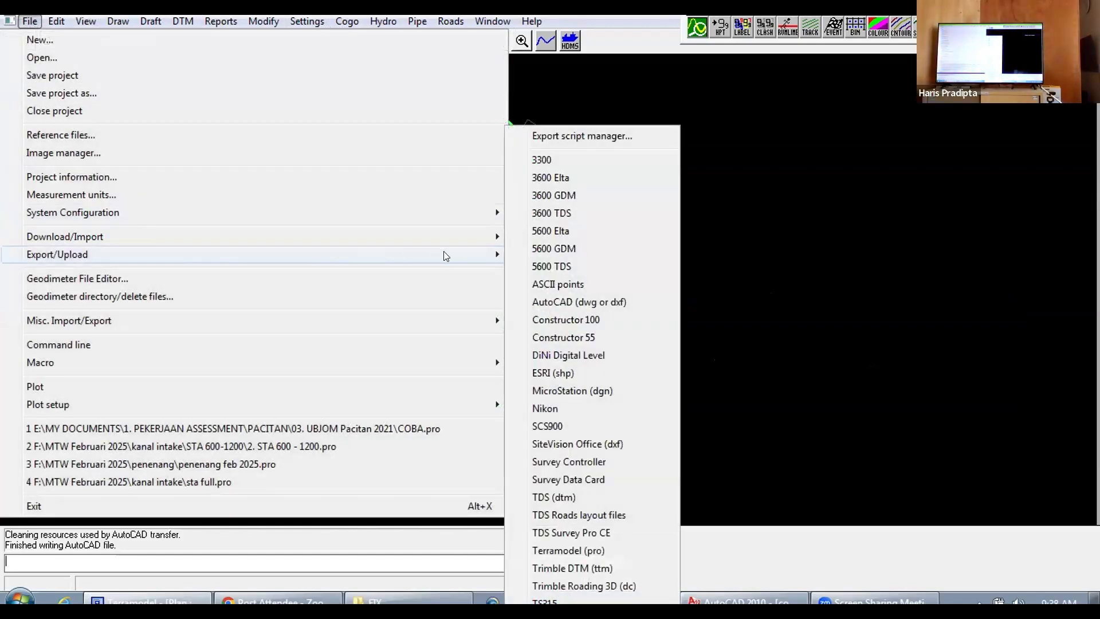
click(562, 302)
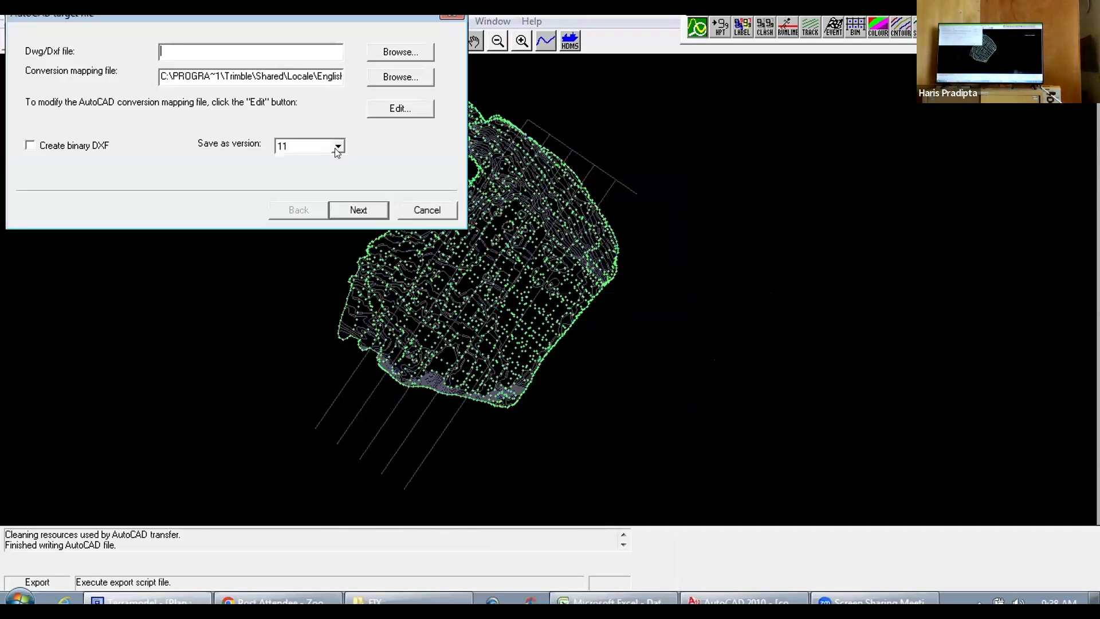
click(338, 147)
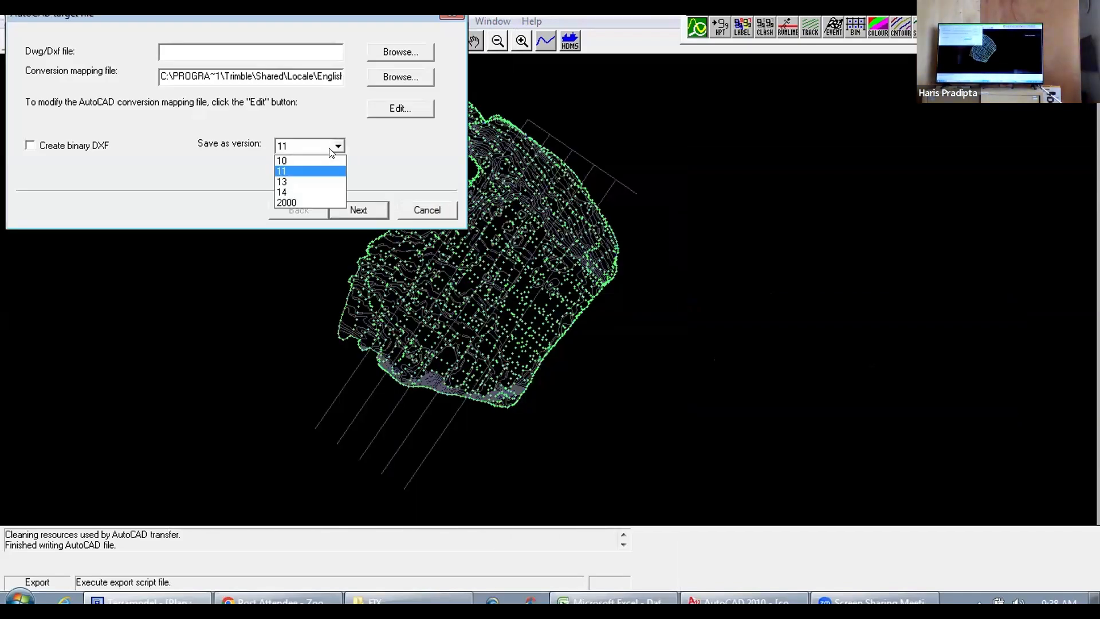
click(299, 162)
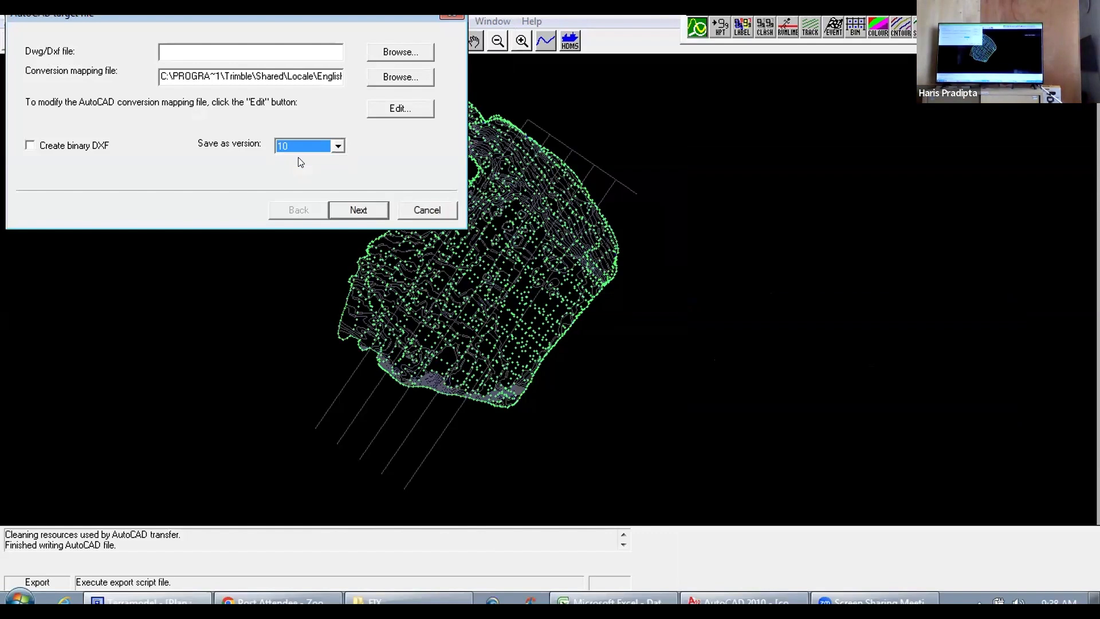
Step: Designate the export file as an AutoCAD drawing named "coba plan" in the 03. UBJOM Pacitan 2021 folder
click(403, 53)
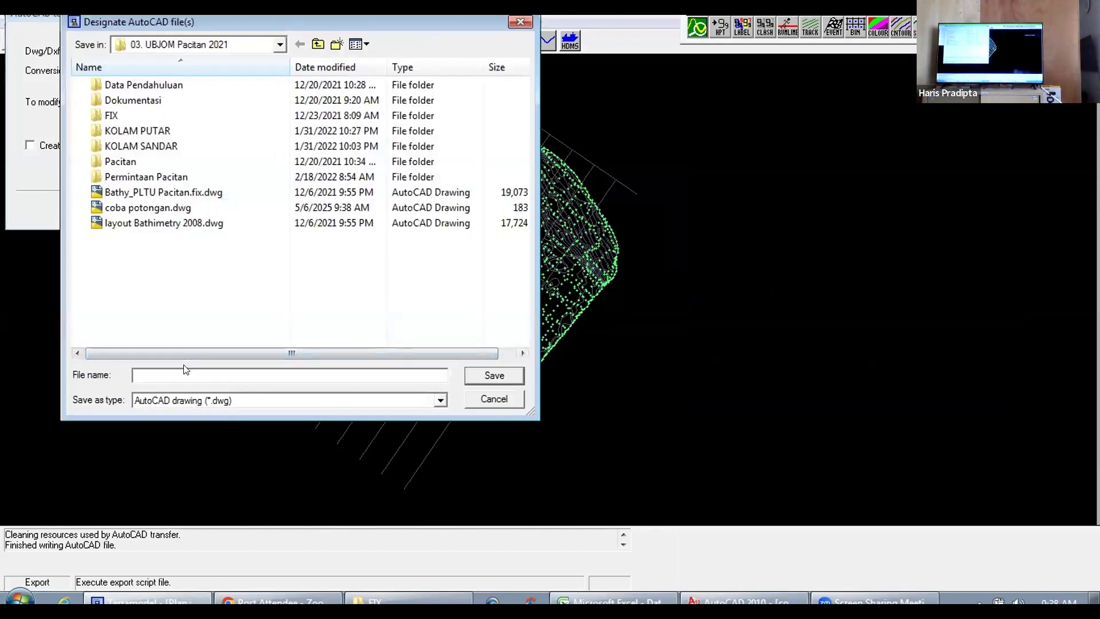
text(coba)
text( k)
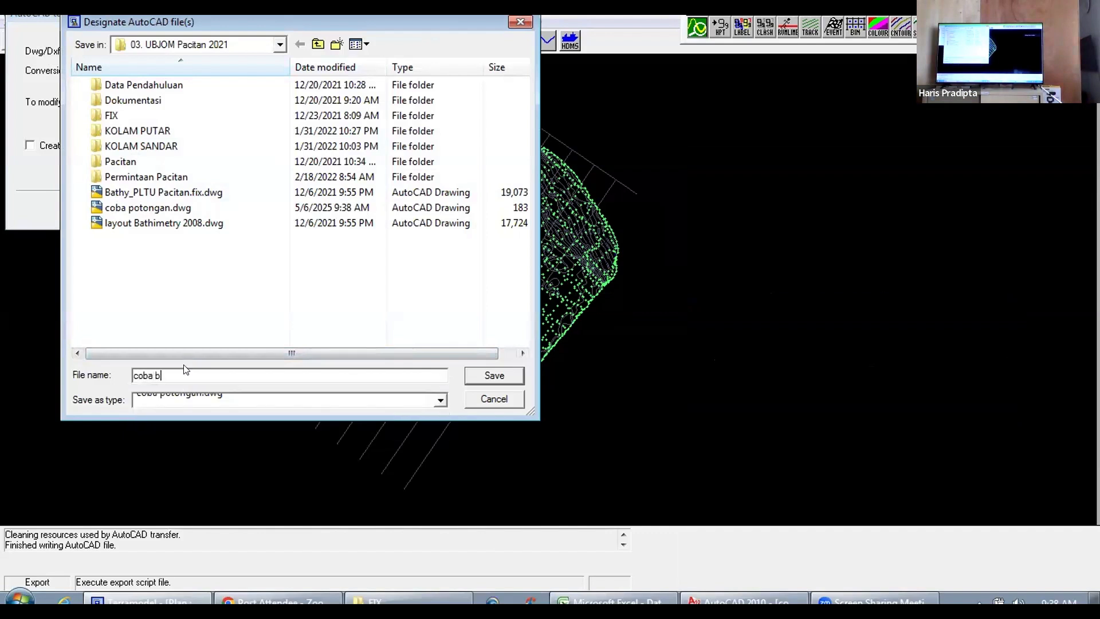
key(BackSpace)
text(plan)
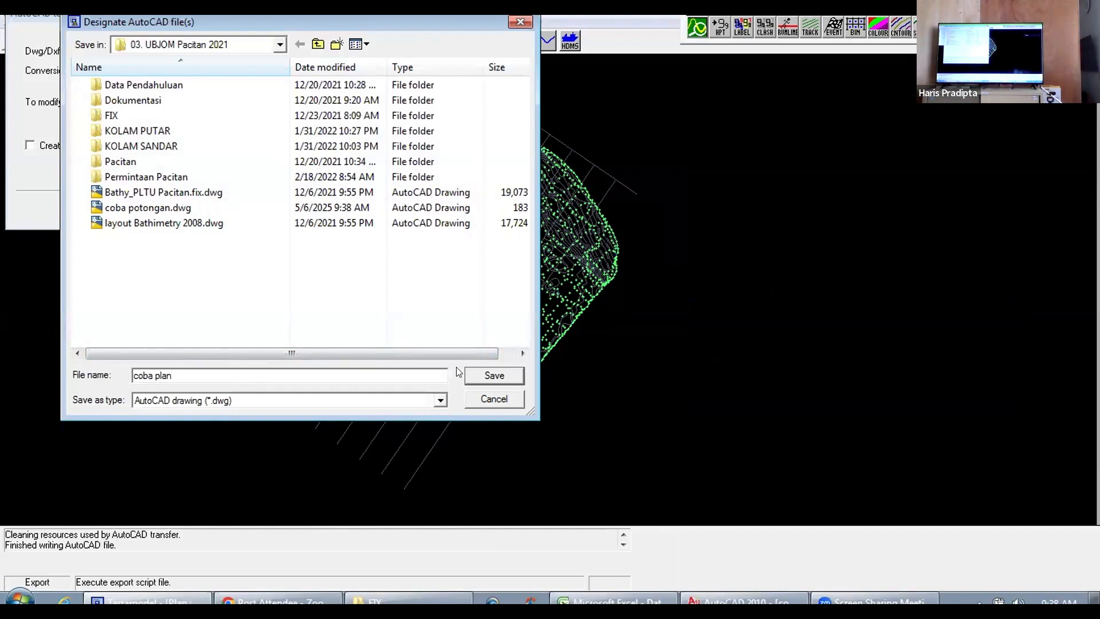
click(492, 376)
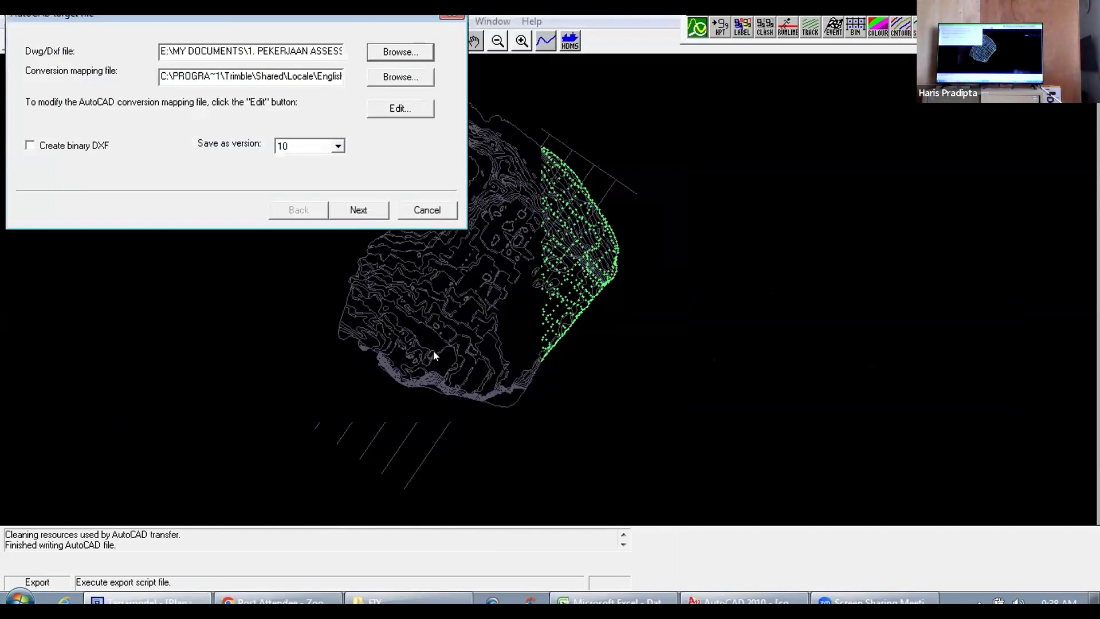
Step: Keep the 3D-face surface and point-block exports off and set the view to export from to Plan
click(351, 212)
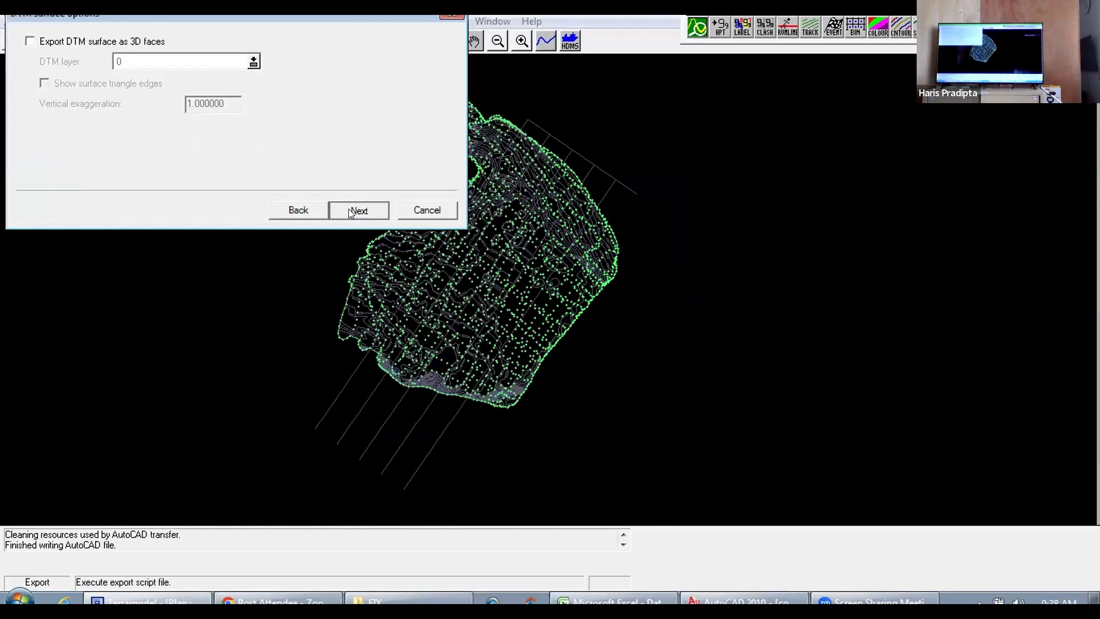
click(351, 212)
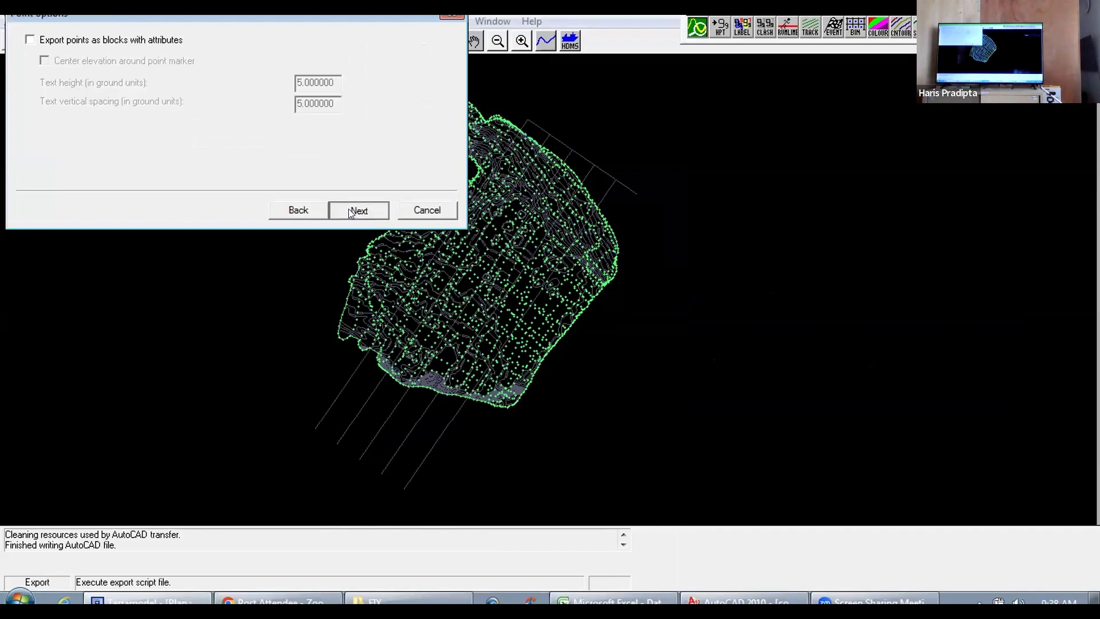
click(352, 212)
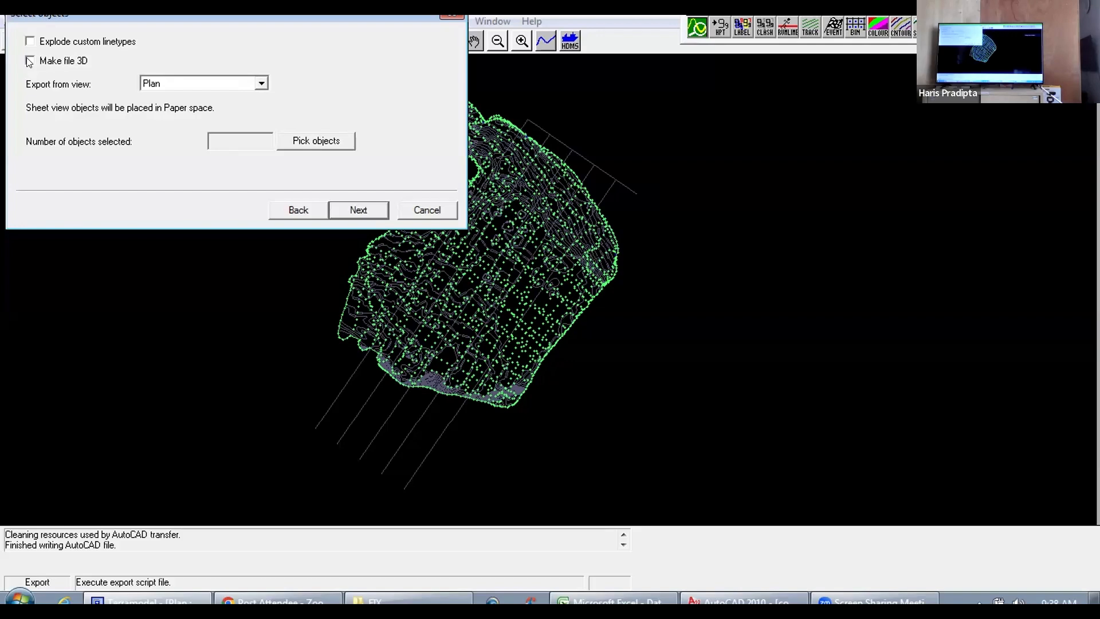
click(262, 84)
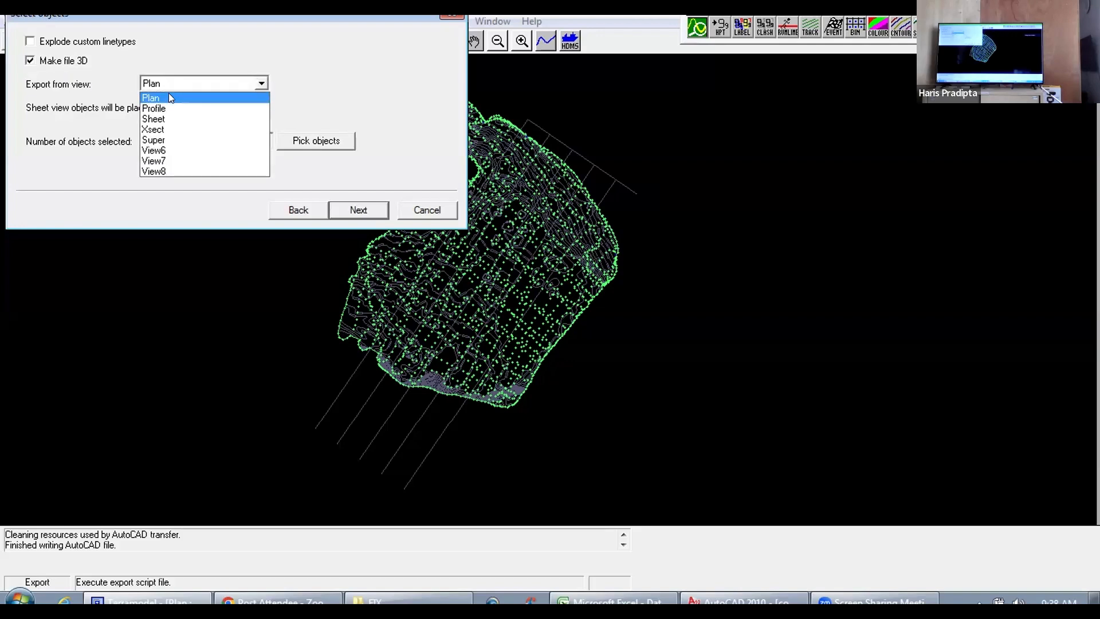
click(168, 96)
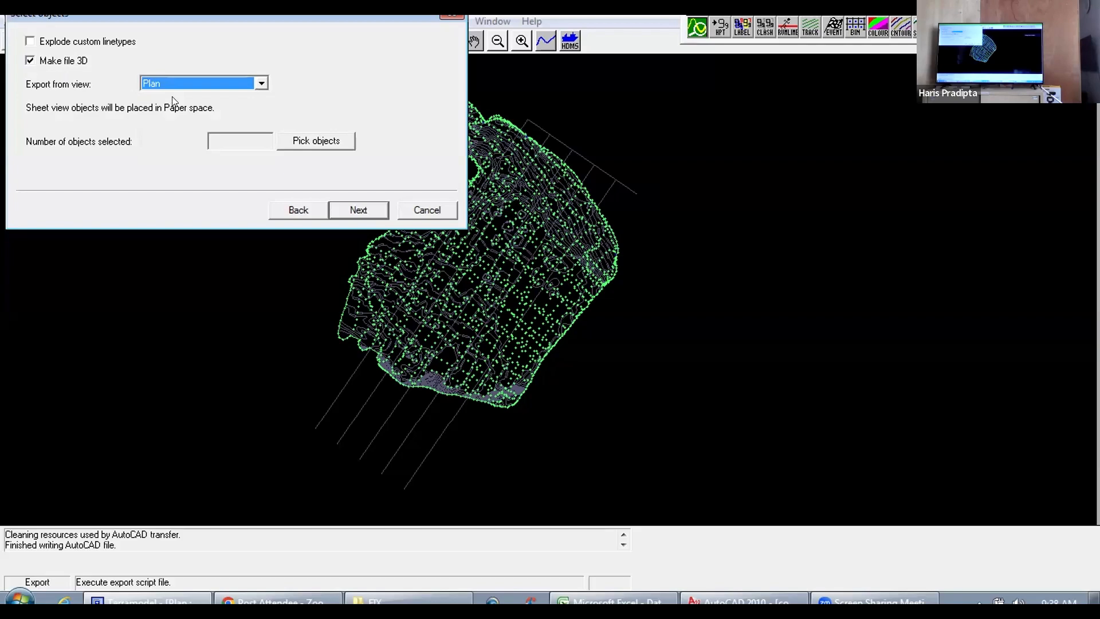
Step: Pick all plan objects for export with a selection window around the whole bathymetry and its section lines
click(299, 141)
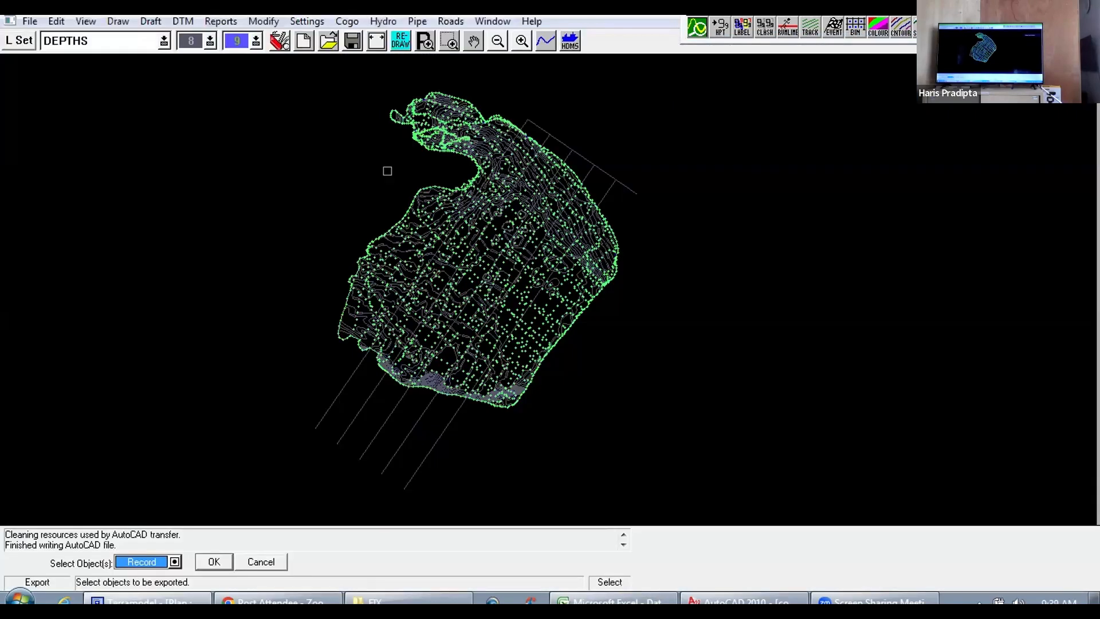
right_click(411, 167)
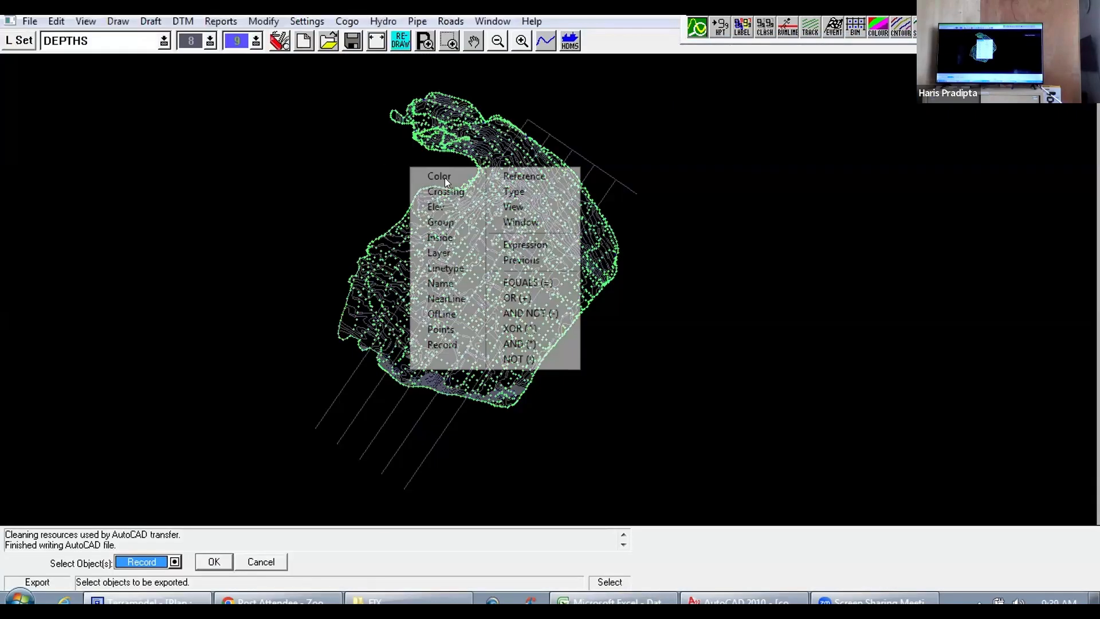
click(508, 223)
click(270, 83)
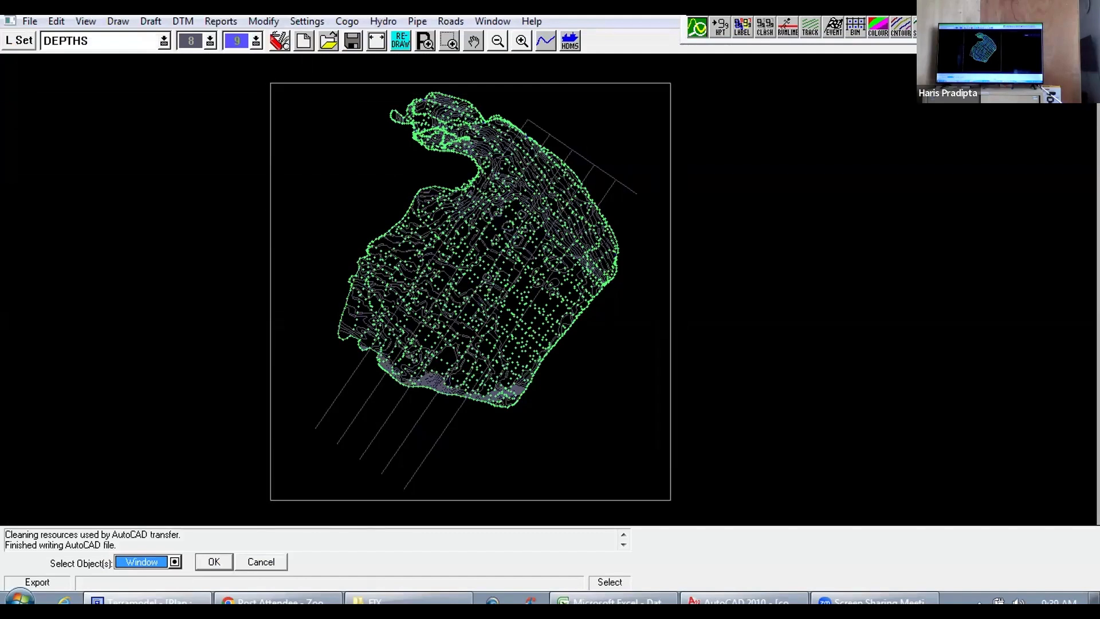
click(670, 500)
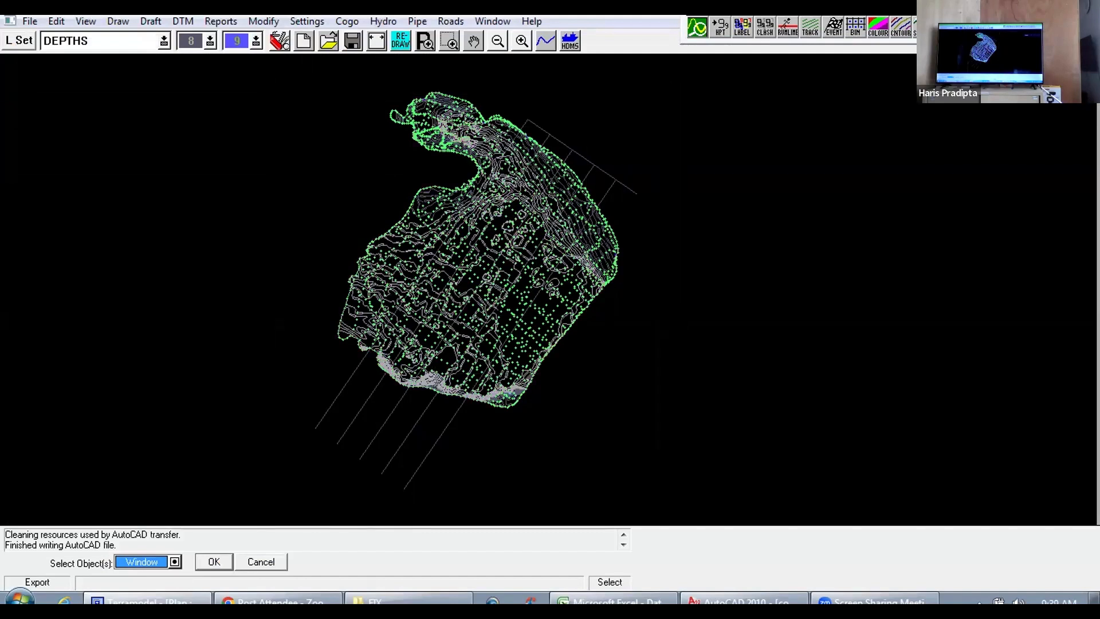
click(218, 562)
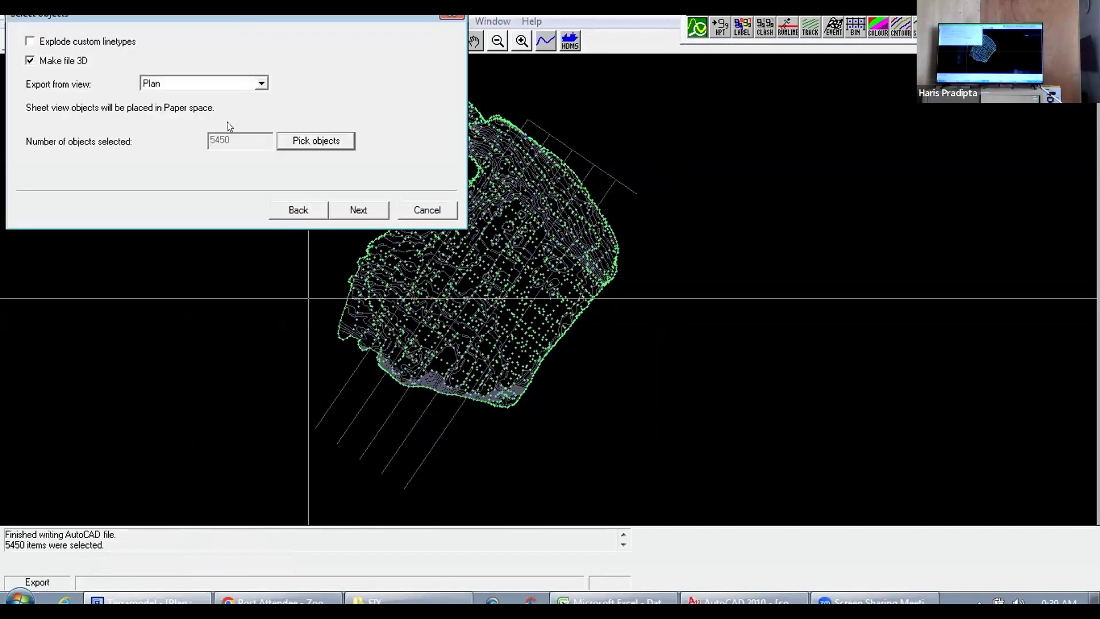
Step: Run the AutoCAD export of the selected plan objects and close the export summary
click(364, 209)
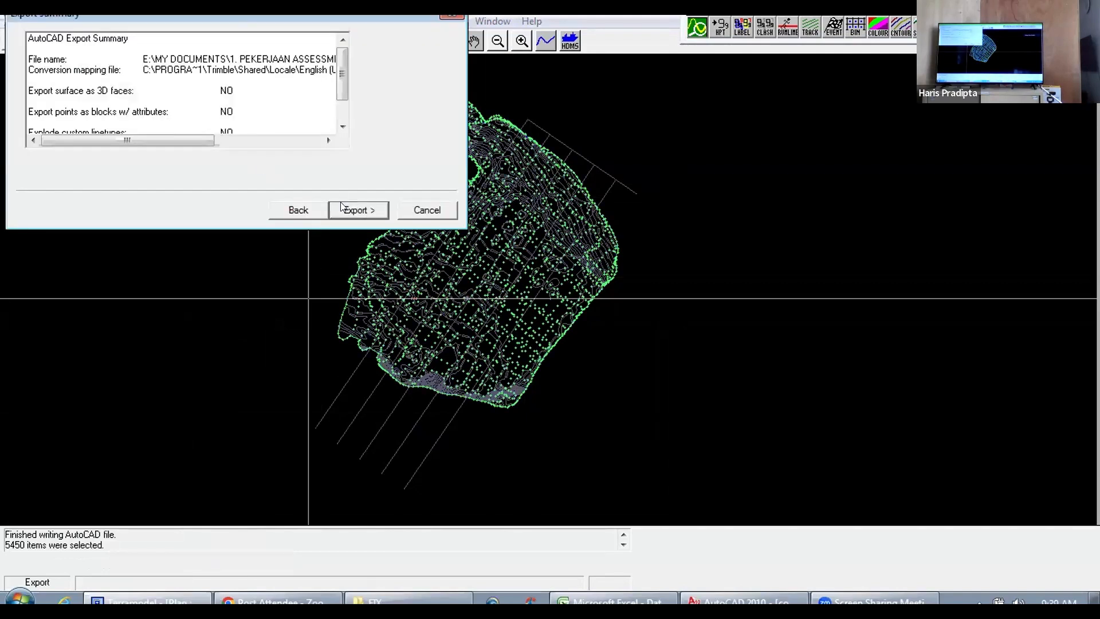
click(354, 211)
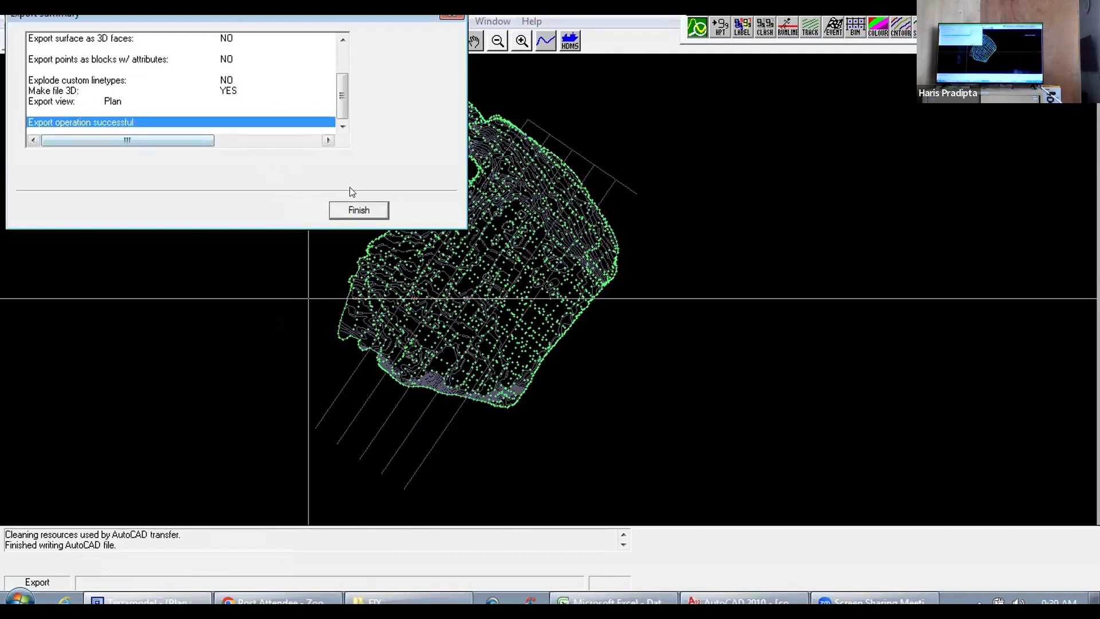
click(359, 209)
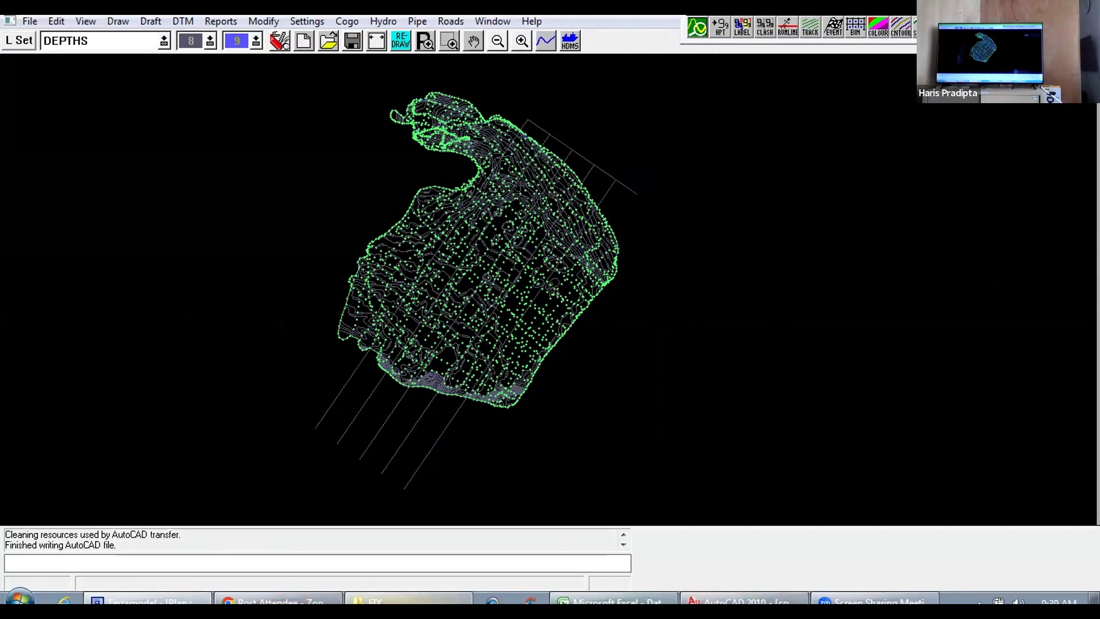
Step: Switch to Windows Explorer and create a folder named "Training" inside the 03. UBJOM Pacitan 2021 folder
click(409, 599)
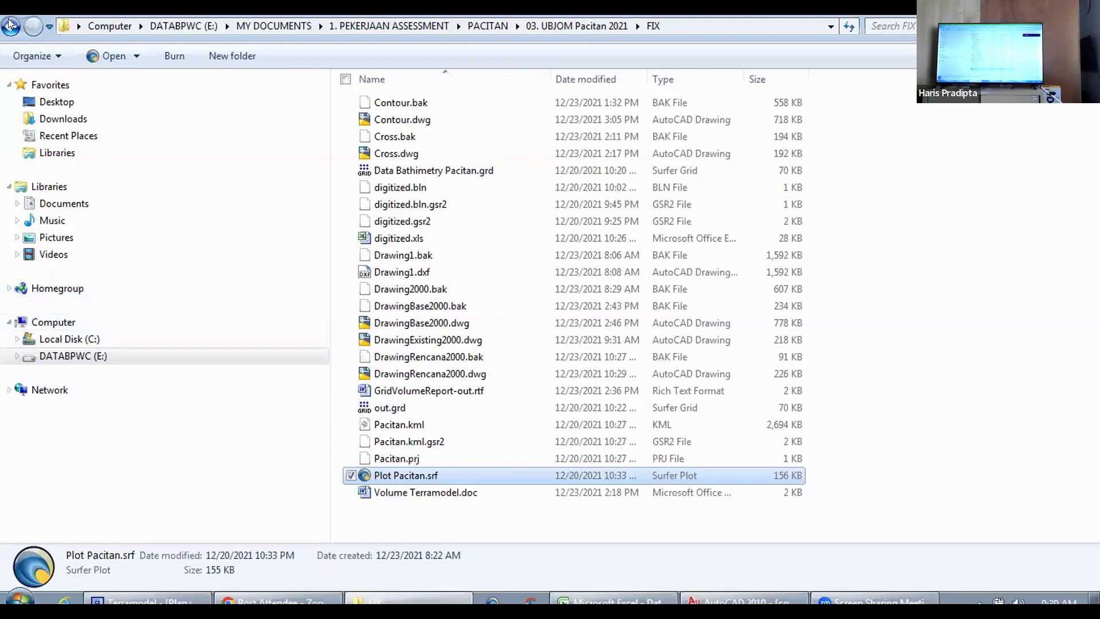
click(10, 24)
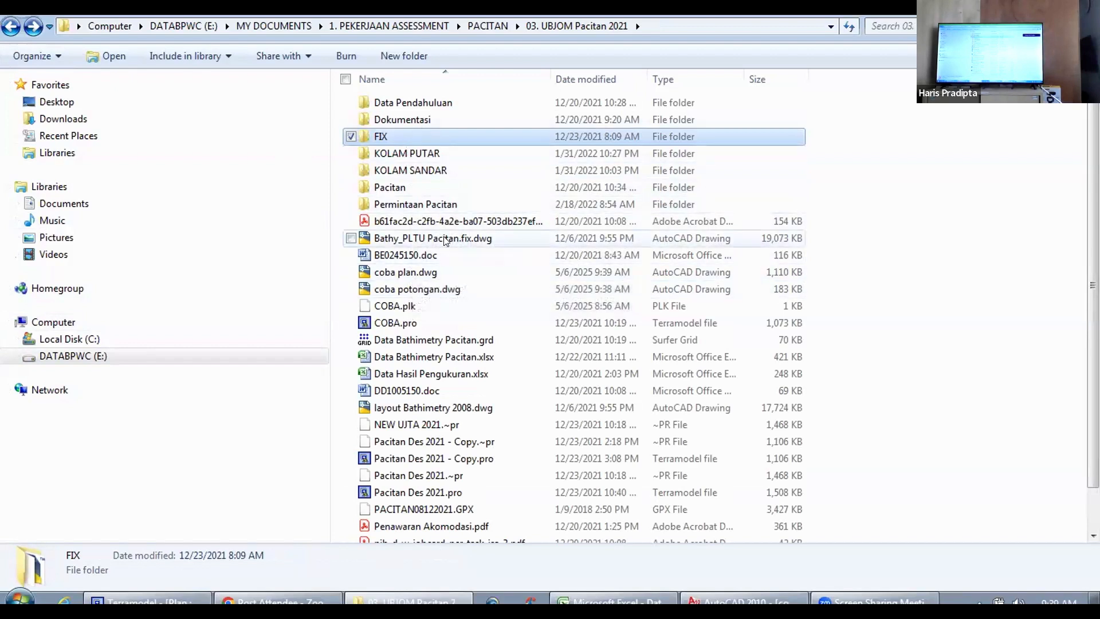
key(ctrl+shift+n)
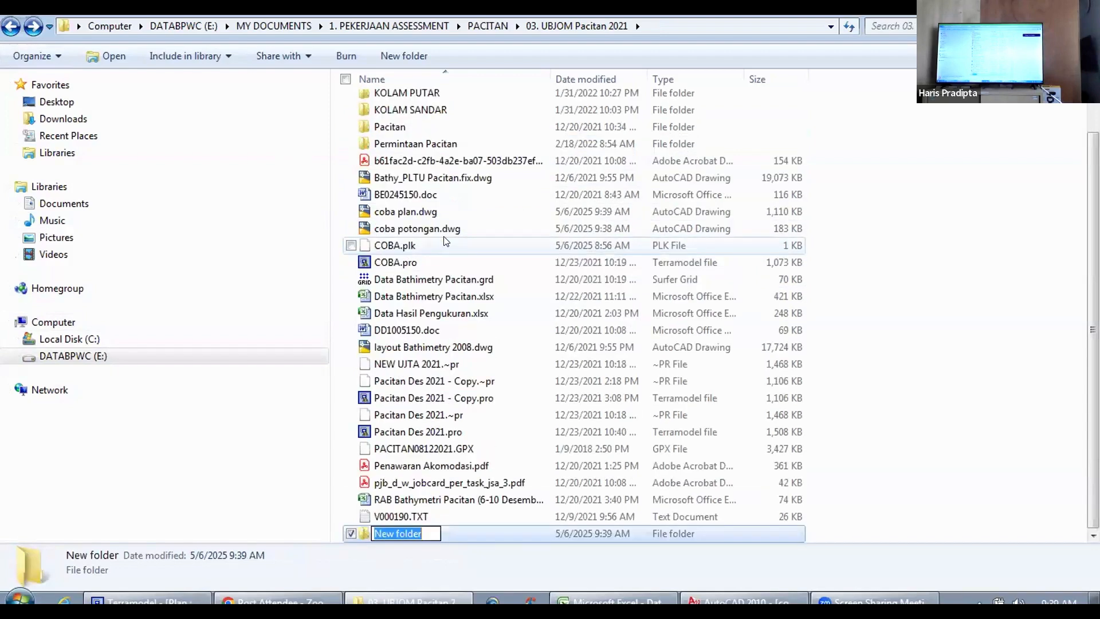
text(Tr)
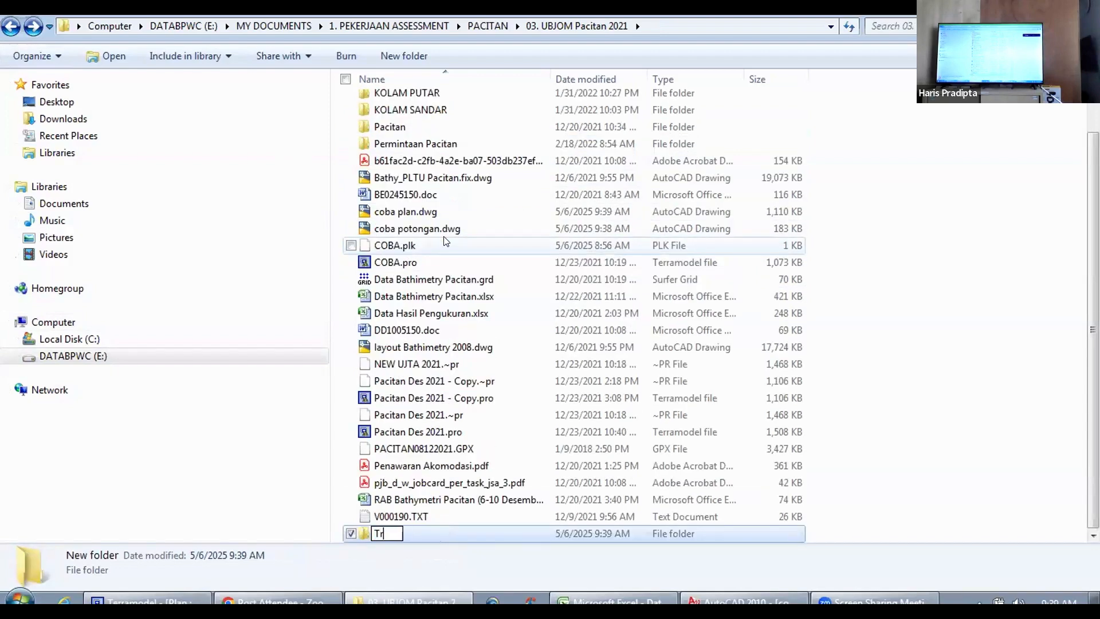
text(aining)
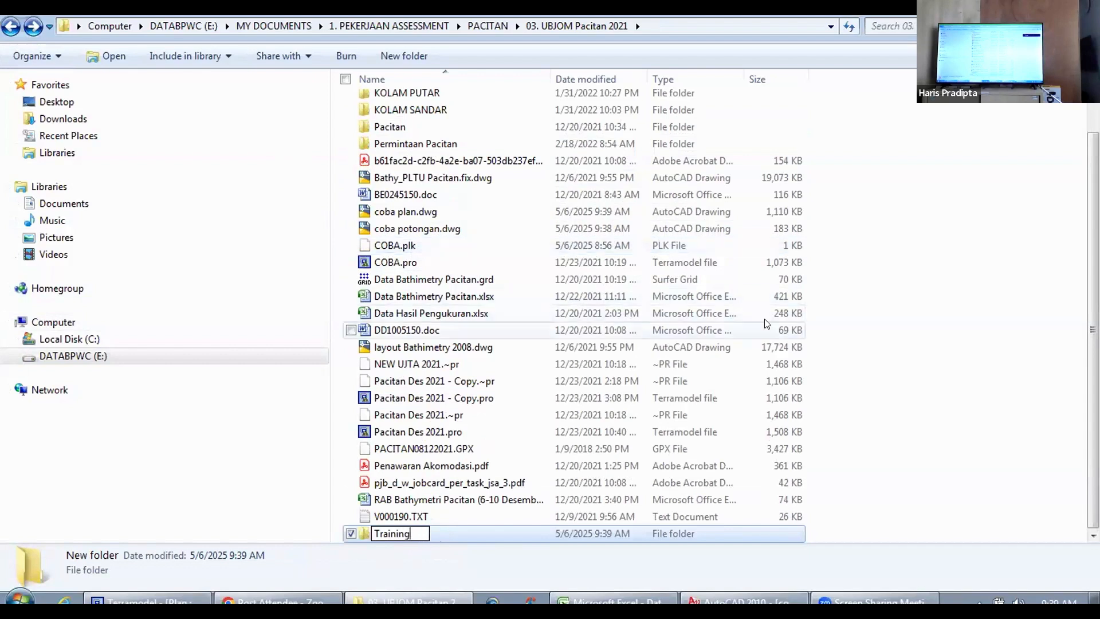
click(918, 304)
Step: Move coba plan.dwg and coba potongan.dwg into the Training folder and open that folder
click(383, 214)
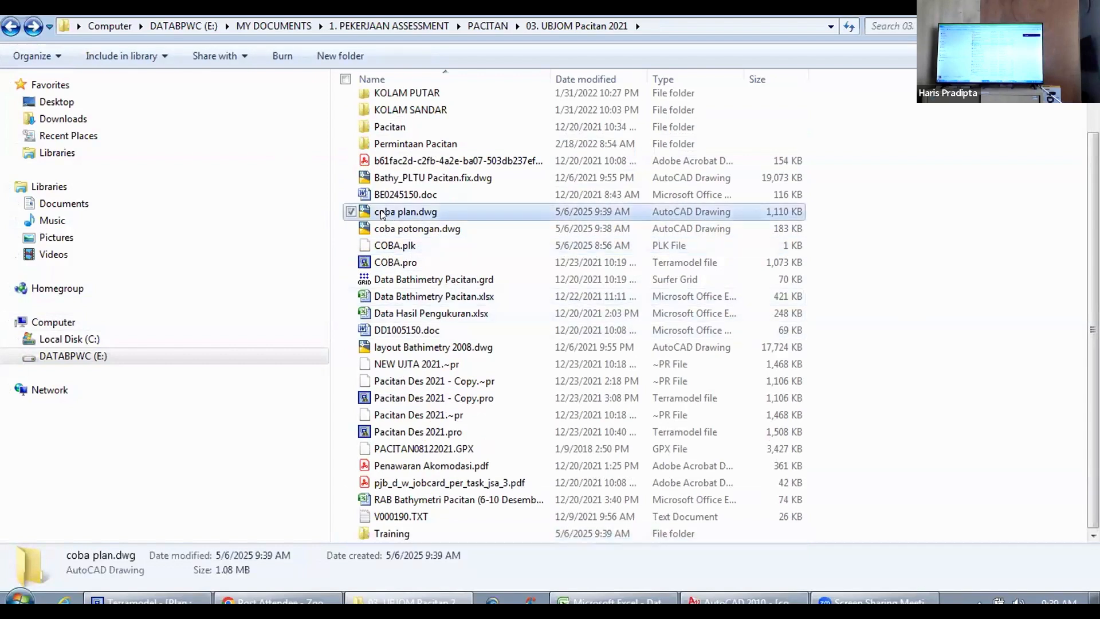
ctrl+click(402, 231)
drag(402, 231, 406, 526)
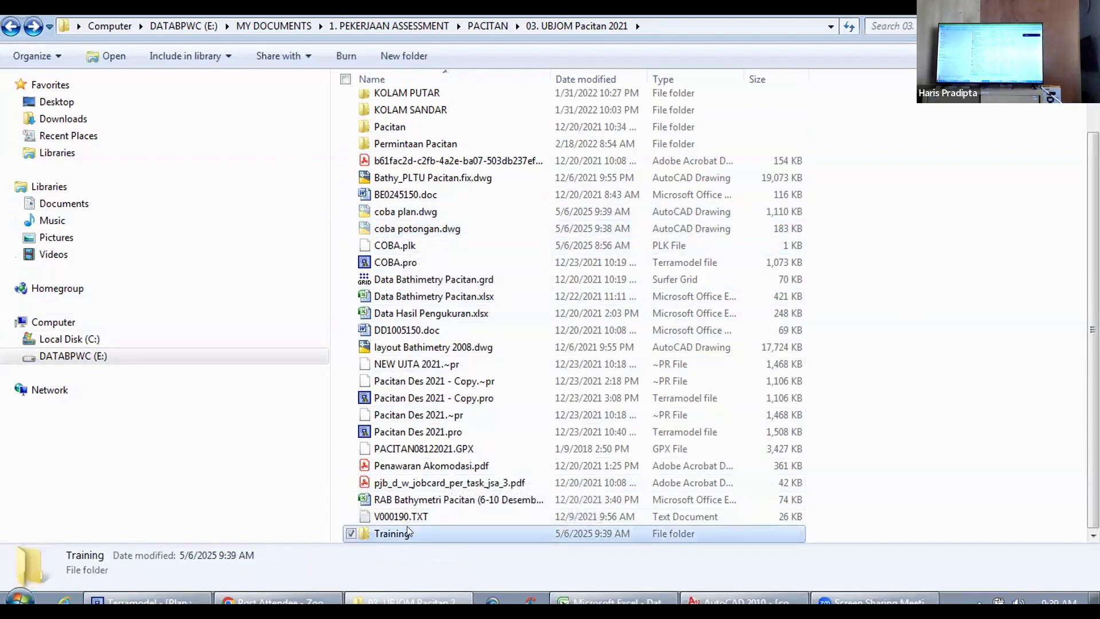
double_click(415, 527)
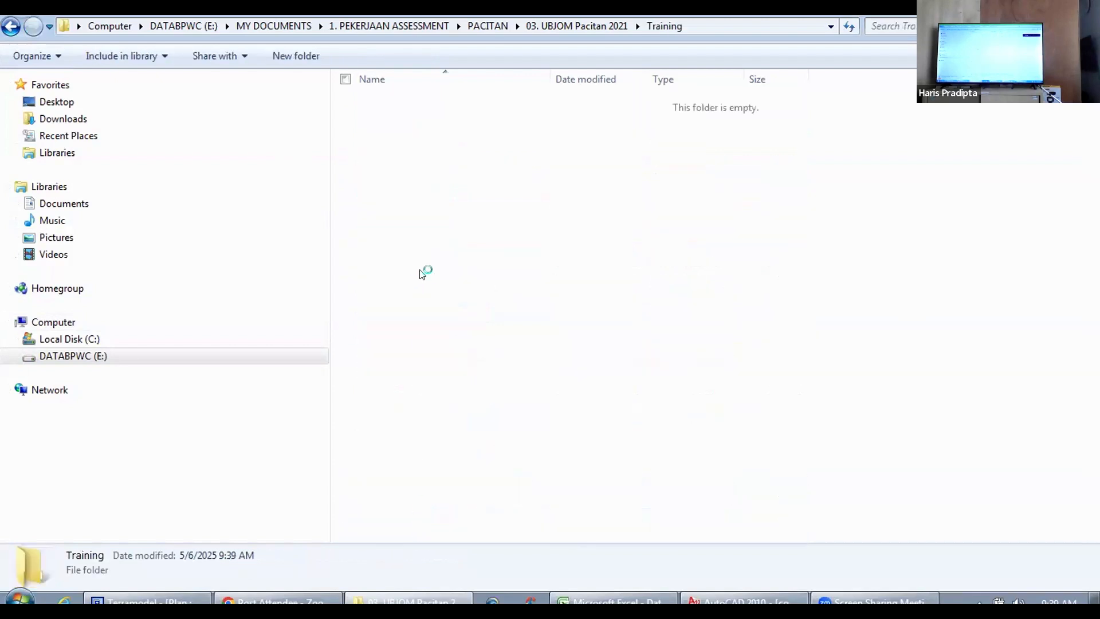
click(483, 238)
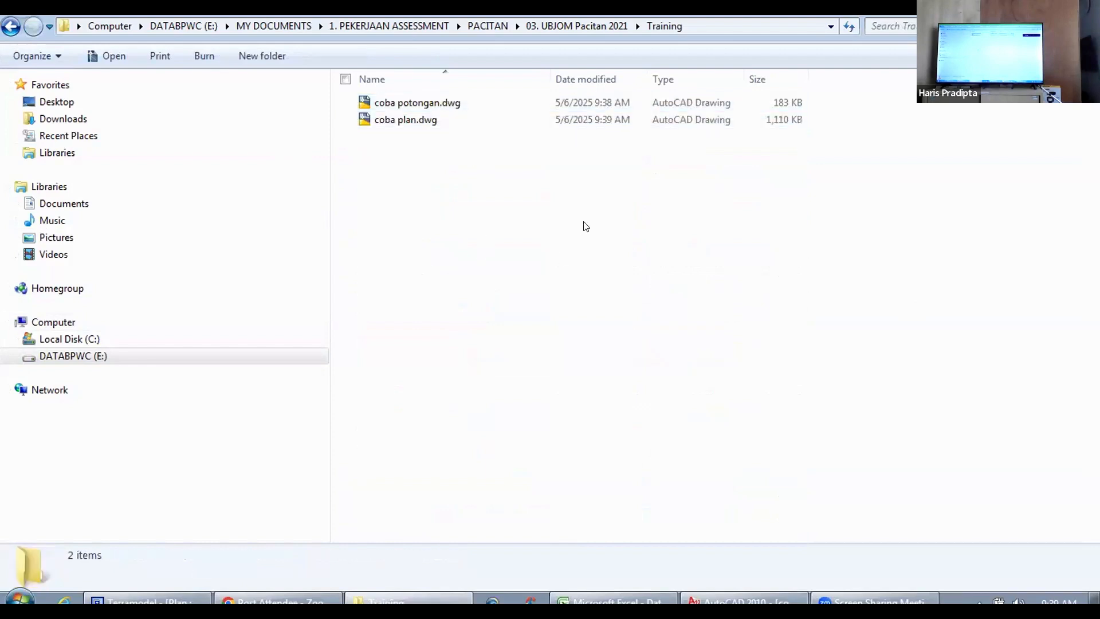
Step: Switch to AutoCAD and start opening another drawing, going from the pacitan 2023 folder up to MY DOCUMENTS
mouse_move(744, 600)
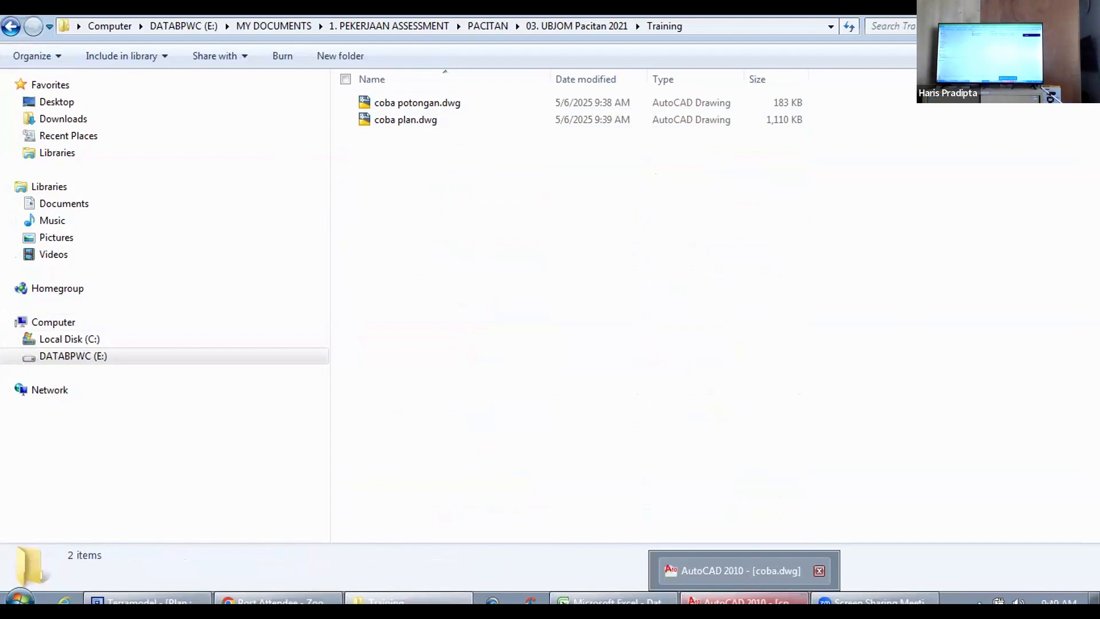
click(743, 601)
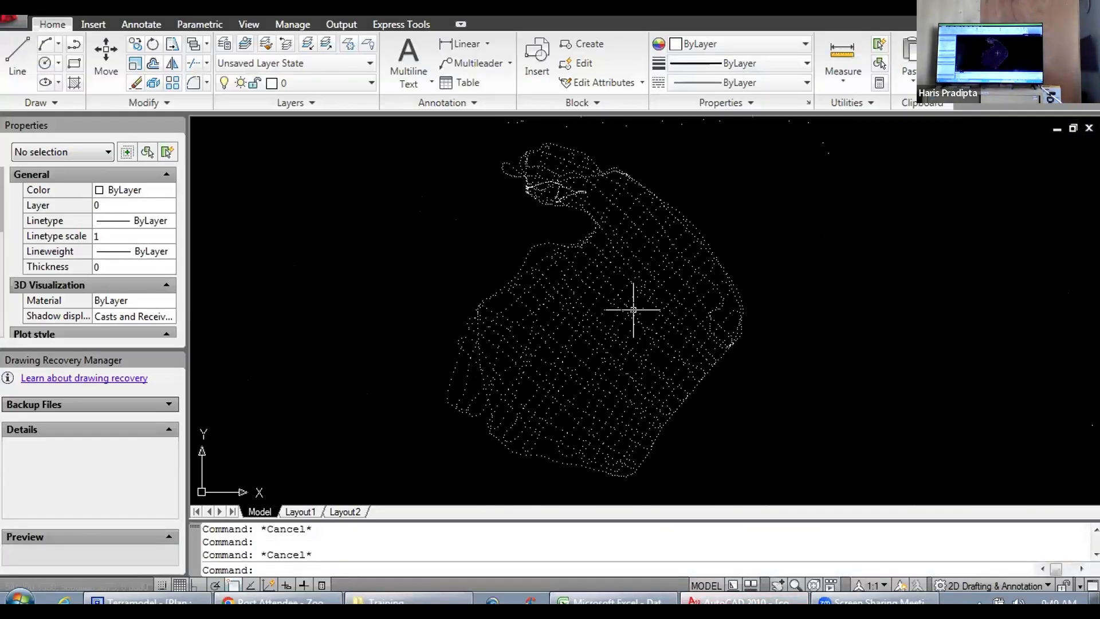
scroll(633, 309, down, 3)
scroll(633, 305, up, 4)
scroll(624, 315, down, 2)
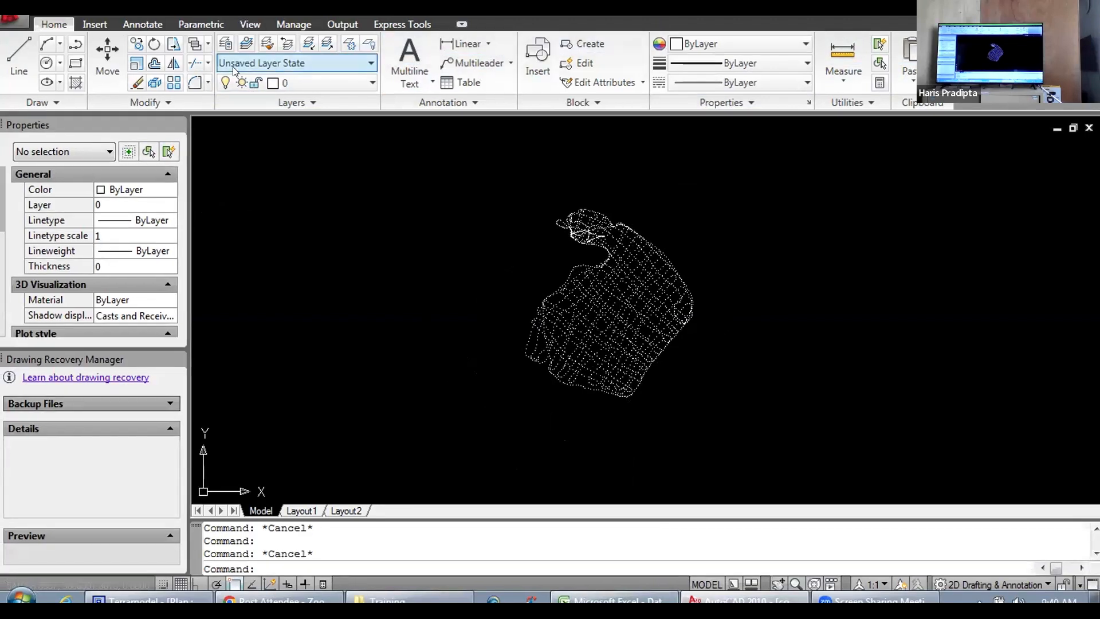
click(26, 23)
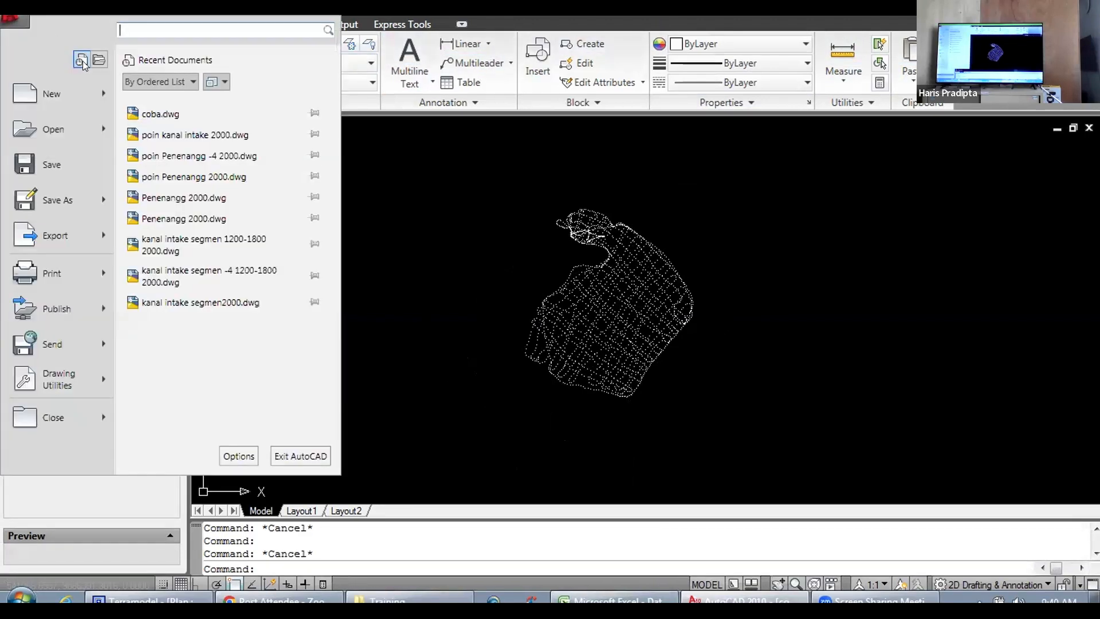
click(79, 127)
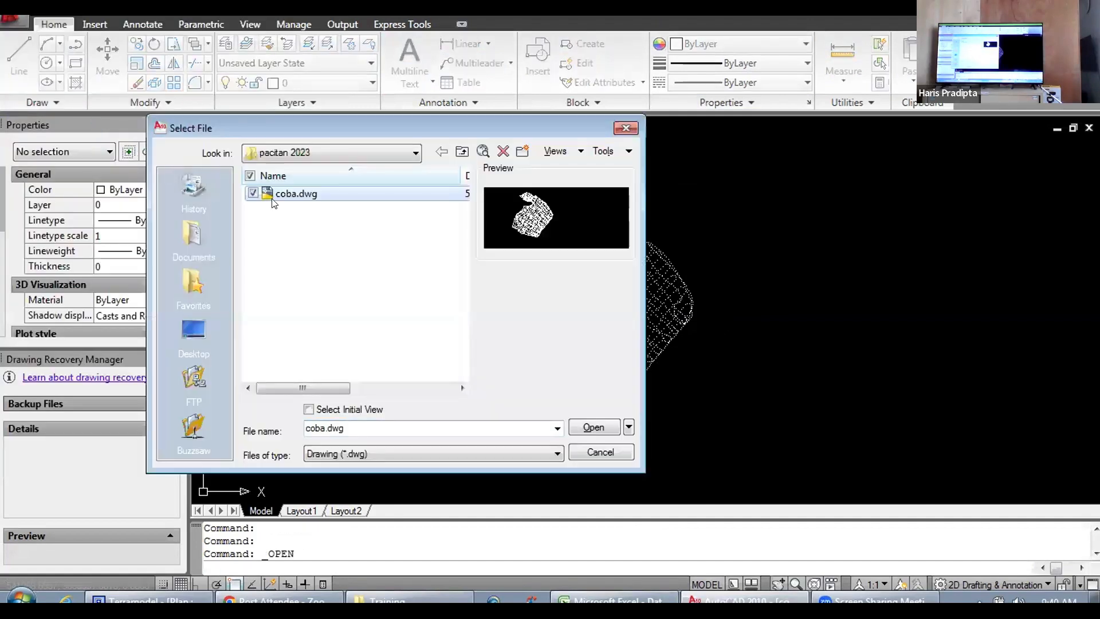
click(337, 153)
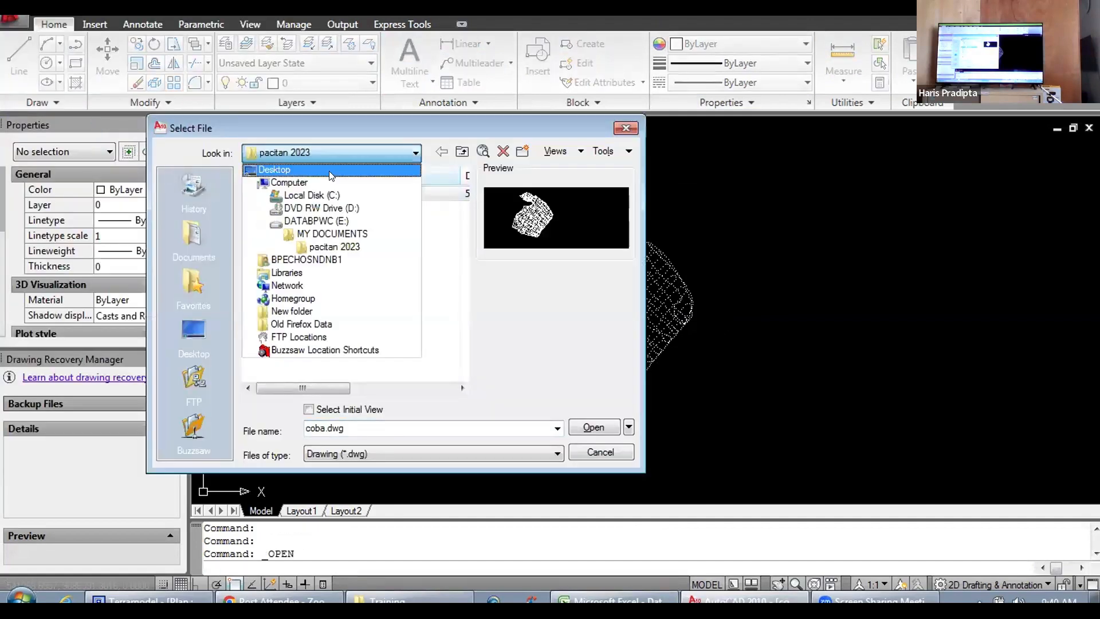
click(325, 250)
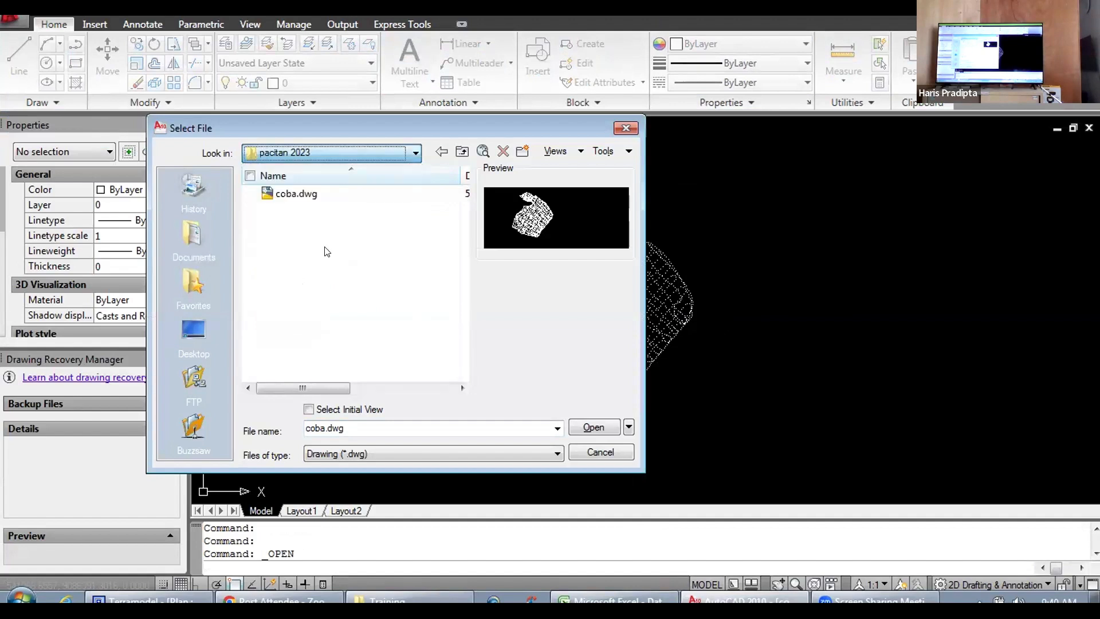
click(337, 156)
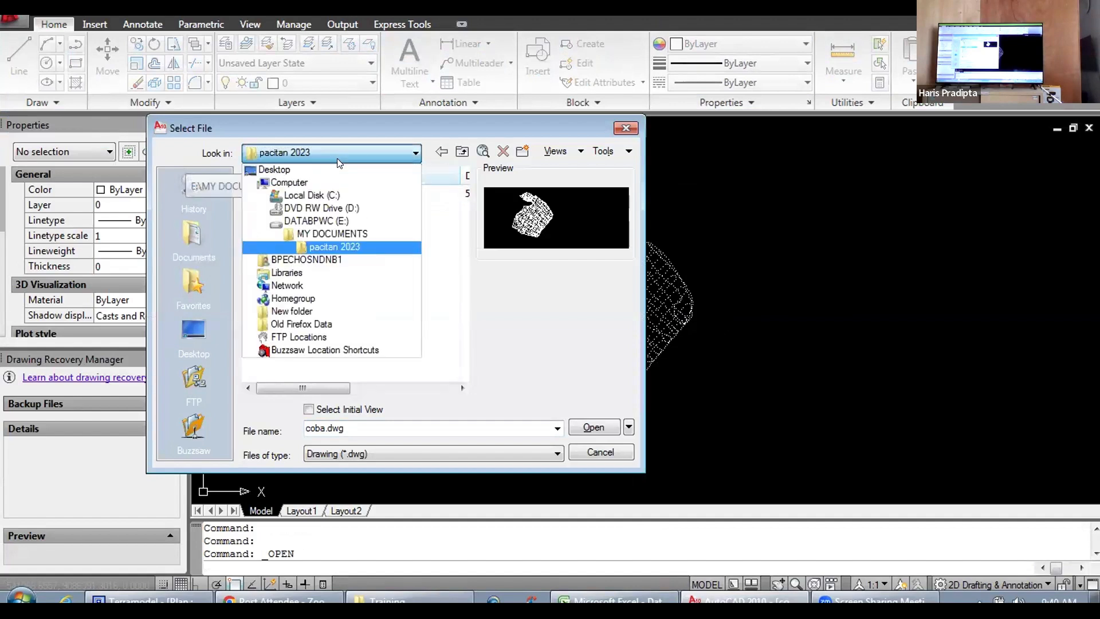
click(330, 230)
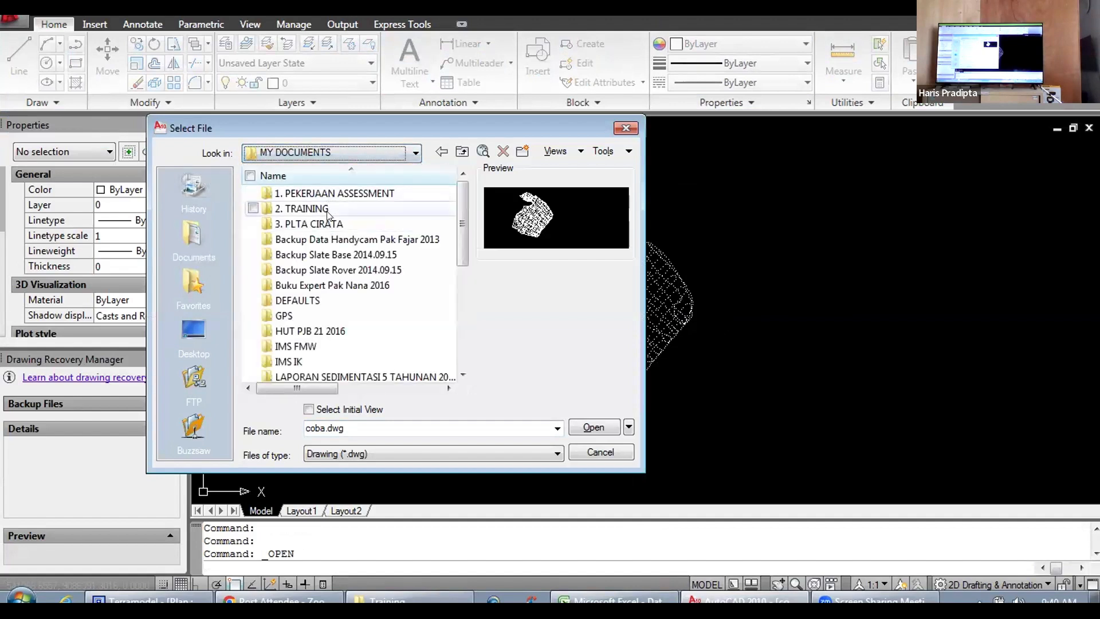
Step: Open coba potongan.dwg from the Training folder under 1. PEKERJAAN ASSESSMENT, PACITAN, 03. UBJOM Pacitan 2021
double_click(330, 193)
scroll(309, 286, down, 4)
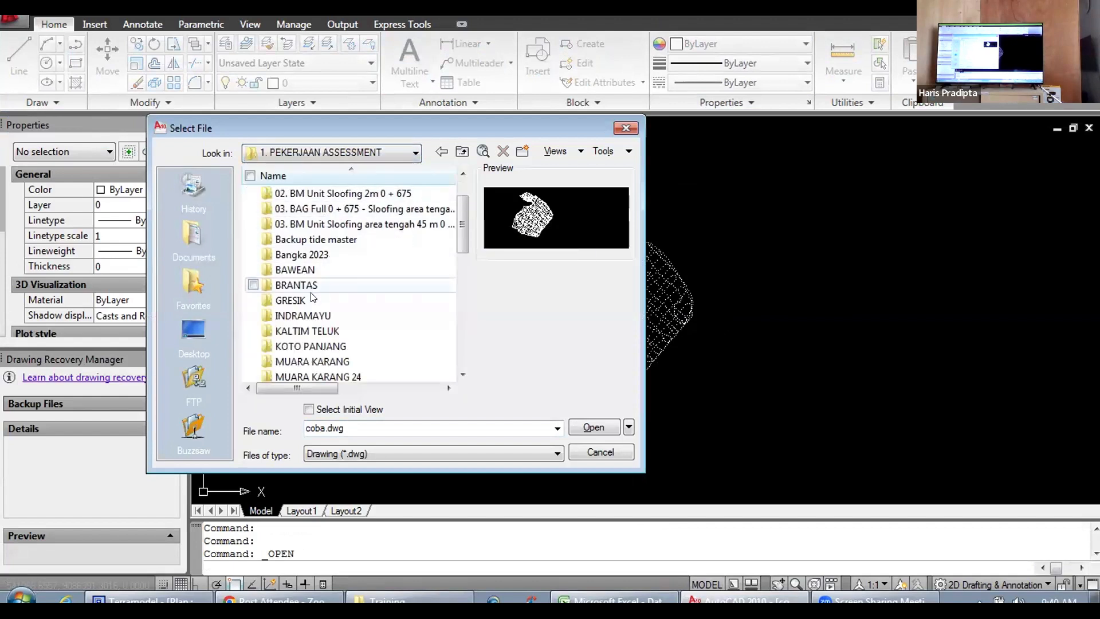
double_click(310, 284)
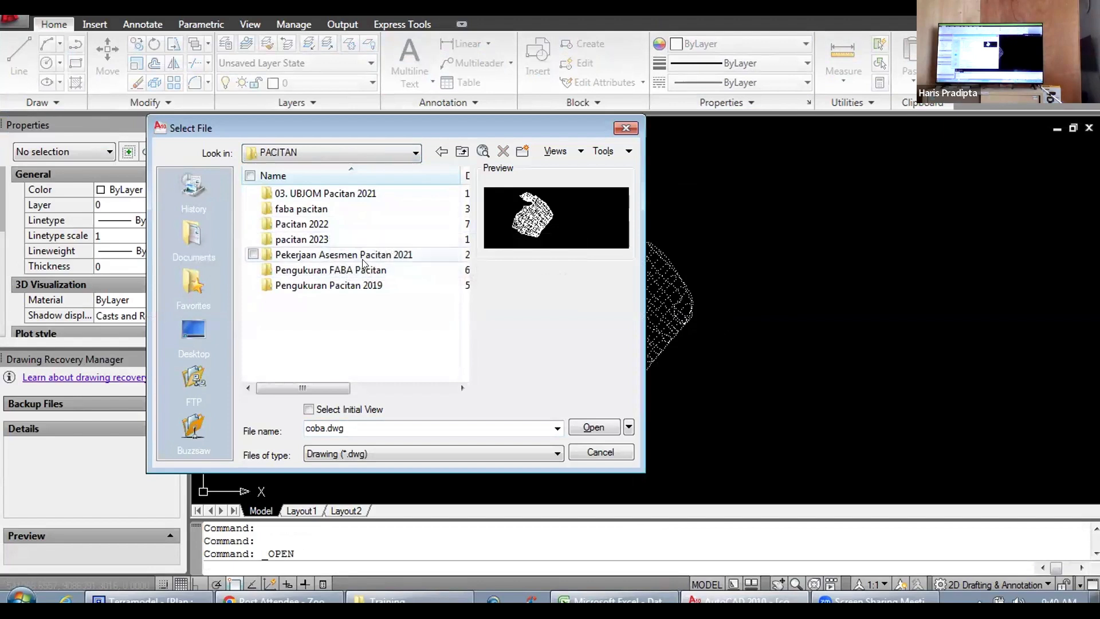
click(322, 193)
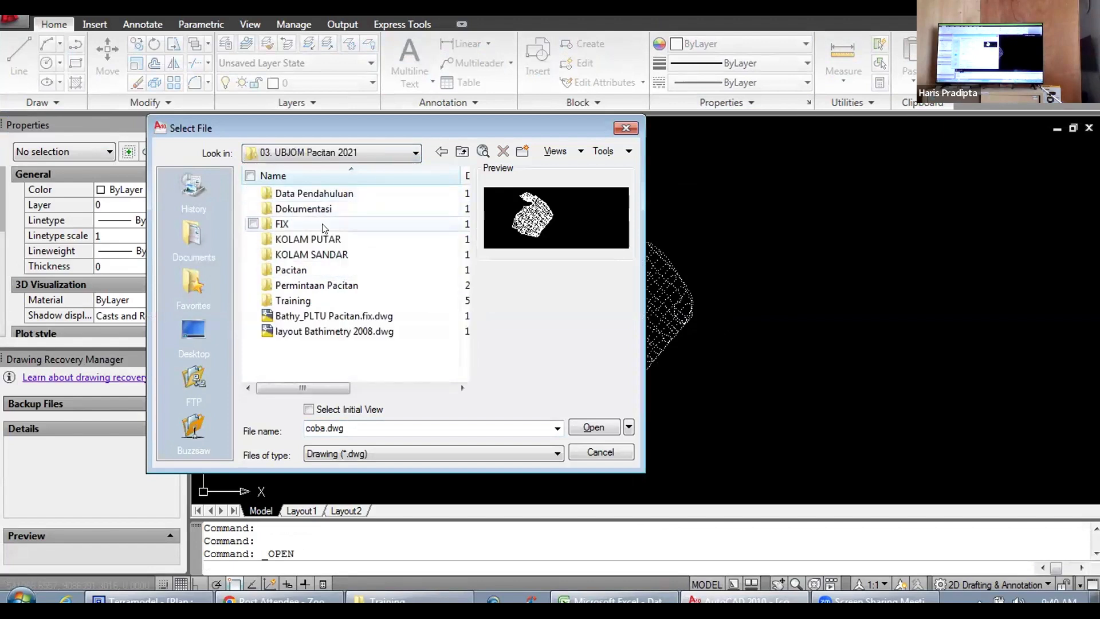
click(314, 302)
double_click(315, 301)
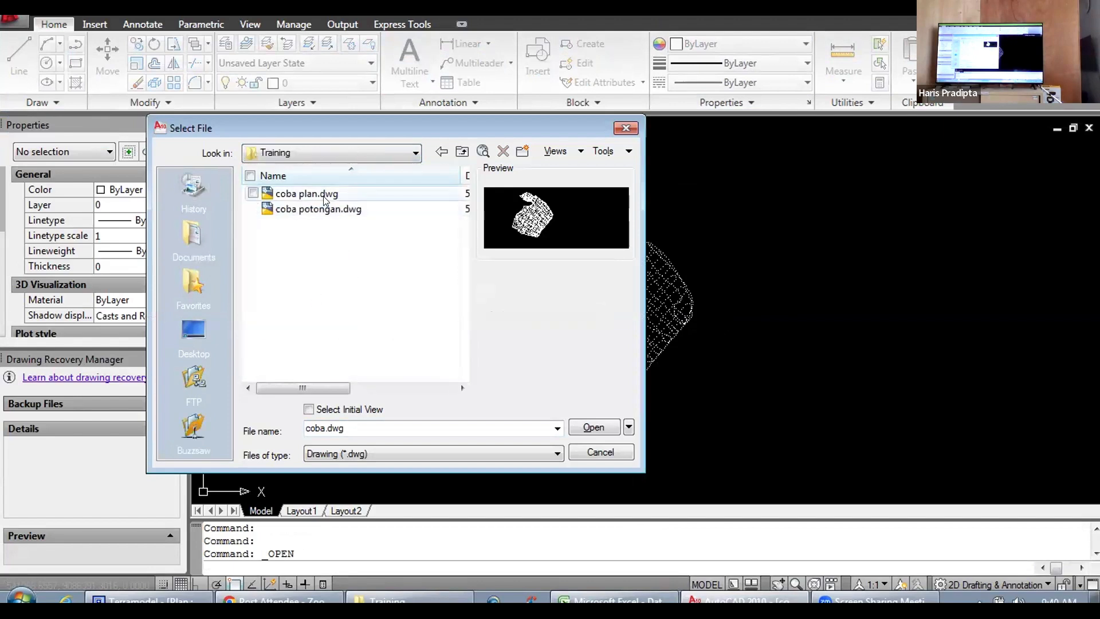
click(316, 208)
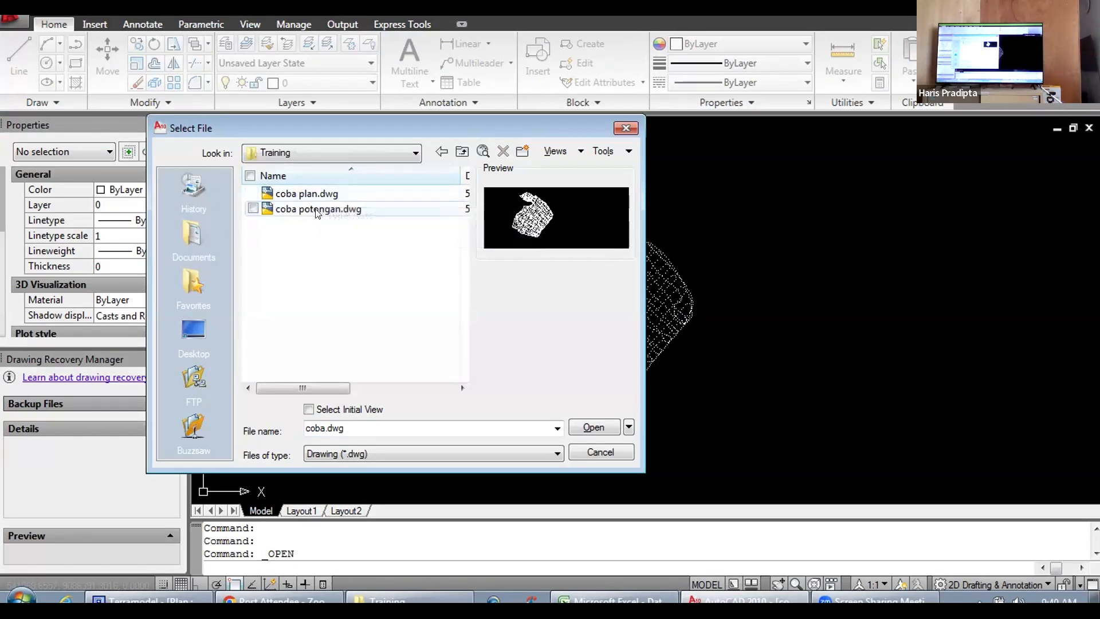
click(590, 428)
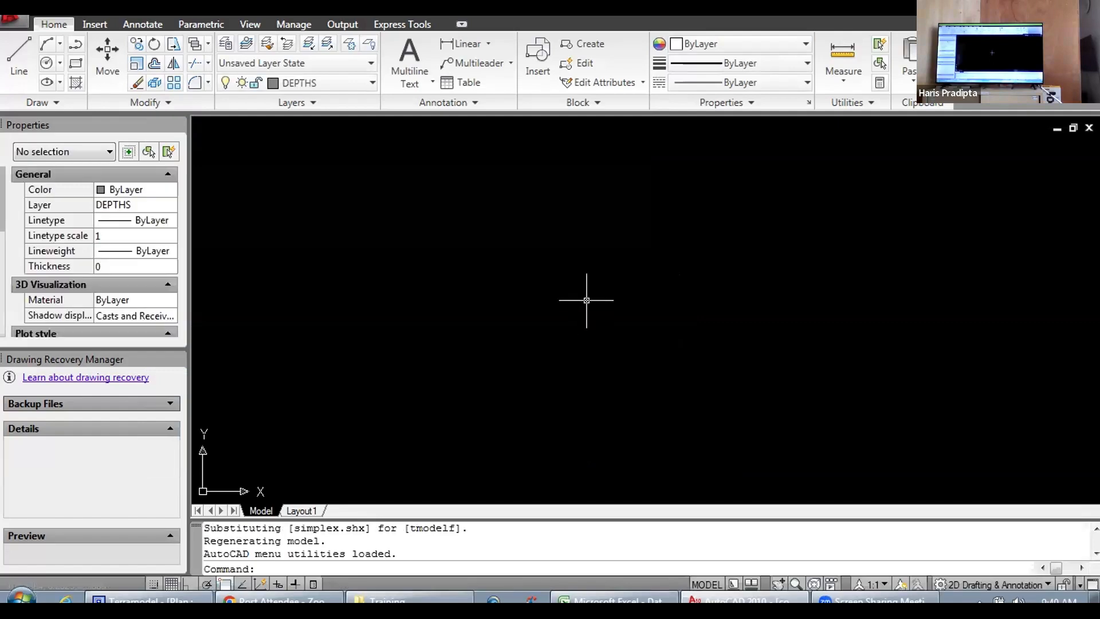
Step: Examine the cross-section sheets, including the profile lines and the offset, depths and rencana rows beneath the sections
scroll(614, 291, down, 5)
scroll(277, 449, up, 3)
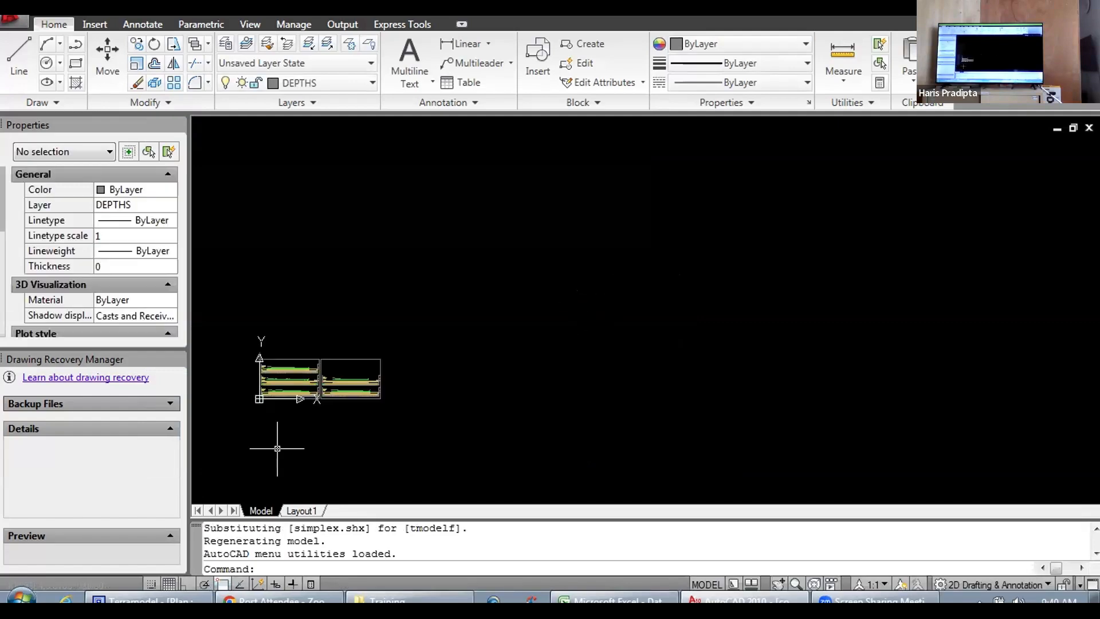
scroll(278, 448, up, 7)
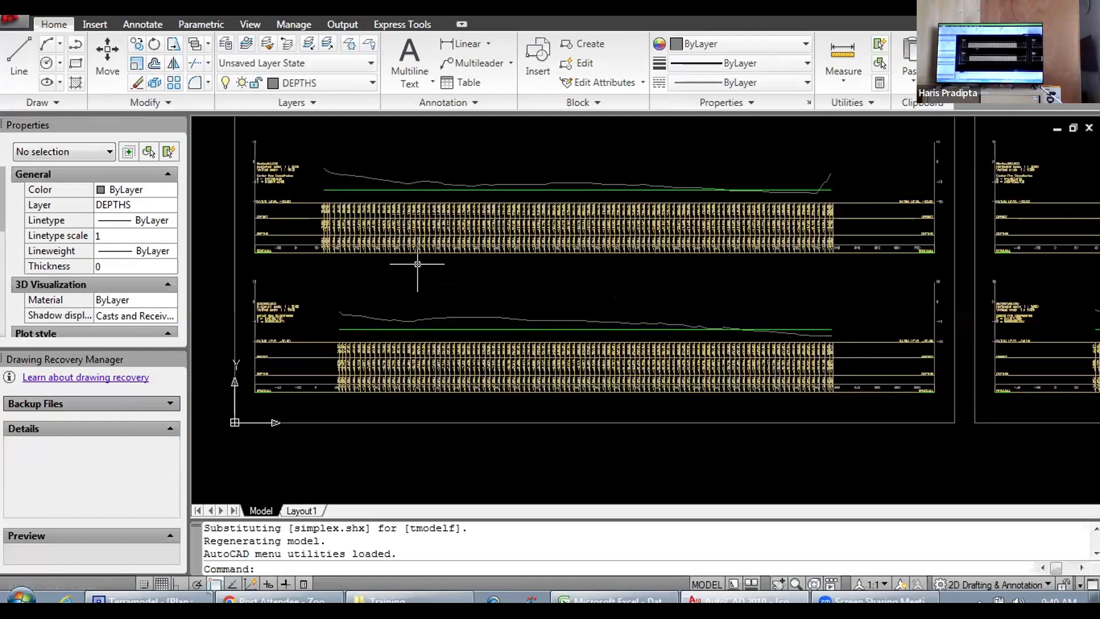
scroll(441, 275, up, 5)
scroll(544, 281, down, 5)
scroll(521, 289, up, 1)
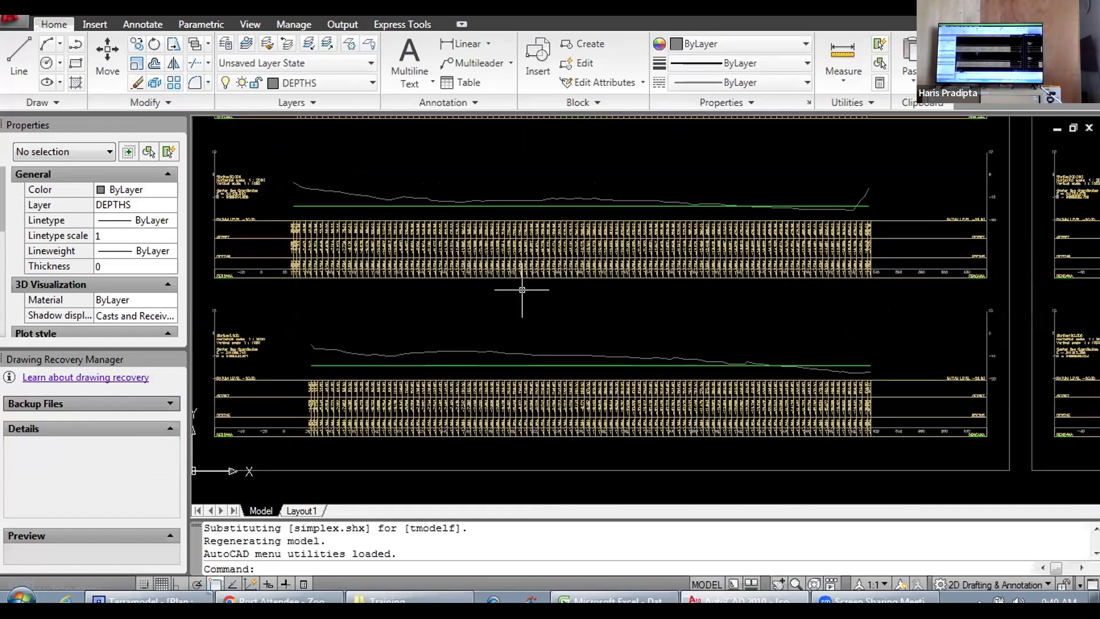
drag(522, 290, 416, 310)
scroll(532, 310, down, 3)
scroll(575, 312, up, 4)
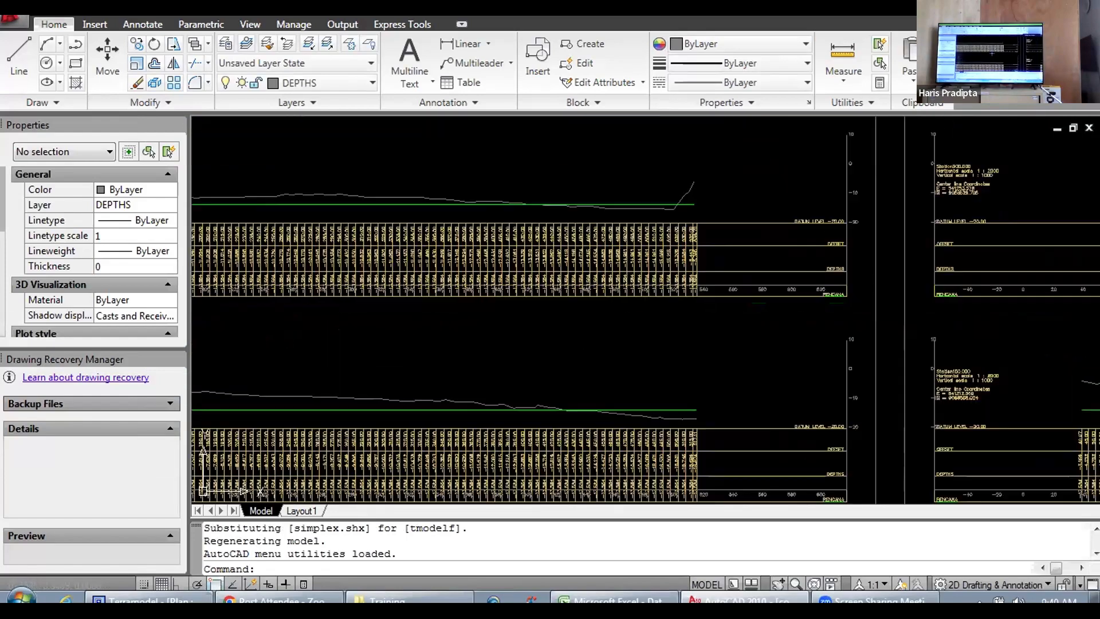
scroll(575, 312, up, 3)
mouse_move(643, 315)
mouse_down()
mouse_move(544, 313)
mouse_move(606, 304)
mouse_up()
scroll(524, 295, down, 6)
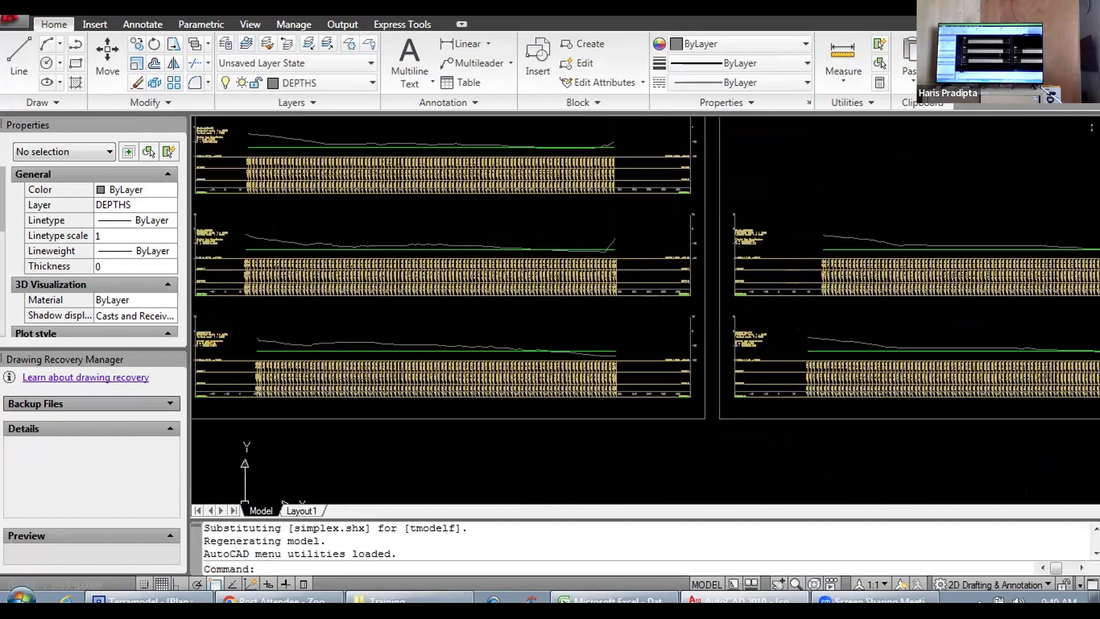
scroll(487, 316, down, 2)
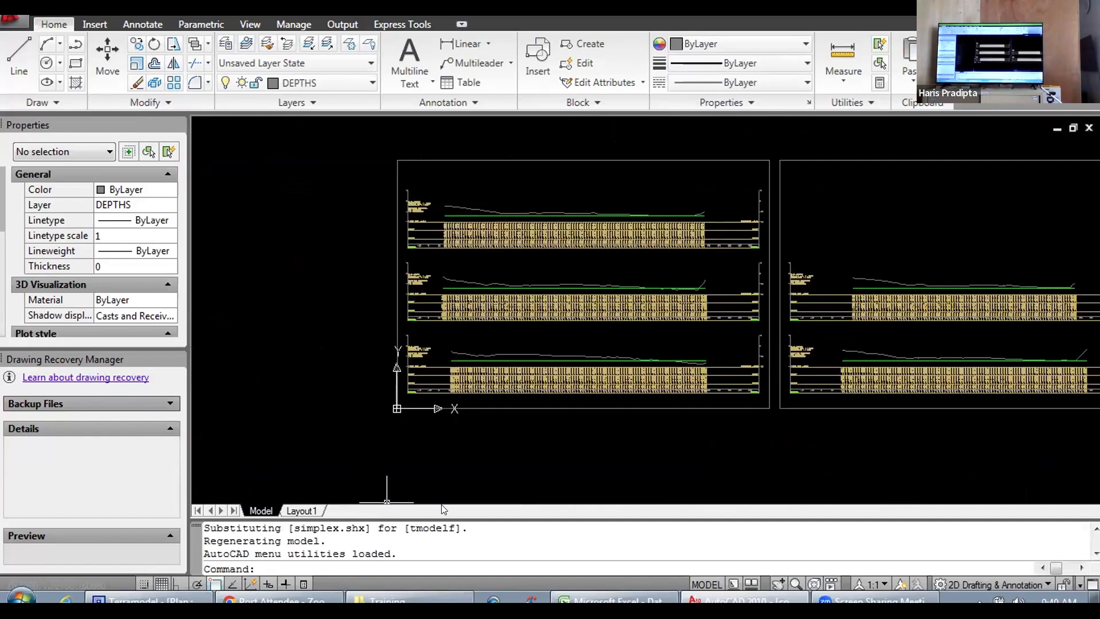
scroll(418, 401, up, 8)
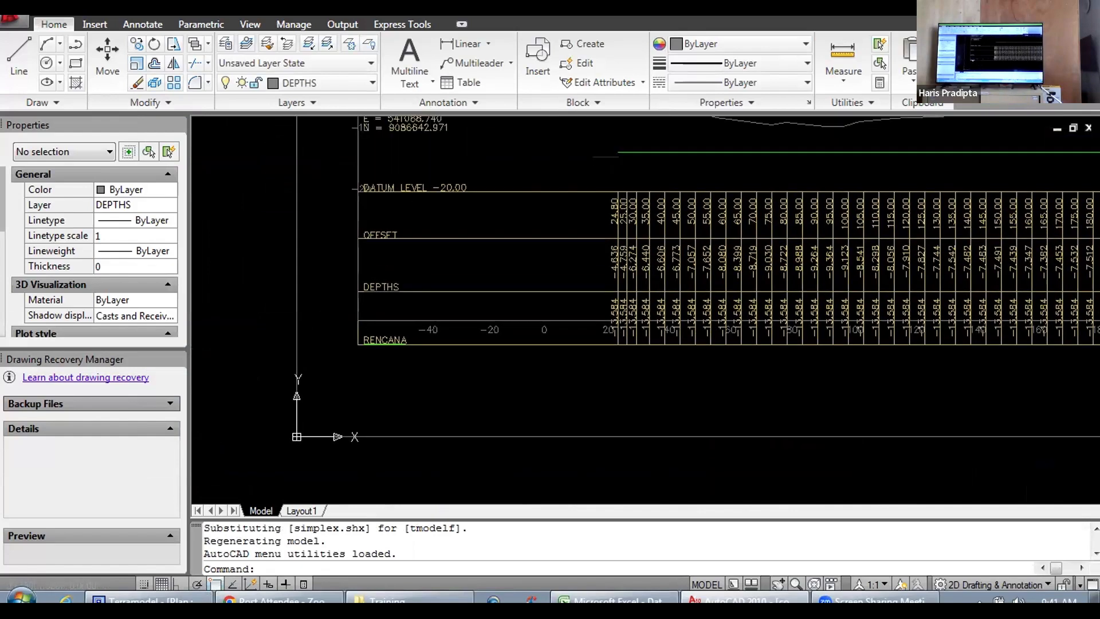
mouse_move(435, 270)
mouse_down()
mouse_move(394, 387)
mouse_move(313, 402)
mouse_up()
scroll(504, 328, down, 7)
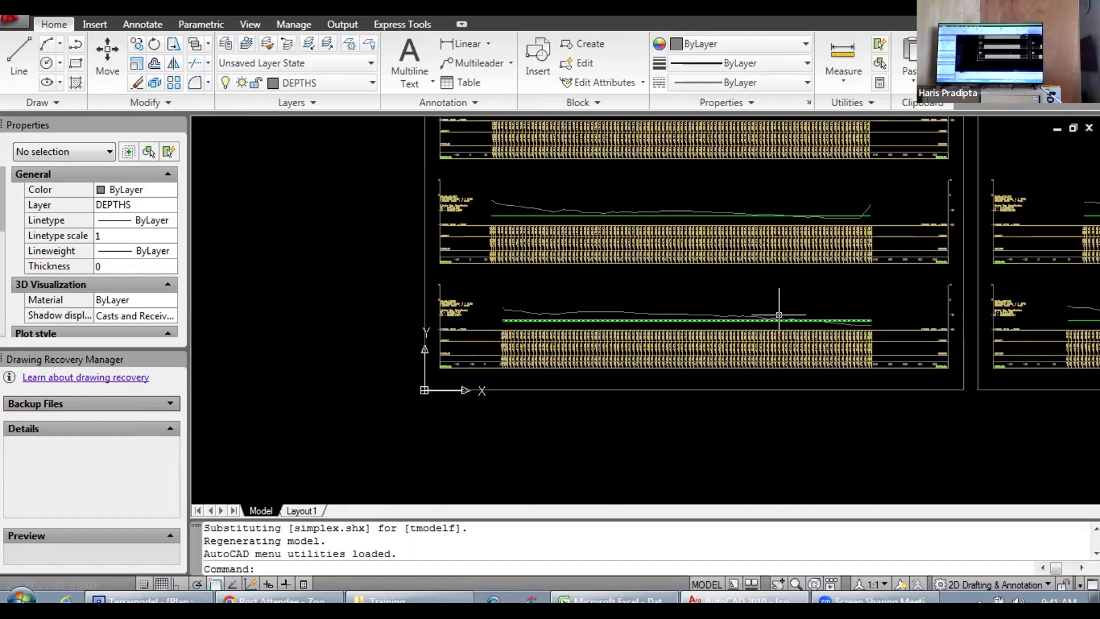
scroll(762, 305, down, 2)
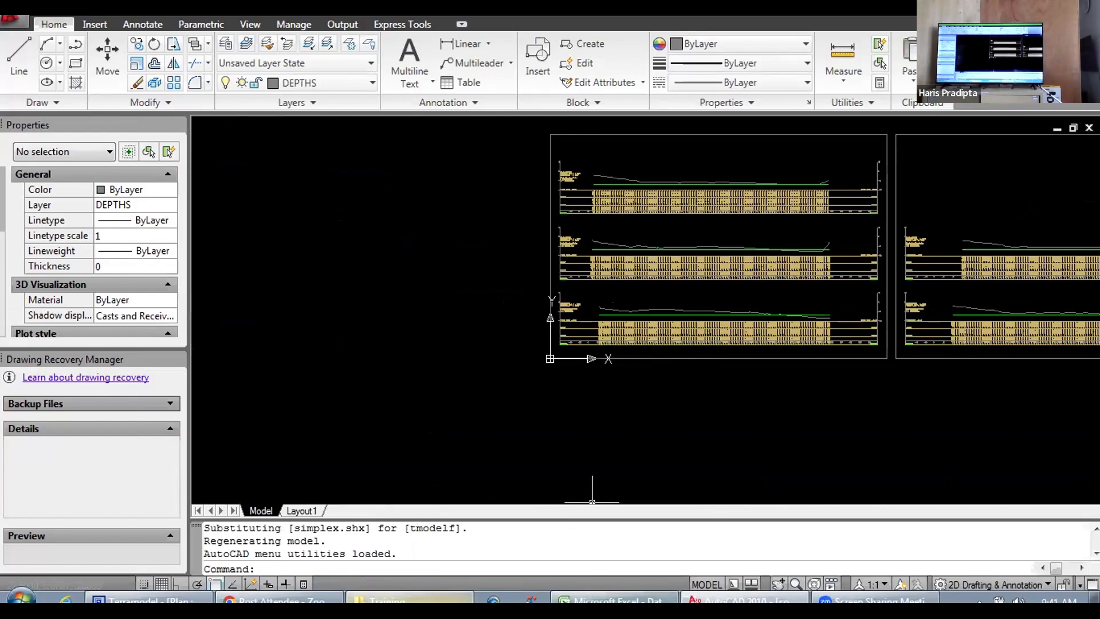
Step: Switch to Windows Explorer and look through the Permintaan Pacitan, FIX and Data Pendahuluan folders under 03. UBJOM Pacitan 2021 for existing project files
click(409, 598)
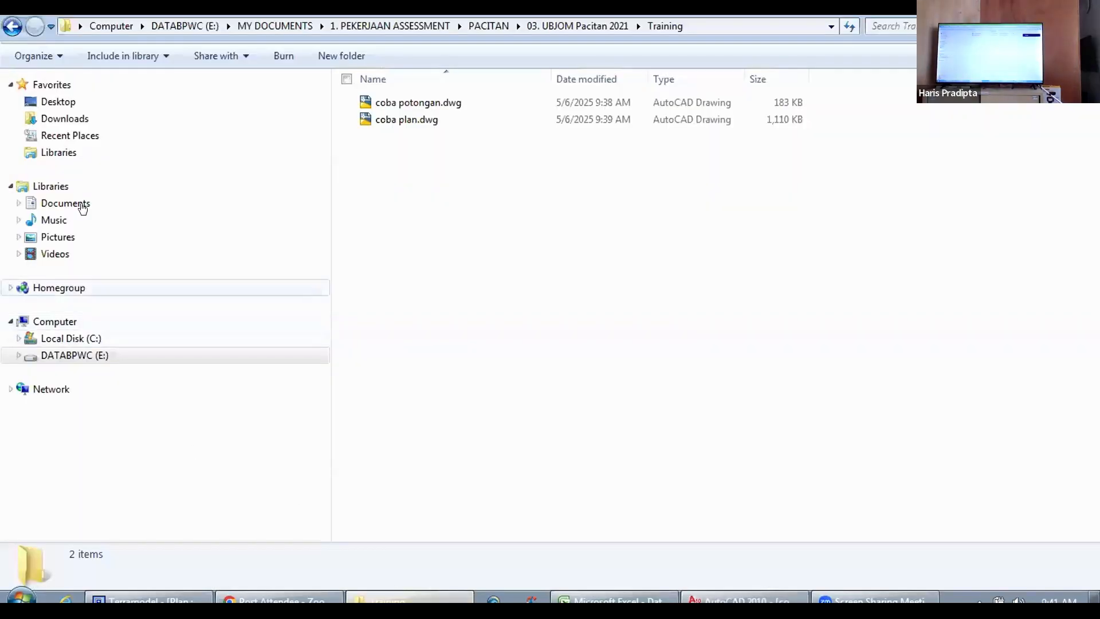
click(12, 26)
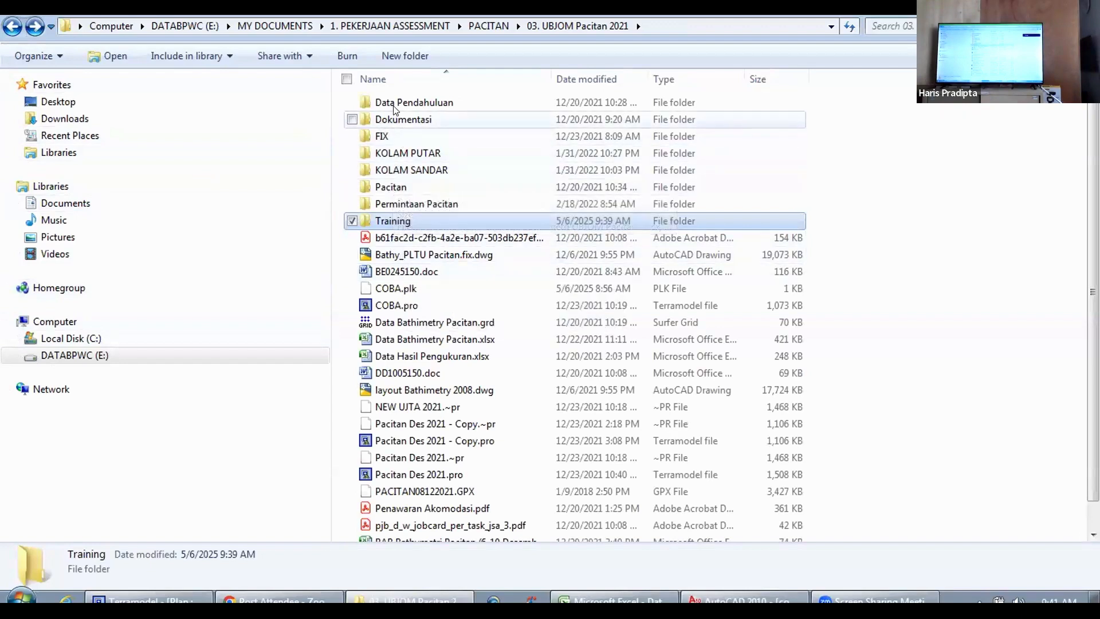
scroll(404, 241, down, 1)
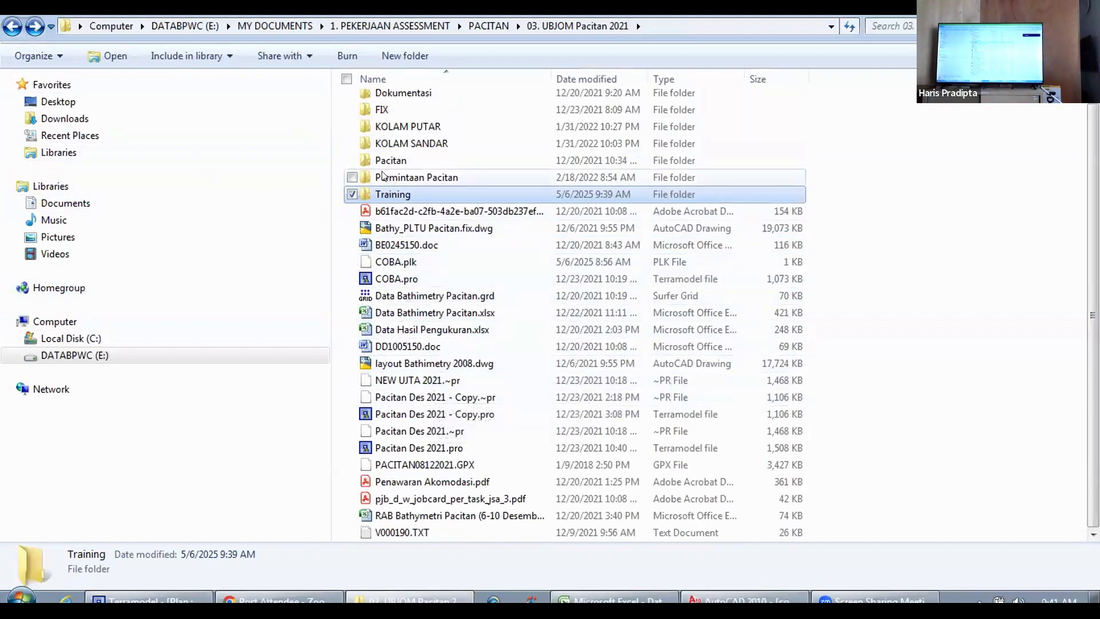
click(412, 170)
double_click(413, 170)
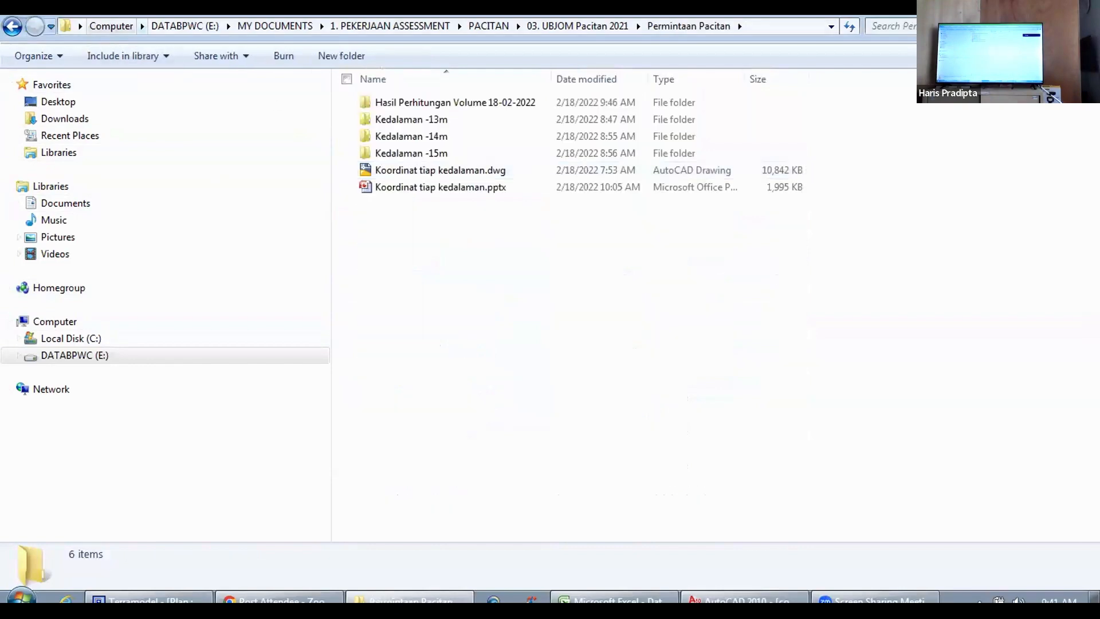
click(13, 26)
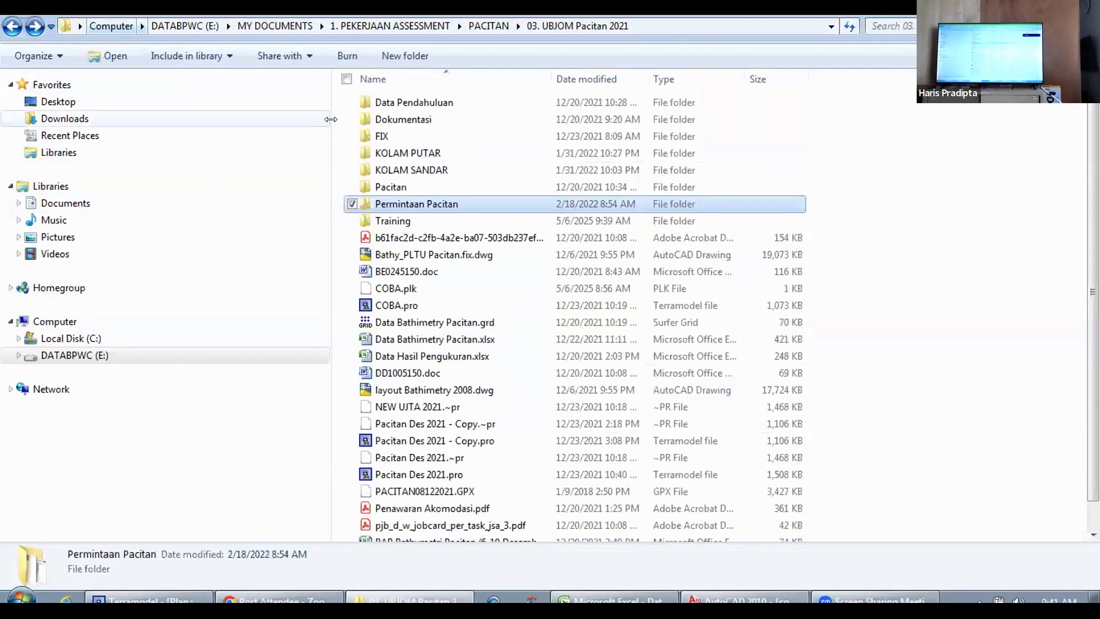
double_click(373, 135)
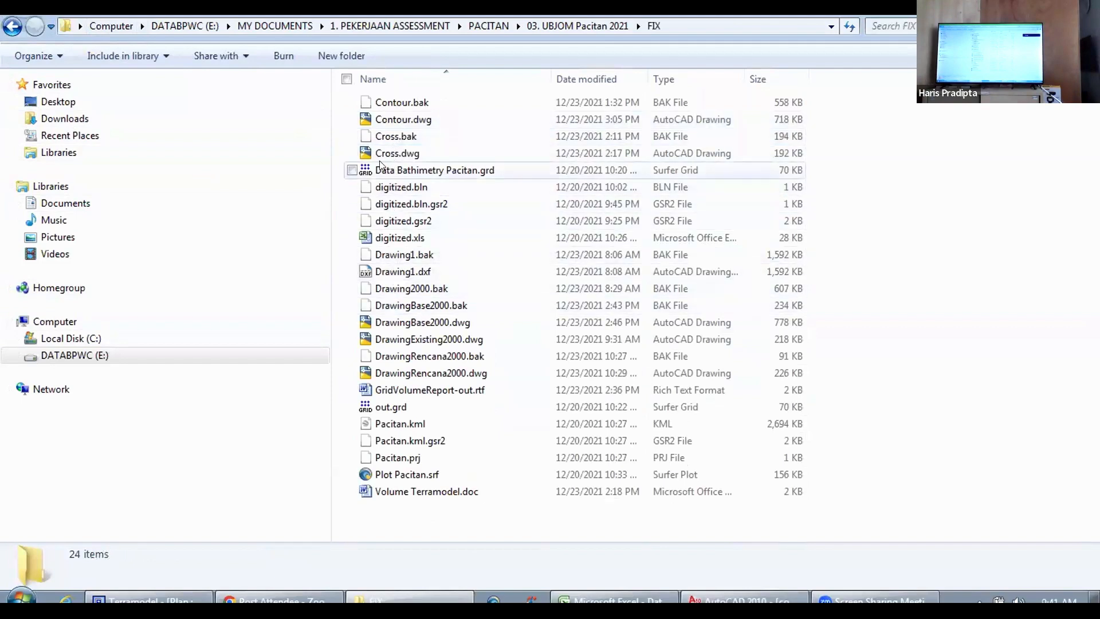
click(13, 25)
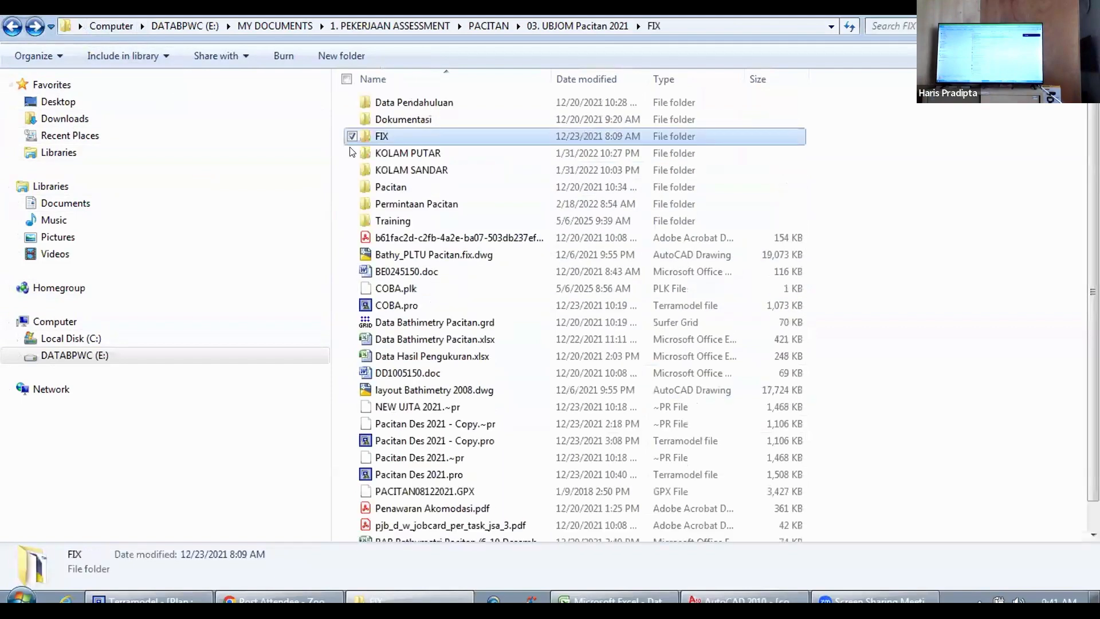
double_click(395, 103)
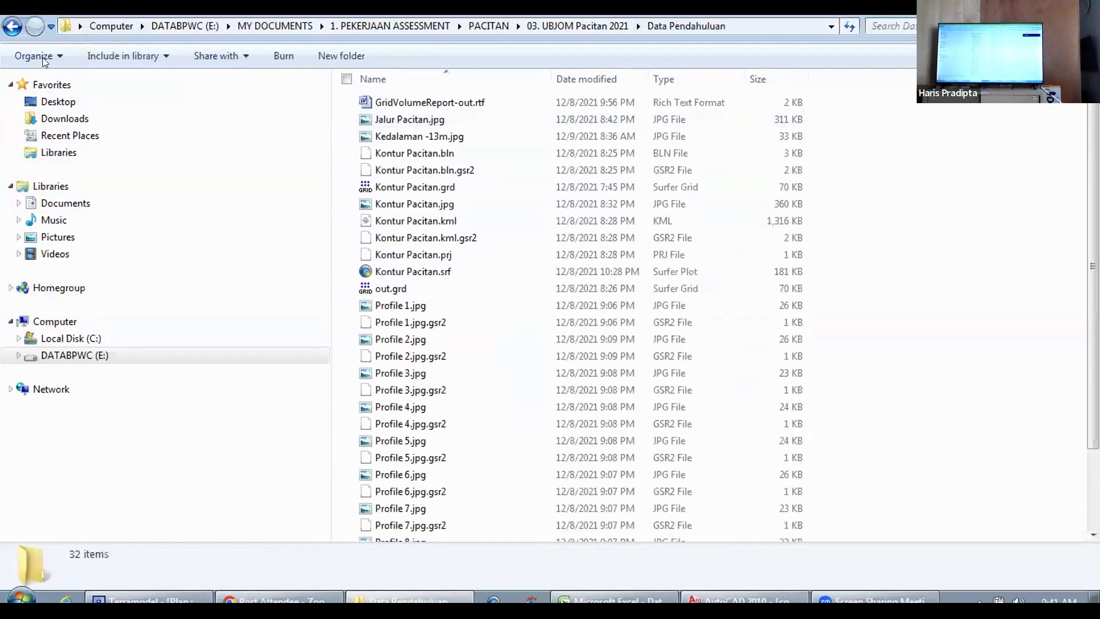
click(13, 26)
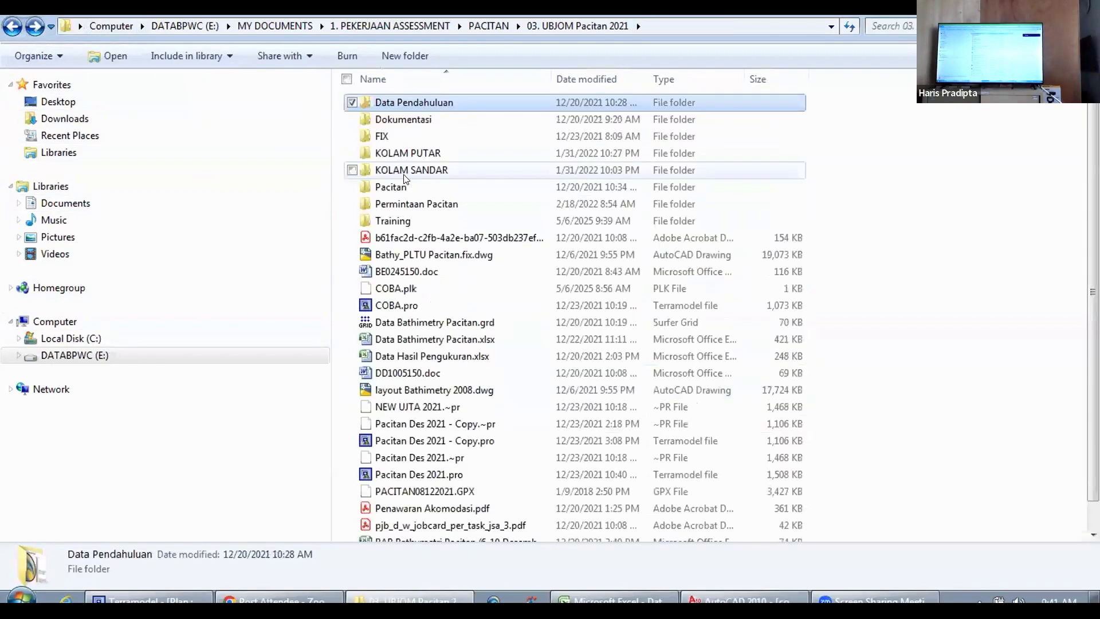
double_click(416, 206)
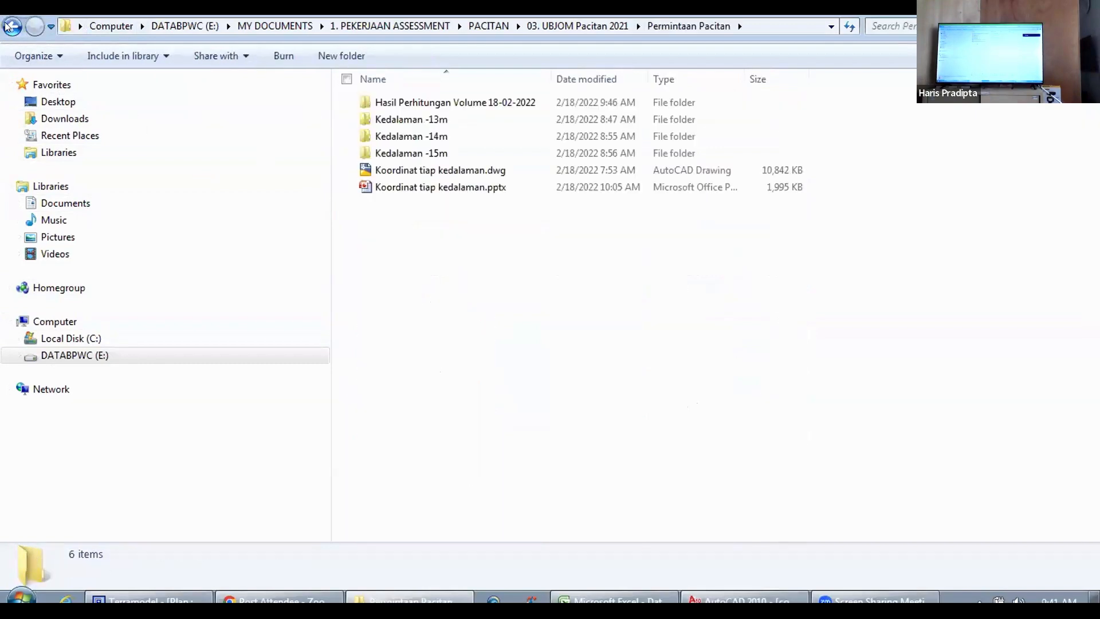
click(7, 26)
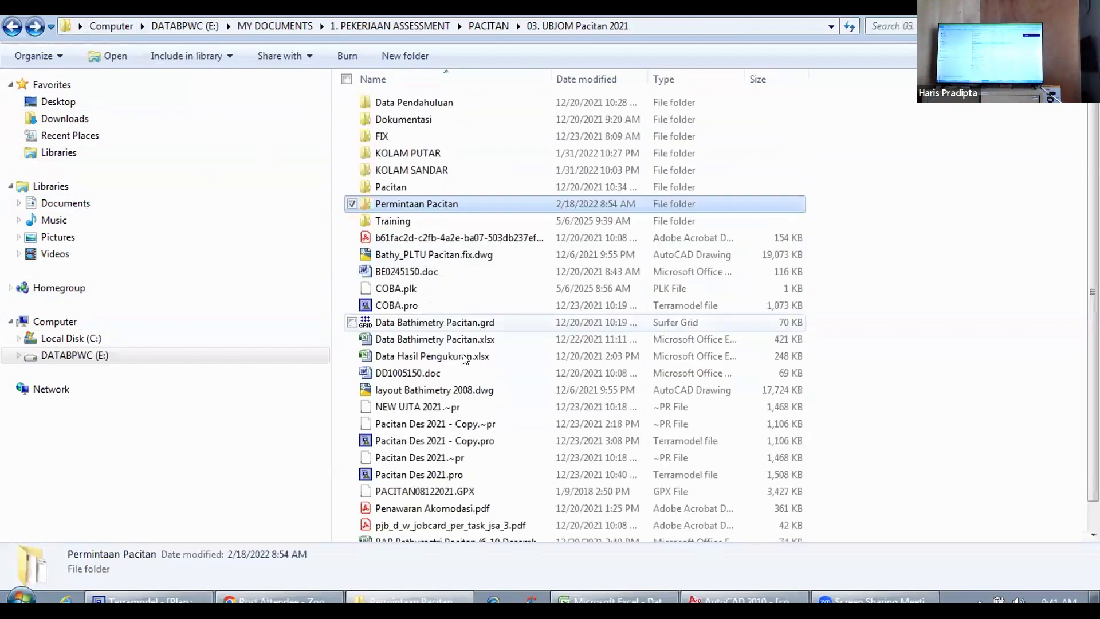
Step: Open layout Bathimetry 2008.dwg in AutoCAD, getting past the missing font and shape file requests, and view the whole site layout
double_click(425, 390)
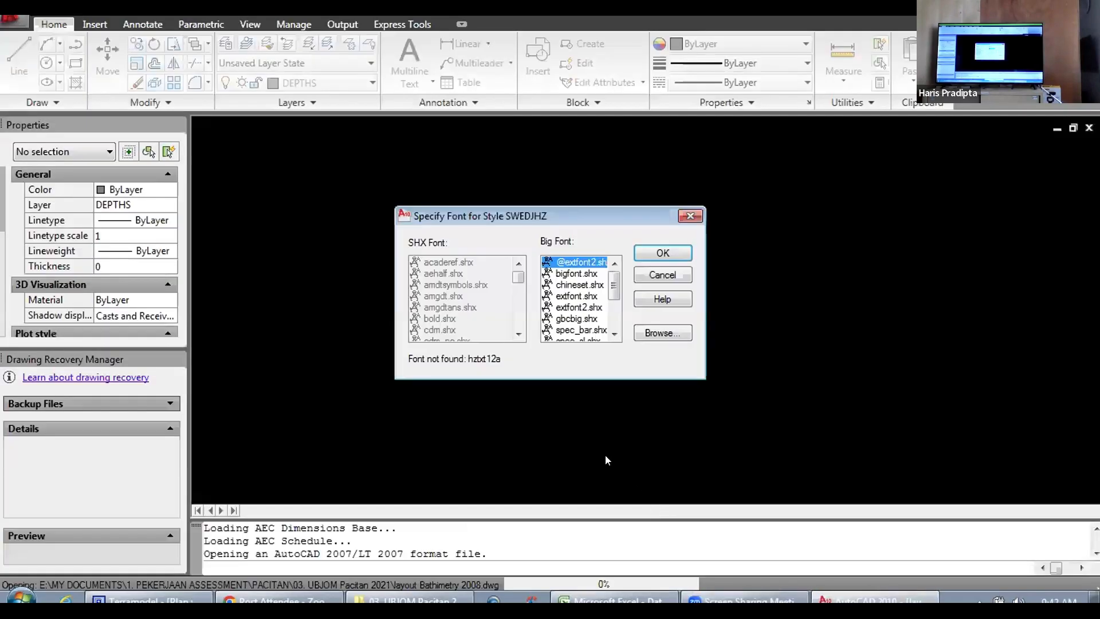
click(648, 251)
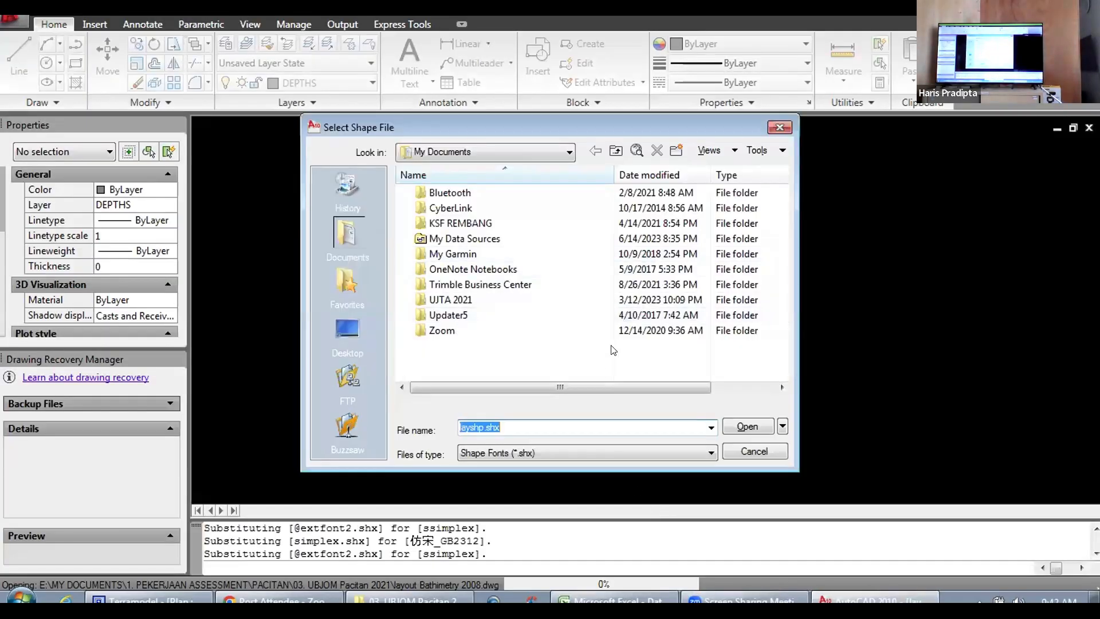
click(735, 431)
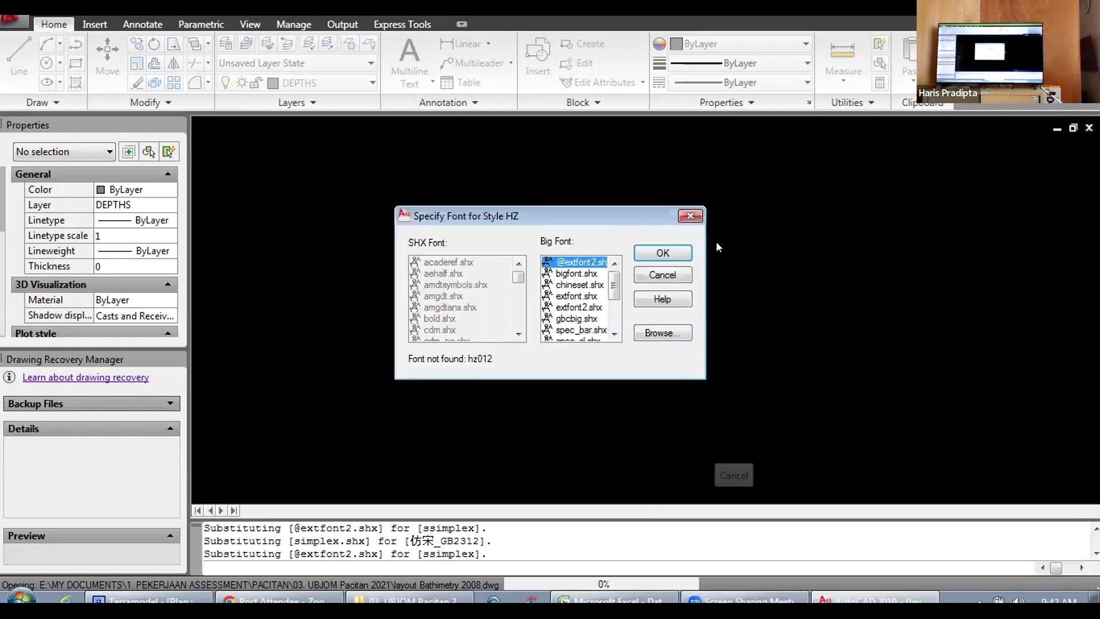
click(677, 216)
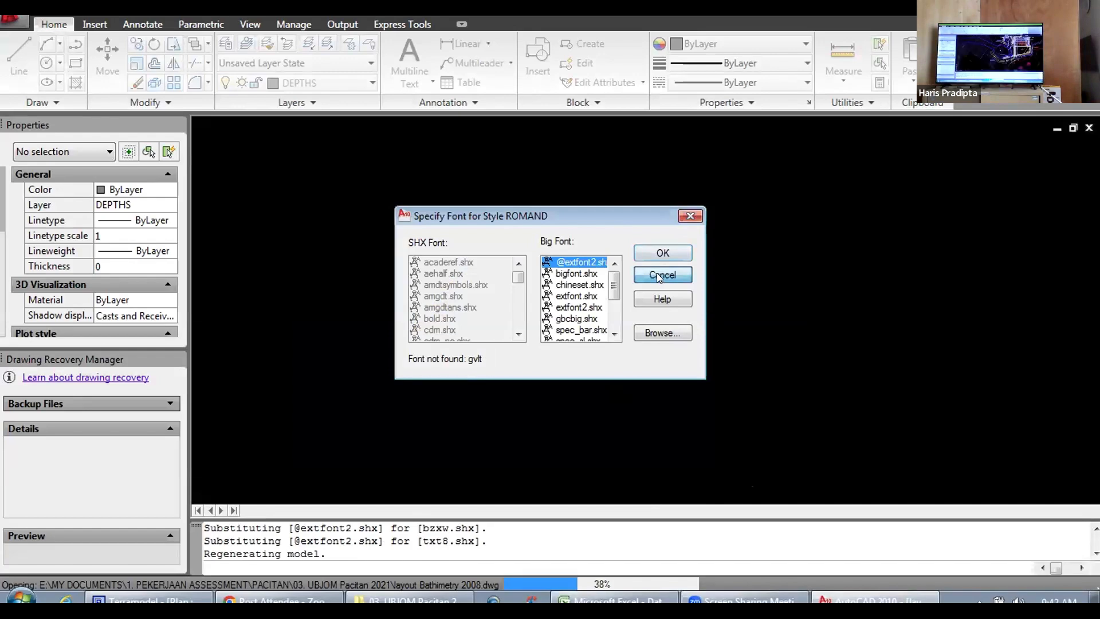
click(657, 274)
scroll(660, 282, down, 8)
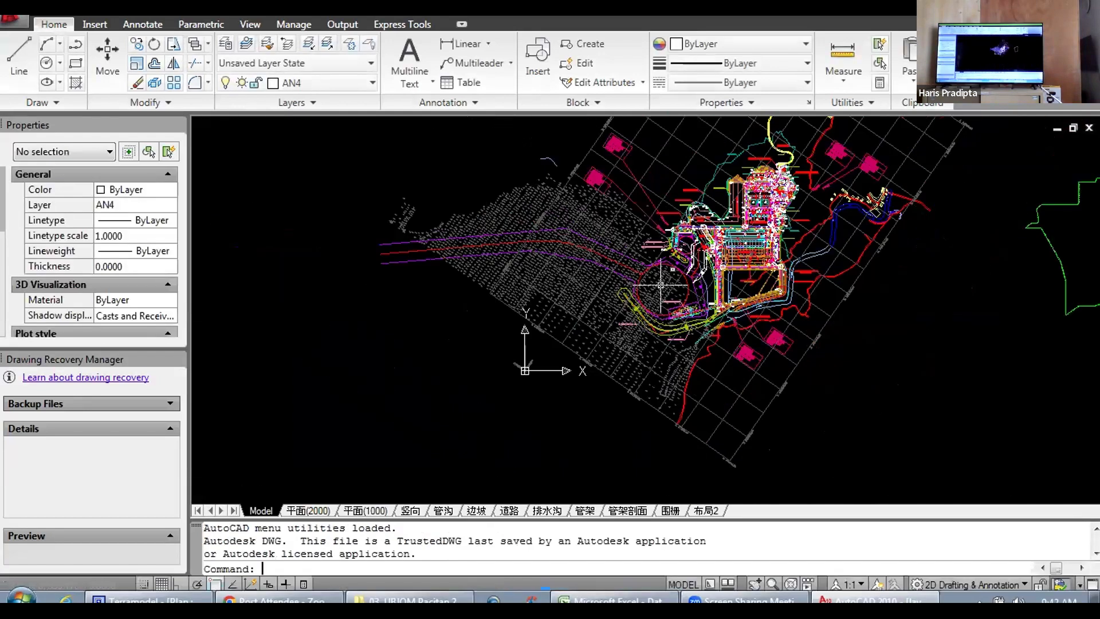
scroll(687, 243, up, 5)
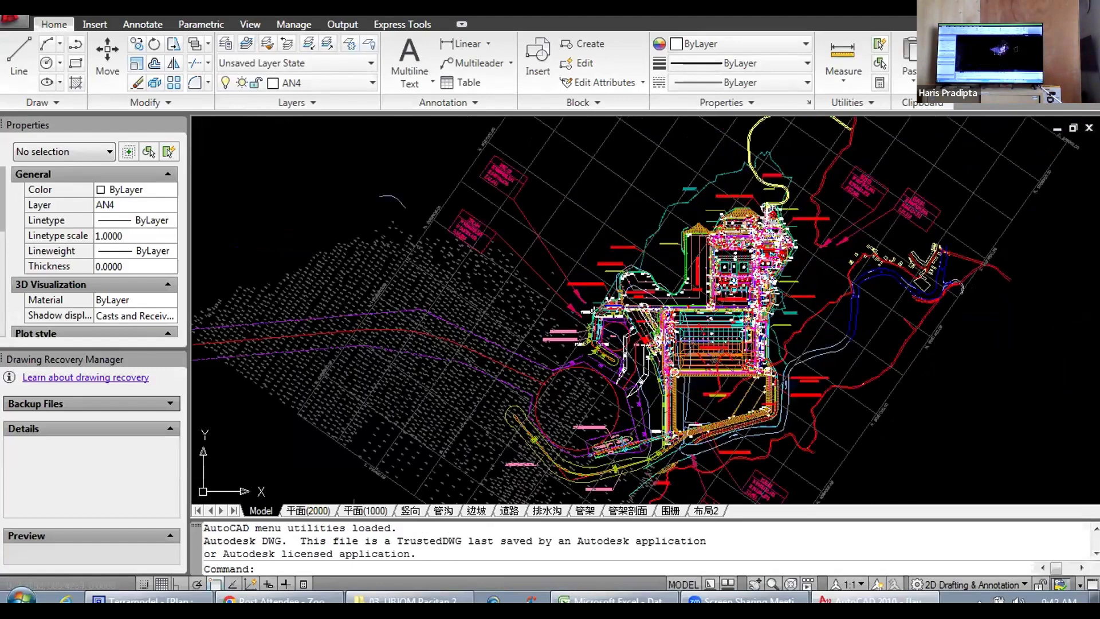
scroll(676, 258, down, 3)
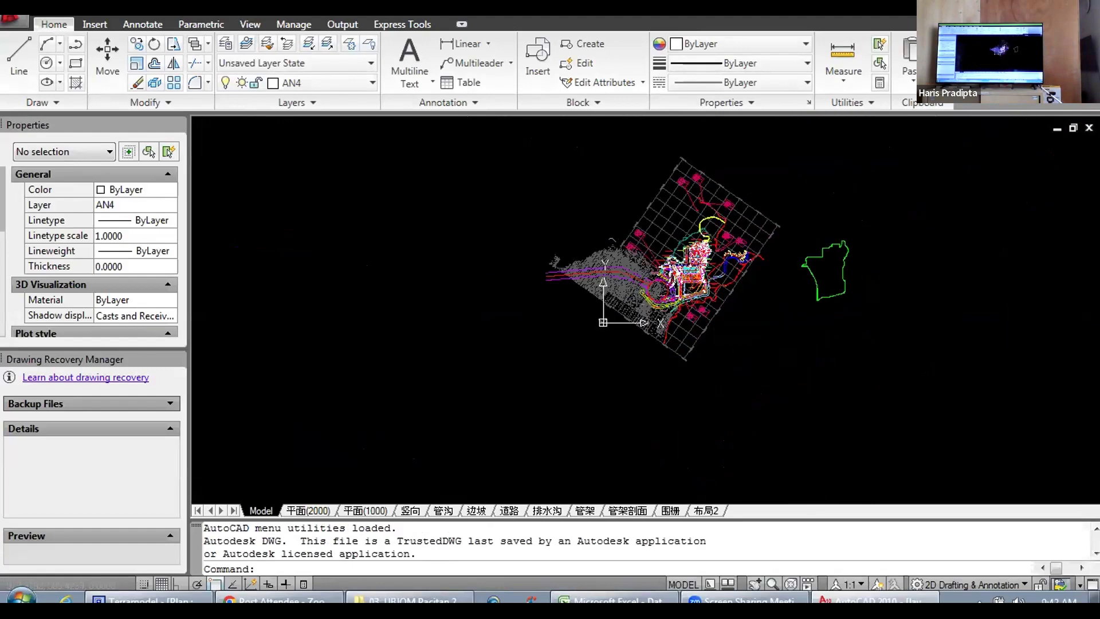
Step: Open coba potongan.dwg from the Training folder as read-only and bring both cross-section sheets into view
click(16, 22)
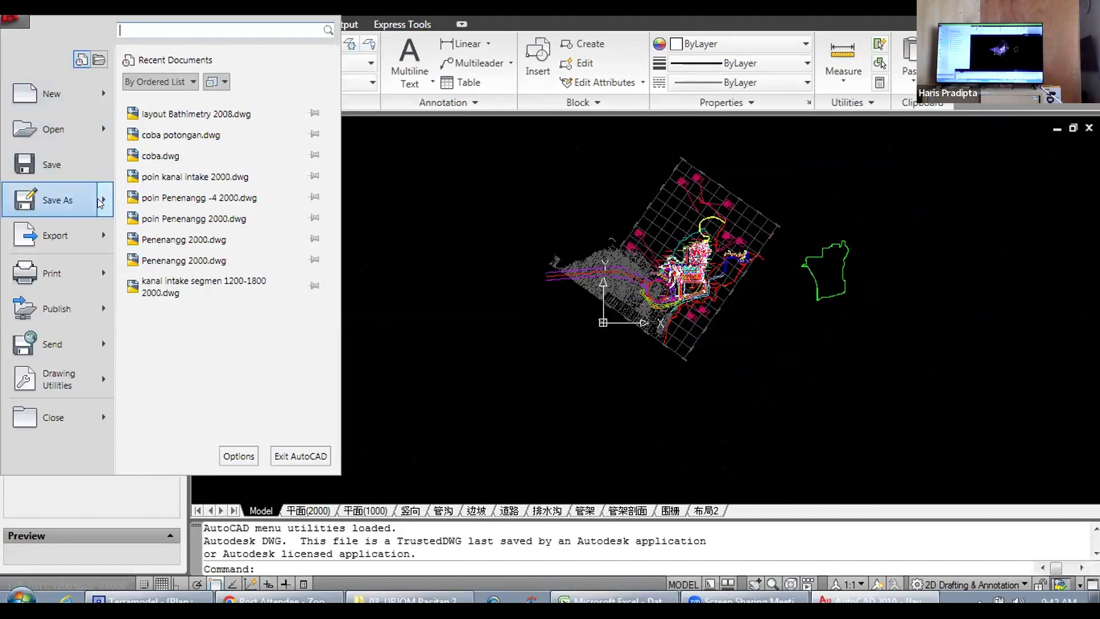
click(69, 130)
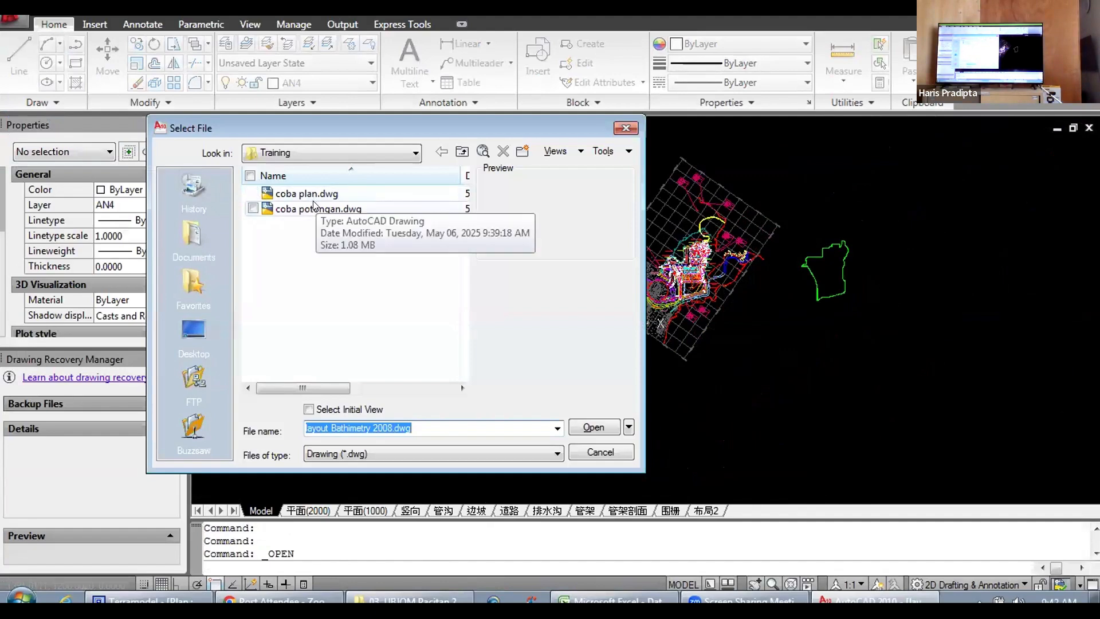
click(316, 209)
click(585, 430)
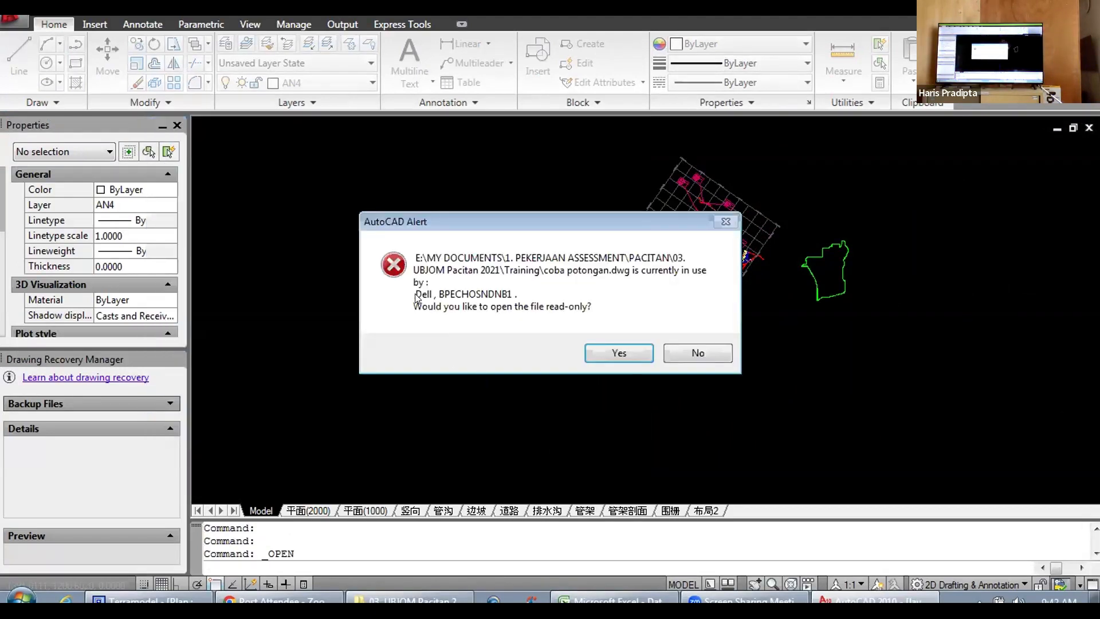
click(620, 353)
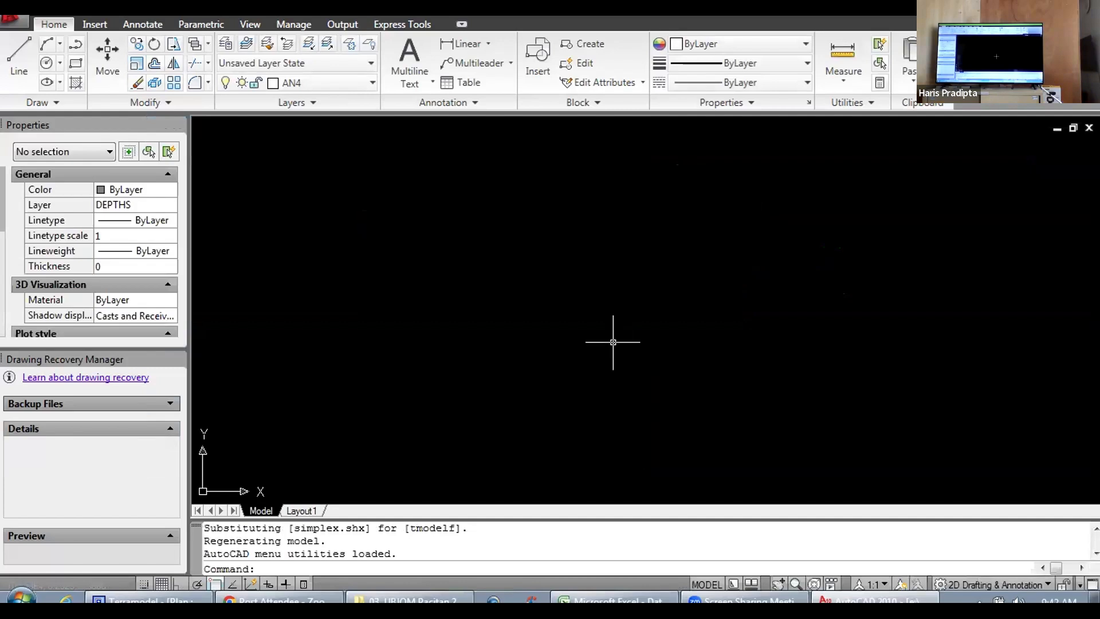
scroll(393, 401, up, 10)
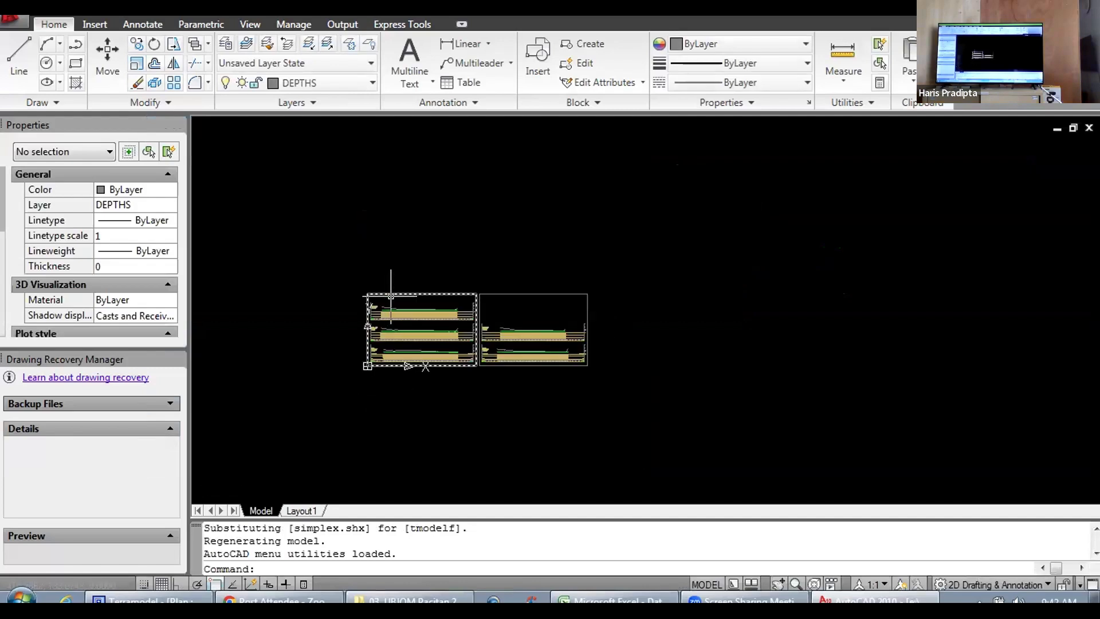
scroll(390, 285, down, 5)
scroll(493, 275, up, 10)
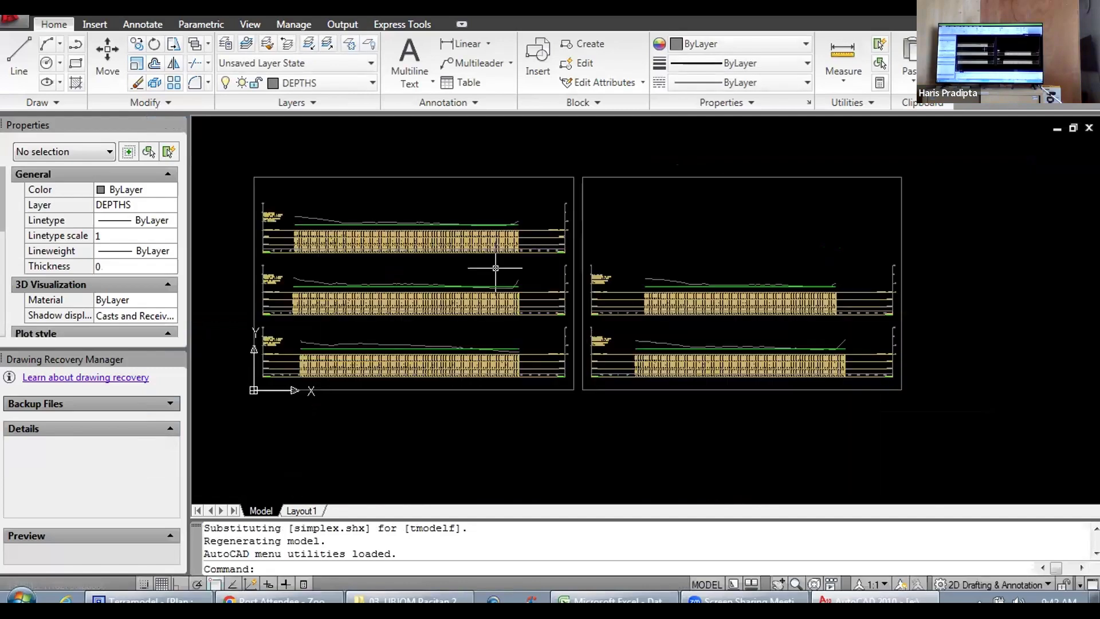
scroll(639, 216, down, 5)
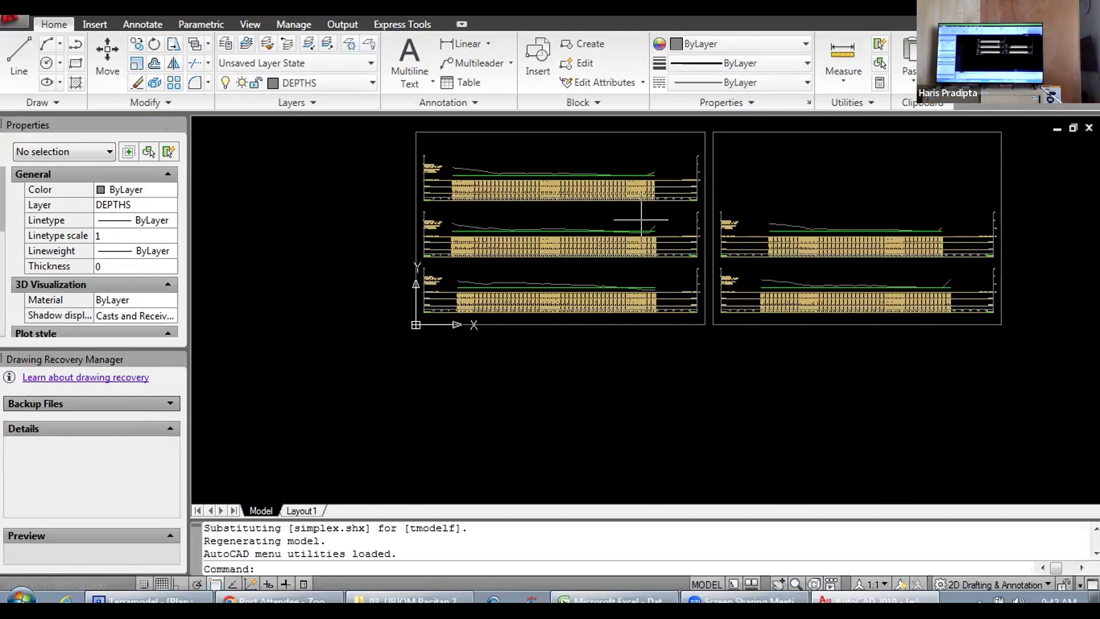
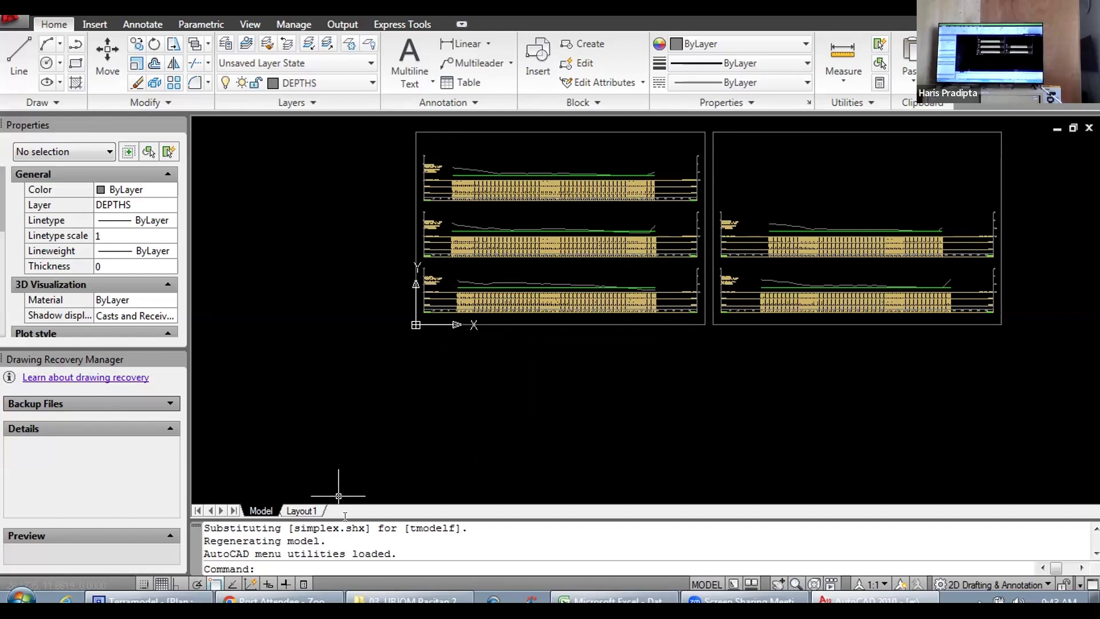
Step: Switch to Windows Explorer and look through the PLTA BAKARU folder under 1. PEKERJAAN ASSESSMENT for a reference drawing
click(409, 599)
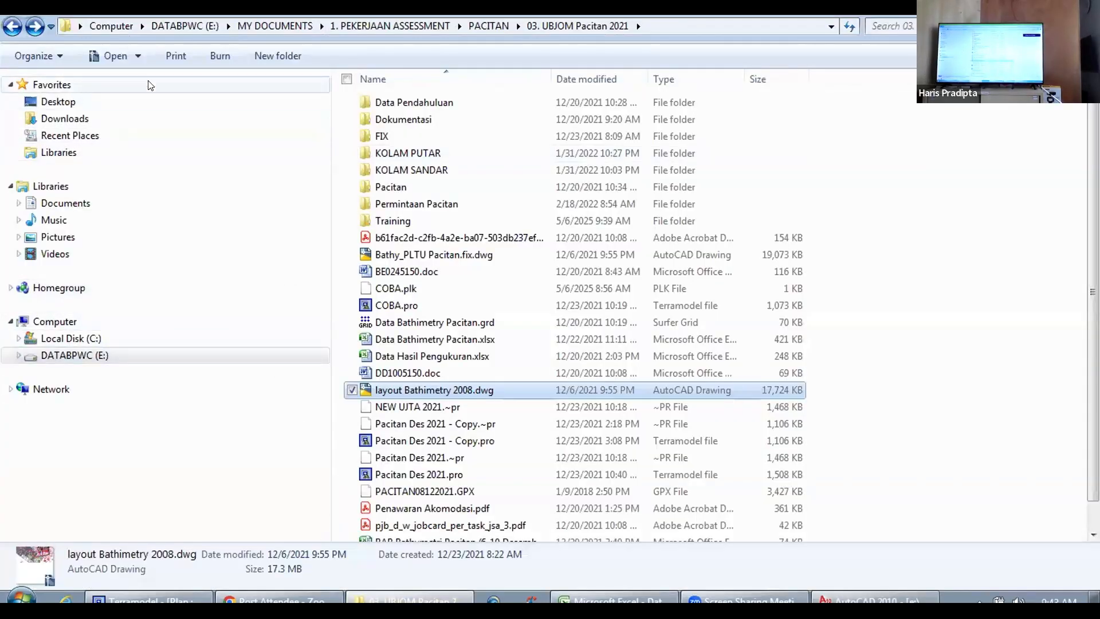
click(11, 26)
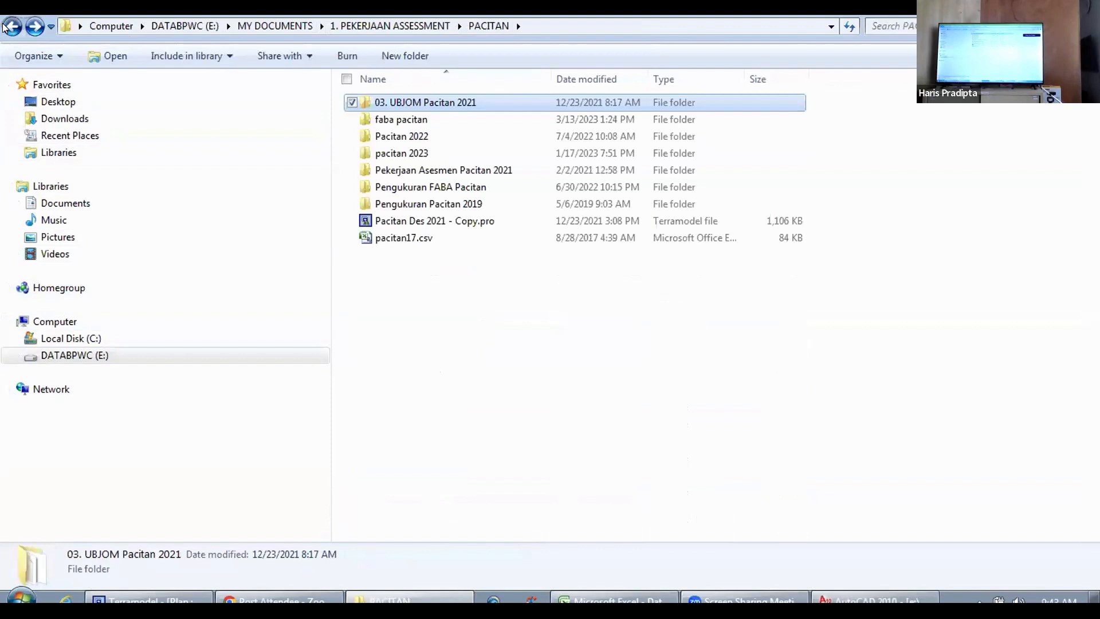
click(6, 27)
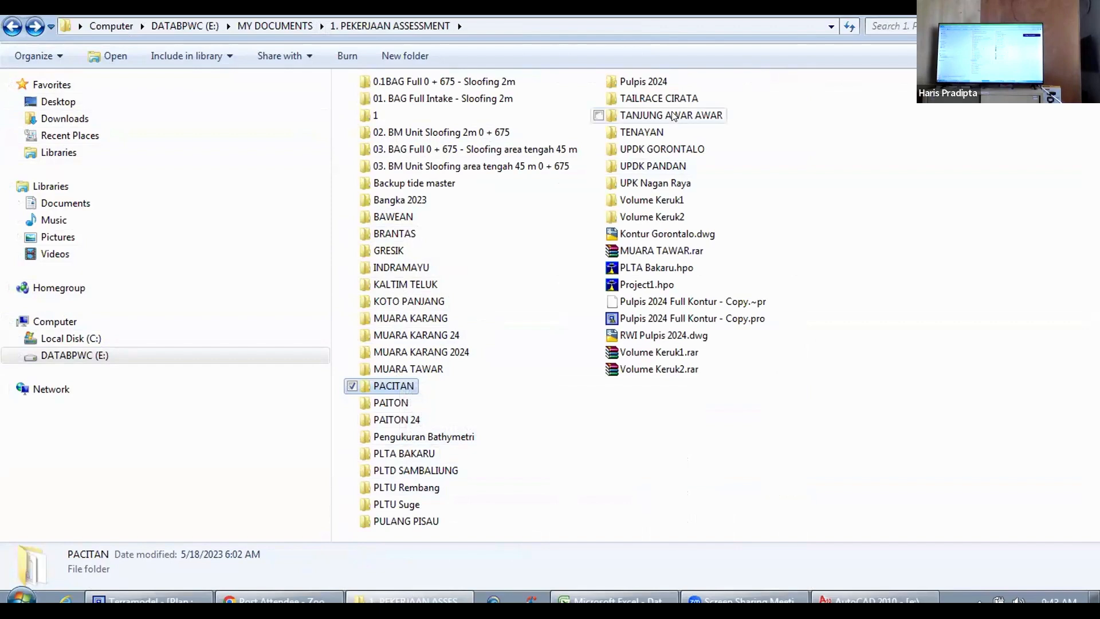
double_click(405, 454)
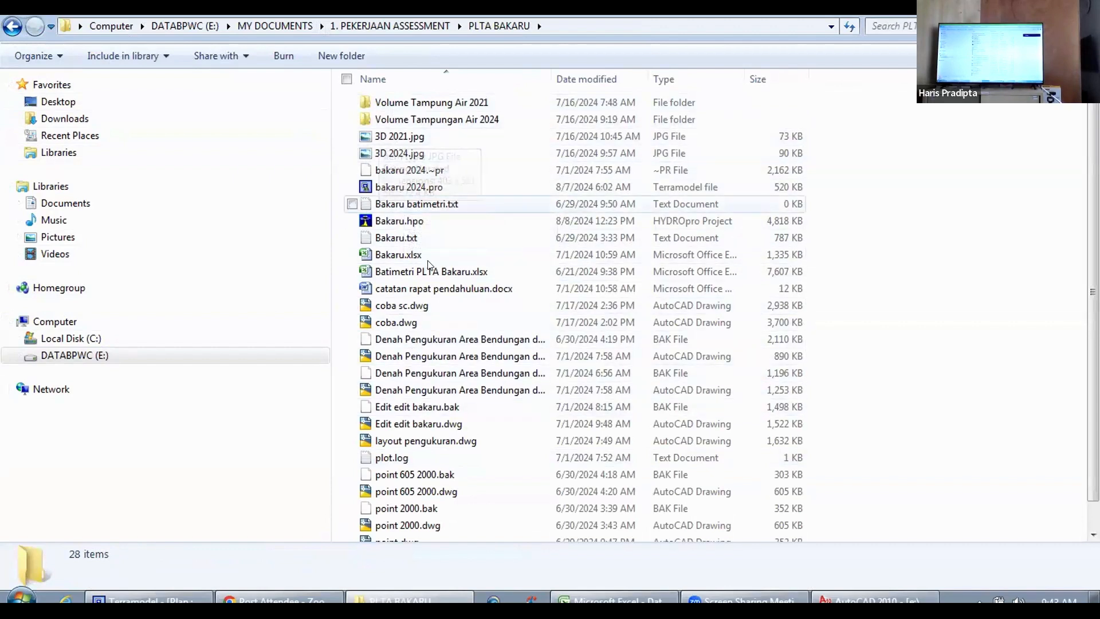
scroll(435, 344, down, 1)
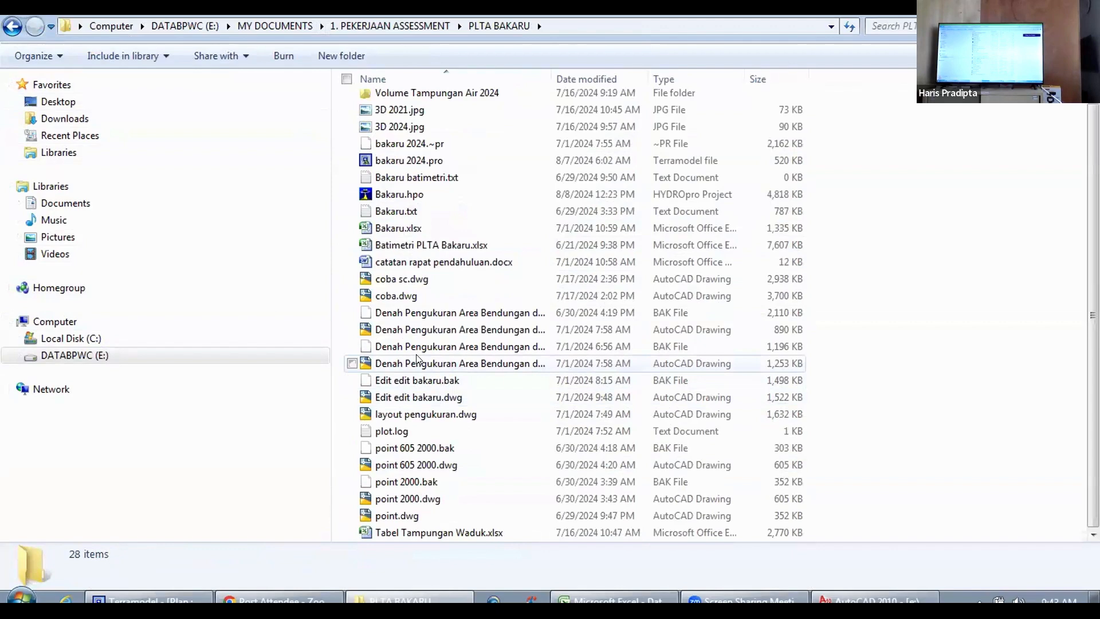
scroll(415, 354, up, 1)
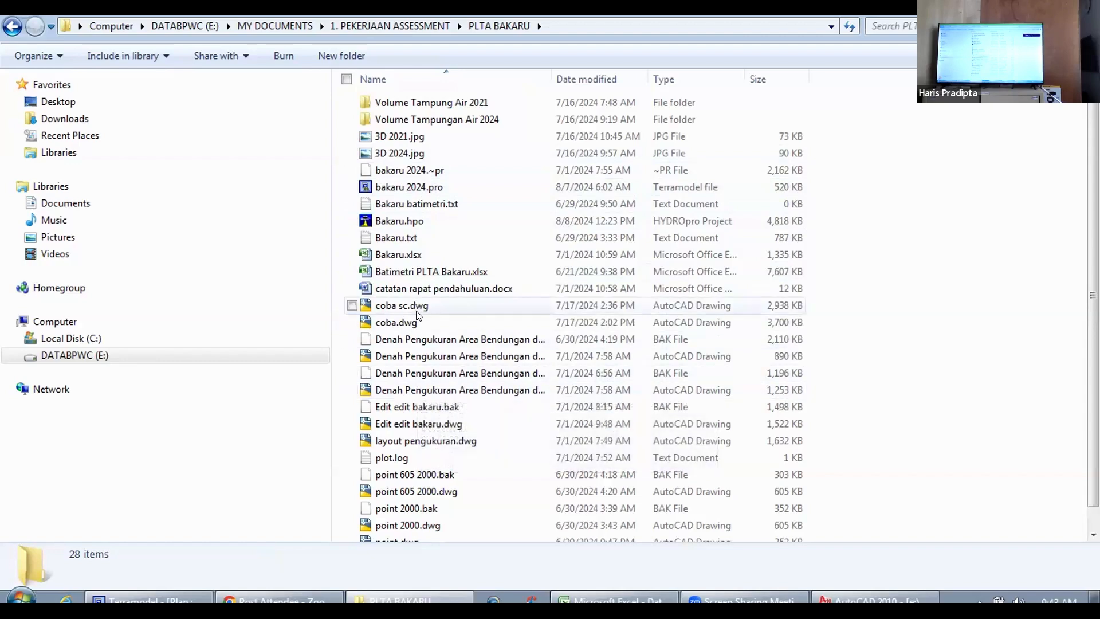
click(16, 26)
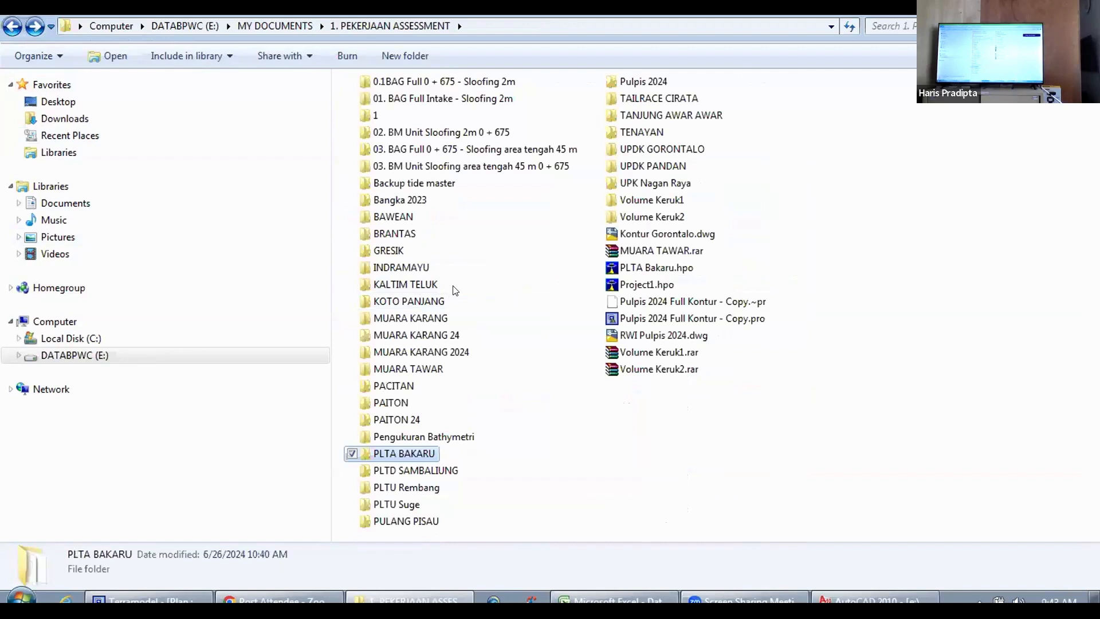
Step: Open XSec2.dwg from the 2021 folder of KOTO PANJANG in AutoCAD
double_click(408, 300)
double_click(370, 102)
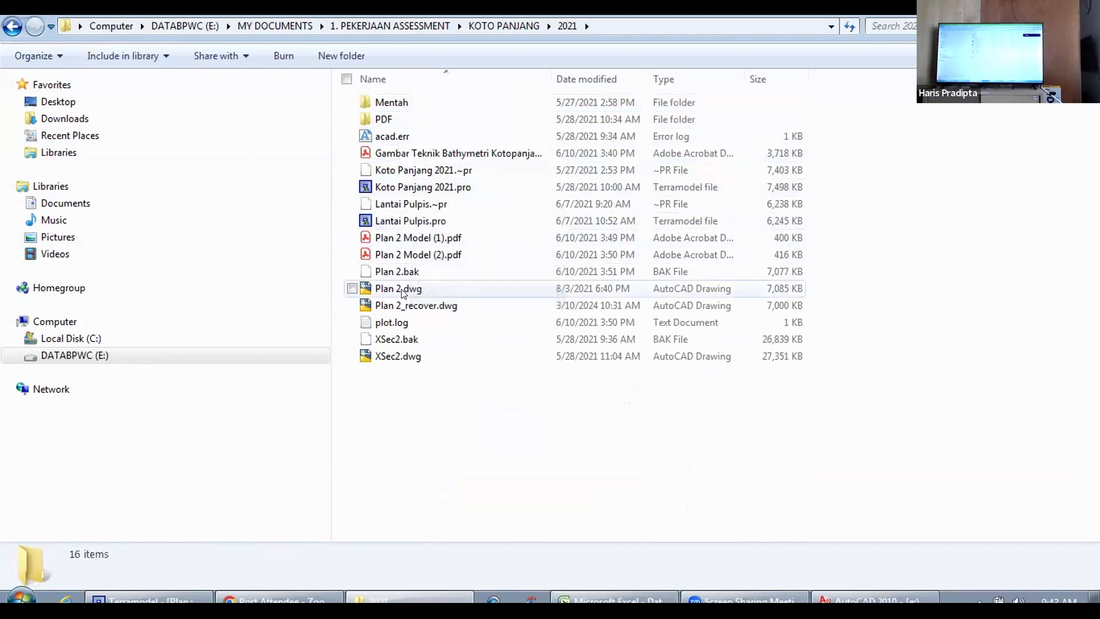
double_click(392, 356)
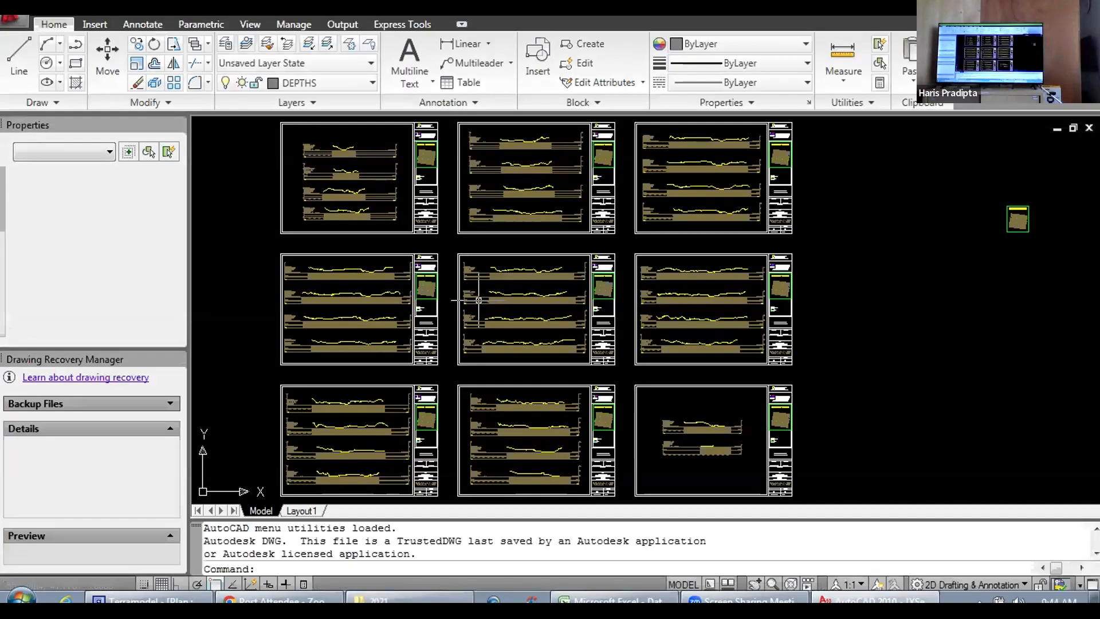
Step: Examine the Koto Panjang cross-section sheets, including their profiles, scale and sheet number blocks, and legend
scroll(681, 267, up, 6)
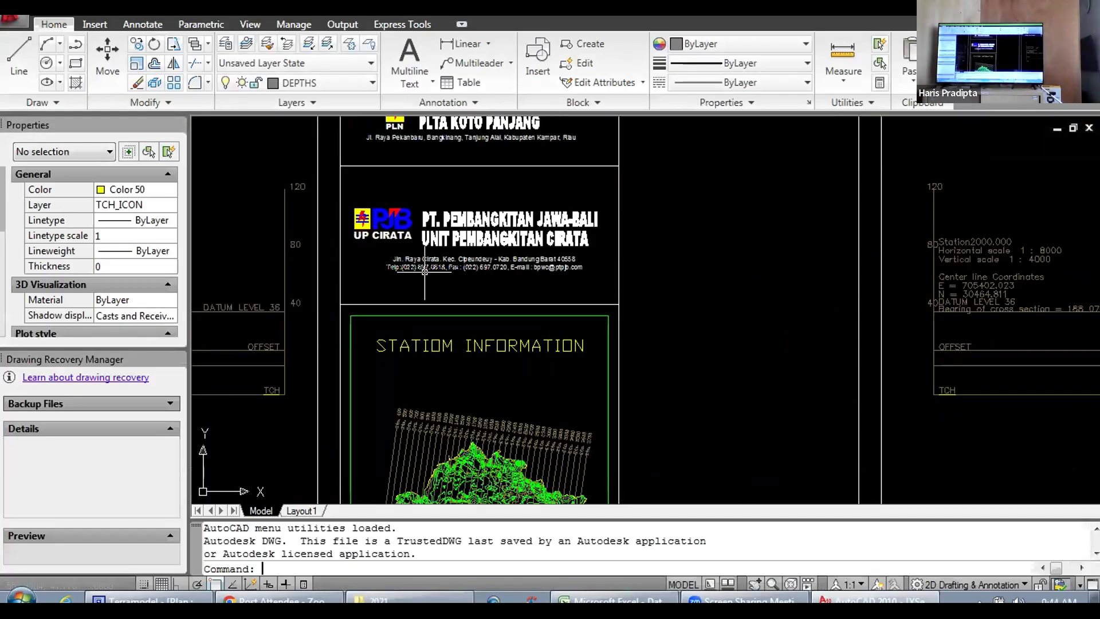
scroll(532, 252, down, 5)
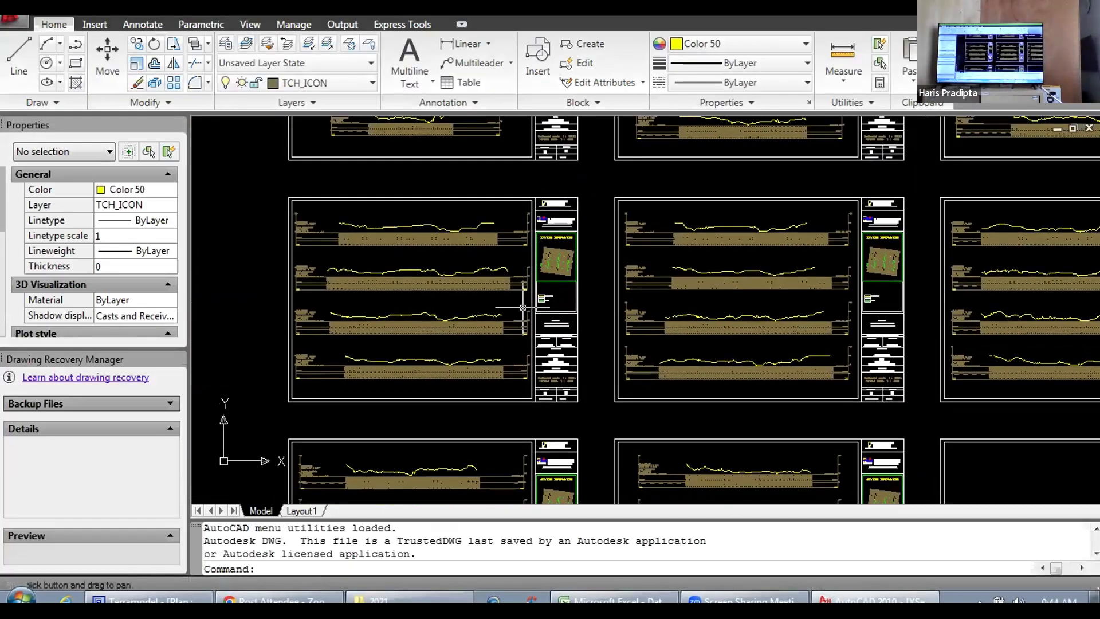
scroll(532, 252, up, 4)
scroll(560, 310, down, 6)
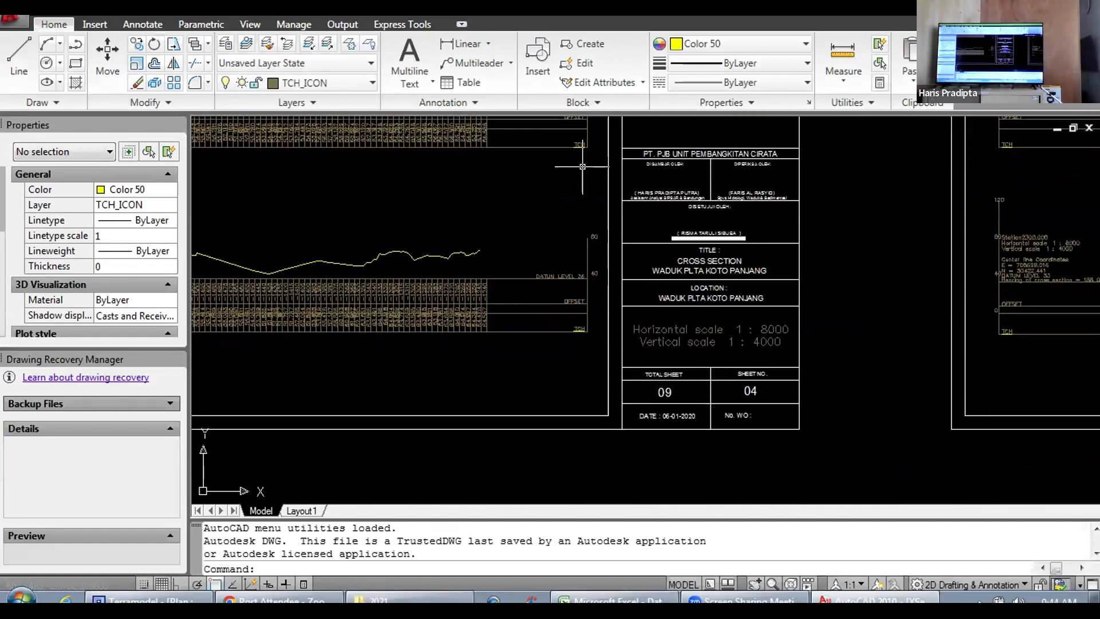
scroll(580, 312, up, 6)
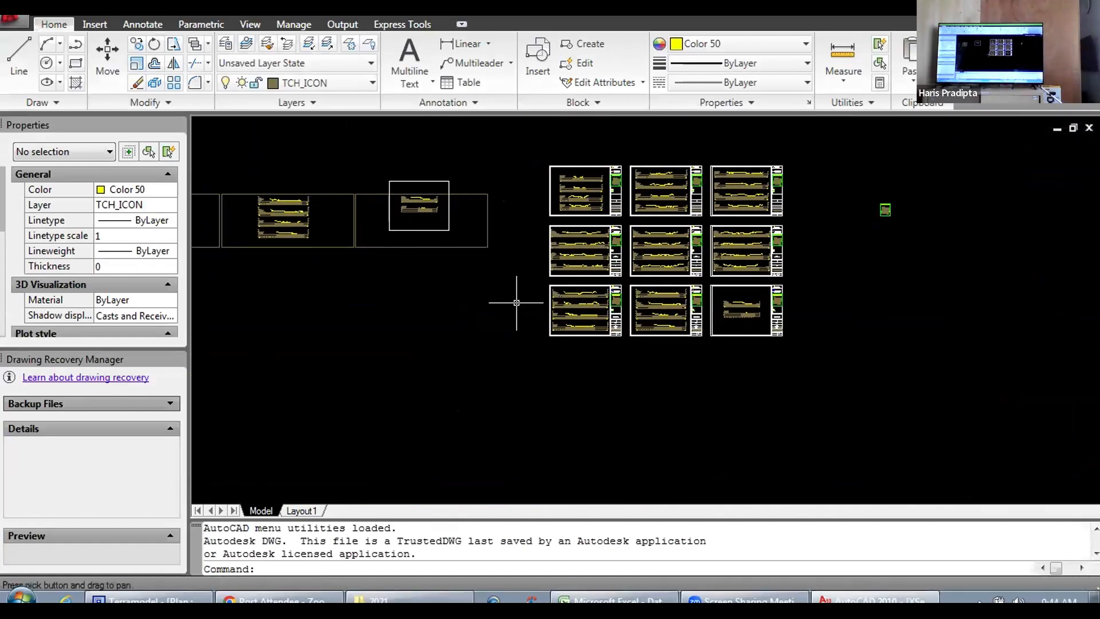
scroll(580, 312, up, 6)
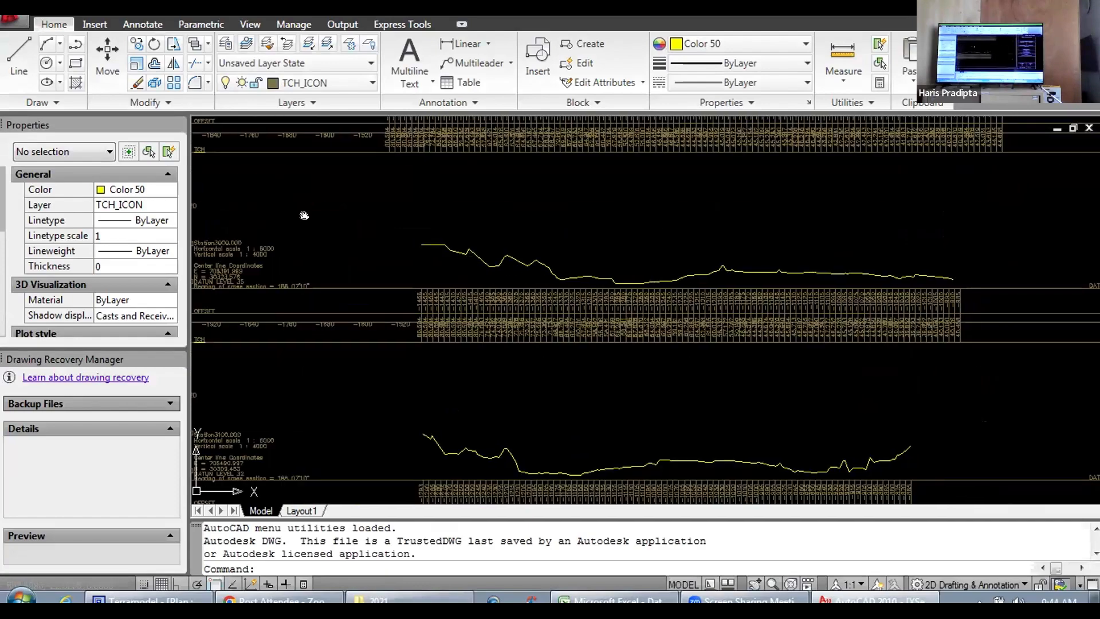
scroll(622, 337, down, 8)
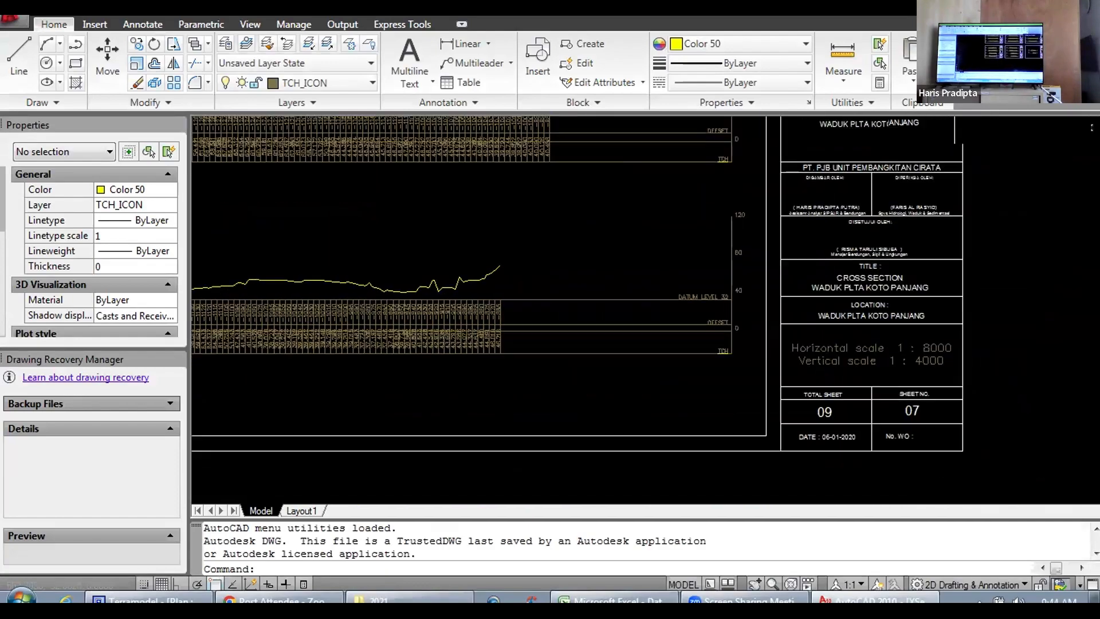
scroll(668, 277, up, 8)
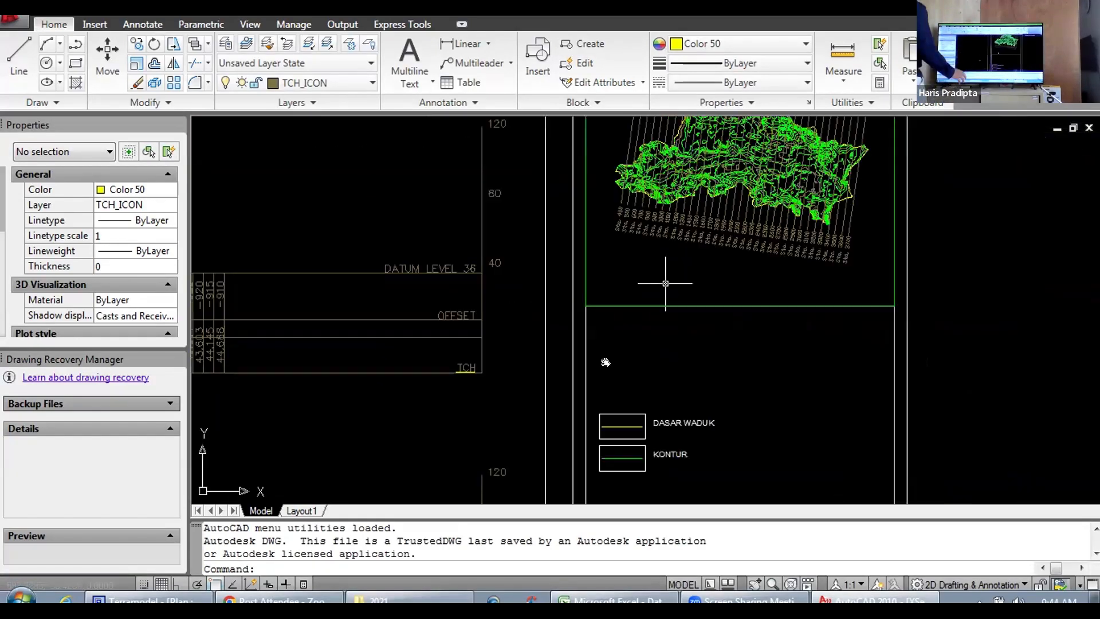
scroll(590, 381, down, 5)
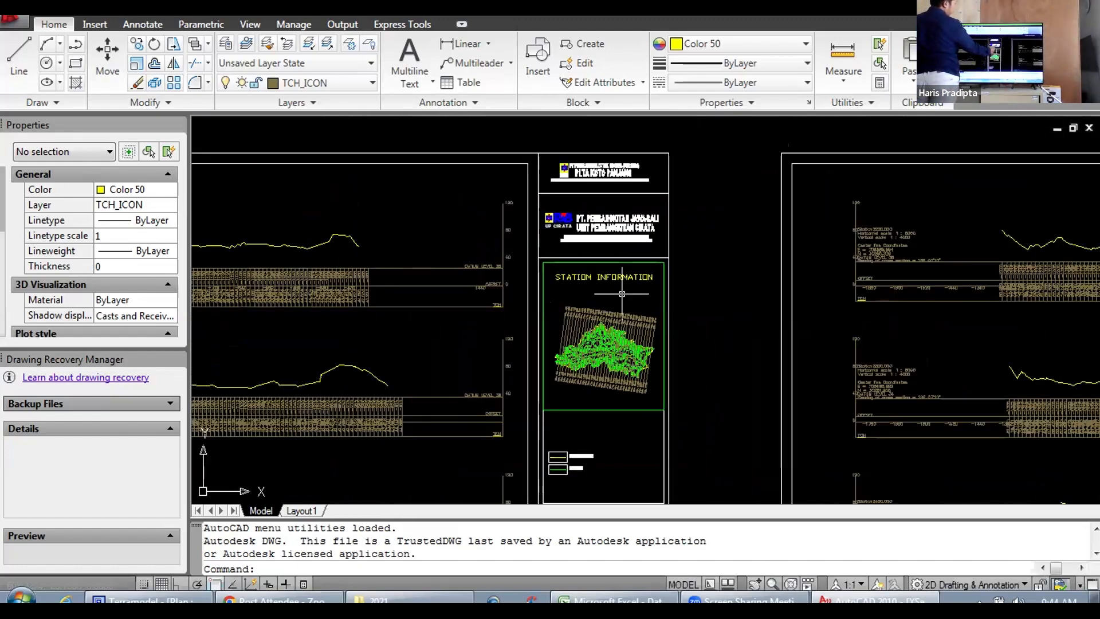
Step: Examine the sheet's title block from the company headers through the station information map and legend to the project title and approval fields
scroll(616, 248, up, 6)
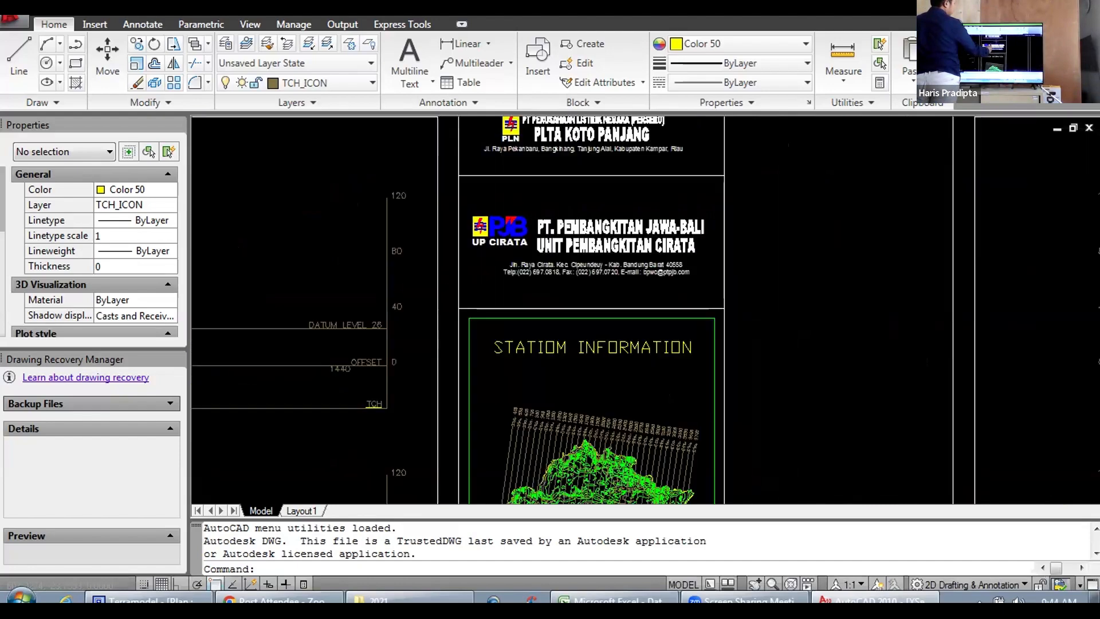
scroll(587, 223, up, 4)
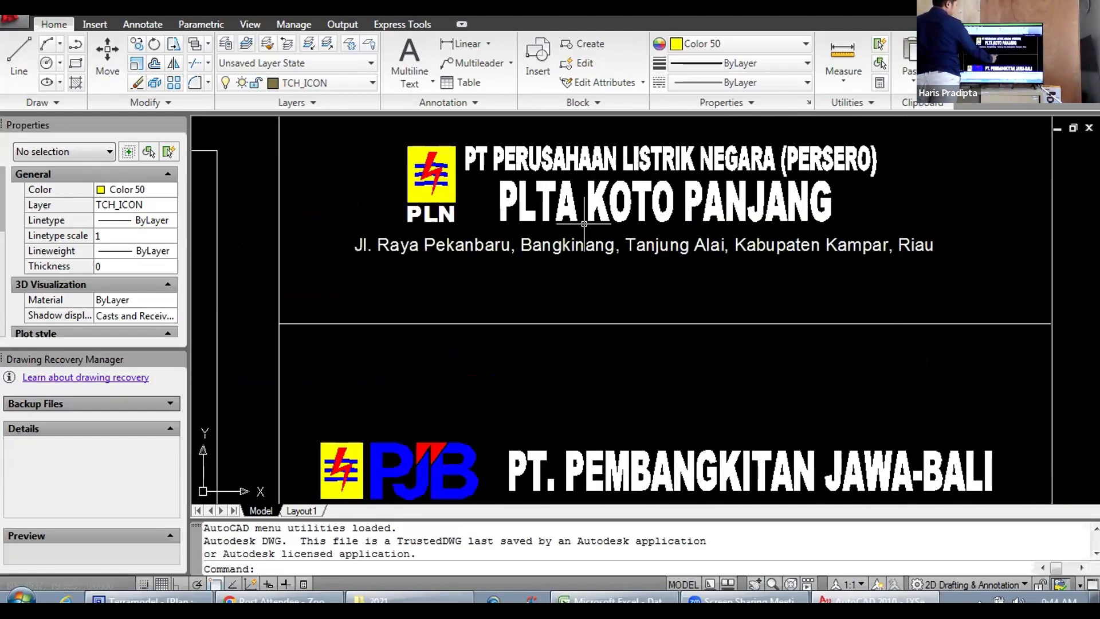
scroll(603, 268, down, 3)
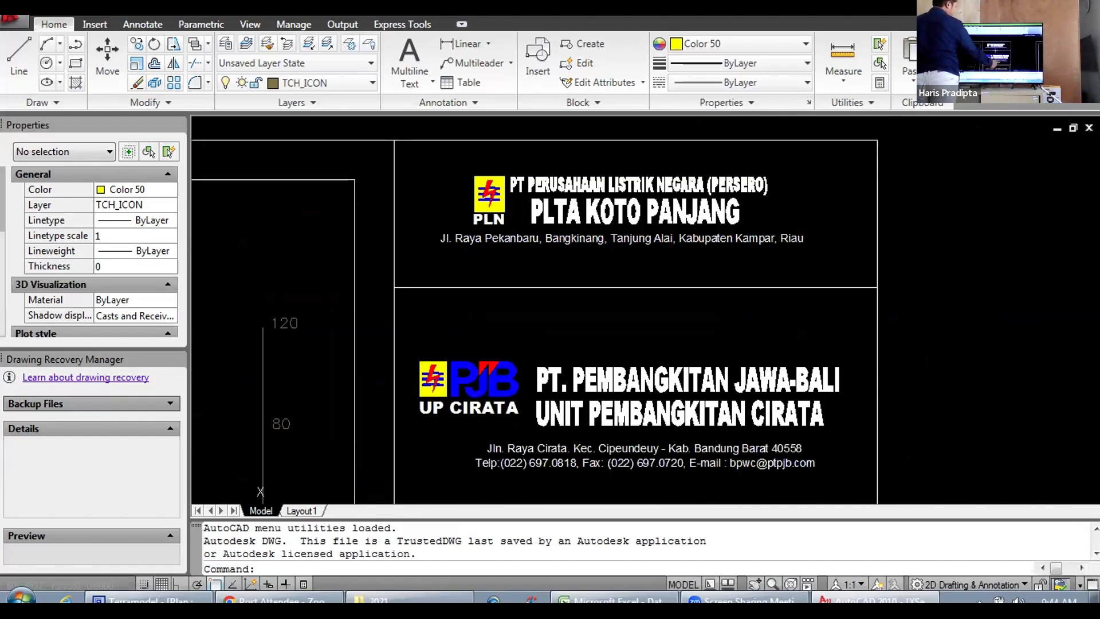
scroll(608, 281, down, 4)
drag(614, 358, 571, 204)
drag(583, 394, 564, 249)
drag(568, 319, 575, 241)
drag(550, 347, 563, 237)
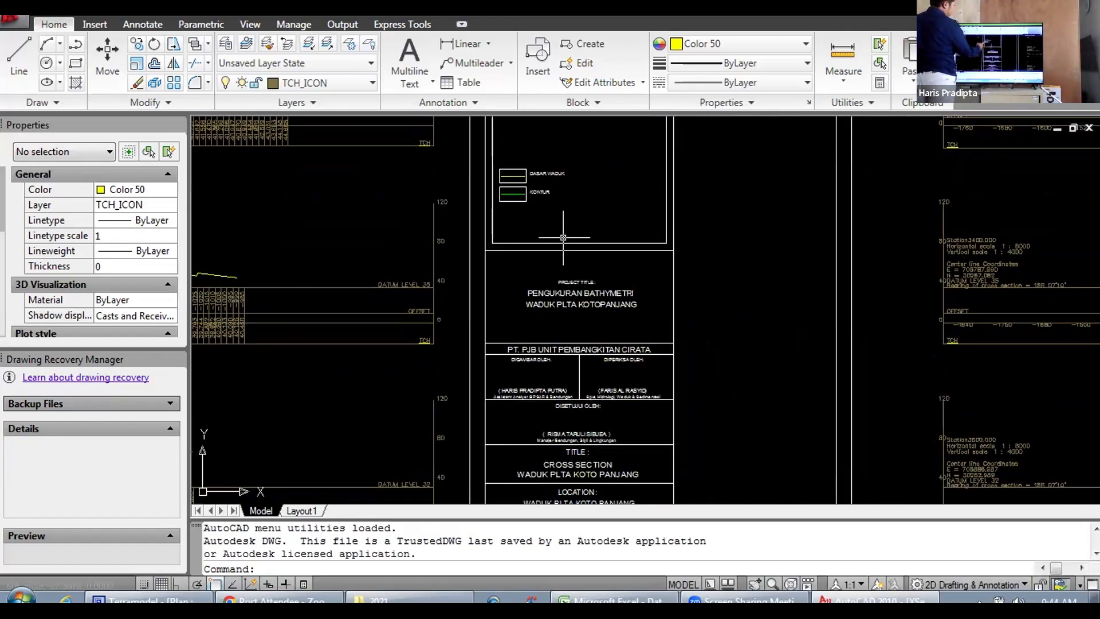
scroll(523, 186, up, 4)
drag(560, 120, 523, 482)
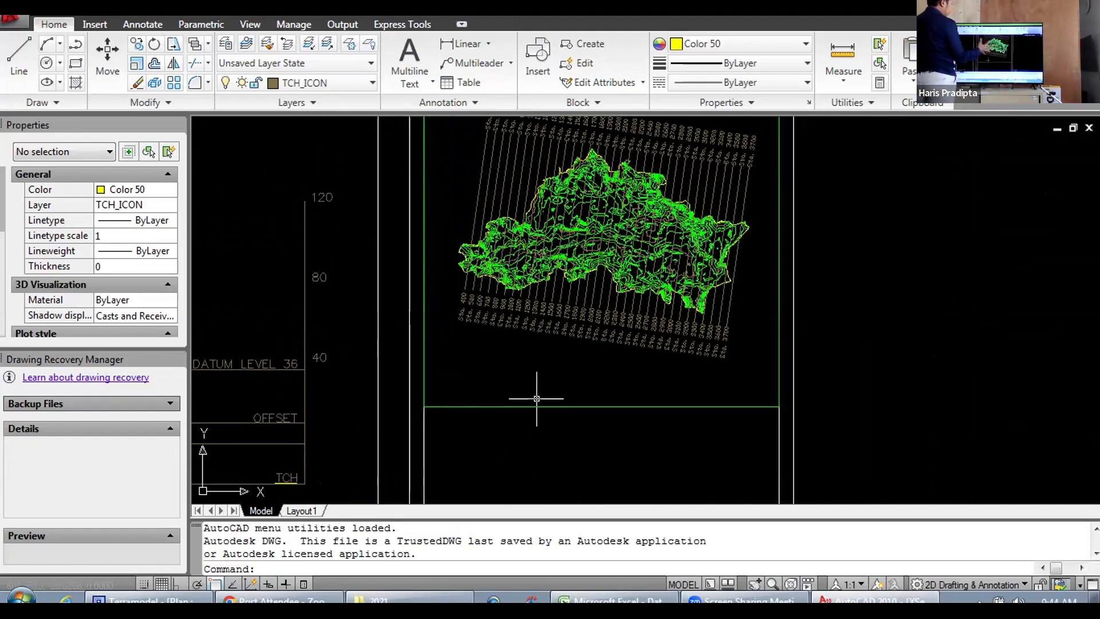
scroll(537, 398, down, 5)
scroll(535, 317, up, 2)
scroll(535, 316, up, 2)
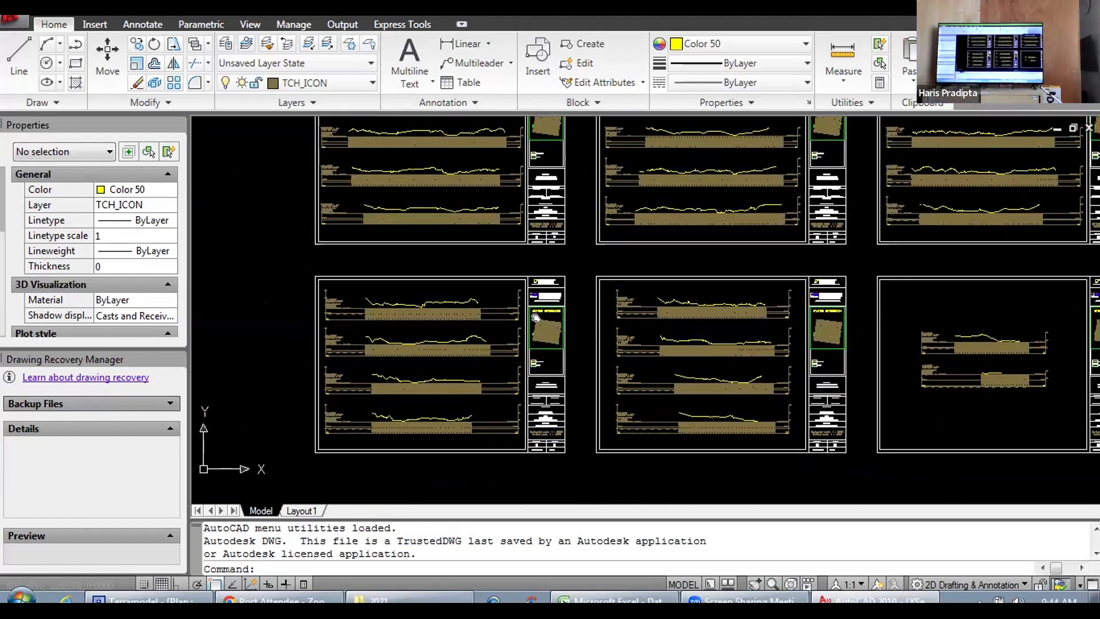
Step: Select the complete first cross-section sheet in the lowest row, including its frame and title block, and copy it to the clipboard
click(312, 257)
click(315, 263)
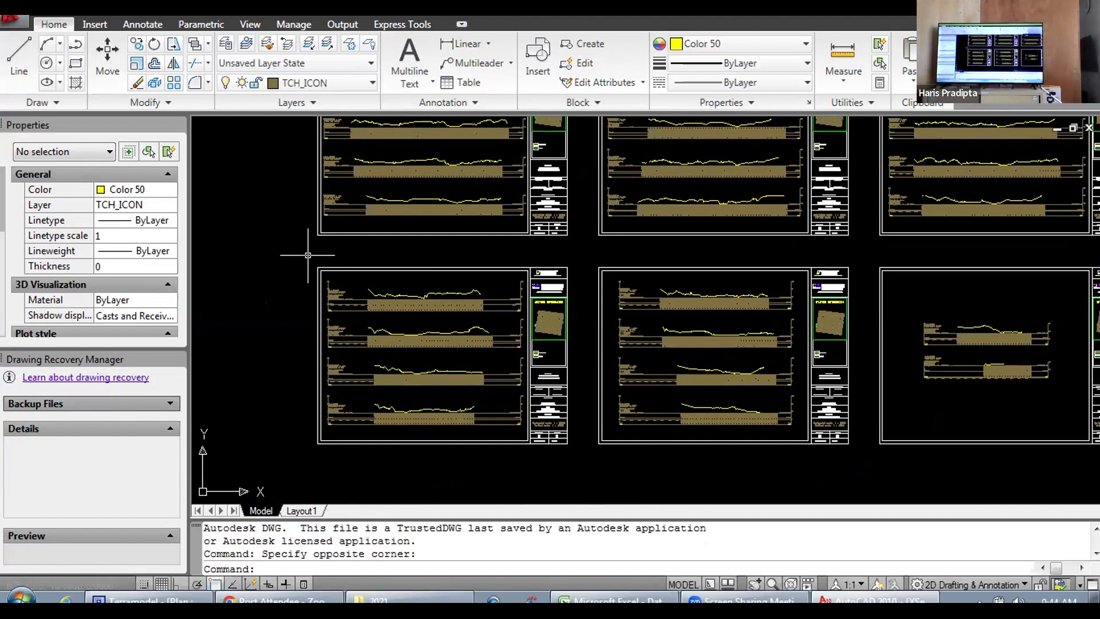
click(307, 254)
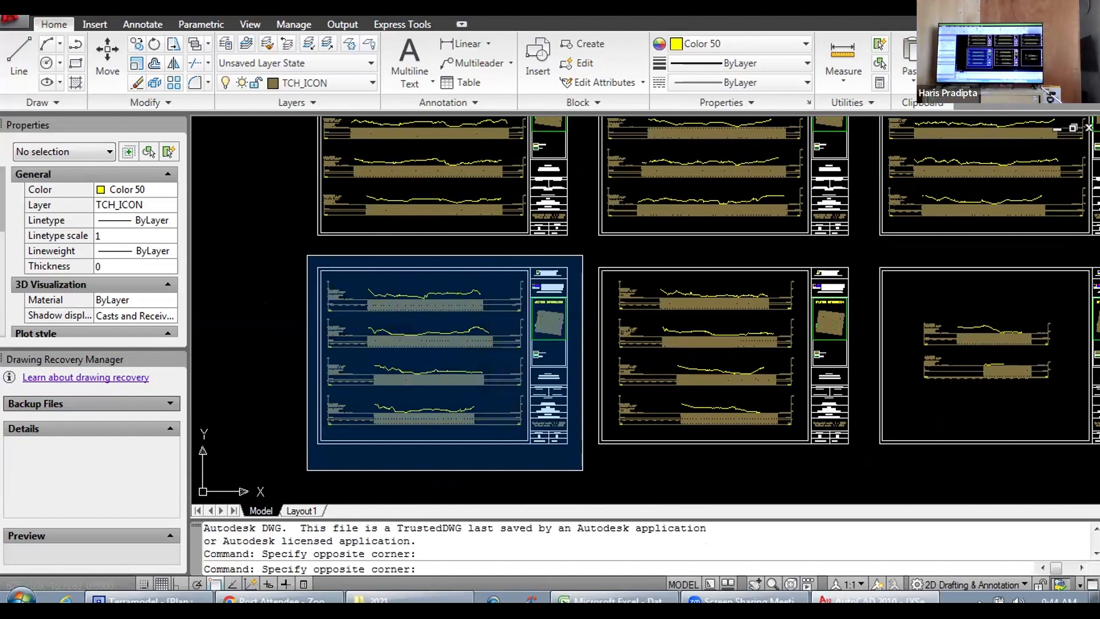
click(583, 469)
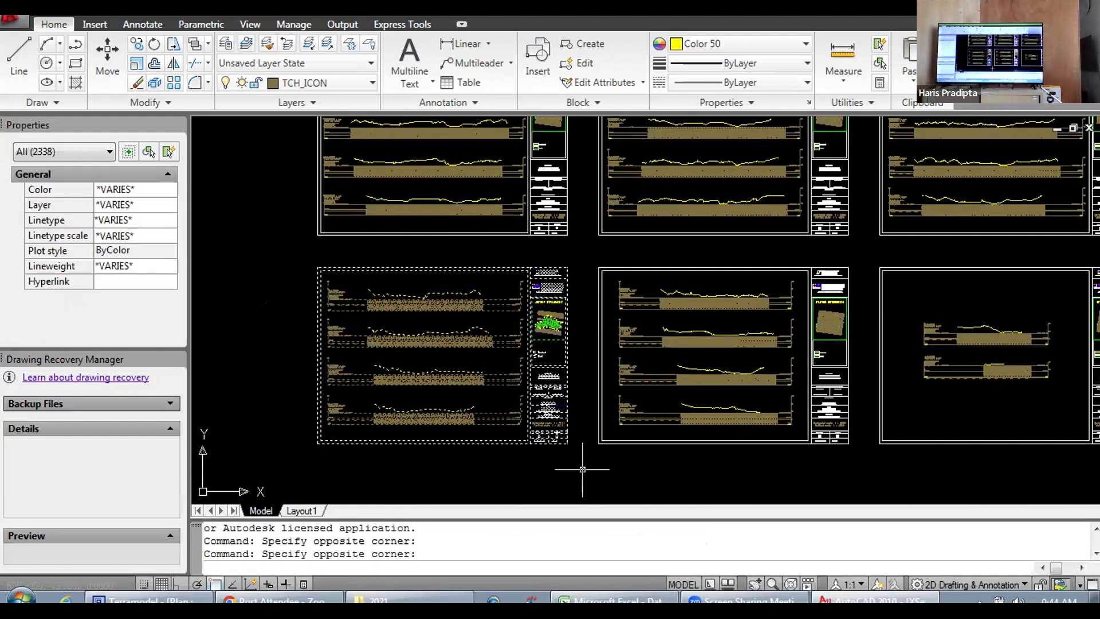
key(ctrl+c)
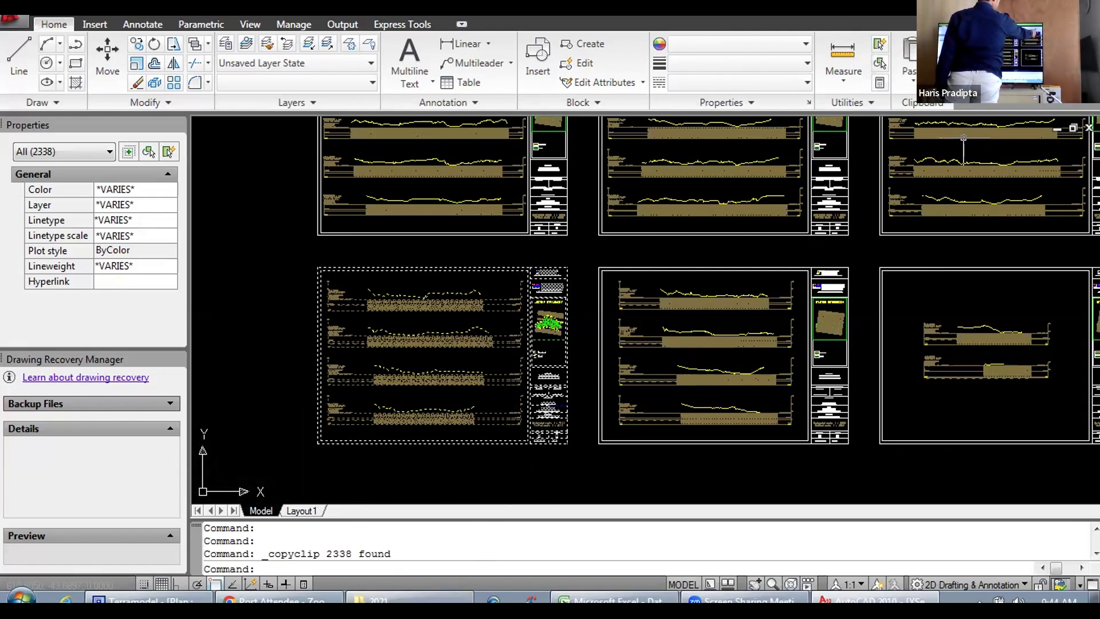
Step: Minimize the XSec2 drawing and maximize the read-only coba potongan.dwg window with both Pacitan cross-section sheets in view
click(1057, 127)
scroll(704, 338, down, 5)
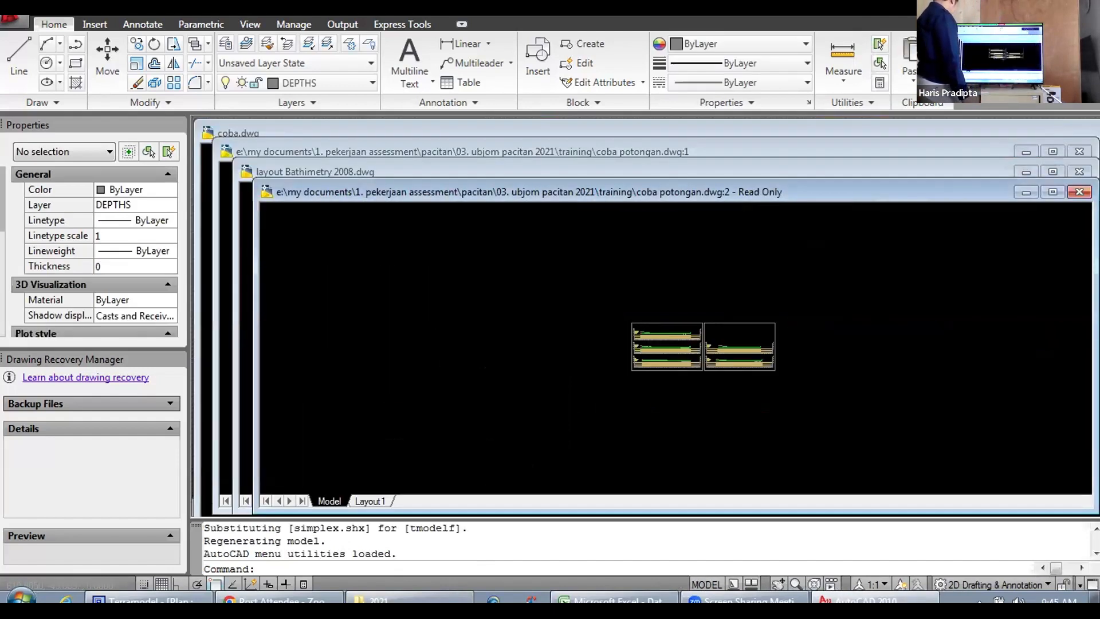
scroll(670, 308, up, 7)
drag(670, 308, 434, 297)
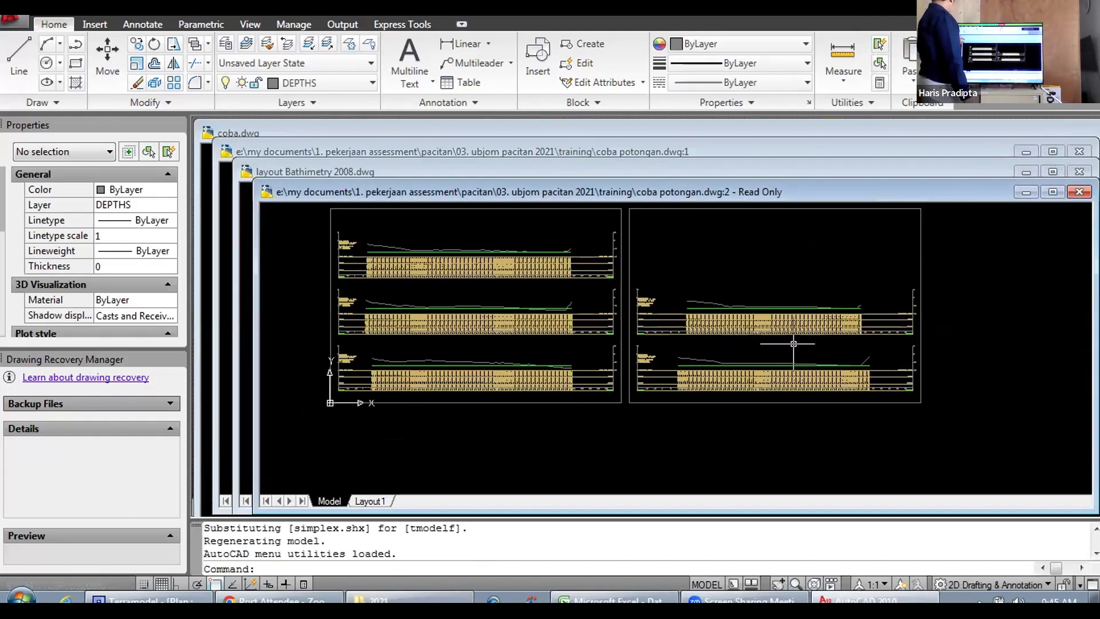
drag(793, 343, 657, 354)
scroll(851, 333, down, 2)
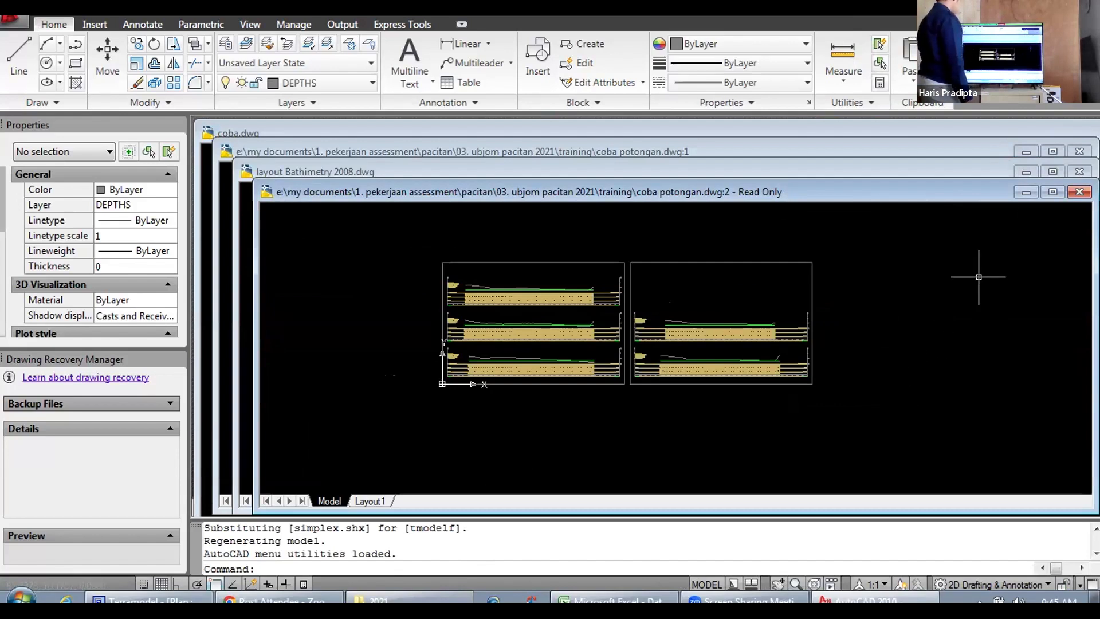
click(1052, 192)
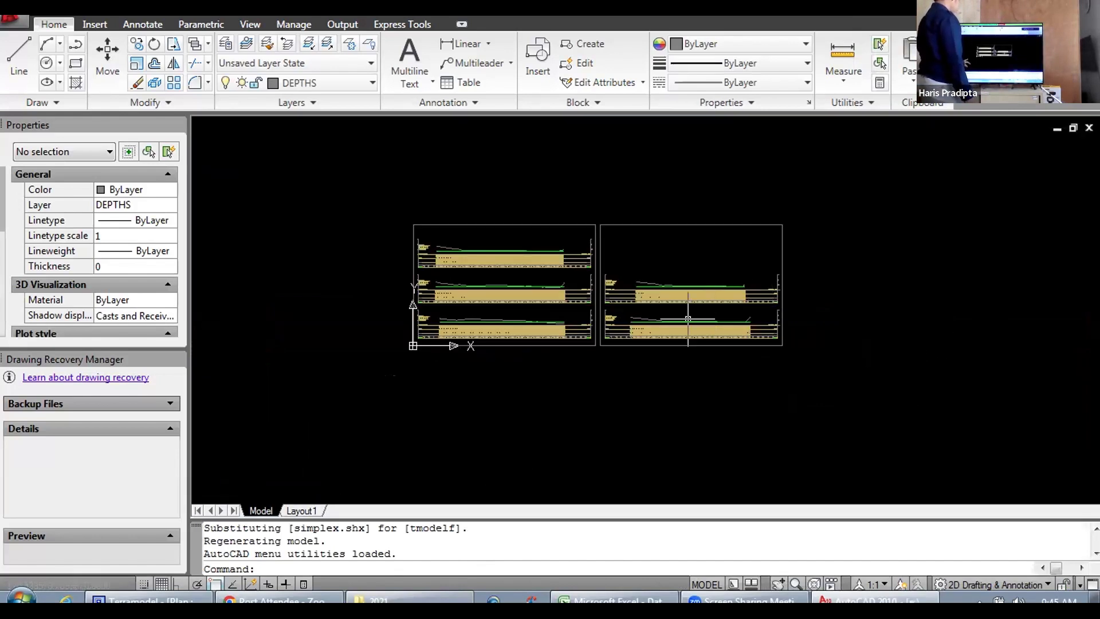
Step: Paste the copied Koto Panjang sheet into coba potongan.dwg, just to the right of the two Pacitan cross-section sheets
double_click(438, 421)
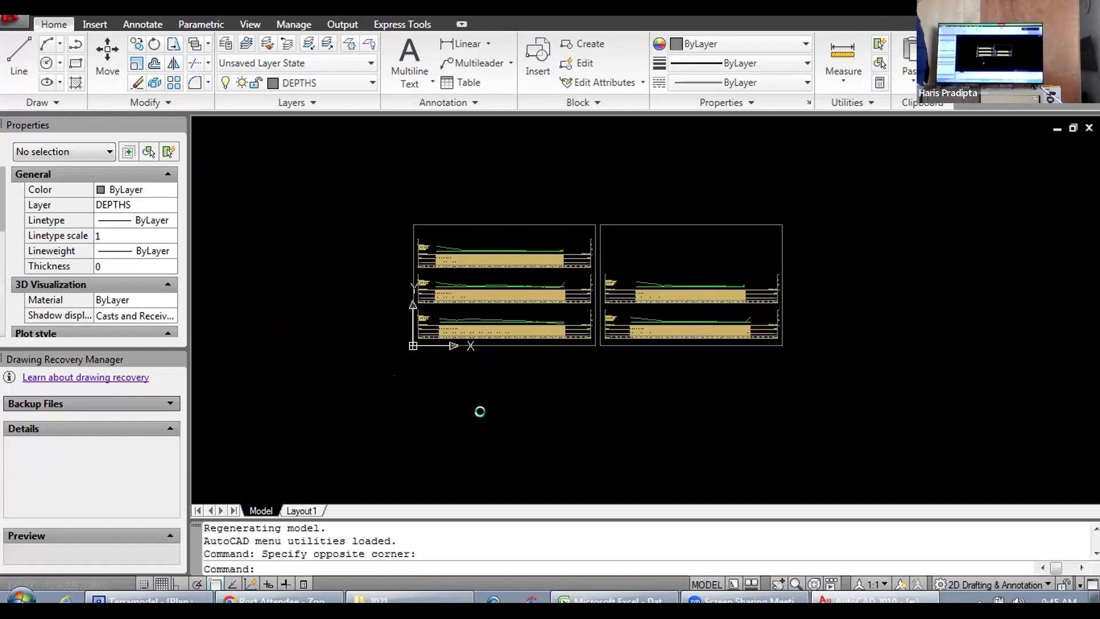
key(ctrl+v)
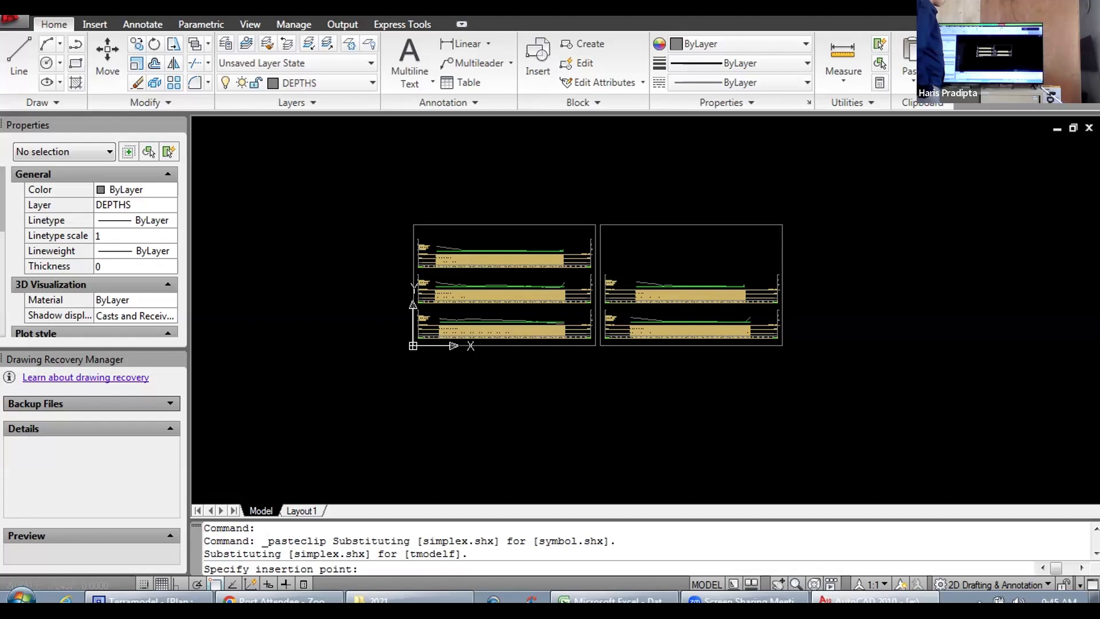
click(810, 348)
scroll(920, 266, up, 5)
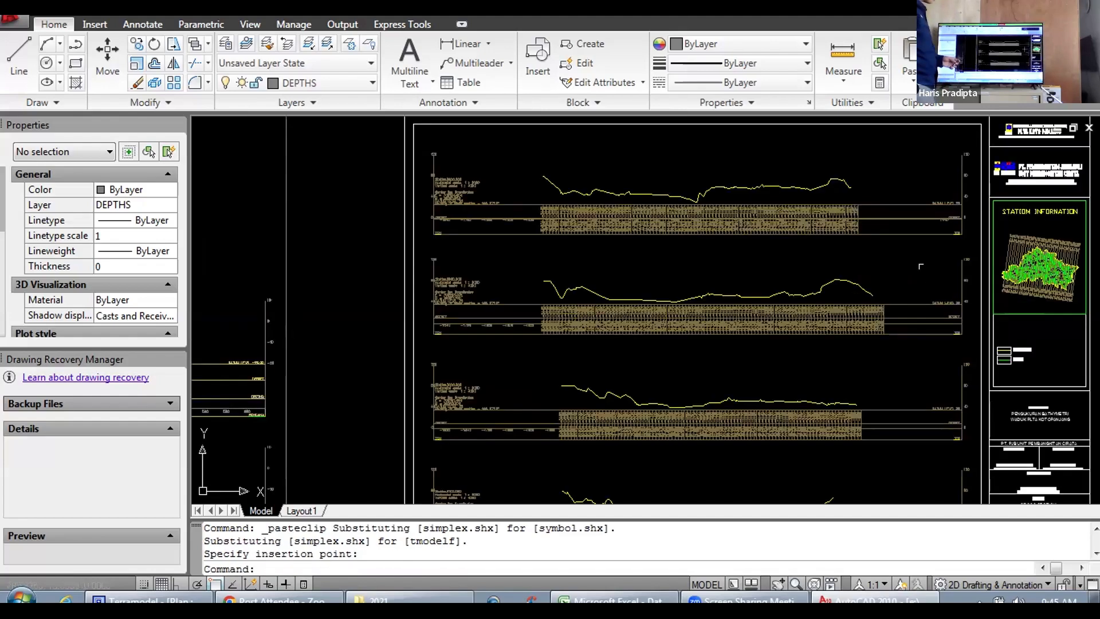
scroll(920, 266, down, 2)
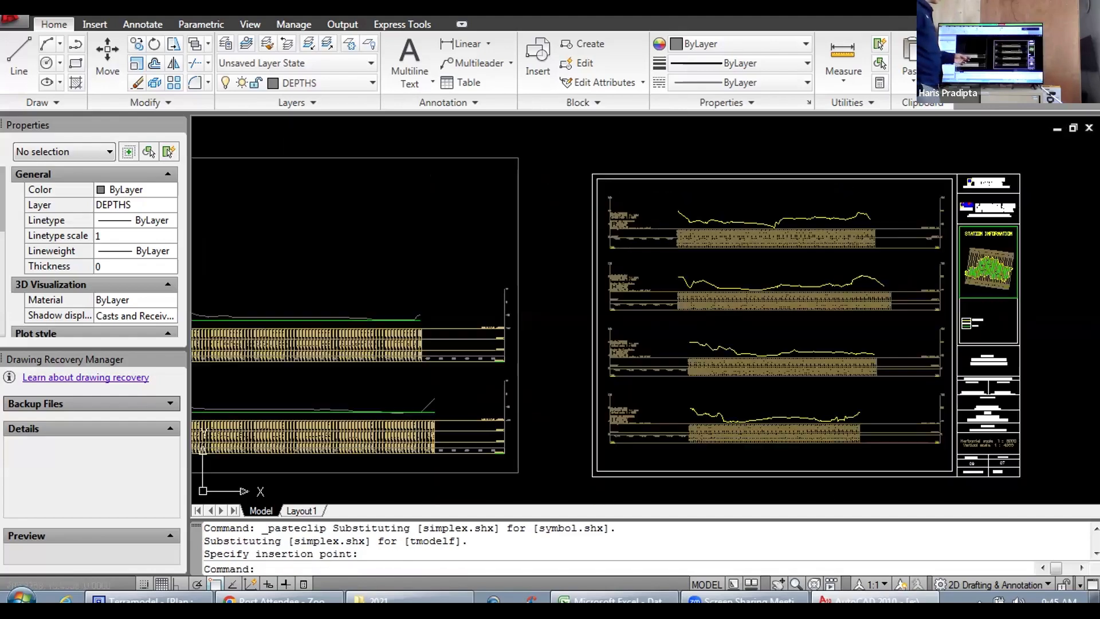
Step: Erase all four Koto Panjang cross-sections inside the pasted sheet's frame, keeping the frame and title block
click(602, 190)
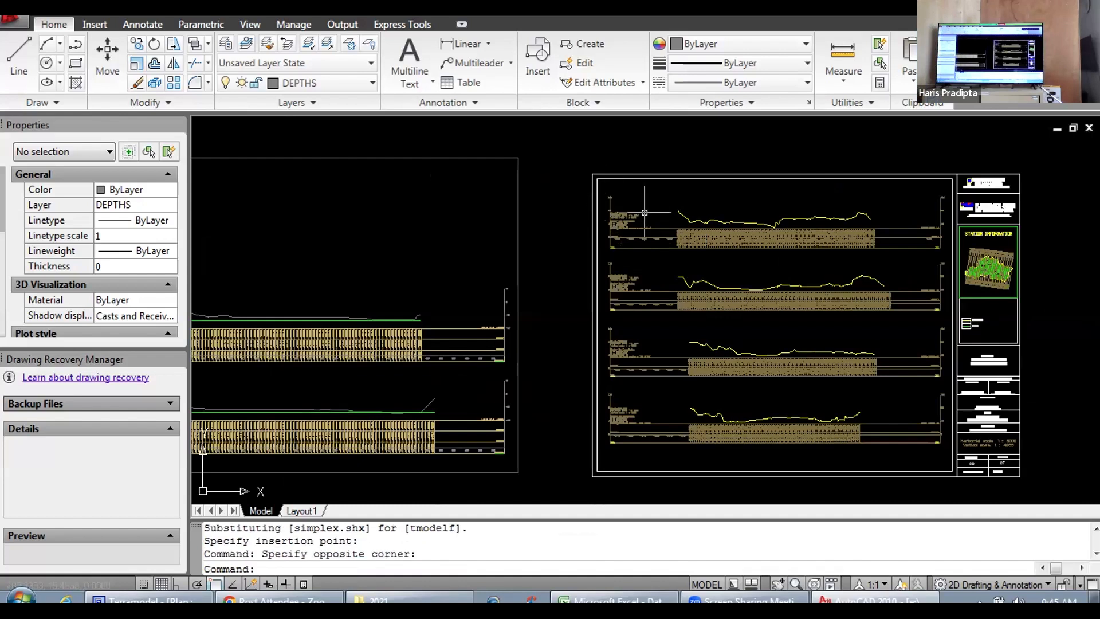
click(604, 191)
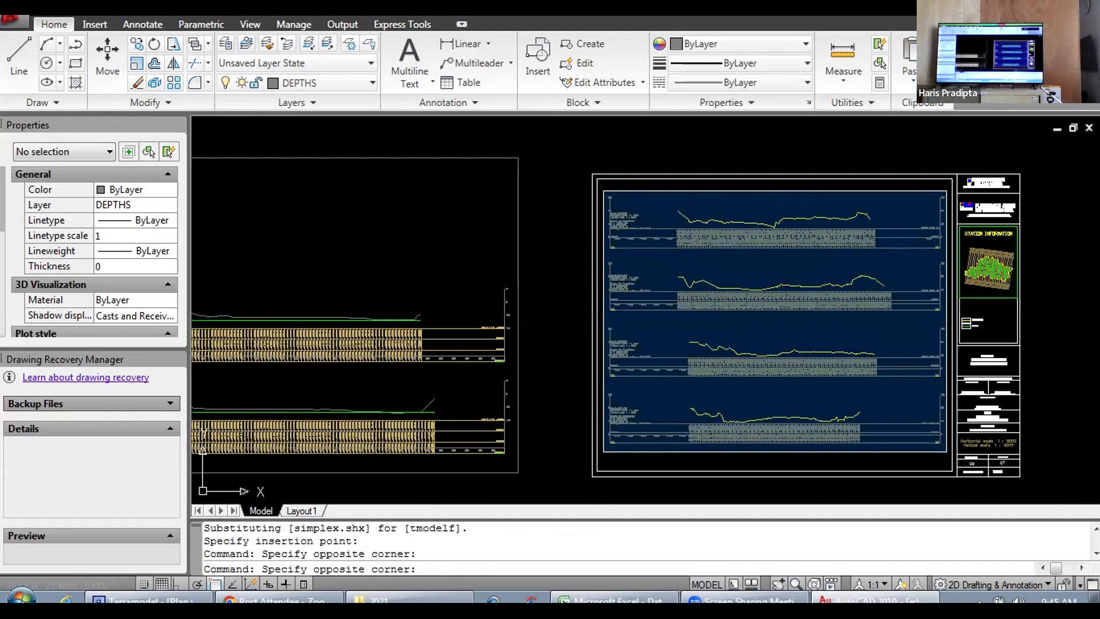
click(946, 451)
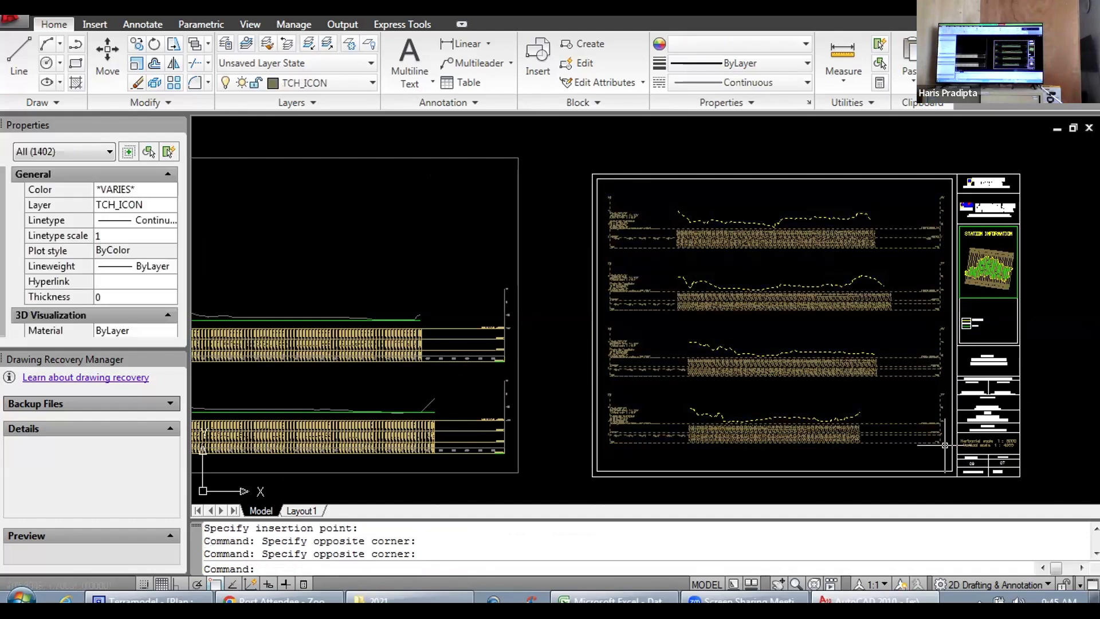
key(Delete)
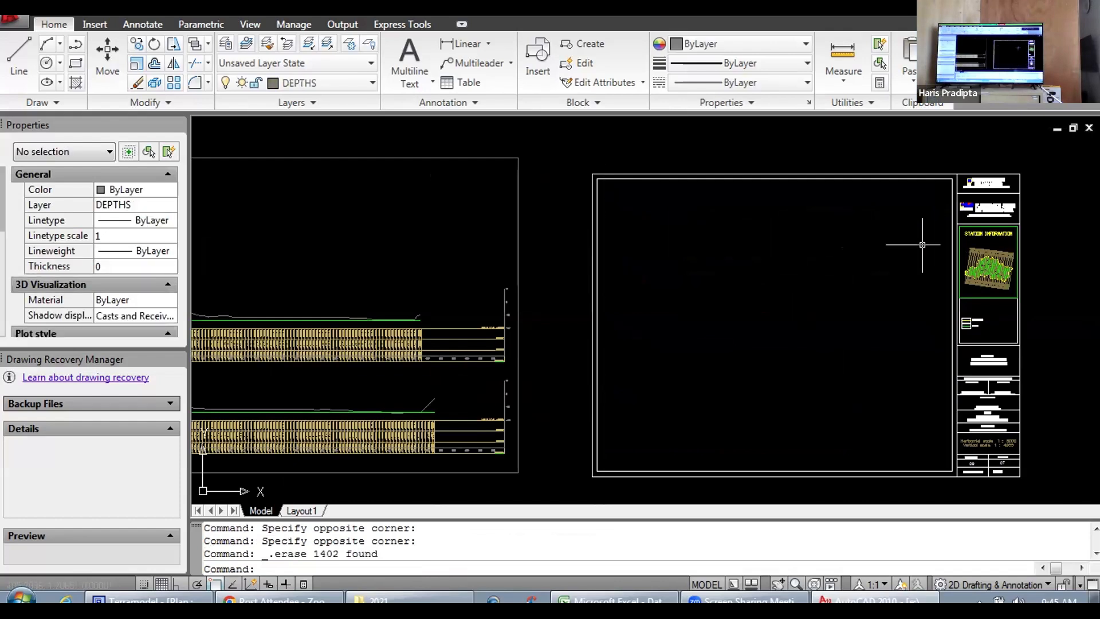
Step: Examine the emptied sheet and its title block, including the station information map, alongside the Pacitan cross-section sheets
scroll(923, 240, up, 5)
scroll(873, 203, down, 8)
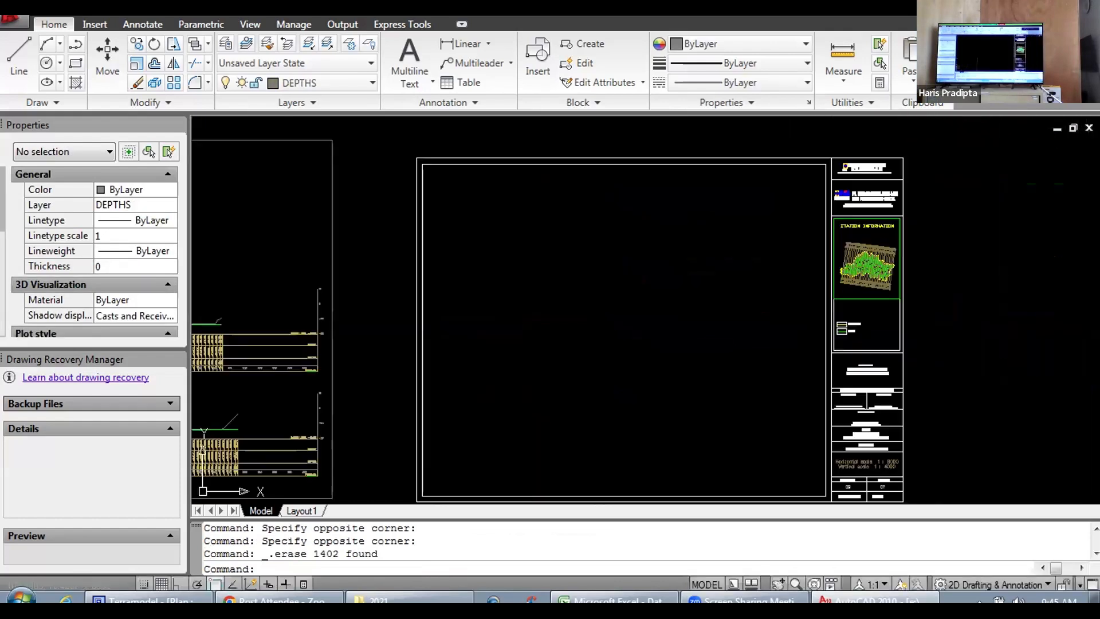
scroll(817, 248, up, 5)
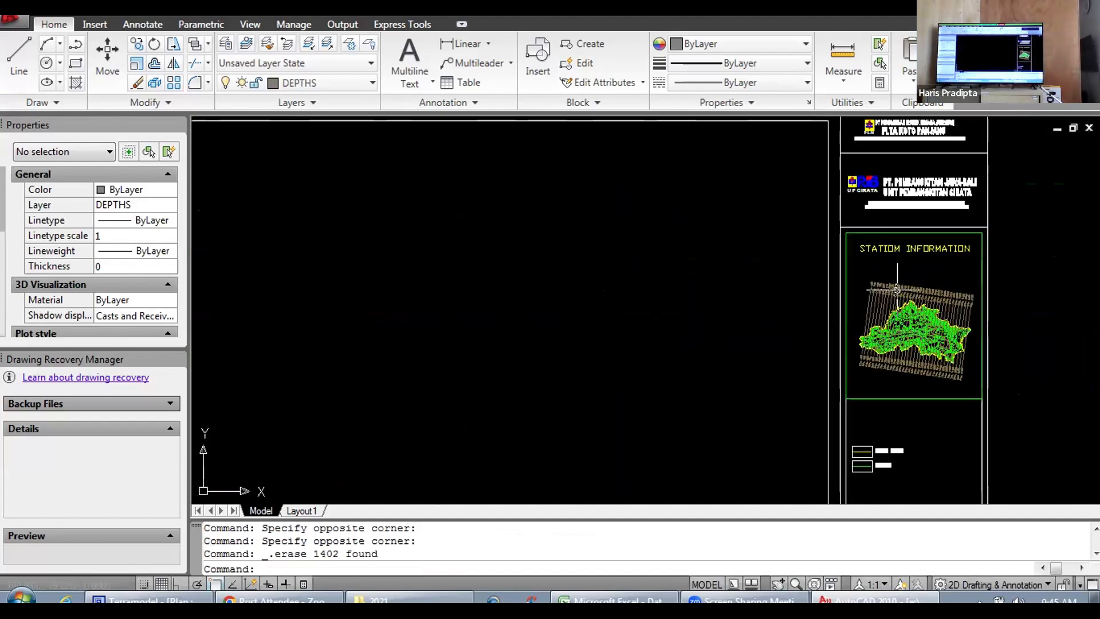
scroll(897, 288, up, 4)
scroll(902, 282, down, 6)
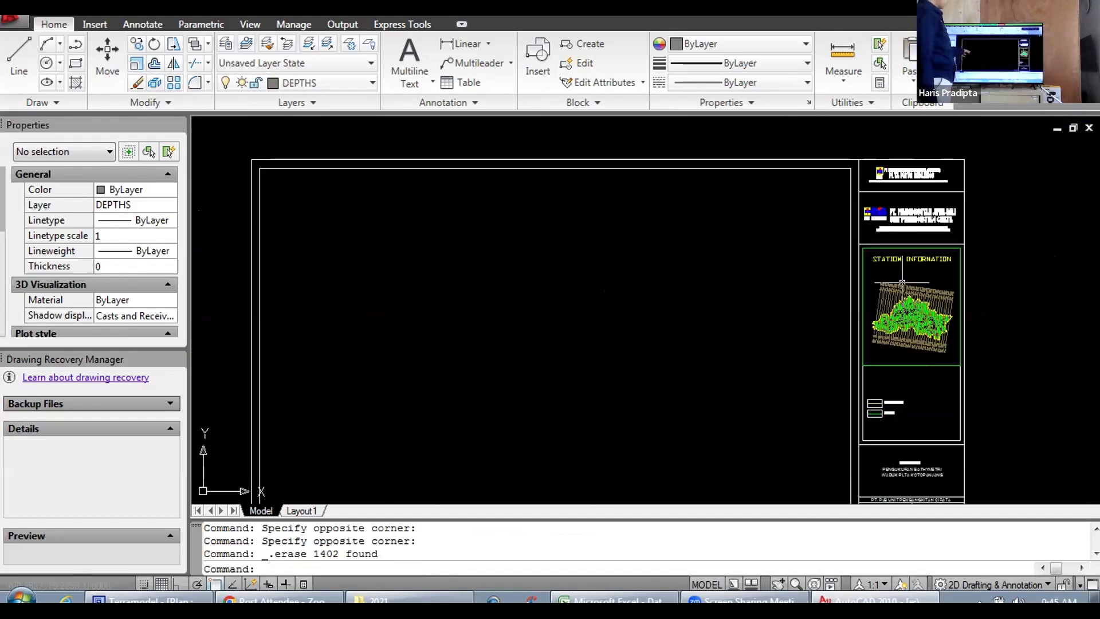
scroll(902, 283, down, 4)
scroll(285, 400, up, 1)
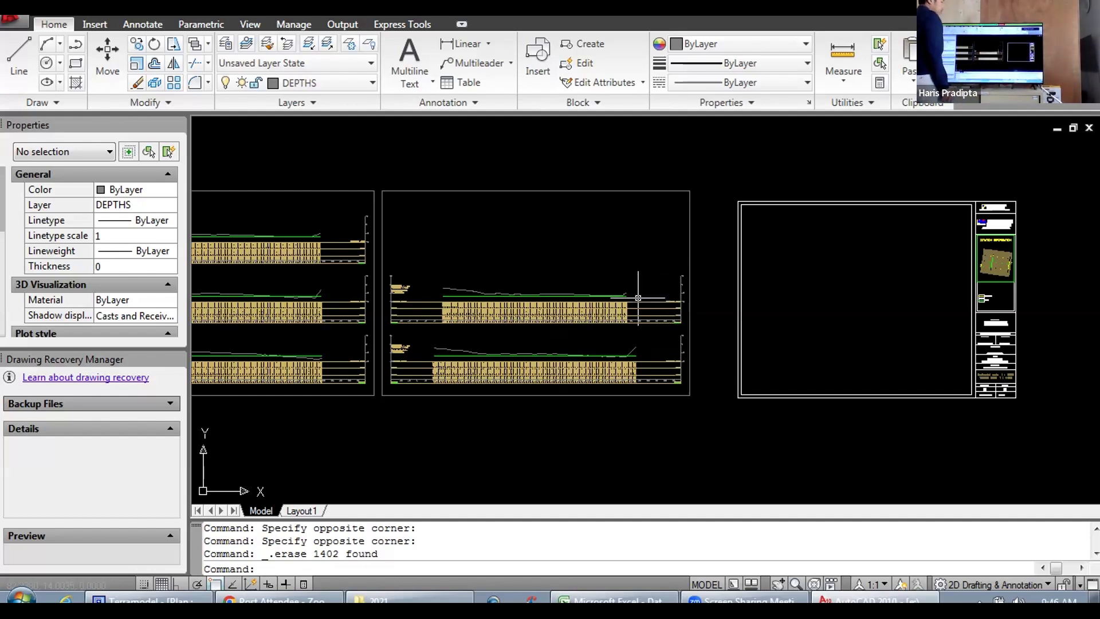
Step: With Ortho on, draw a vertical line about 5.5 units long across the second Pacitan sheet's upper section table, just past offset 500
scroll(637, 298, up, 8)
scroll(678, 232, down, 3)
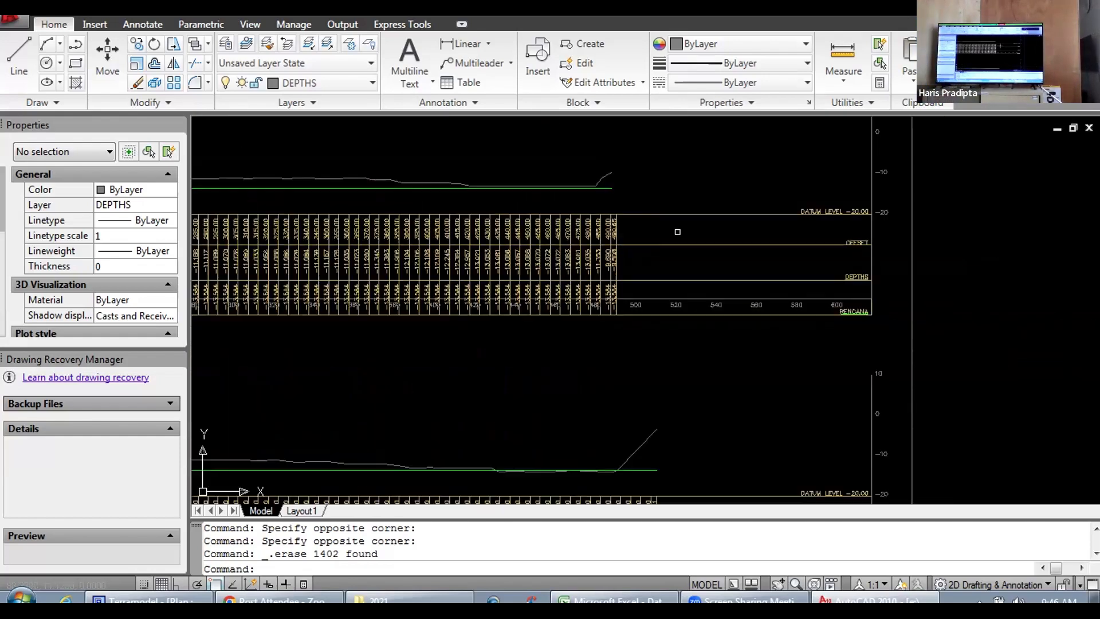
drag(652, 167, 674, 254)
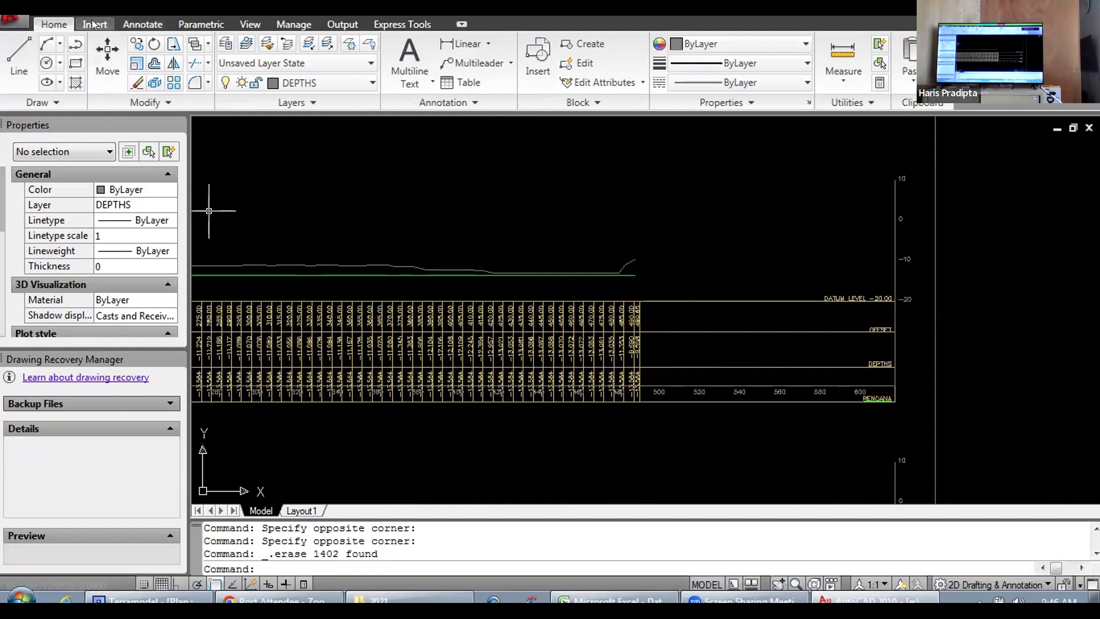
click(29, 48)
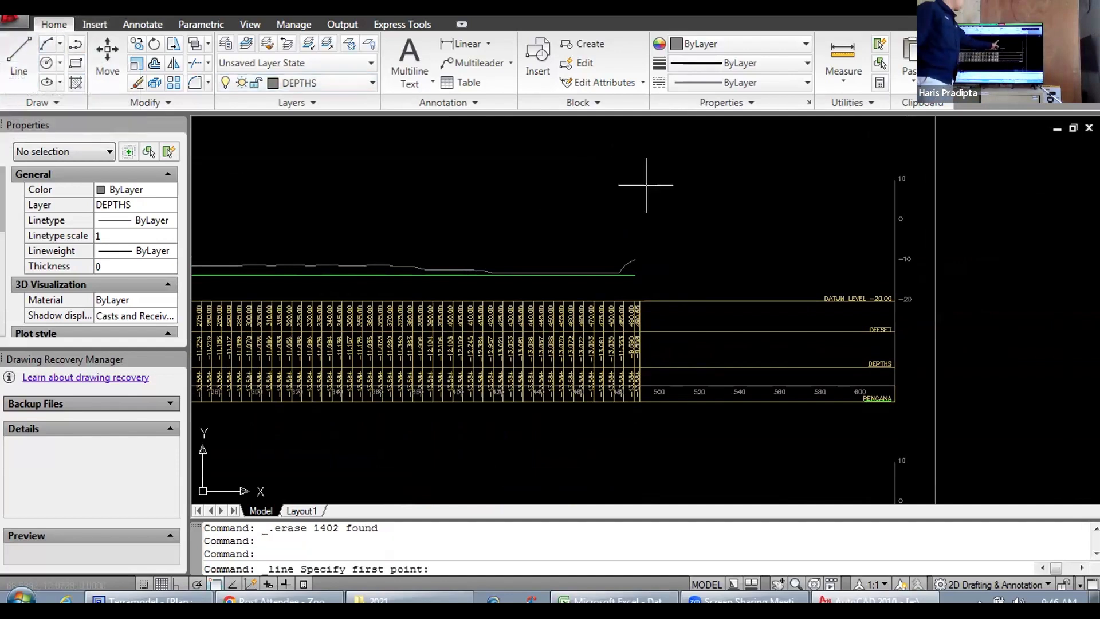
click(677, 241)
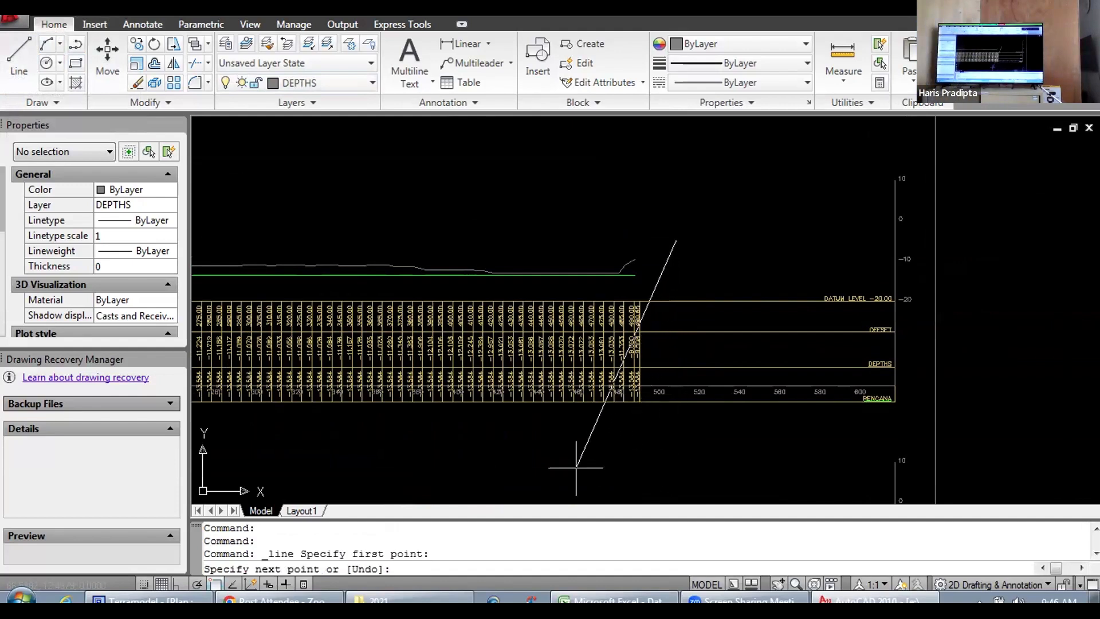
click(213, 580)
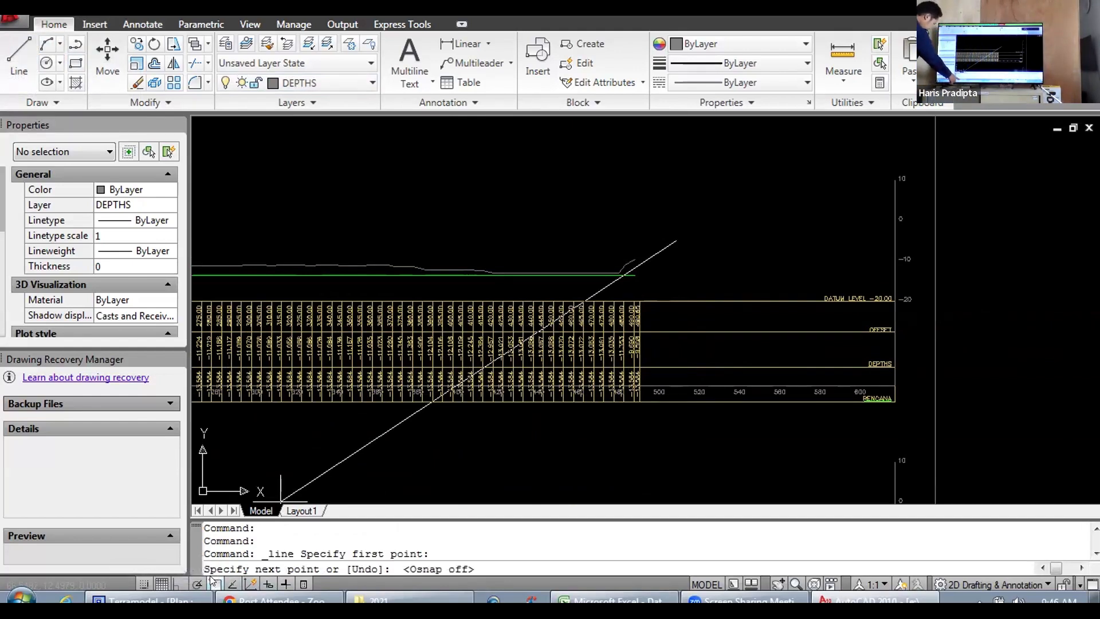
click(248, 580)
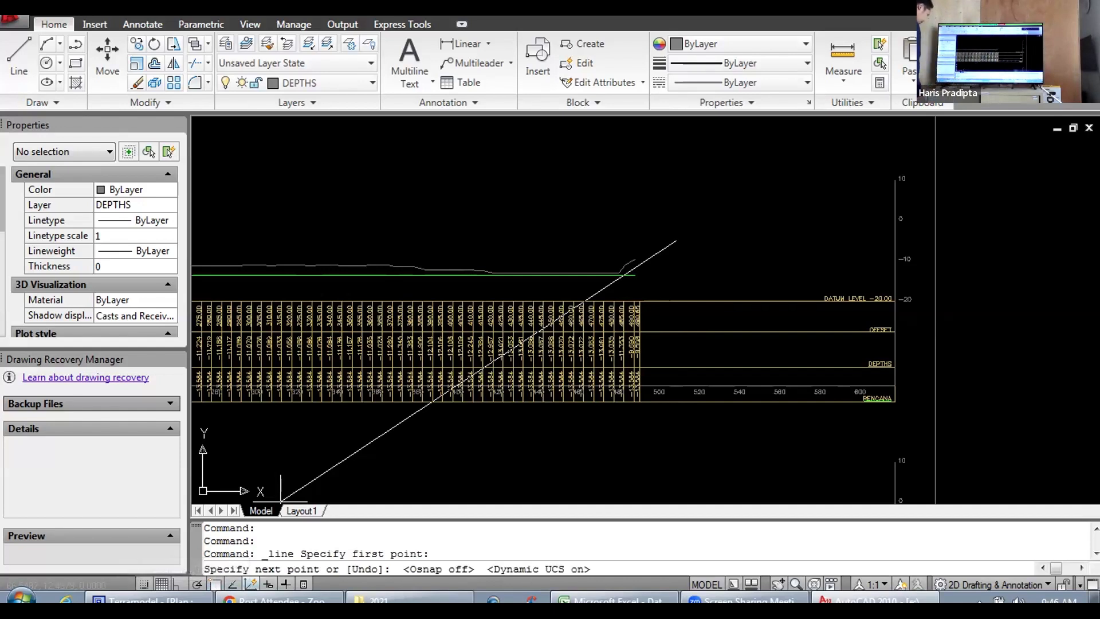
click(212, 581)
click(180, 582)
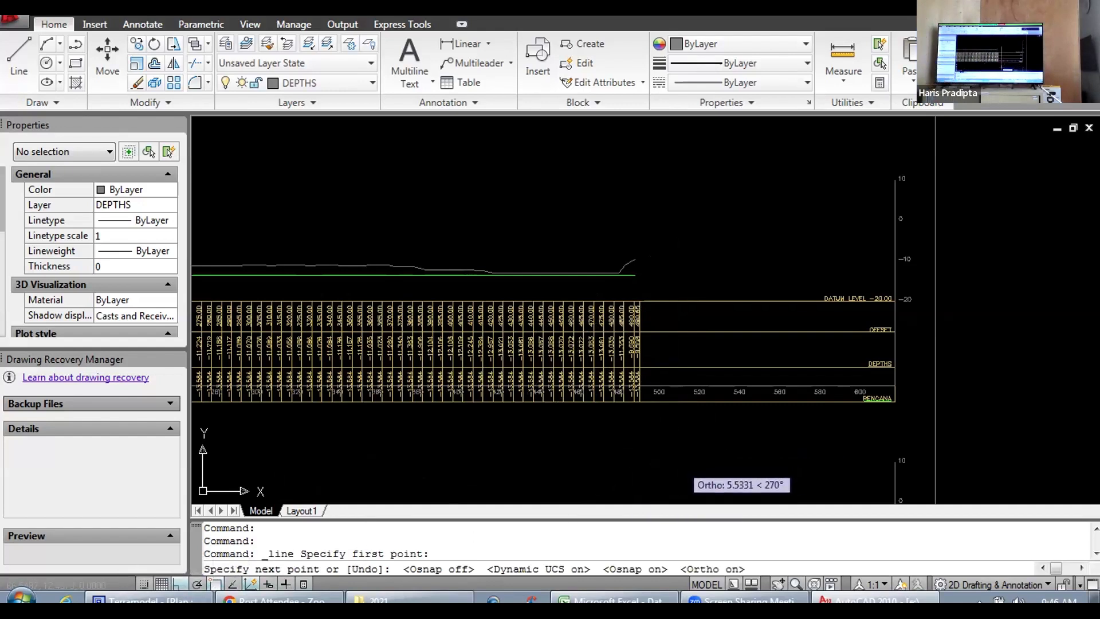
click(679, 464)
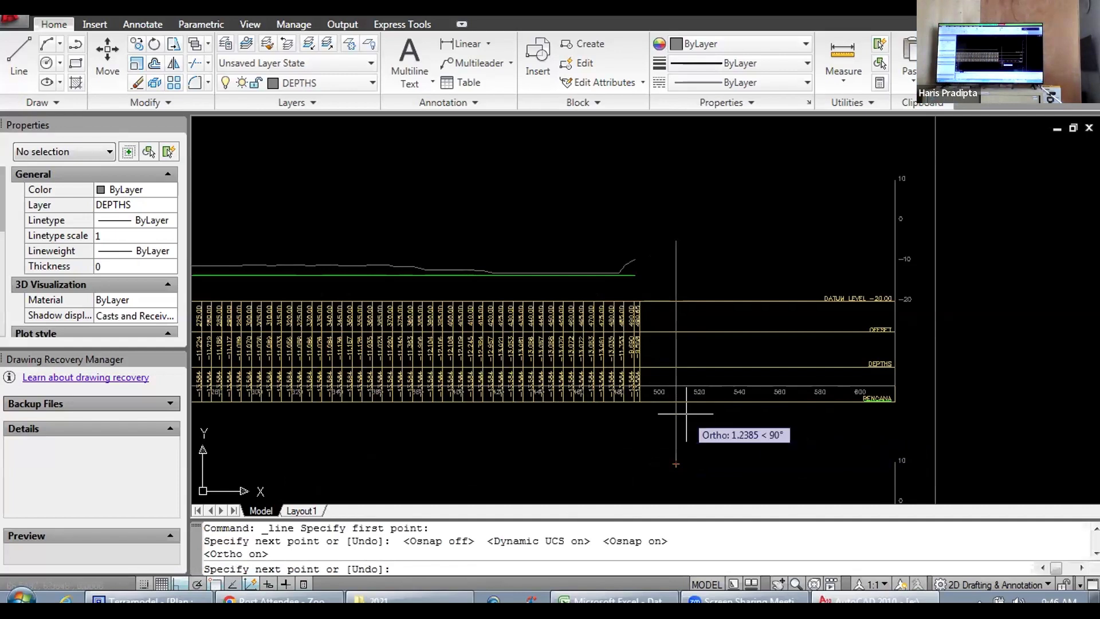
key(Escape)
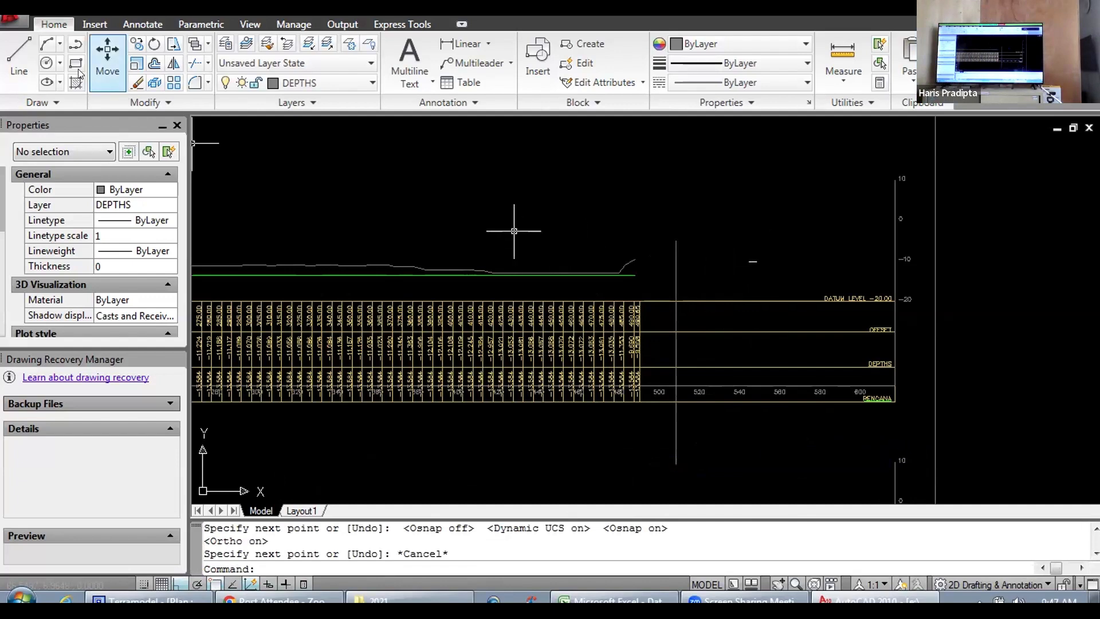
Step: Draw a second vertical line of similar length across the same table, between the 560 and 580 offset labels
click(19, 52)
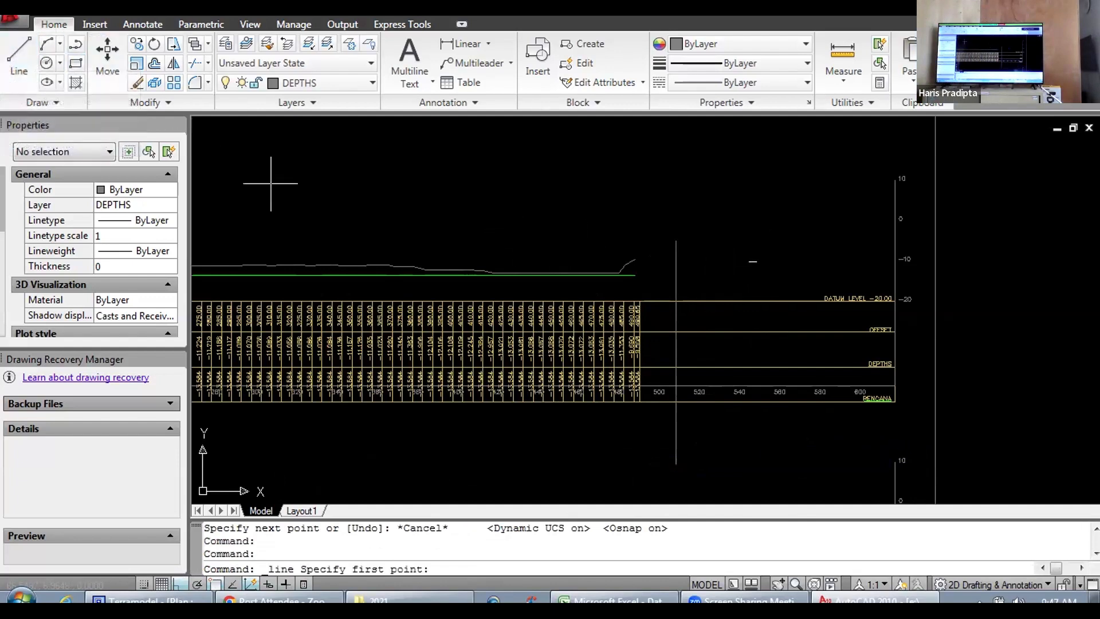
click(811, 239)
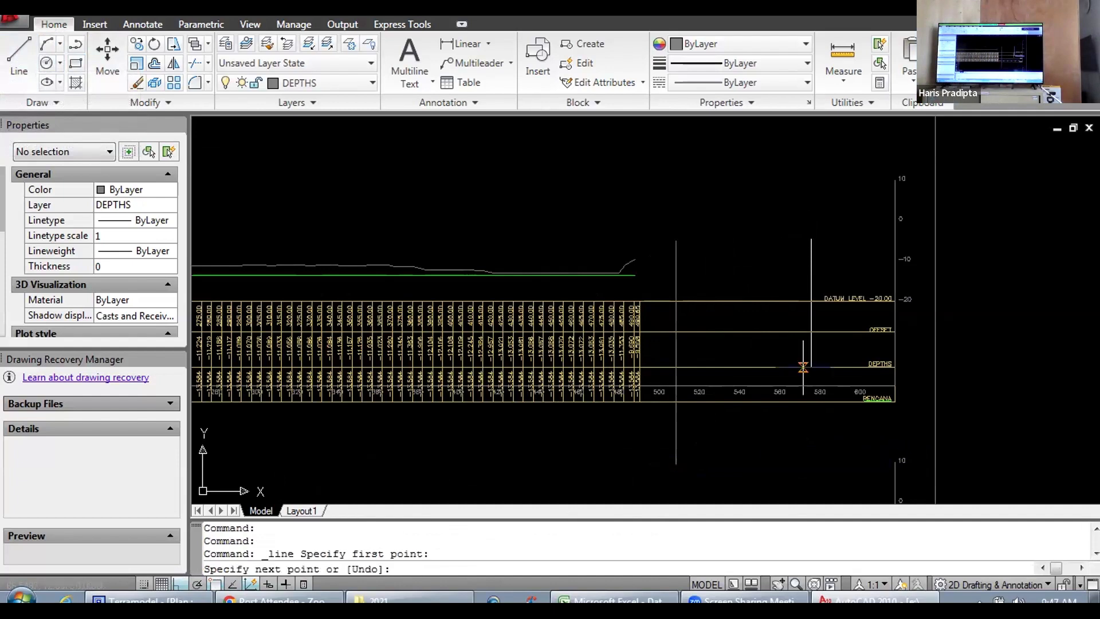
click(824, 467)
key(Escape)
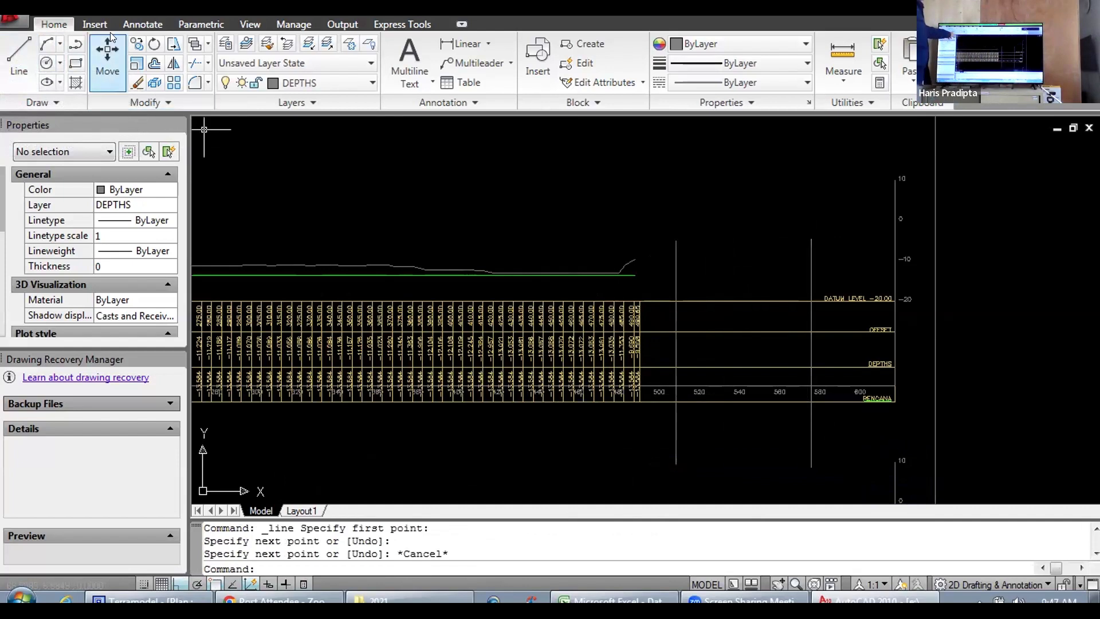
click(207, 63)
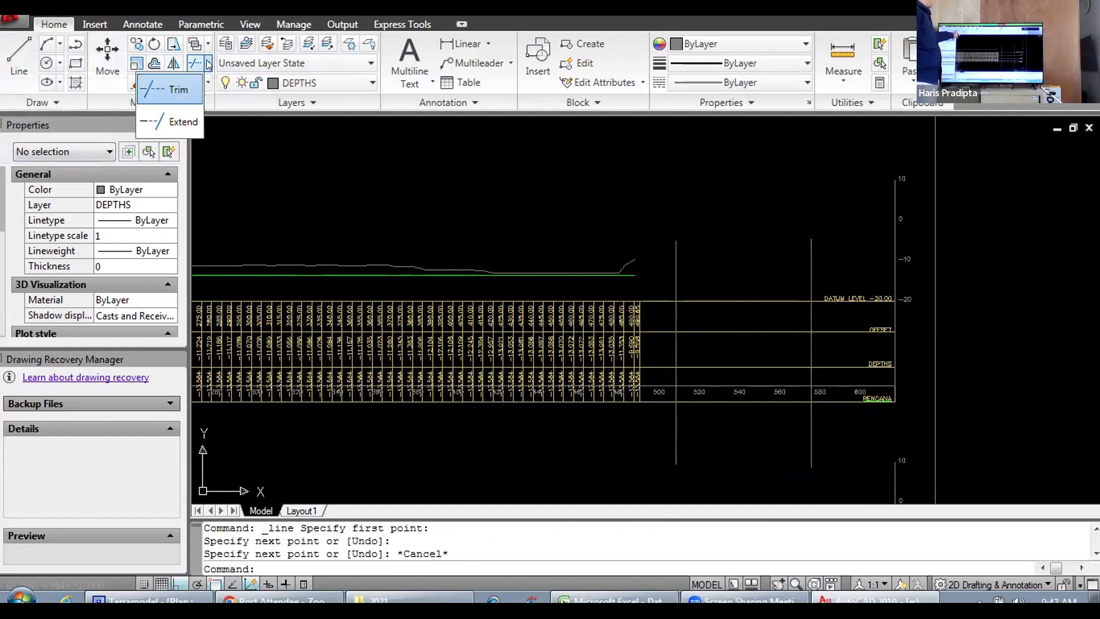
click(175, 89)
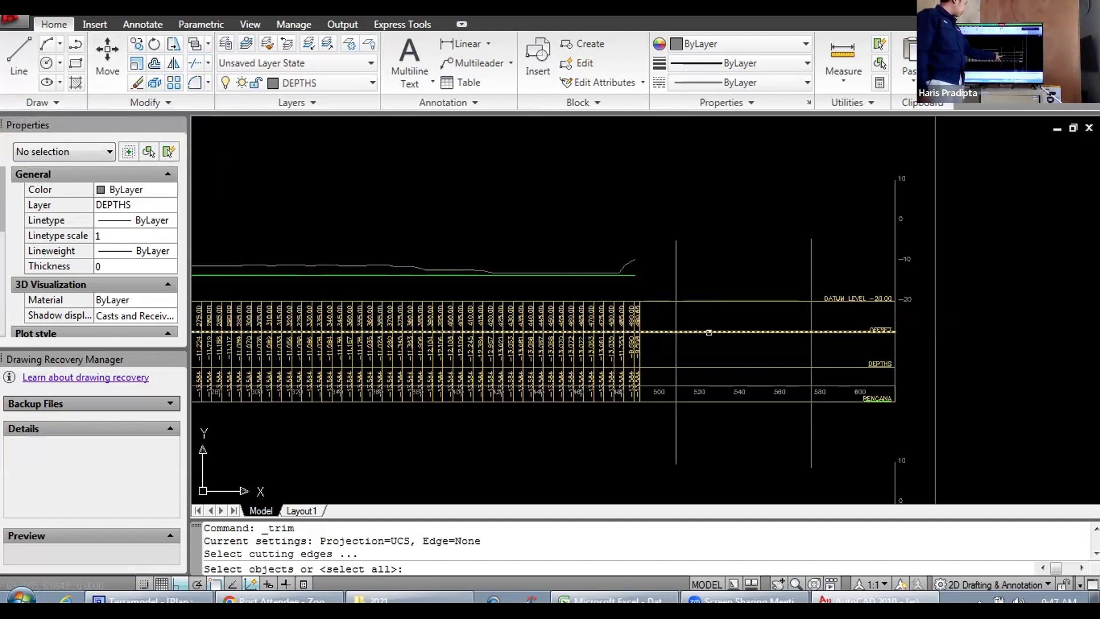
click(709, 332)
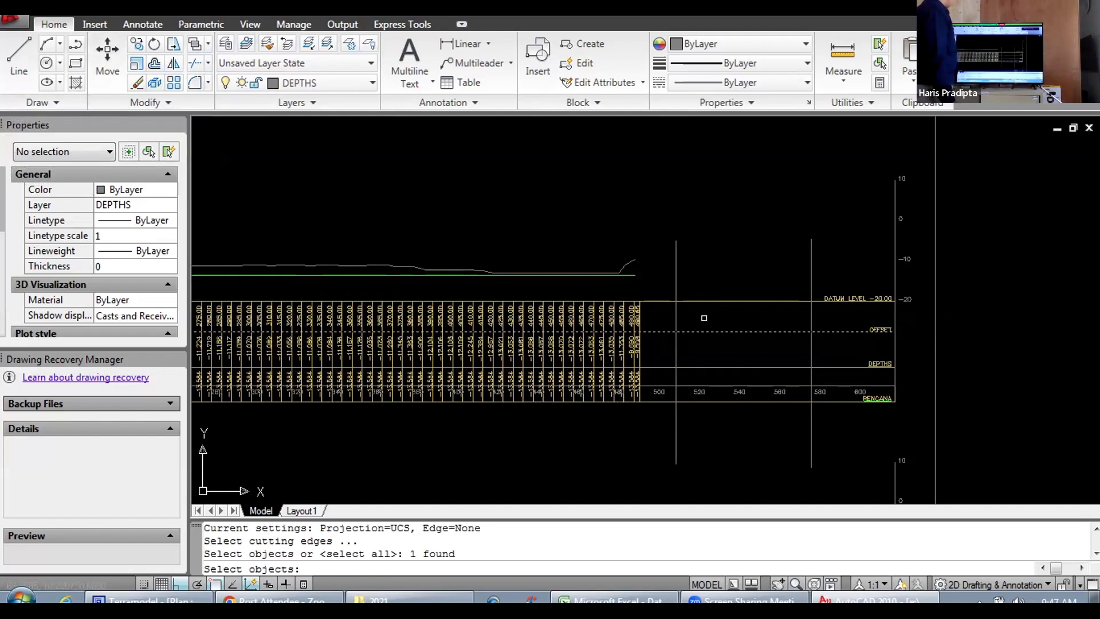
key(Escape)
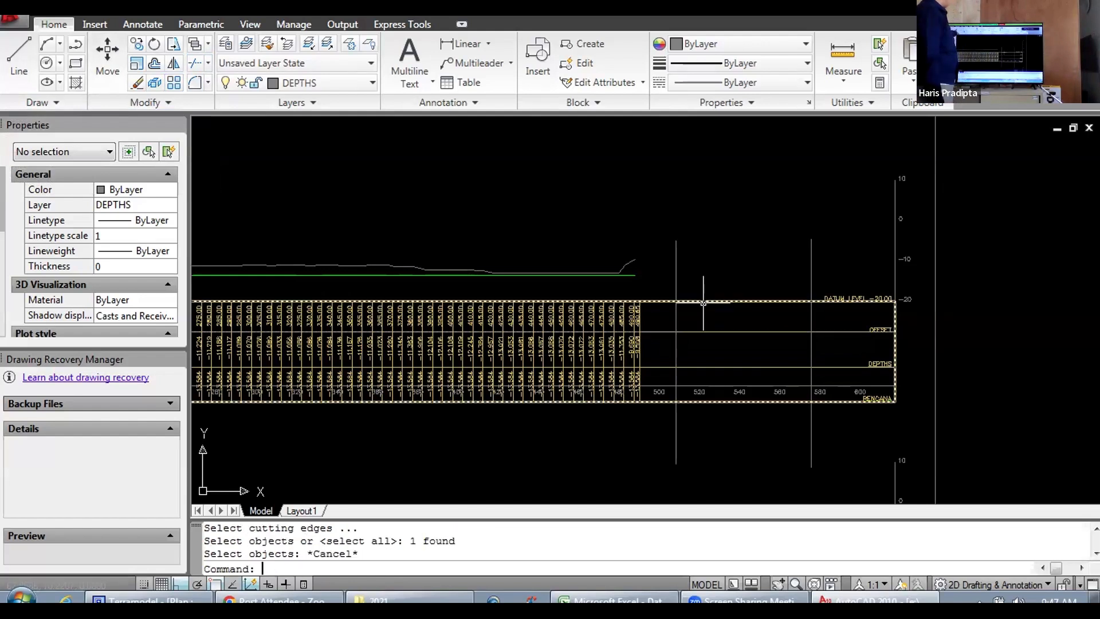
Step: Trim away all the horizontal table lines between the two vertical lines, using all objects as cutting edges
click(209, 64)
click(172, 89)
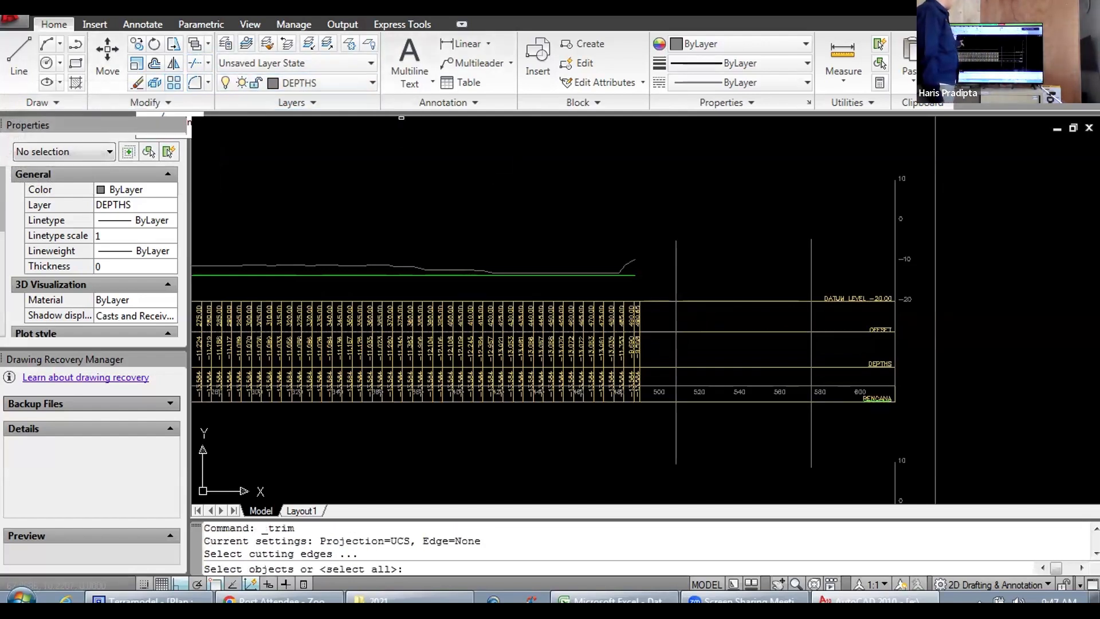
key(Return)
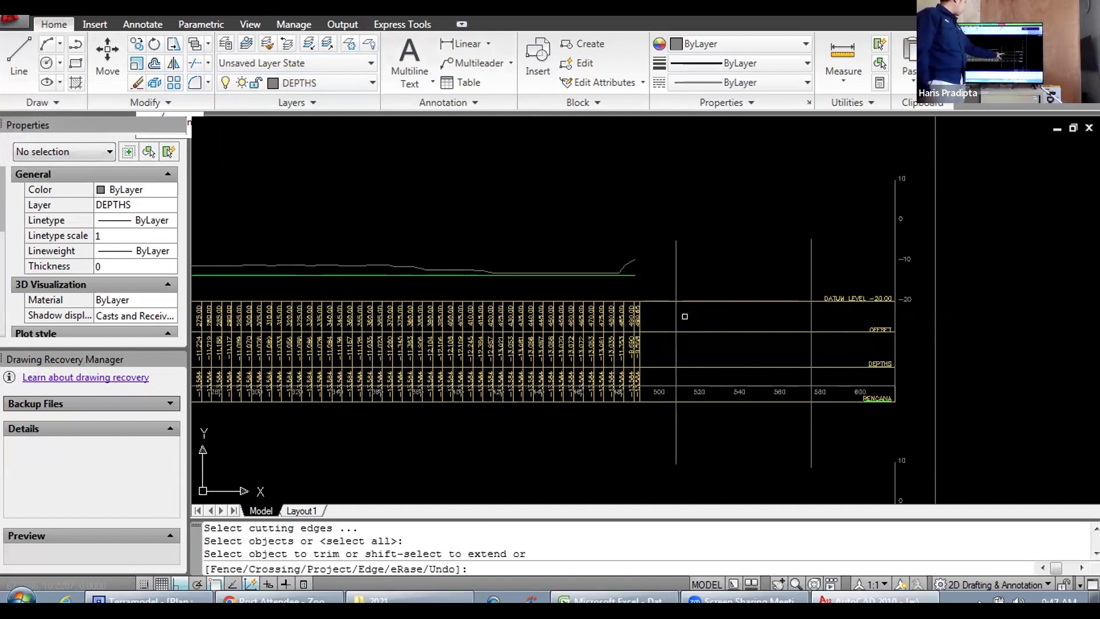
click(713, 300)
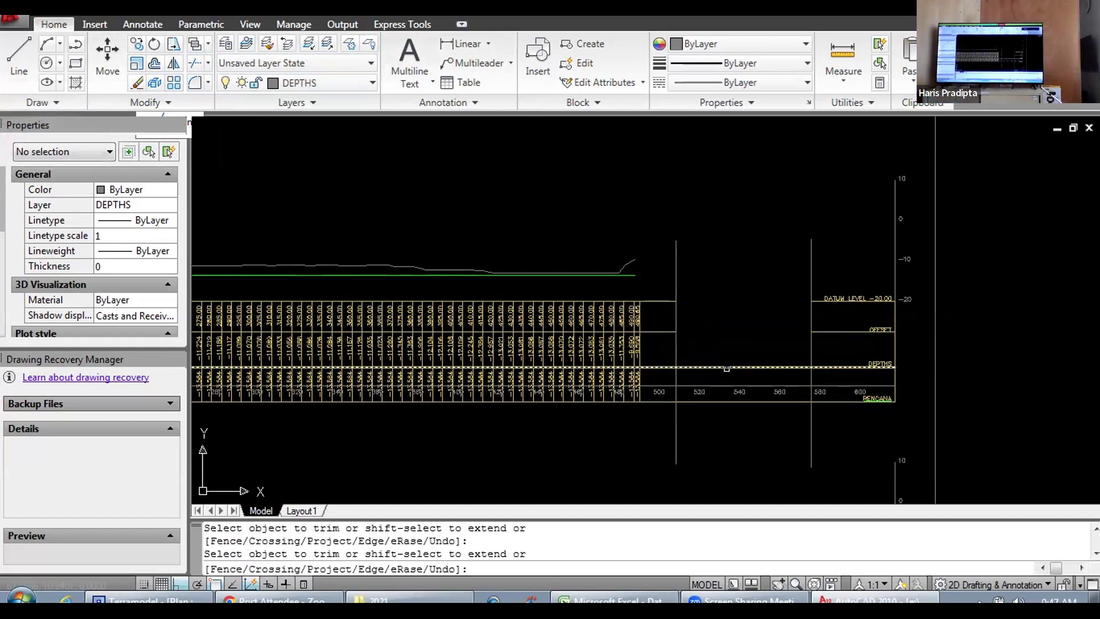
click(724, 369)
click(723, 387)
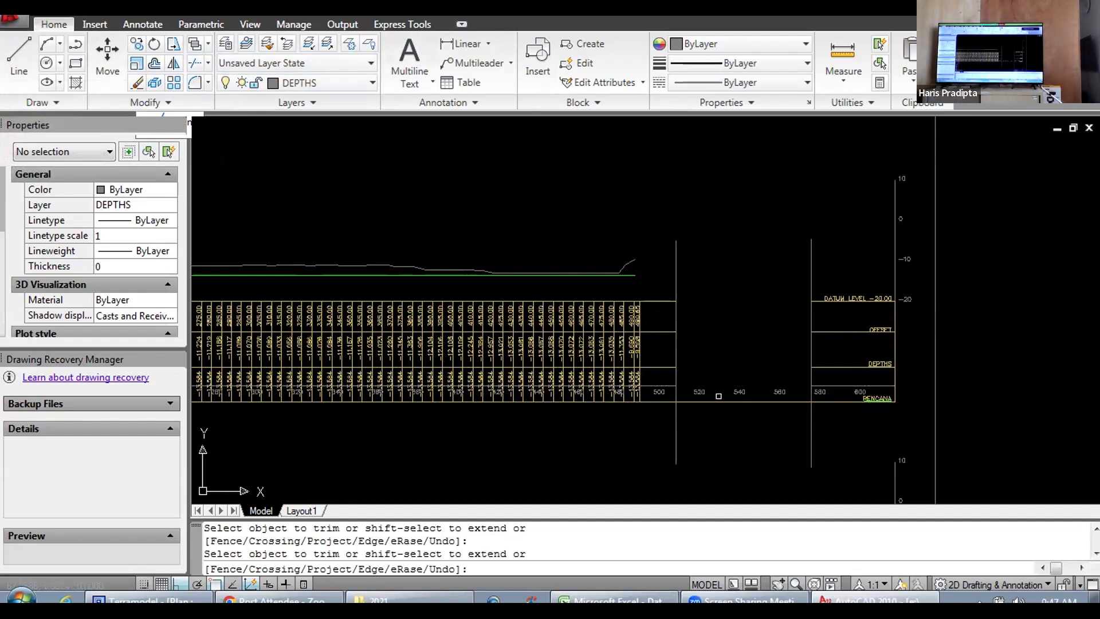
click(718, 401)
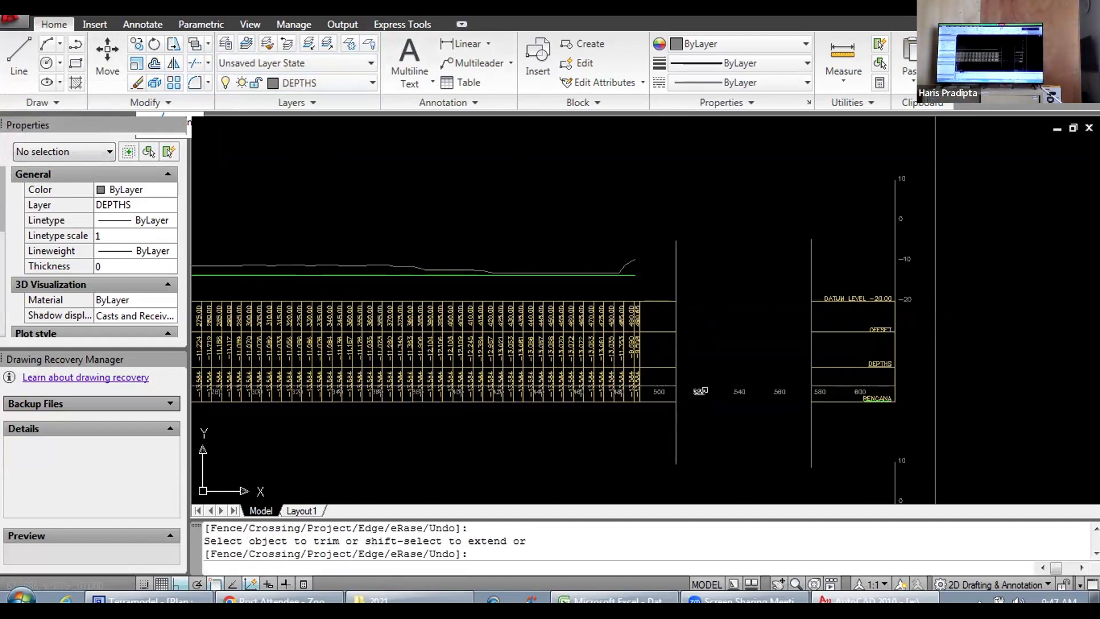
click(700, 391)
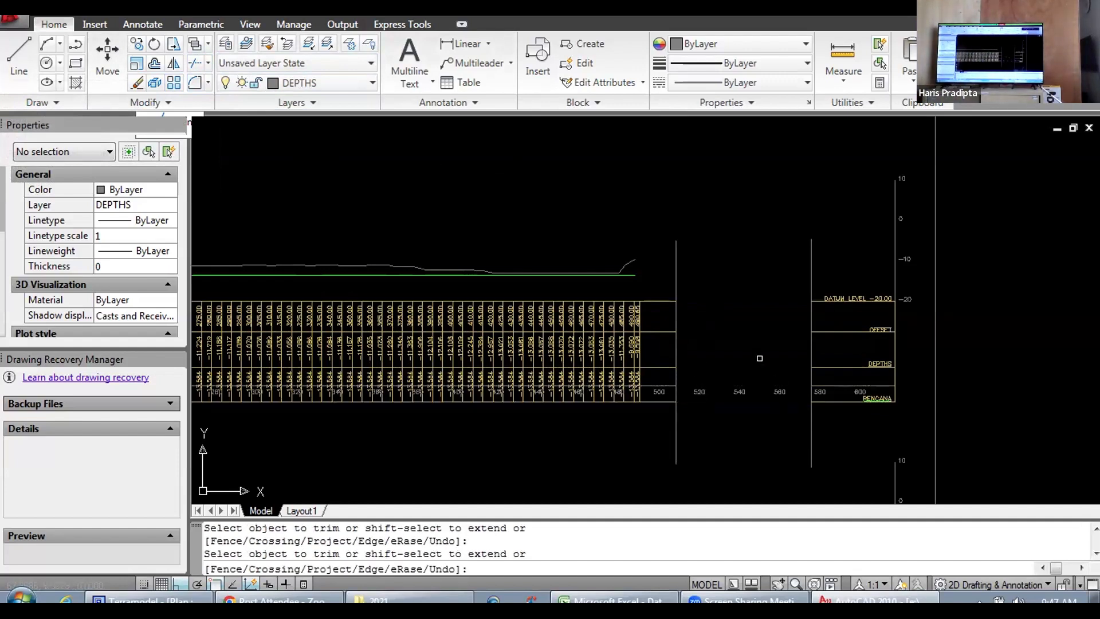
key(Escape)
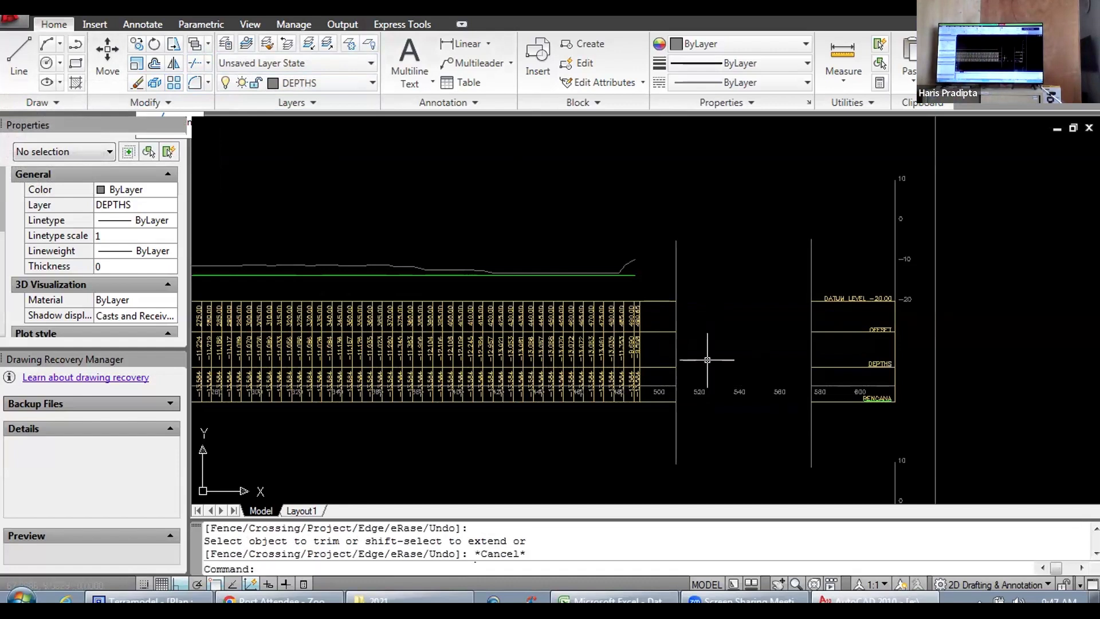
Step: Delete the 520, 540 and 560 offset labels in the gap between the two vertical lines
click(699, 391)
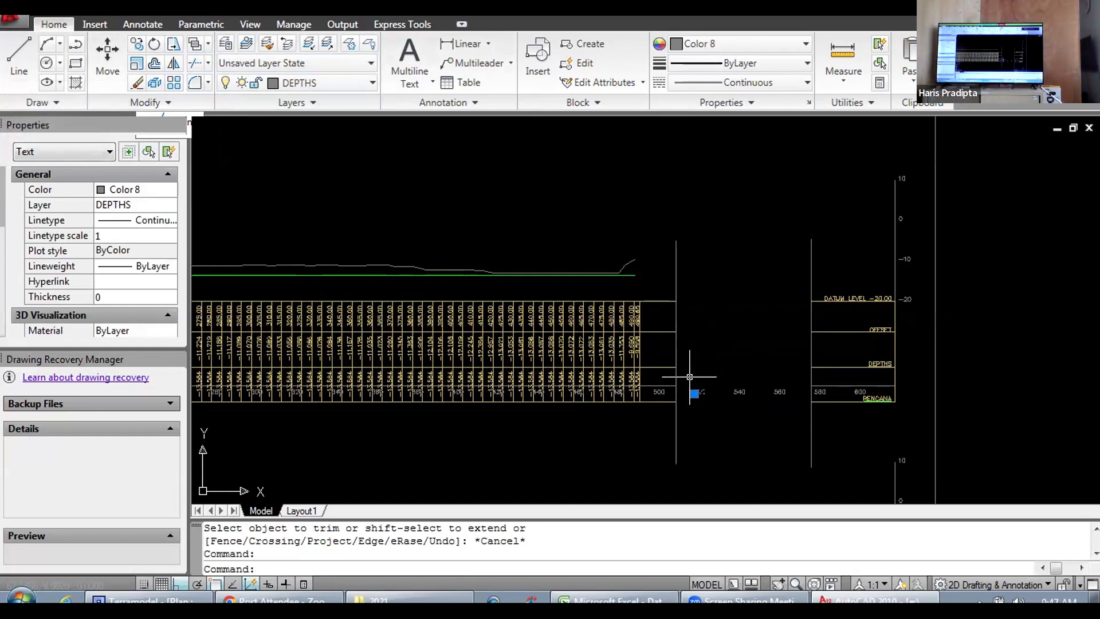
click(688, 376)
click(813, 430)
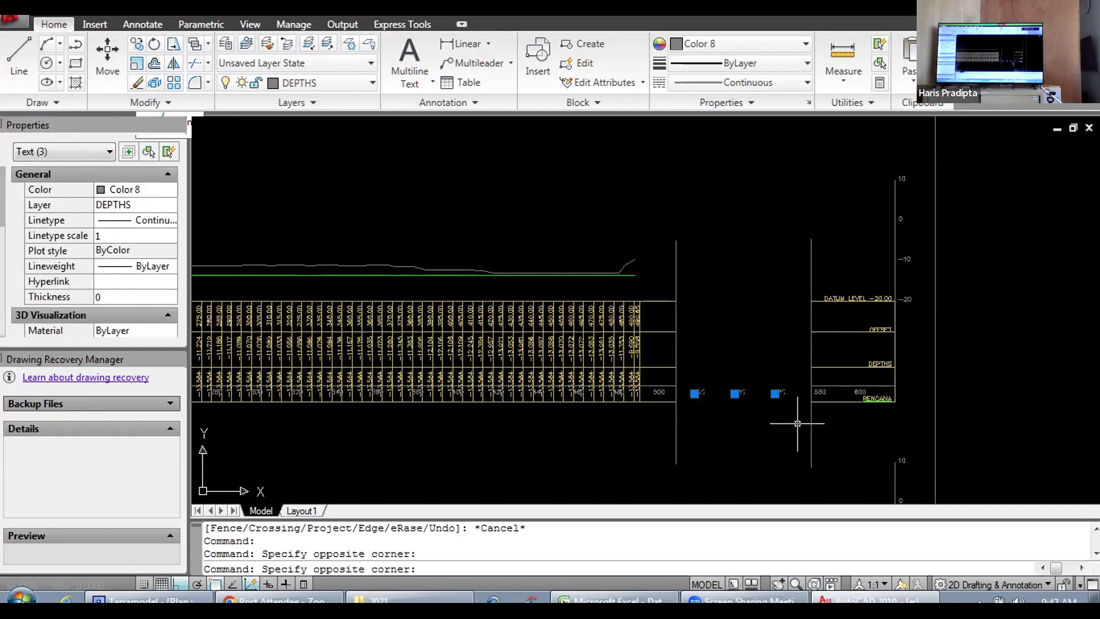
key(Delete)
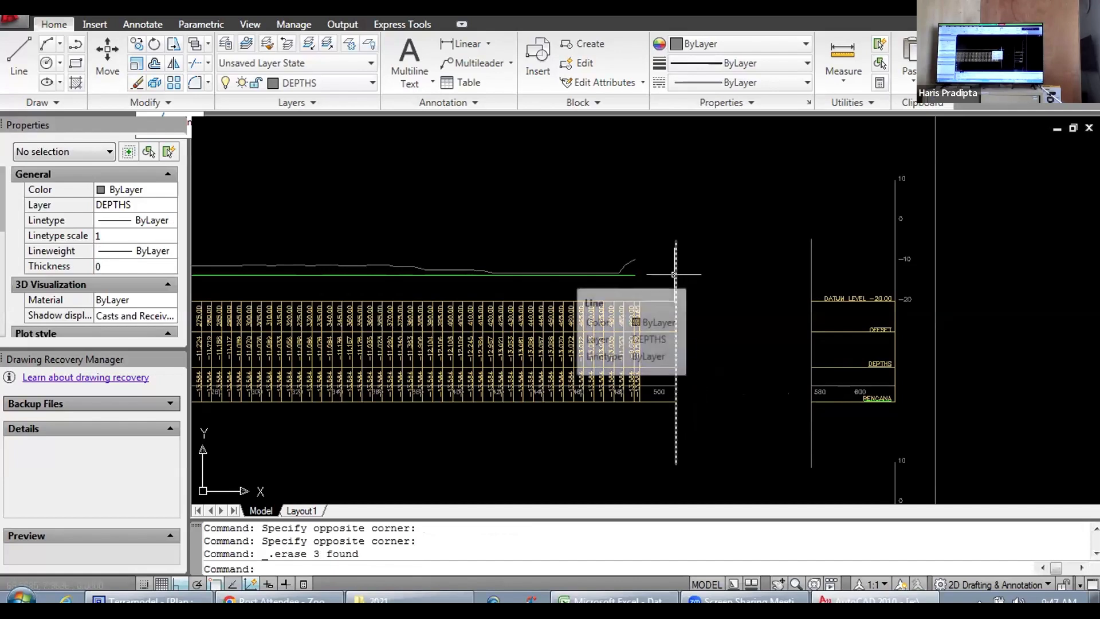
Step: Delete the two vertical cutting lines on either side of the gap in the upper section table
click(677, 270)
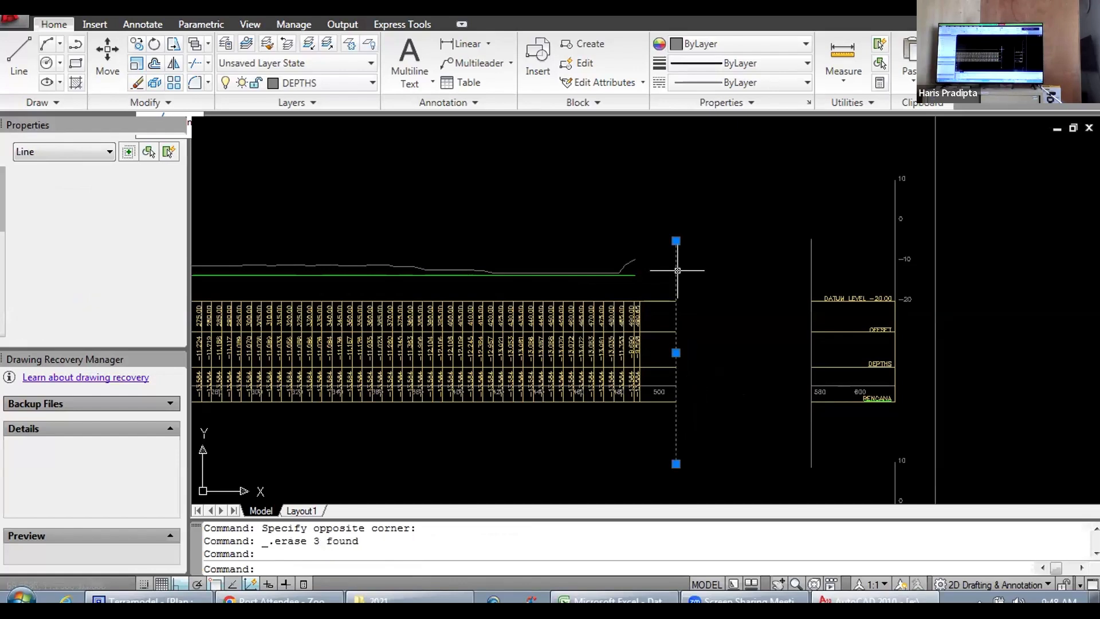
key(Delete)
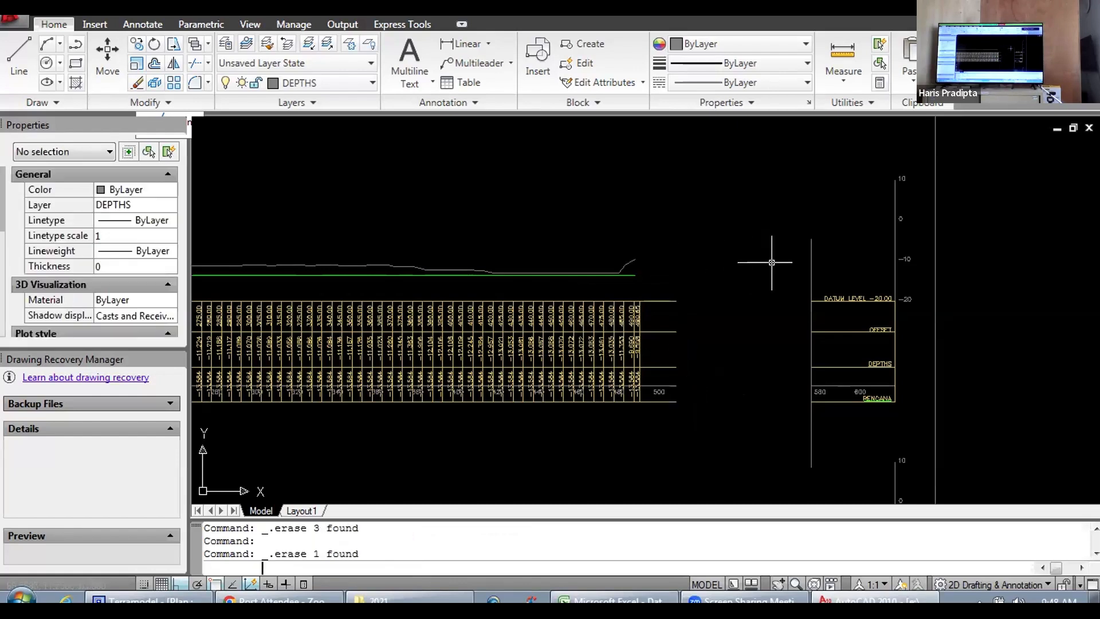
click(811, 261)
key(Delete)
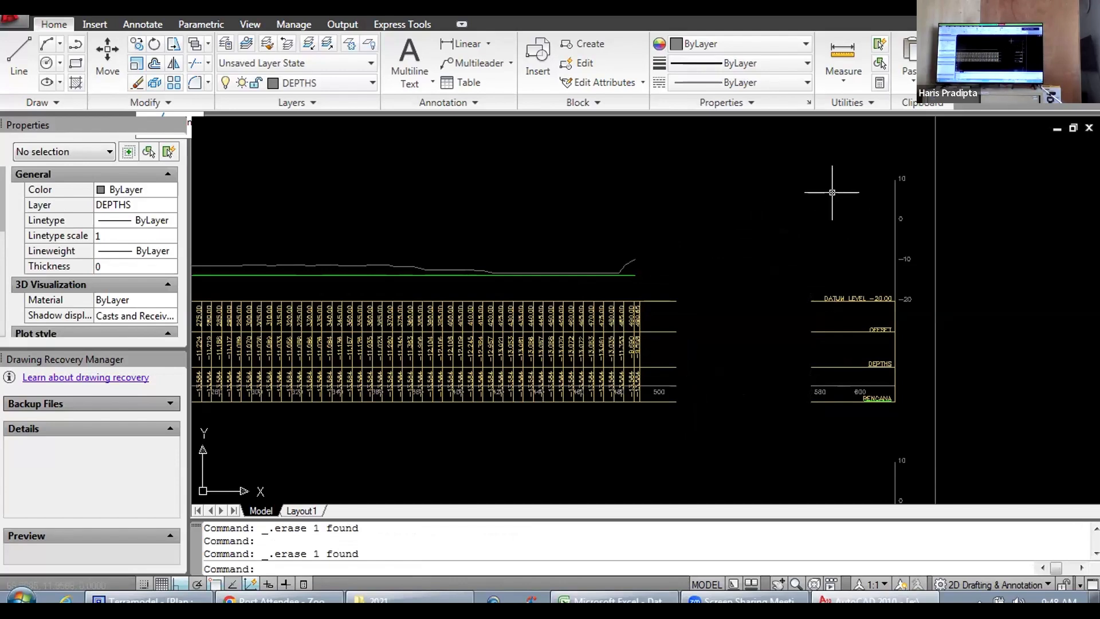
Step: Move the detached table end with the 580 and 600 labels and elevation scale about 3.36 units left to close the gap
click(772, 155)
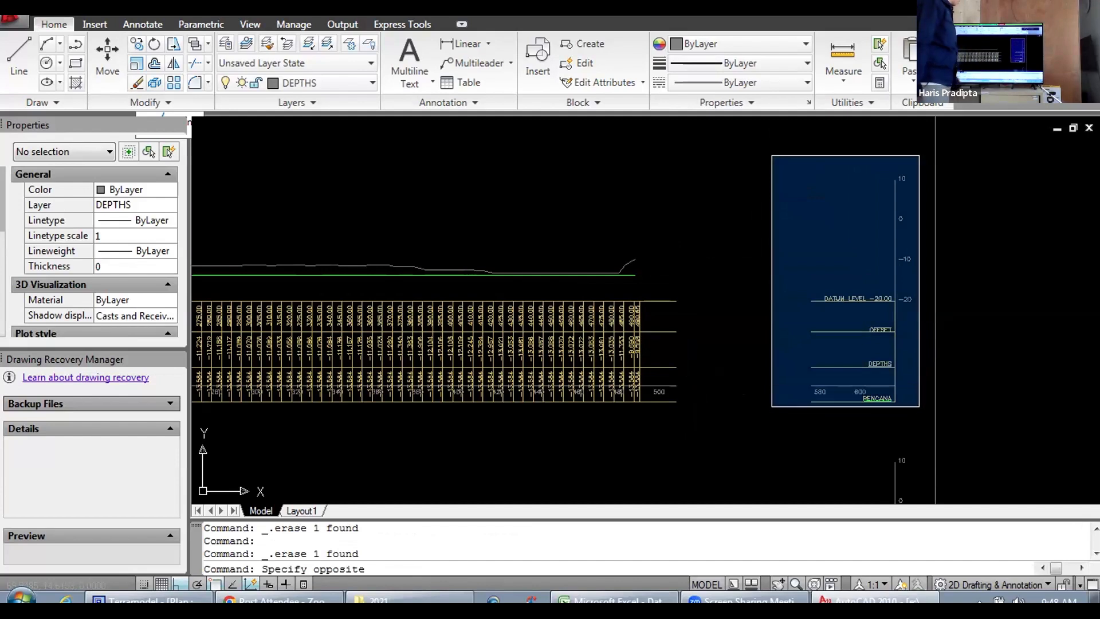
click(919, 410)
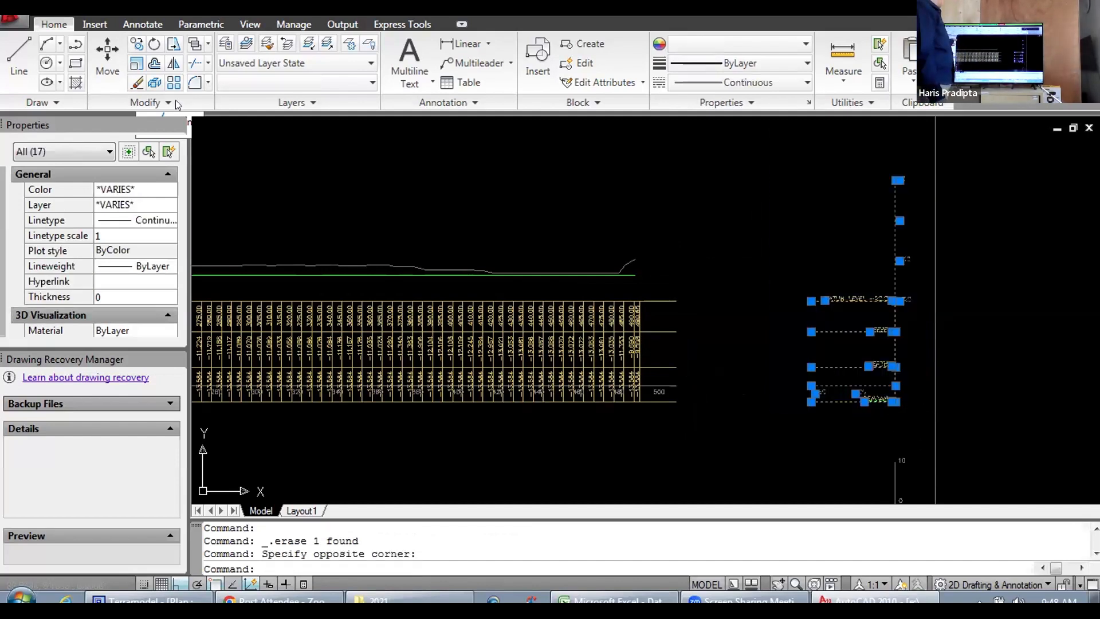
click(106, 48)
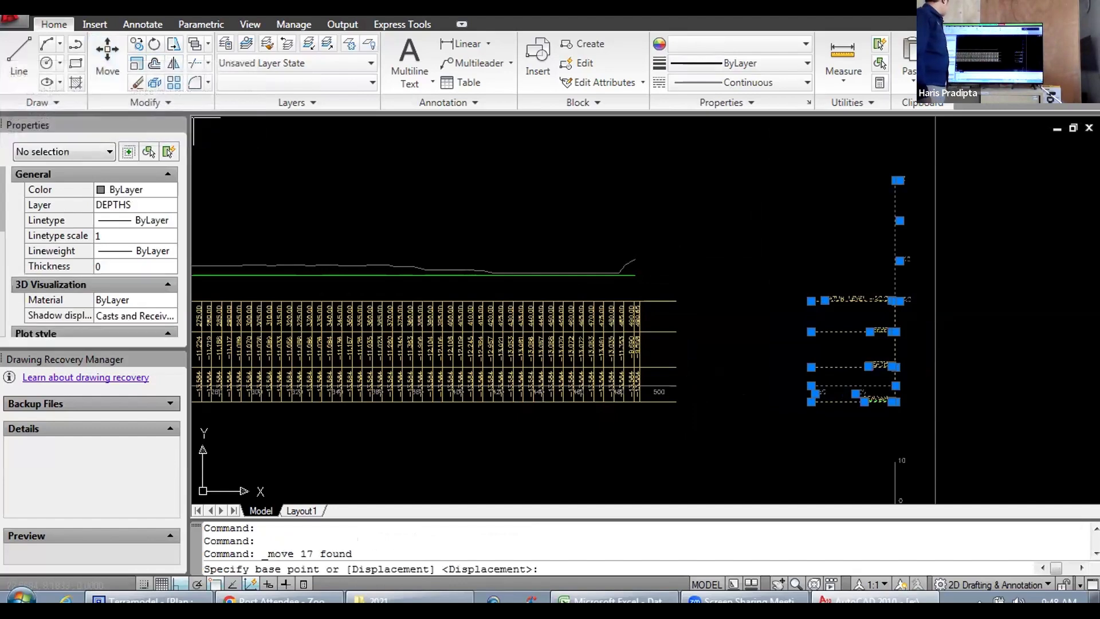
click(842, 434)
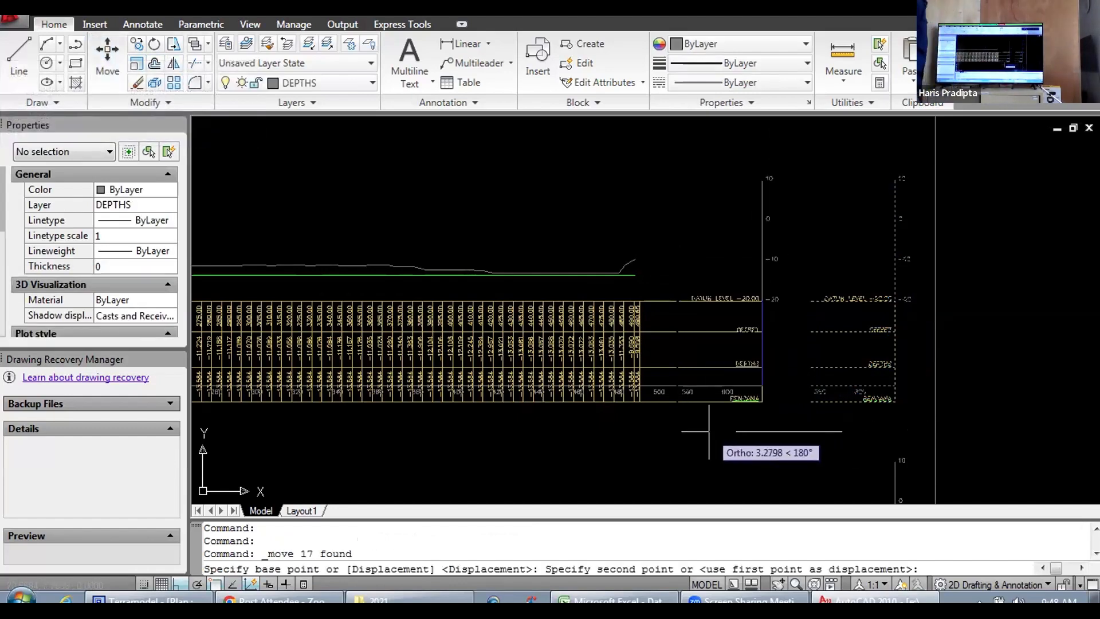
scroll(709, 430, up, 4)
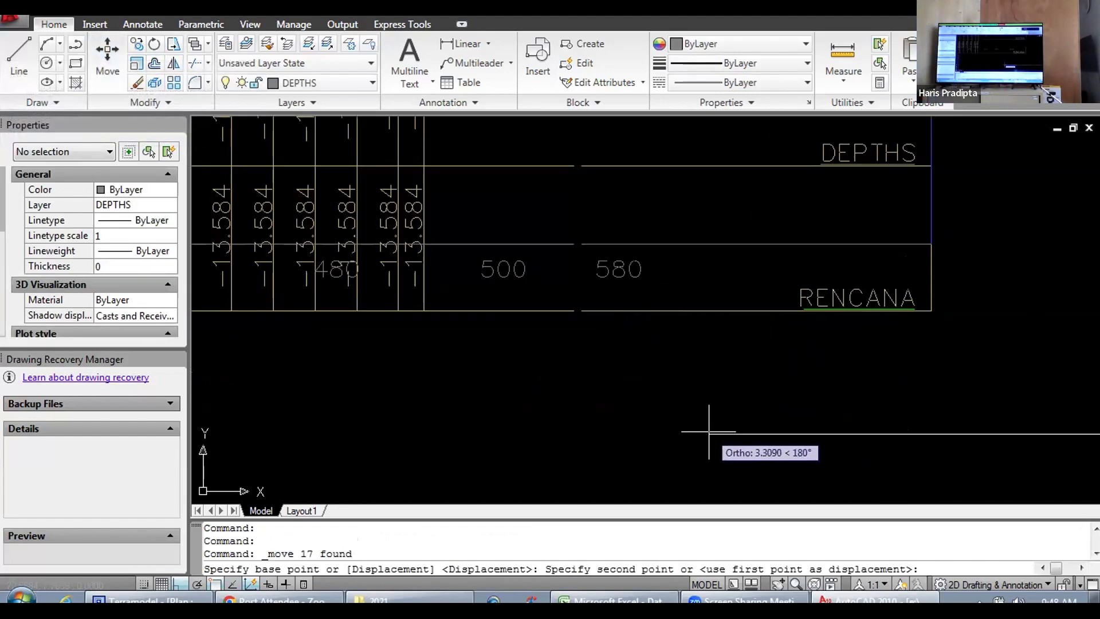
click(700, 397)
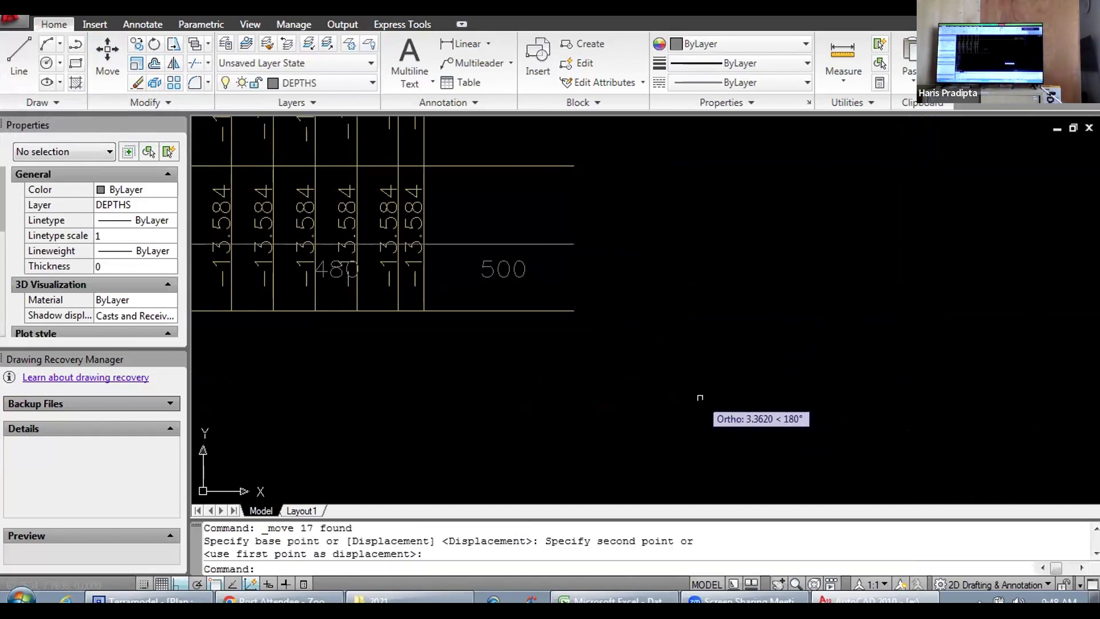
Step: Draw a vertical line about 5.45 units long across the start of the Station 200.000 table, between the -20 and 0 offset labels
scroll(830, 361, down, 7)
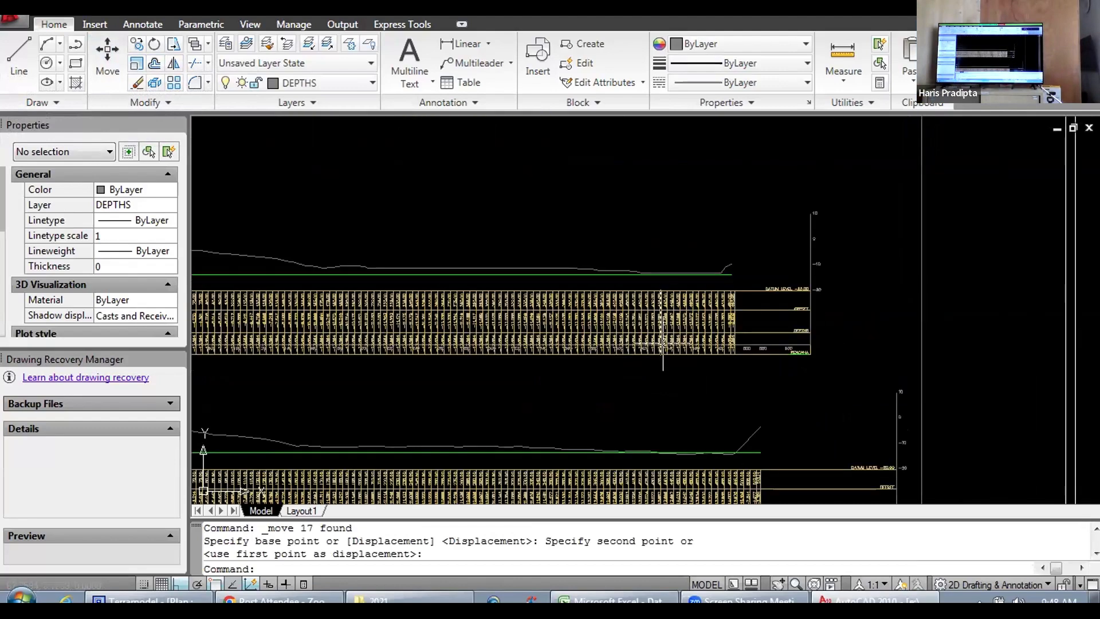
scroll(663, 343, down, 3)
scroll(599, 358, up, 4)
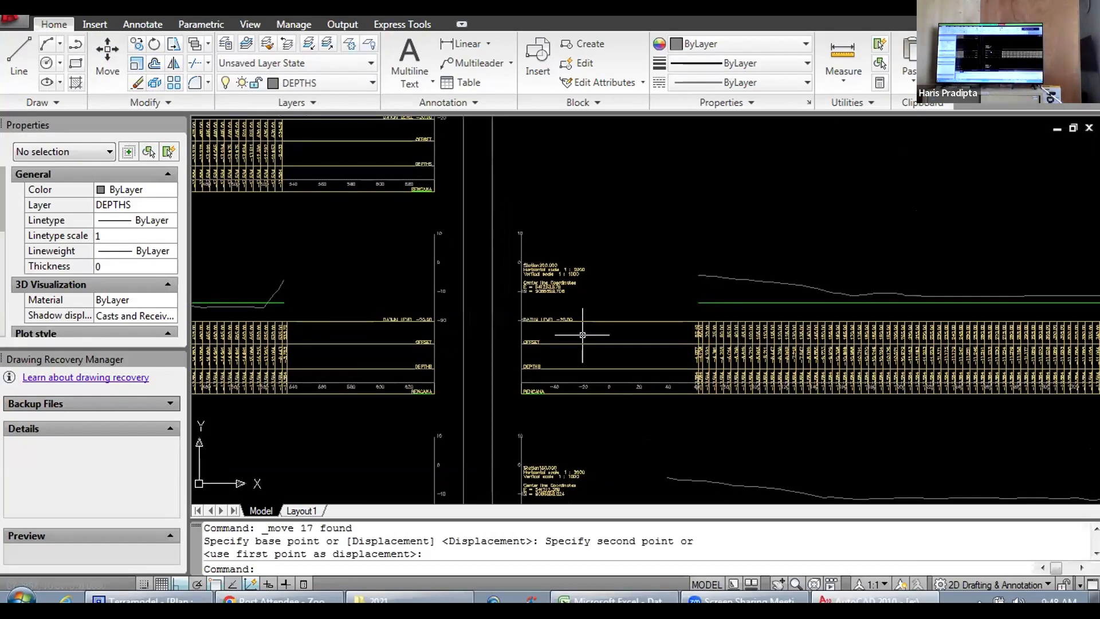
mouse_move(582, 335)
mouse_down()
mouse_move(552, 297)
mouse_move(538, 381)
mouse_up()
scroll(576, 346, up, 7)
scroll(541, 383, down, 6)
scroll(597, 373, up, 3)
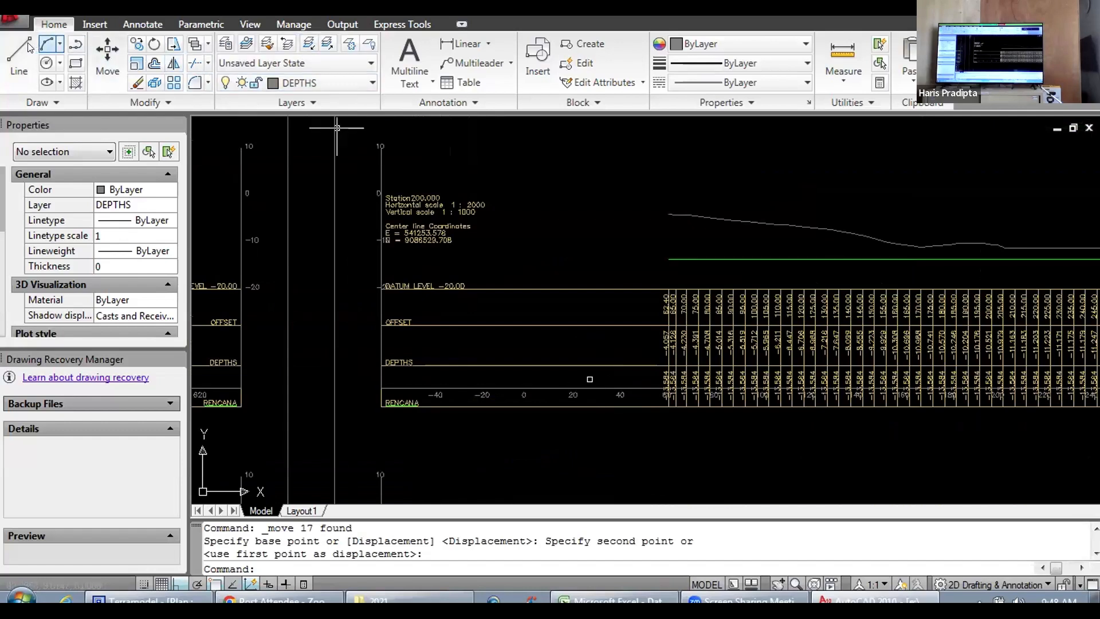
click(19, 57)
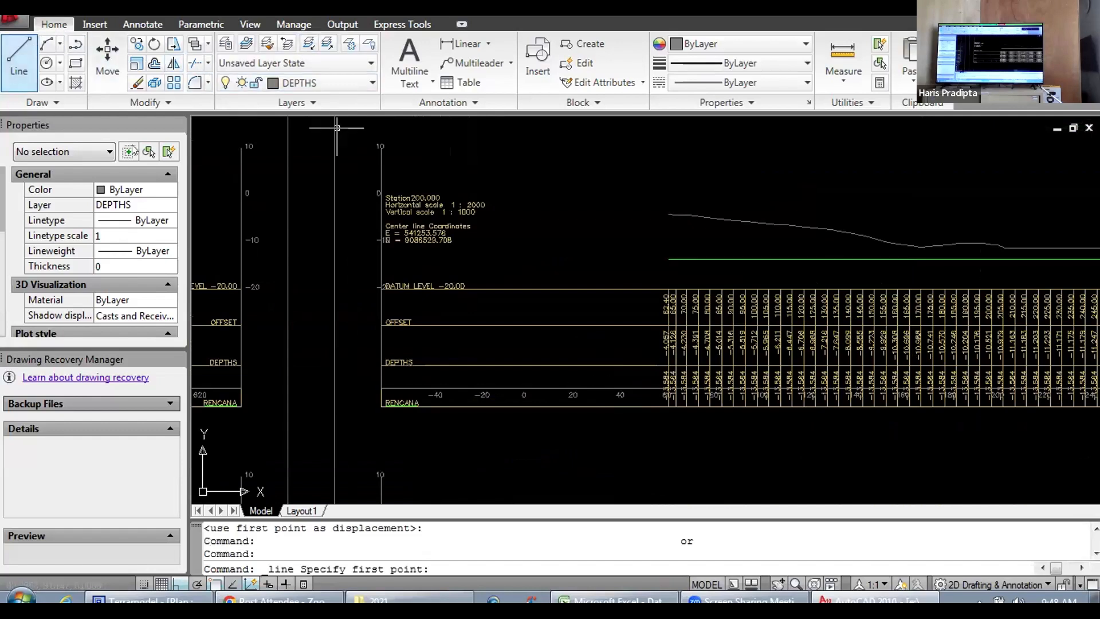
click(497, 185)
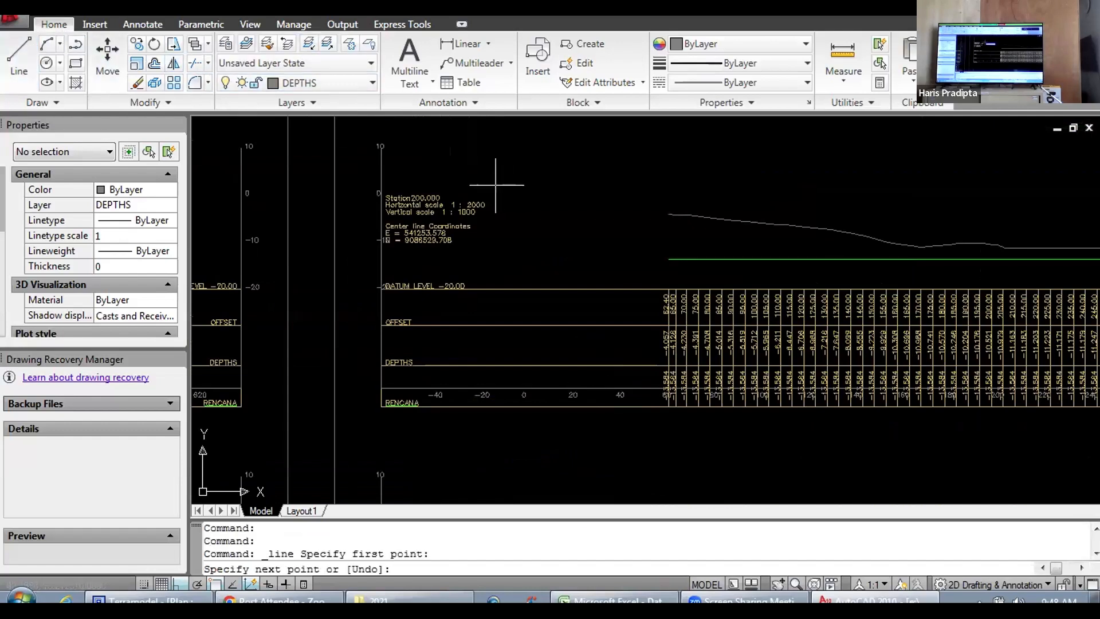
click(494, 441)
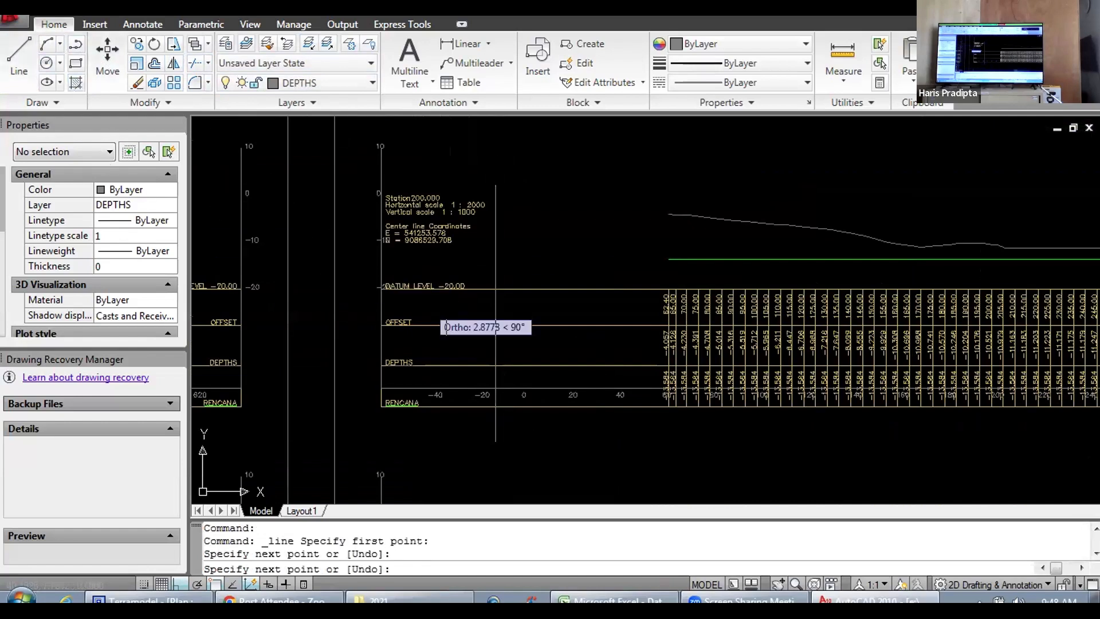
key(Escape)
Step: Draw a second vertical line across the Station 200.000 table, between the 40 offset label and the first depth column
click(16, 58)
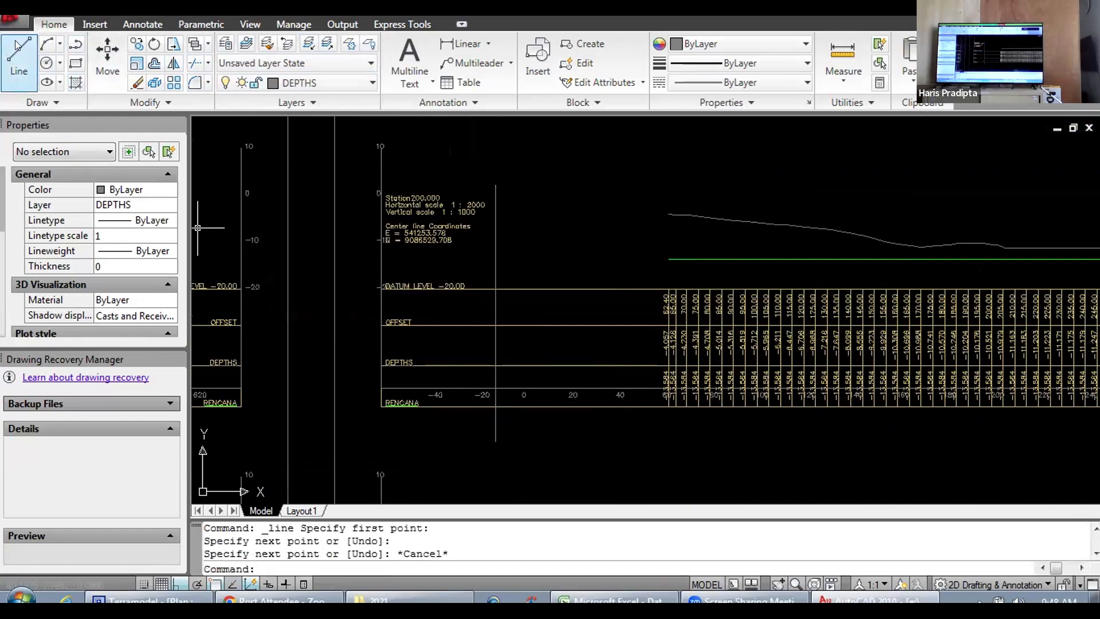
click(637, 185)
click(638, 451)
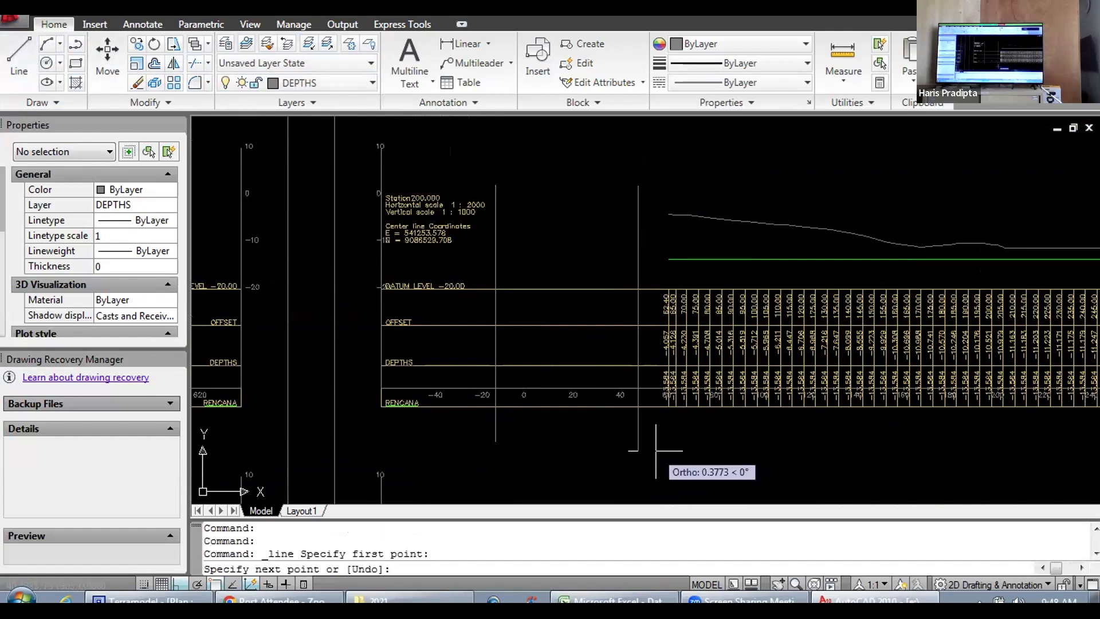
key(Escape)
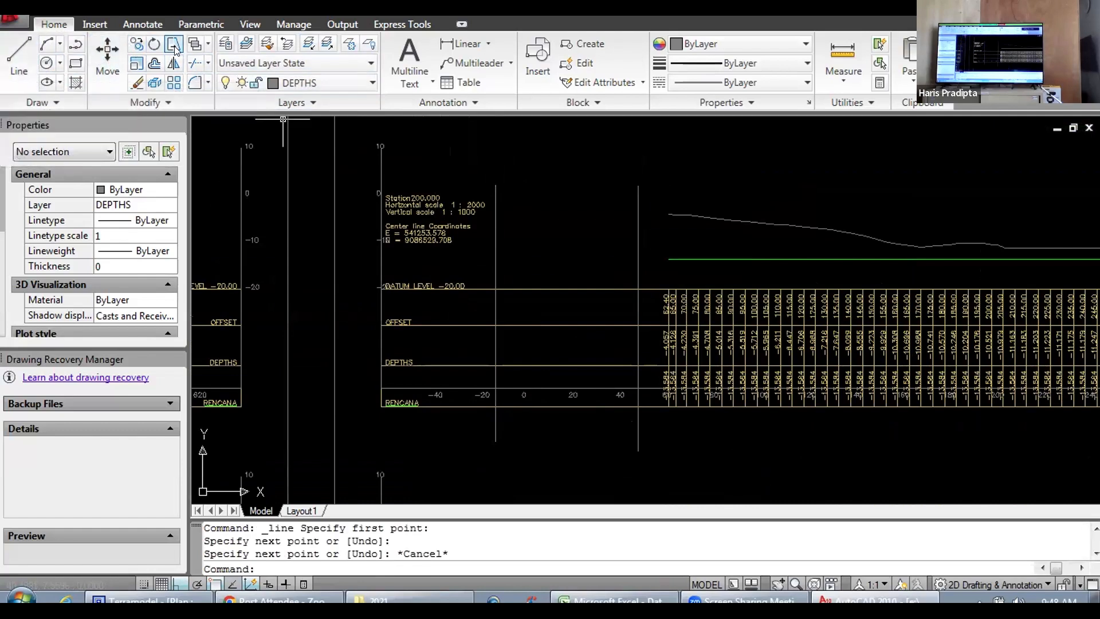
Step: Trim away the Station 200.000 table's horizontal lines between the two vertical lines, using all objects as cutting edges
click(208, 62)
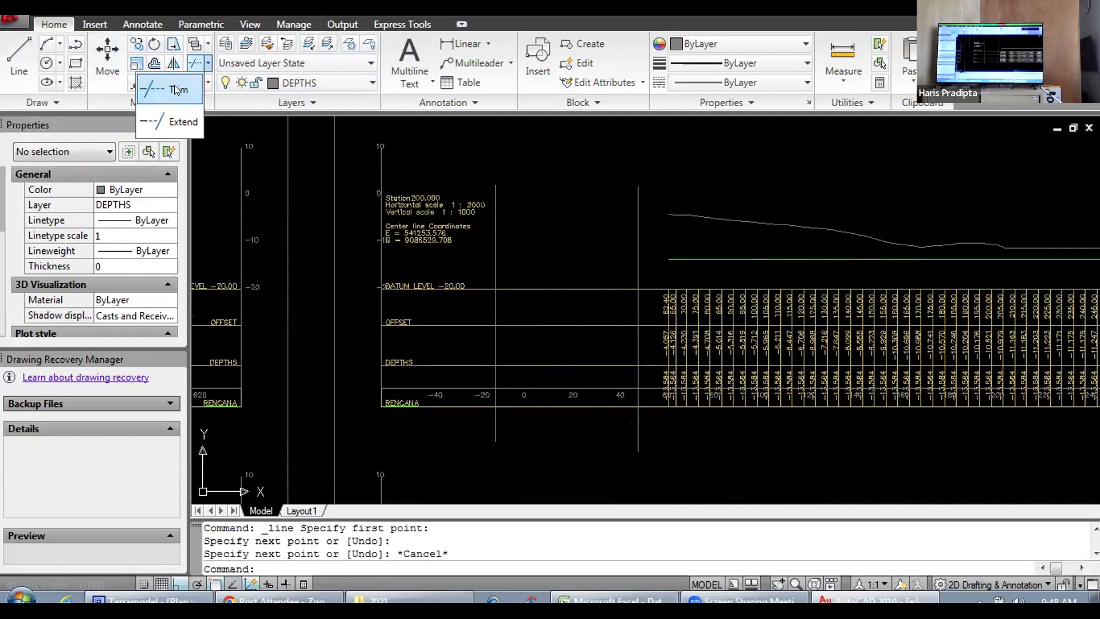
click(196, 110)
key(Return)
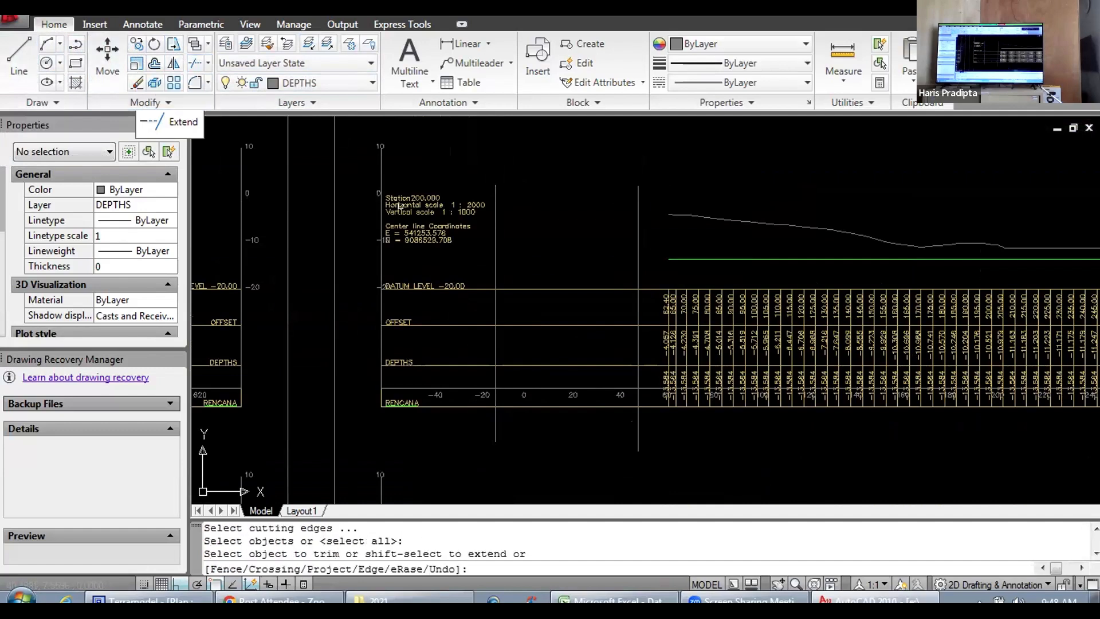
click(556, 289)
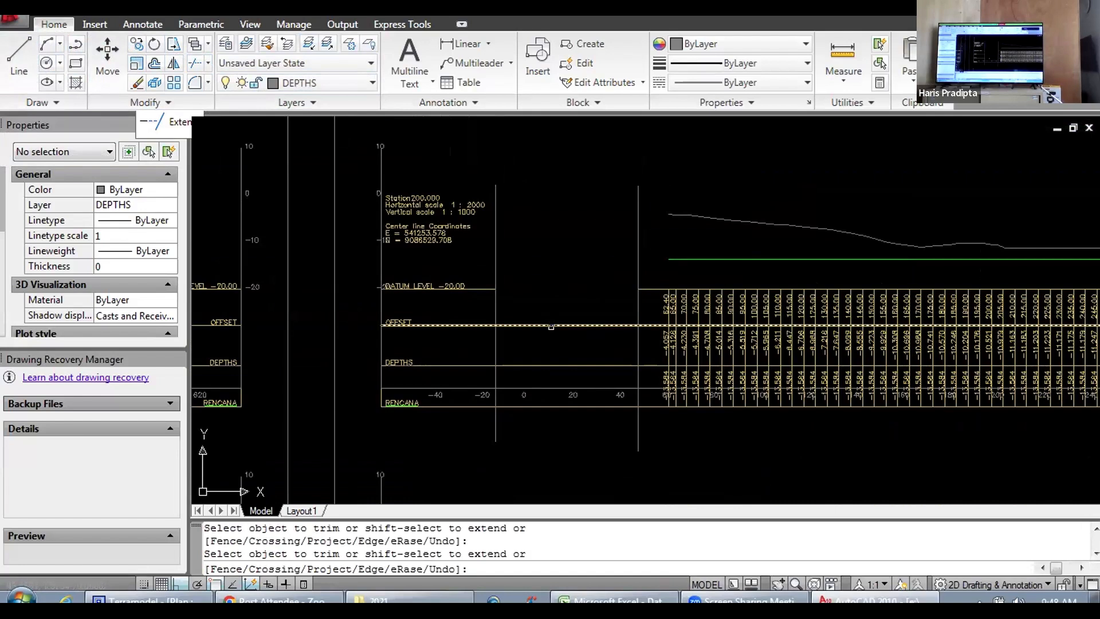
click(550, 326)
click(519, 404)
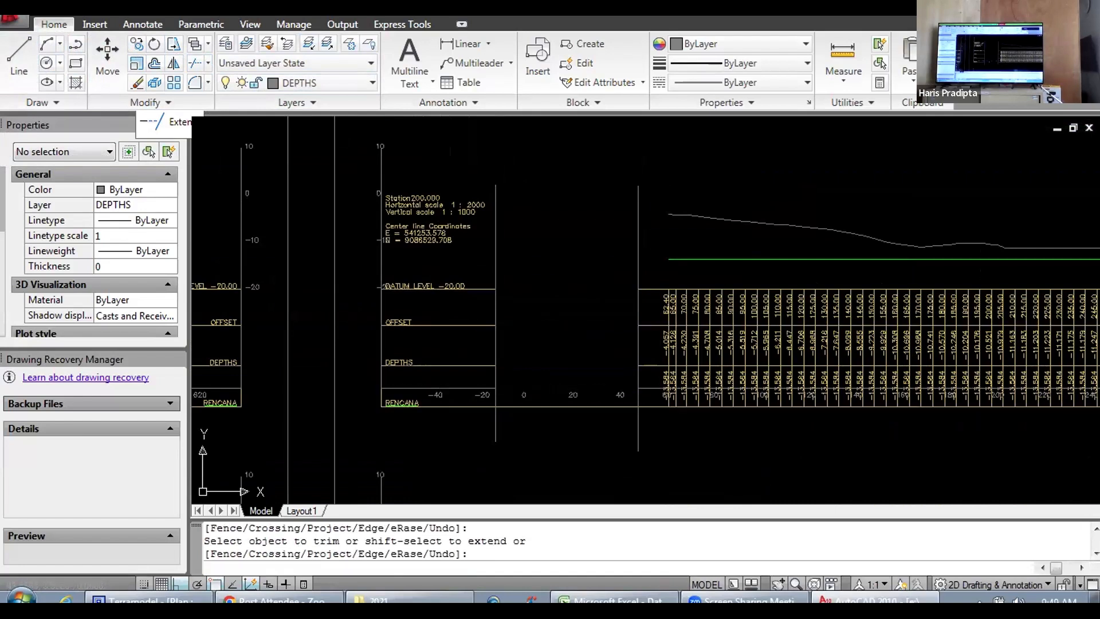
key(Escape)
Step: Delete the 0, 20 and 40 offset labels left in the gap of the Station 200.000 table
click(523, 373)
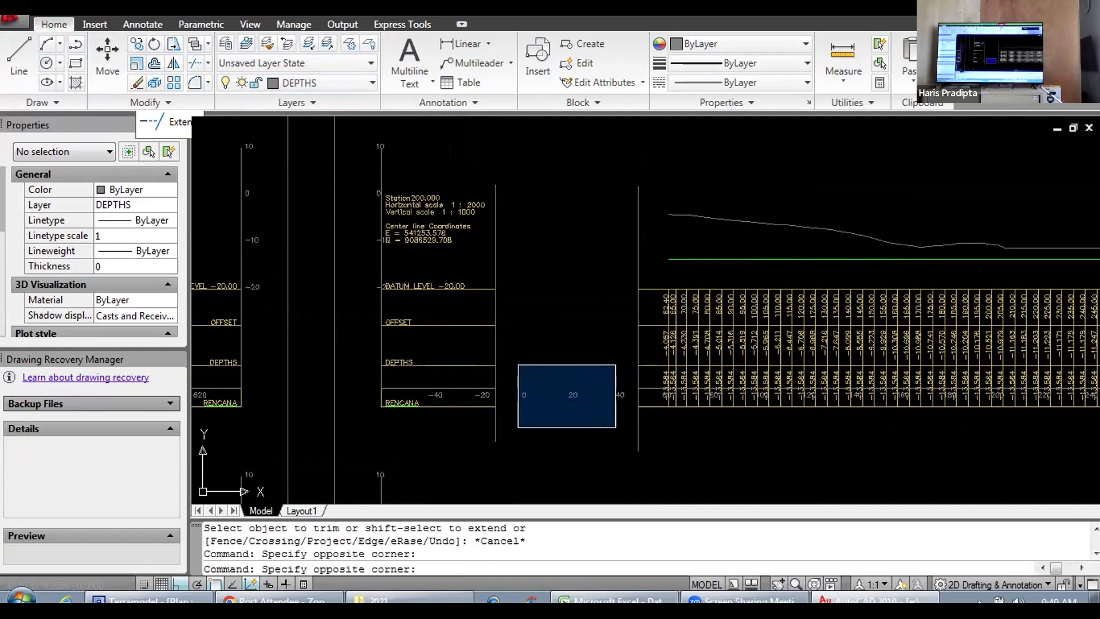
click(629, 425)
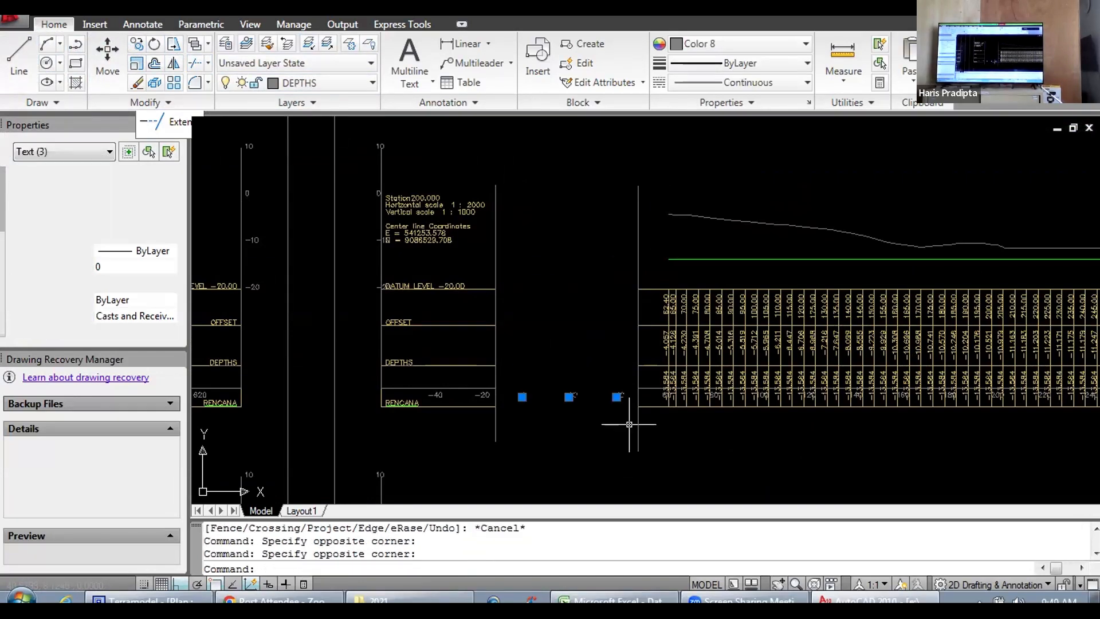
key(Delete)
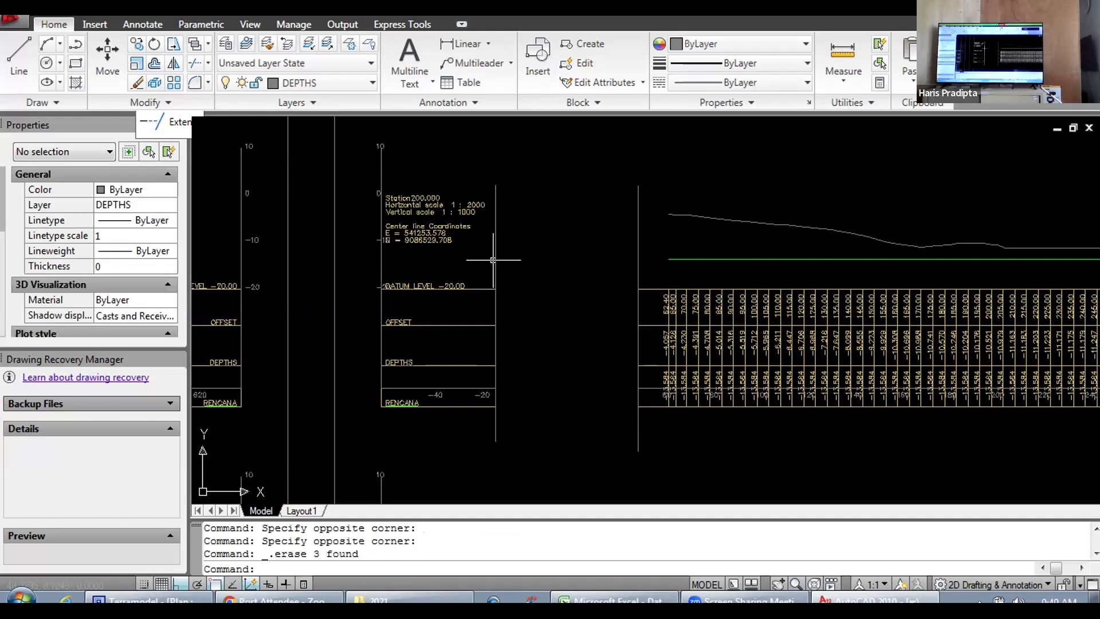
Step: Delete both vertical cutting lines beside the gap at the start of the Station 200.000 table
click(494, 260)
key(Delete)
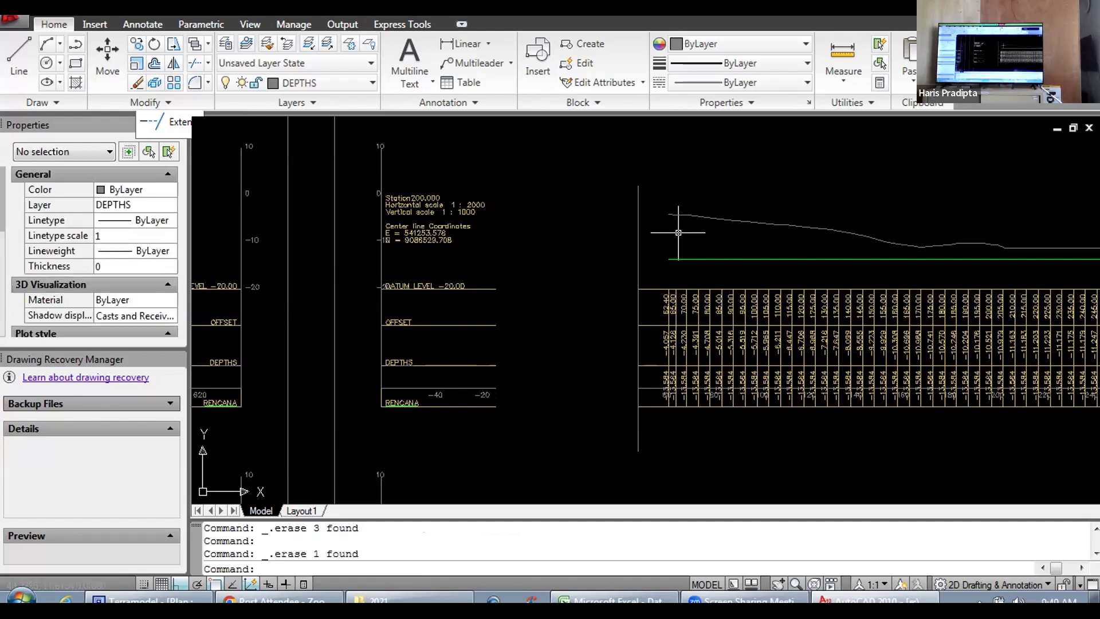
click(635, 237)
key(Delete)
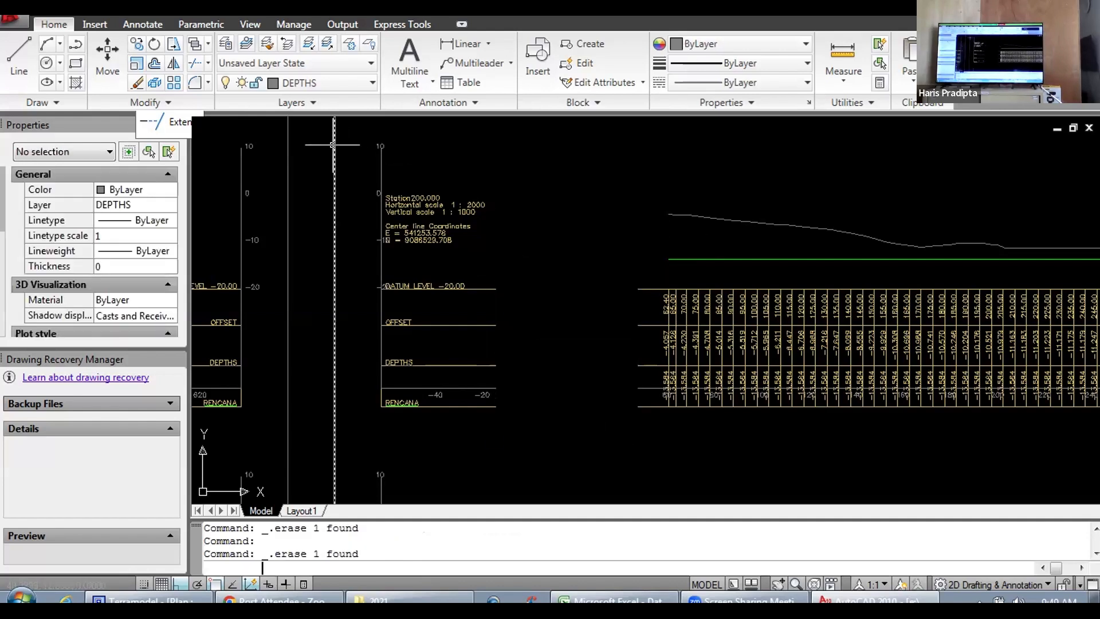
Step: Move the Station 200.000 header block with its row titles, scale and -40 and -20 labels about 3.05 units right to meet the table
click(352, 127)
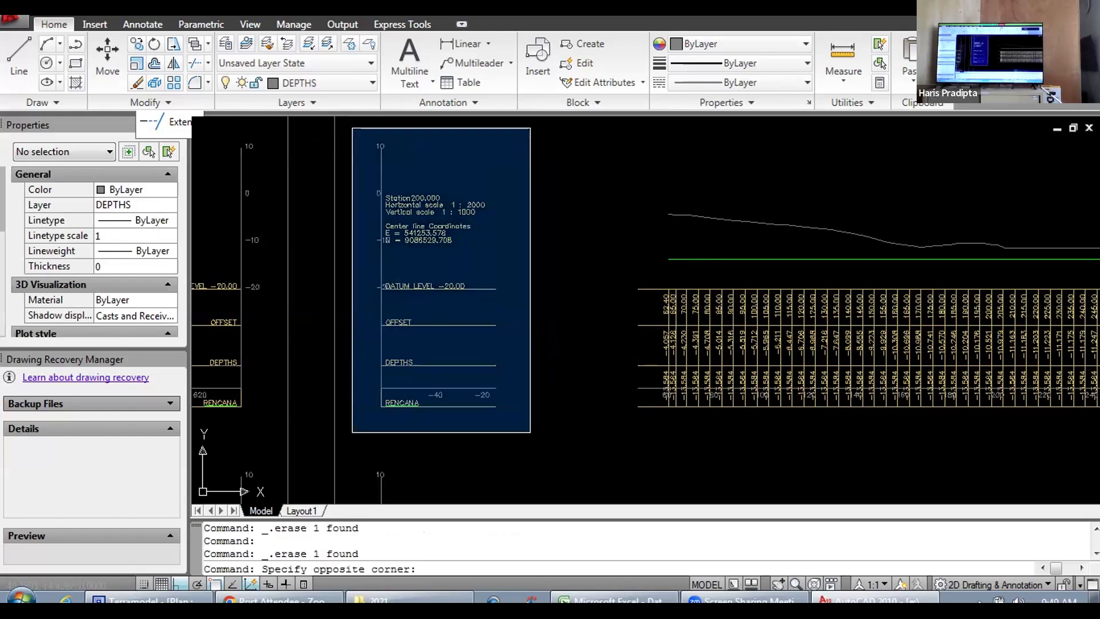
click(527, 437)
click(108, 60)
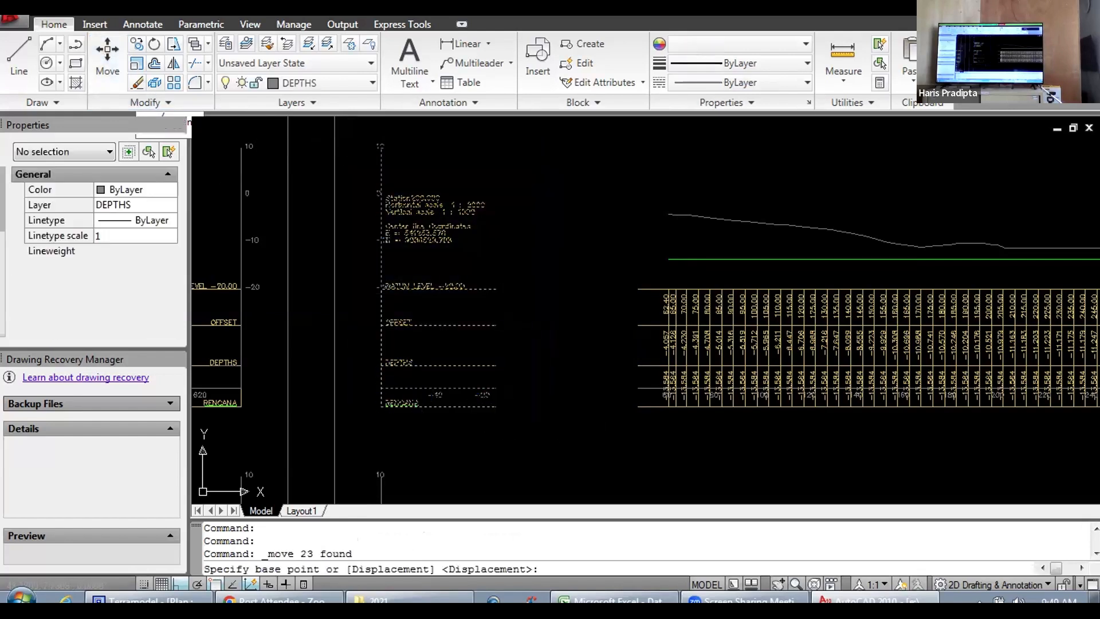
click(487, 435)
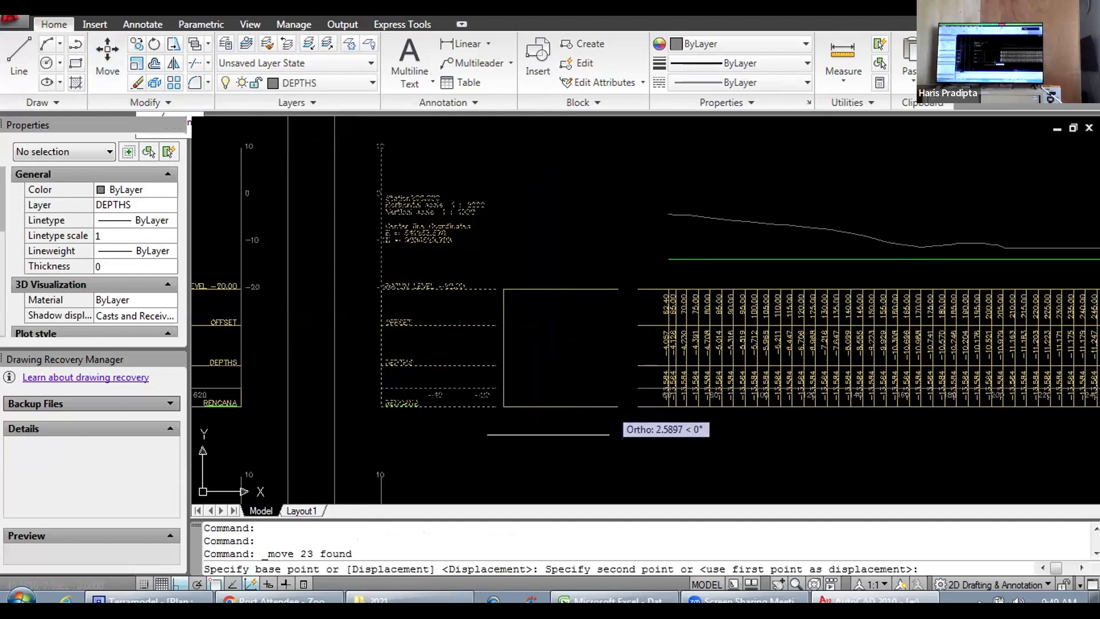
scroll(604, 425, up, 5)
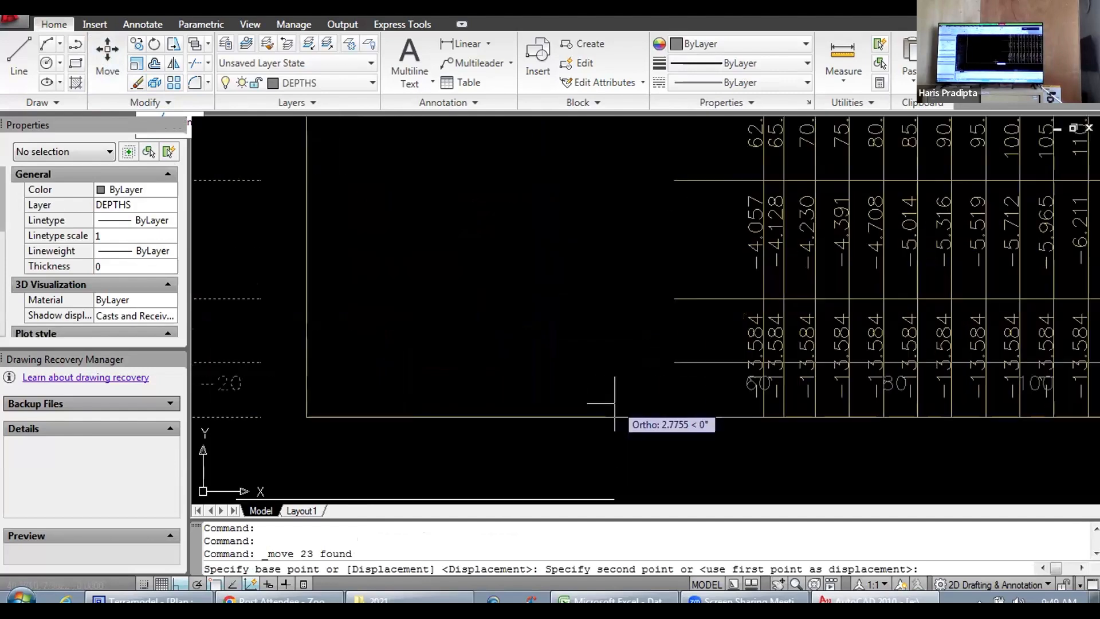
click(651, 447)
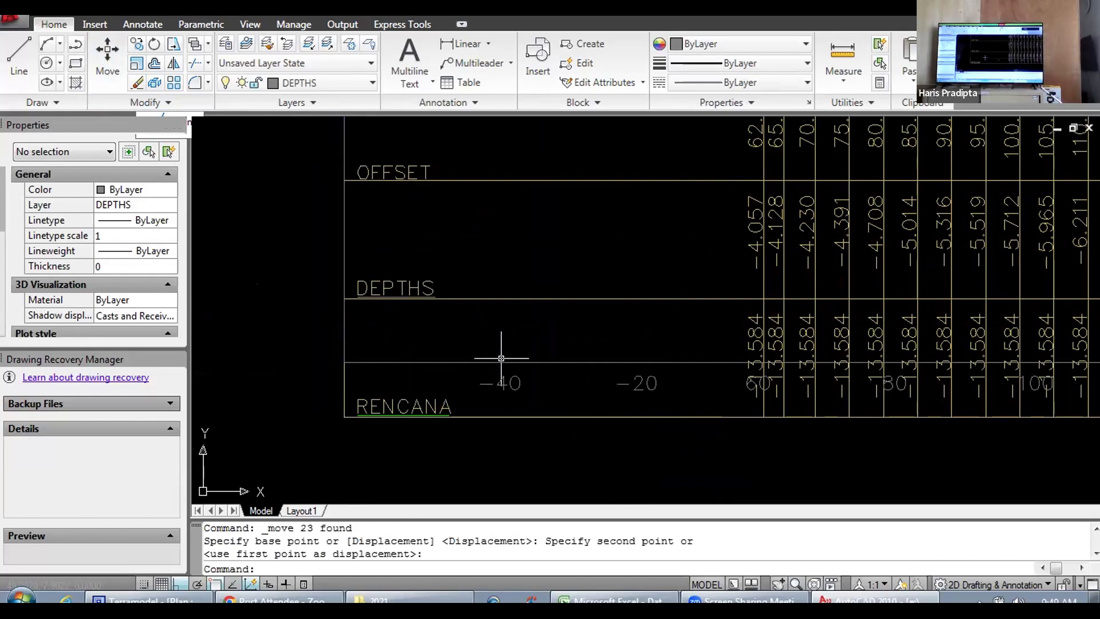
scroll(510, 337, down, 6)
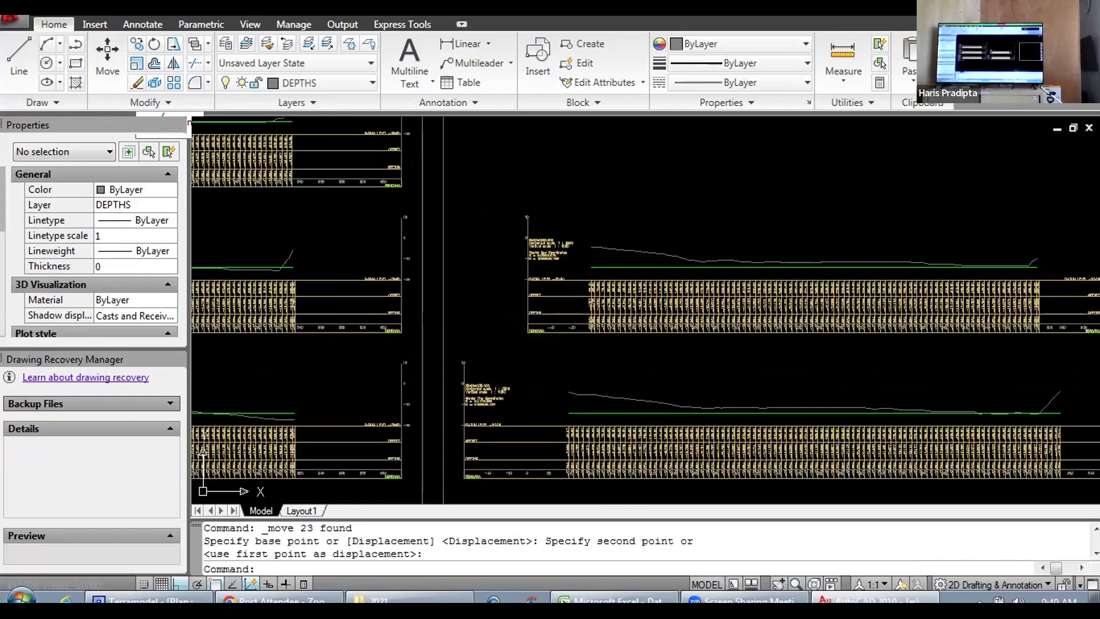
drag(536, 308, 436, 317)
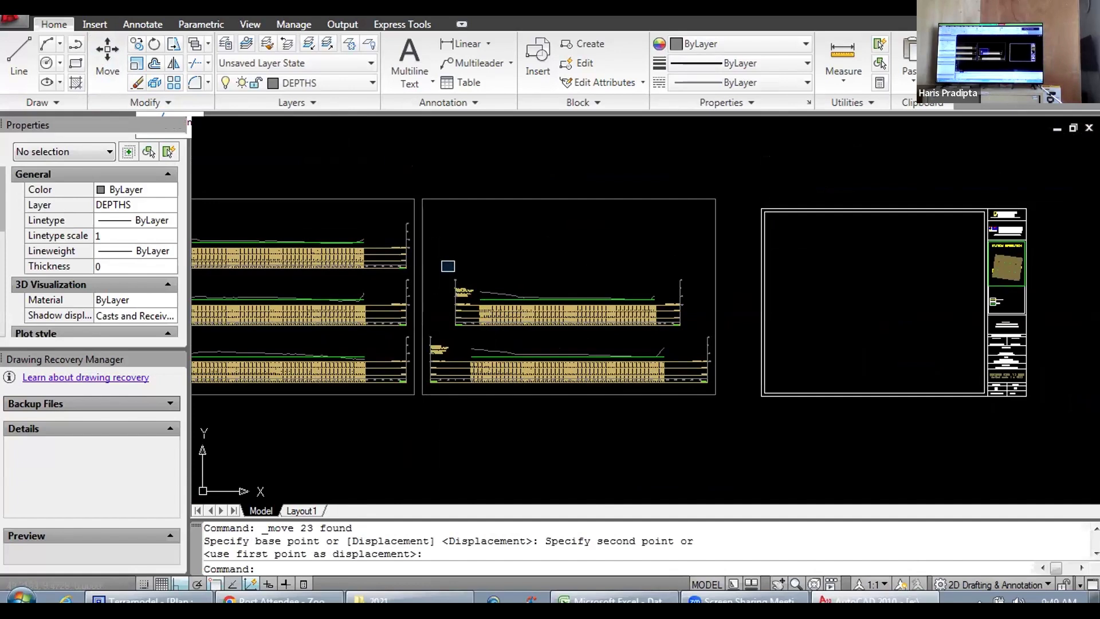
click(441, 261)
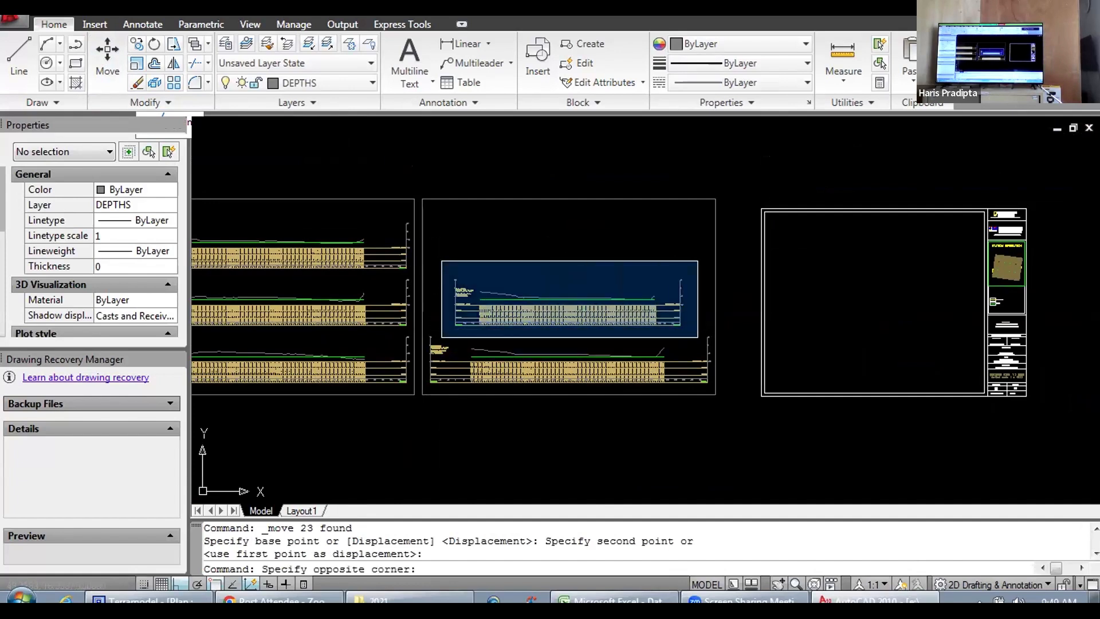
click(698, 337)
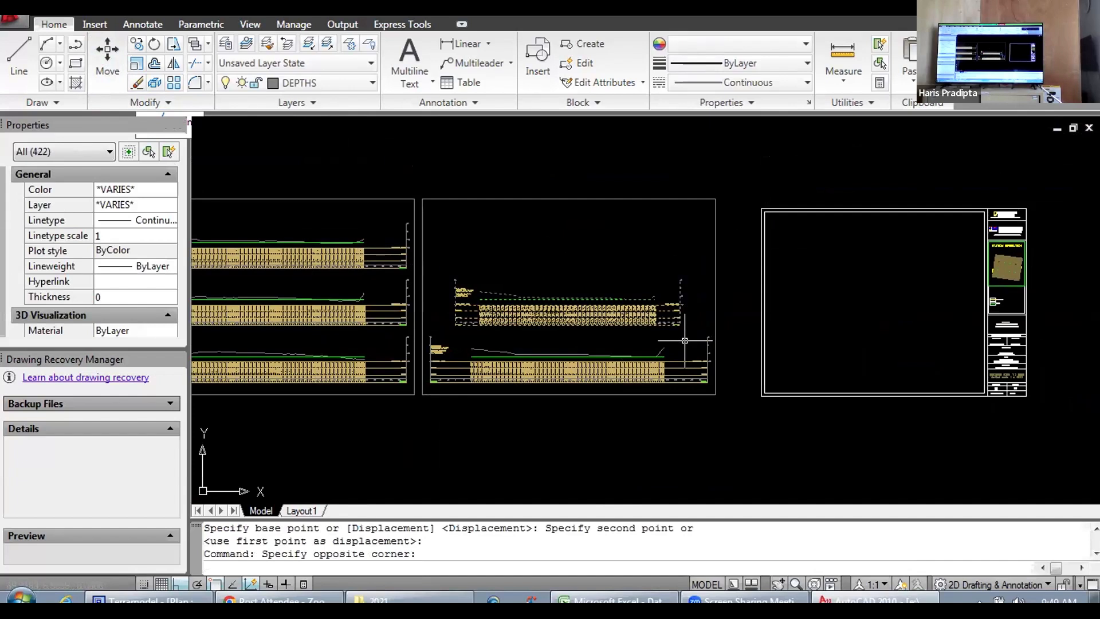
click(107, 57)
click(647, 340)
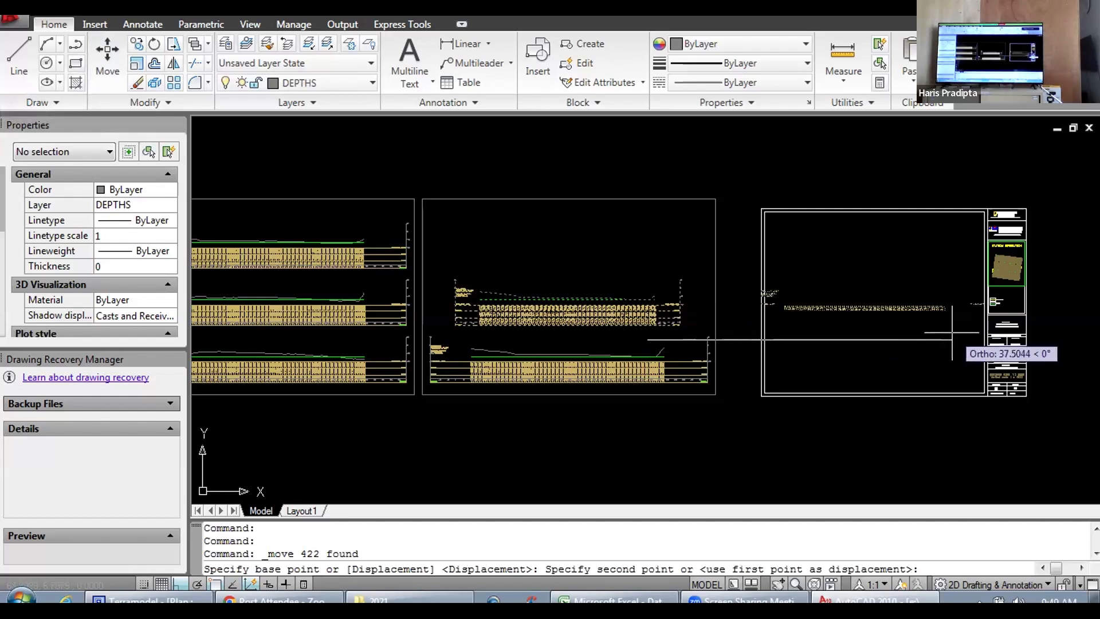
key(Escape)
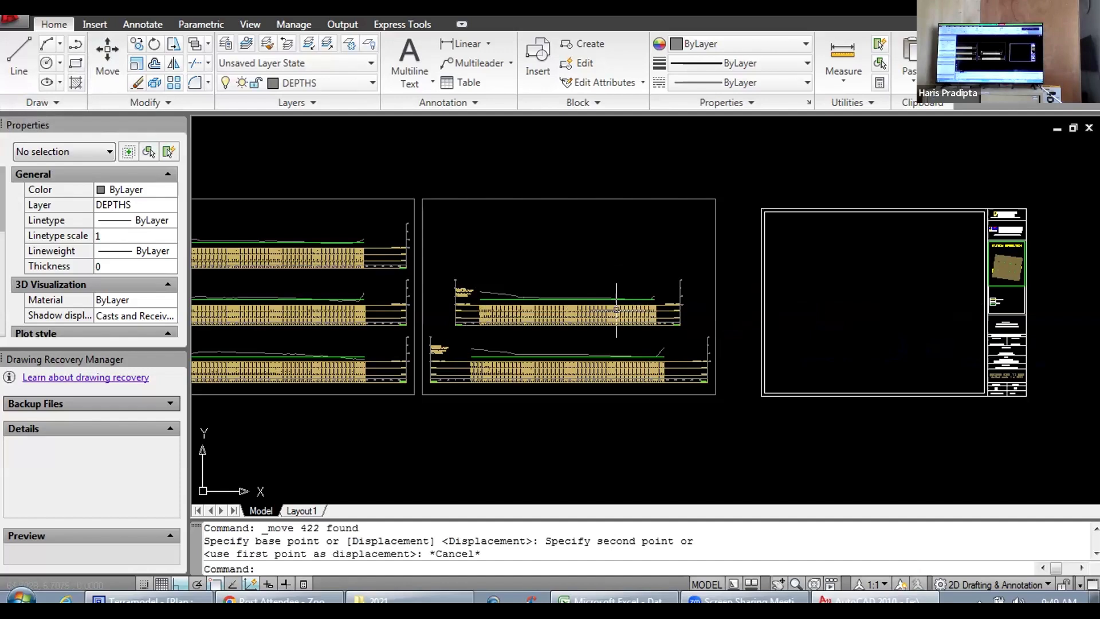
Step: Delete the -40 and -20 offset labels at the start of the Station 200.000 table
scroll(622, 307, up, 5)
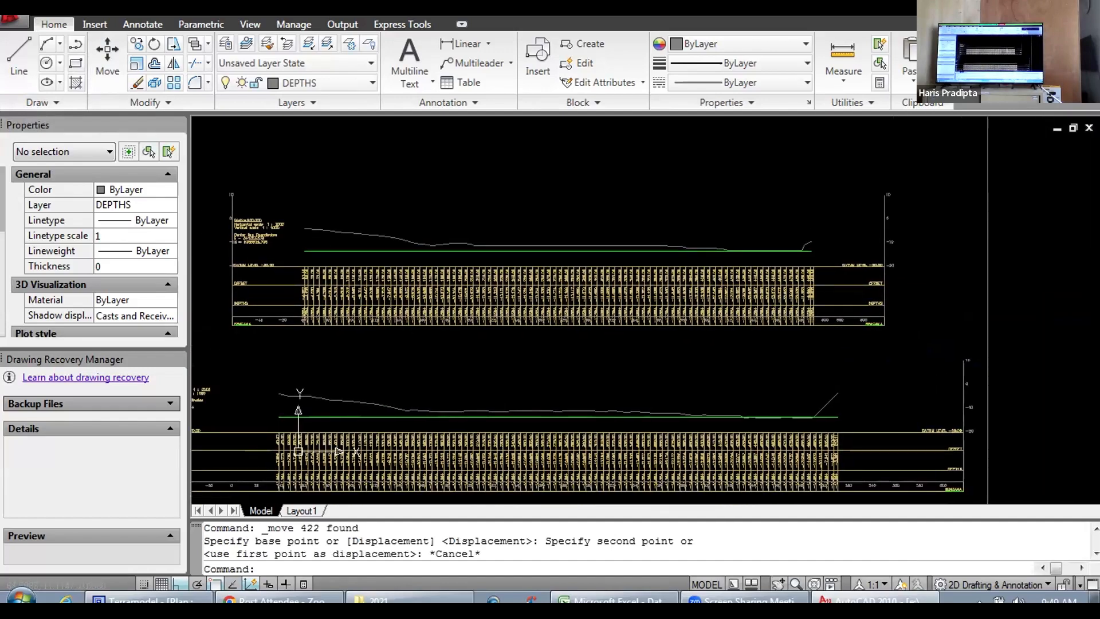
scroll(622, 308, up, 6)
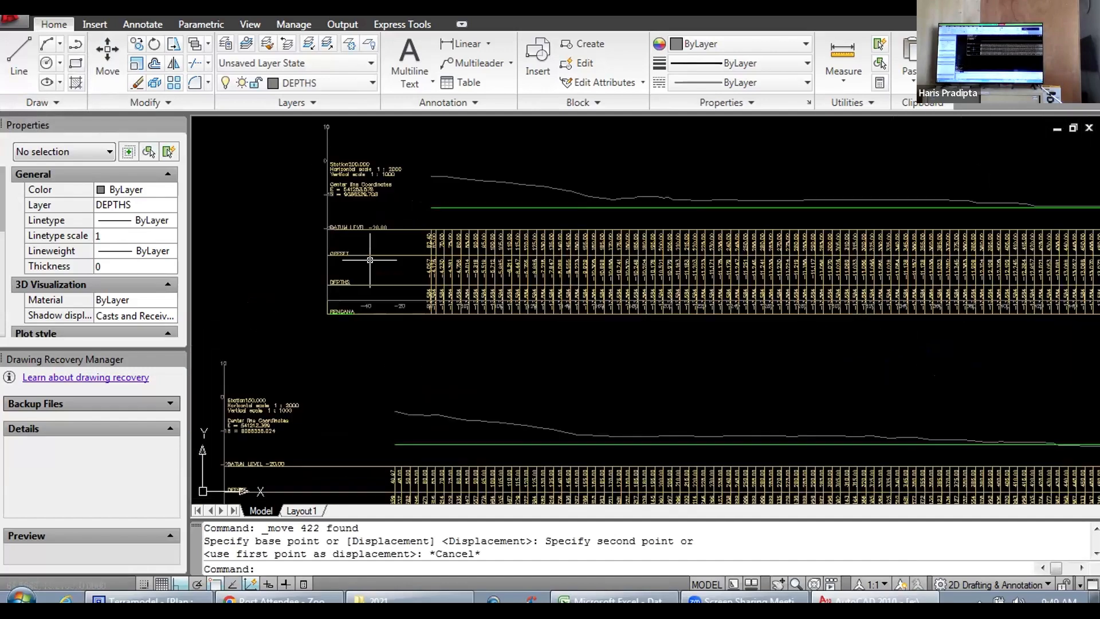
scroll(468, 341, down, 6)
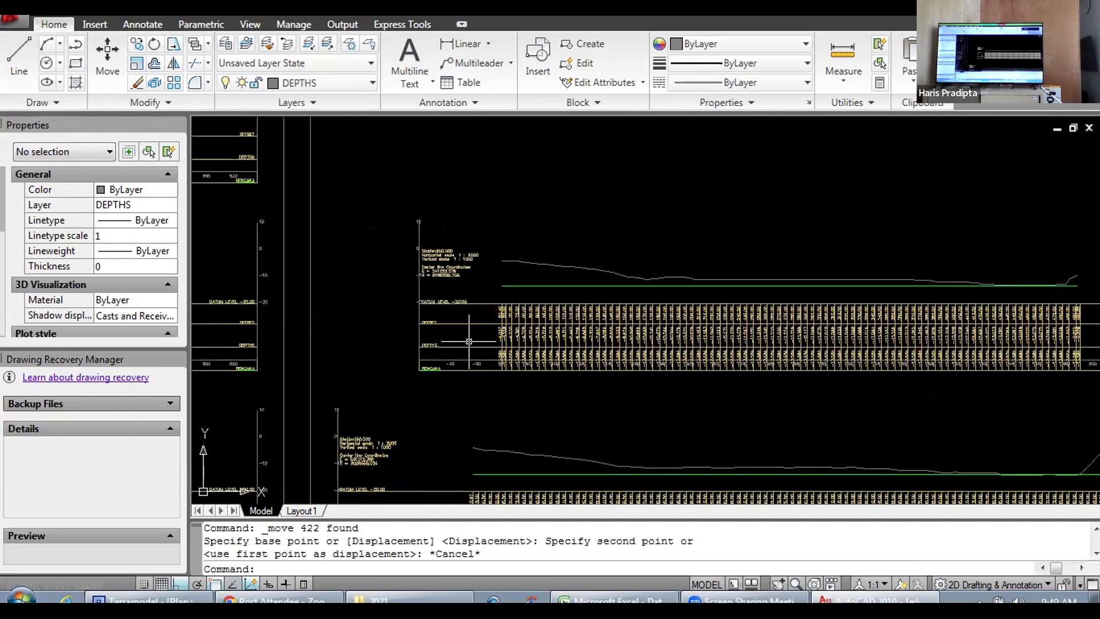
scroll(471, 343, up, 5)
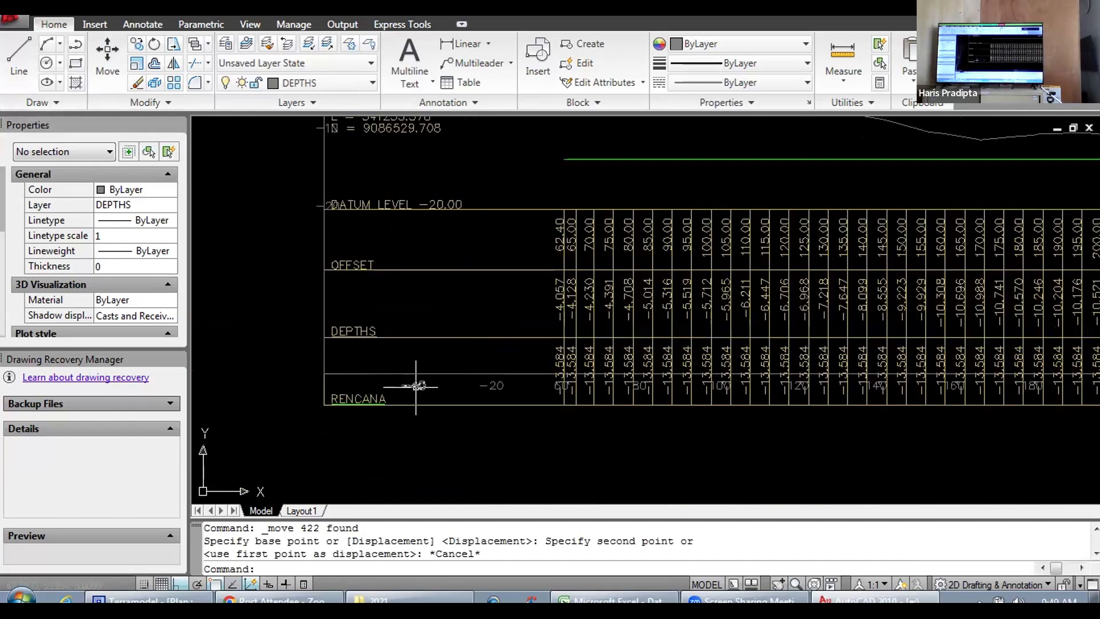
click(416, 386)
key(Delete)
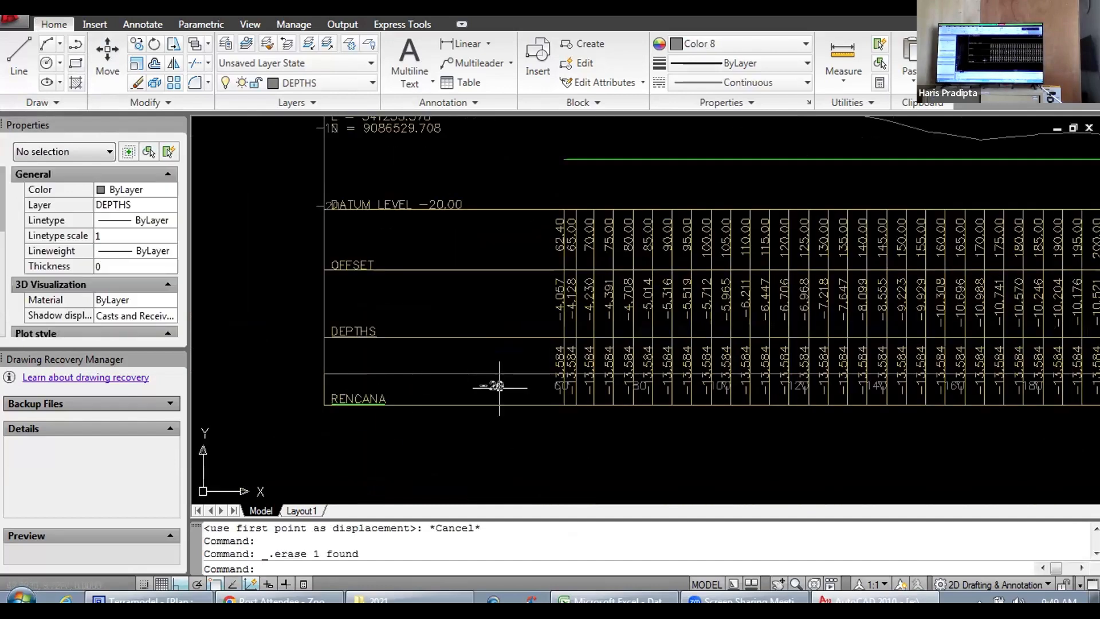
click(496, 385)
key(Delete)
Step: Delete the 500 and 580 offset labels in the empty end part of the Station 200.000 table
scroll(492, 384, down, 6)
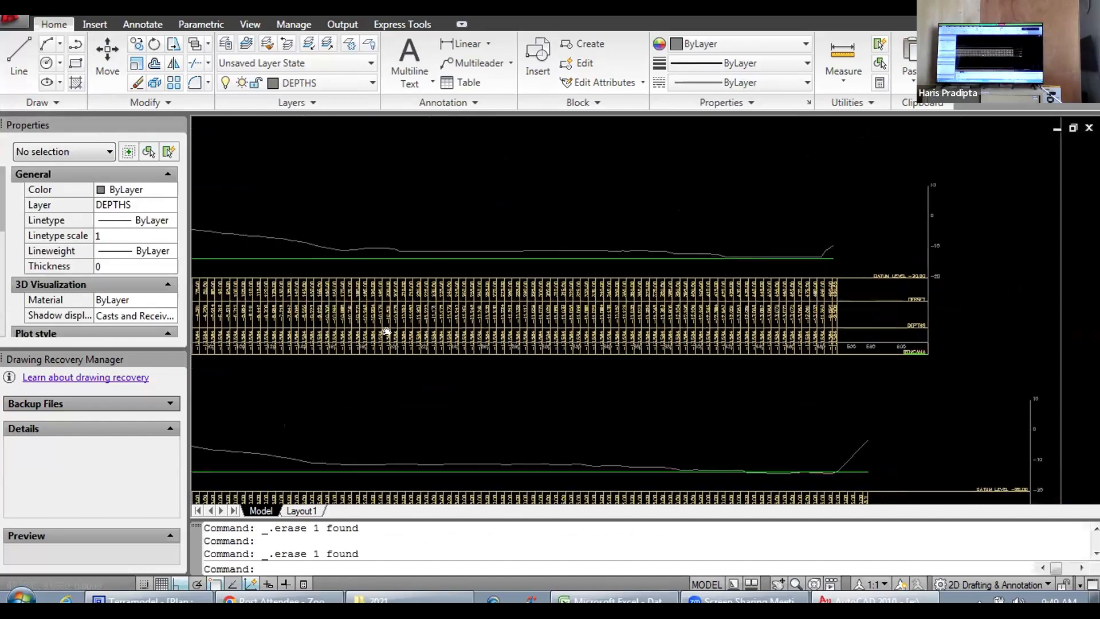
scroll(630, 378, up, 6)
click(624, 396)
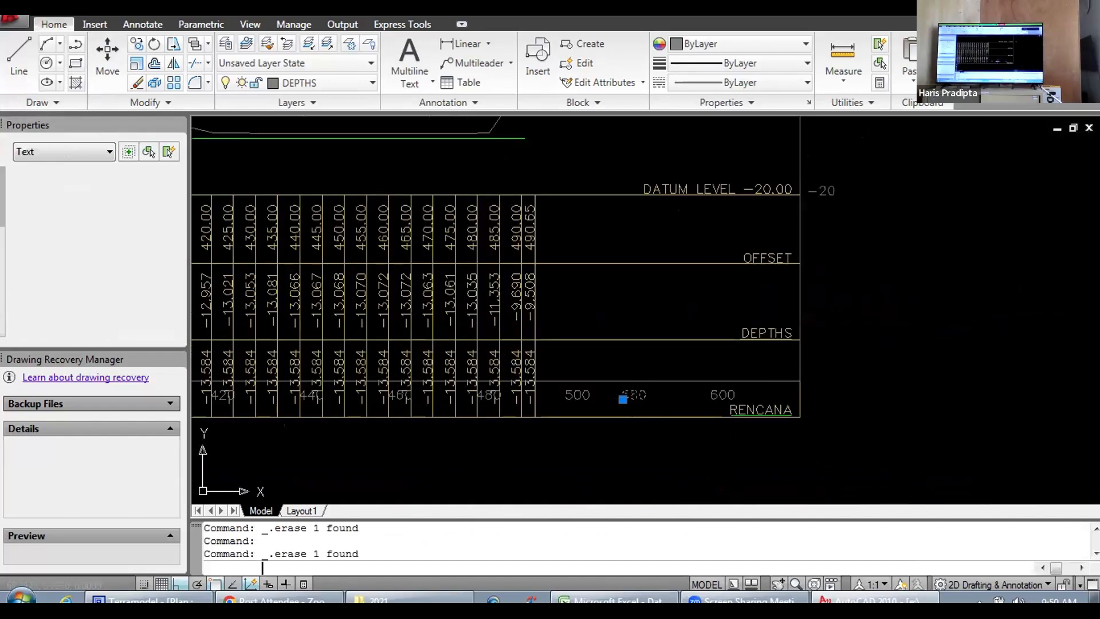
key(Delete)
click(580, 392)
key(Delete)
scroll(609, 353, down, 5)
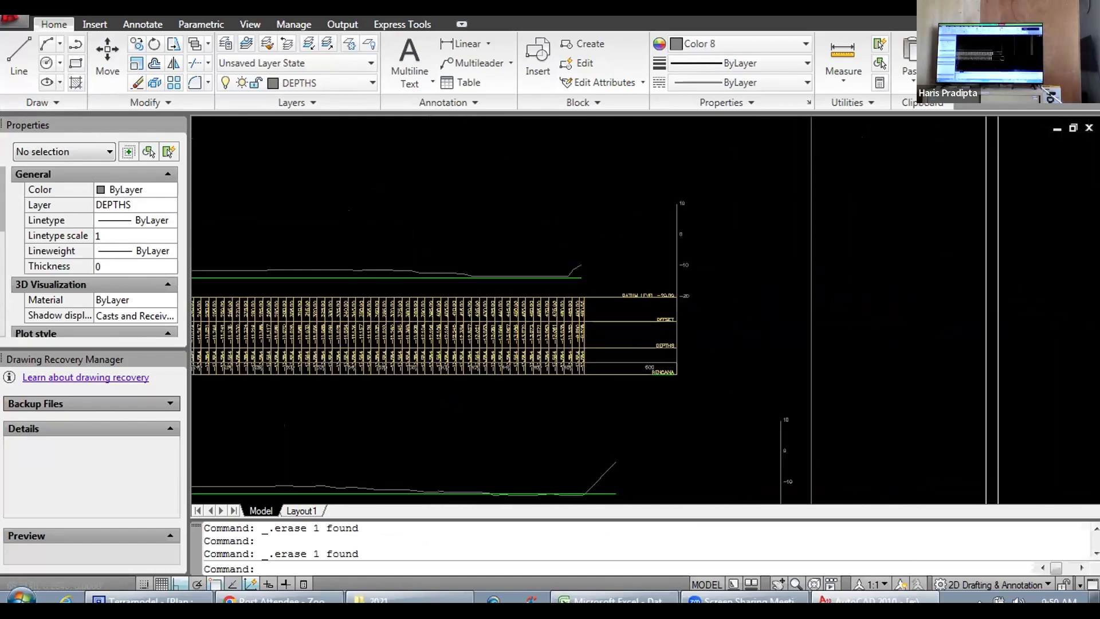
Step: Move the Station 200.000 end block with its row titles, scale and 600 label about 2.09 units left to shorten the table's empty end
scroll(614, 346, up, 4)
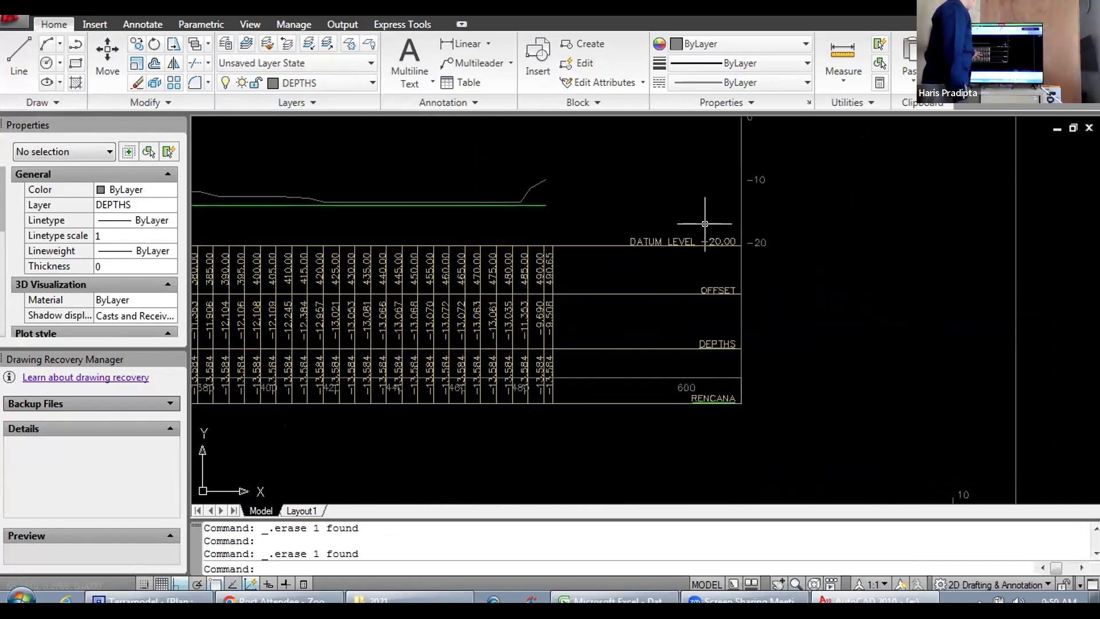
scroll(705, 223, down, 3)
click(661, 150)
click(683, 174)
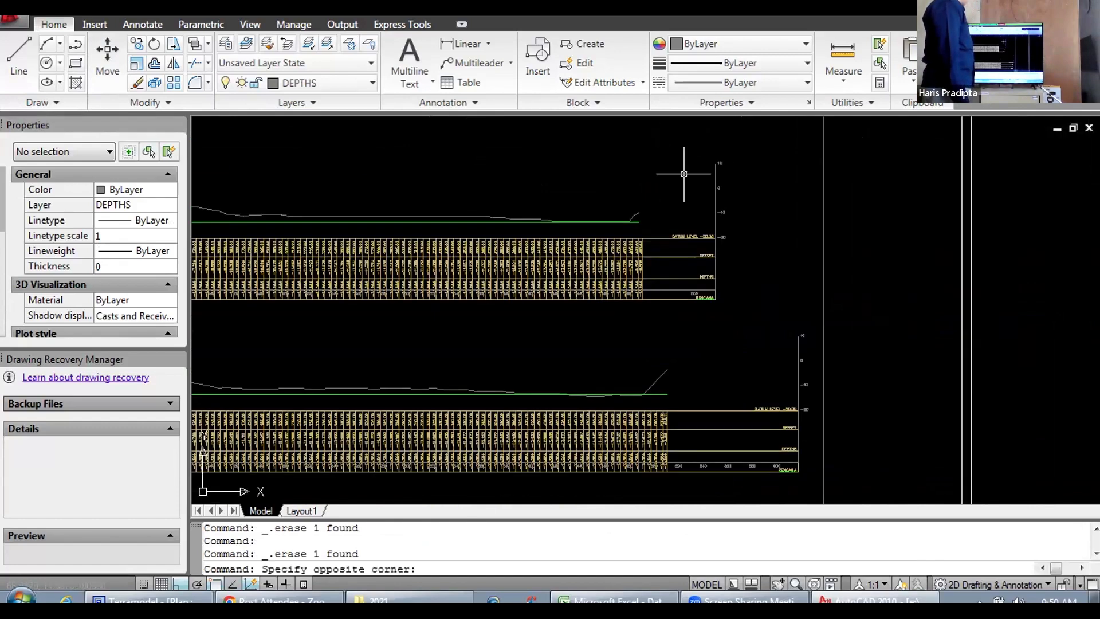
click(655, 131)
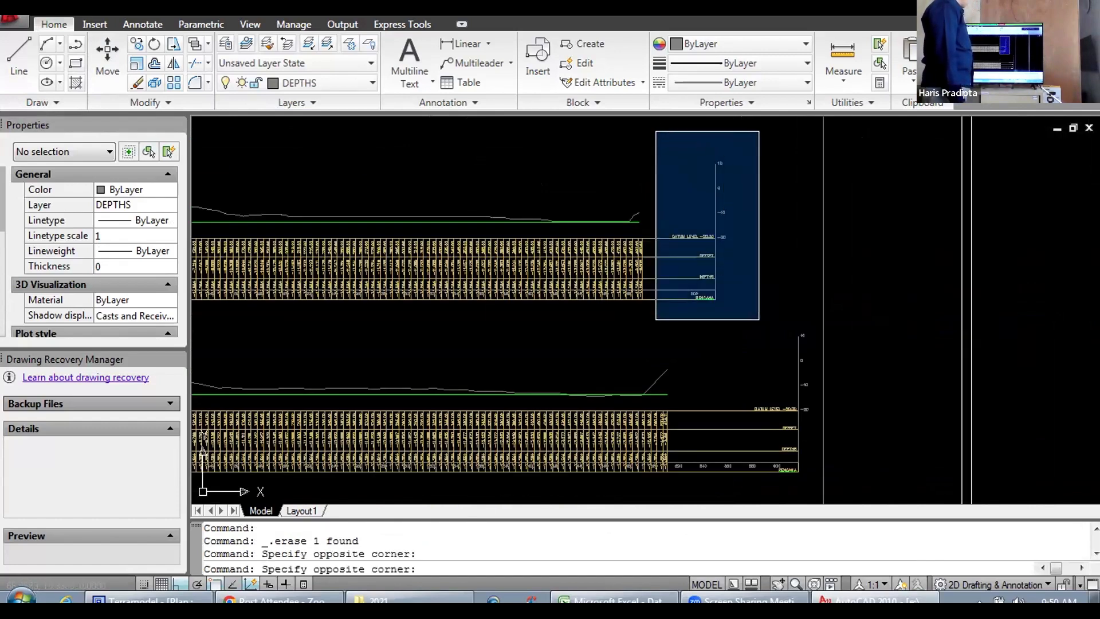
click(752, 316)
scroll(649, 278, up, 5)
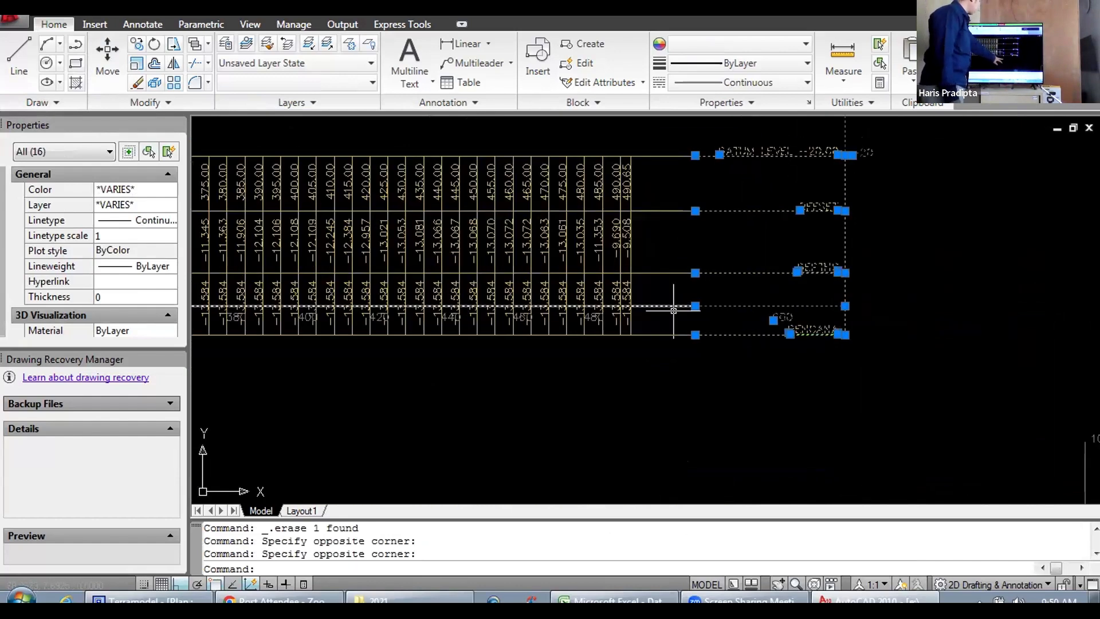
mouse_move(729, 367)
mouse_down()
mouse_move(719, 462)
mouse_move(730, 466)
mouse_up()
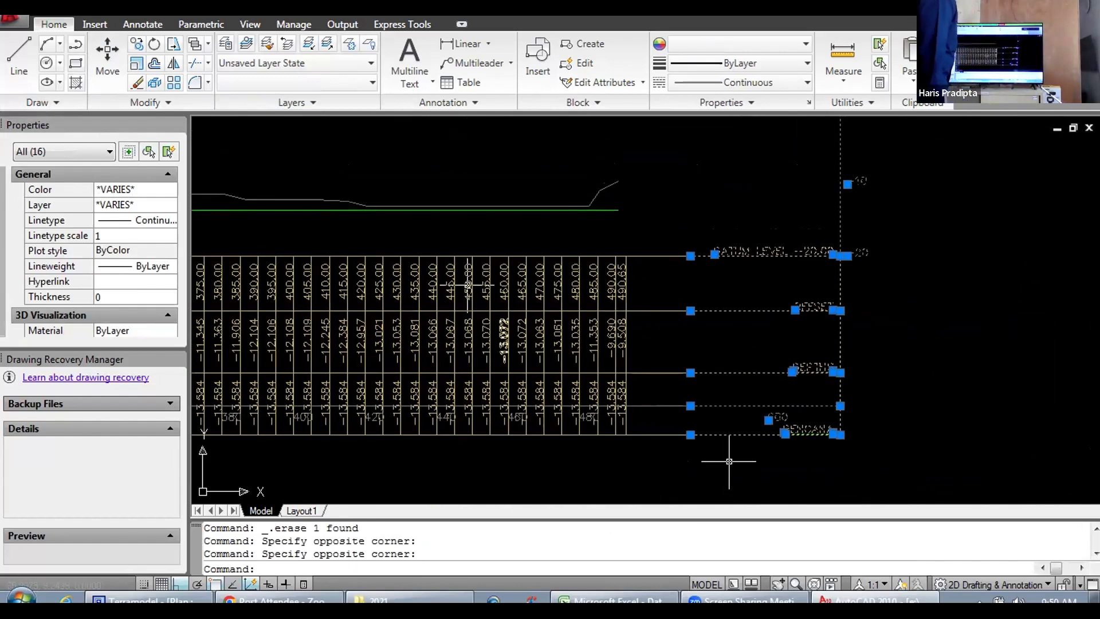
click(107, 59)
click(972, 314)
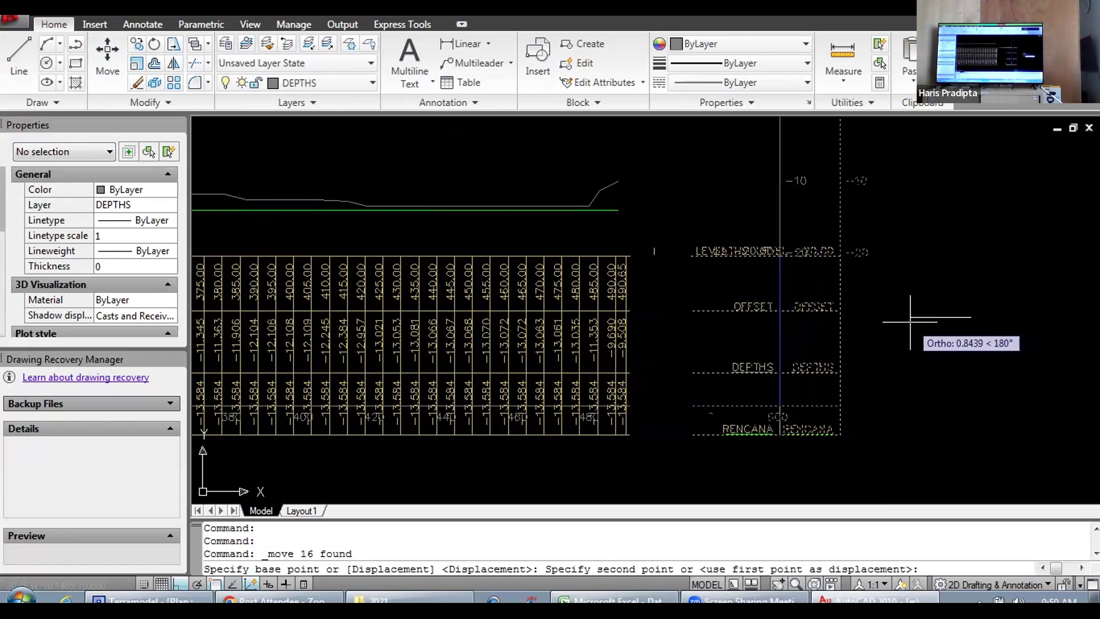
click(823, 325)
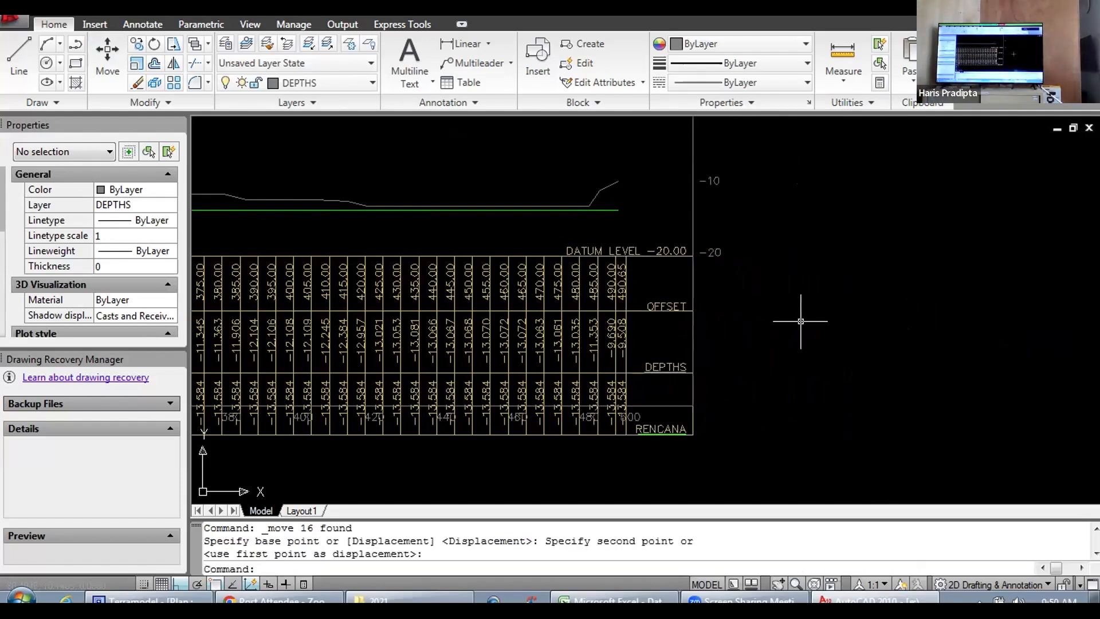
Step: Move the Station 200.000 header block with its row titles and scale about 0.42 units right toward the table's first column
scroll(796, 318, down, 2)
scroll(690, 355, up, 5)
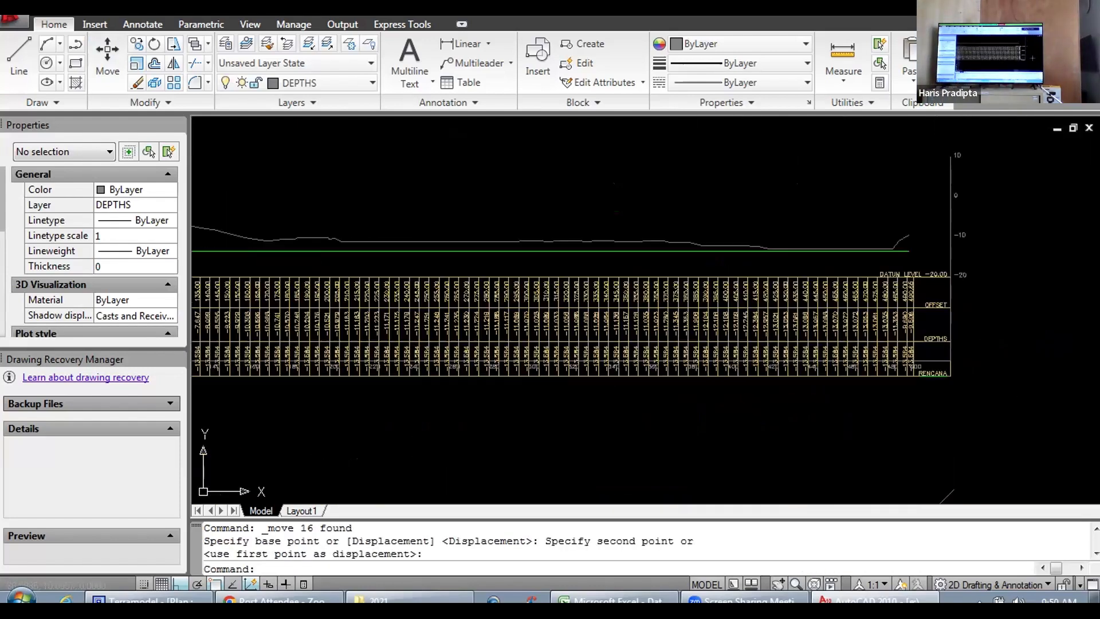
scroll(966, 370, down, 5)
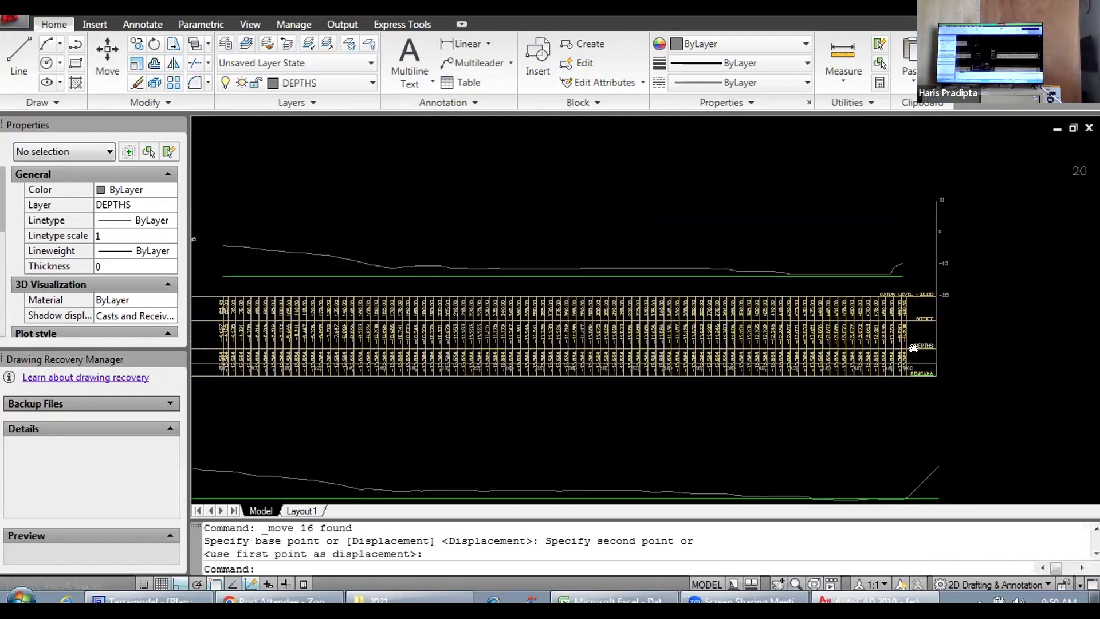
scroll(629, 371, up, 4)
drag(692, 351, 657, 281)
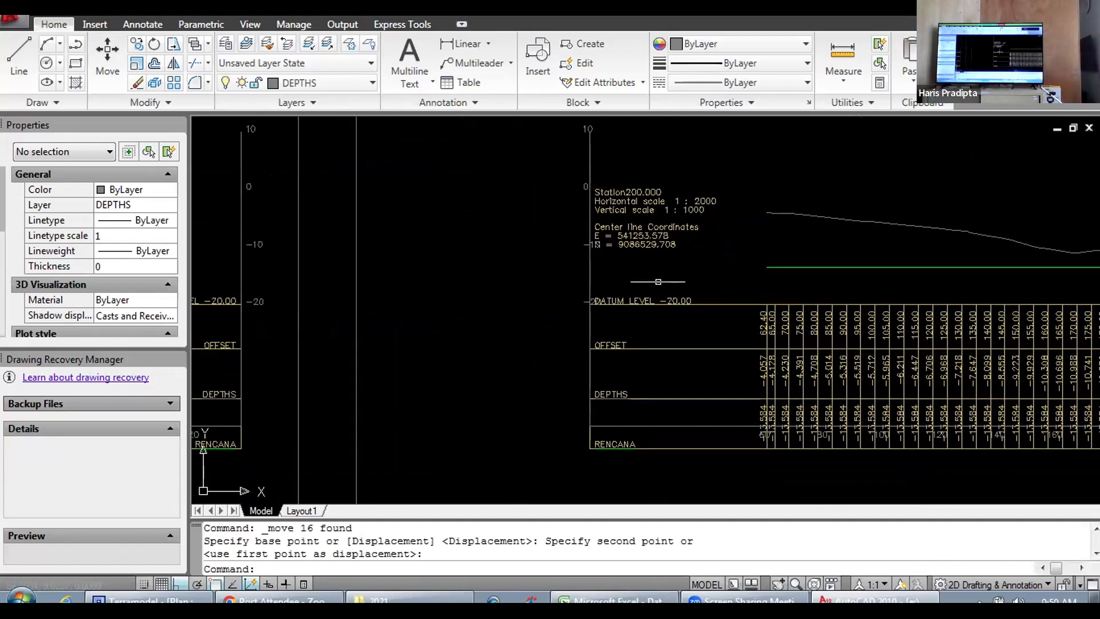
scroll(589, 161, down, 4)
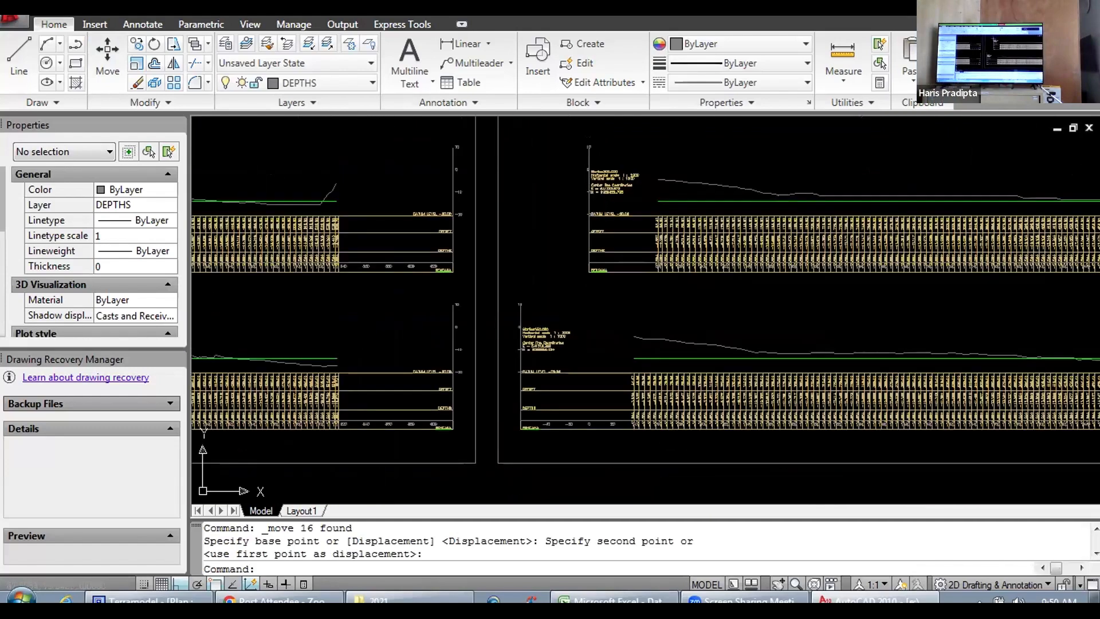
scroll(585, 154, up, 4)
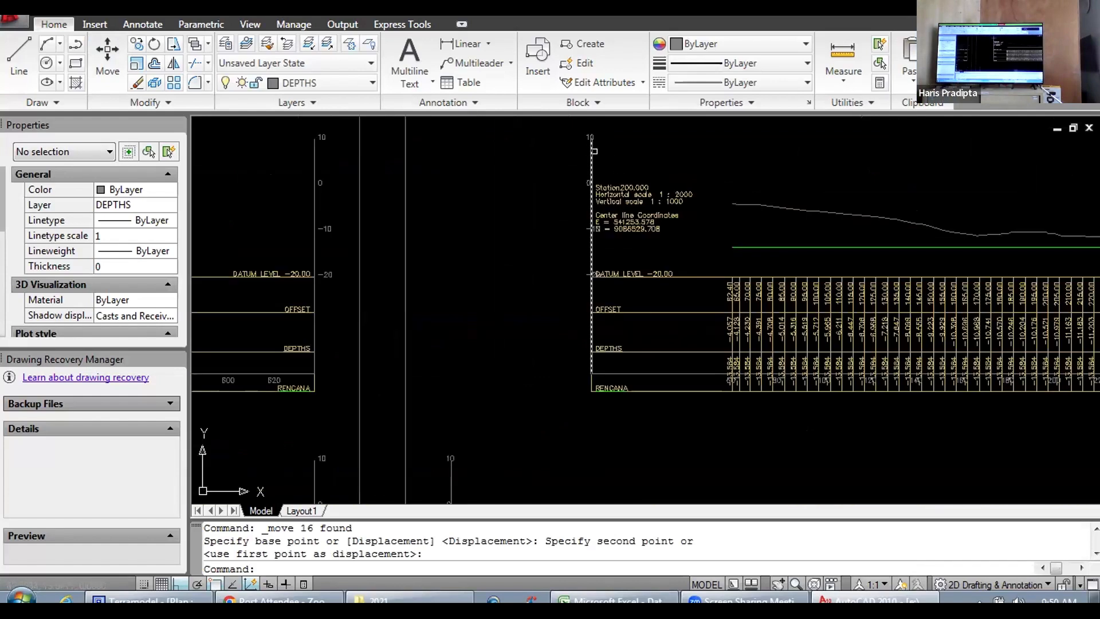
click(579, 122)
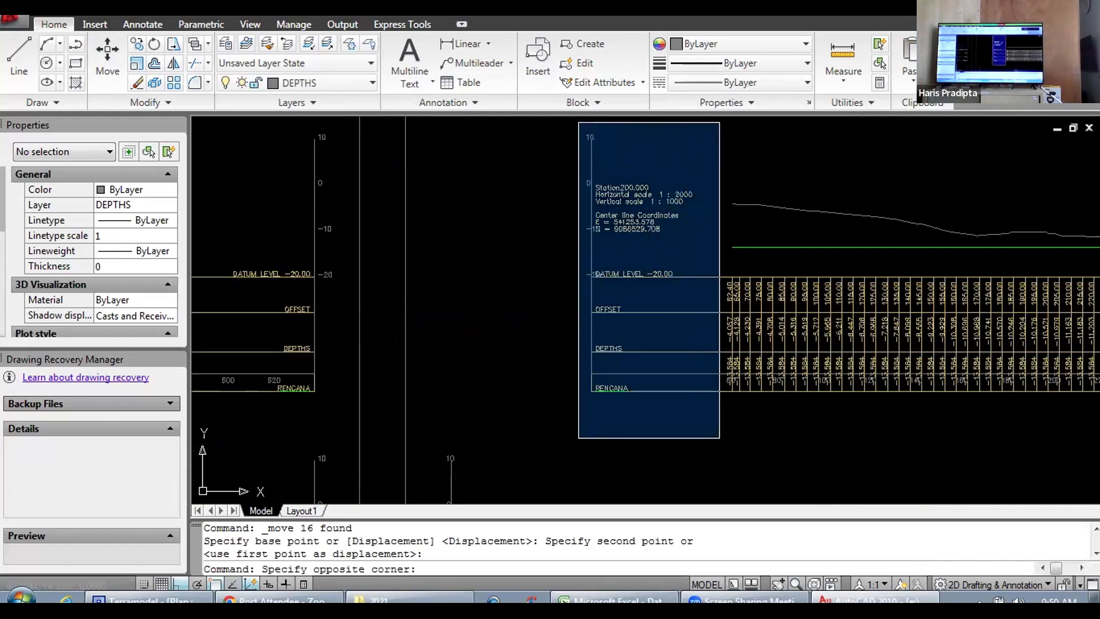
click(719, 438)
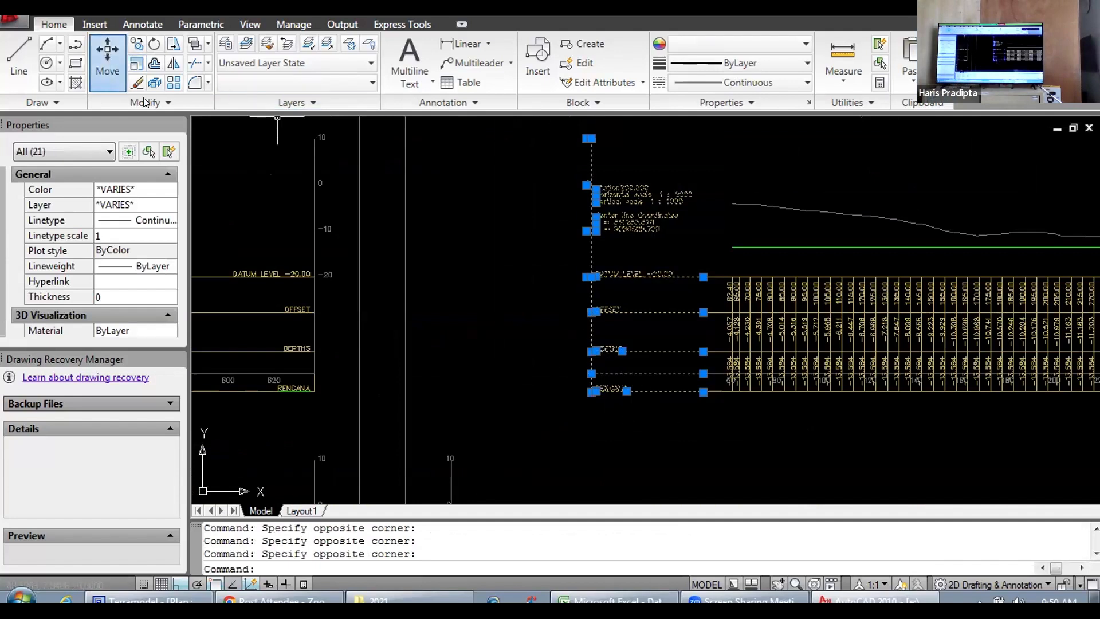
click(107, 57)
click(660, 429)
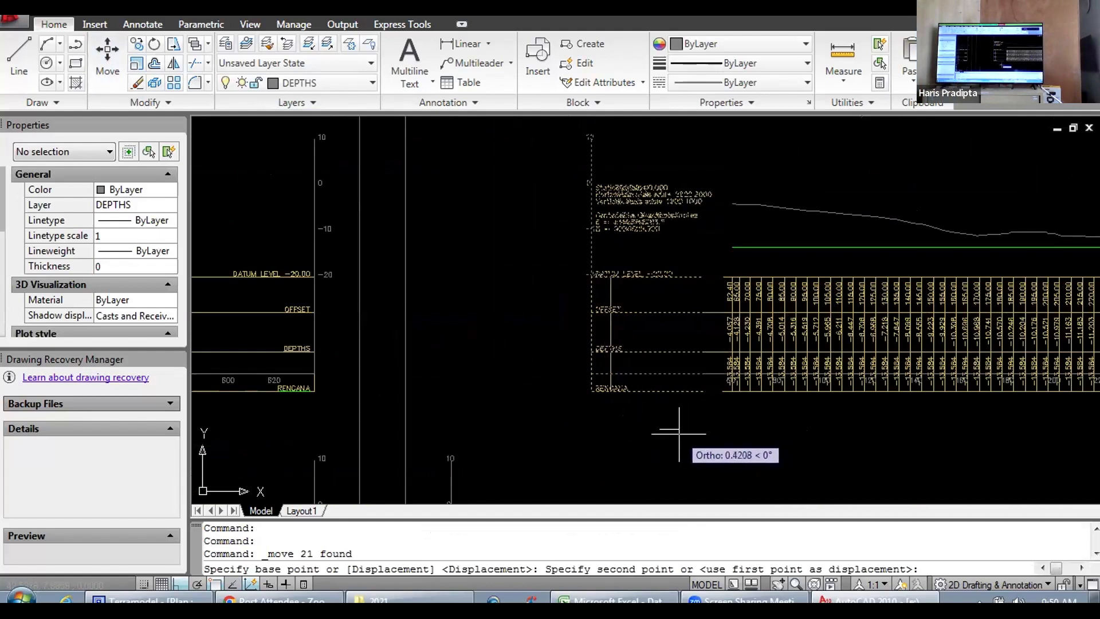
click(679, 434)
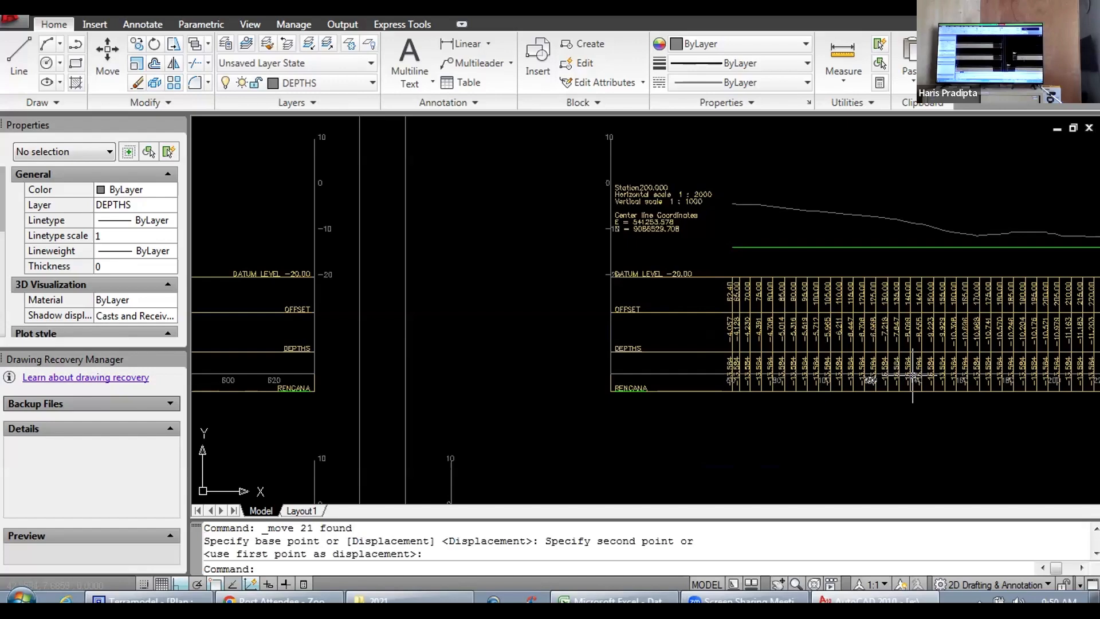
Step: Move the complete Station 200.000 section with its profile and table about 38.64 units right into the title-block sheet's frame
scroll(902, 375, down, 3)
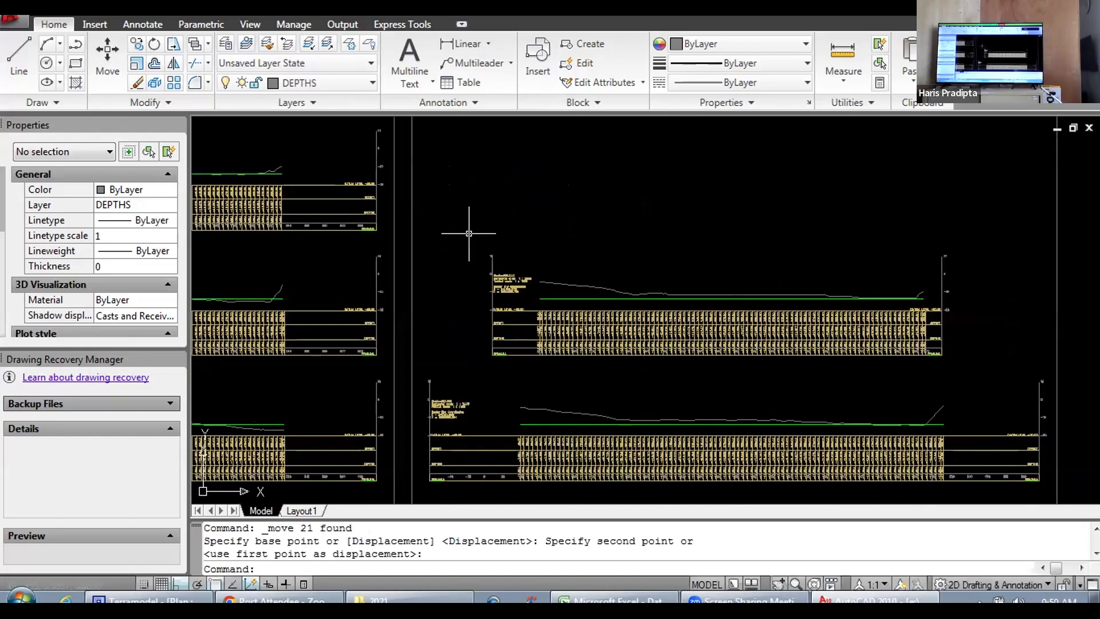
click(473, 229)
click(935, 368)
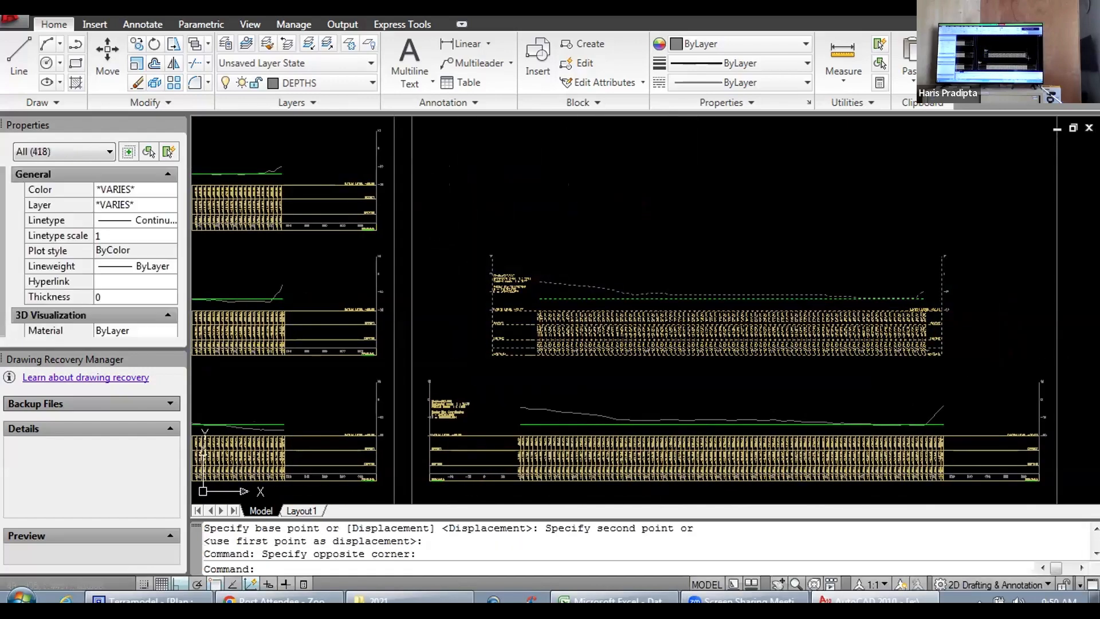
click(107, 52)
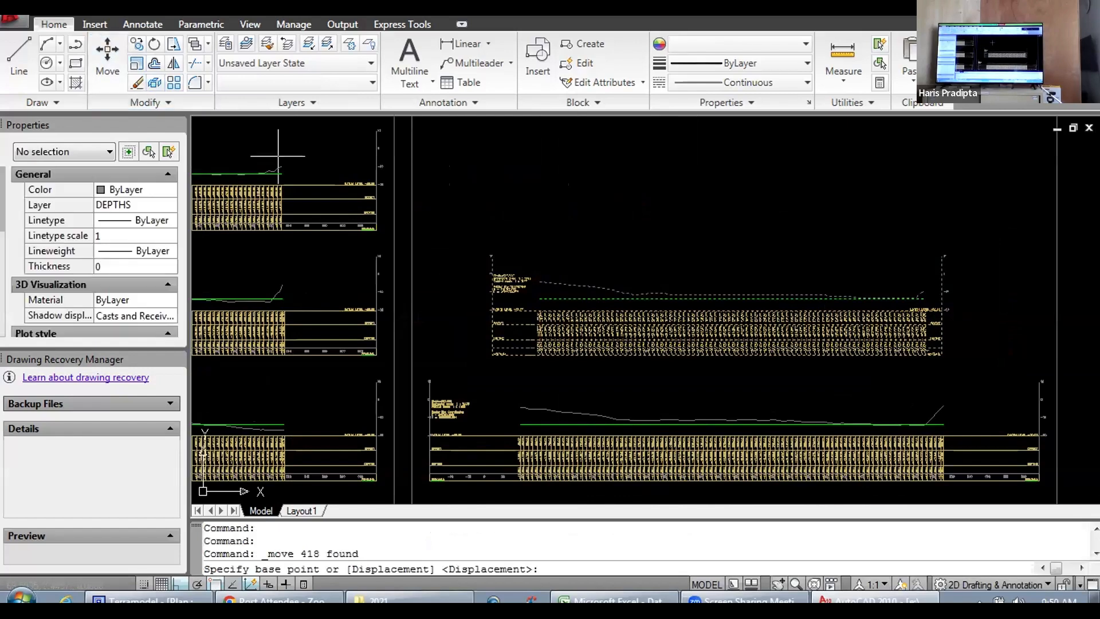
scroll(601, 213, down, 5)
scroll(601, 213, down, 1)
scroll(520, 252, up, 5)
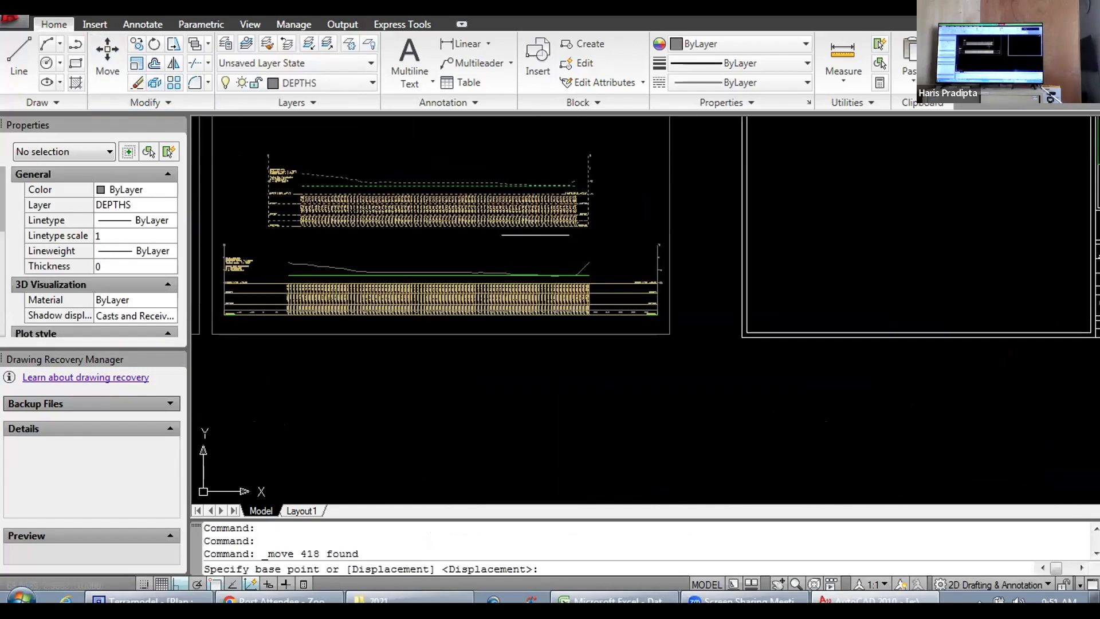
click(491, 262)
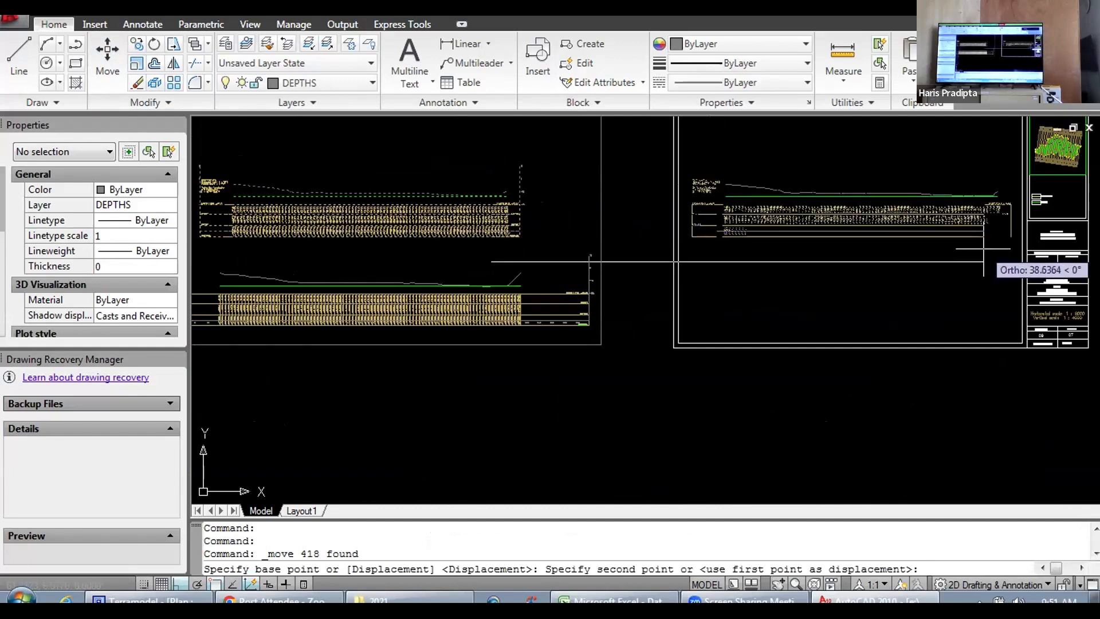
click(983, 249)
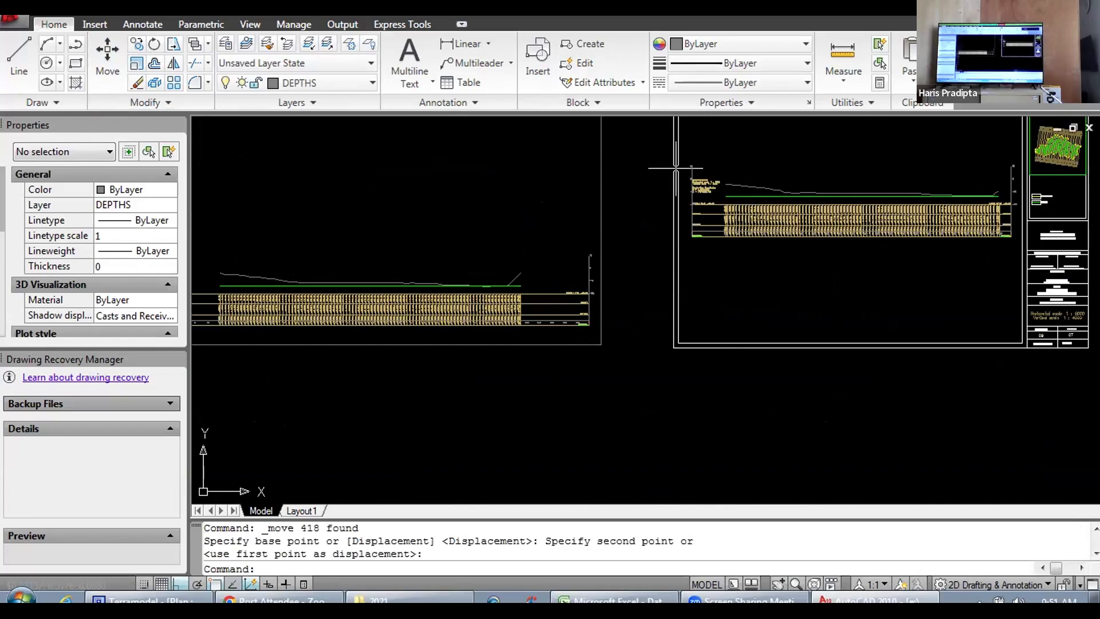
Step: Change the plant name PLTA KOTO PANJANG in the top cell of the title block to PLTU PACITAN
drag(732, 257, 452, 328)
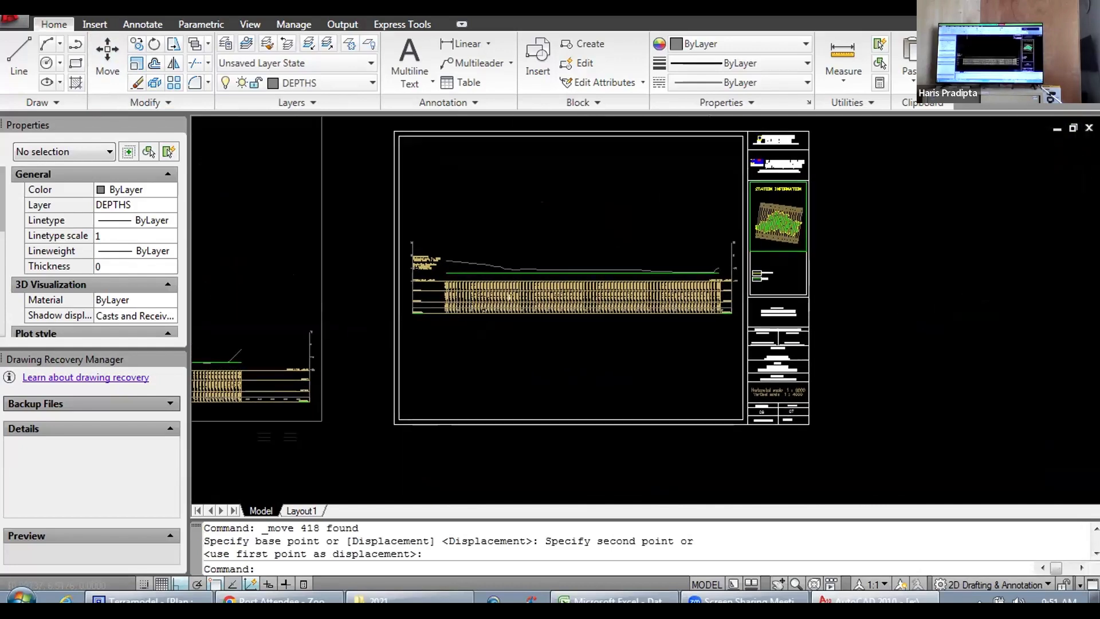
scroll(617, 195, up, 6)
scroll(658, 233, down, 6)
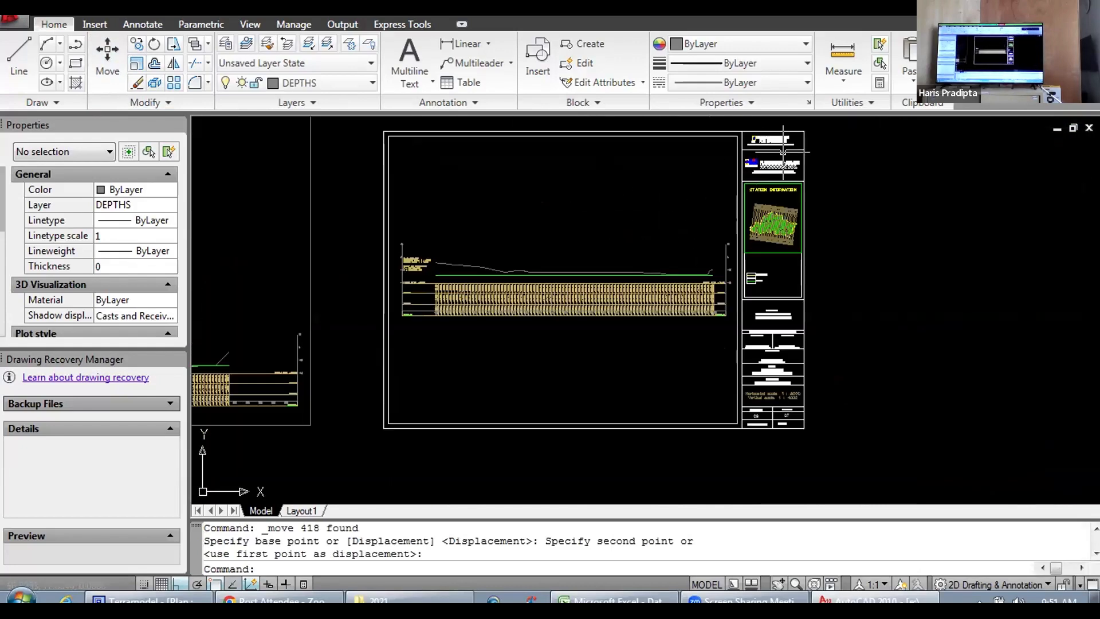
scroll(783, 151, up, 6)
scroll(712, 257, up, 2)
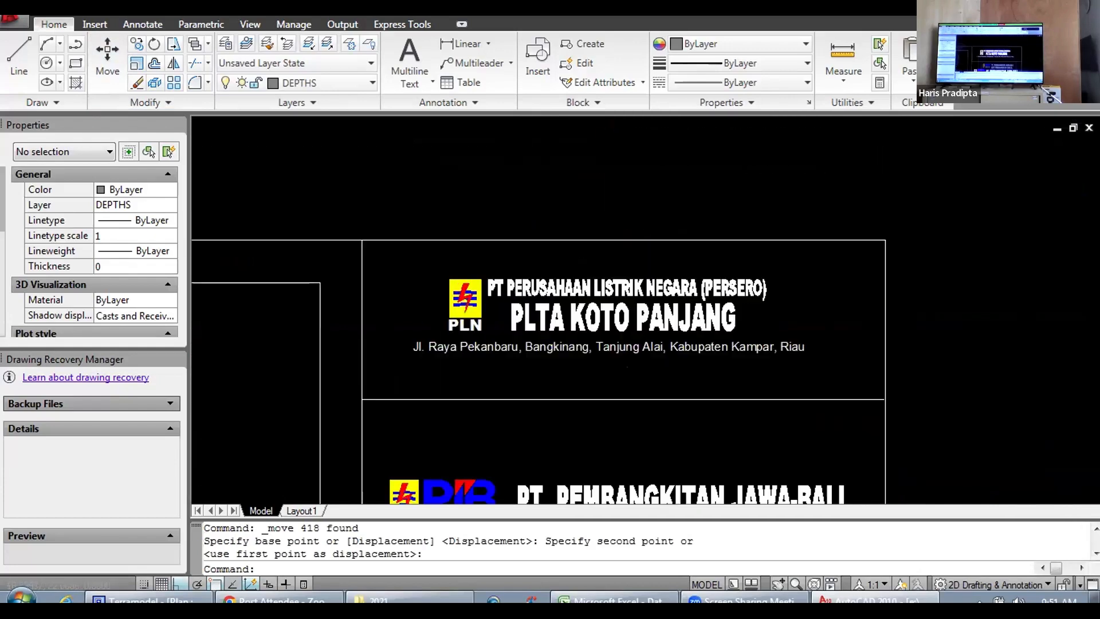
scroll(753, 317, down, 2)
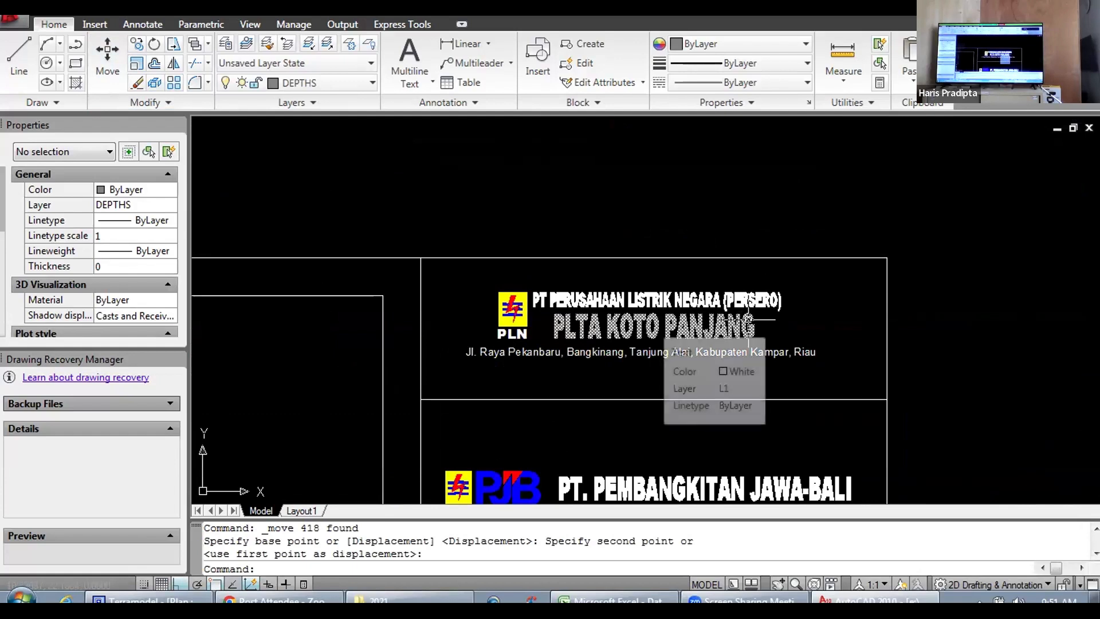
click(738, 325)
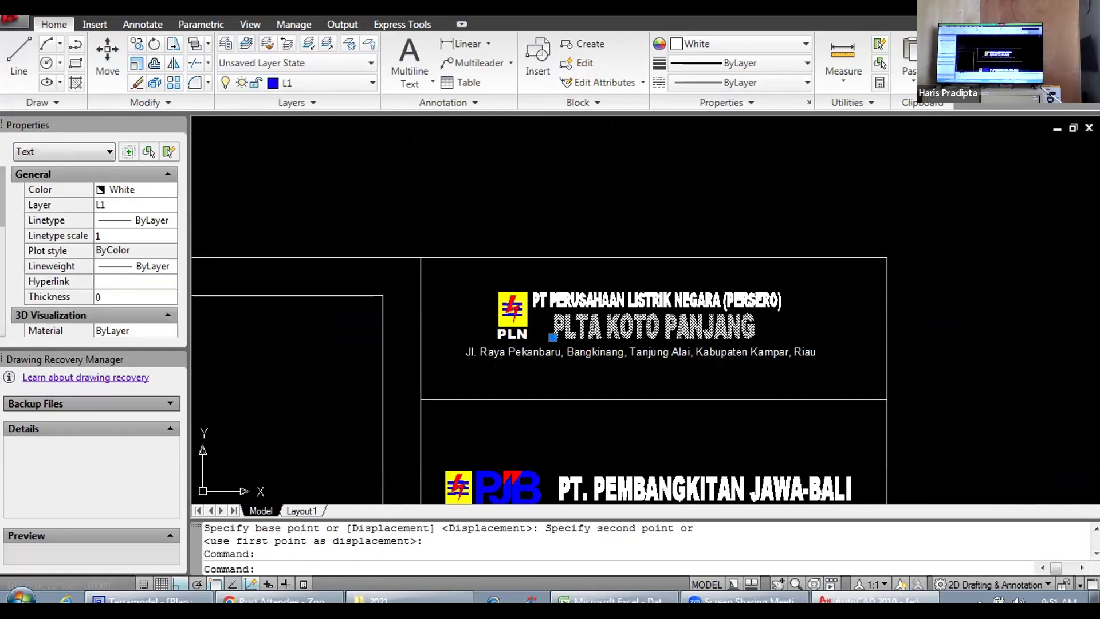
double_click(748, 326)
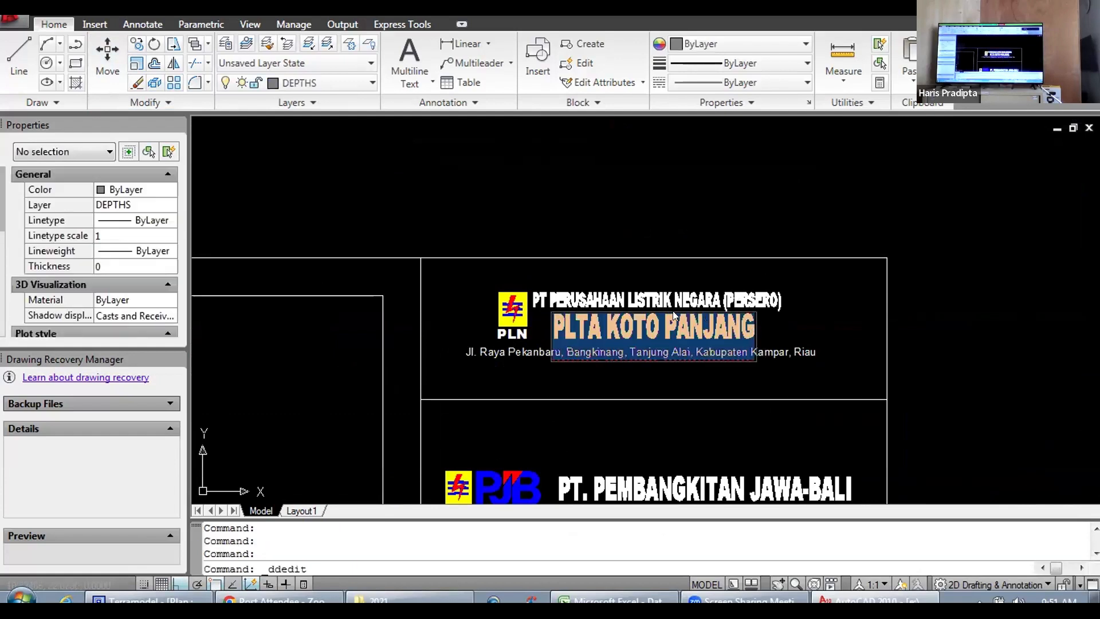
click(752, 324)
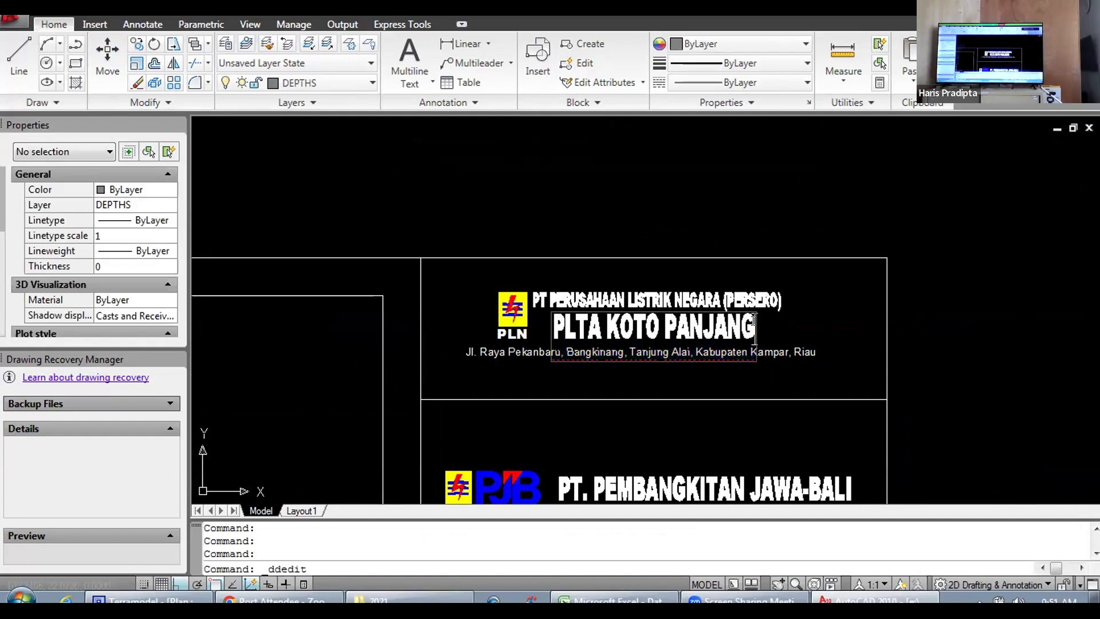
key(BackSpace)
key(BackSpace)
key(BackSpace)
key(BackSpace)
key(BackSpace)
key(BackSpace)
key(BackSpace)
key(BackSpace)
key(BackSpace)
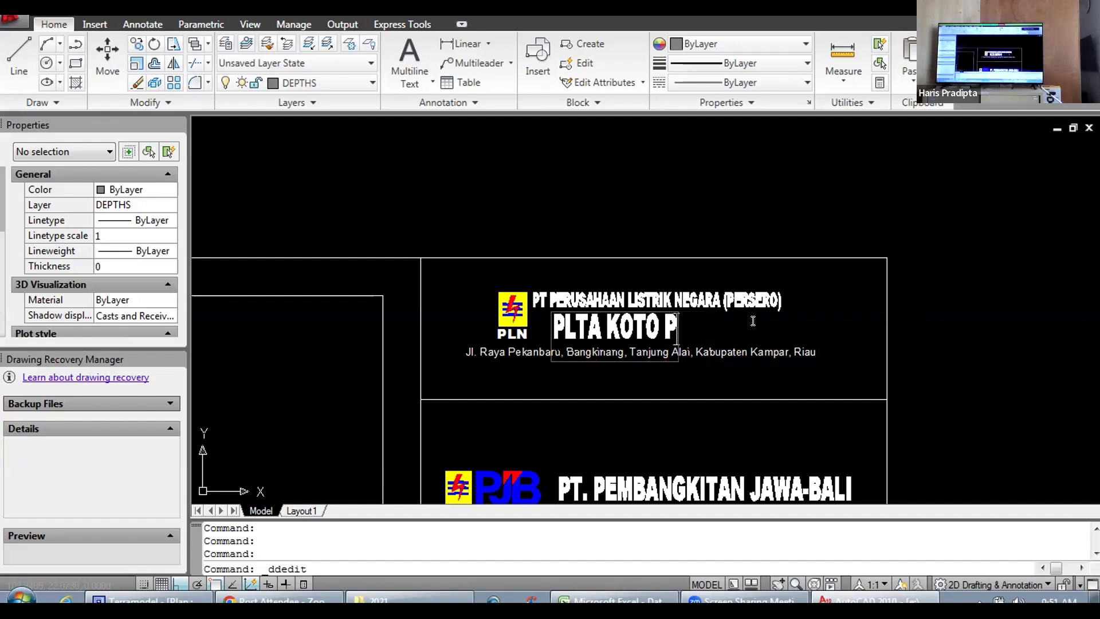
key(BackSpace)
key(BackSpace)
key(BackSpace)
key(BackSpace)
key(BackSpace)
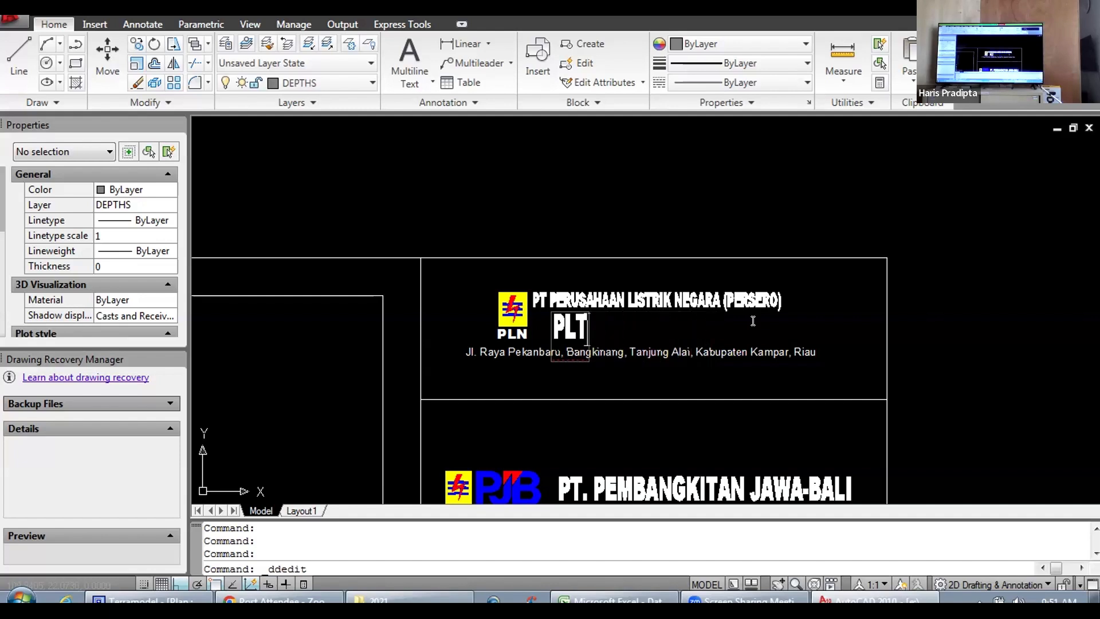
text(U)
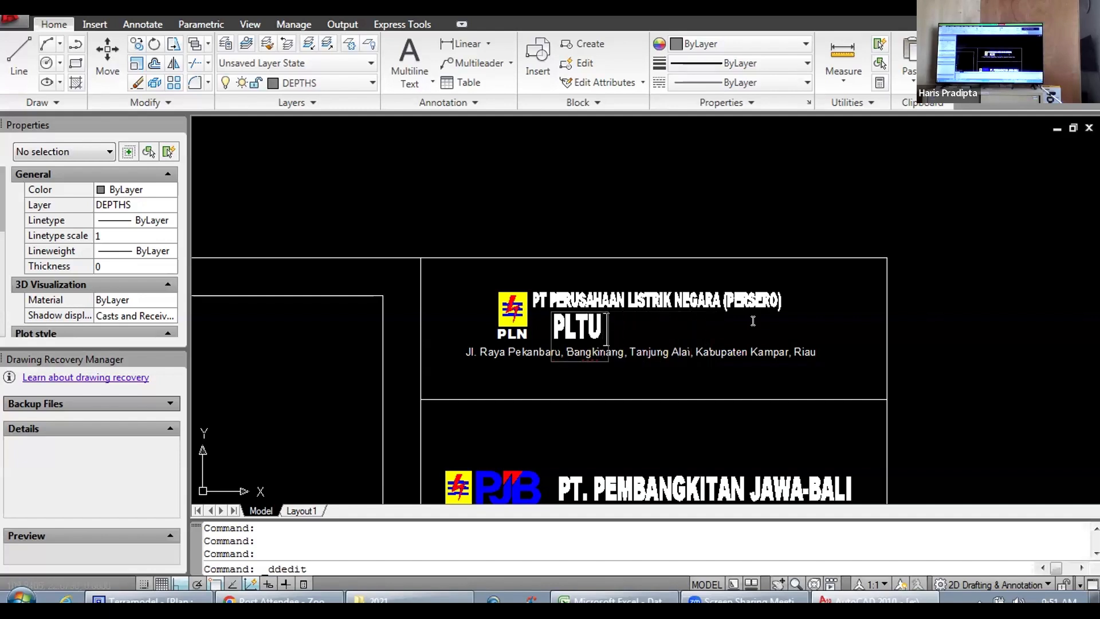
text( PACIT)
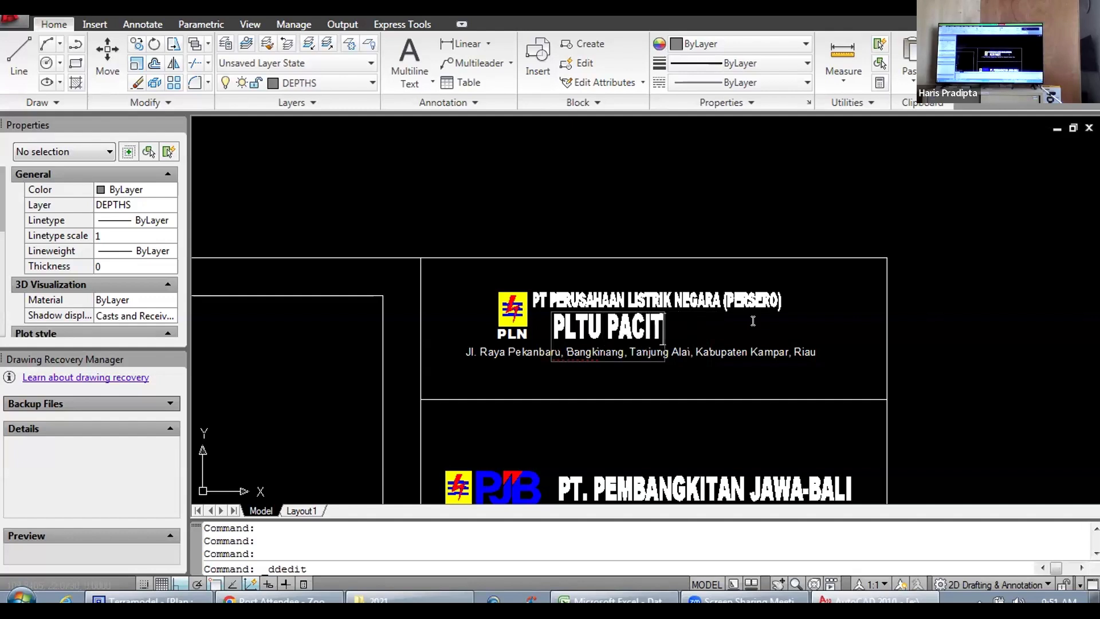
text(AN)
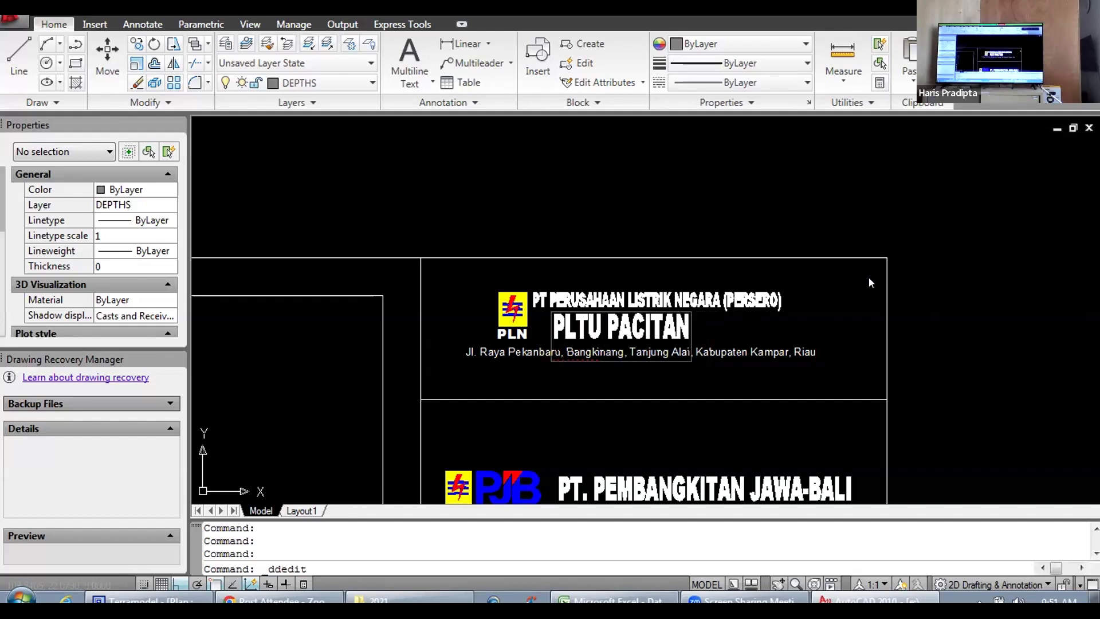
Step: Replace the old Riau address line under the plant name with the plant's street address in Pacitan, Jawa Timur
click(812, 350)
click(807, 355)
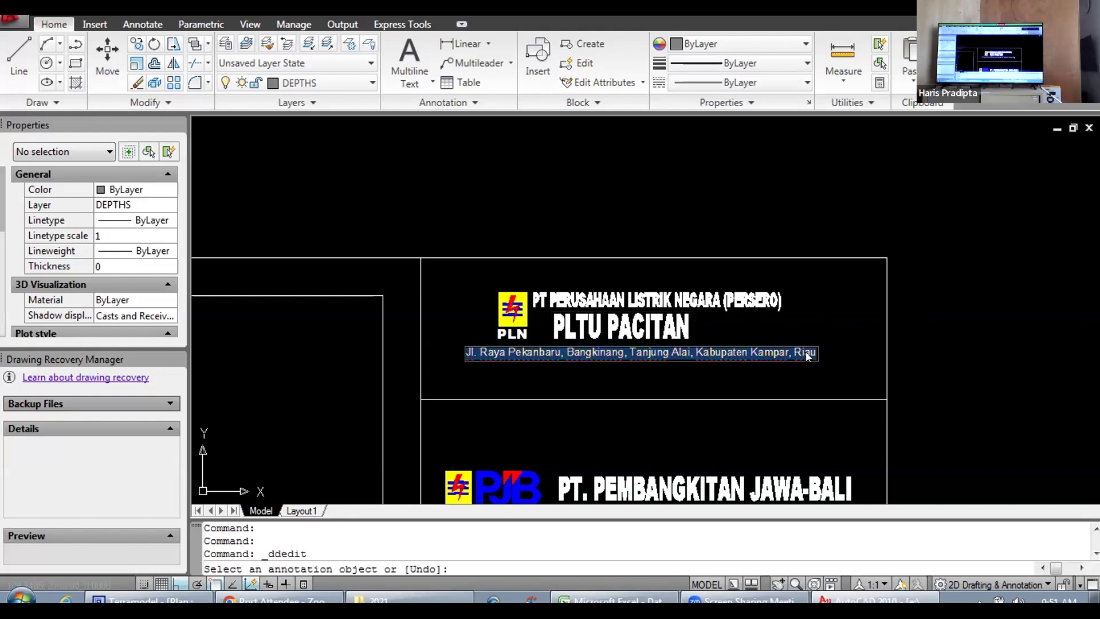
double_click(806, 355)
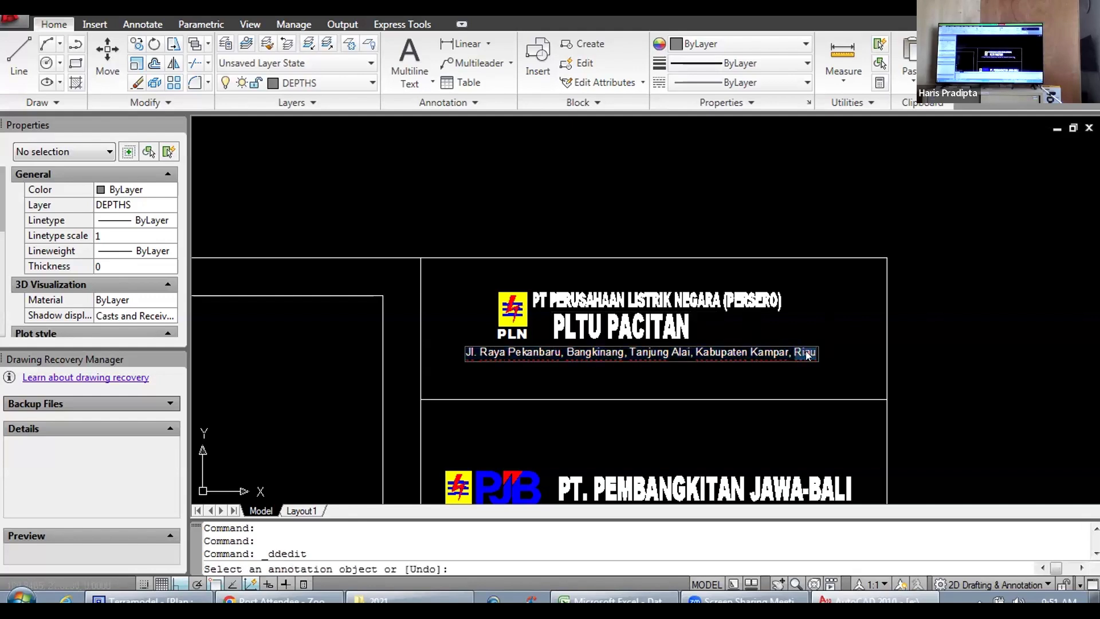
key(BackSpace)
key(BackSpace)
key(BackSpace)
key(BackSpace)
key(BackSpace)
key(BackSpace)
key(BackSpace)
key(BackSpace)
key(BackSpace)
key(BackSpace)
key(BackSpace)
key(BackSpace)
key(BackSpace)
key(BackSpace)
key(BackSpace)
key(BackSpace)
key(BackSpace)
key(BackSpace)
key(BackSpace)
key(BackSpace)
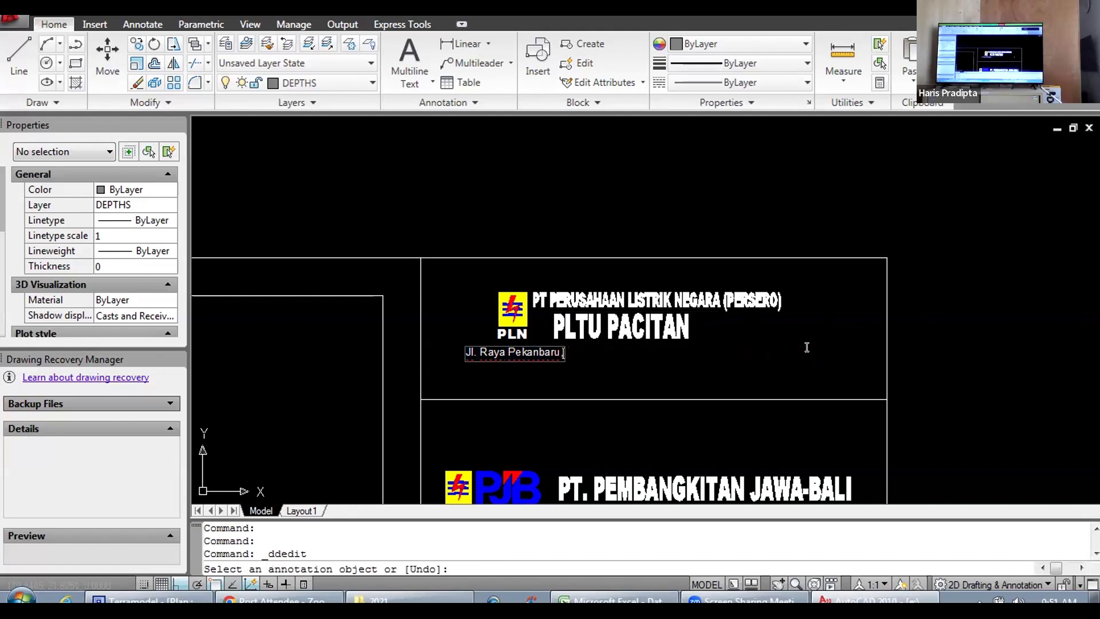
key(BackSpace)
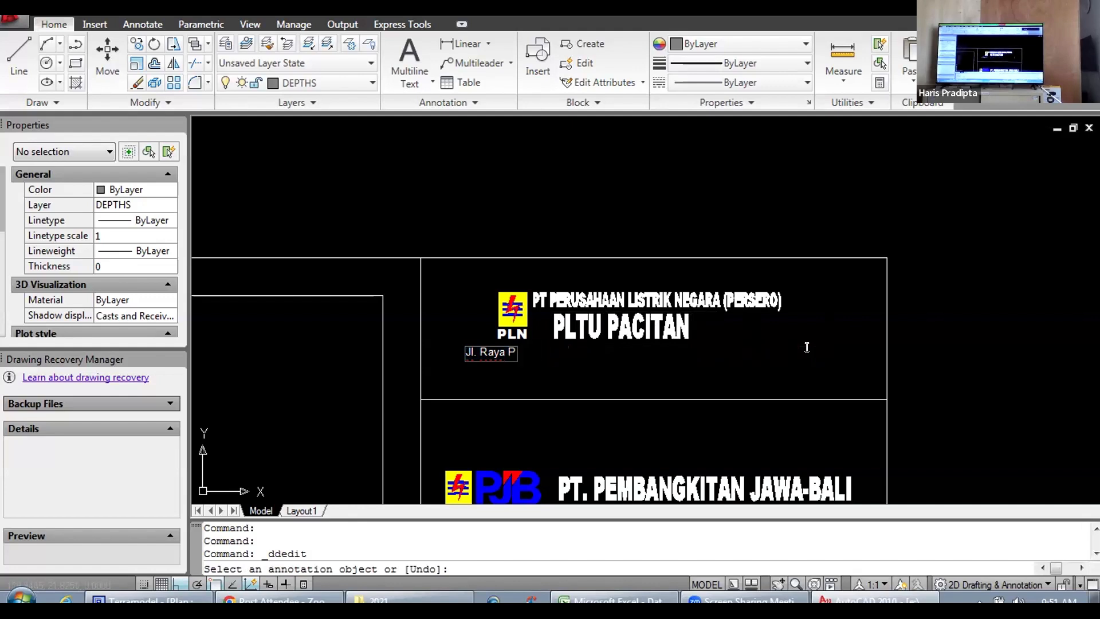
text(AC)
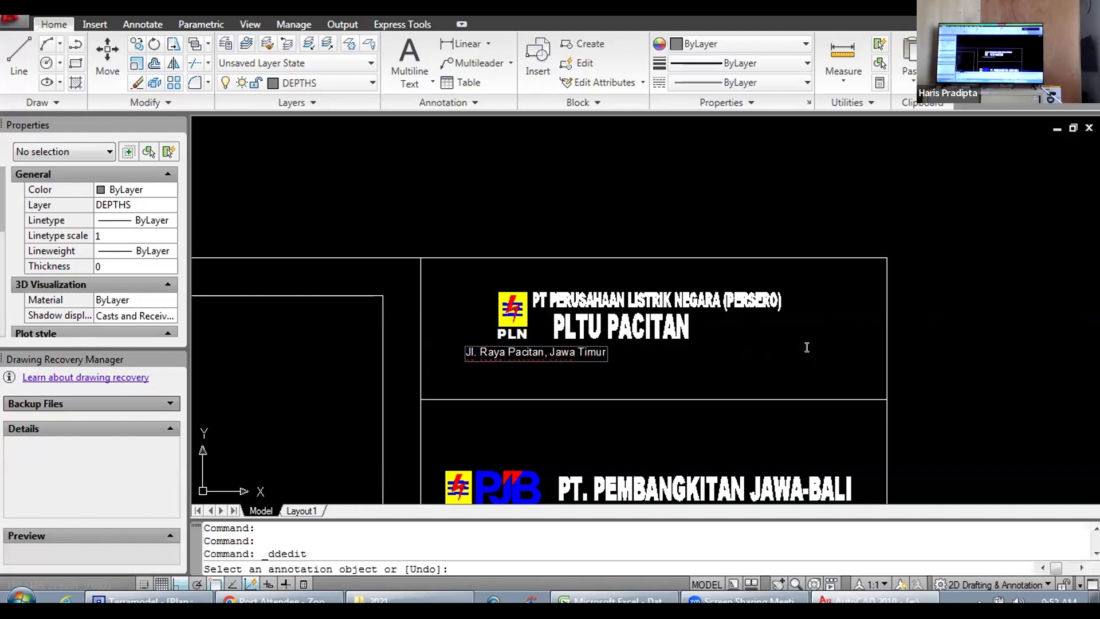
click(954, 340)
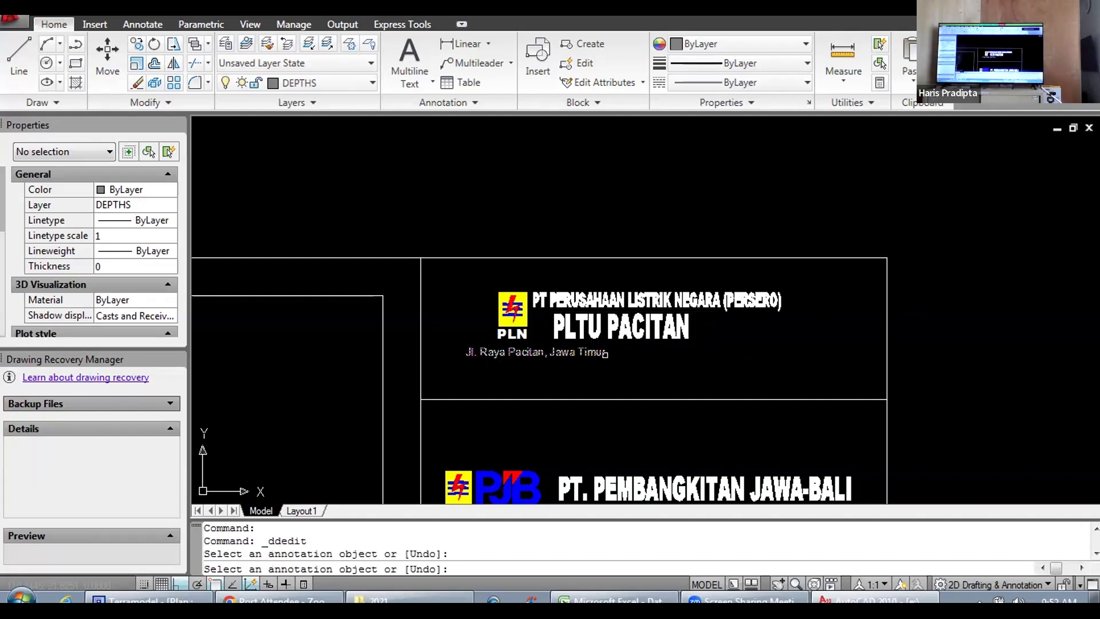
click(605, 354)
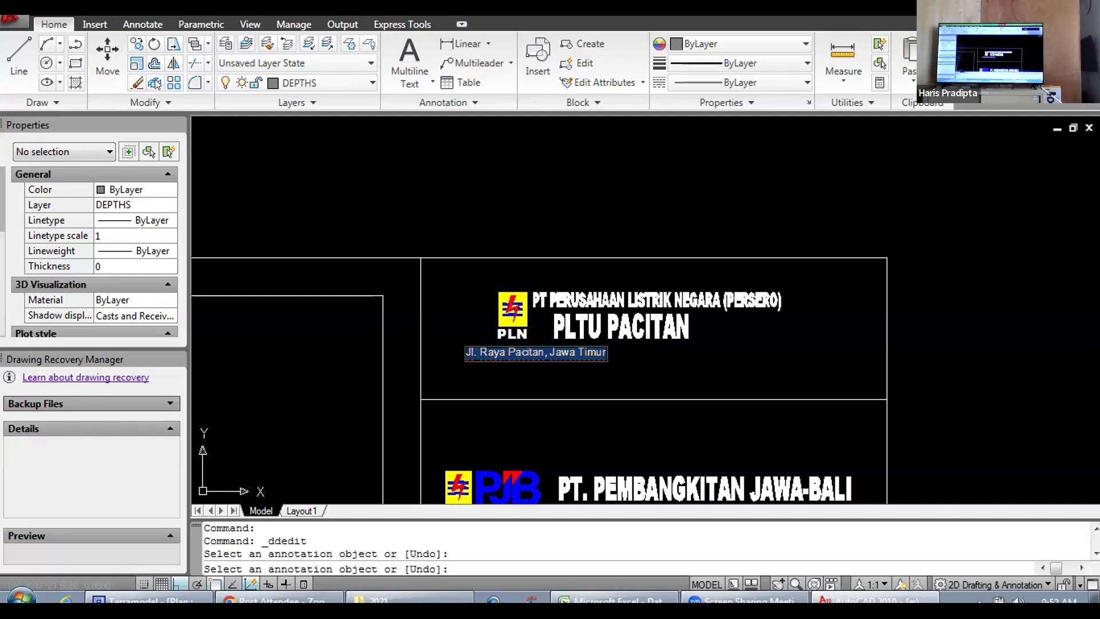
click(605, 377)
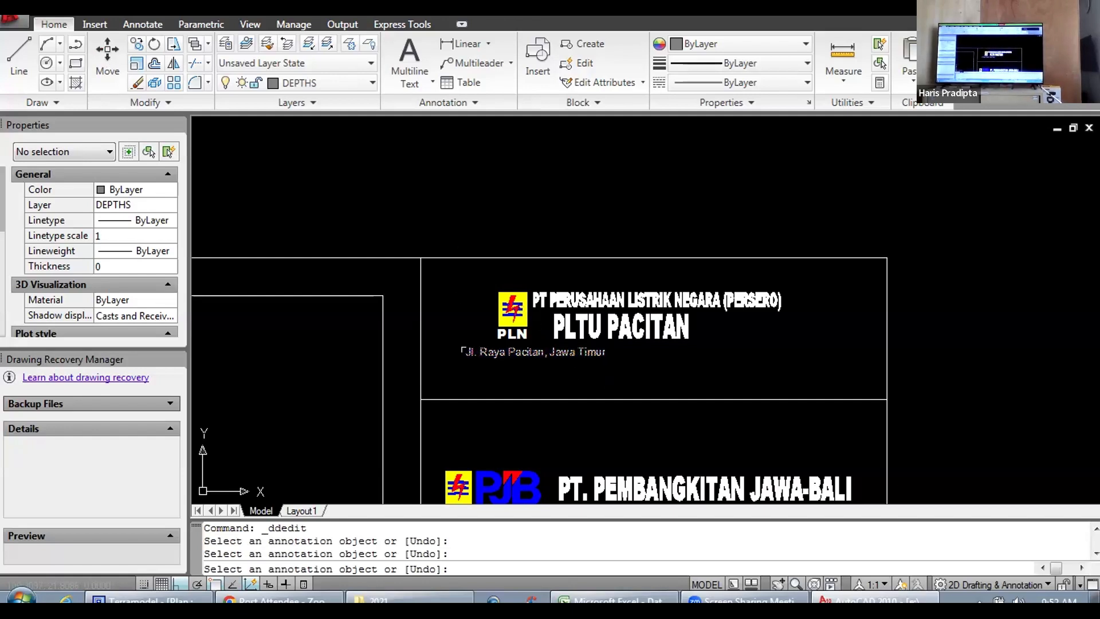
click(484, 353)
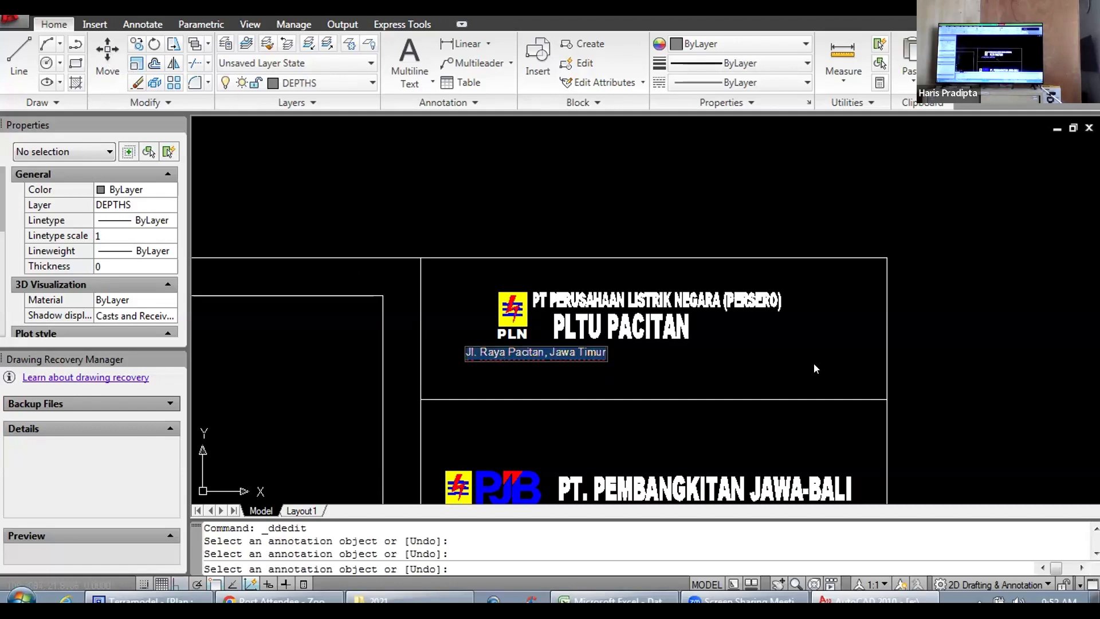
click(856, 361)
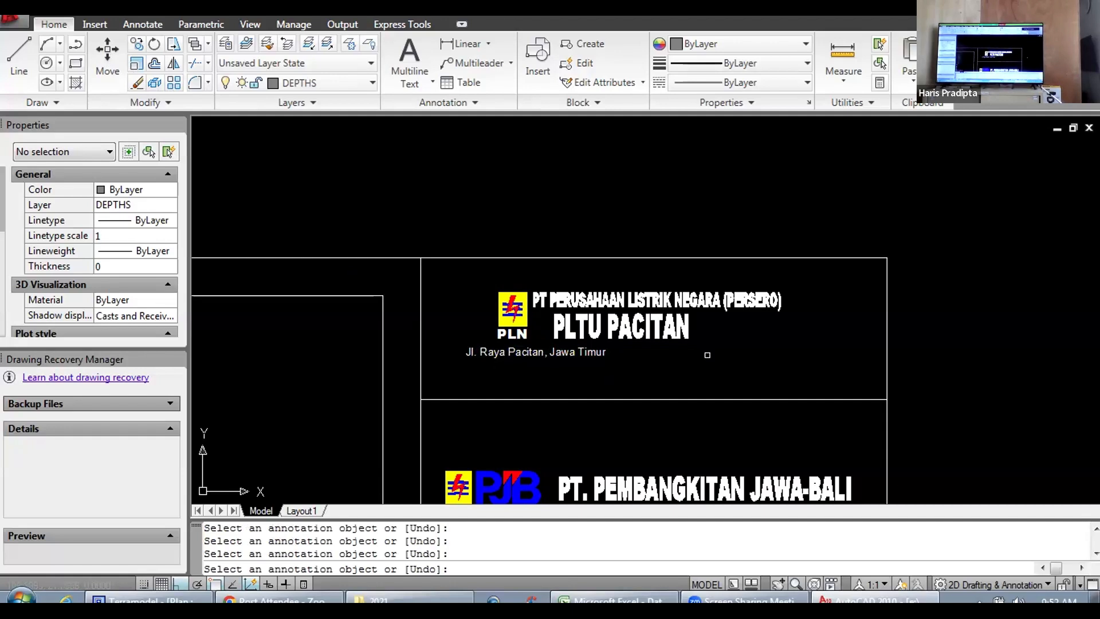
key(Escape)
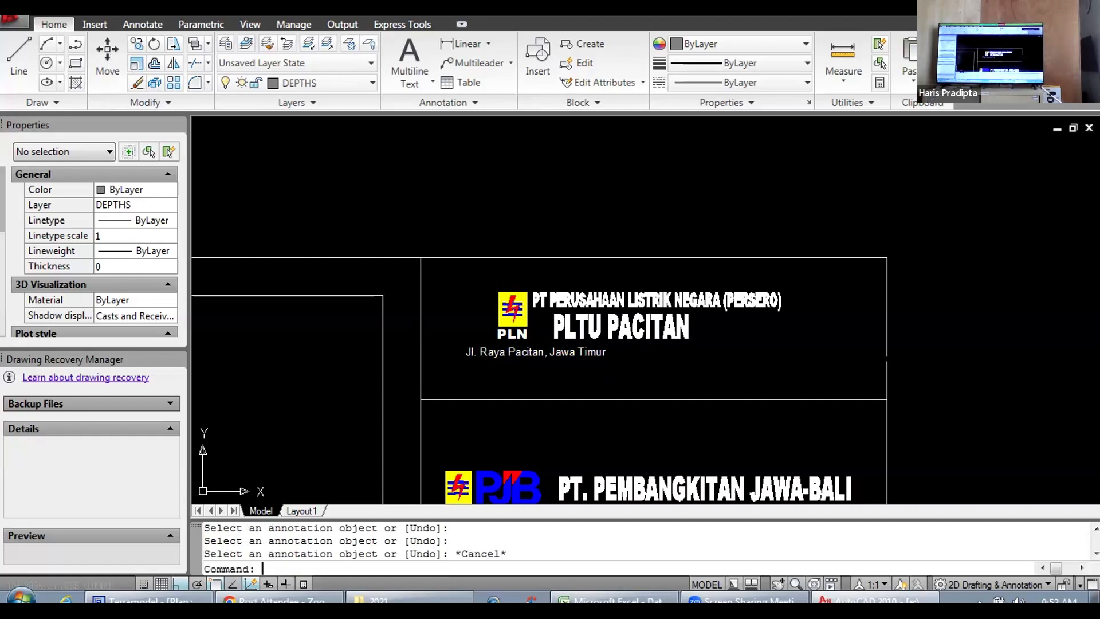
Step: Move the address line under PLTU PACITAN about 0.31 units right
click(455, 343)
click(616, 378)
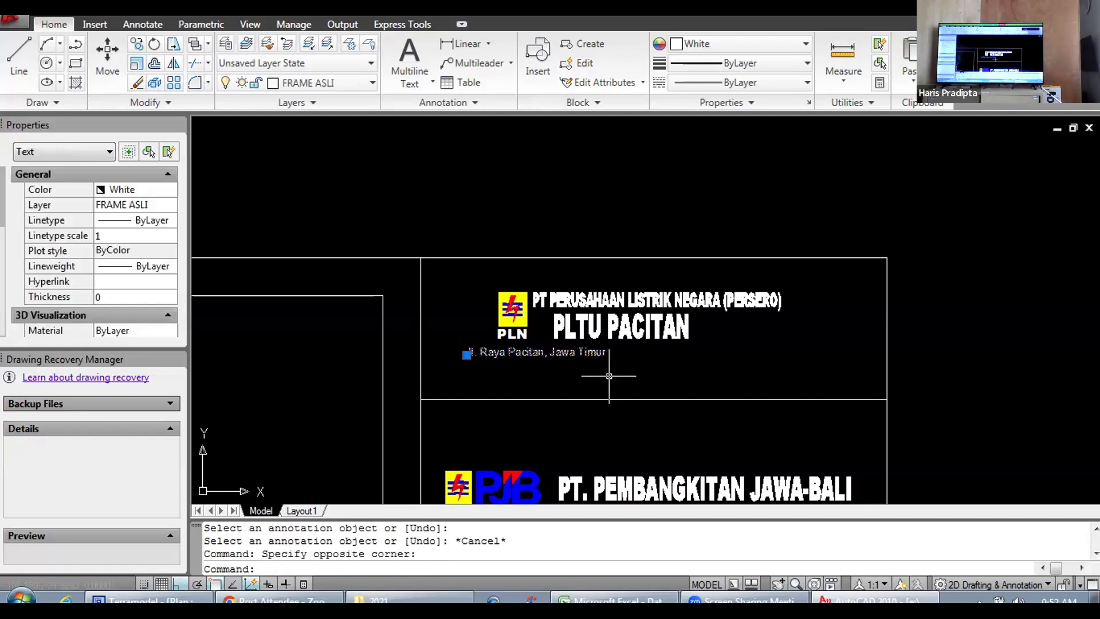
click(107, 55)
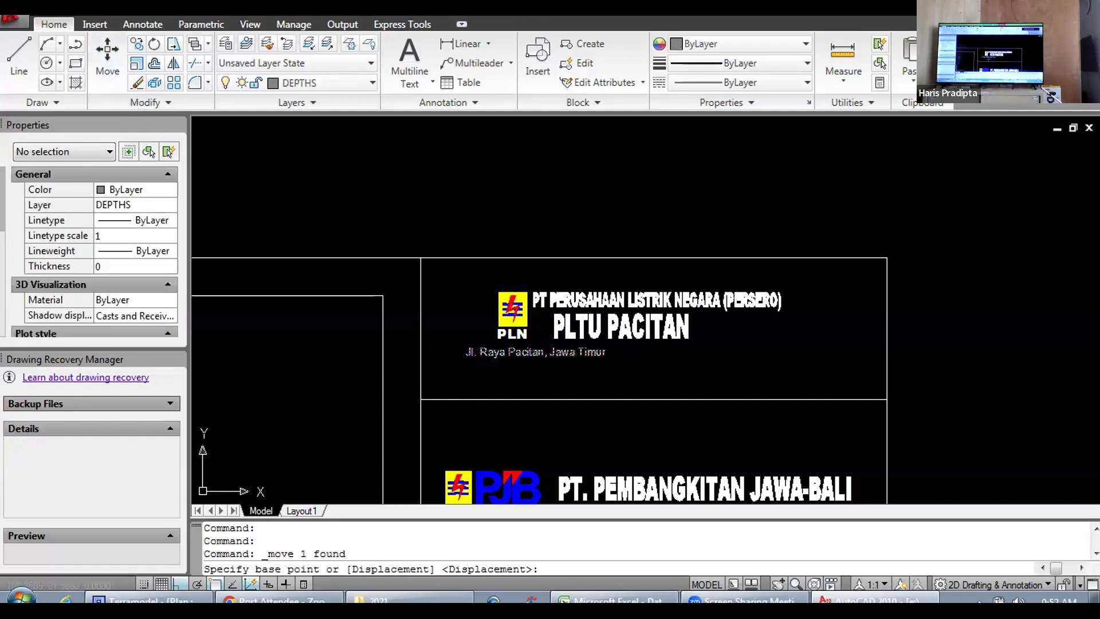
click(549, 374)
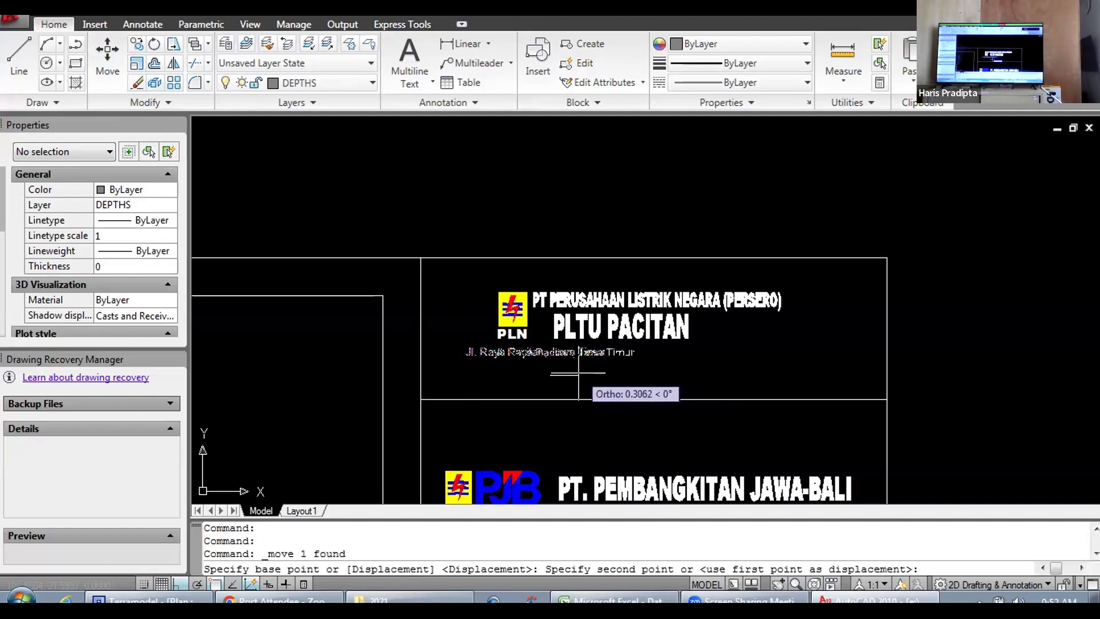
click(579, 373)
scroll(767, 364, down, 3)
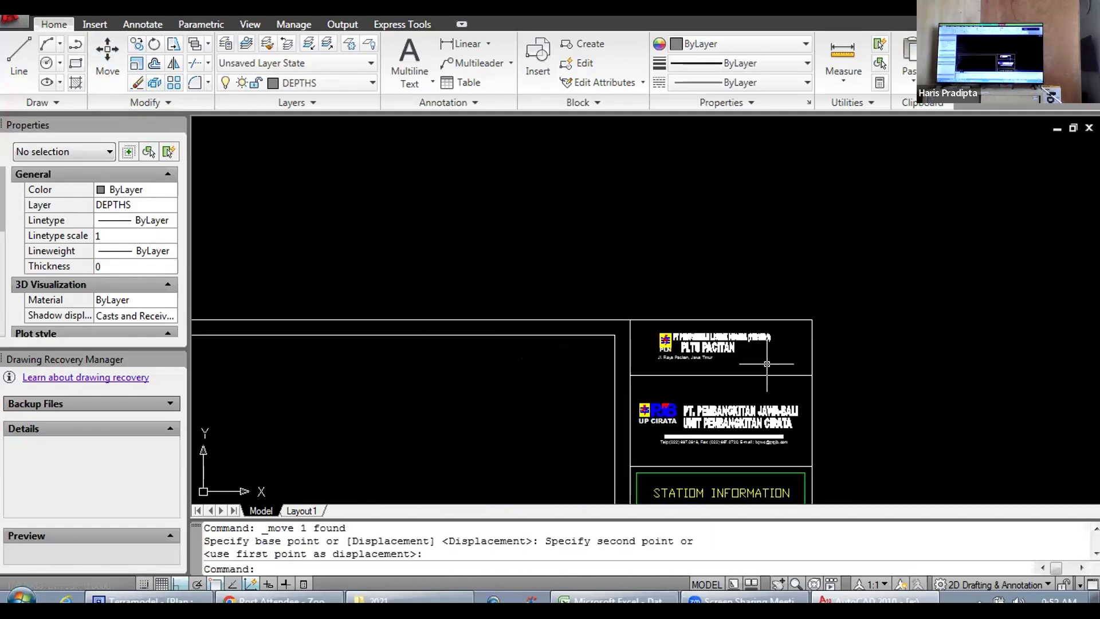
scroll(765, 395, up, 3)
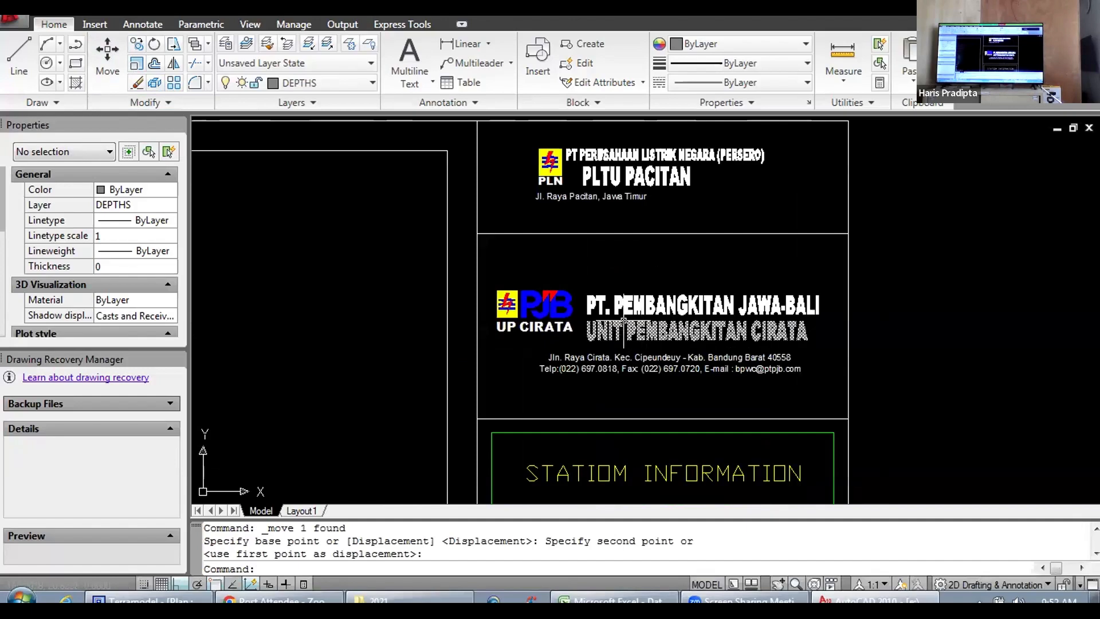
drag(663, 360, 663, 304)
drag(691, 408, 672, 264)
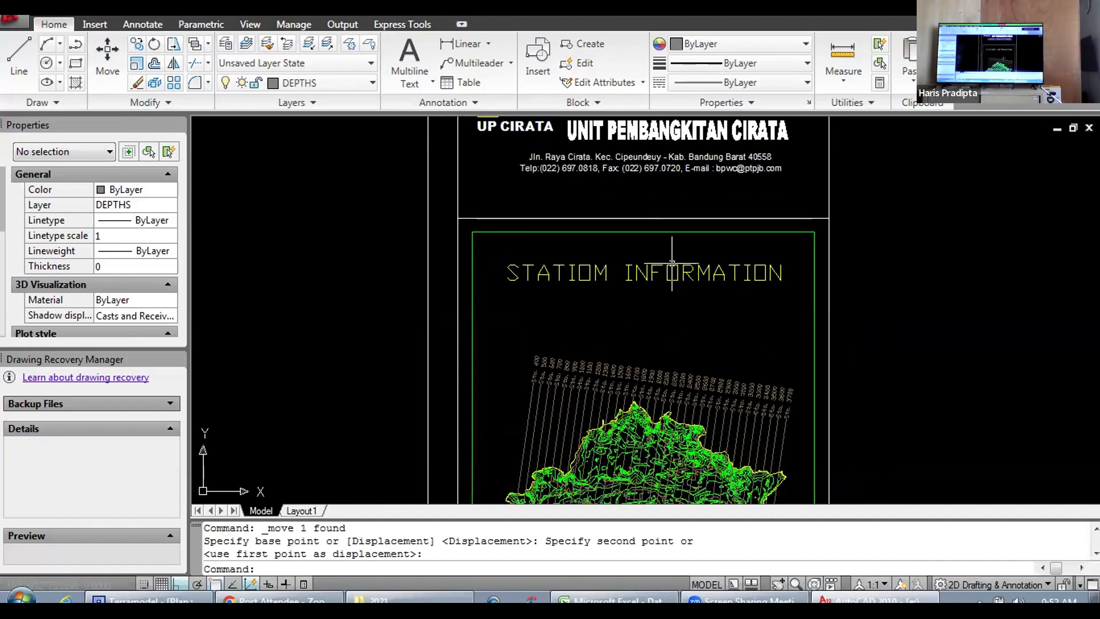
Step: Examine the station information map inset in the title block and the whole sheet beside the remaining section
scroll(682, 367, down, 3)
drag(666, 315, 635, 186)
scroll(666, 329, up, 4)
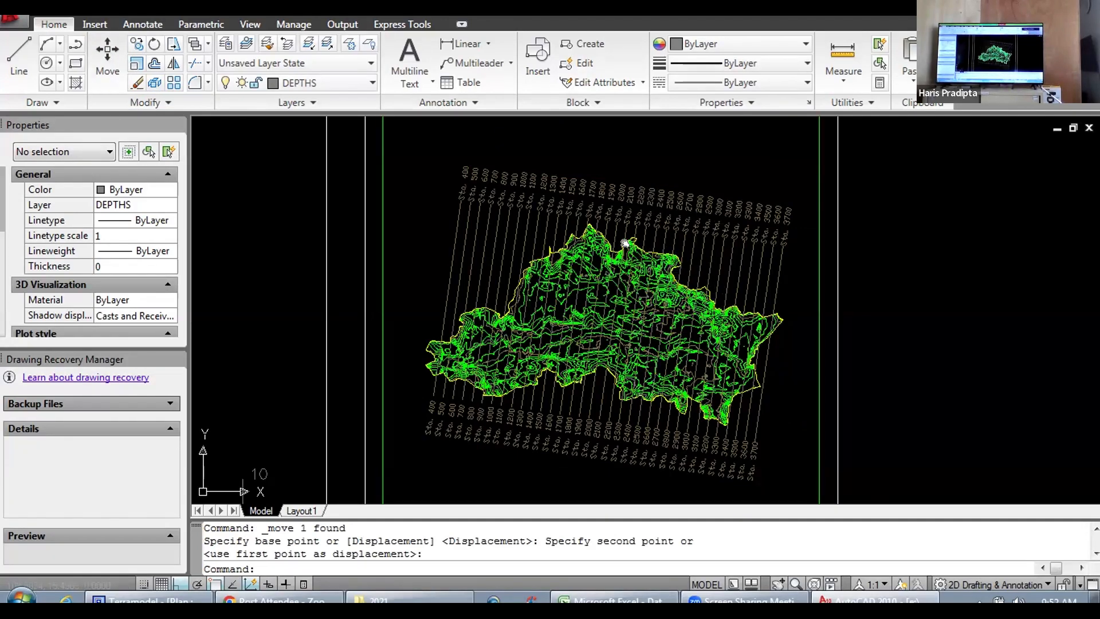
scroll(625, 243, down, 4)
scroll(580, 237, up, 5)
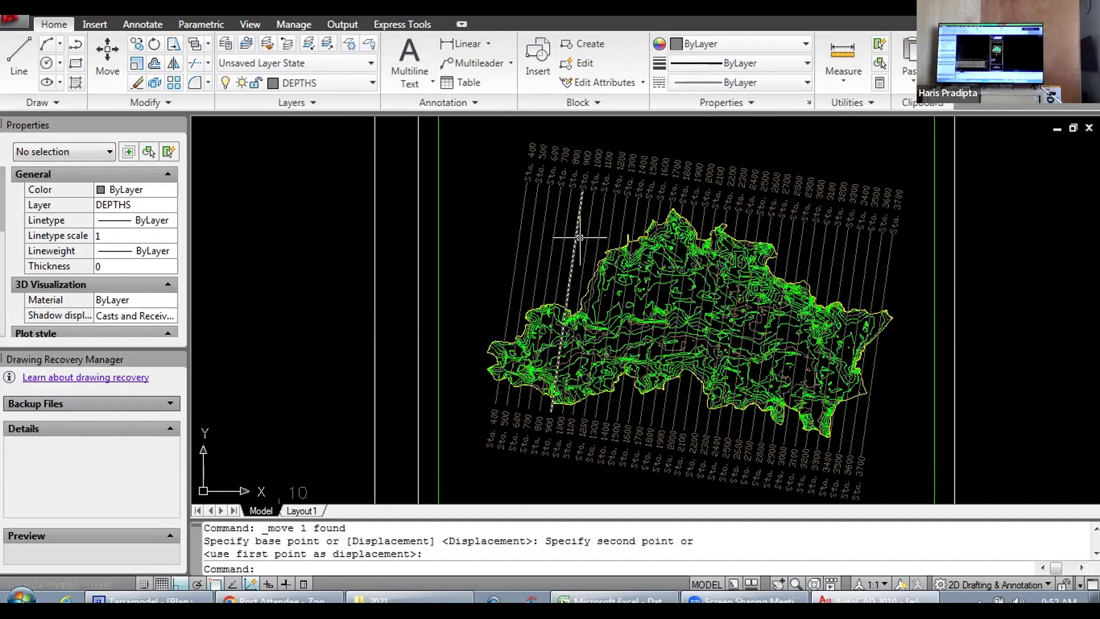
scroll(596, 252, down, 10)
mouse_move(456, 376)
mouse_down()
mouse_move(703, 328)
mouse_move(533, 340)
mouse_up()
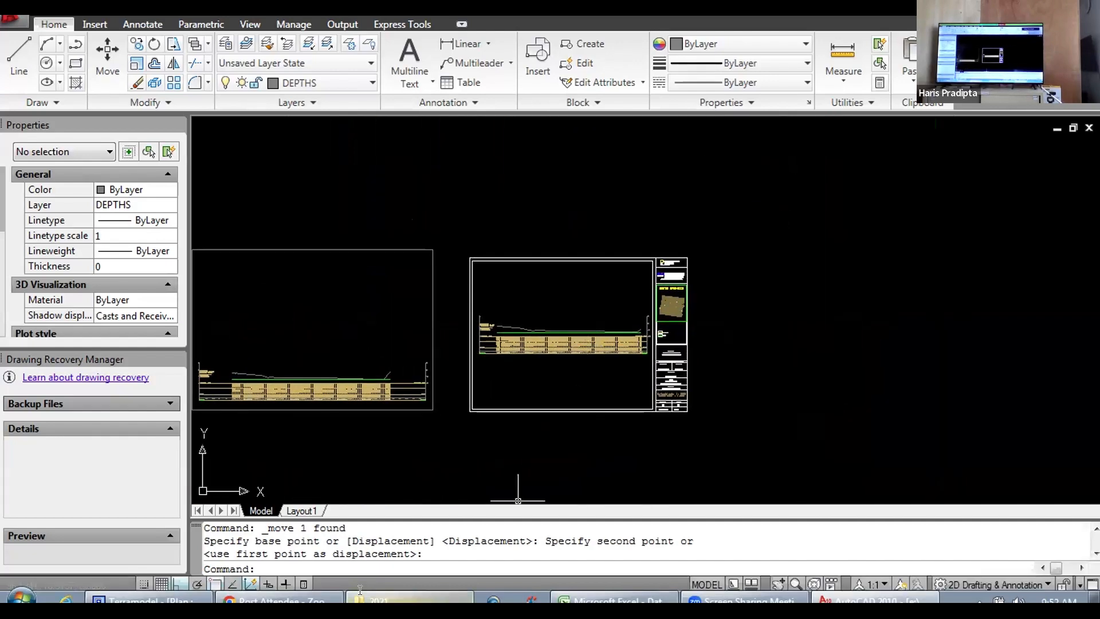
Step: Close layout Bathimetry 2008.dwg without saving its changes
click(1073, 128)
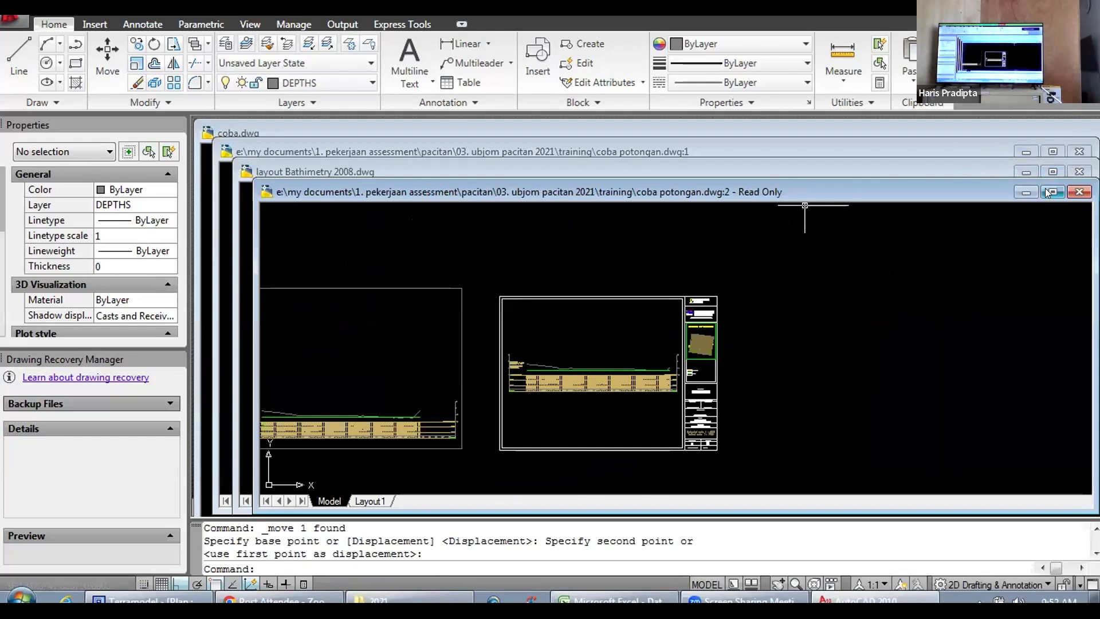
click(1078, 172)
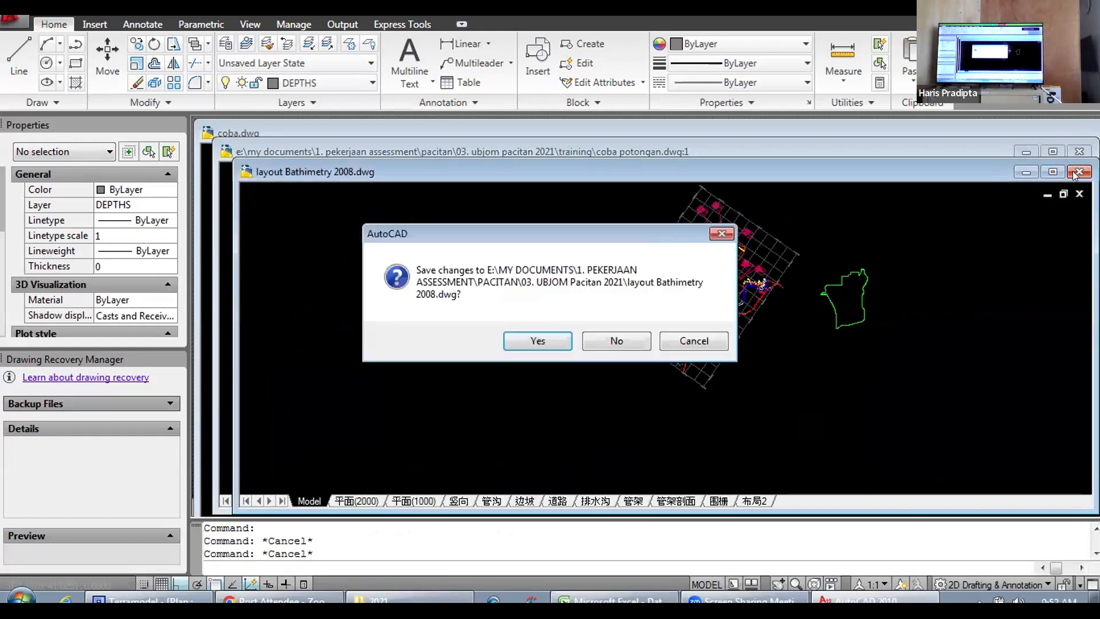
click(614, 332)
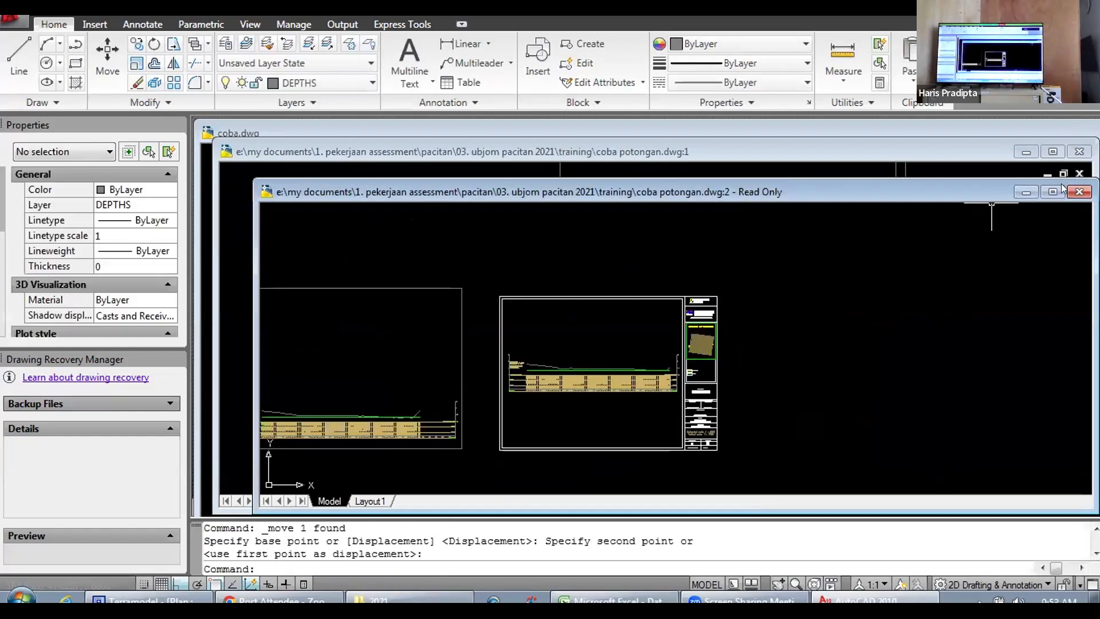
Step: Close the read-only coba potongan.dwg:2 window without saving, keeping coba potongan.dwg:1 open
click(1079, 151)
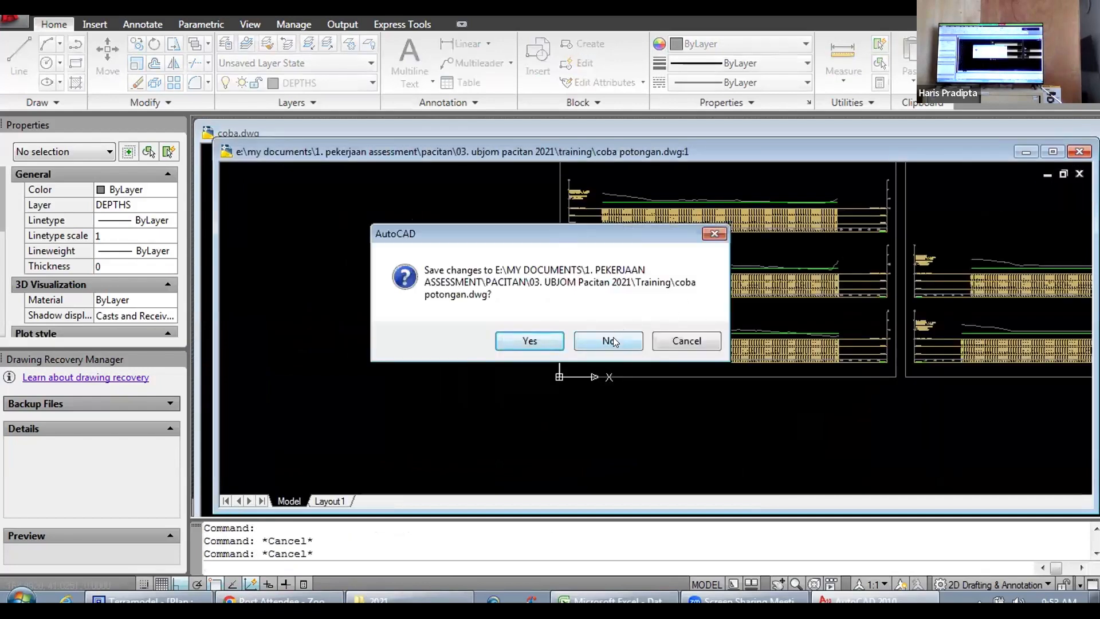
click(688, 341)
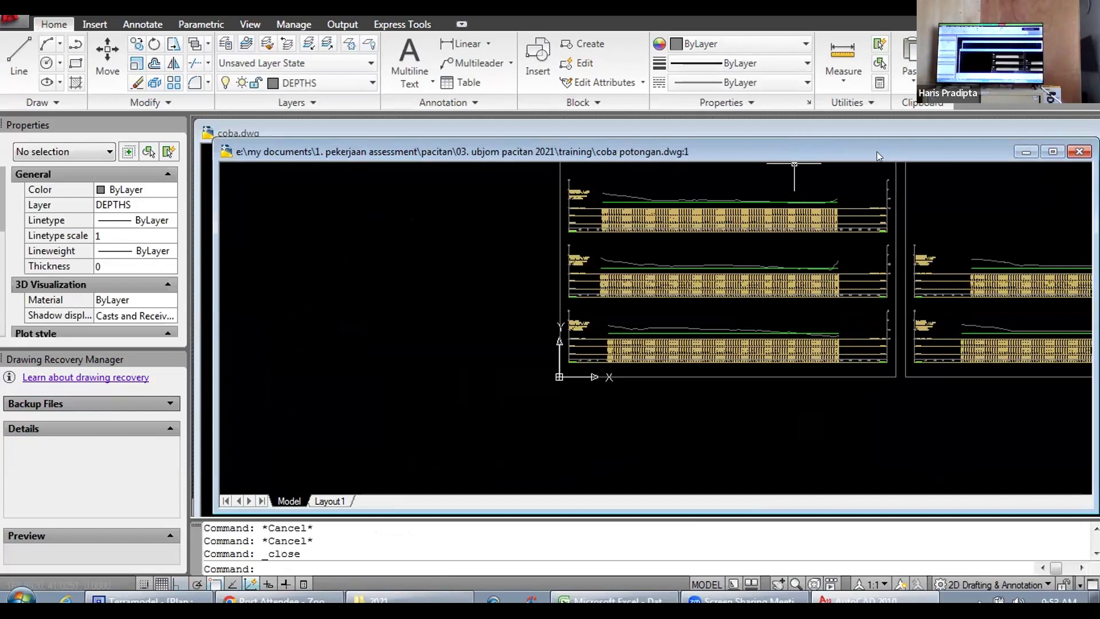
drag(876, 151, 867, 260)
click(1075, 193)
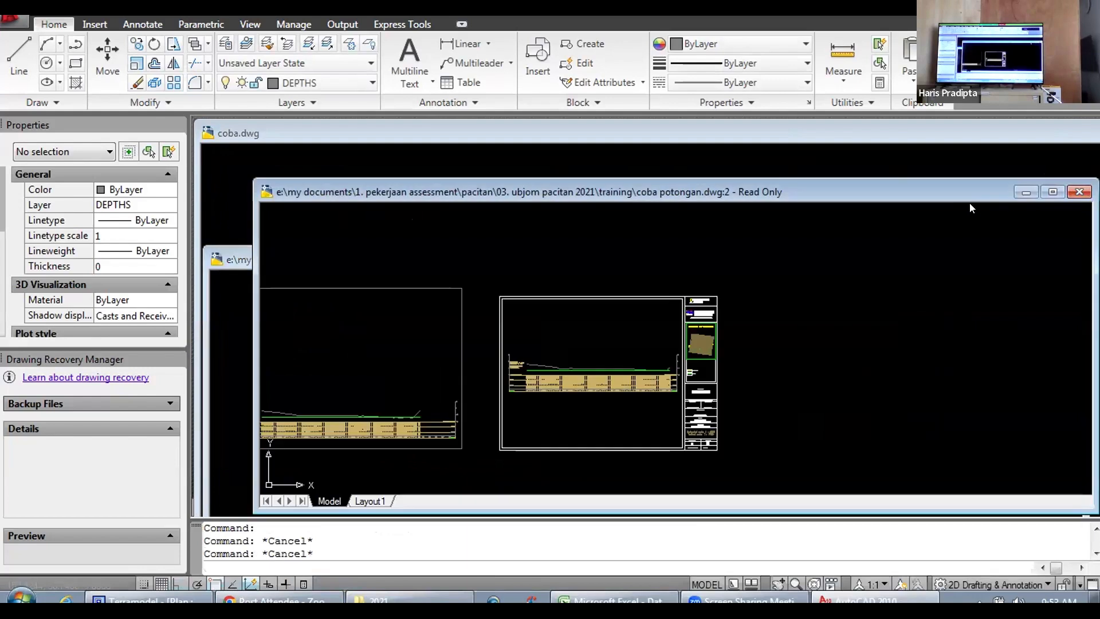
click(607, 341)
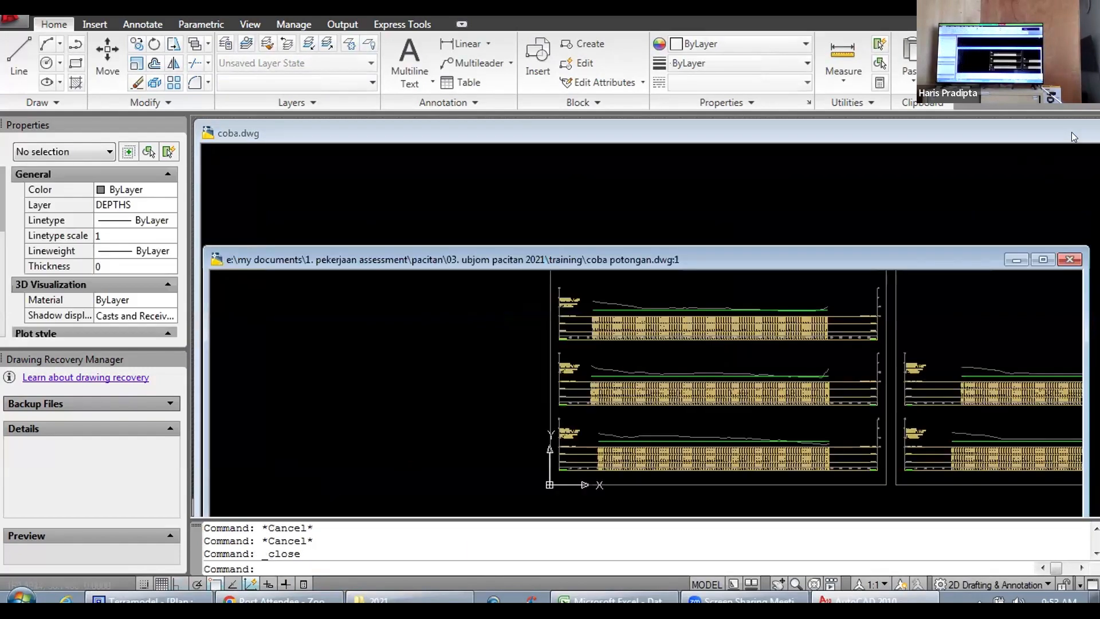
Step: Maximize the coba potongan.dwg:1 drawing window and view both frames of cross-sections
click(1041, 260)
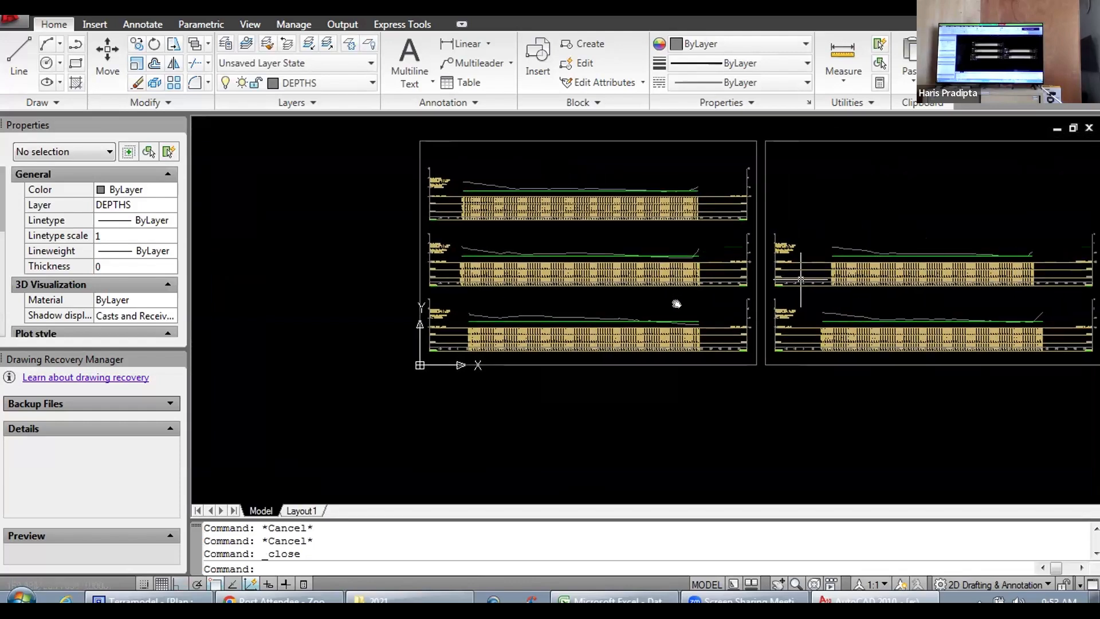
scroll(729, 305, down, 4)
scroll(739, 302, up, 3)
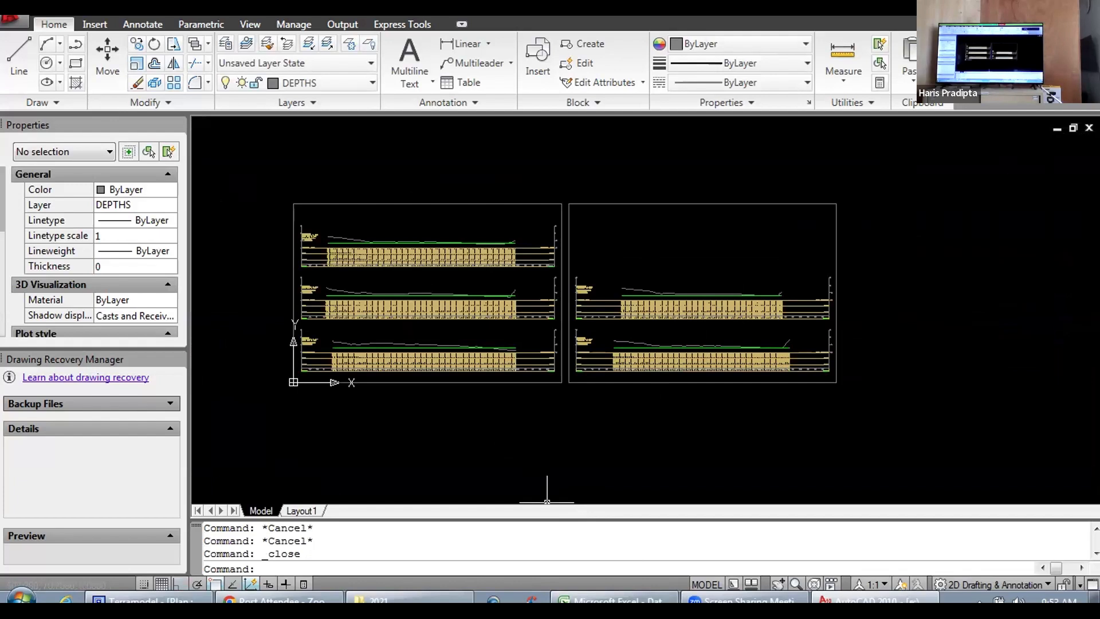
click(1073, 127)
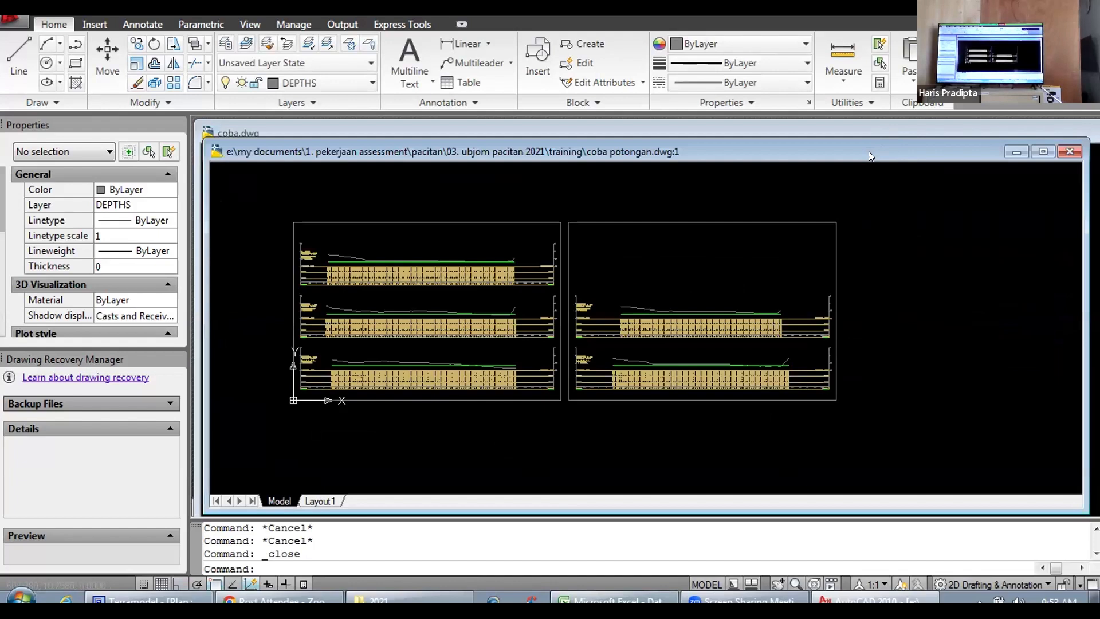
click(1042, 152)
click(1049, 157)
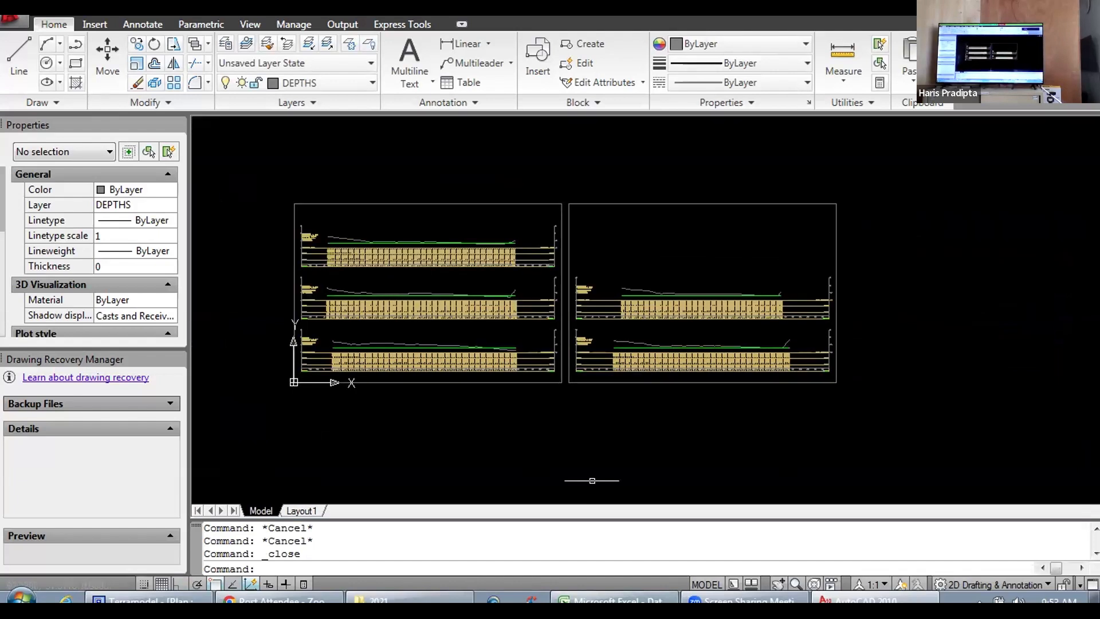
Step: Switch to Windows Explorer, open E:\MY DOCUMENTS\1. PEKERJAAN ASSESSMENT\PACITAN\03. UBJOM Pacitan 2021\Training and select coba potongan.dwg
click(409, 600)
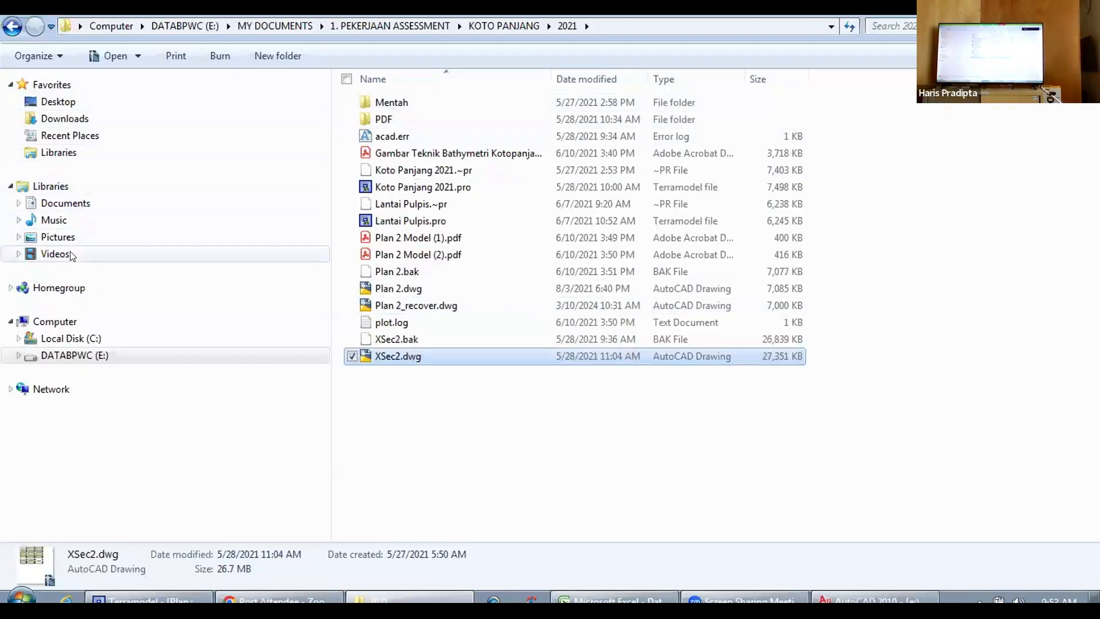
click(80, 356)
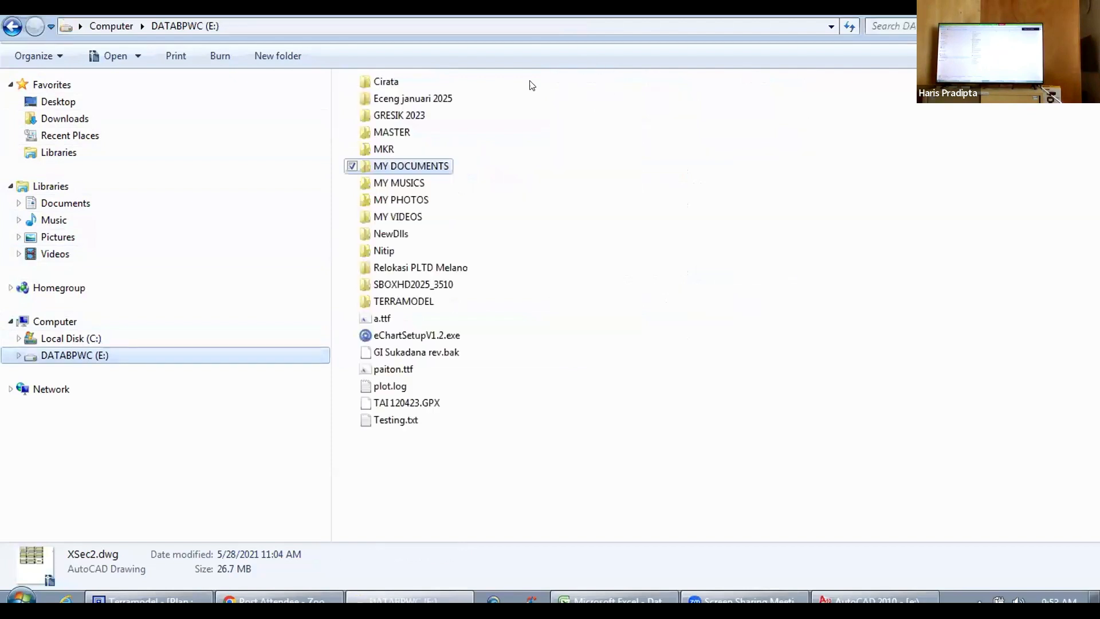
double_click(393, 167)
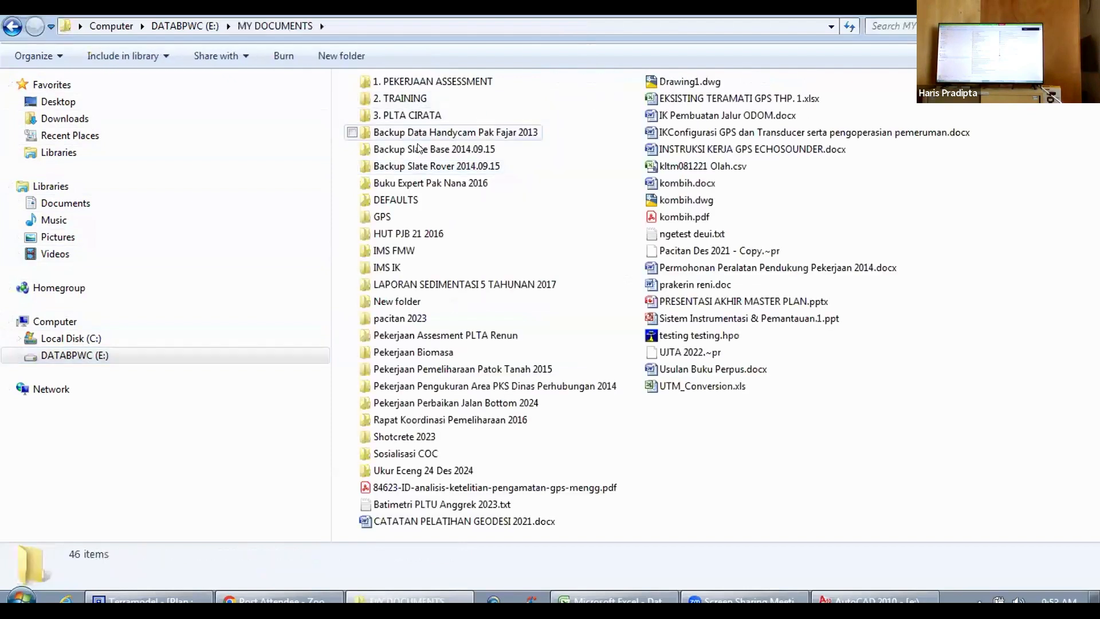
double_click(432, 84)
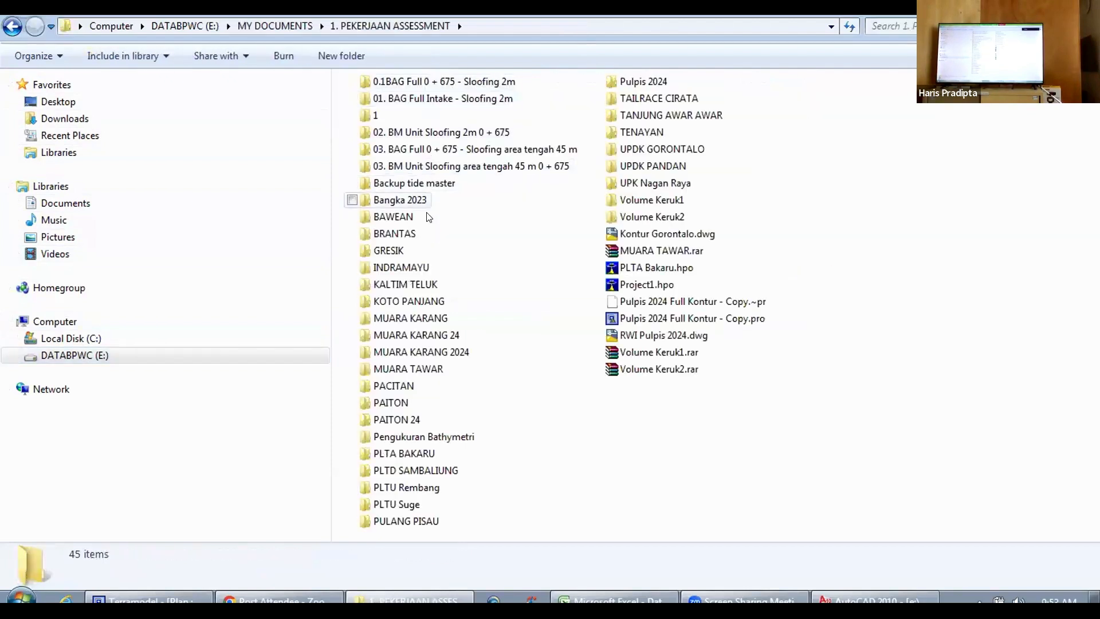
double_click(392, 384)
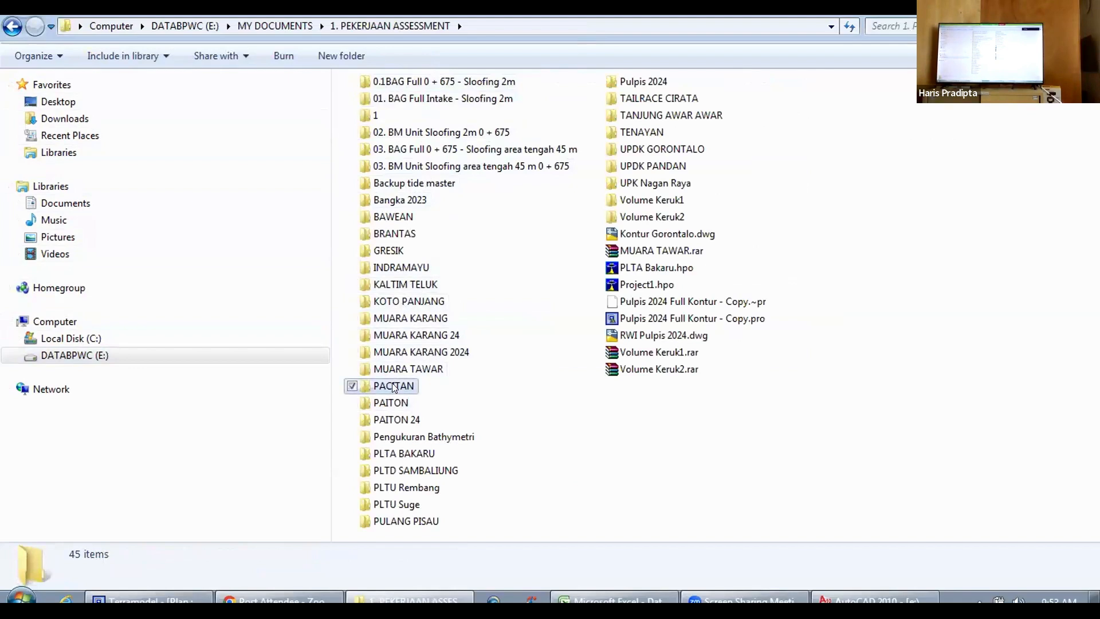
double_click(416, 102)
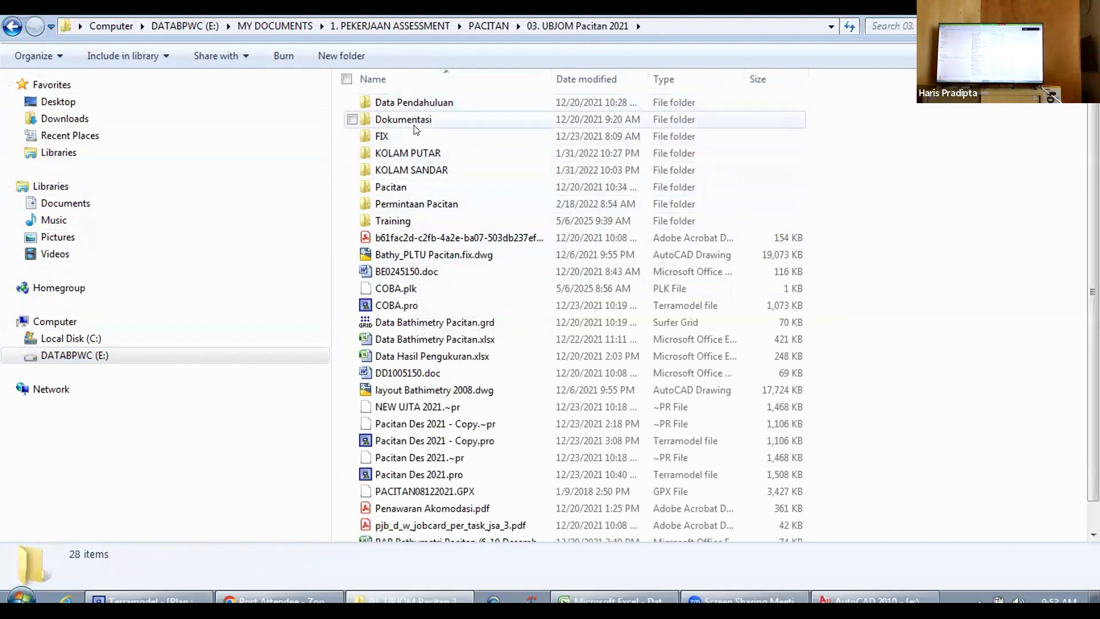
double_click(403, 220)
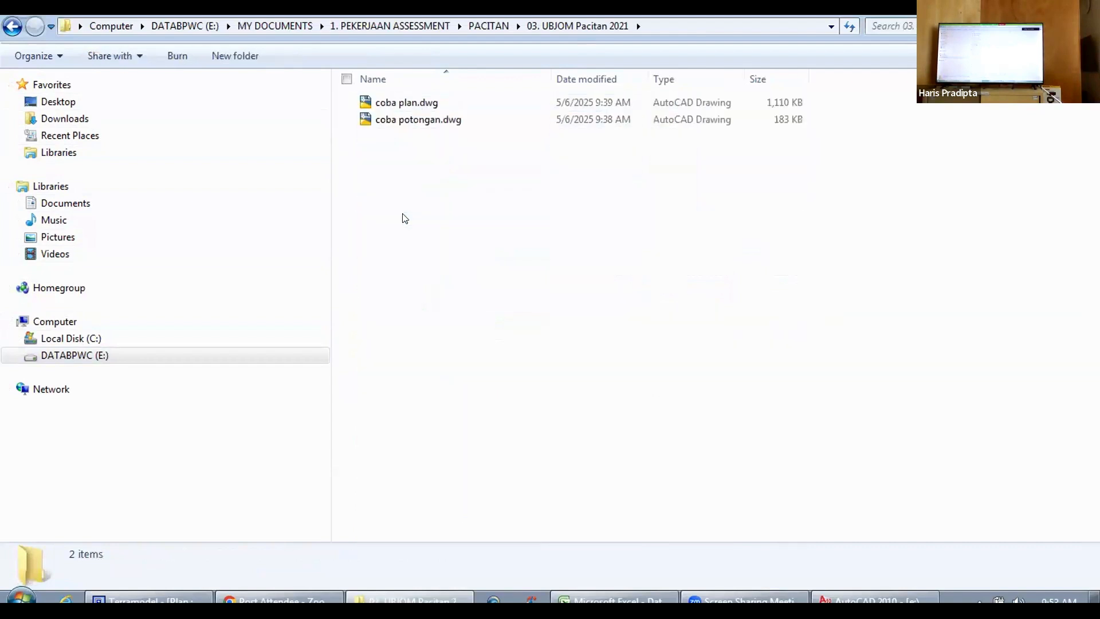
click(406, 123)
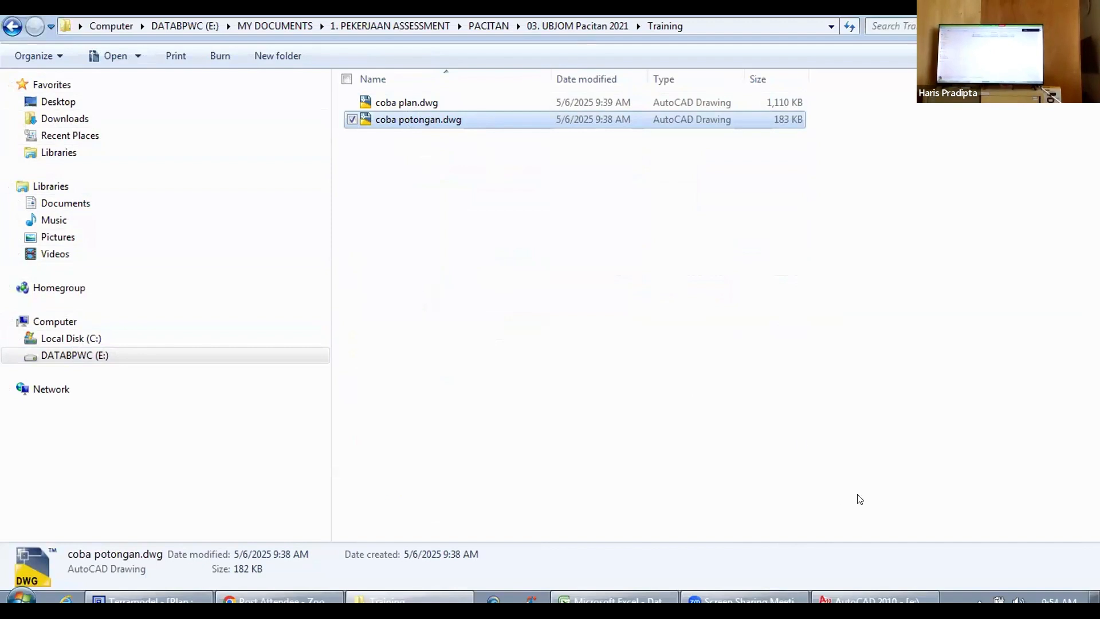
Step: Open coba plan.dwg from the Training folder in AutoCAD and zoom to the extents of the contour plan
click(875, 599)
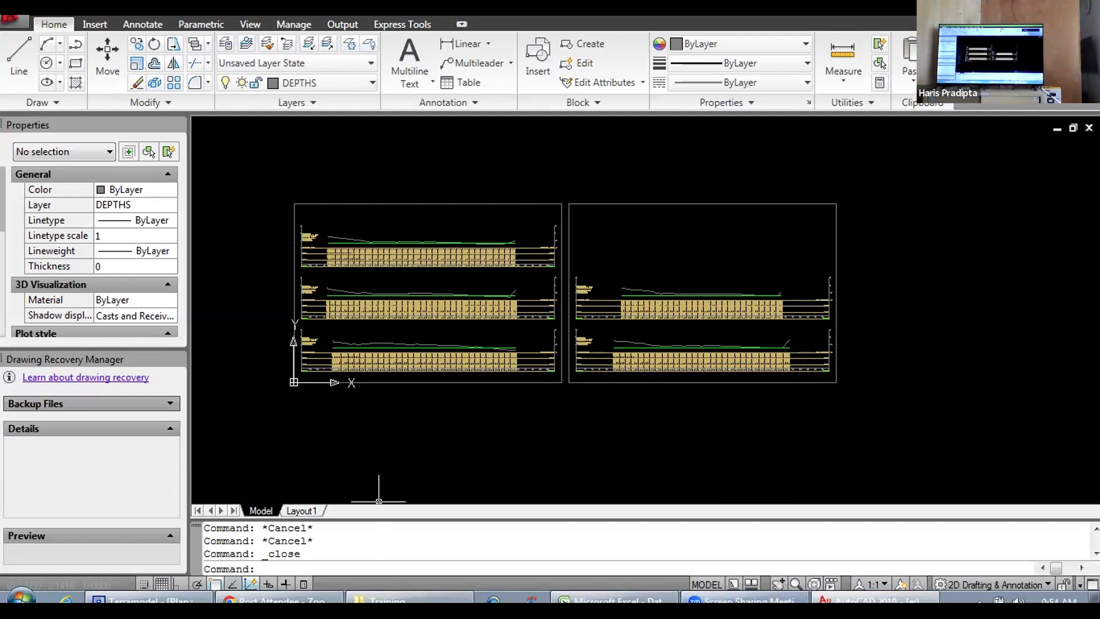
click(396, 598)
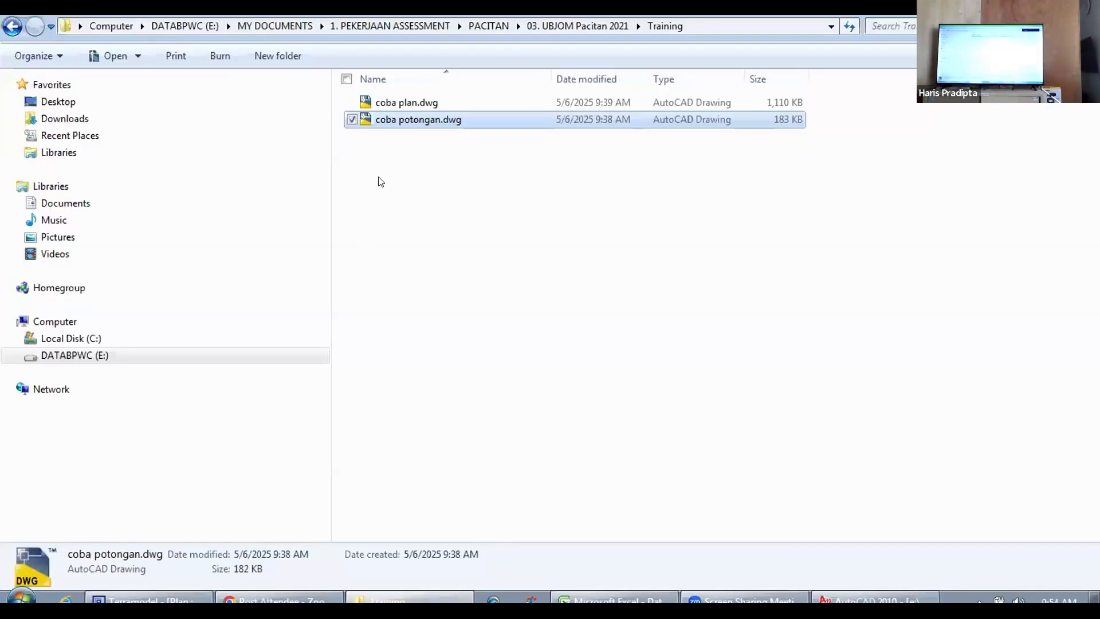
double_click(406, 102)
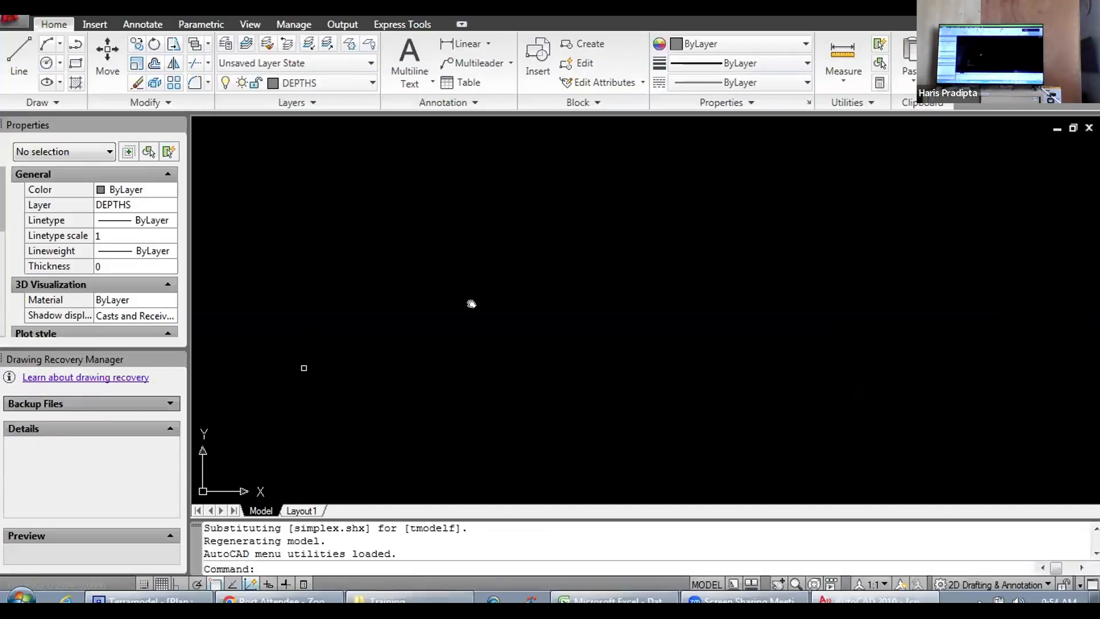
scroll(303, 368, down, 5)
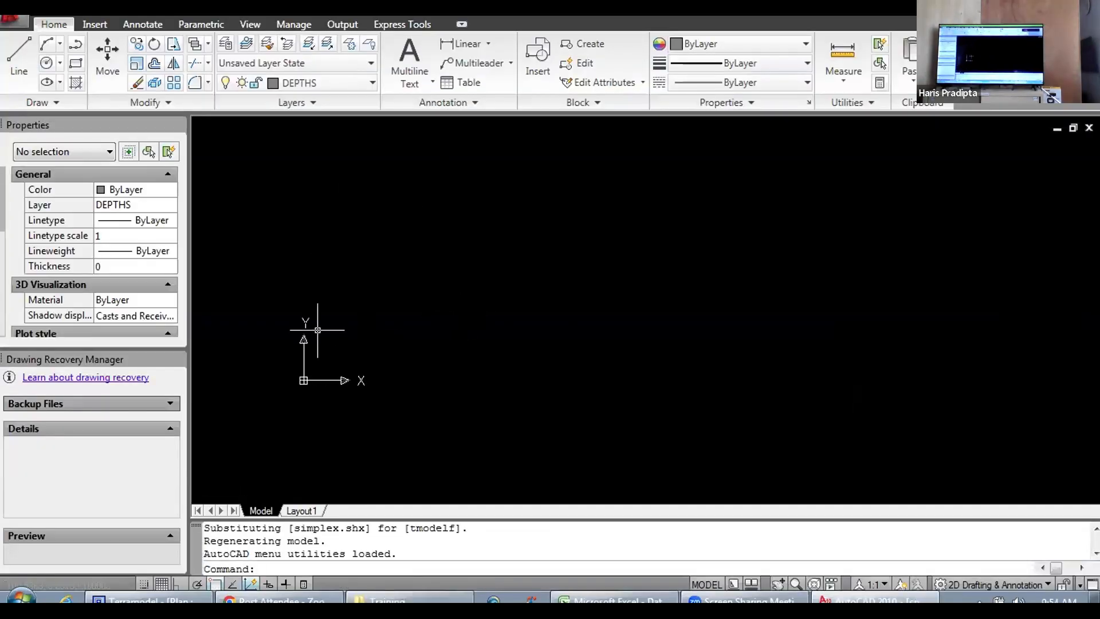
click(249, 24)
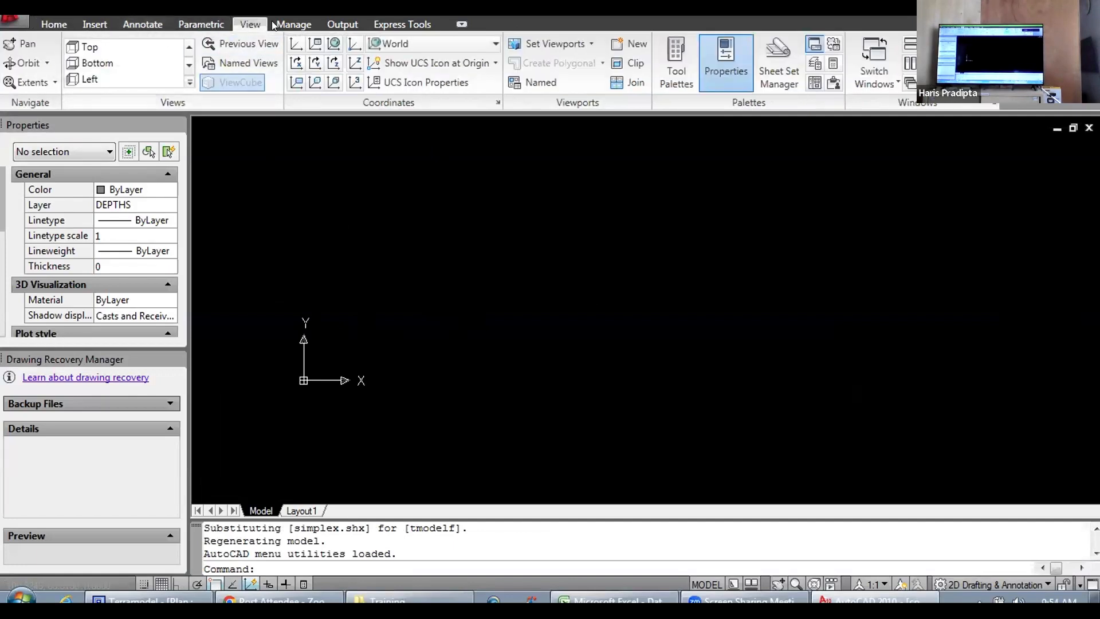
click(33, 83)
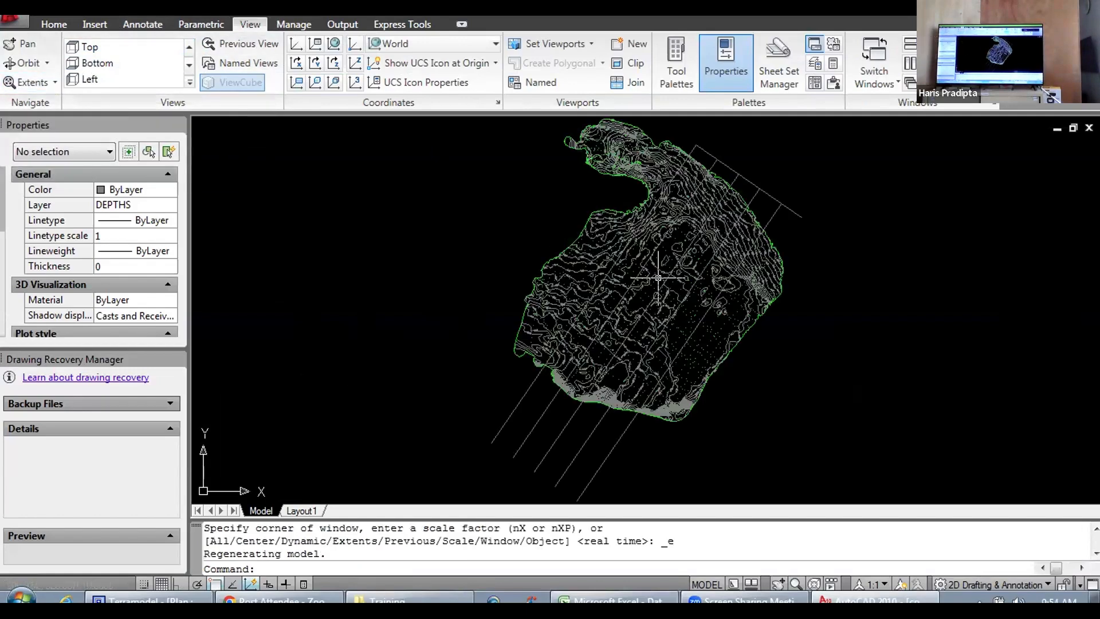
scroll(657, 279, down, 4)
scroll(657, 280, up, 5)
drag(656, 280, 579, 318)
scroll(579, 318, down, 4)
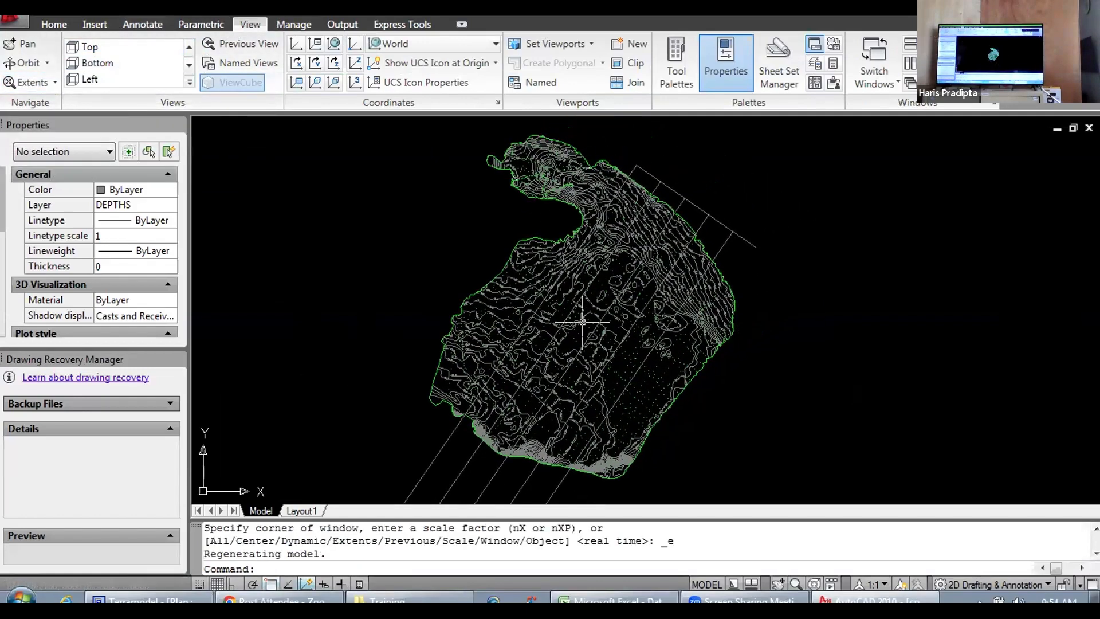
Step: Bring the coba potongan.dwg:1 window in front of coba plan.dwg and maximize it to show the cross-section frames
click(1071, 127)
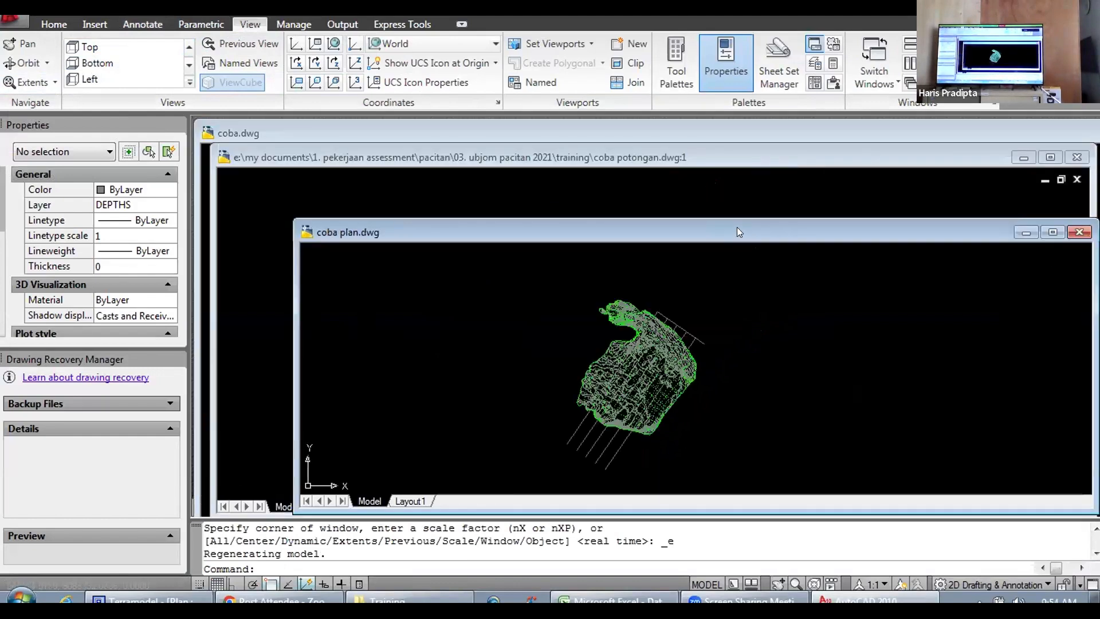
drag(737, 227, 670, 207)
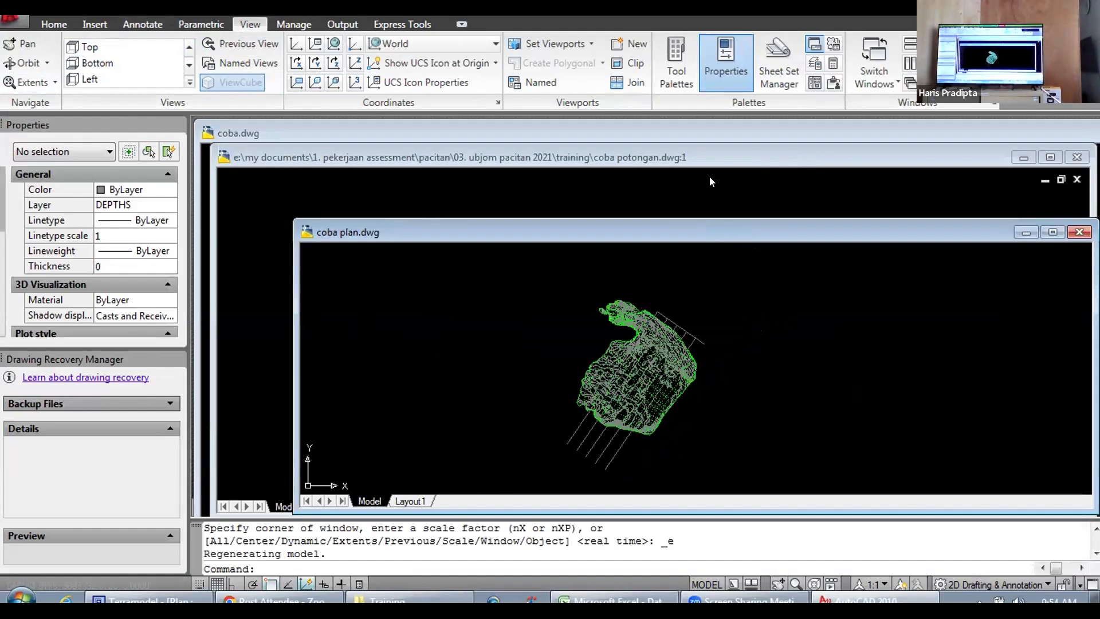
click(722, 157)
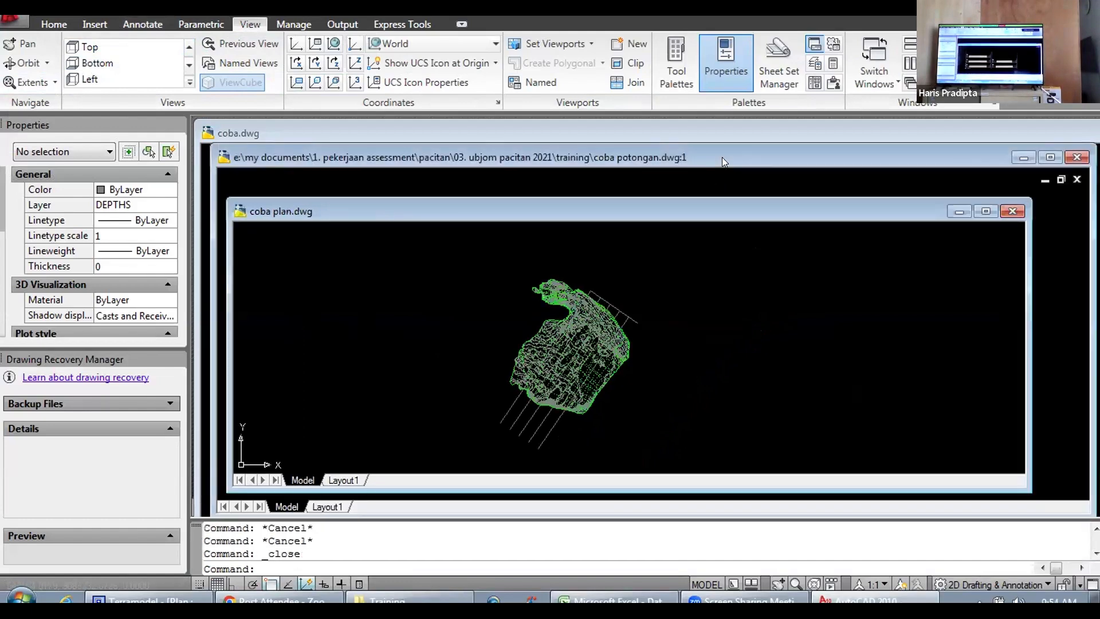
drag(721, 157, 719, 183)
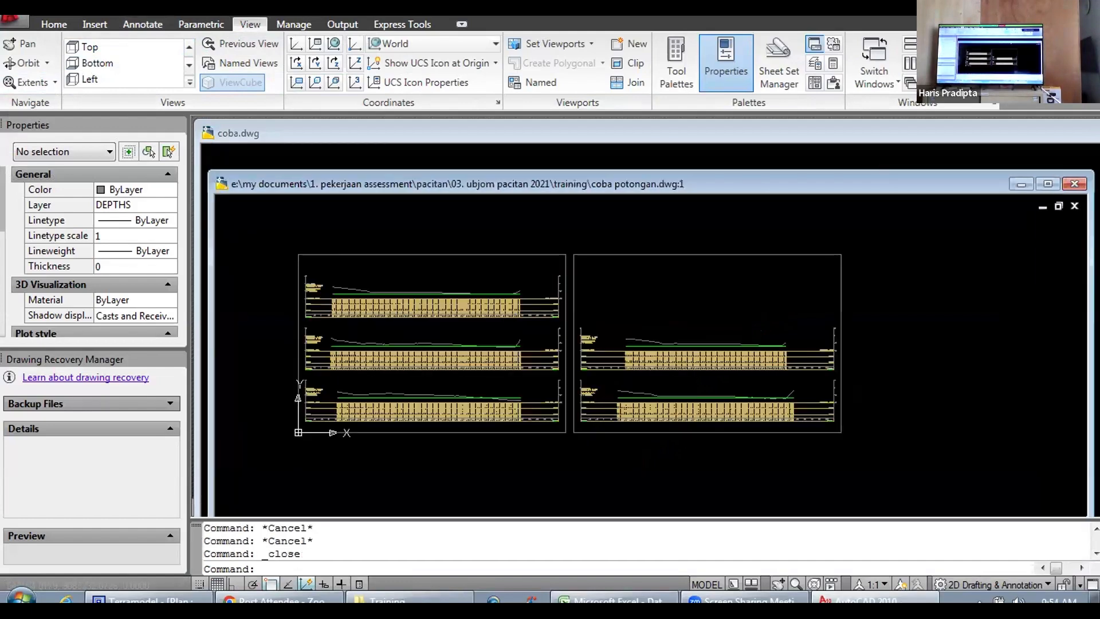
click(1046, 184)
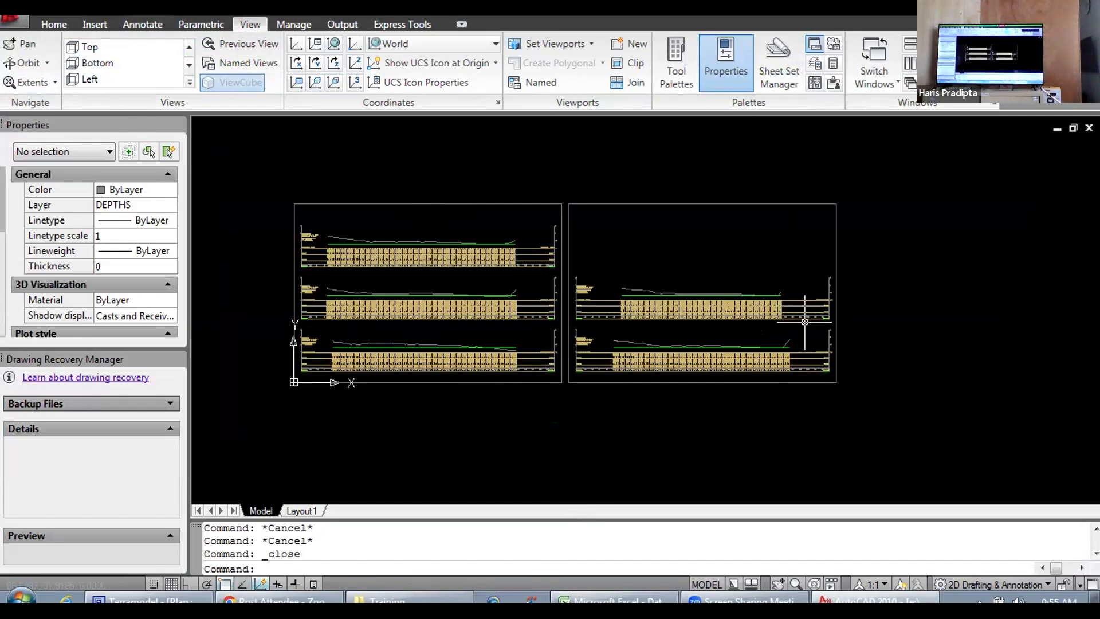
scroll(830, 367, down, 6)
scroll(678, 311, up, 8)
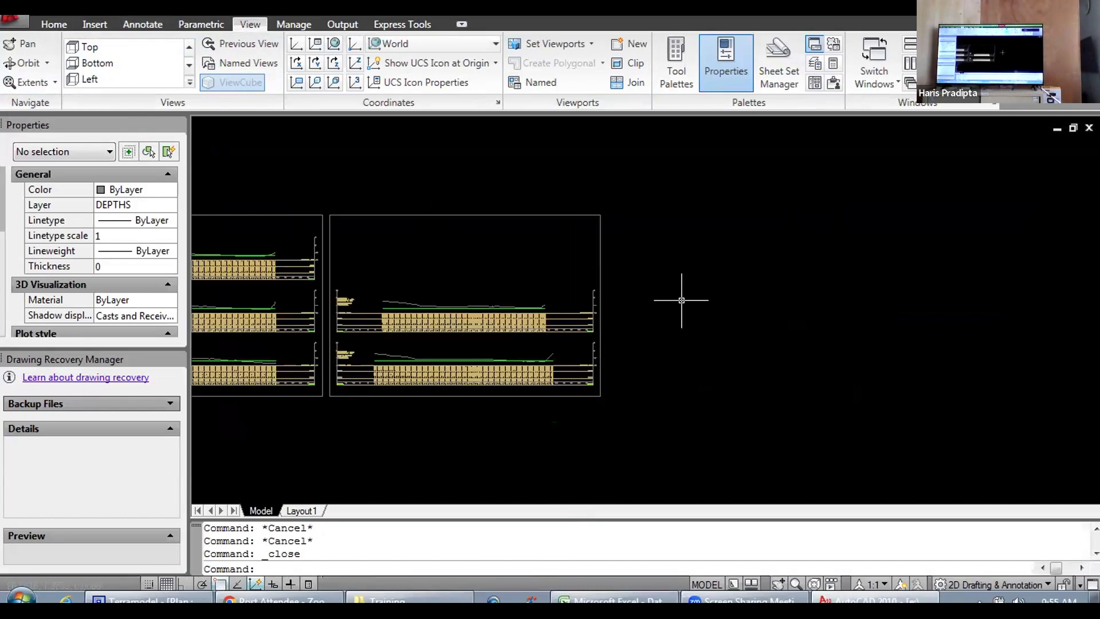
Step: View both cross-section frames, switch to Windows Explorer and select coba potongan.dwg in the Training folder
scroll(772, 299, down, 3)
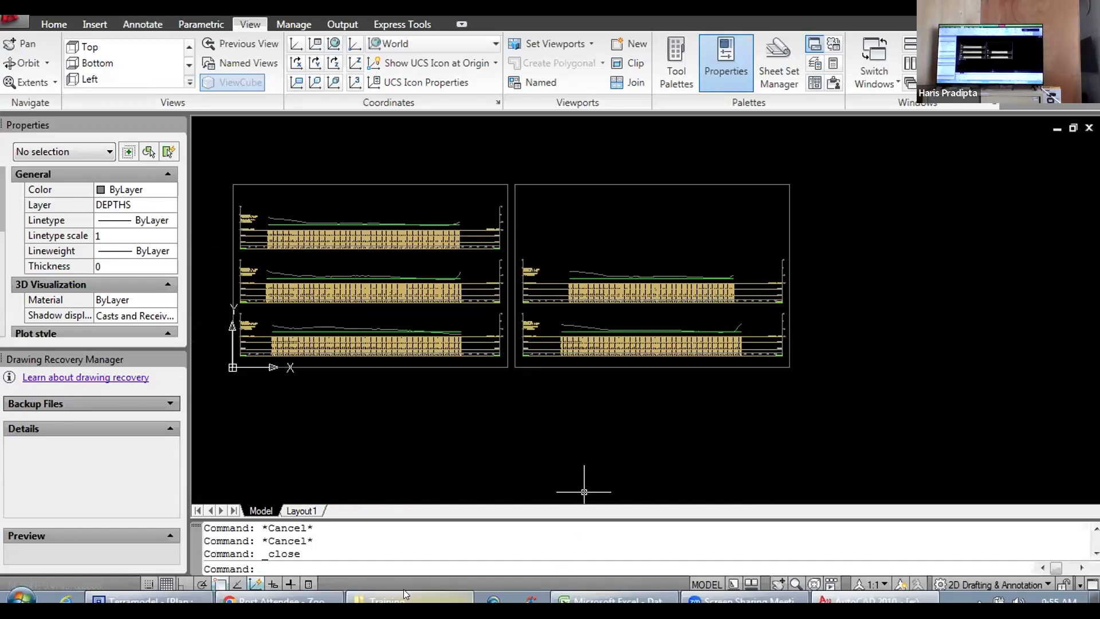
click(348, 596)
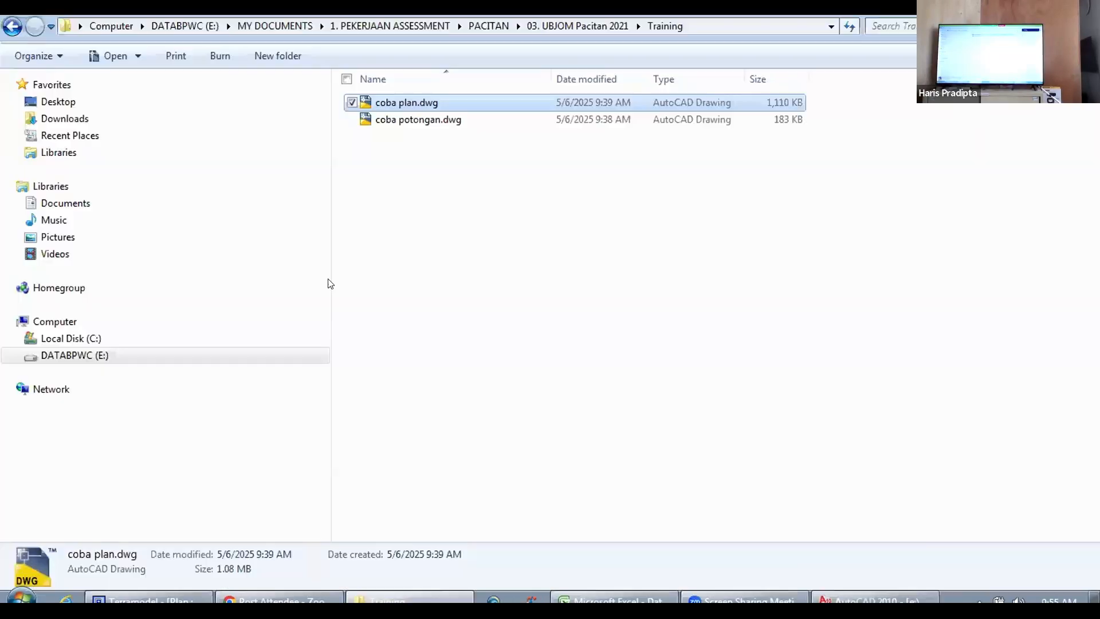
click(430, 120)
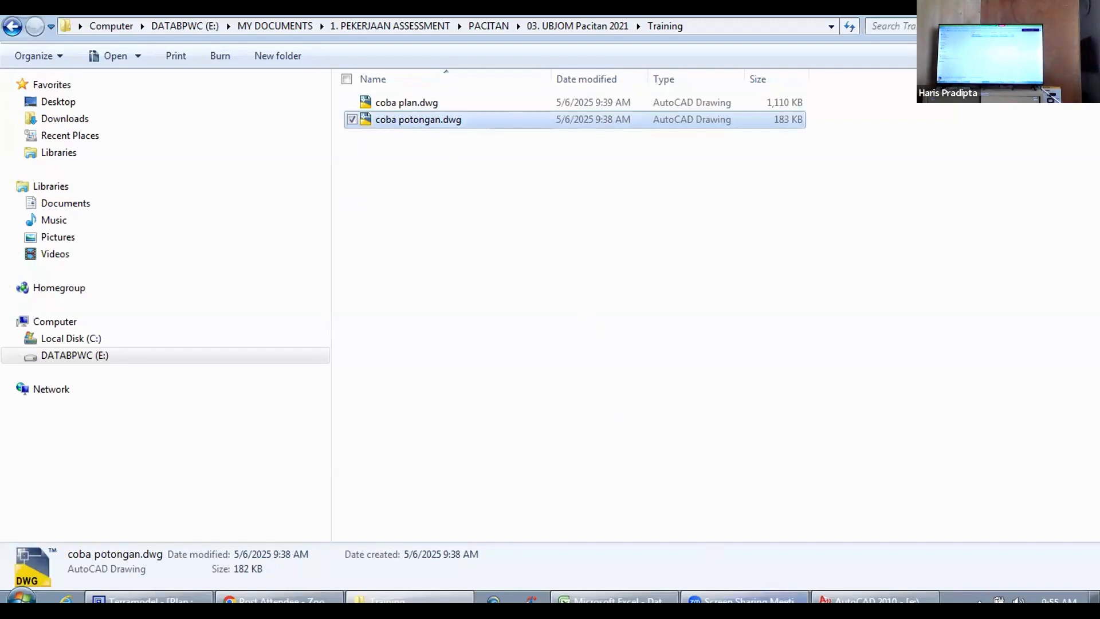
Step: Switch back to AutoCAD and open coba potongan.dwg from the recent documents
click(861, 599)
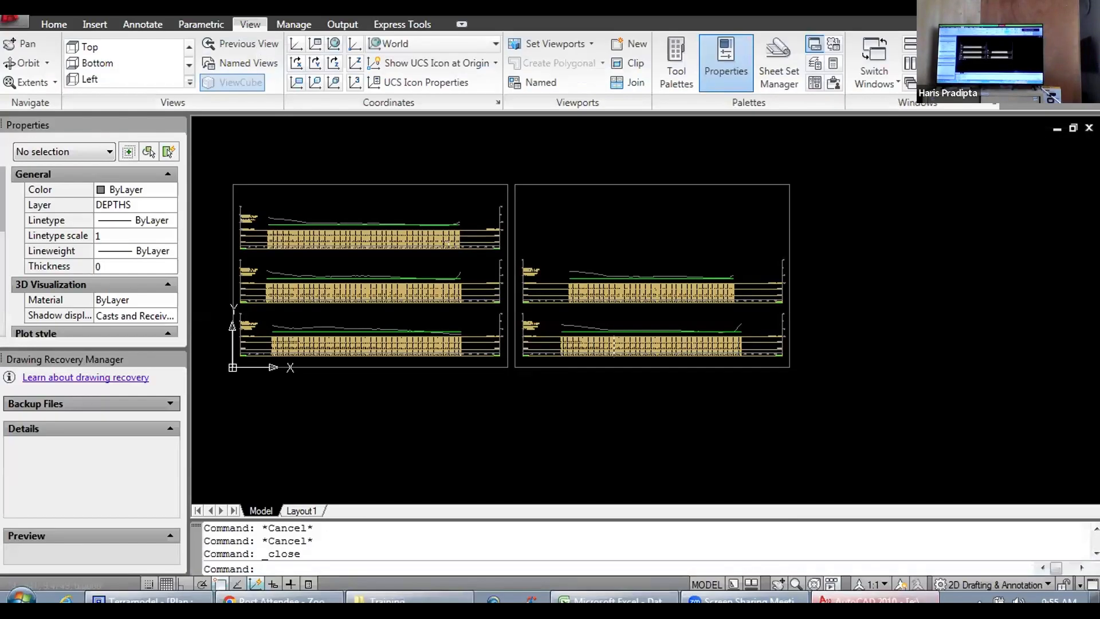
click(18, 23)
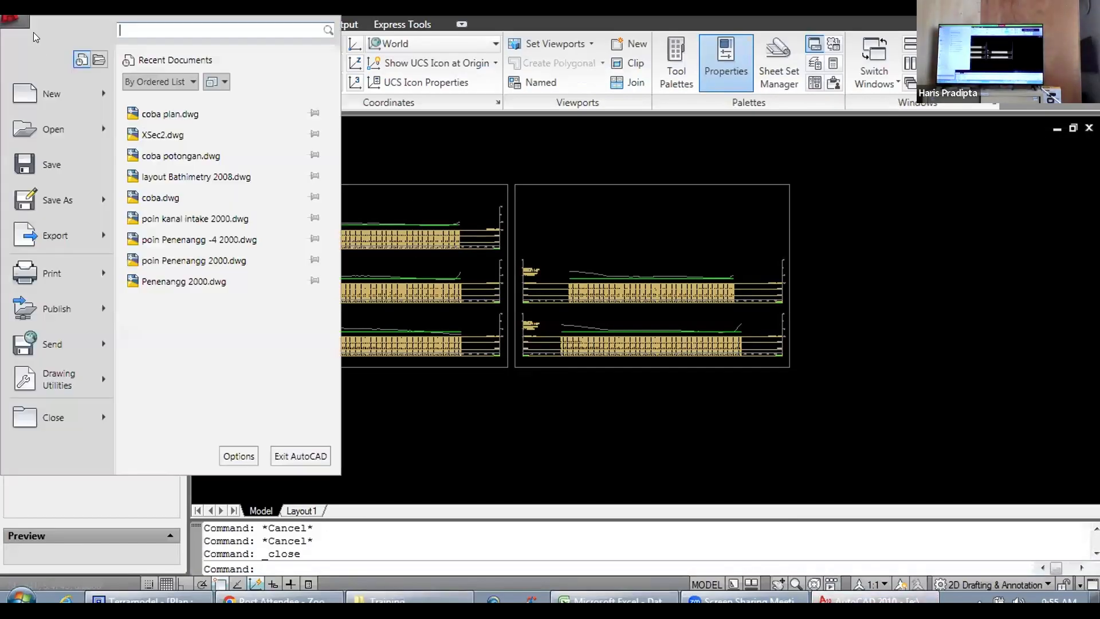
click(183, 155)
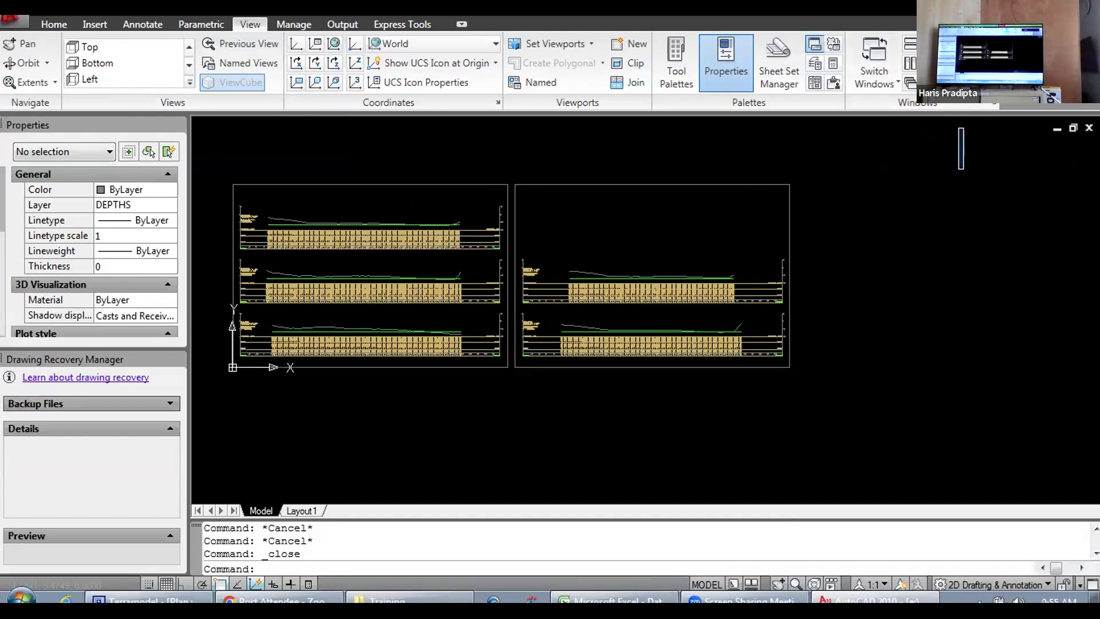
Step: Restore the coba potongan.dwg:1 window to a floating size and move it lower to expose the drawing windows behind it
click(974, 211)
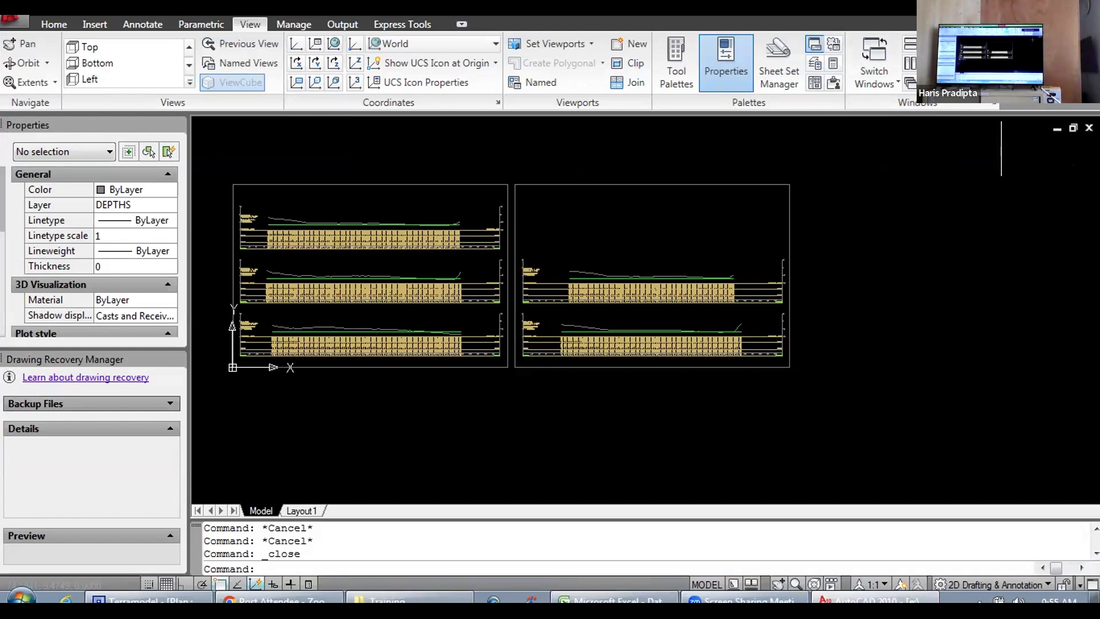
click(1073, 128)
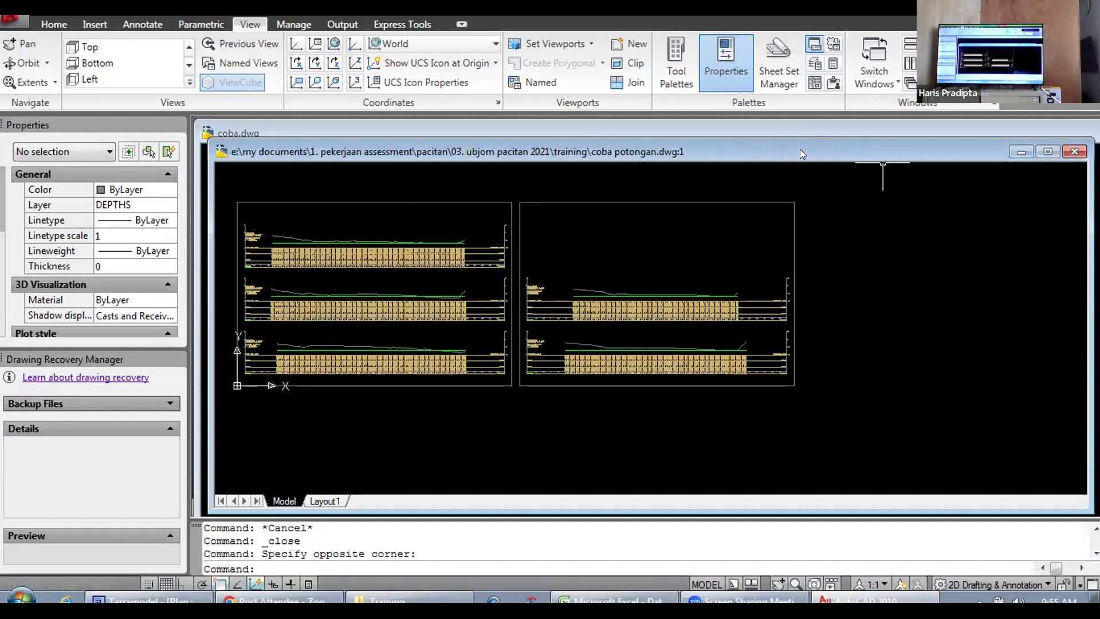
drag(800, 149, 805, 214)
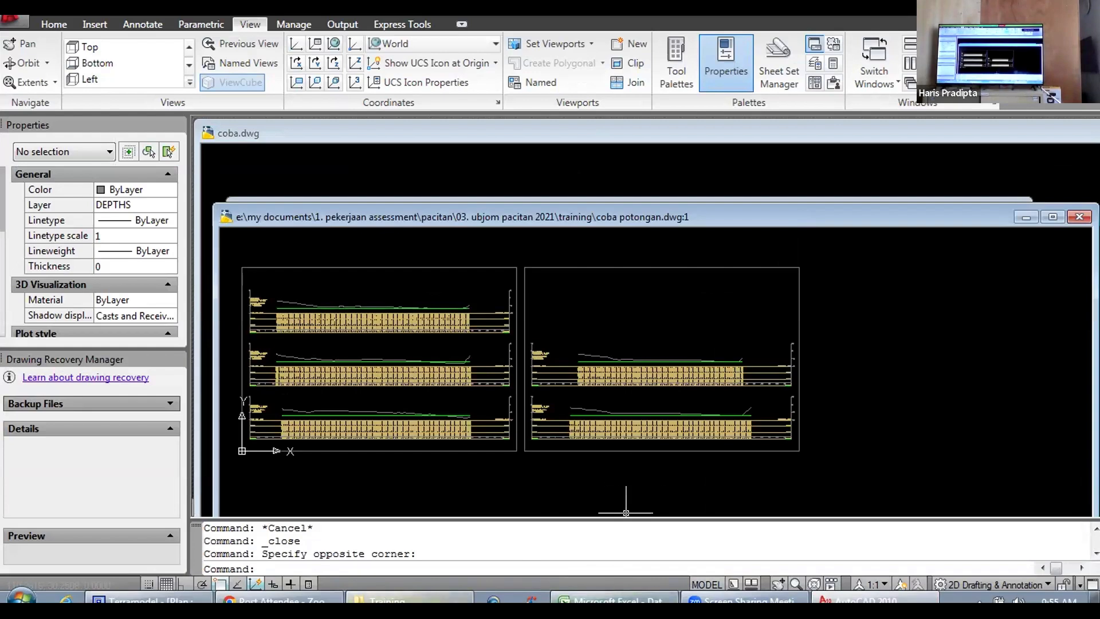
Step: Switch to Windows Explorer, open E:\MY DOCUMENTS\1. PEKERJAAN ASSESSMENT\KOTO PANJANG\2021 and select XSec2.dwg
click(376, 597)
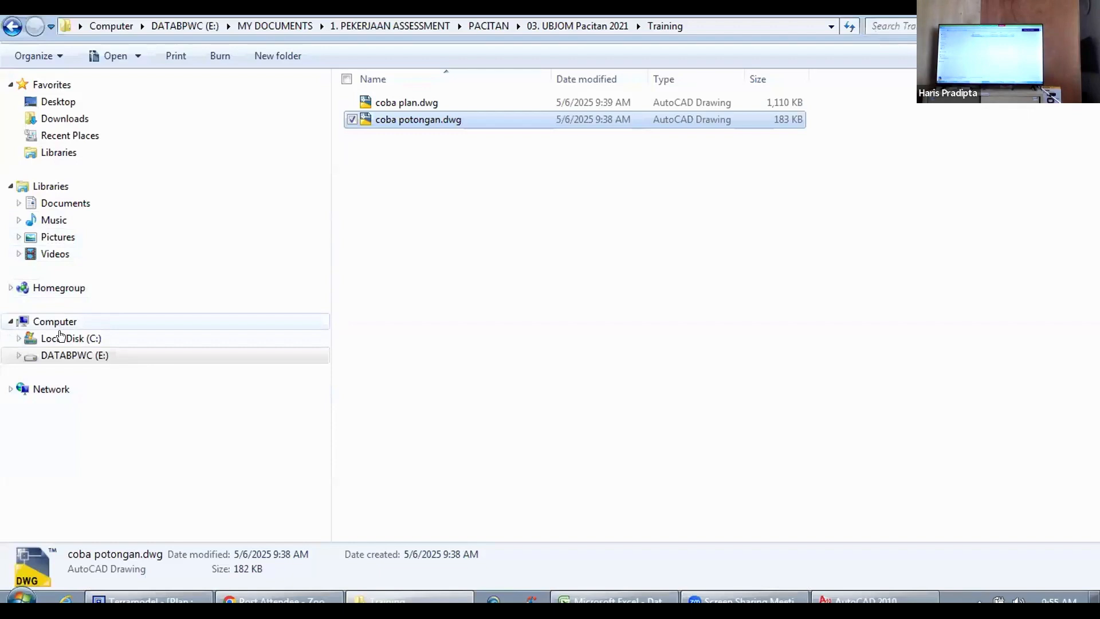
click(61, 356)
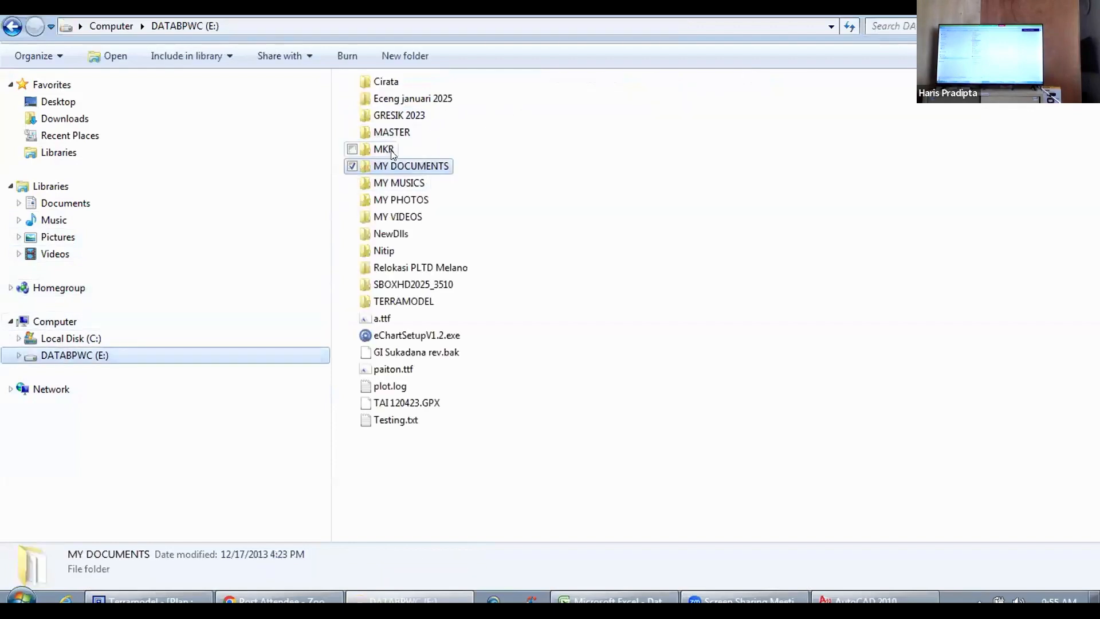
double_click(405, 165)
double_click(418, 84)
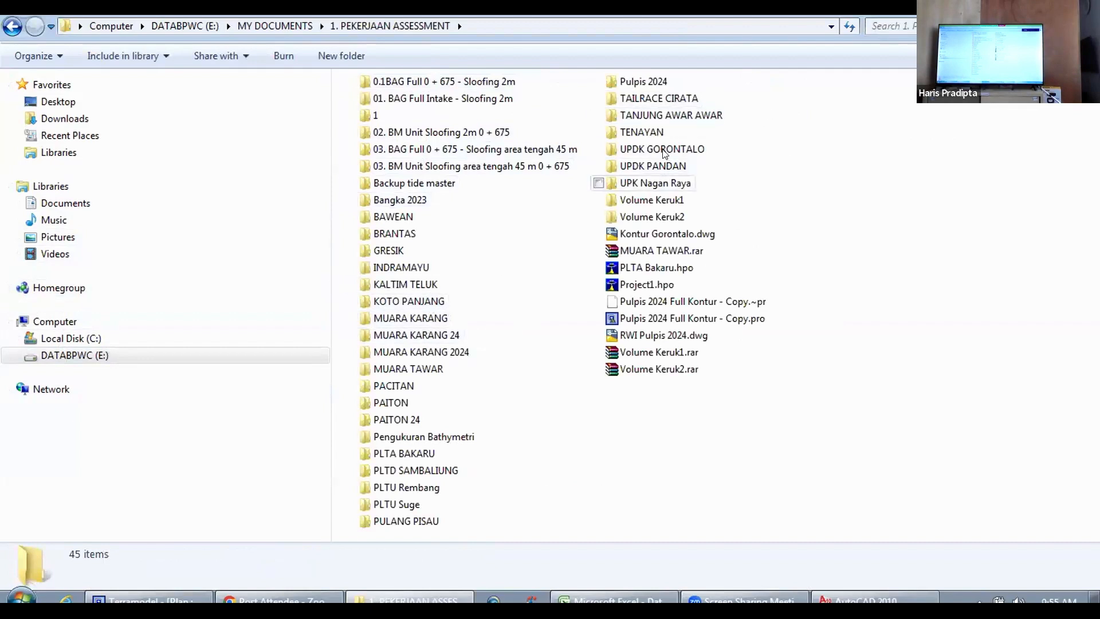
double_click(419, 301)
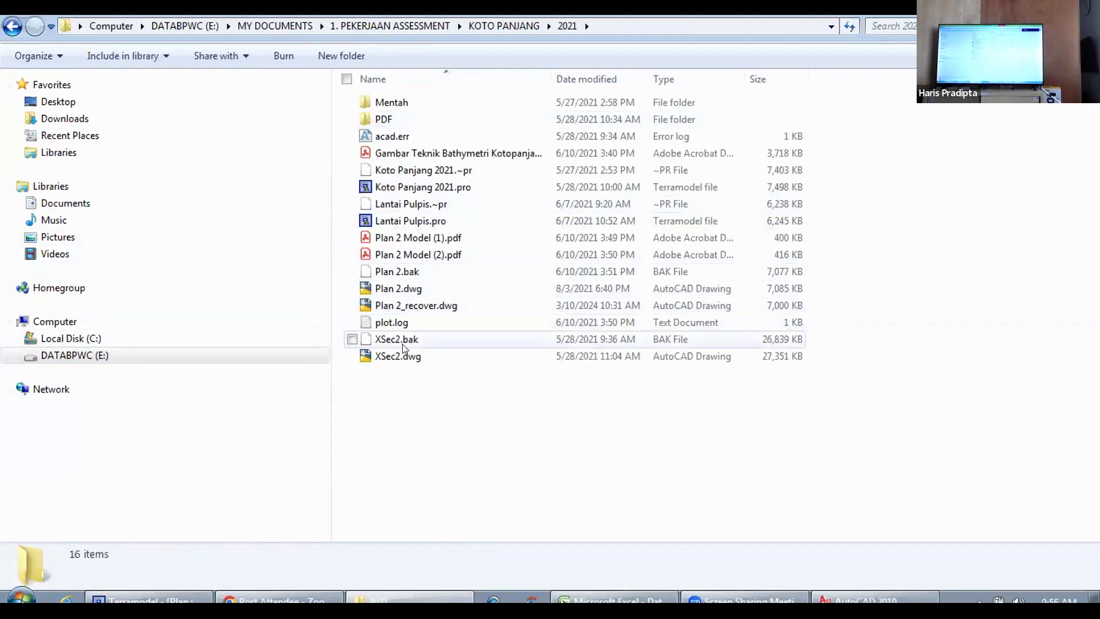
click(394, 354)
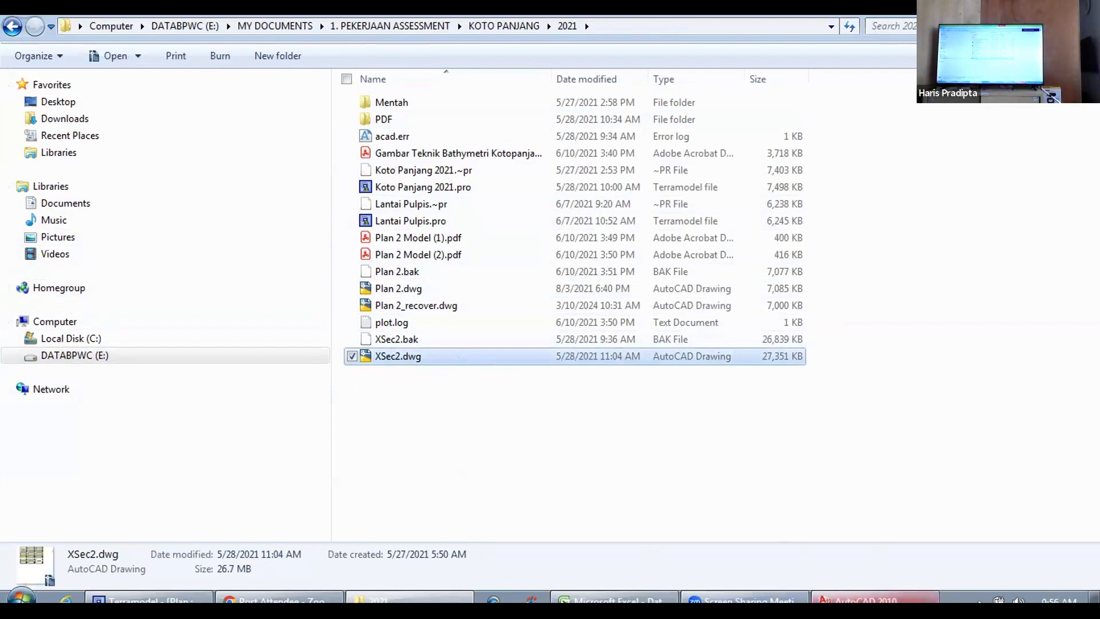
Step: Switch to AutoCAD, open XSec2.dwg from the recent documents and activate the coba potongan.dwg:1 window
click(867, 599)
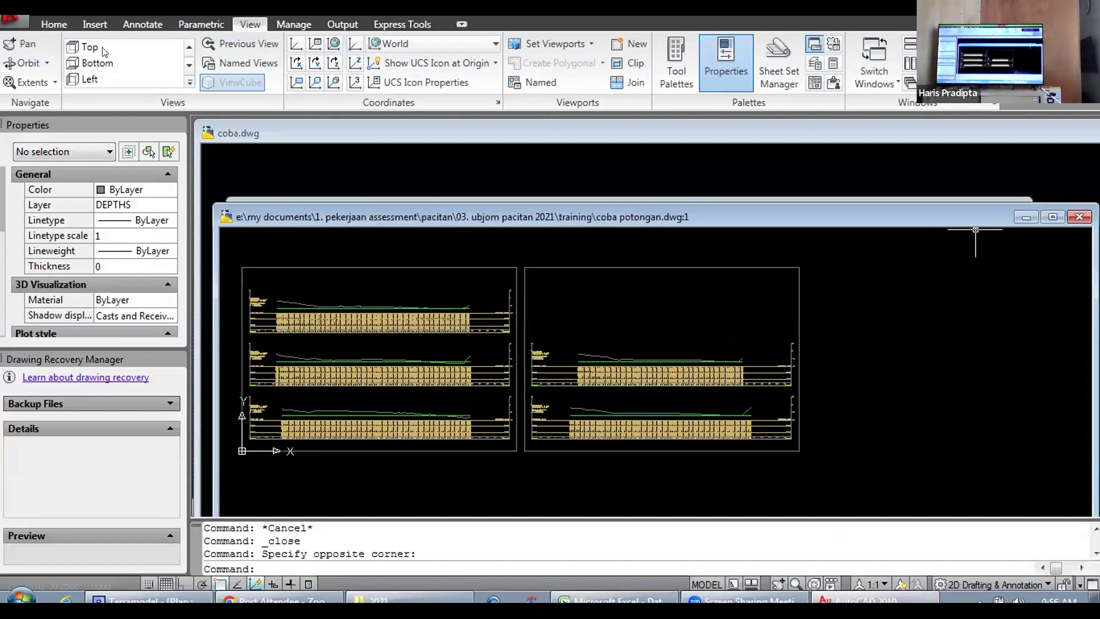
click(26, 22)
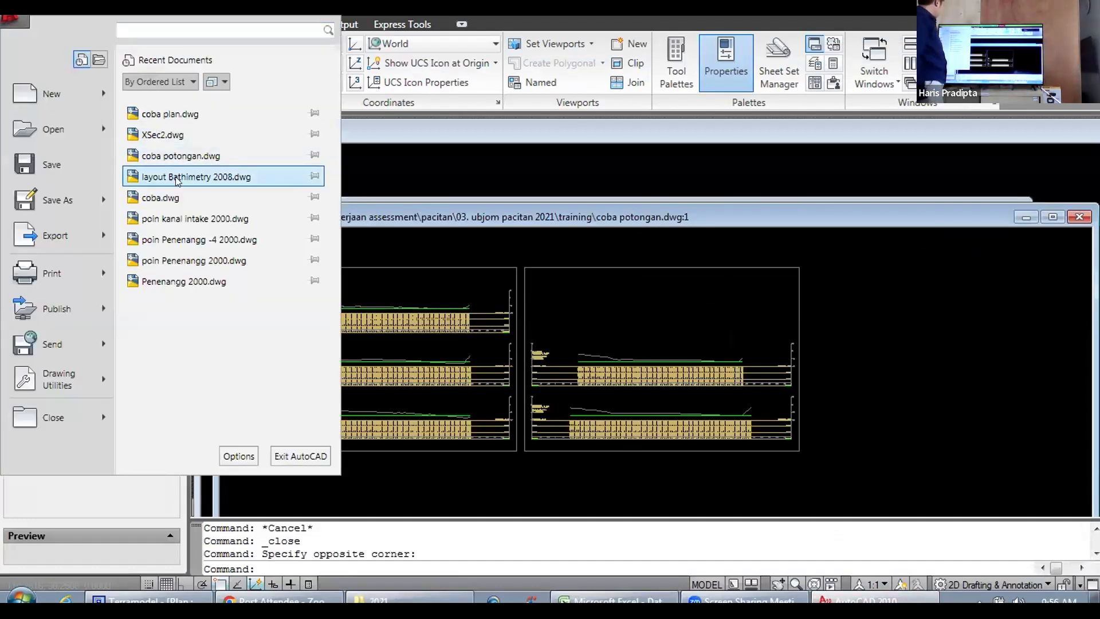
click(163, 135)
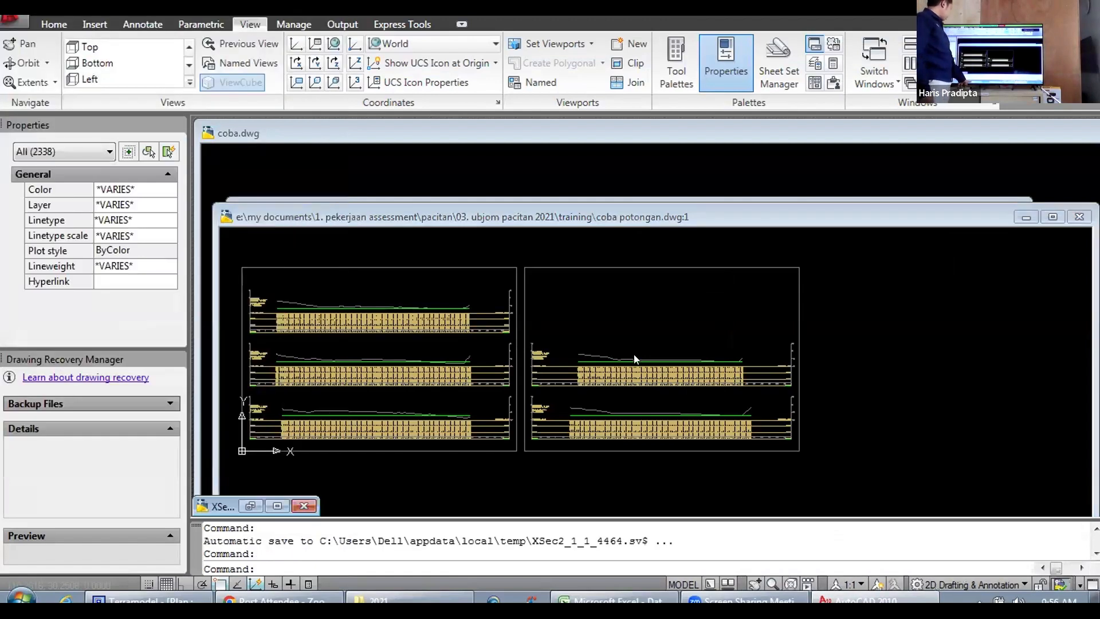
click(868, 216)
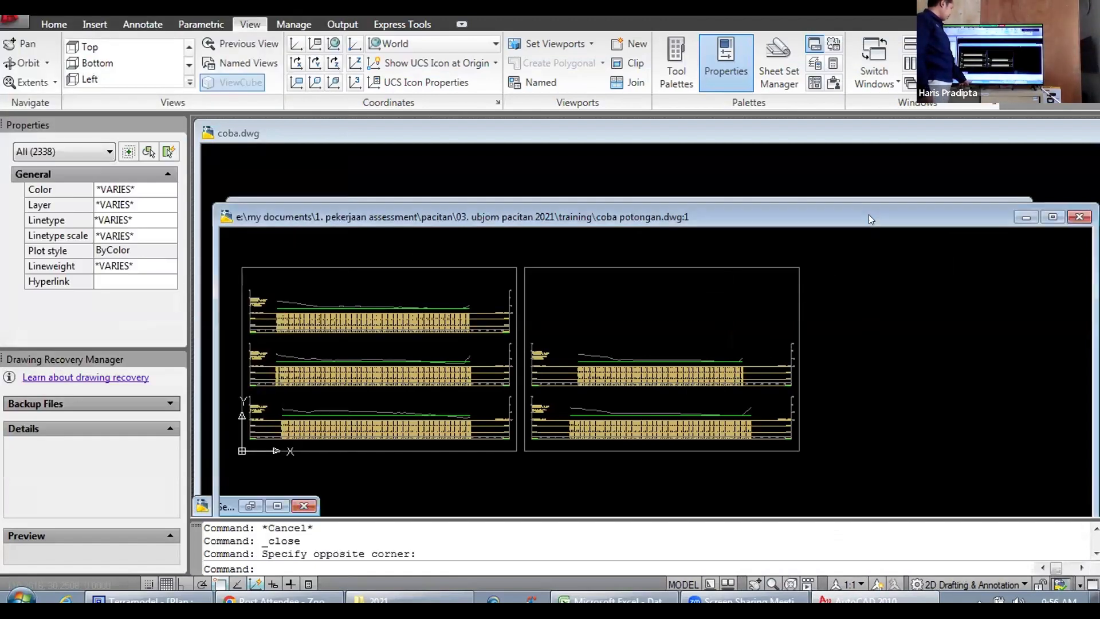